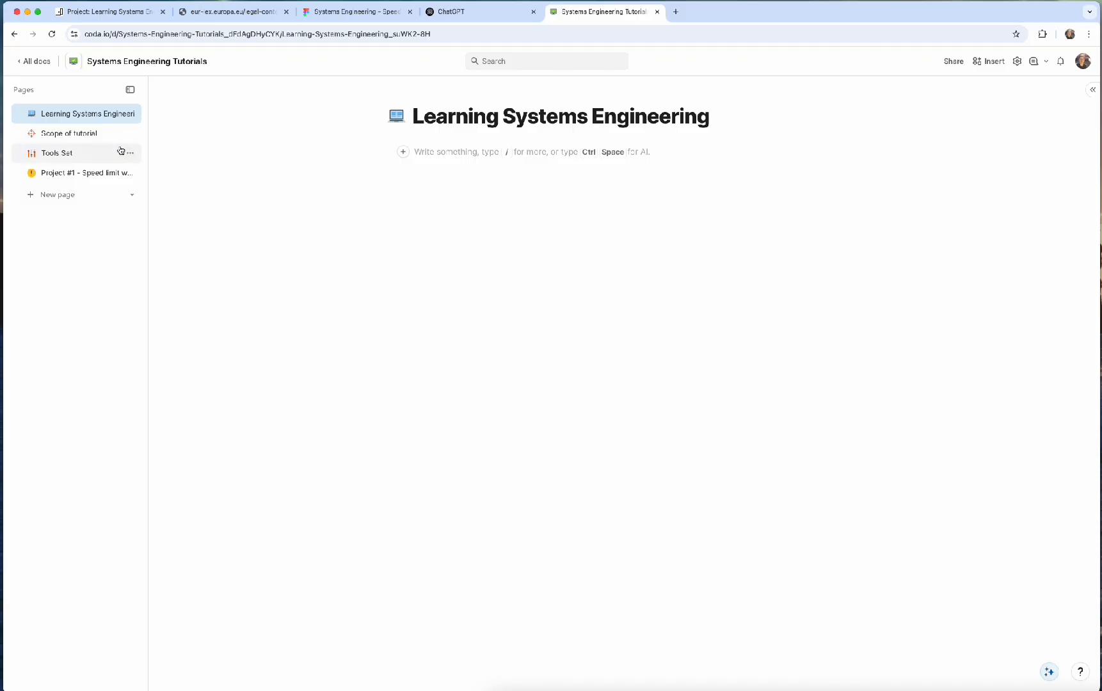
Step: Review the Scope of tutorial and Tools Set pages, ending on the Project #1 - Speed limit warning function page
left_click(103, 136)
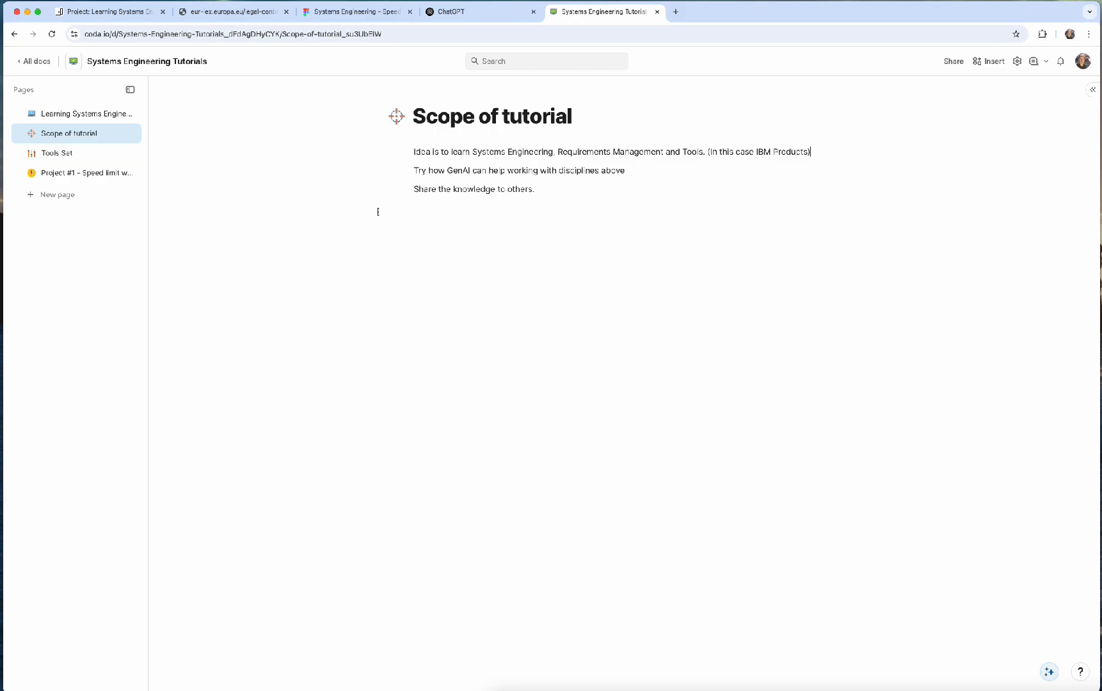
left_click(90, 155)
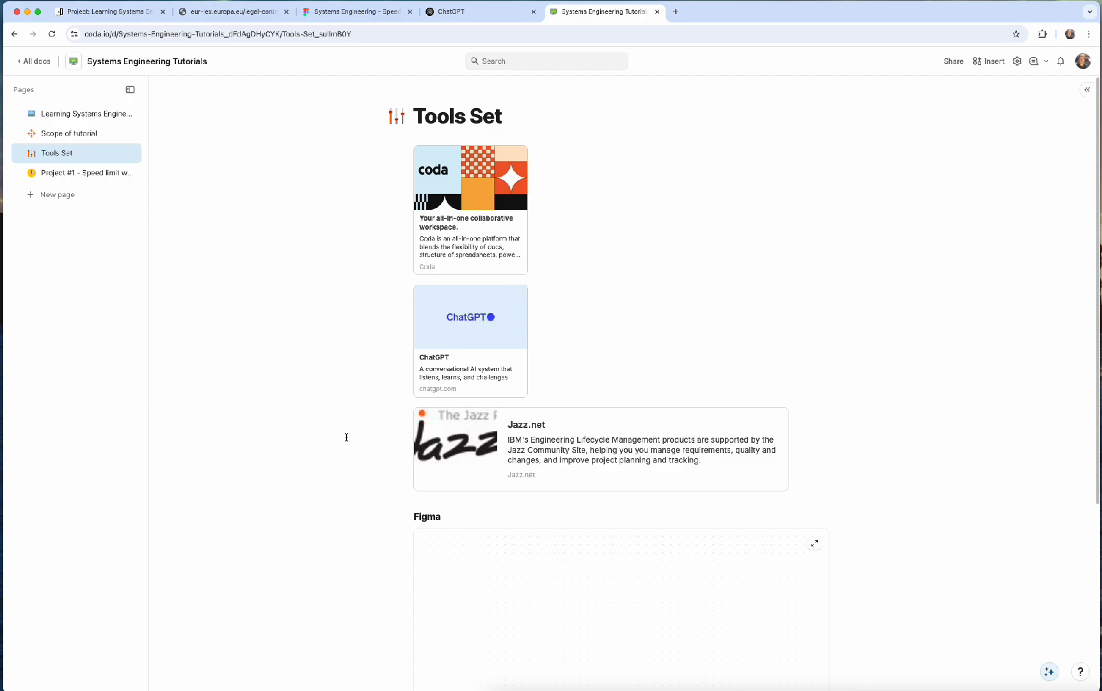
scroll(347, 438, "down", 3)
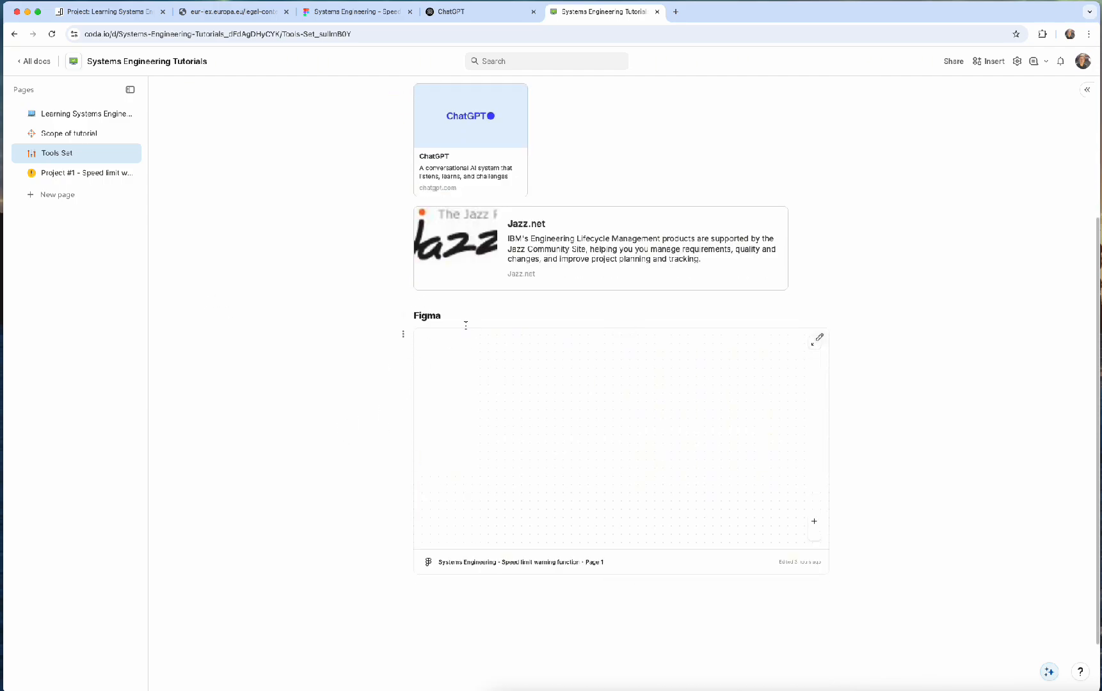
left_click(324, 285)
scroll(324, 288, "up", 2)
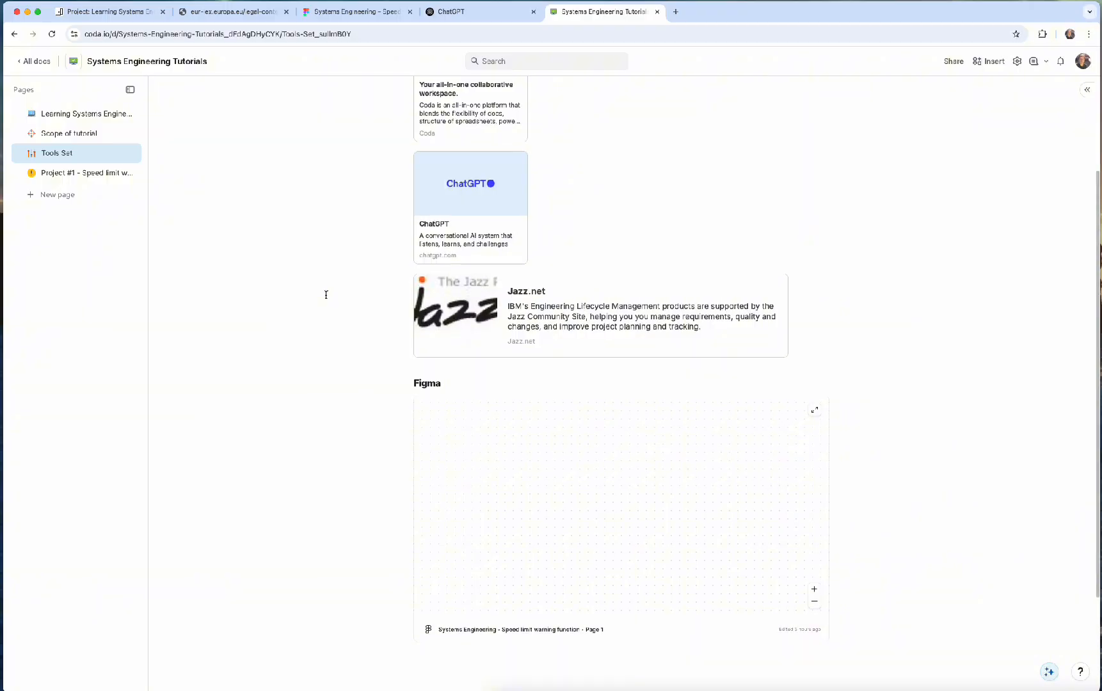
scroll(325, 295, "up", 1)
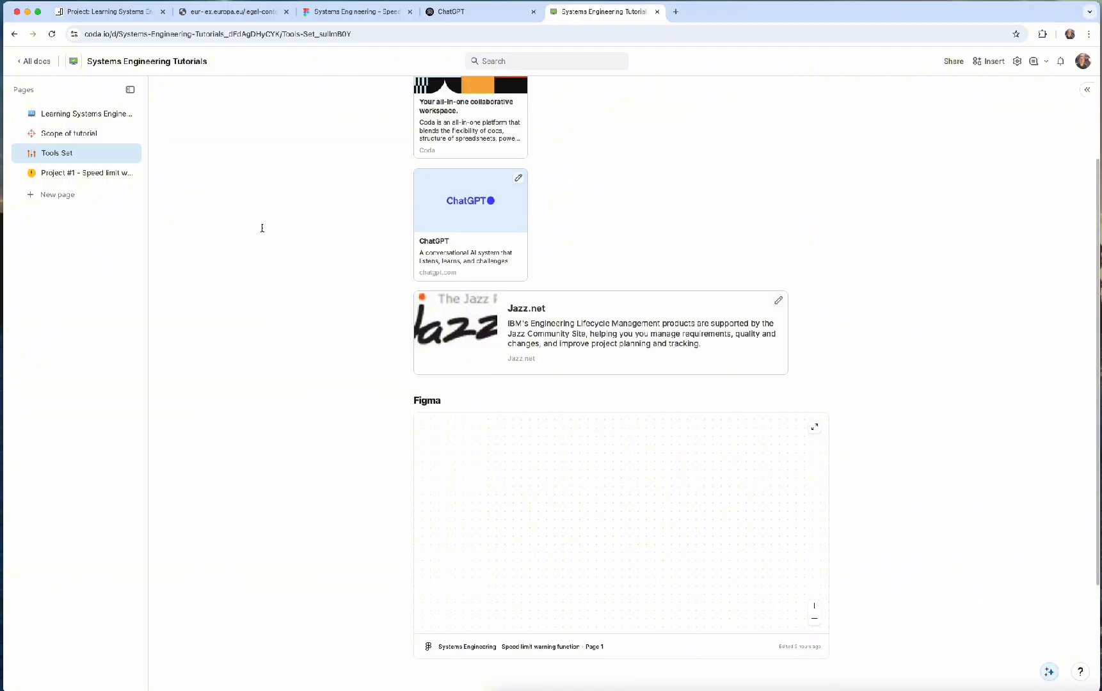
scroll(269, 249, "up", 3)
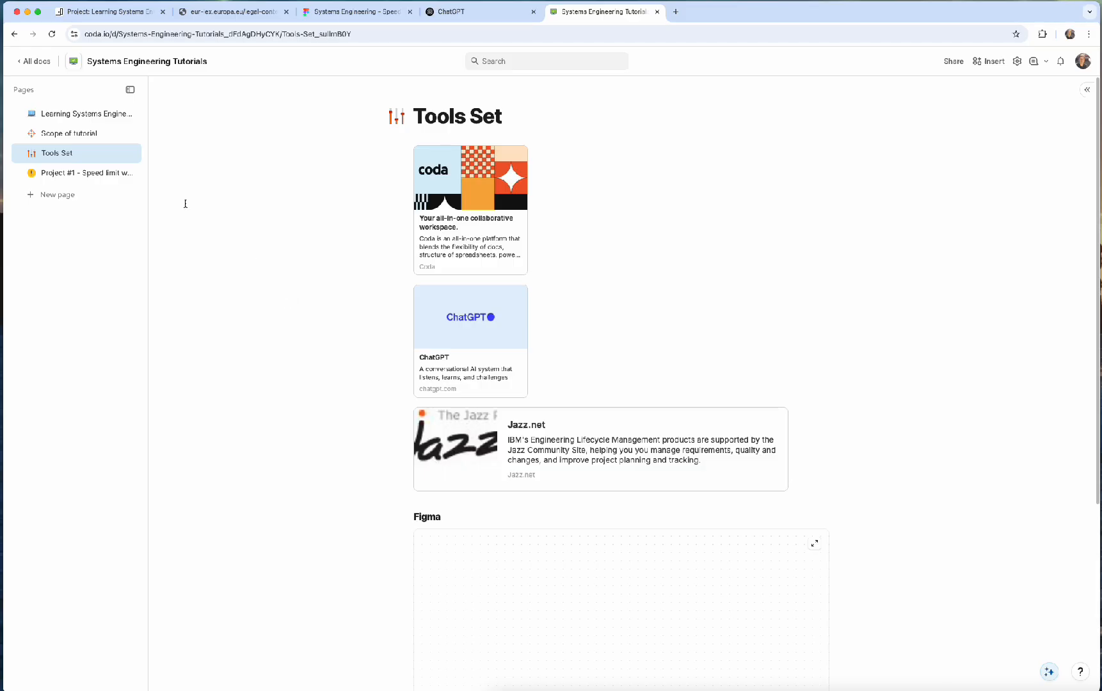
left_click(89, 178)
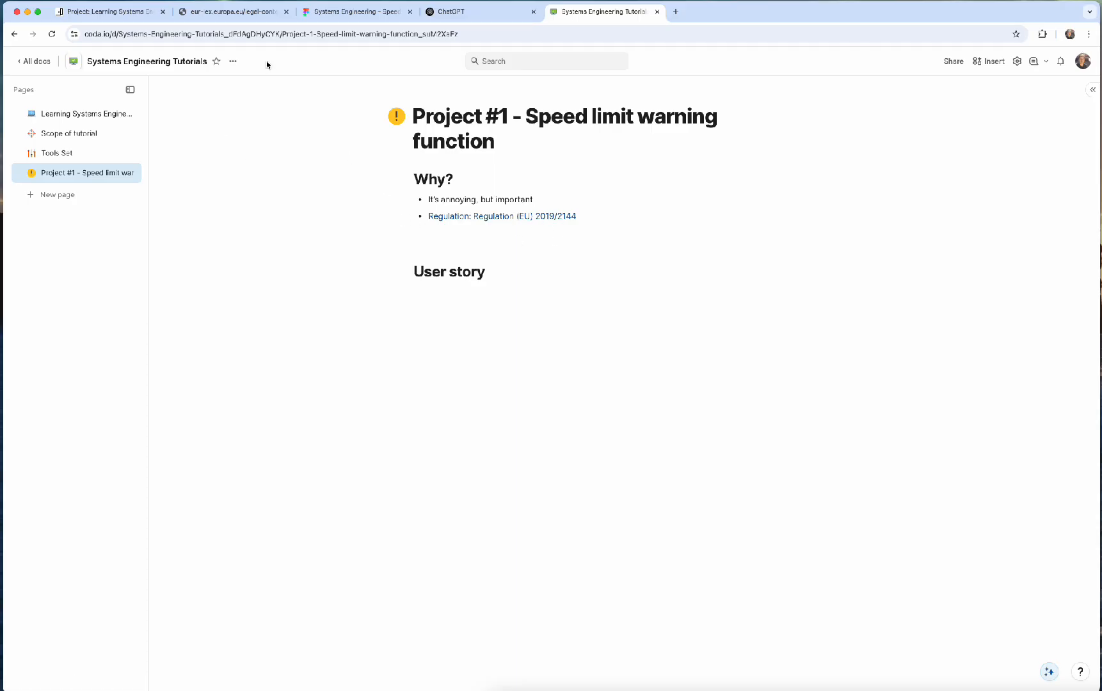
Step: In the EUR-Lex regulation document, copy the phrase "intelligent speed assistance (ISA) systems" from the Context of the Delegated Act section
left_click(255, 13)
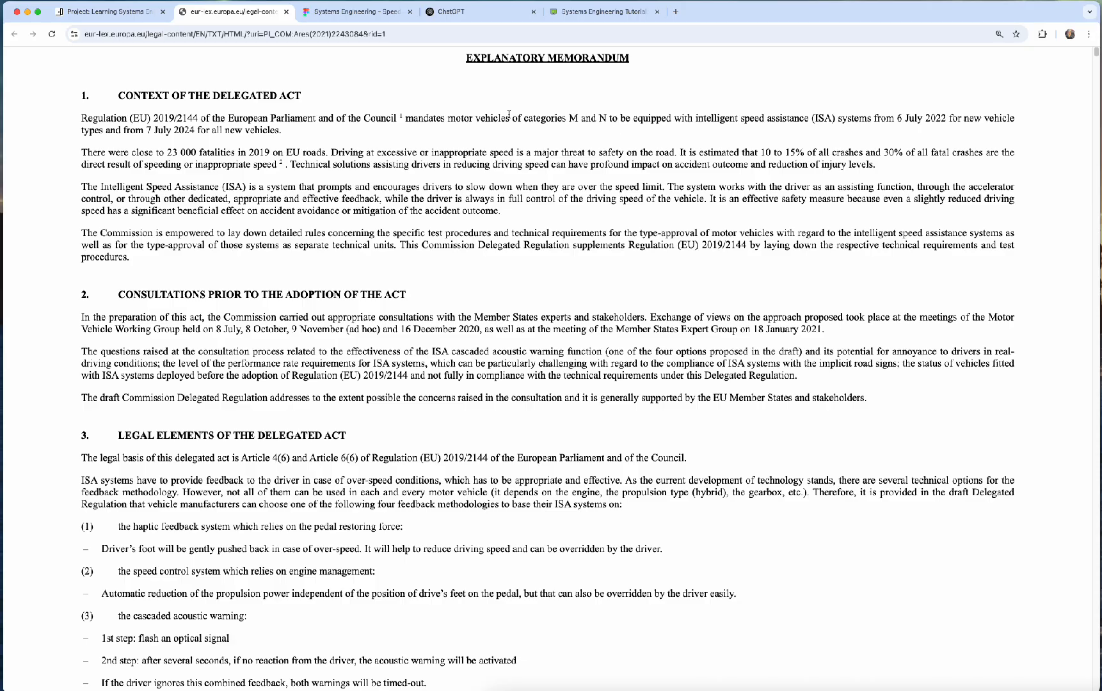
left_click_drag(524, 119, 606, 121)
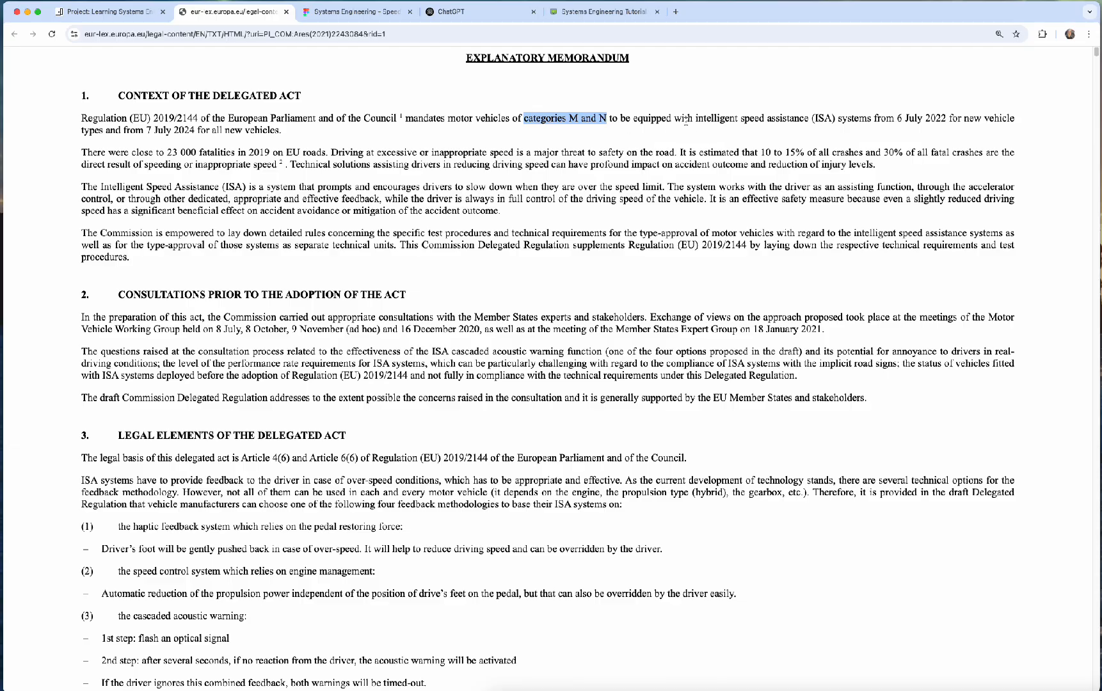
left_click_drag(703, 119, 872, 119)
key("super+c")
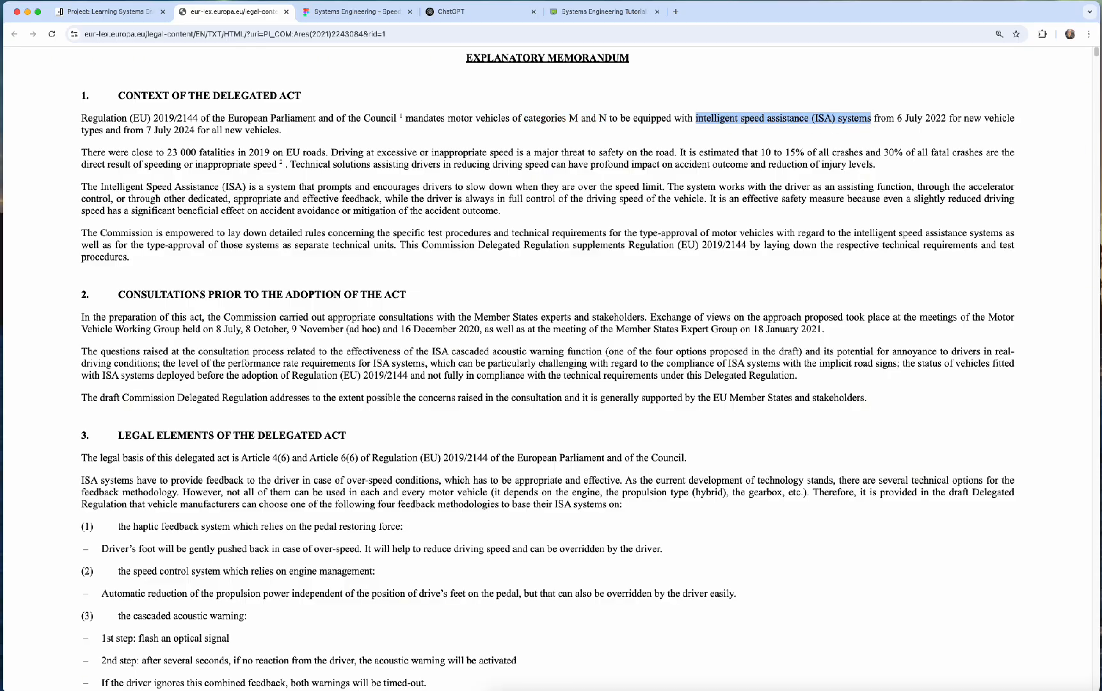
Step: Back in the Coda doc, retitle the project page "Project #1 - Intelligent speed assistance (ISA) systems" using the copied phrase
left_click(106, 12)
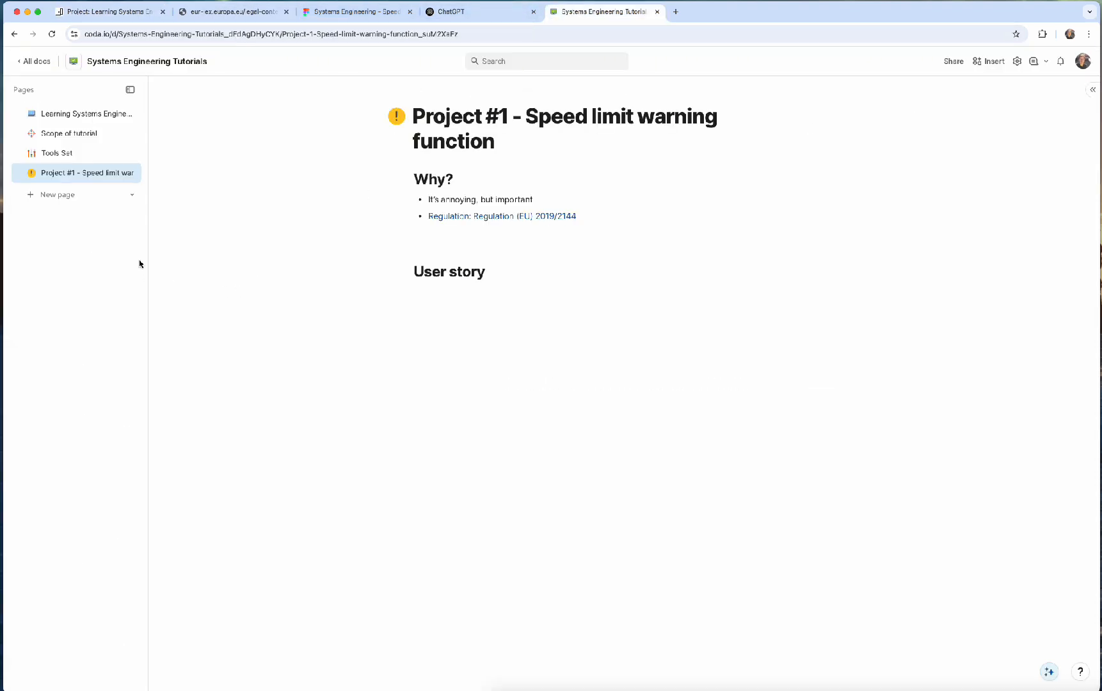
left_click(545, 143)
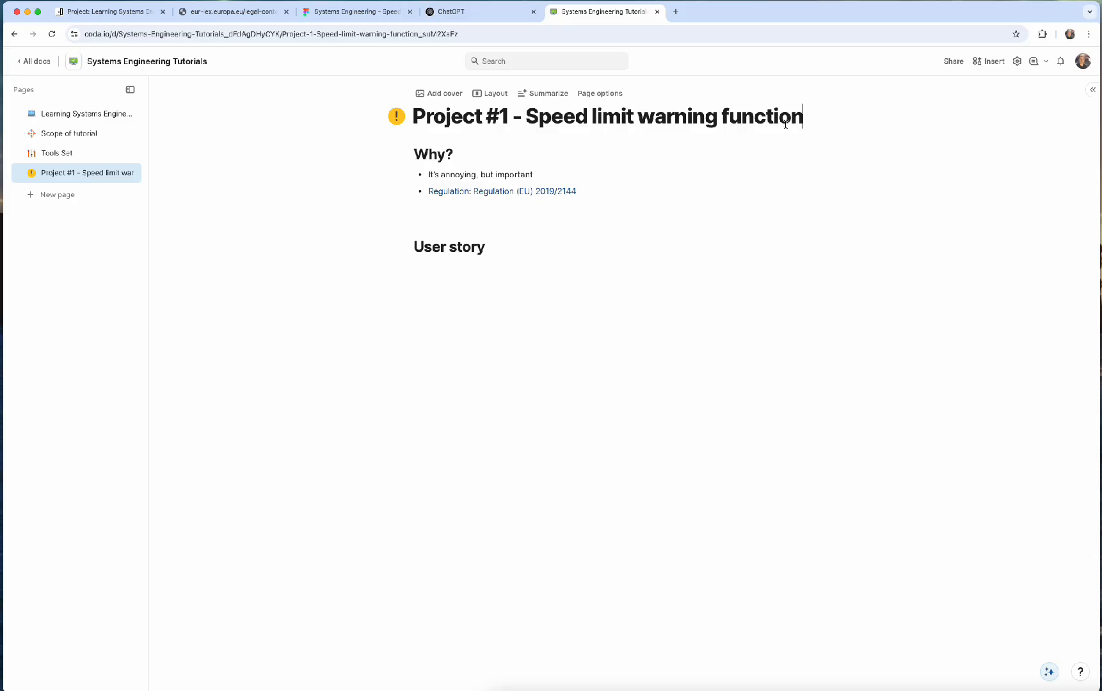
key("alt+shift+Left")
key("alt+shift+Left")
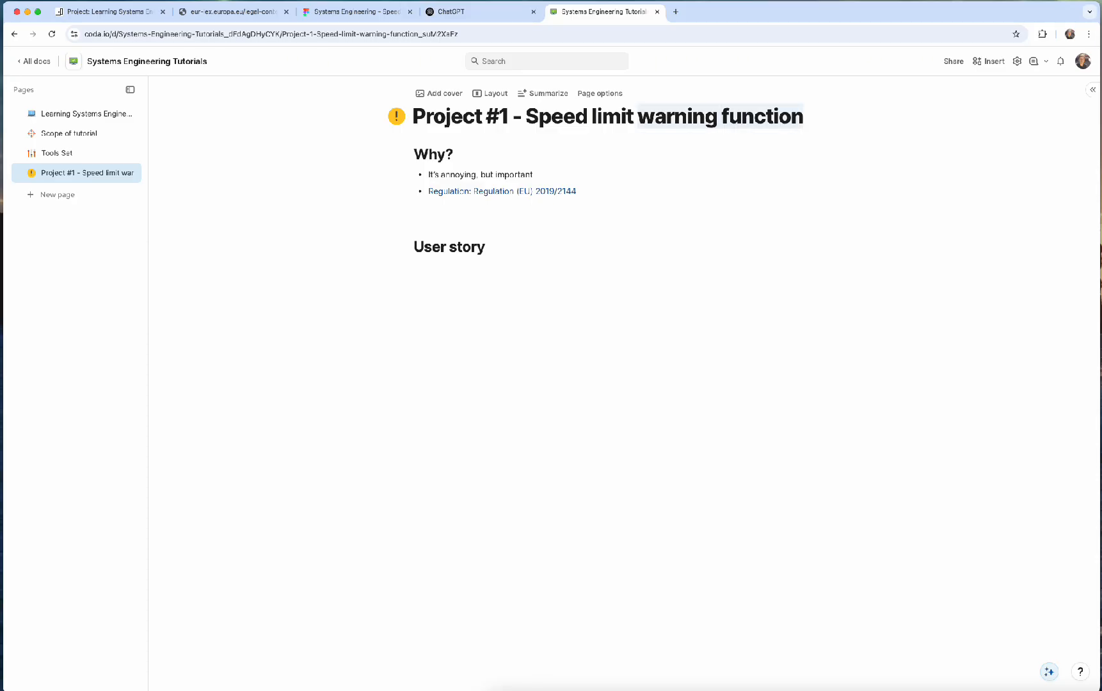
key("alt+shift+Left")
key("alt+shift+Left")
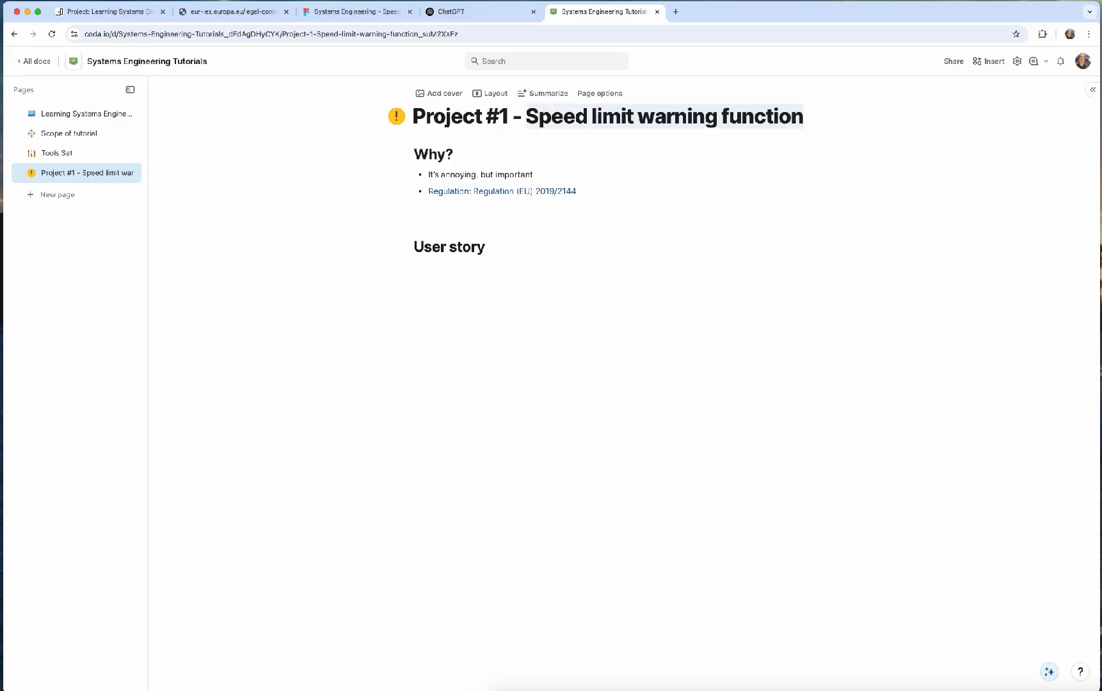
key("super+v")
key("Up")
key("Left")
key("Left")
key("Left")
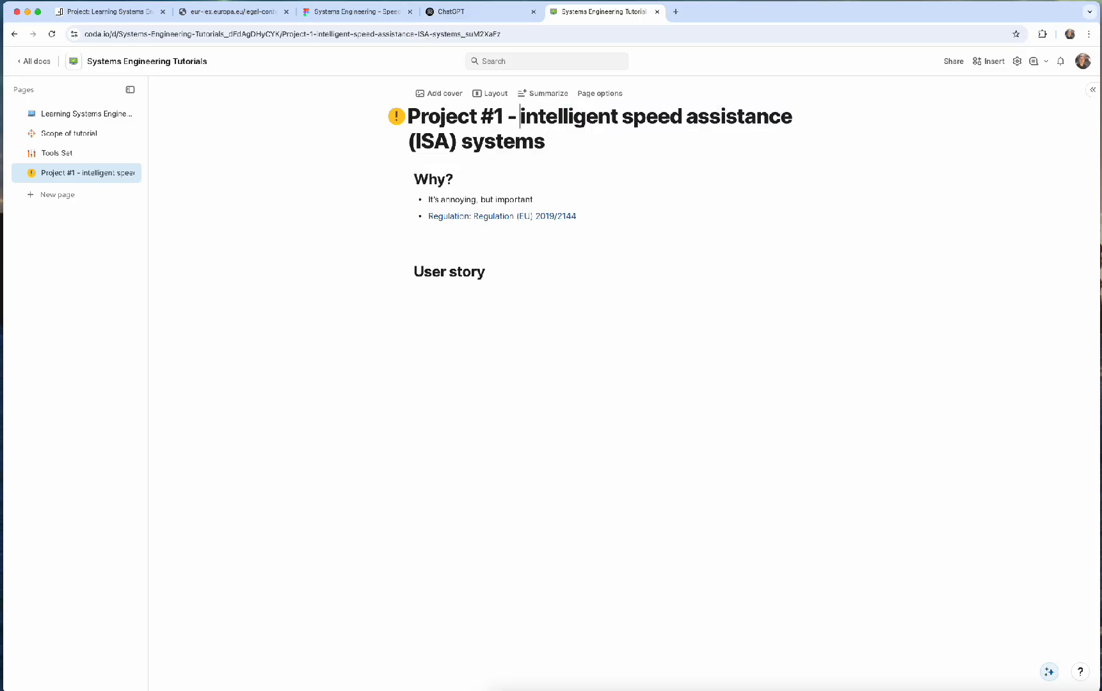
key("Delete")
type("I")
key("End")
Step: Return to the EUR-Lex document and examine the four feedback methodologies under Legal Elements of the Delegated Act
left_click(235, 18)
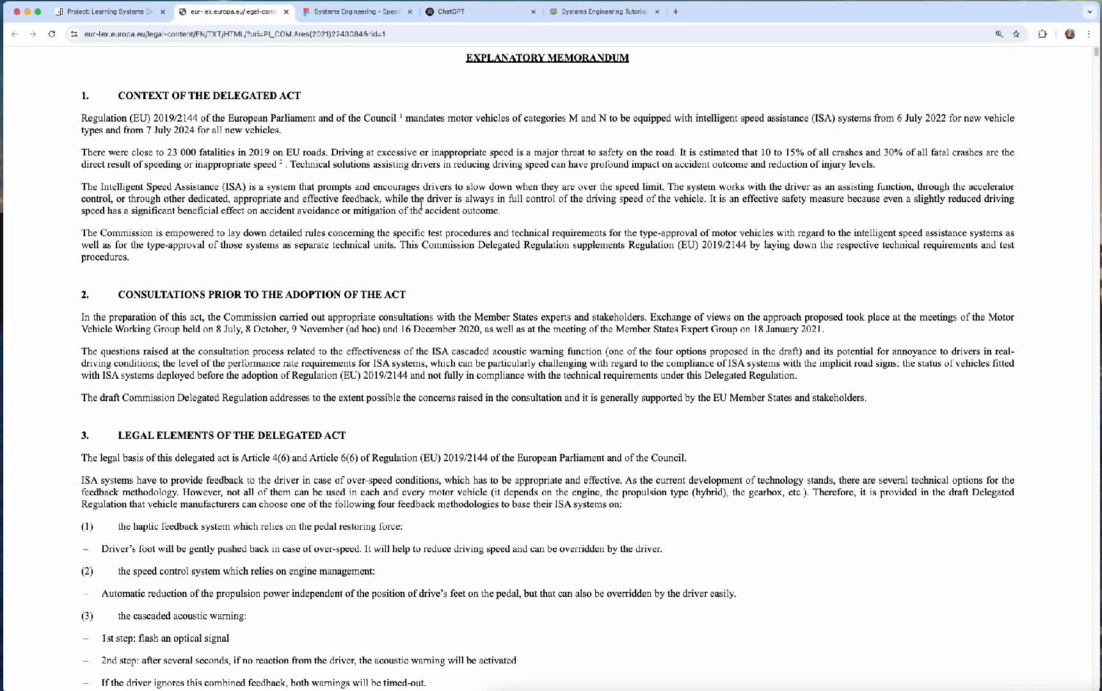
scroll(413, 241, "down", 2)
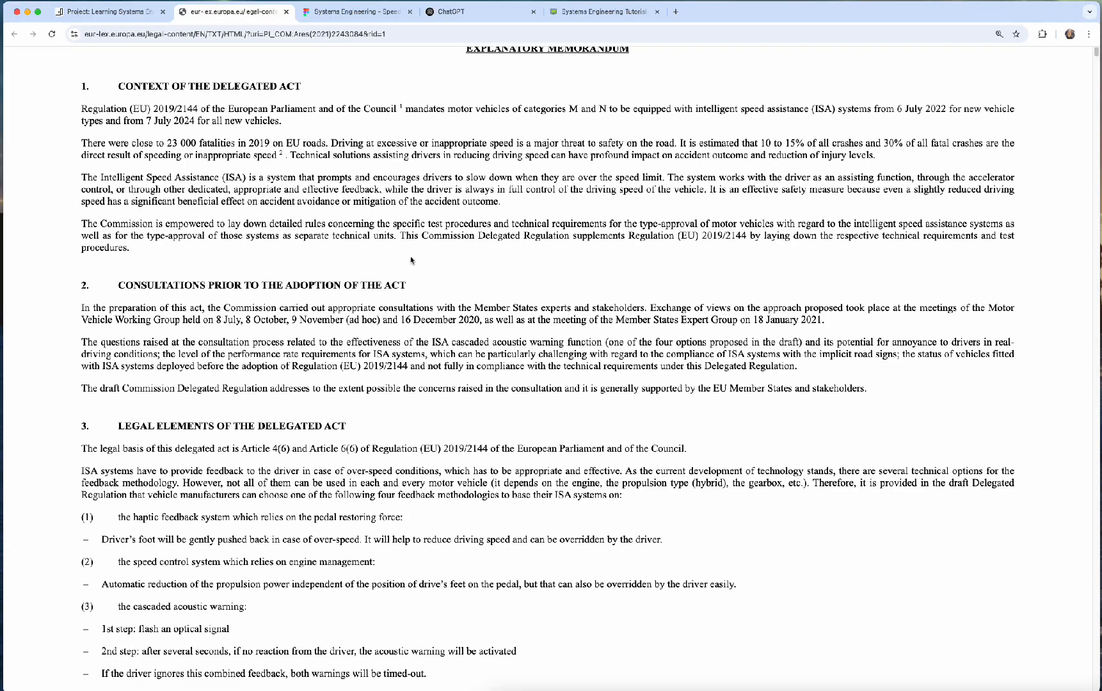
scroll(374, 318, "down", 3)
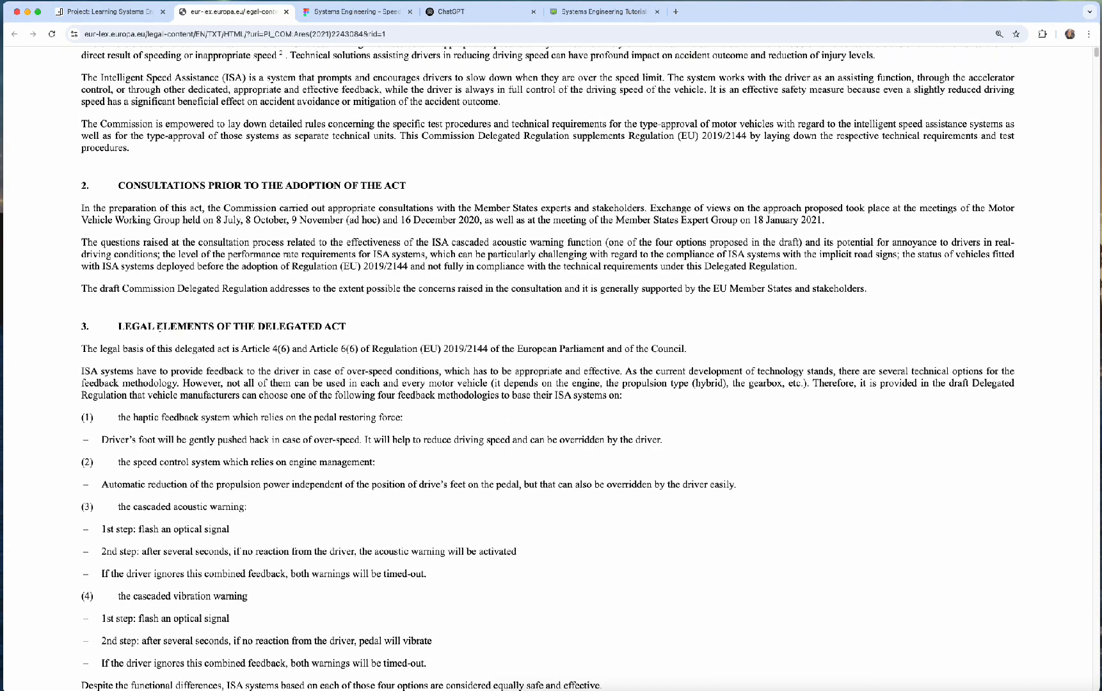
left_click_drag(126, 326, 216, 326)
scroll(214, 434, "down", 5)
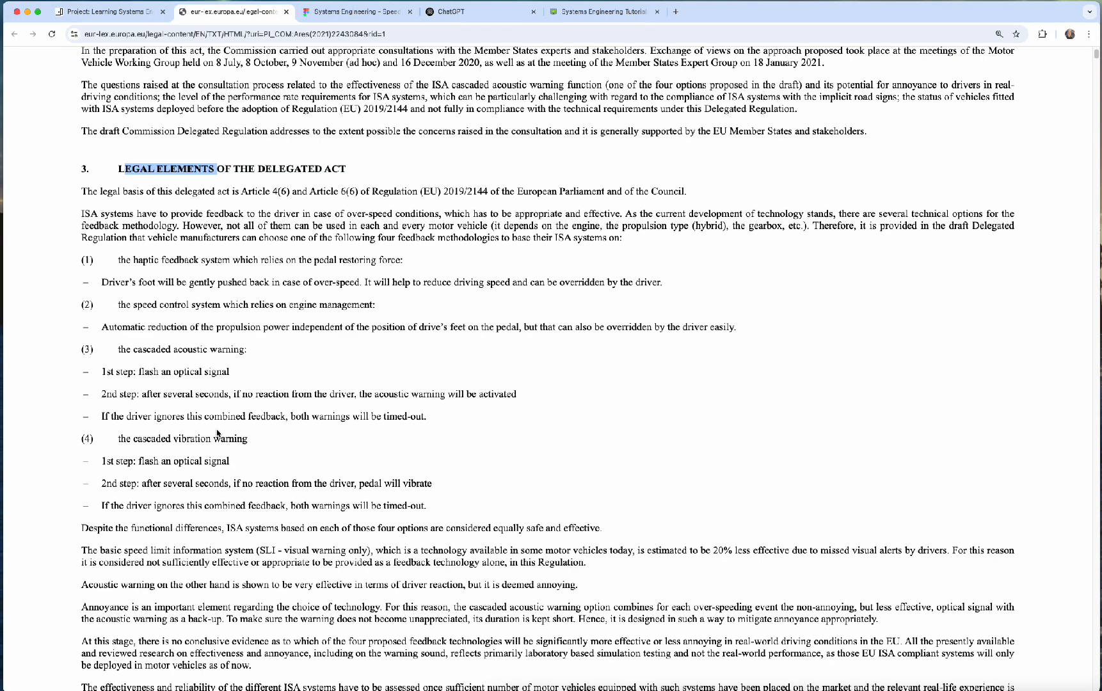
scroll(218, 433, "down", 1)
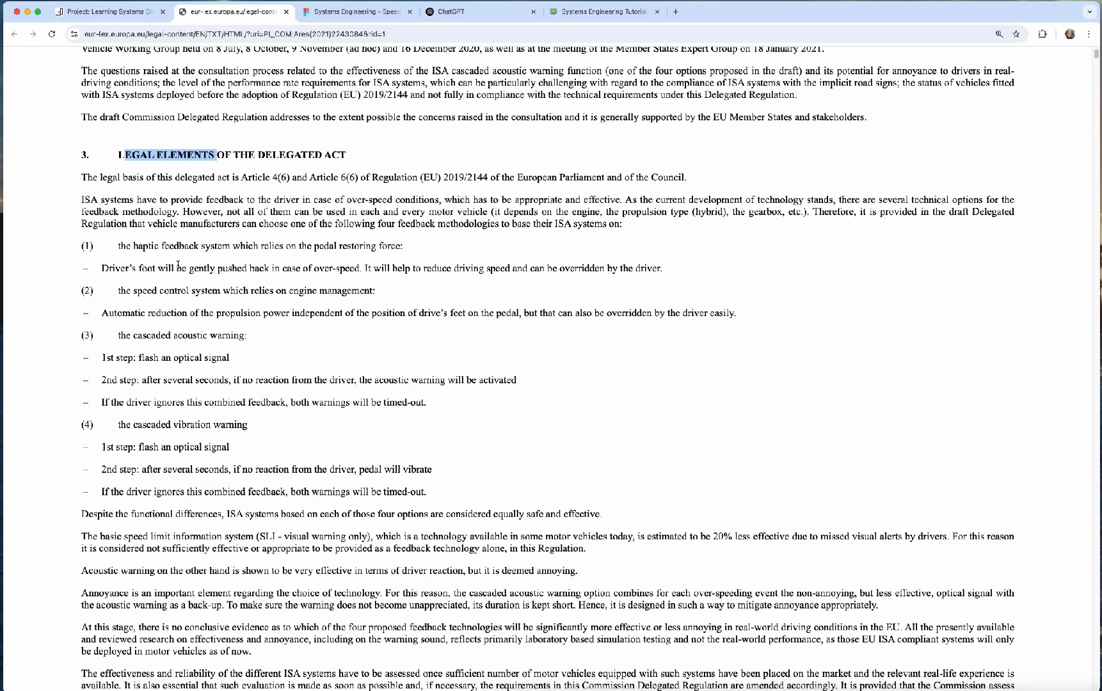
left_click_drag(83, 247, 494, 498)
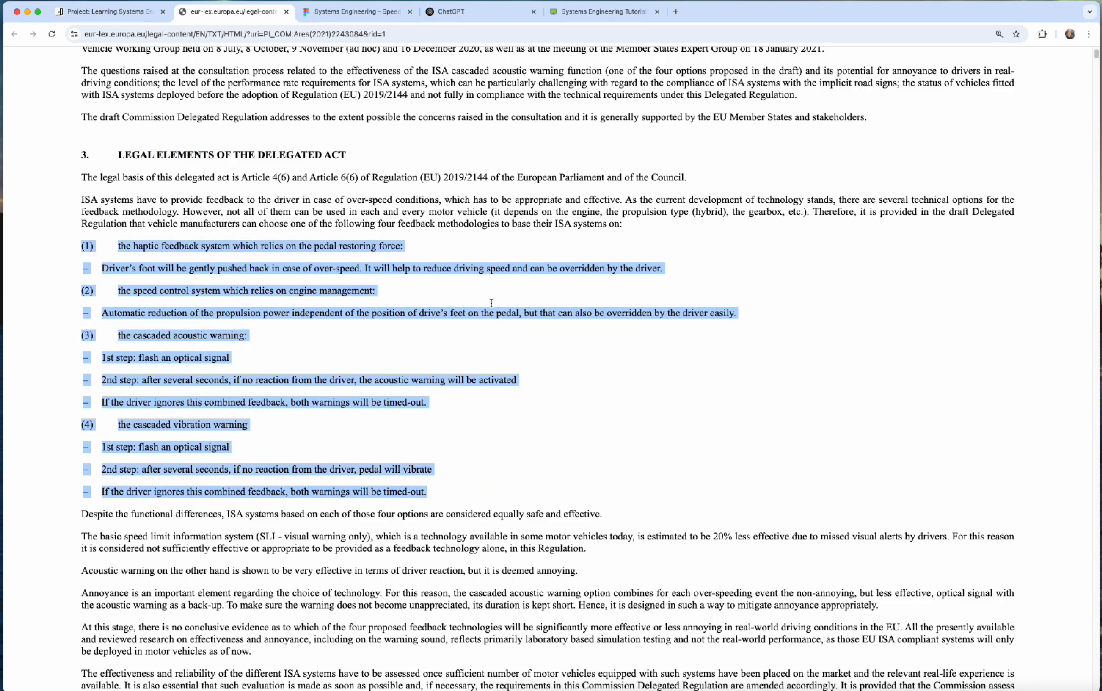
Step: Return to the Coda project page and delete the "User story" heading below the Why? section
left_click(596, 14)
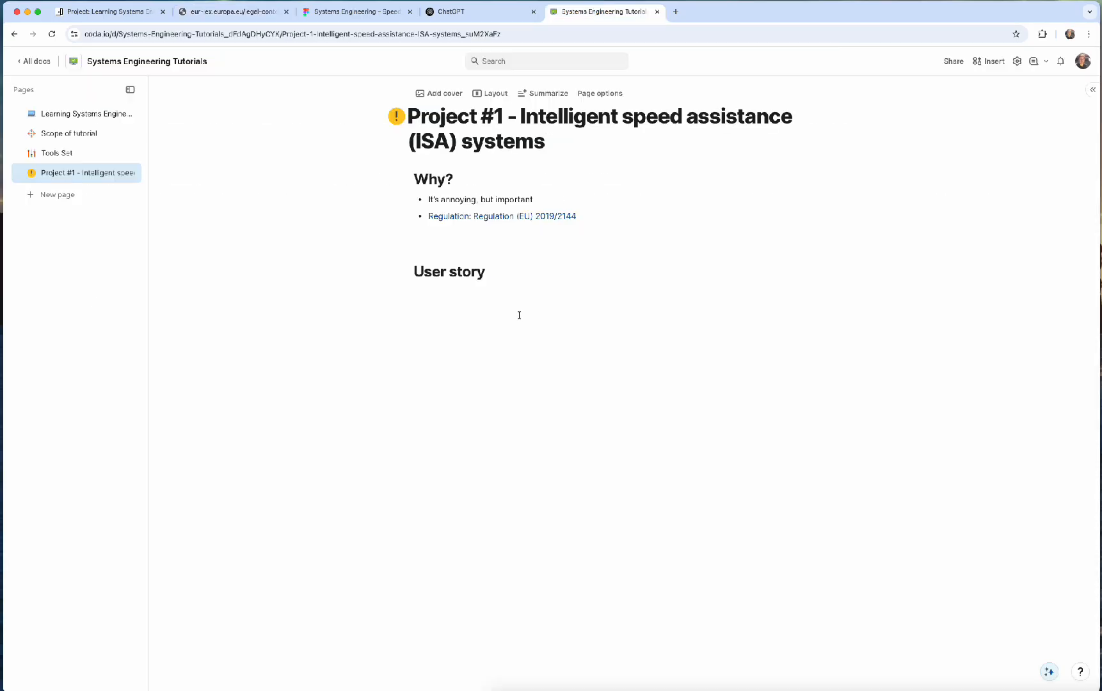
left_click(460, 292)
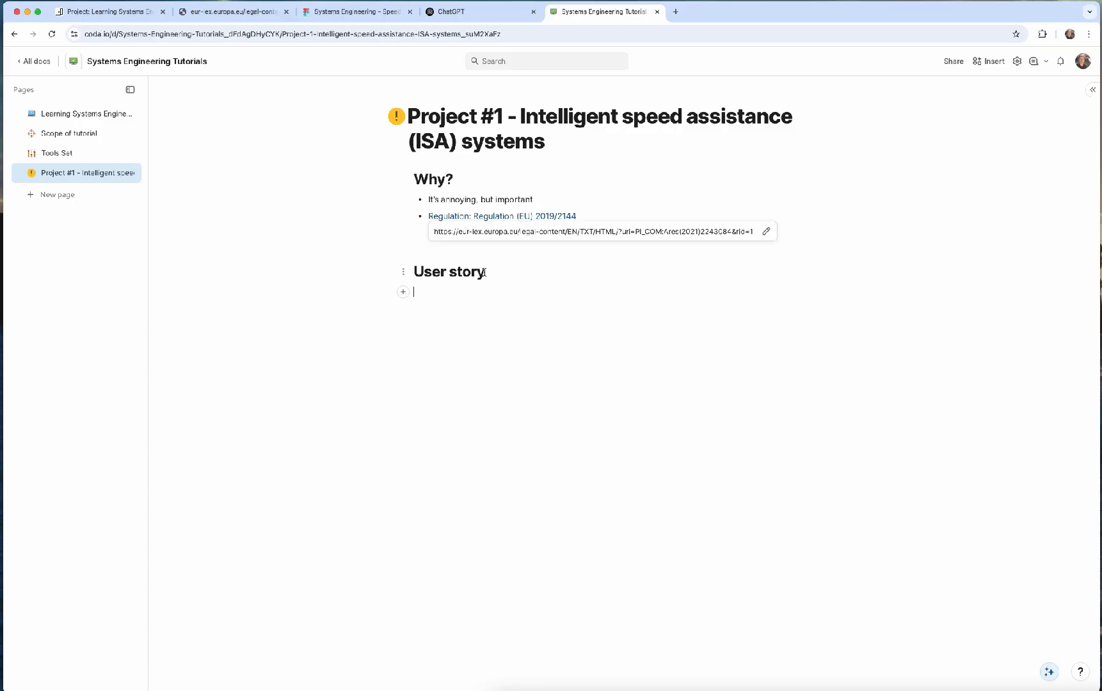
left_click(460, 292)
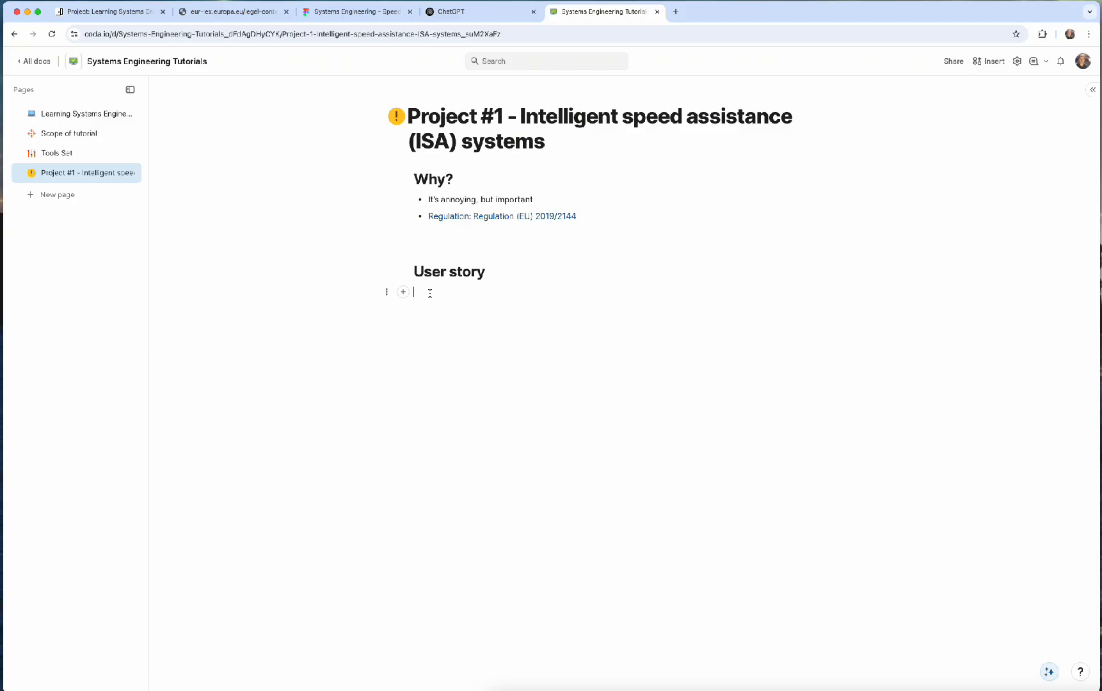
left_click_drag(493, 272, 411, 273)
key("BackSpace")
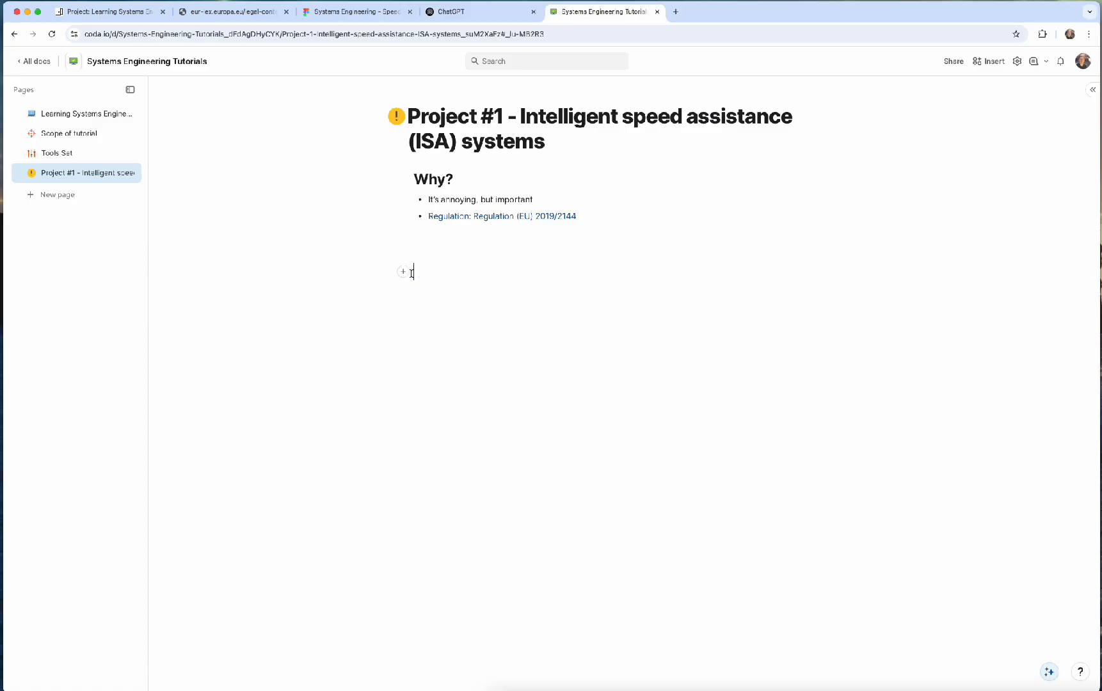
key("BackSpace")
key("BackSpace")
key("Return")
key("Return")
Step: Create a new page in the doc titled "User story"
left_click(68, 198)
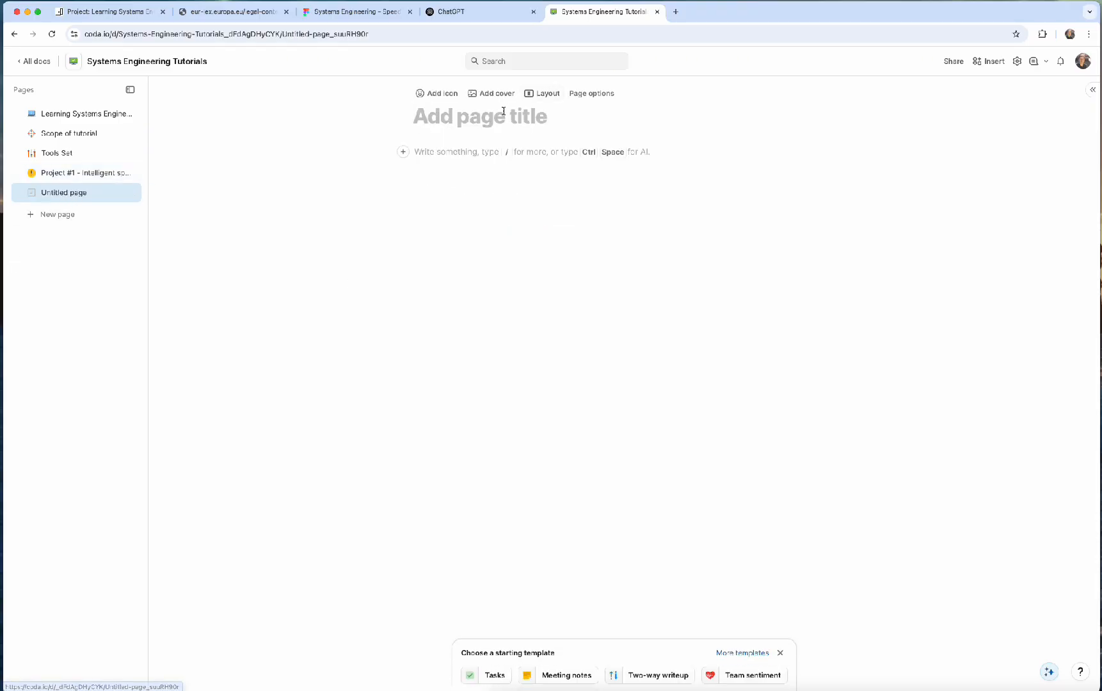
type("User story")
left_click(465, 155)
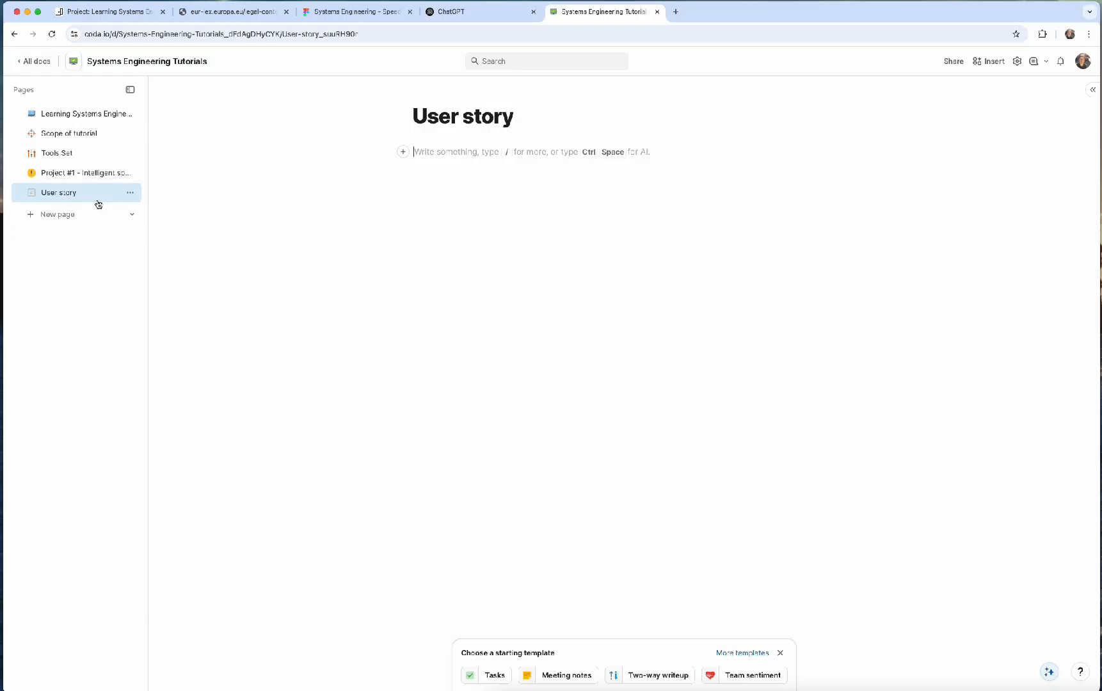
Step: Nest the User story page under the Project #1 page and give it the suggested person icon
left_click(130, 193)
mouse_move(133, 228)
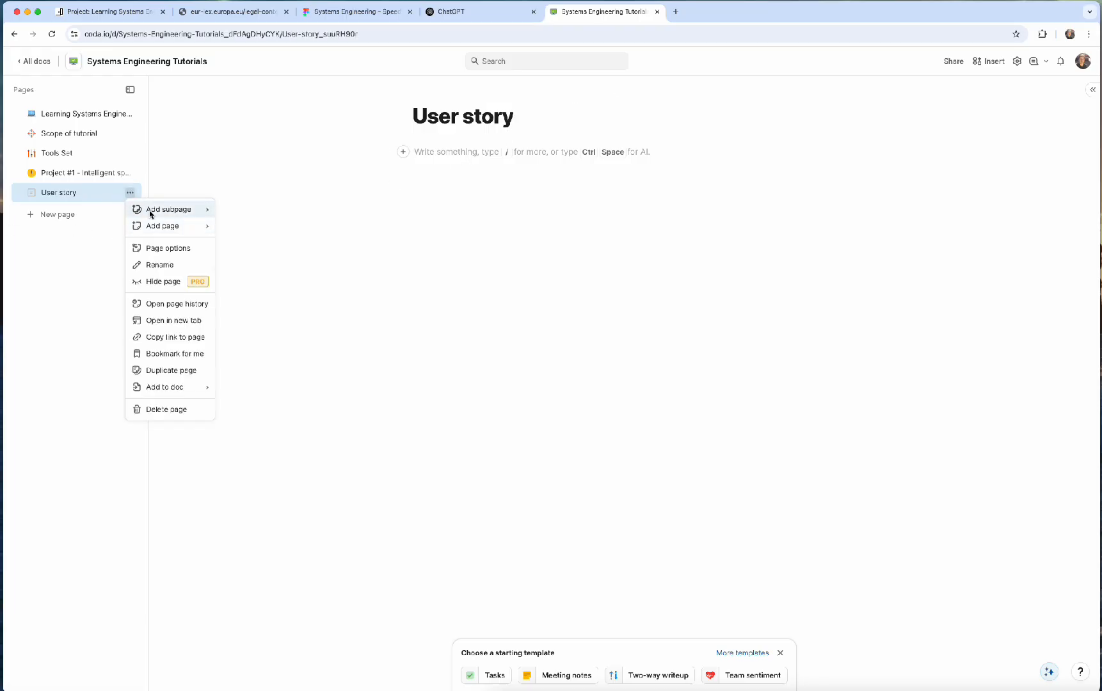
left_click(21, 194)
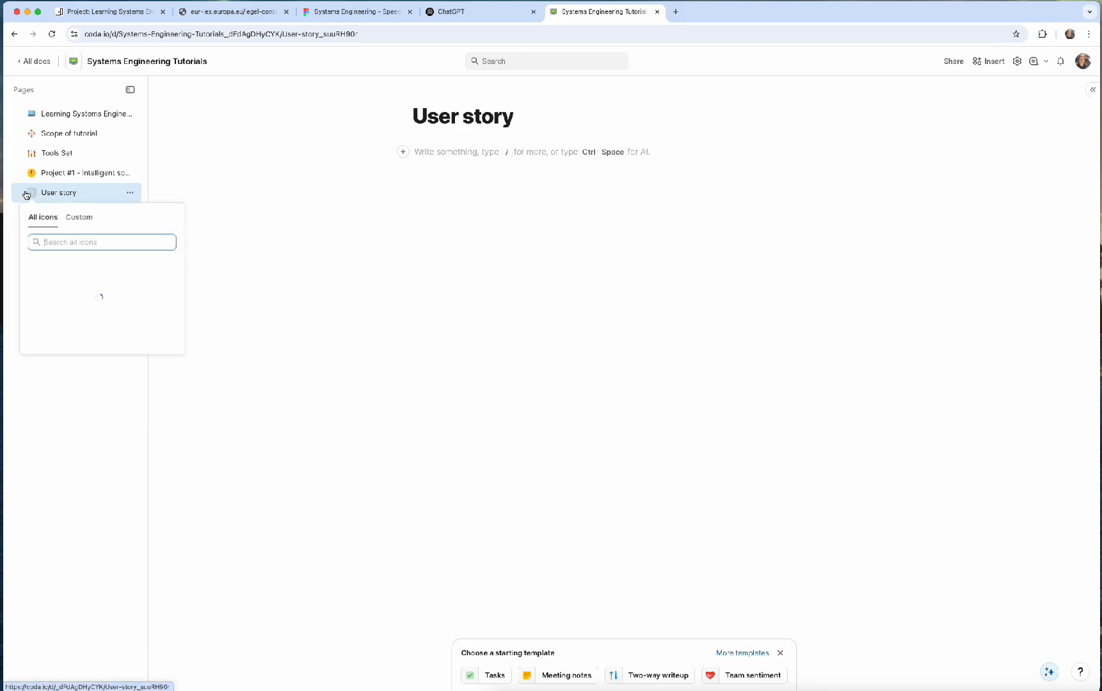
left_click_drag(23, 192, 90, 173)
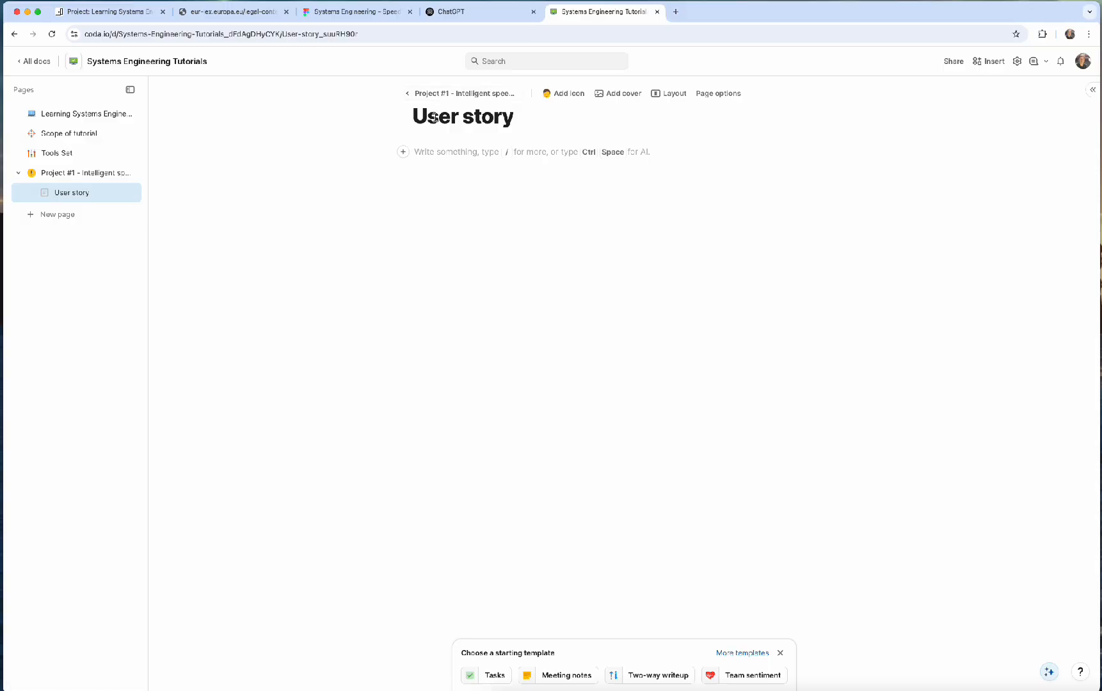
left_click(565, 94)
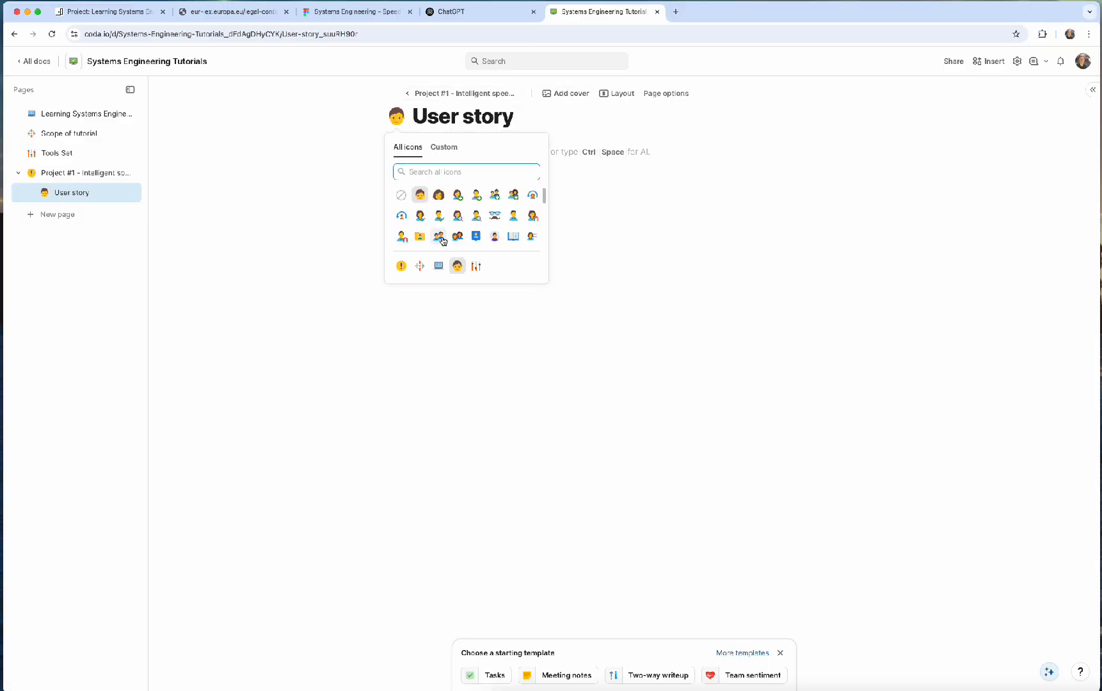
left_click(420, 195)
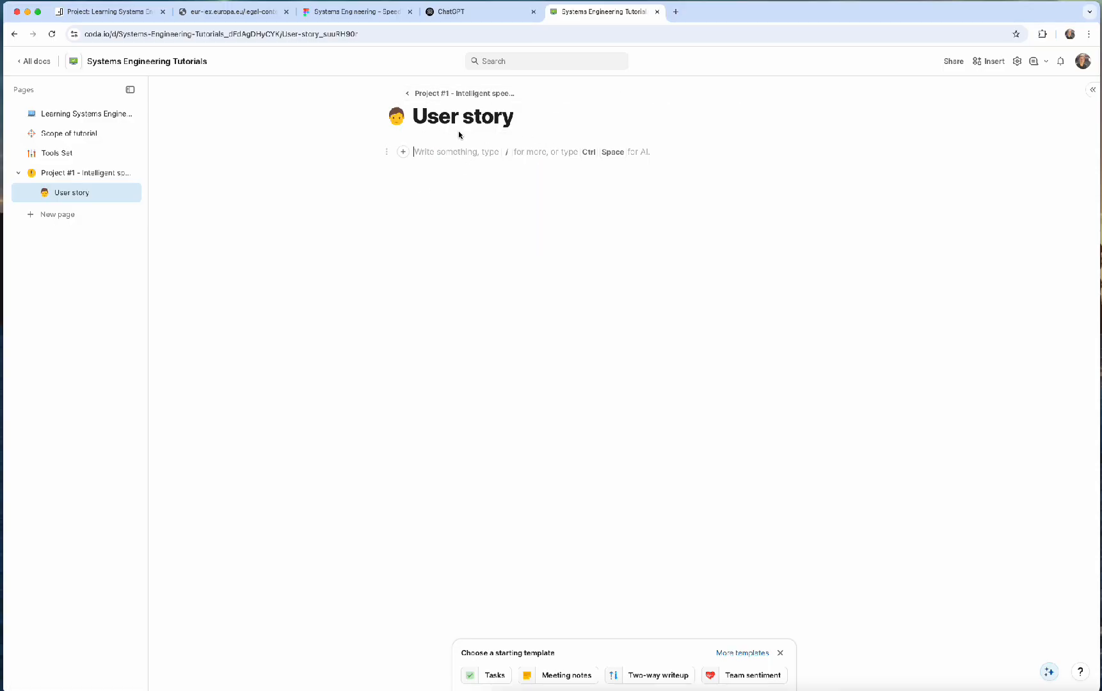
Step: Switch to ChatGPT and submit the request for 2 versions of a car driver's speeding warning user story plus 5 clarifying questions
left_click(469, 17)
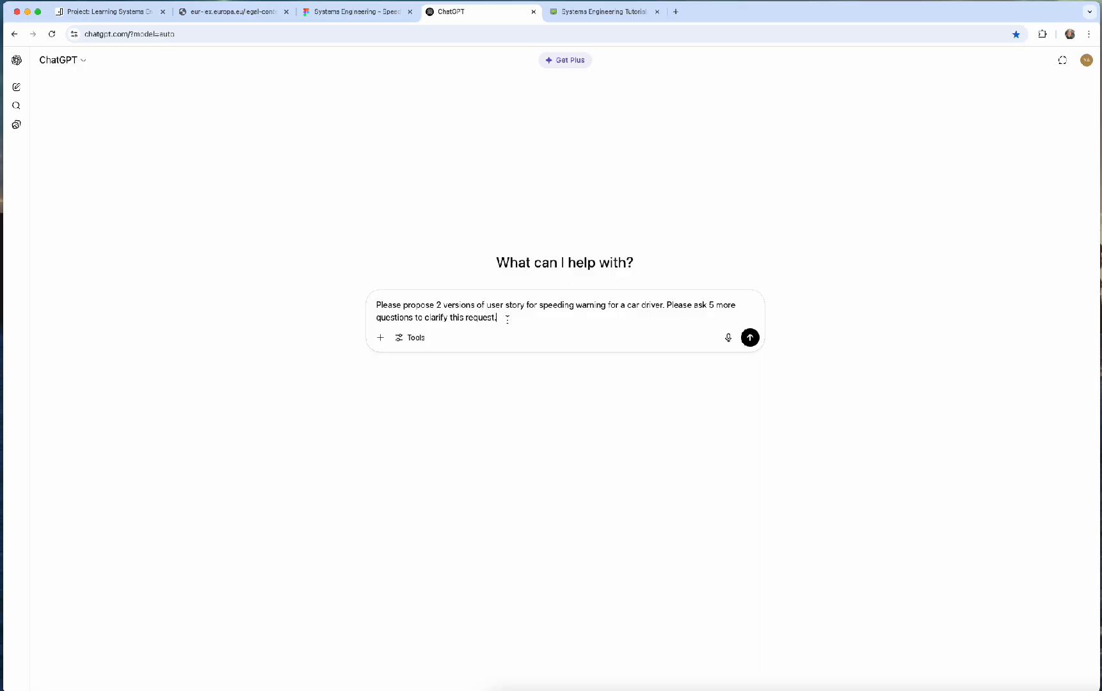
left_click_drag(721, 312, 666, 307)
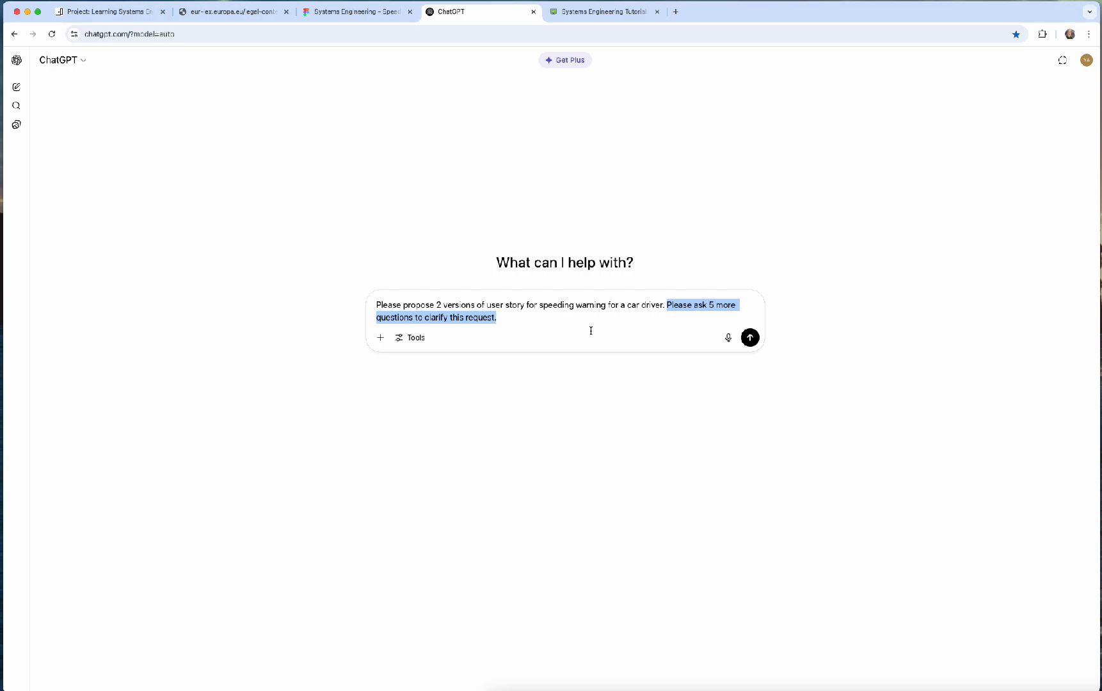
left_click(588, 323)
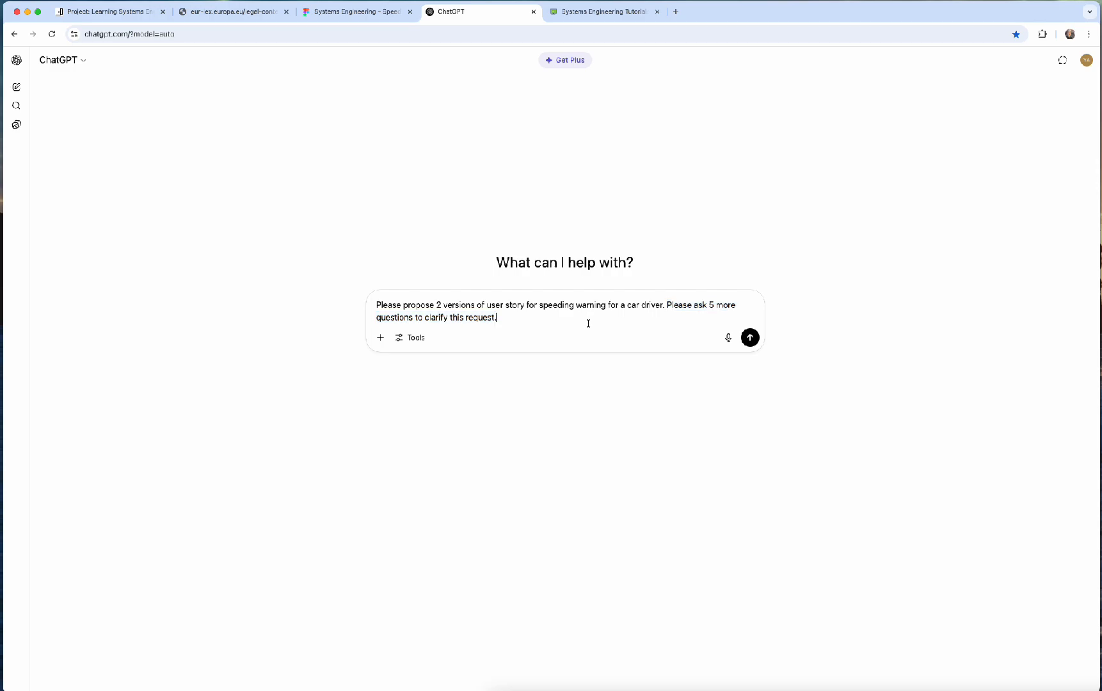
left_click(751, 339)
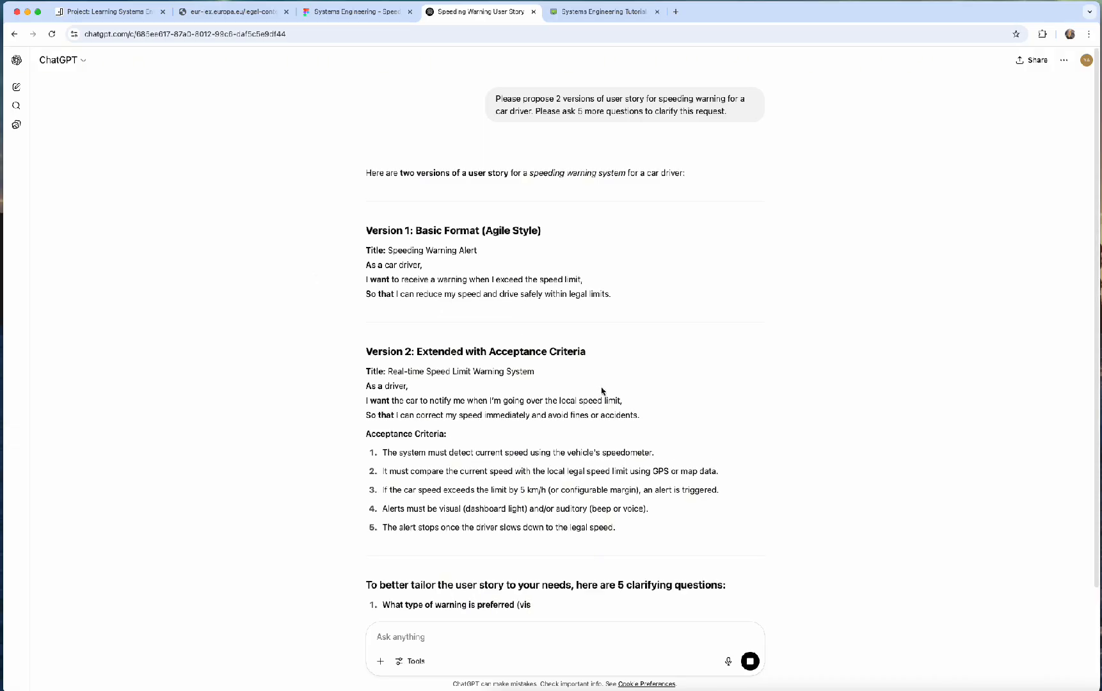
Step: Review the proposed user stories and begin a numbered reply to the clarifying questions, answering the first with "Visual and Audio"
scroll(604, 390, "down", 2)
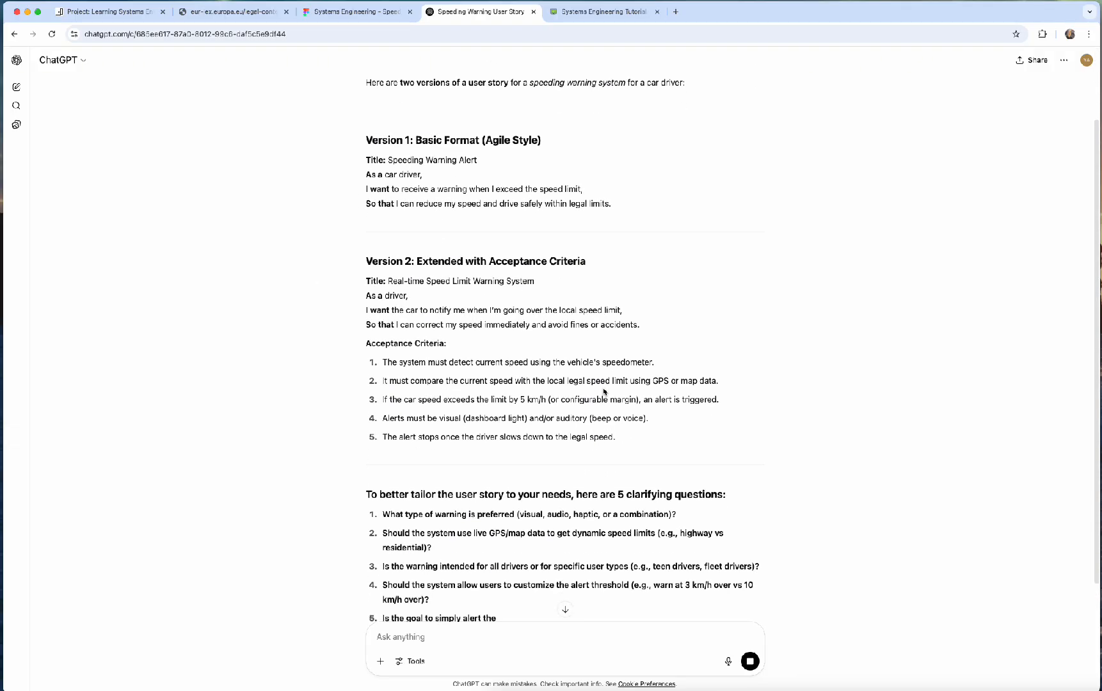
scroll(689, 388, "down", 1)
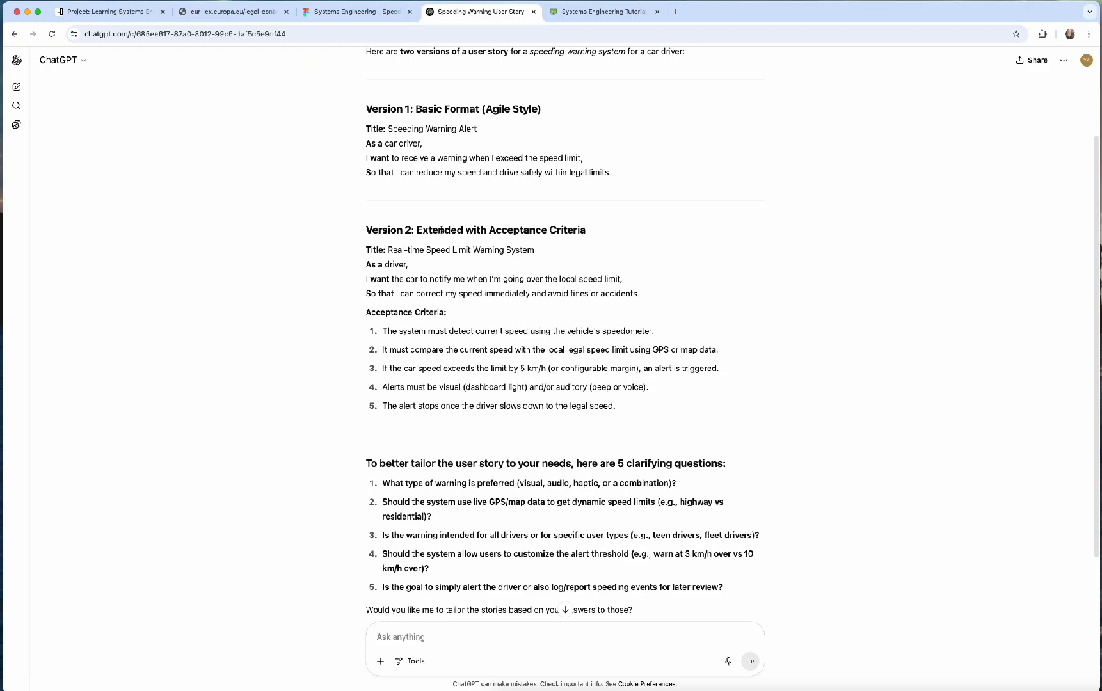
left_click_drag(417, 231, 621, 234)
left_click(626, 231)
scroll(644, 267, "down", 3)
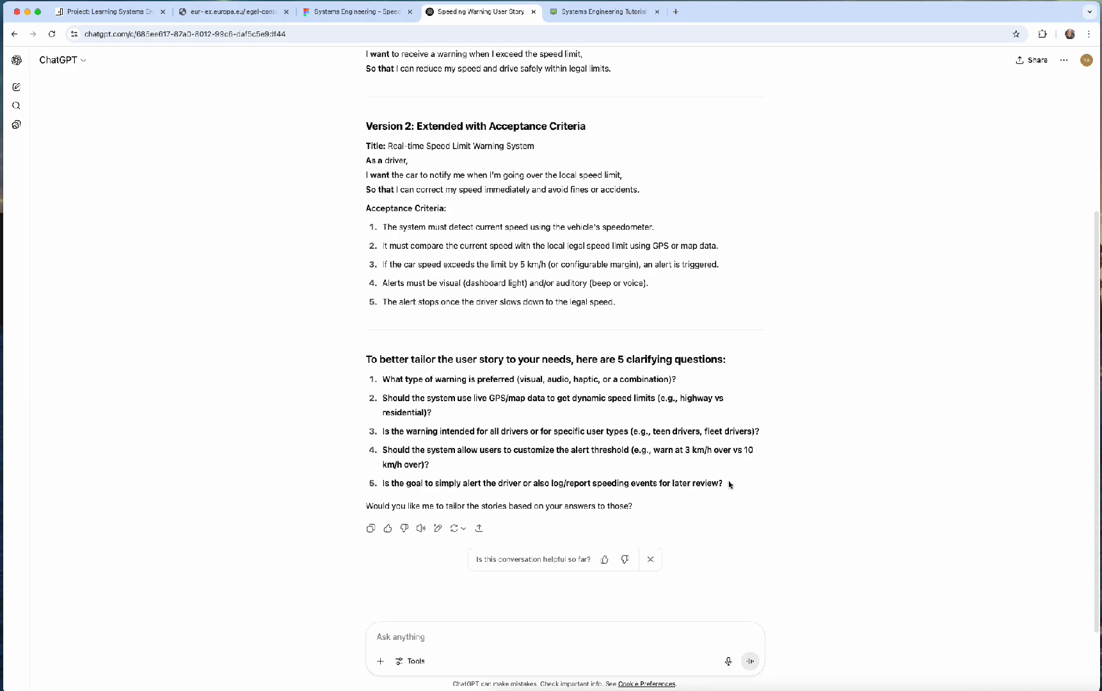
left_click(396, 637)
type("1. ")
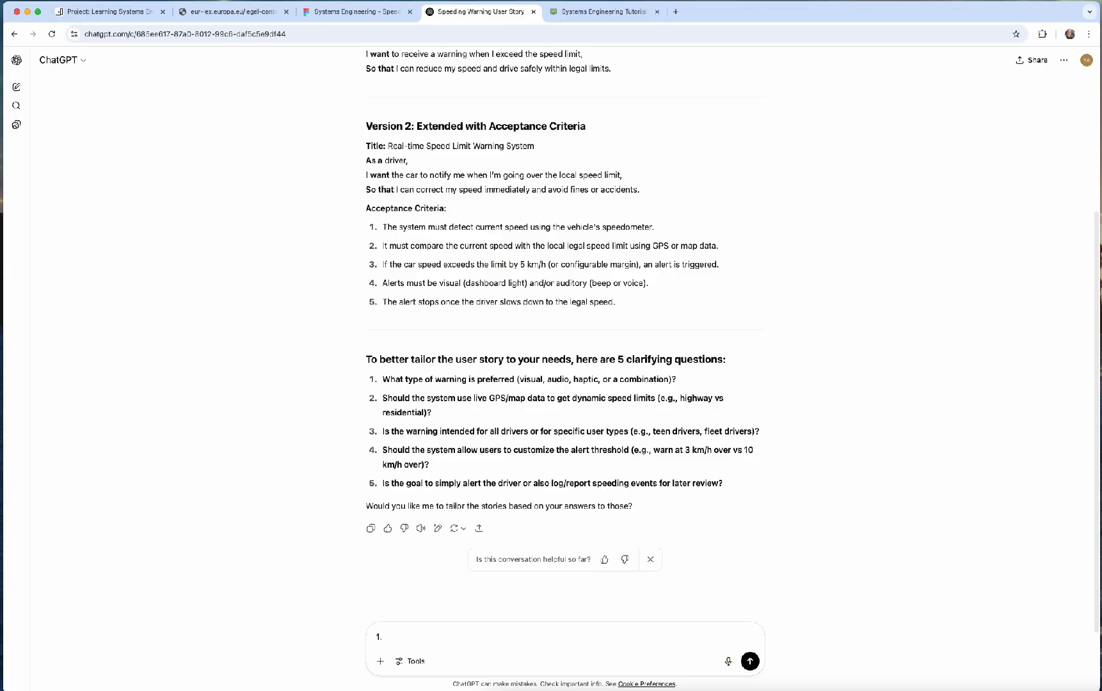
type("Visual and Audio")
key("shift+Return")
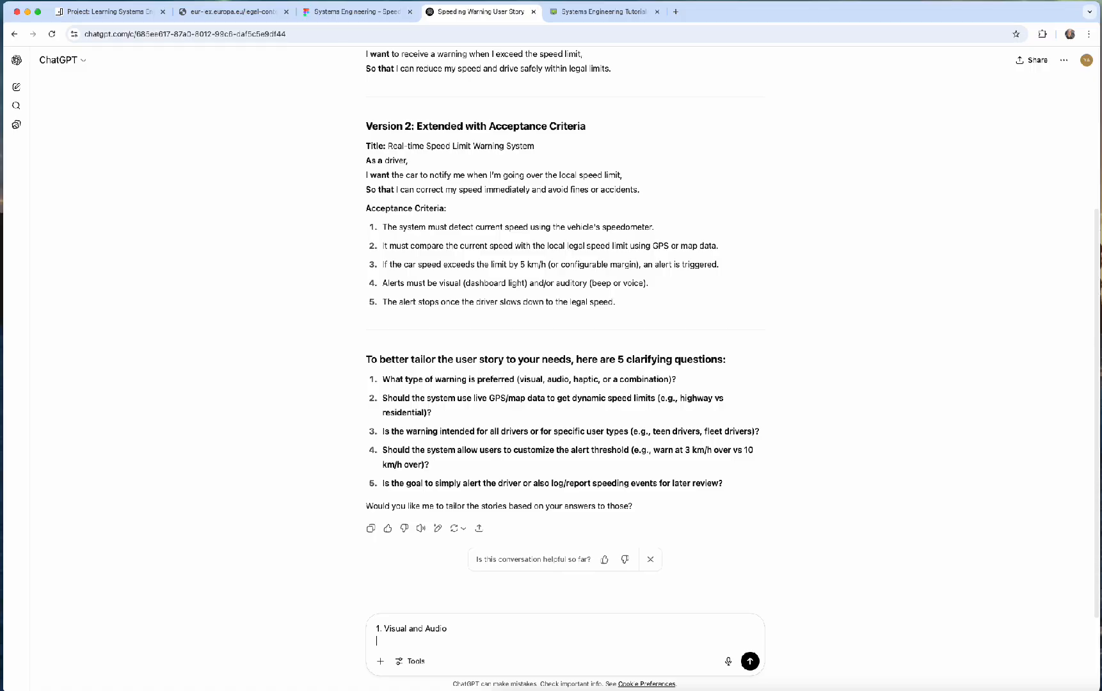
type("2.")
Step: Switch to the EUR-Lex document and examine the haptic, engine management, cascaded acoustic and cascaded vibration feedback options and their warning steps
left_click(223, 15)
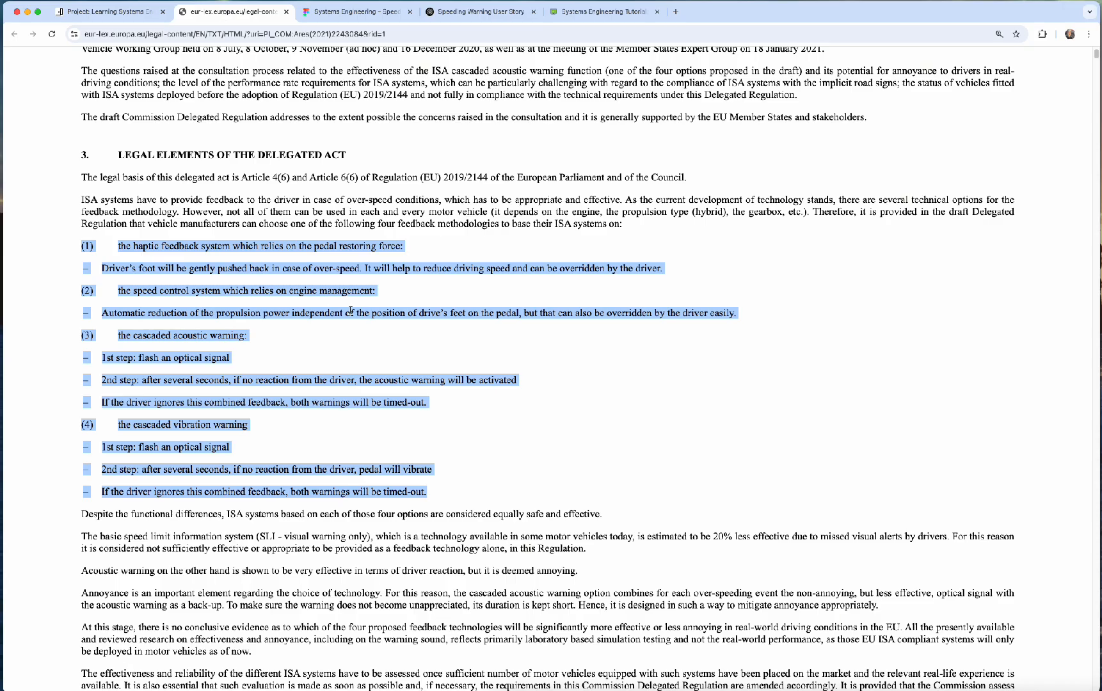
left_click(408, 254)
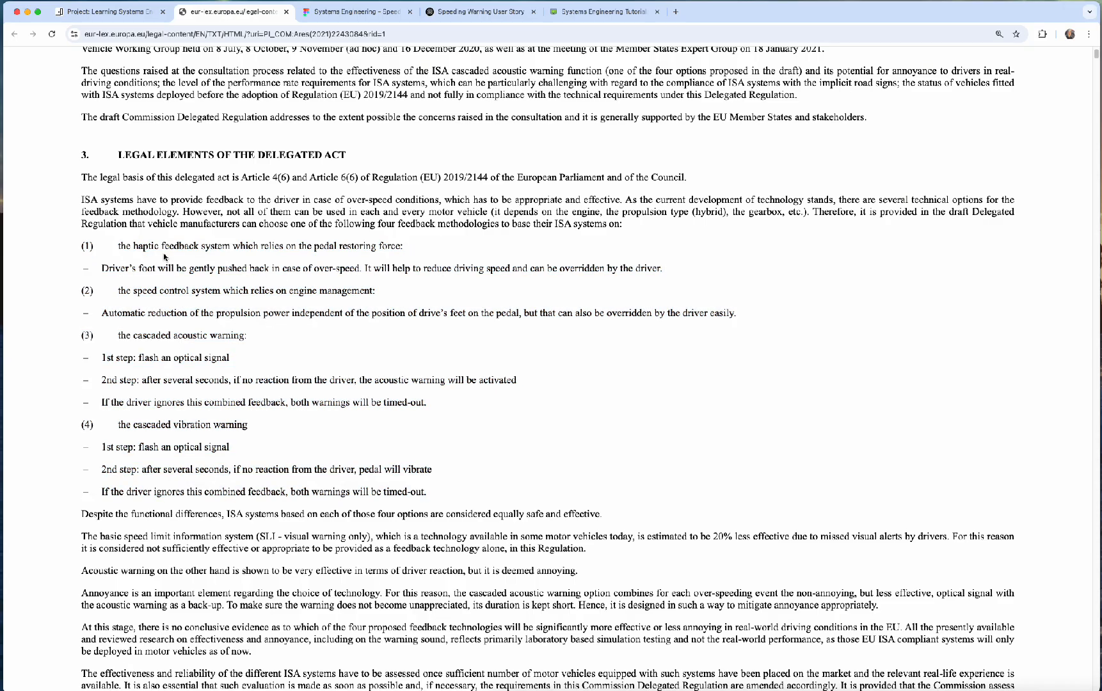
left_click_drag(125, 246, 203, 245)
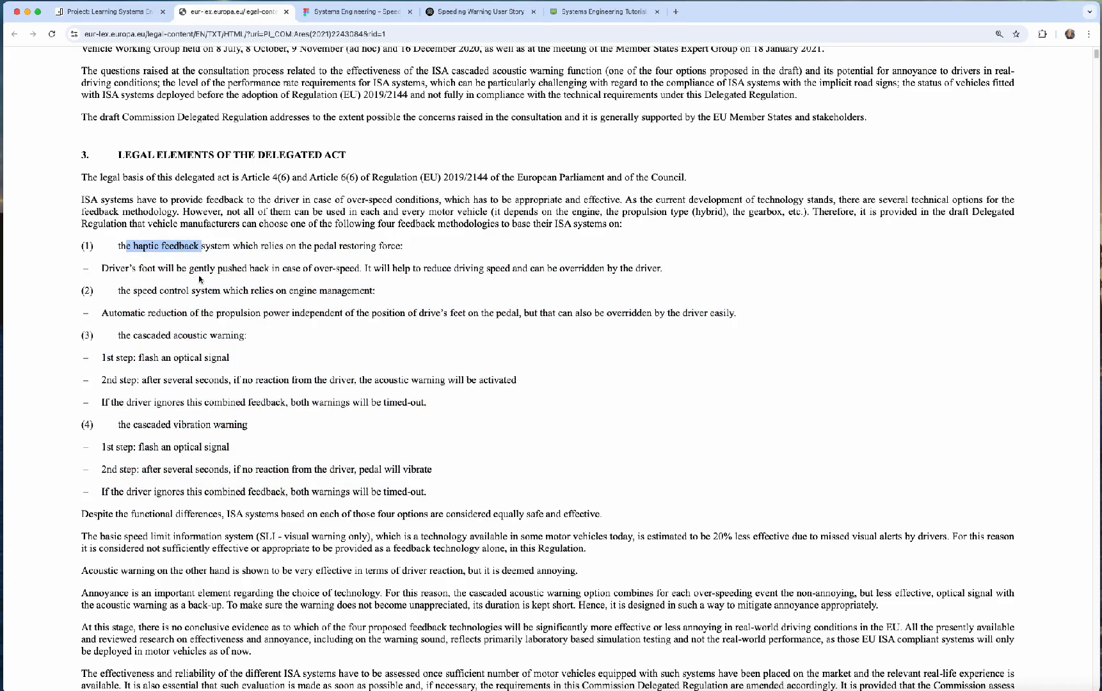
left_click_drag(130, 294, 384, 293)
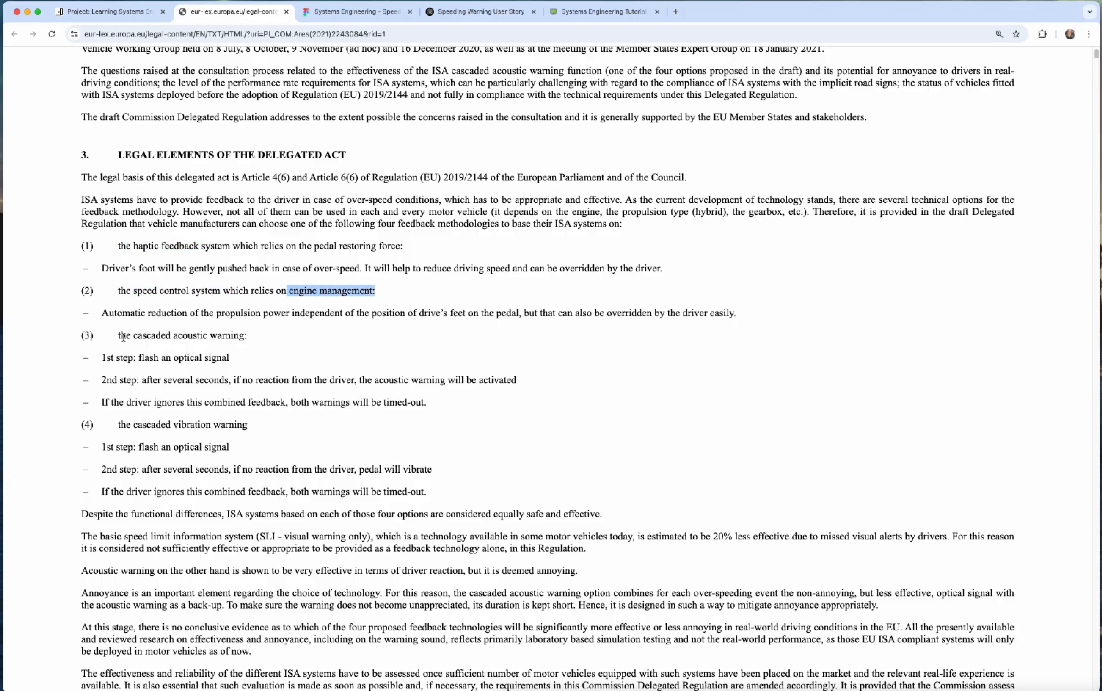
left_click_drag(126, 335, 259, 339)
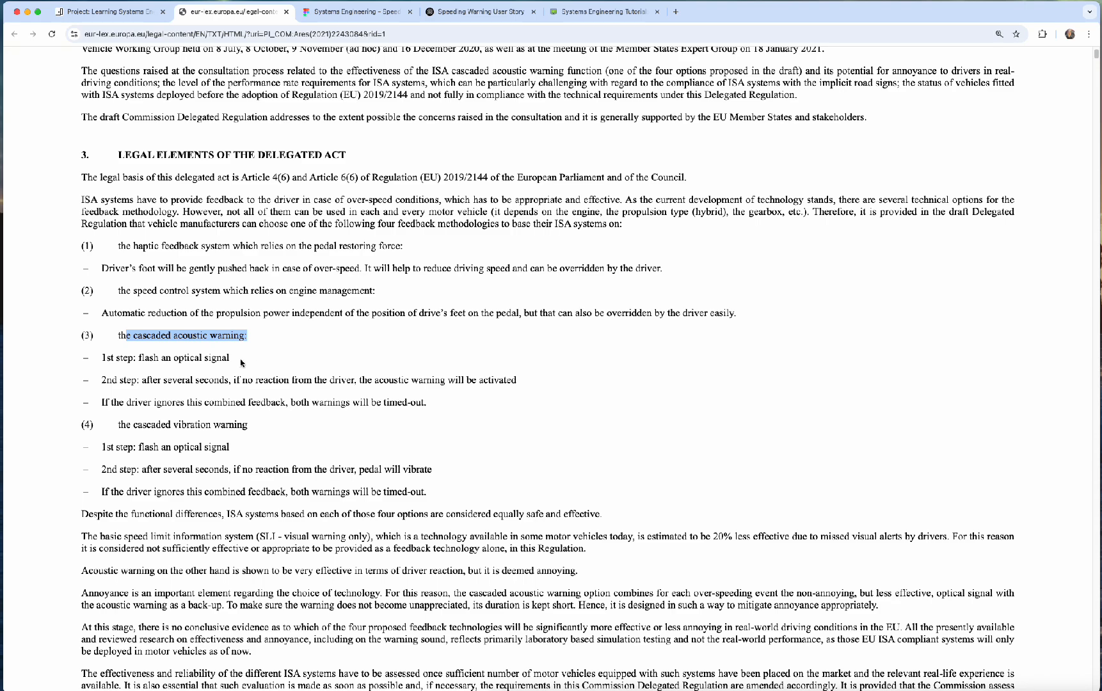
left_click(242, 363)
left_click_drag(99, 359, 254, 363)
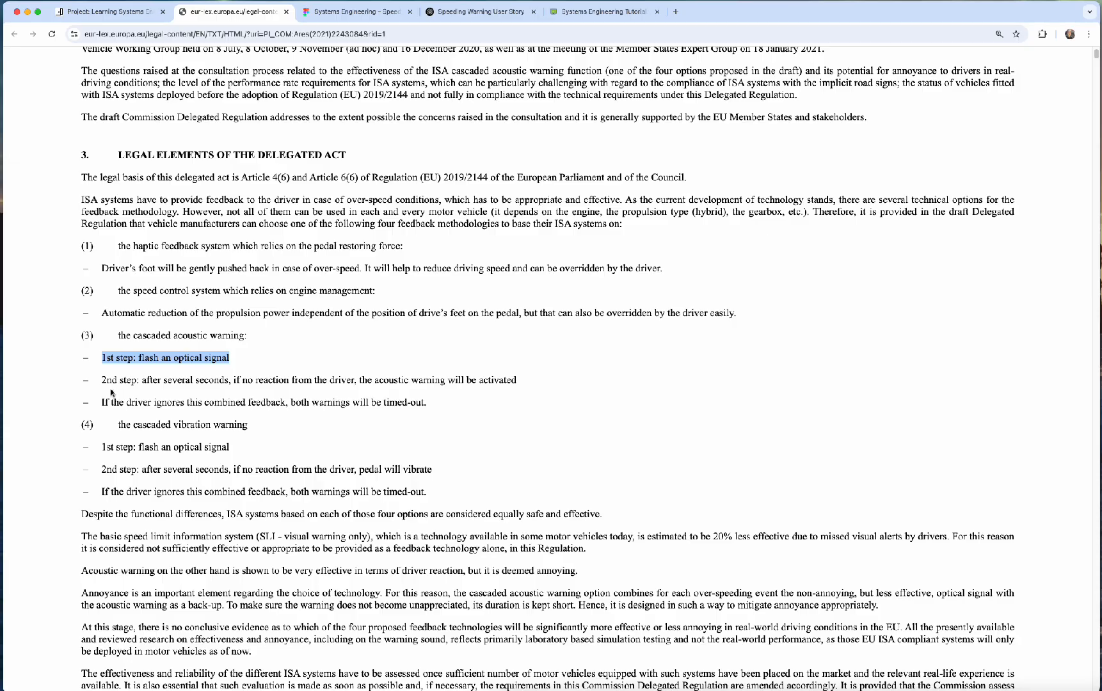
left_click_drag(101, 382, 436, 379)
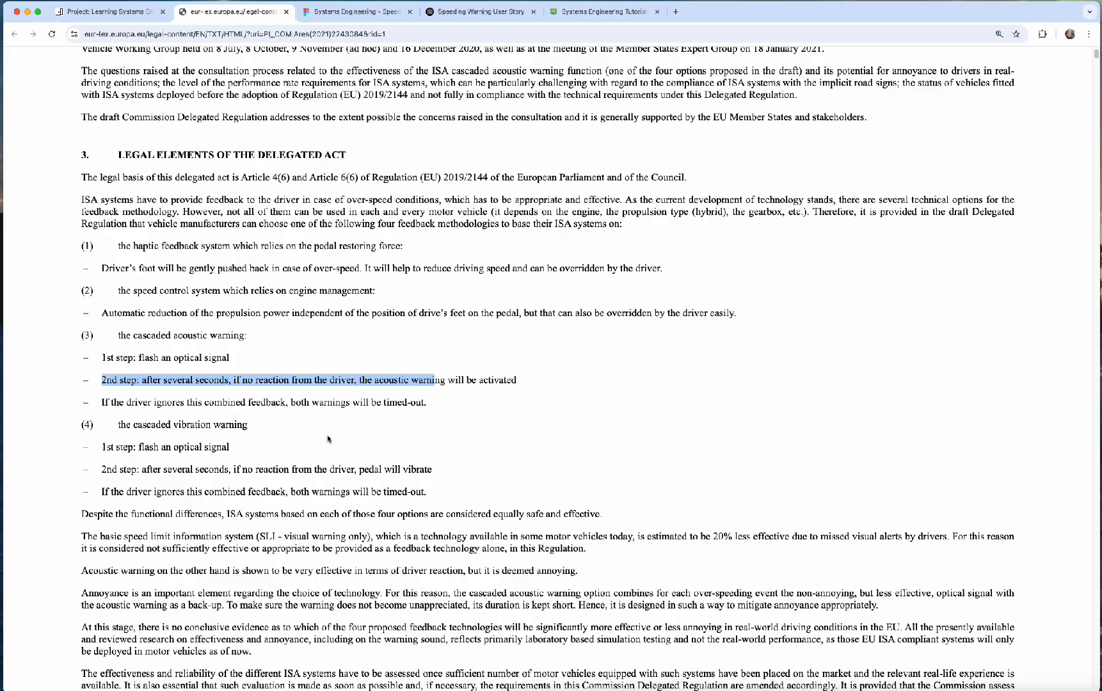
left_click(430, 404)
left_click_drag(430, 404, 85, 333)
left_click(121, 405)
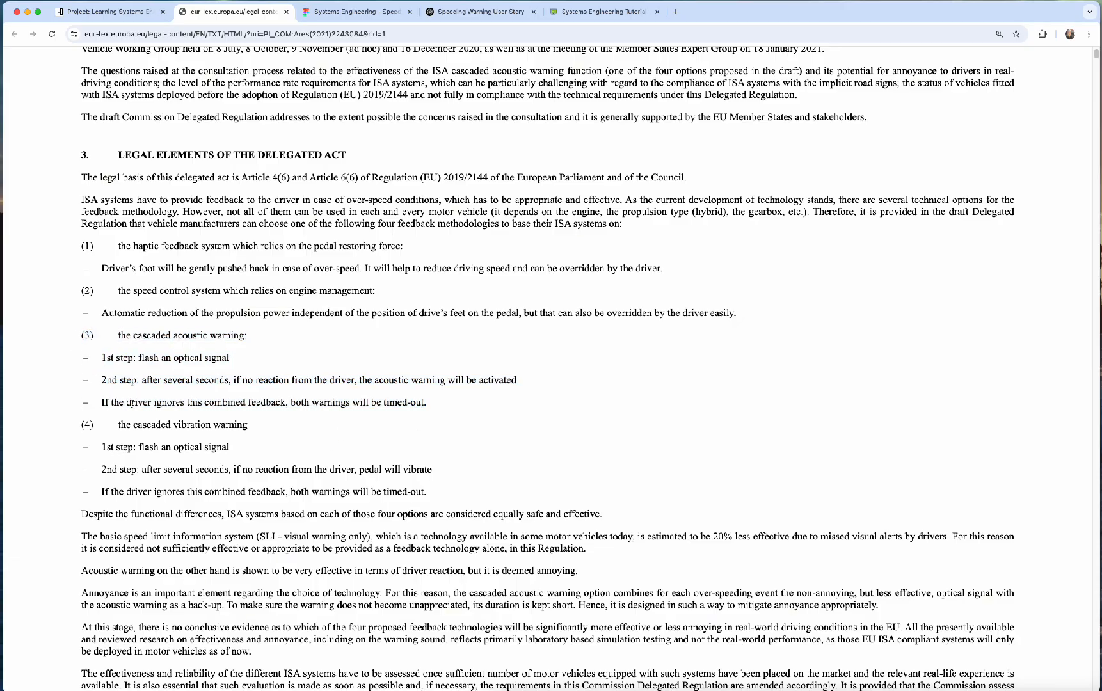
left_click_drag(102, 402, 485, 412)
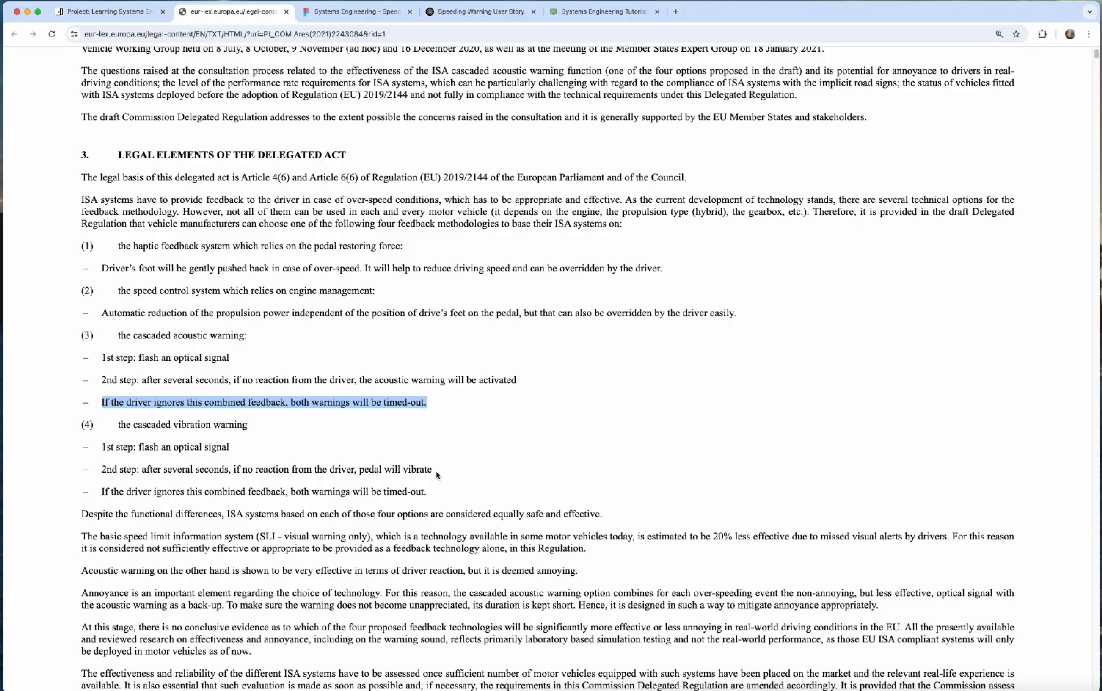
left_click_drag(440, 475, 61, 447)
left_click(466, 471)
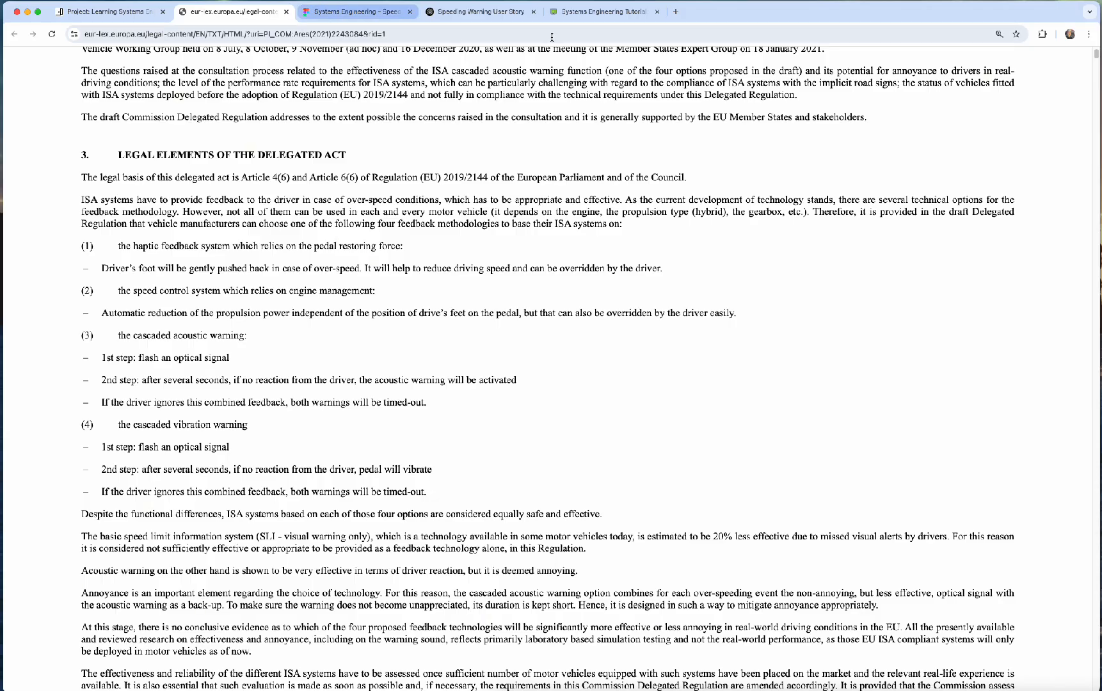
Step: Return to ChatGPT, complete the reply with "2. Yes", "3. All drivers", "4. Yes." and "5. No.", and send it
left_click(496, 12)
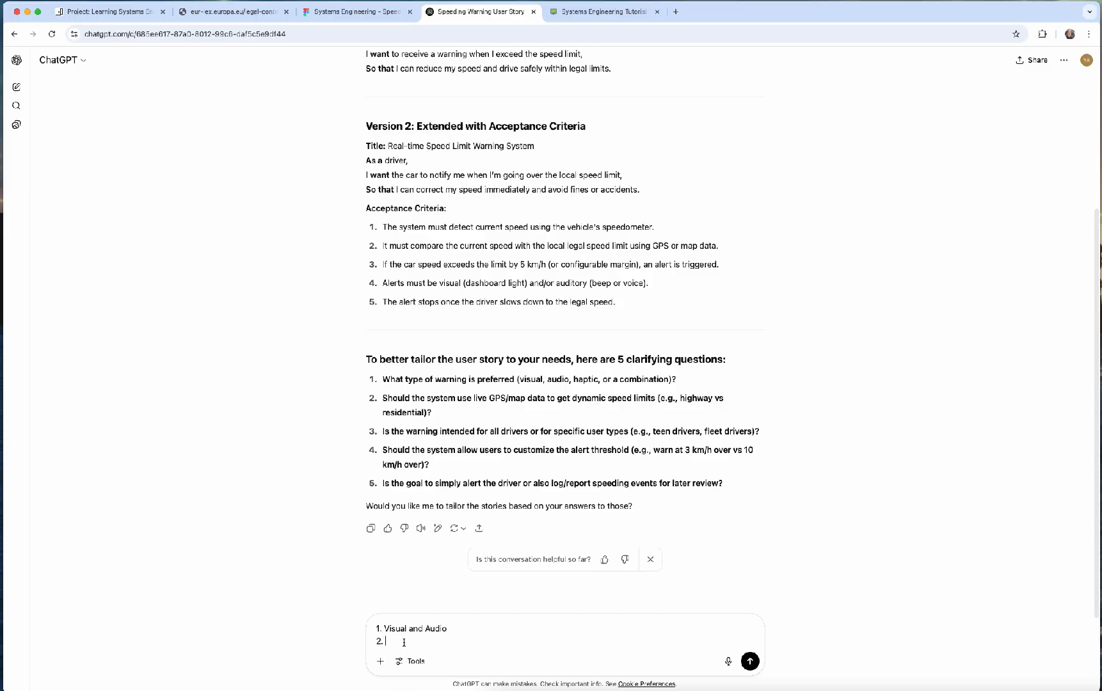
type("Yes")
key("shift+Return")
type("3.")
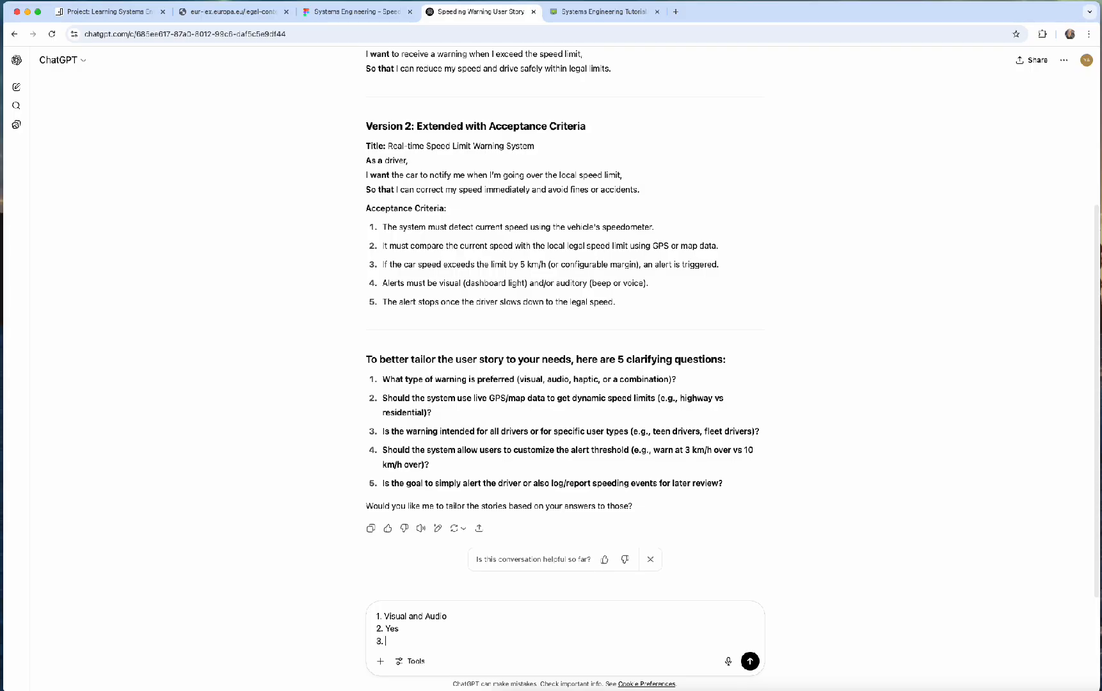
type("All drivers")
key("Return")
type("4.")
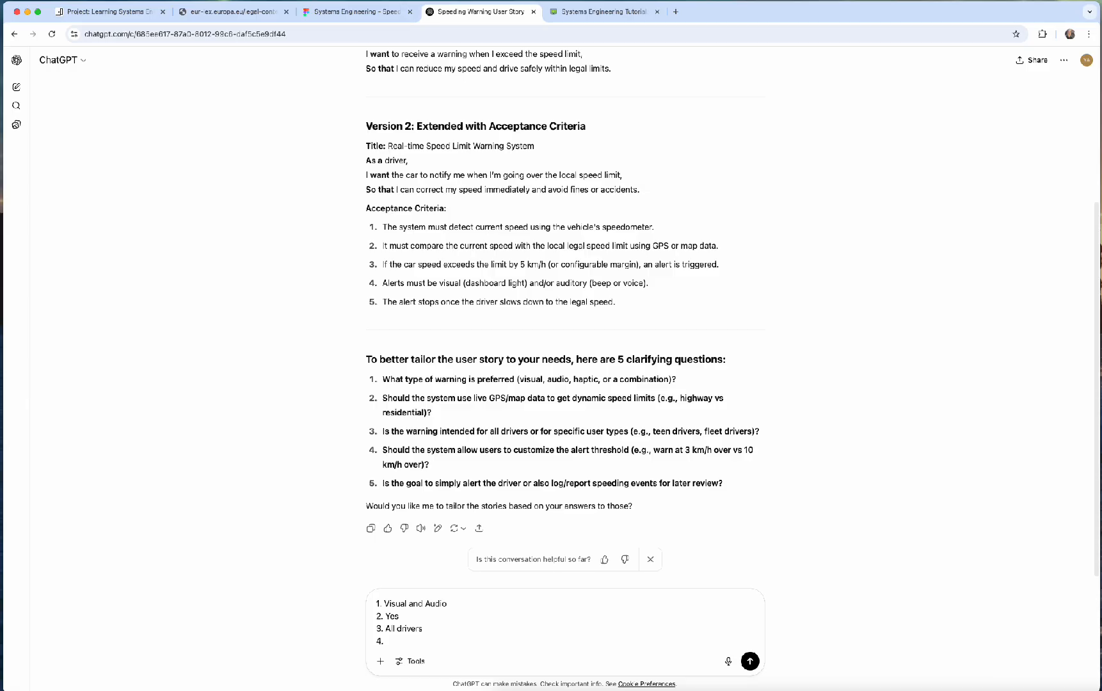
type("Yes.")
key("shift+Return")
type("5. No.")
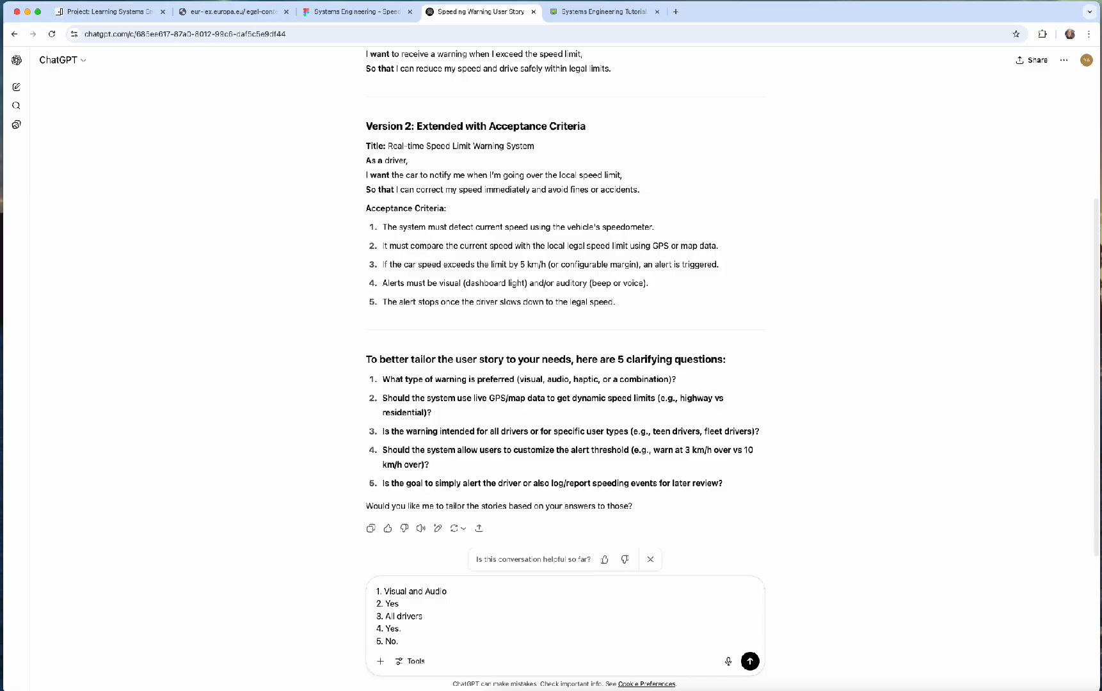
left_click(749, 661)
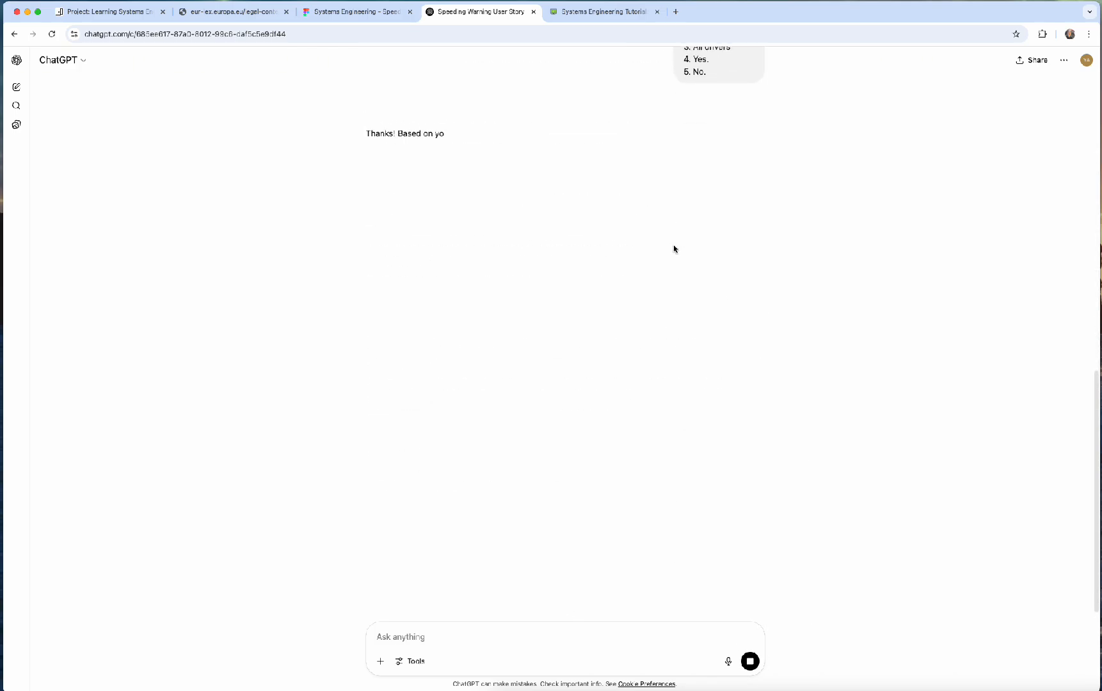
Step: Copy the first response's "Version 2: Extended with Acceptance Criteria" section and paste it into the body of Coda's User story page
scroll(678, 237, "up", 10)
scroll(679, 256, "up", 2)
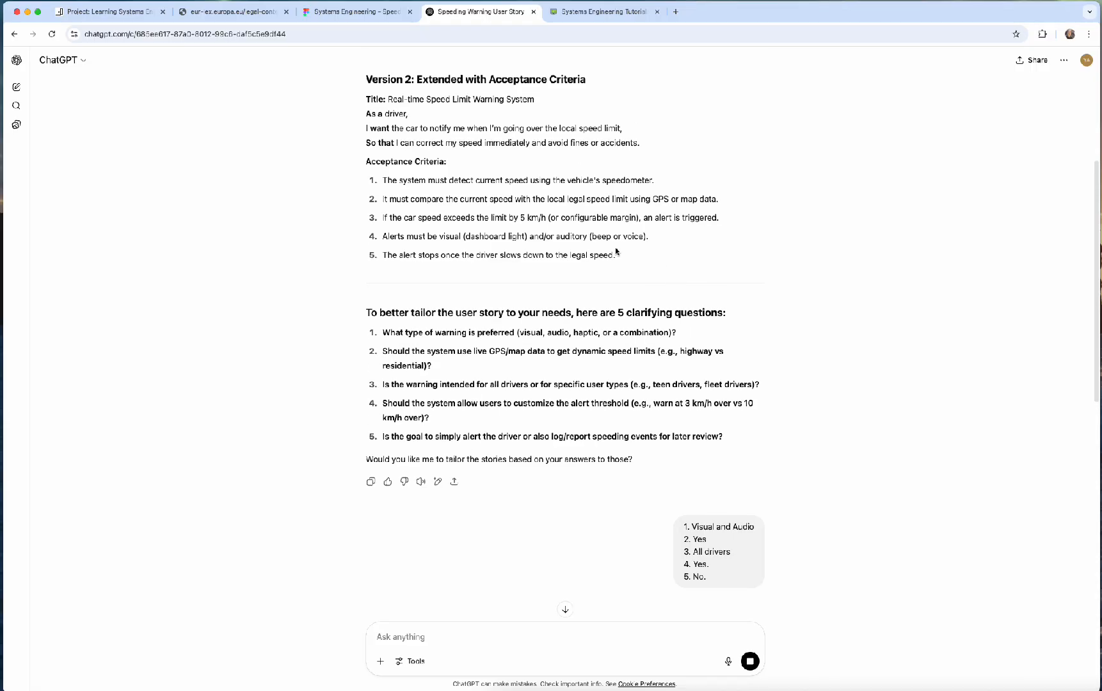
left_click_drag(617, 255, 354, 84)
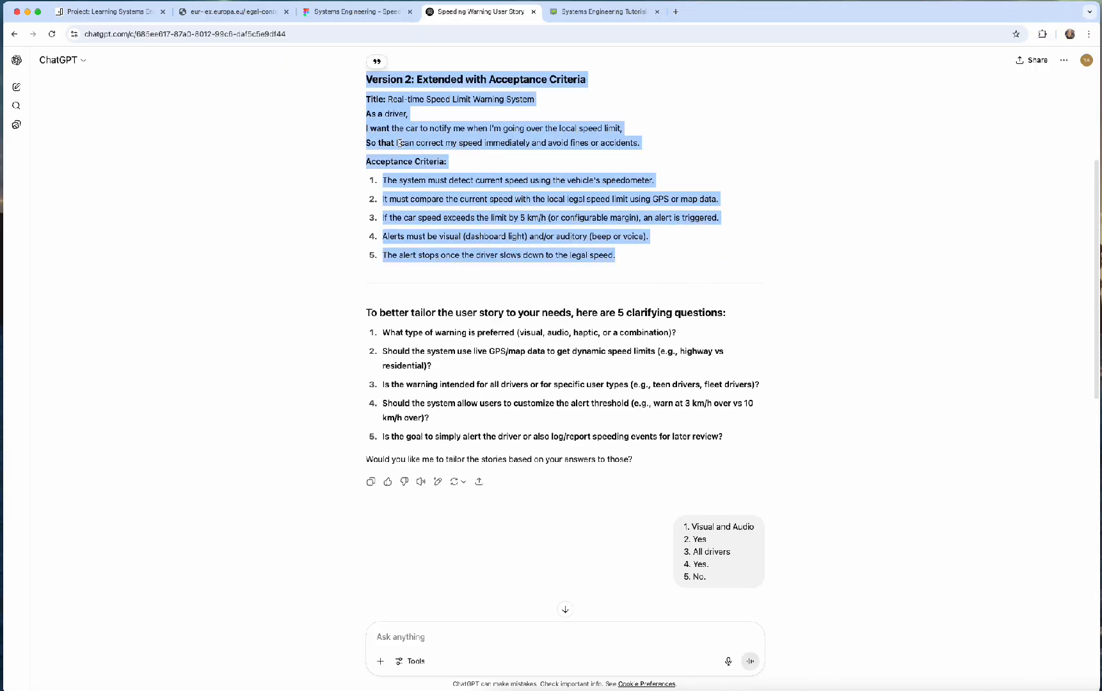
scroll(488, 213, "up", 5)
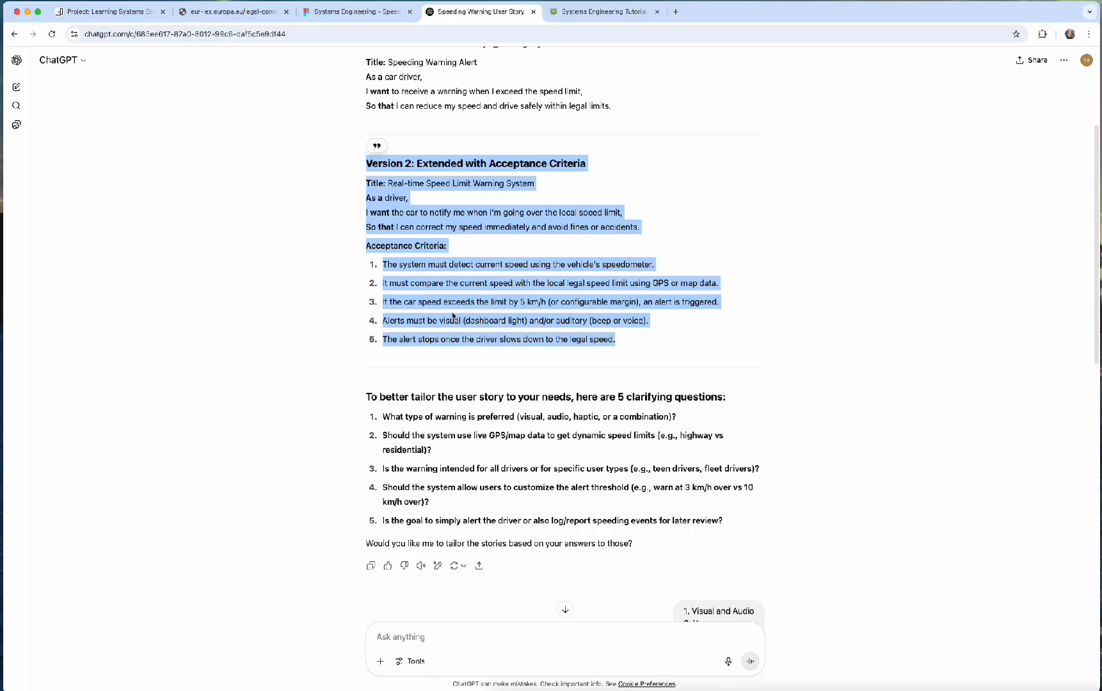
right_click(541, 299)
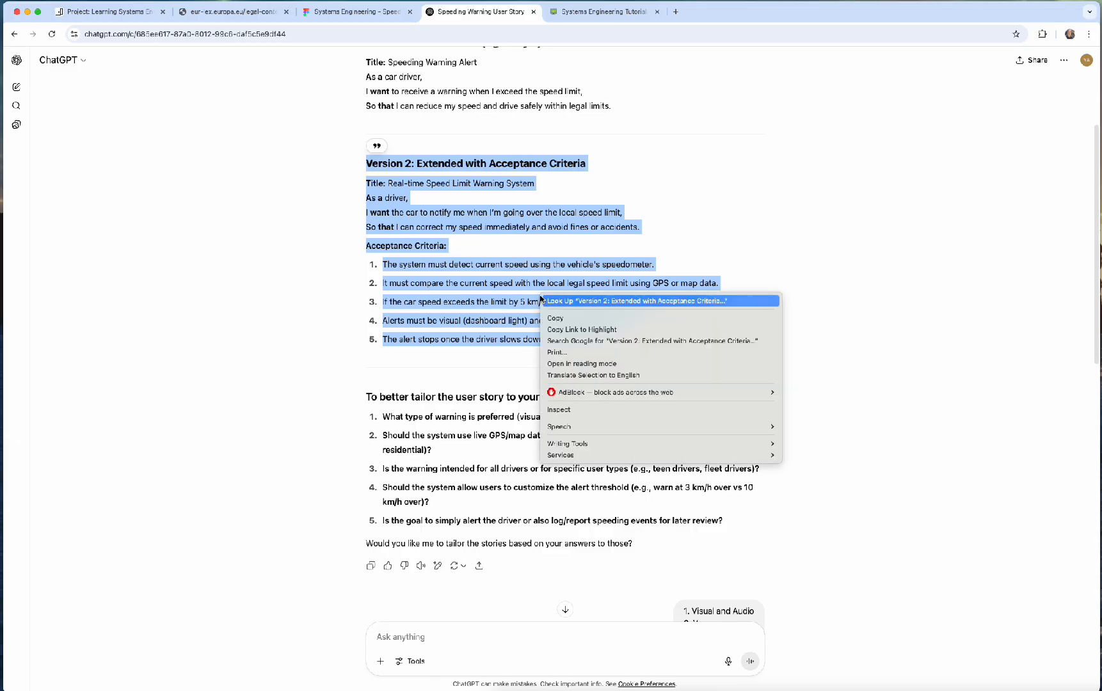
left_click(552, 316)
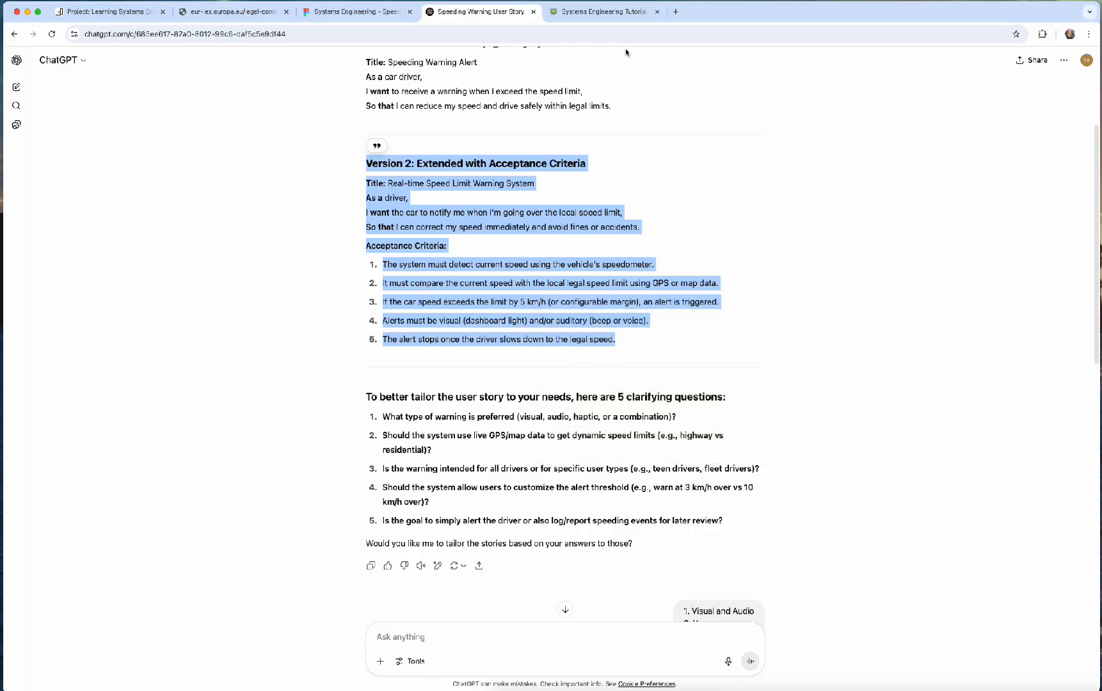
left_click(608, 12)
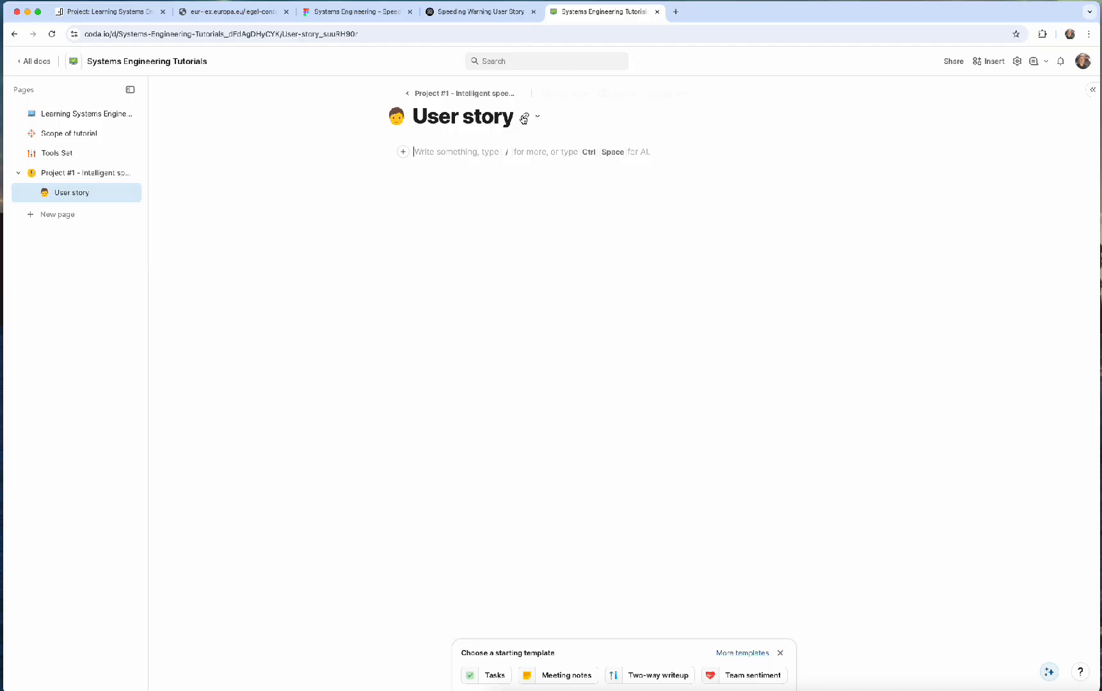
left_click(457, 159)
key("super+v")
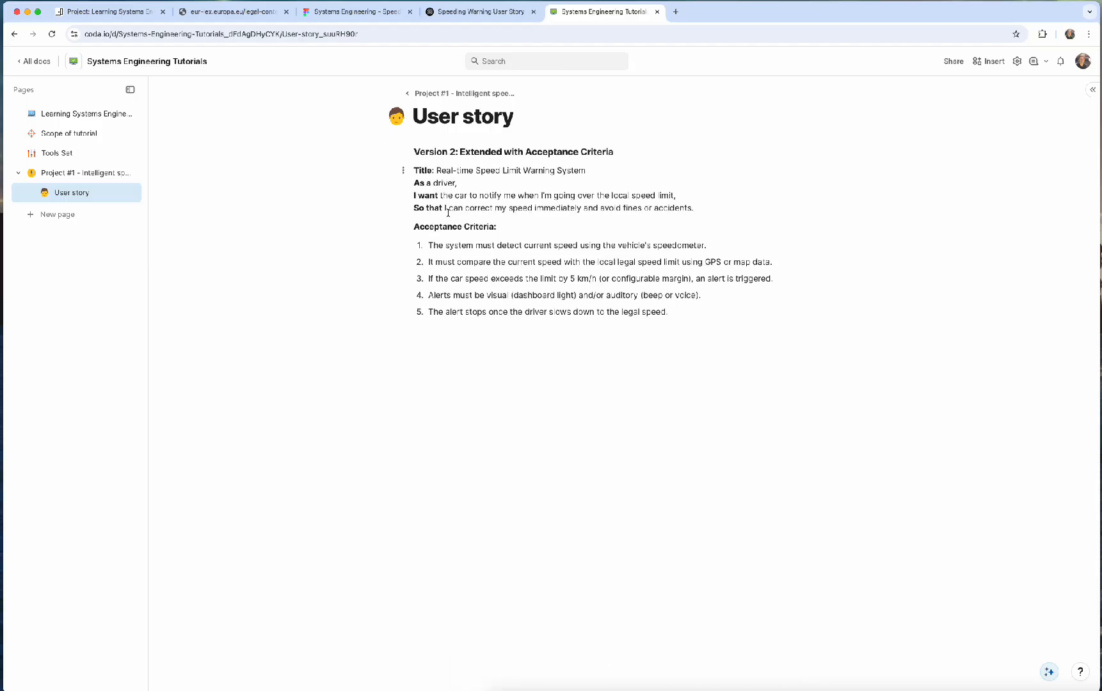
Step: Replace the Coda User story text with ChatGPT's updated "User Story Version 2: Detailed with Acceptance Criteria" section
left_click(479, 12)
scroll(445, 410, "down", 6)
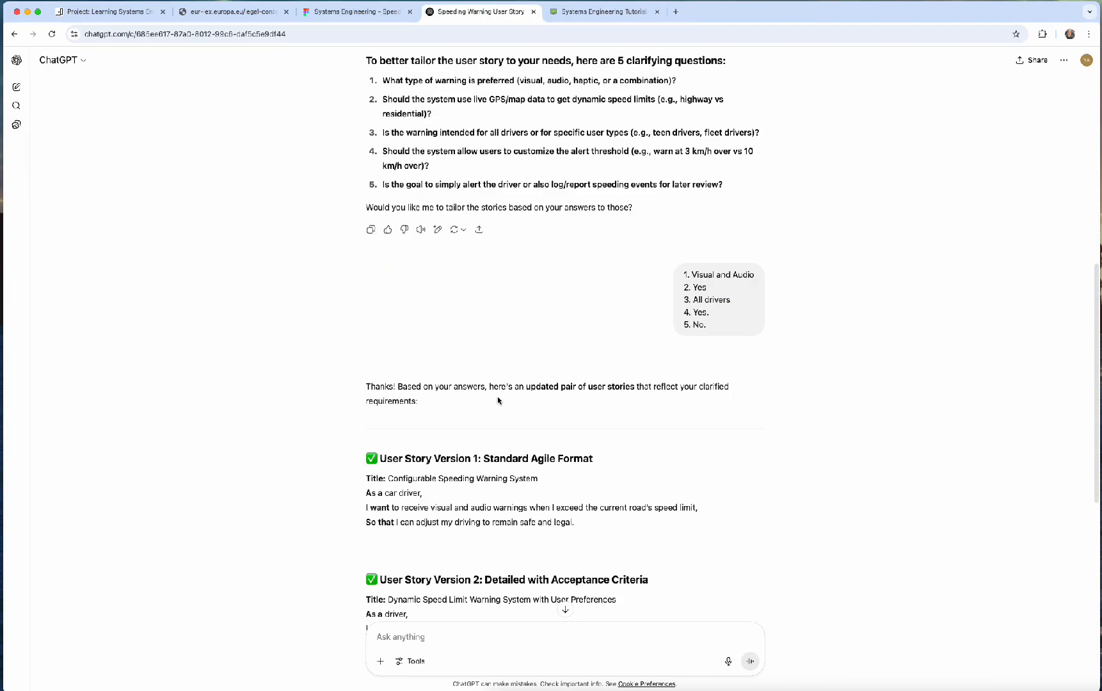
scroll(498, 397, "down", 4)
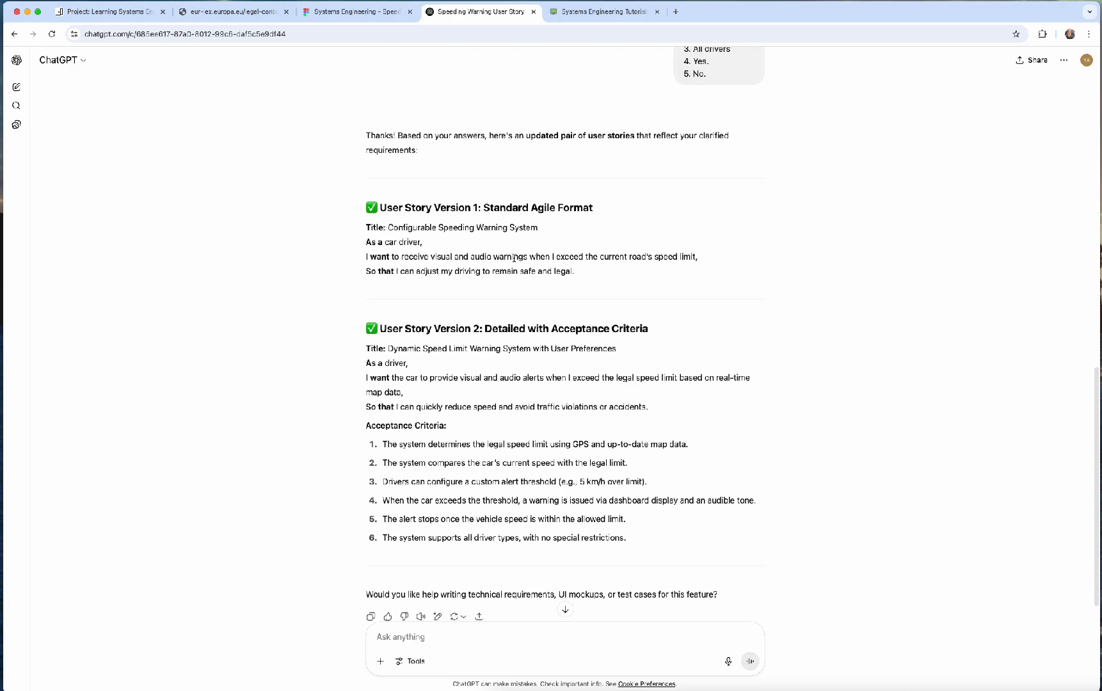
scroll(629, 523, "down", 1)
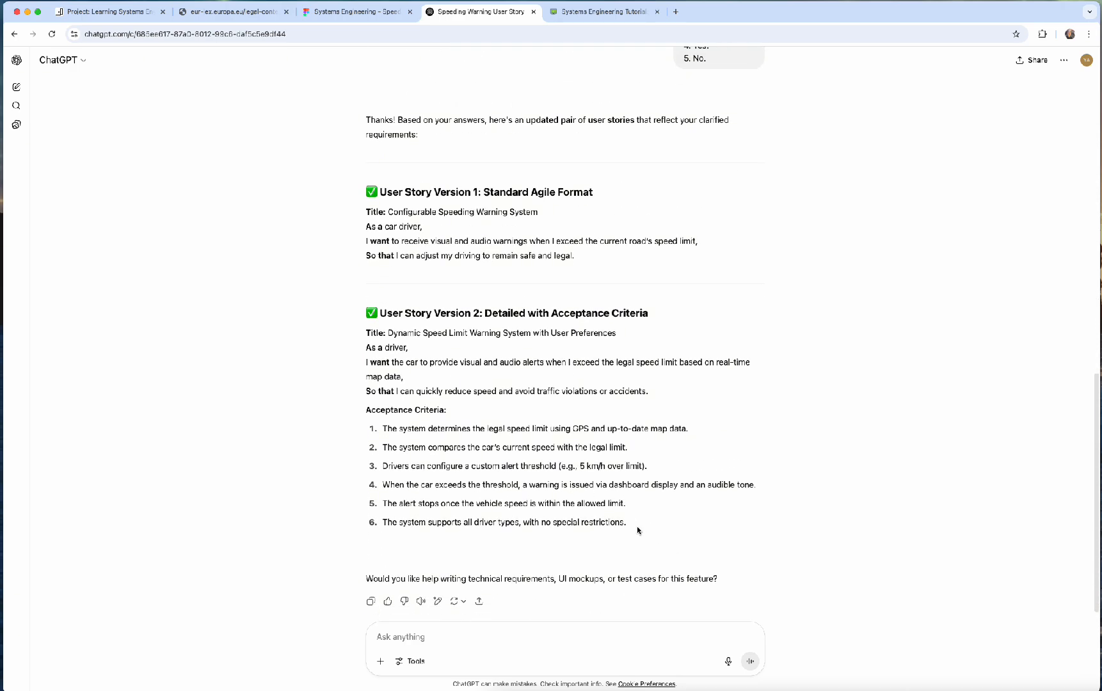
left_click_drag(638, 526, 355, 322)
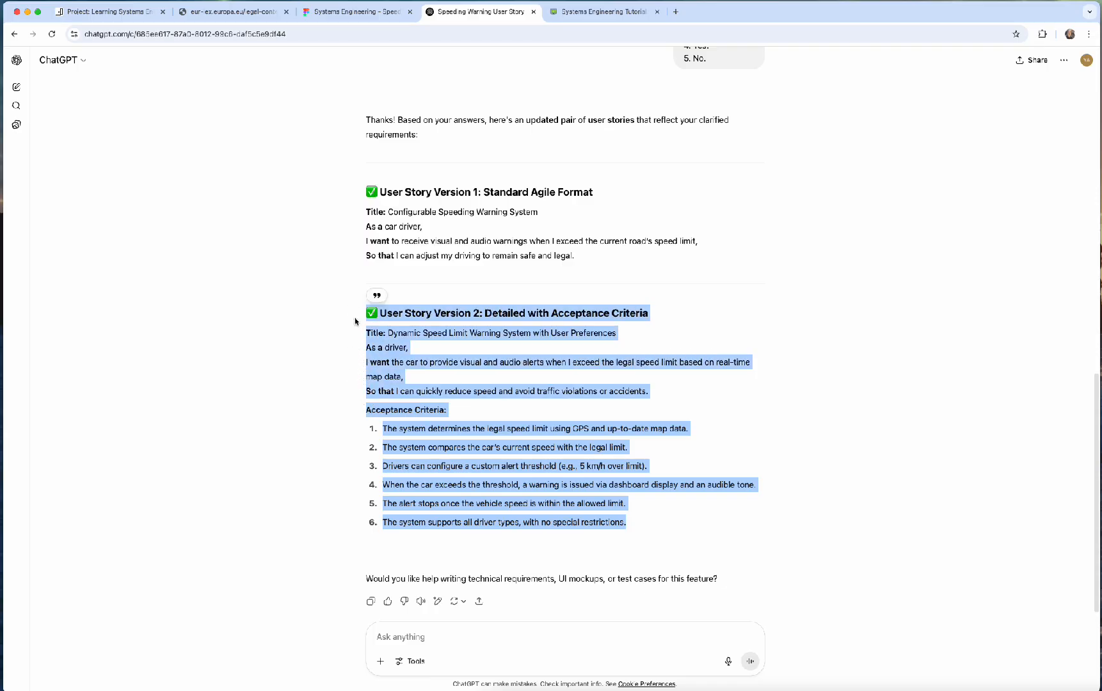
left_click(580, 11)
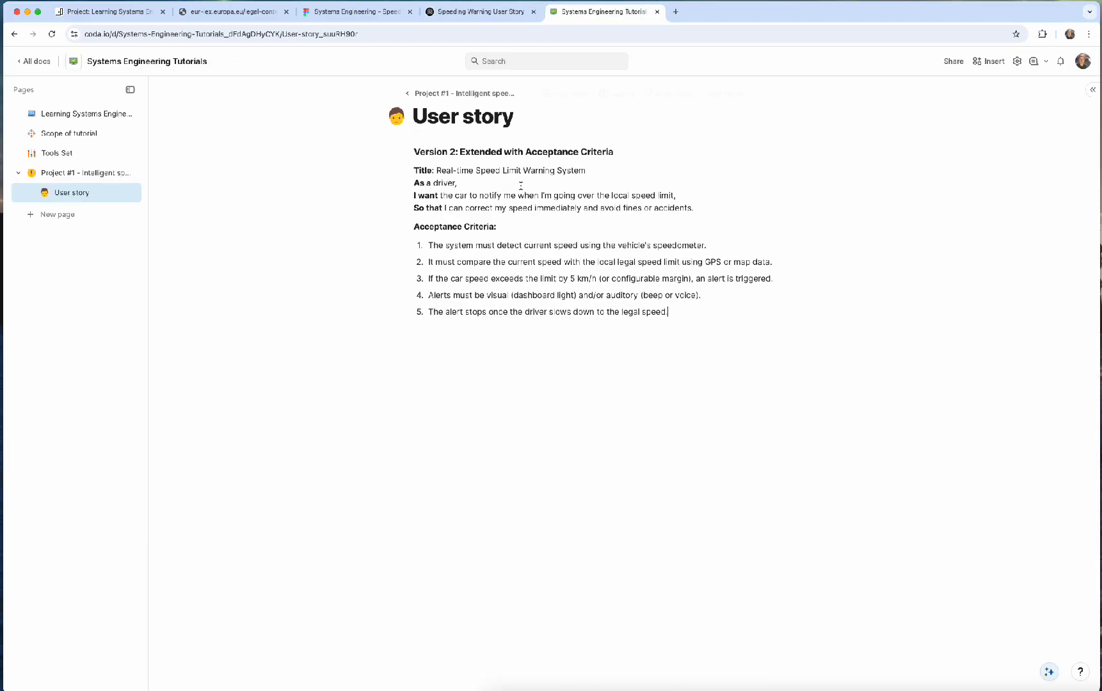
left_click_drag(734, 325, 400, 152)
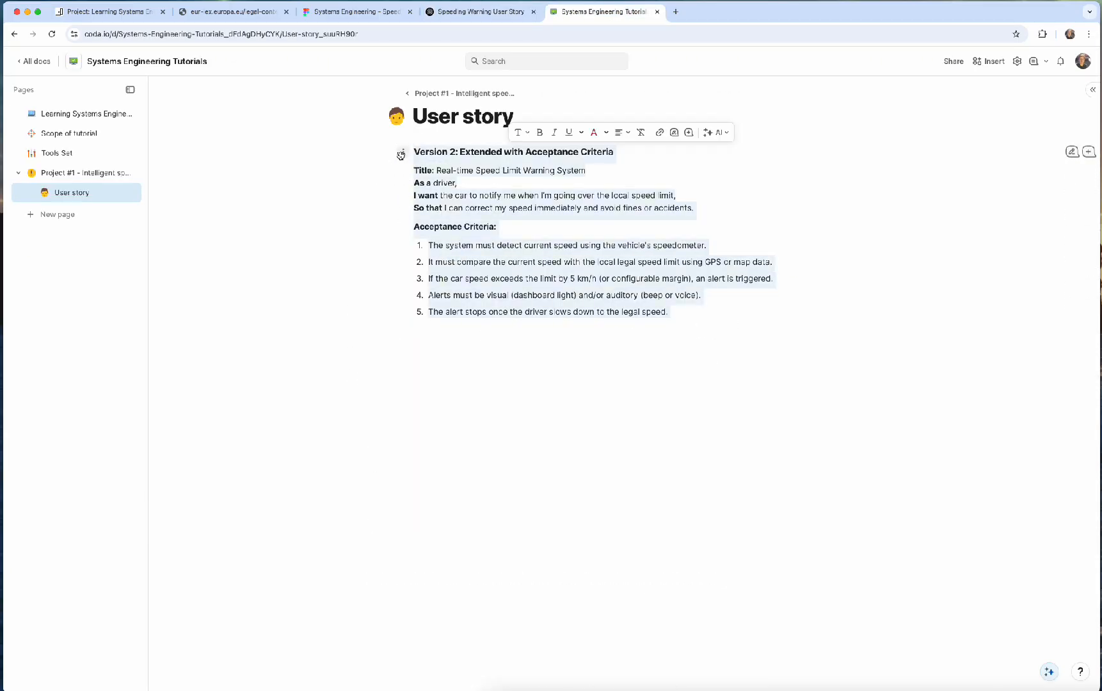
key("super+v")
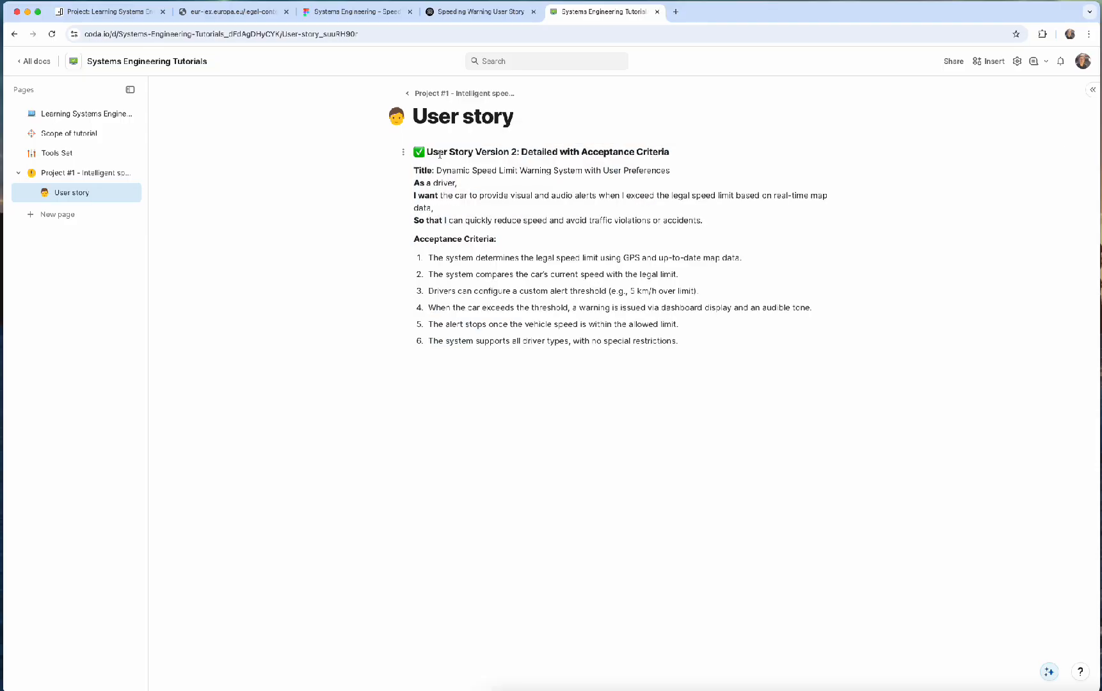
Step: Delete the sixth acceptance criterion, about supporting all driver types, from the User story page
left_click(430, 152)
left_click(703, 352)
left_click(633, 258)
left_click(692, 324)
triple_click(683, 341)
key("BackSpace")
key("BackSpace")
key("BackSpace")
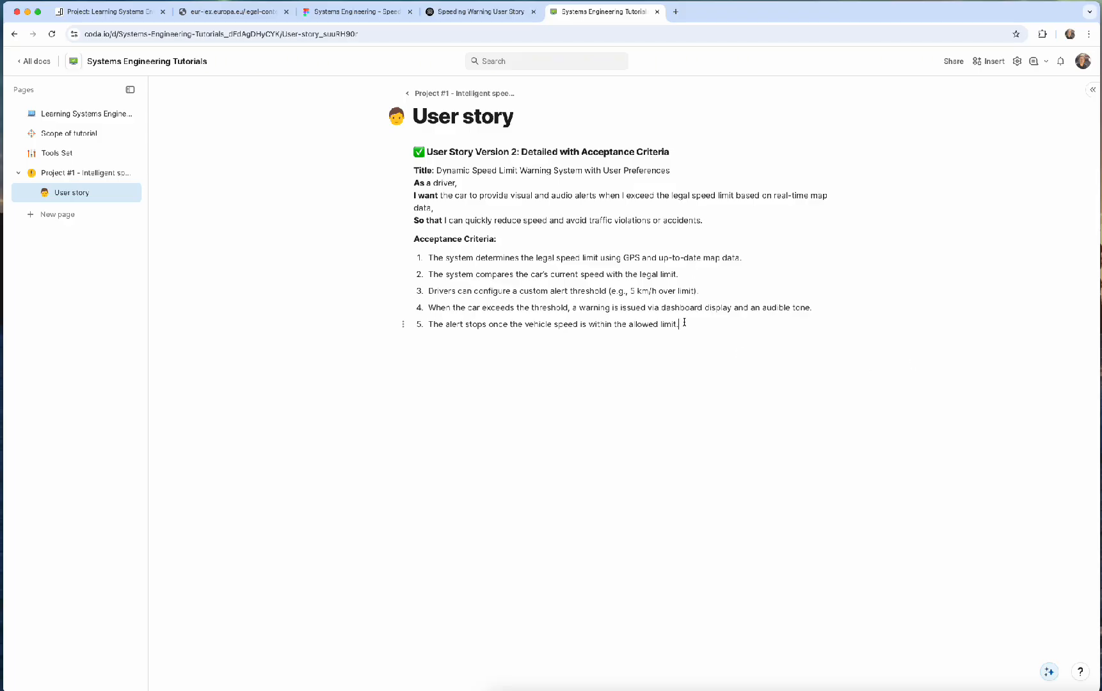
left_click_drag(684, 323, 402, 259)
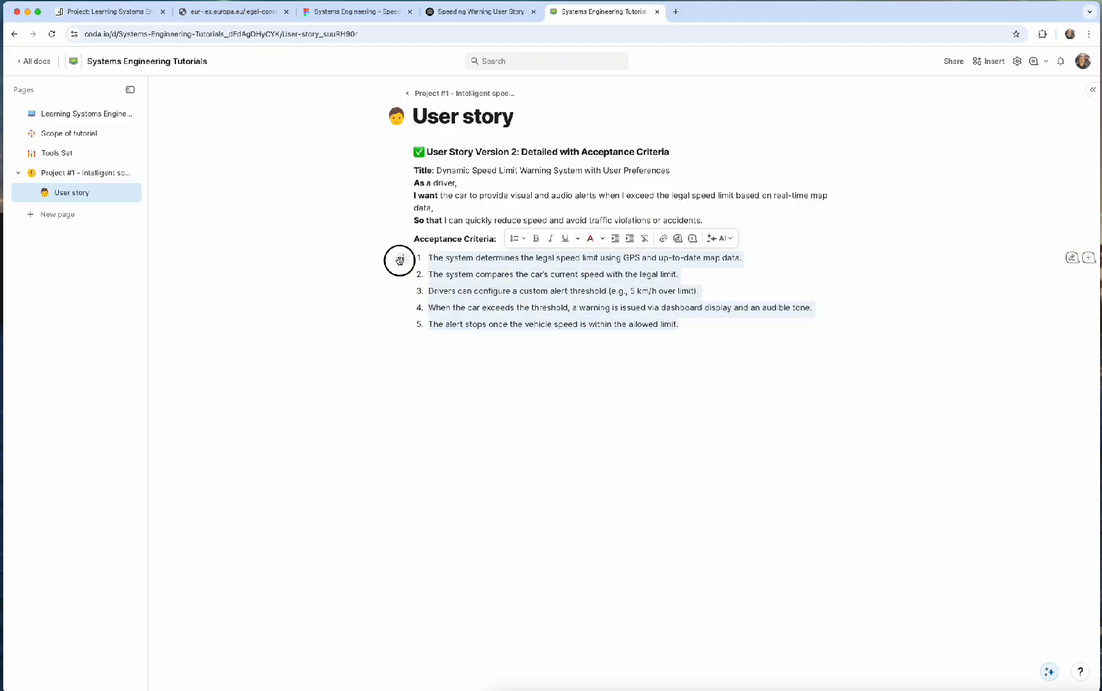
left_click(693, 326)
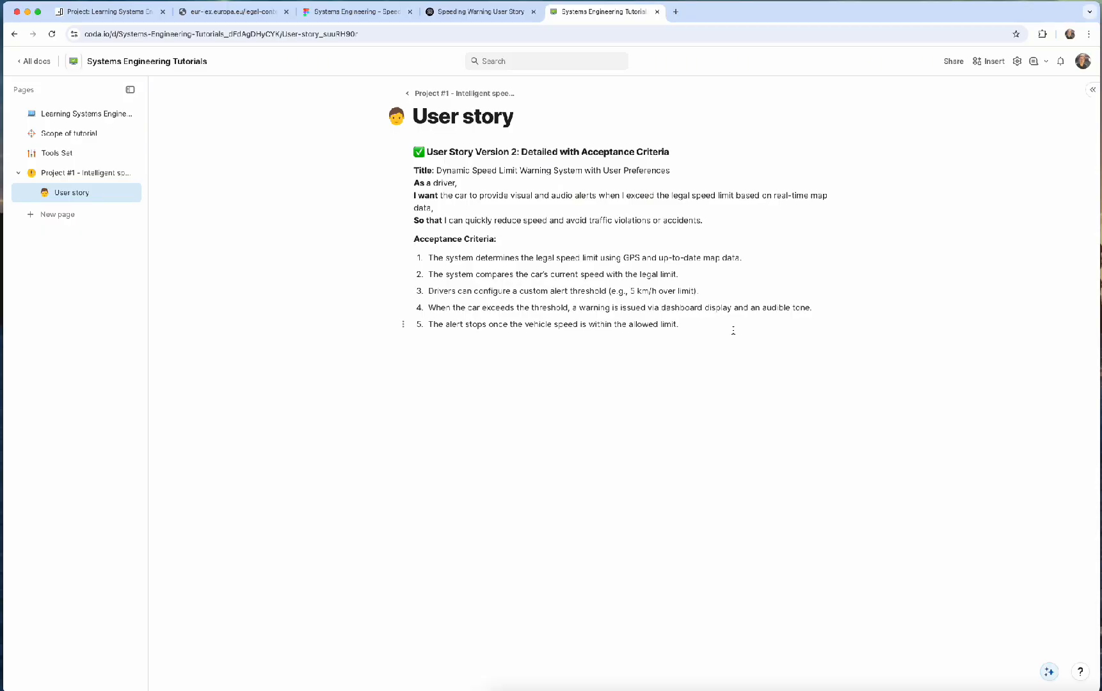
left_click(730, 330)
left_click(92, 14)
left_click(312, 267)
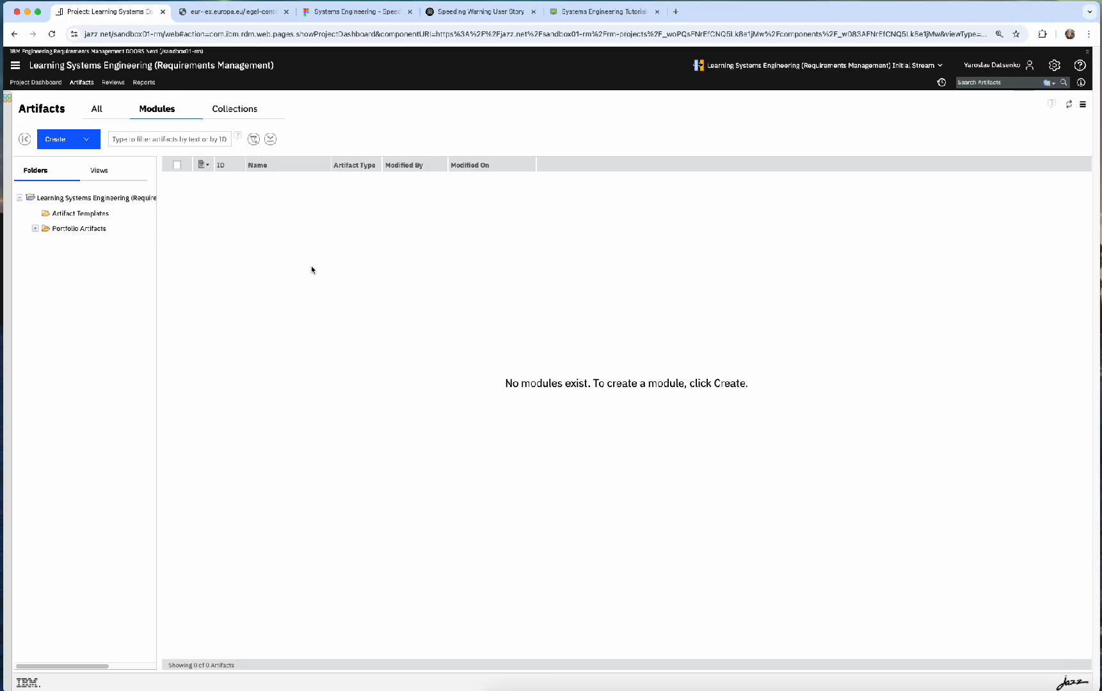
Step: On Coda's User story page, insert two blank lines between the "So that" sentence and the Acceptance Criteria heading
left_click(603, 17)
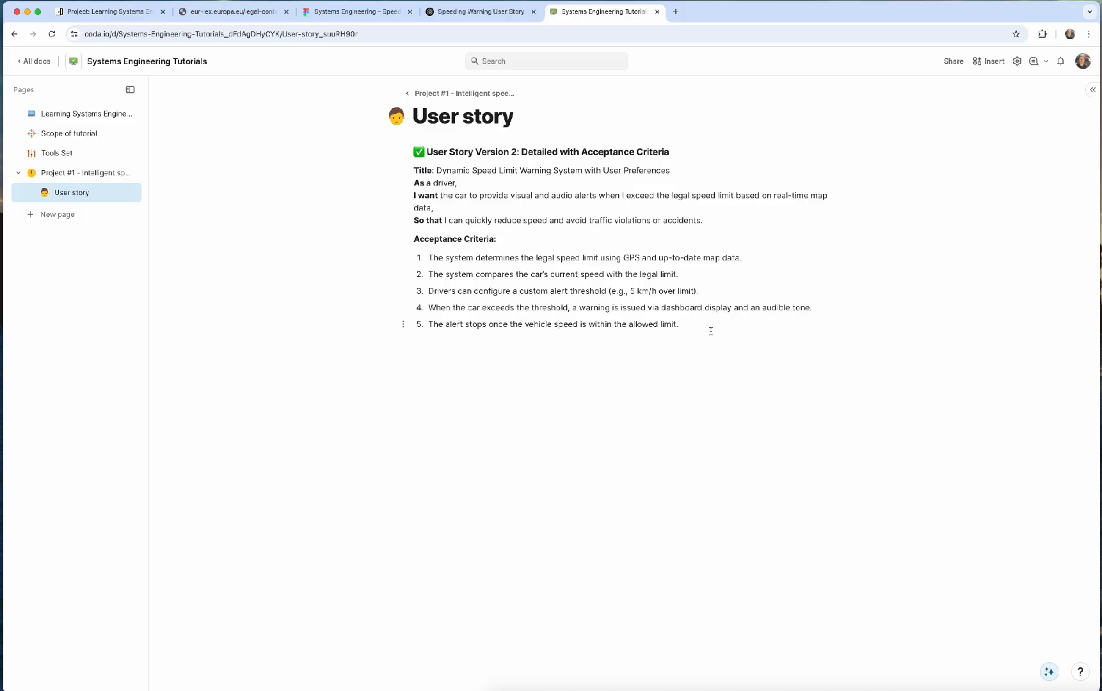
left_click_drag(711, 329, 411, 172)
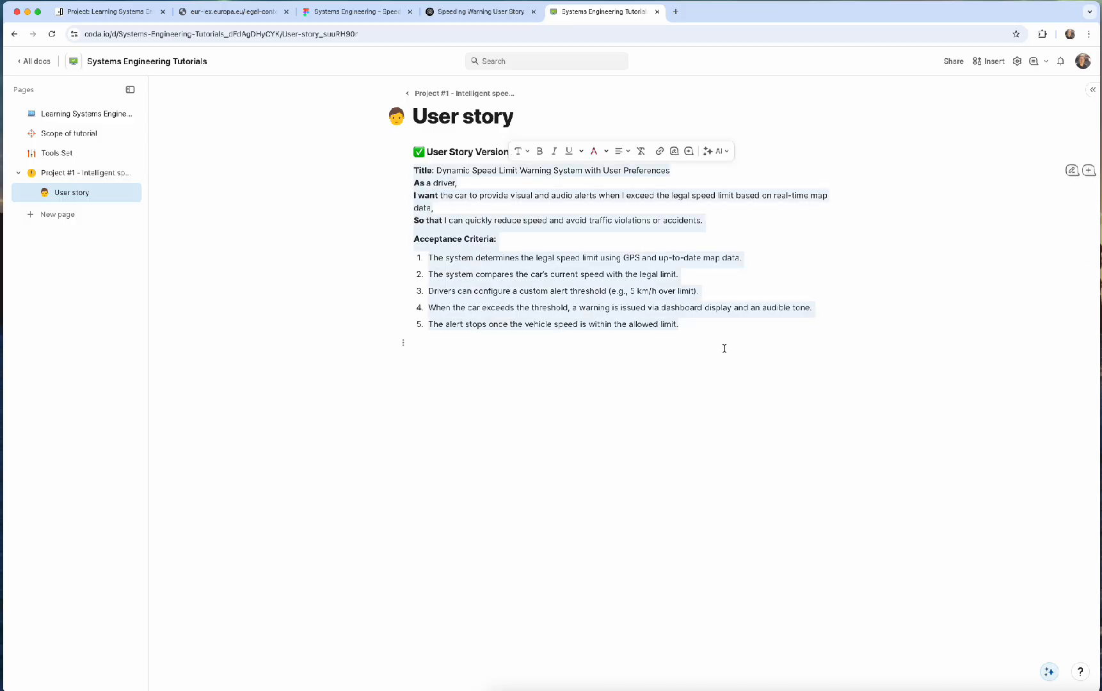
left_click(715, 327)
left_click_drag(678, 325, 411, 239)
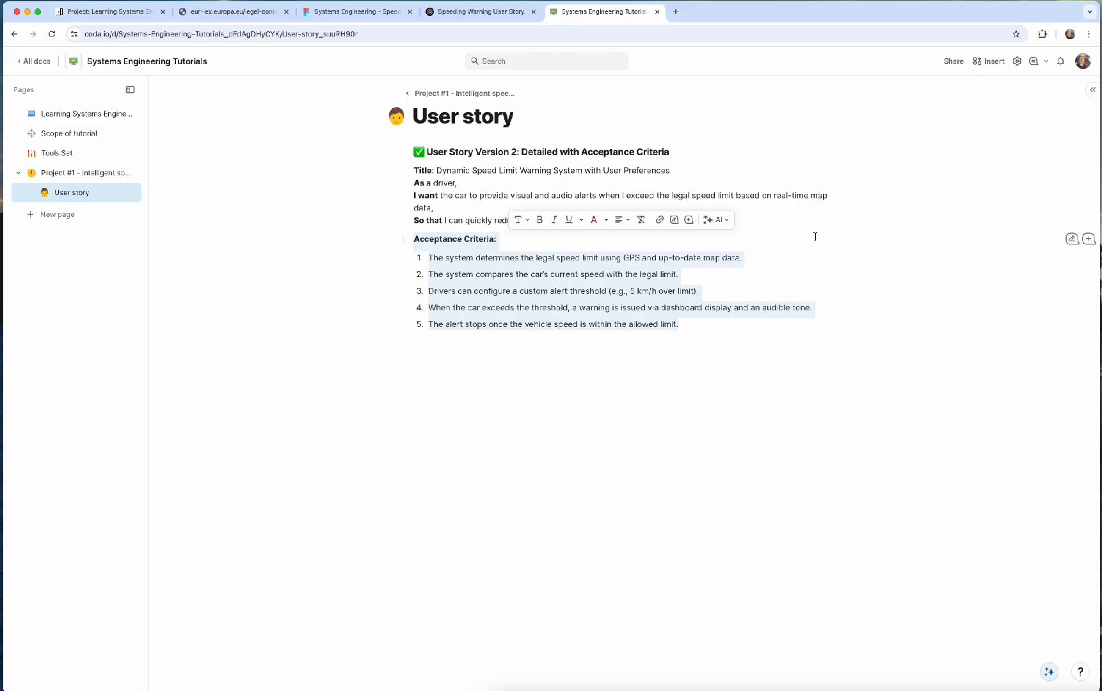
left_click(780, 223)
key("Return")
key("Return")
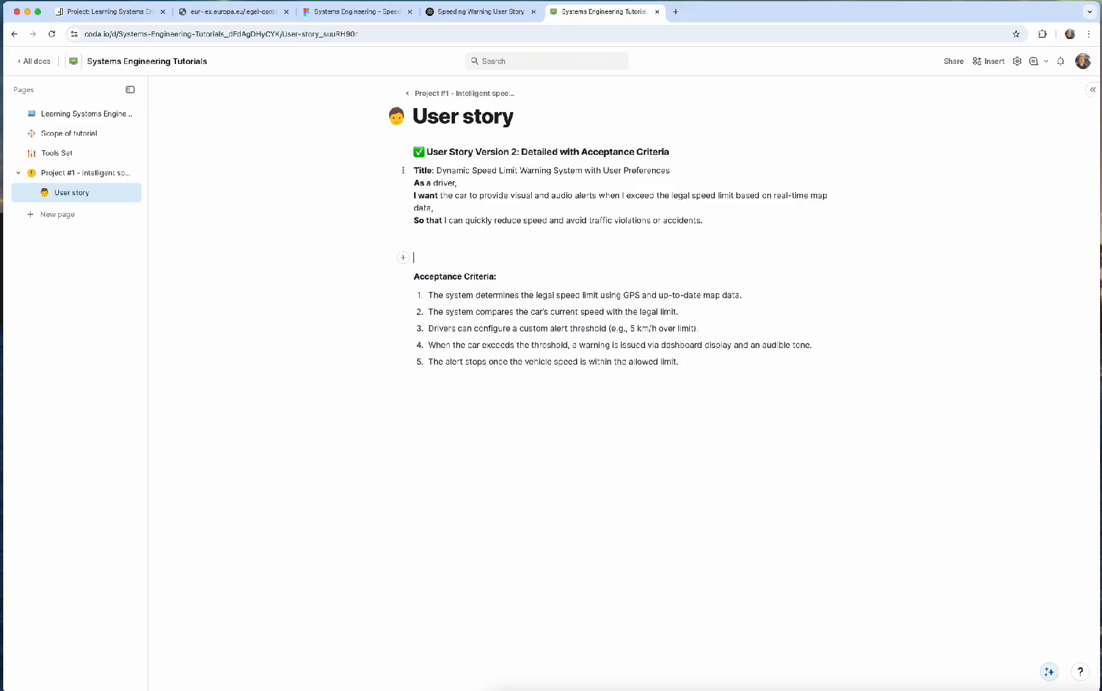
left_click_drag(685, 362, 404, 296)
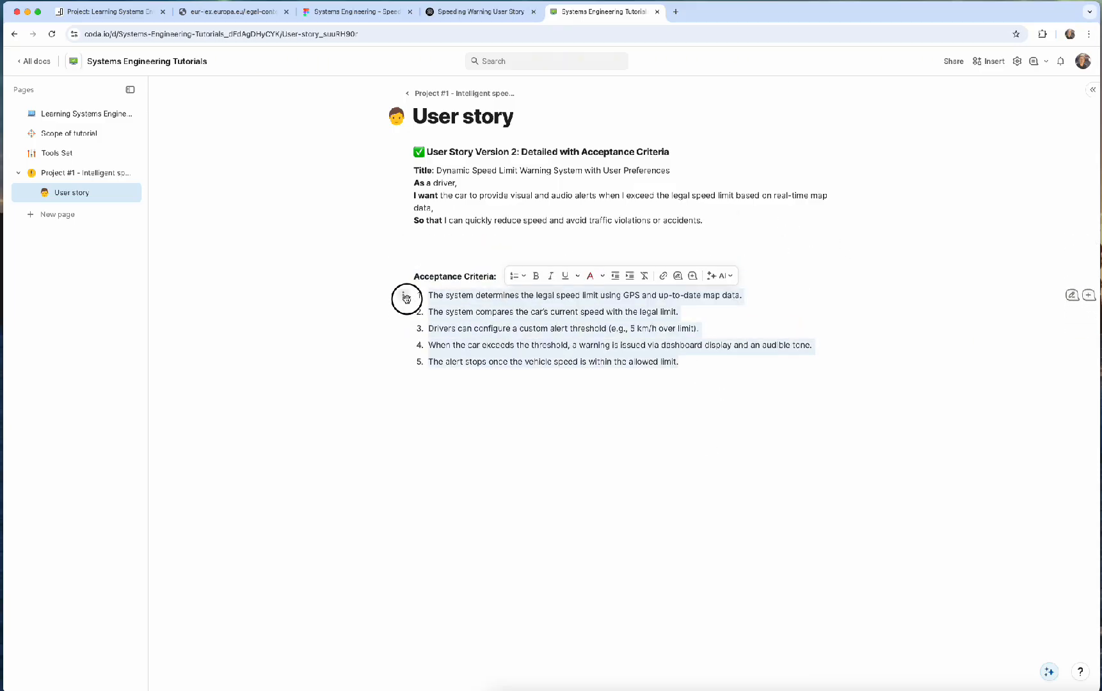
Step: Switch to DOORS Next, open the Learning Systems Engineering (Requirements Management) project and go to its artifact modules
left_click(123, 14)
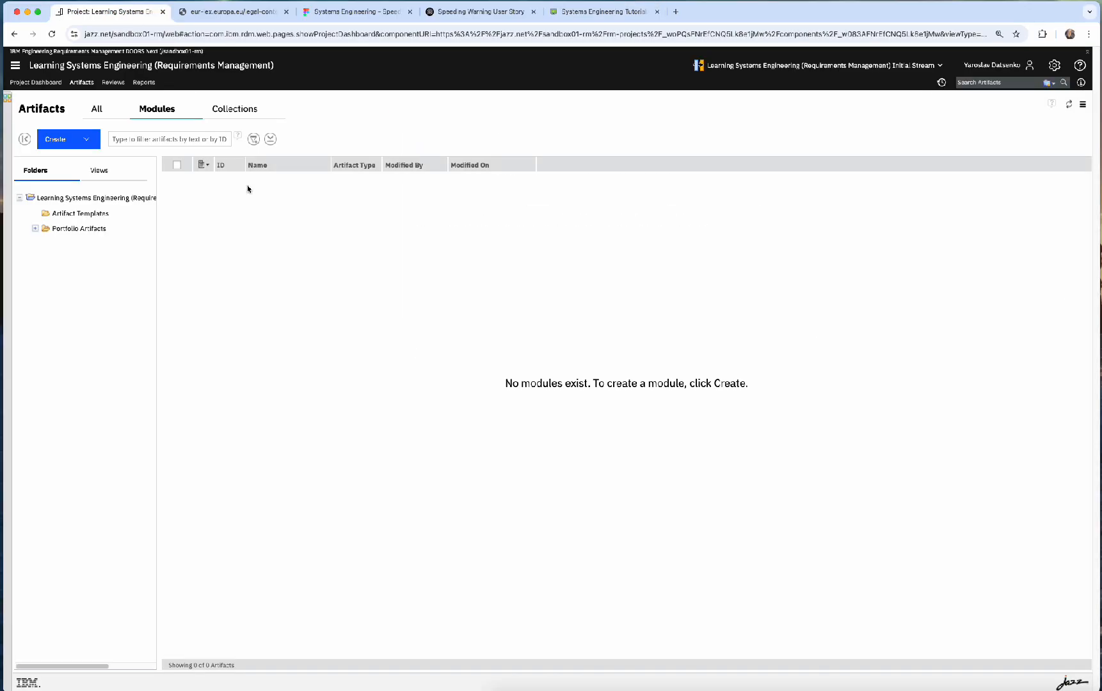
left_click(83, 143)
left_click(414, 108)
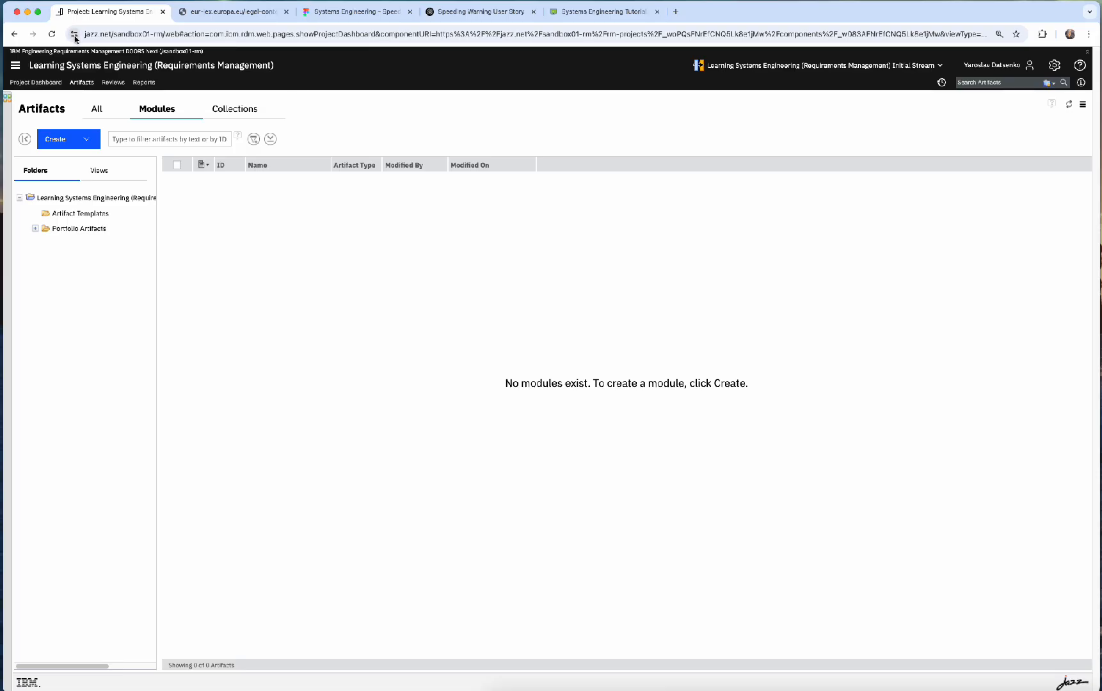
left_click(123, 38)
left_click_drag(137, 34, 182, 34)
left_click(504, 263)
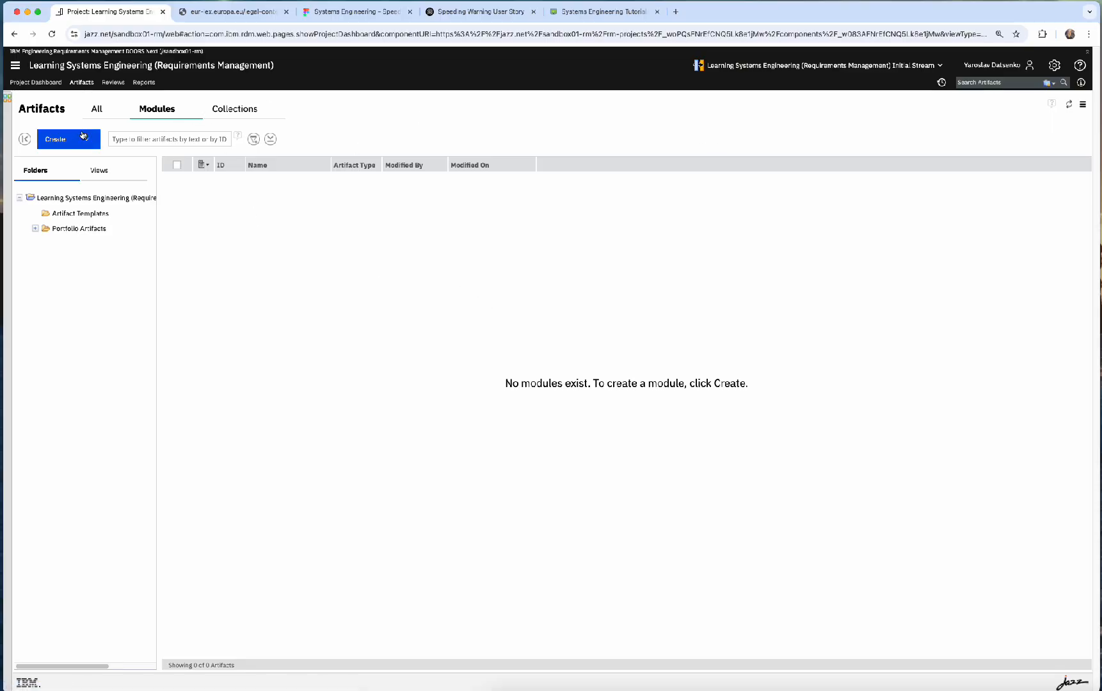
left_click(17, 68)
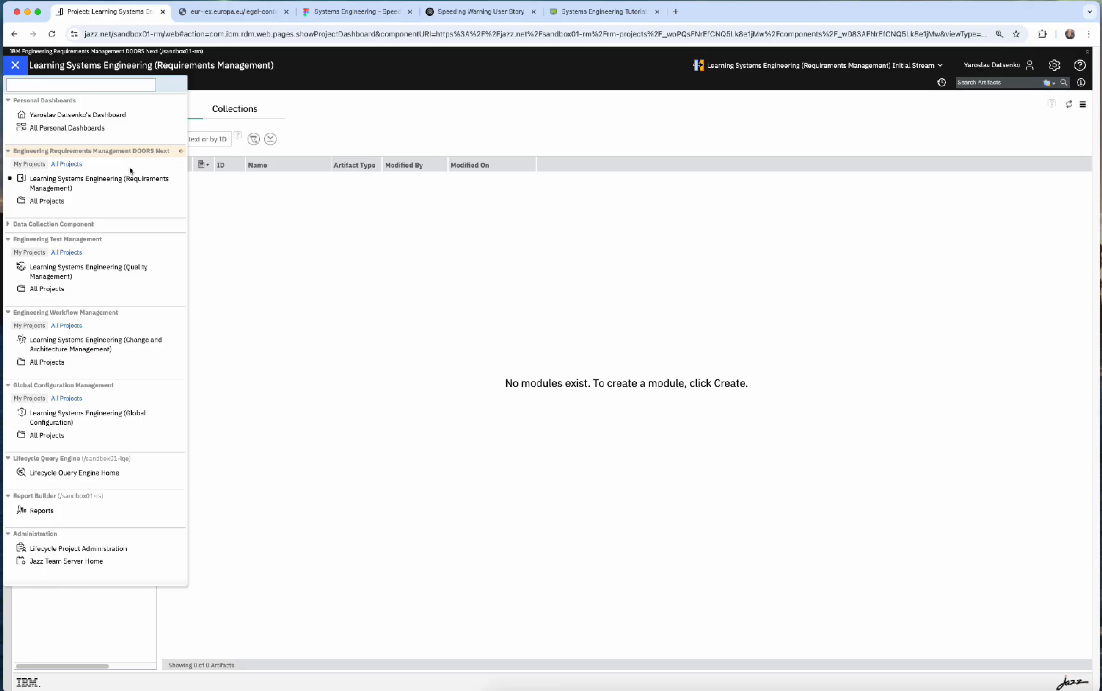
left_click(64, 187)
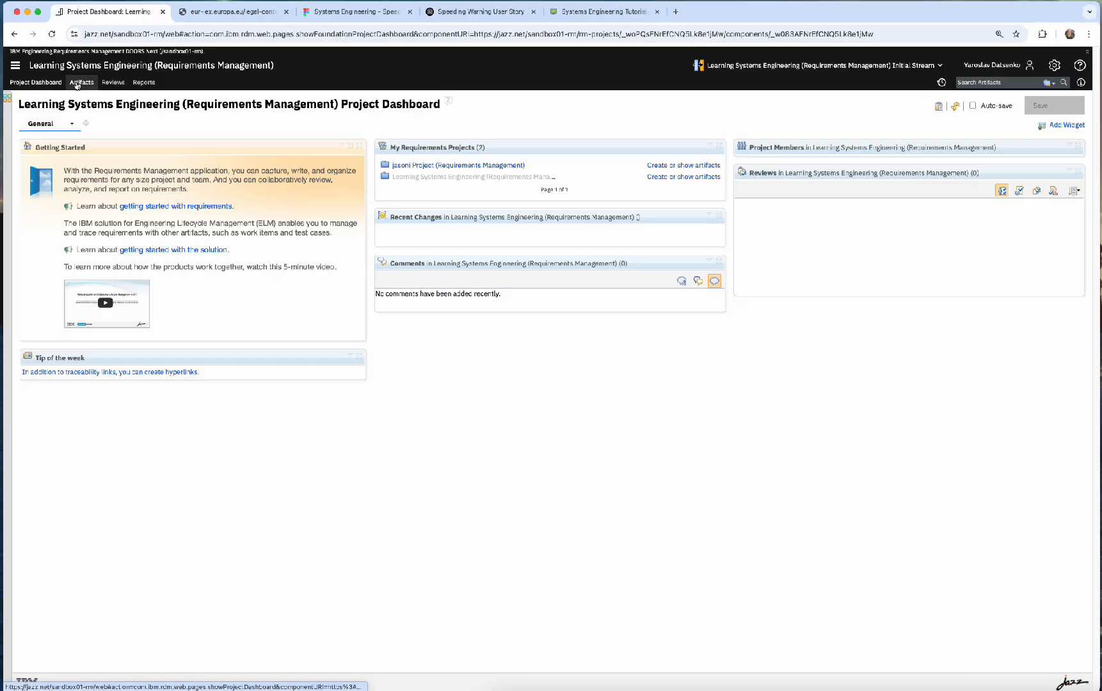
left_click(77, 83)
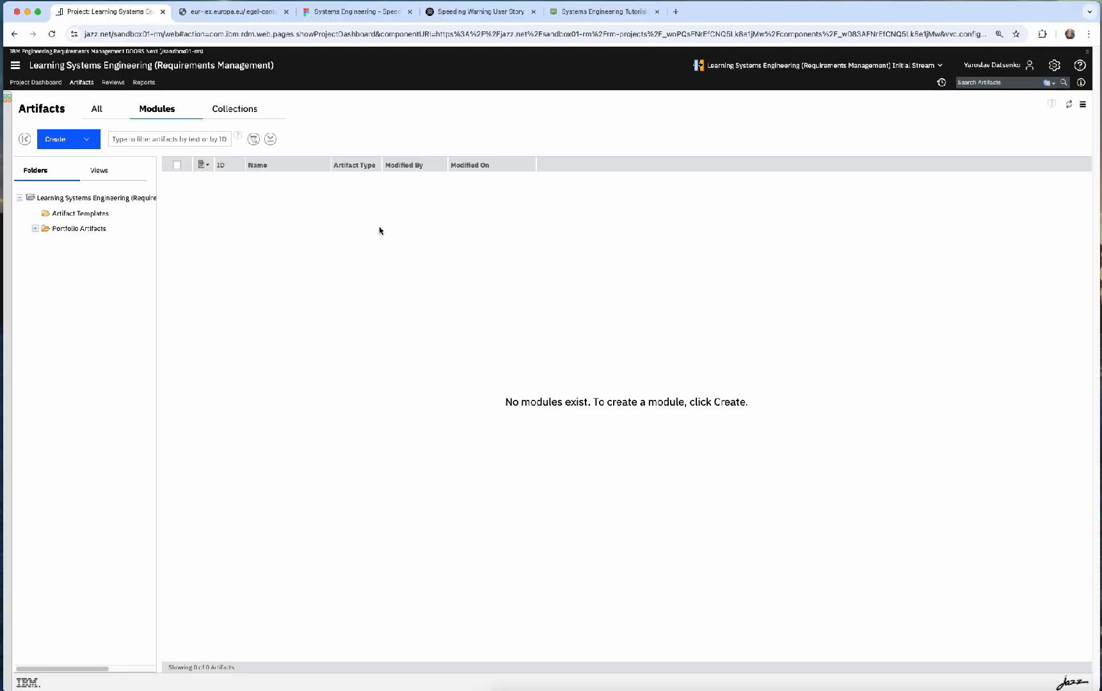
Step: Start a new Module artifact and name it "Intelligent speed assistance (ISA) systems", copied from the Project #1 page title in Coda
left_click(88, 142)
left_click(77, 161)
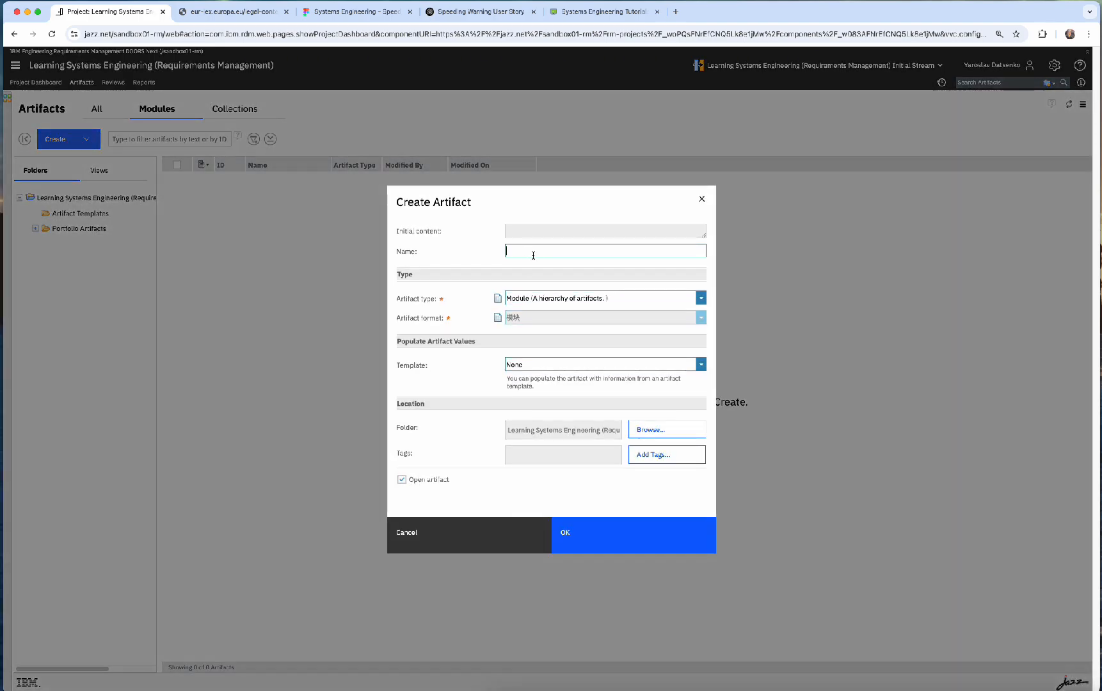
left_click(605, 11)
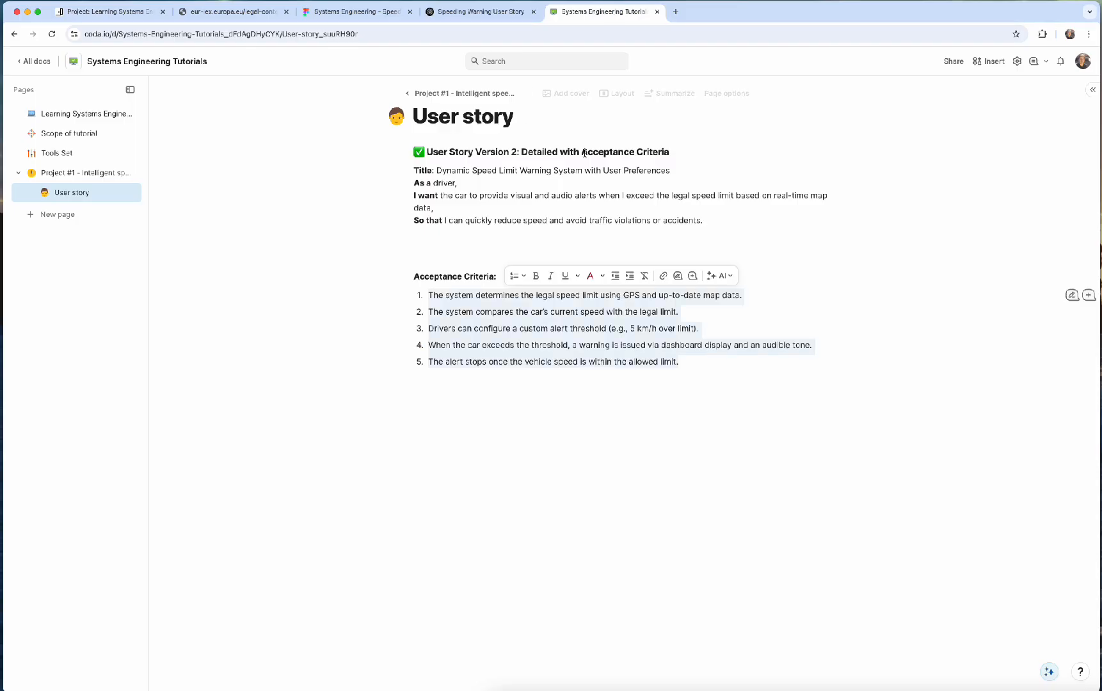
left_click(58, 178)
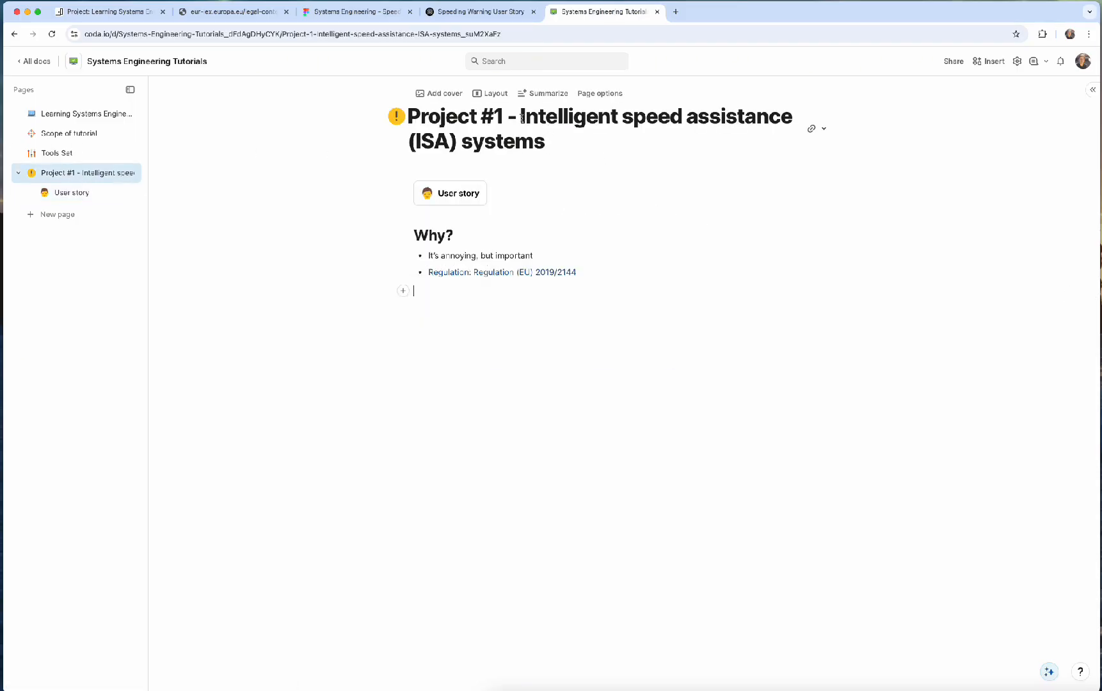
left_click_drag(520, 117, 583, 133)
key("super+c")
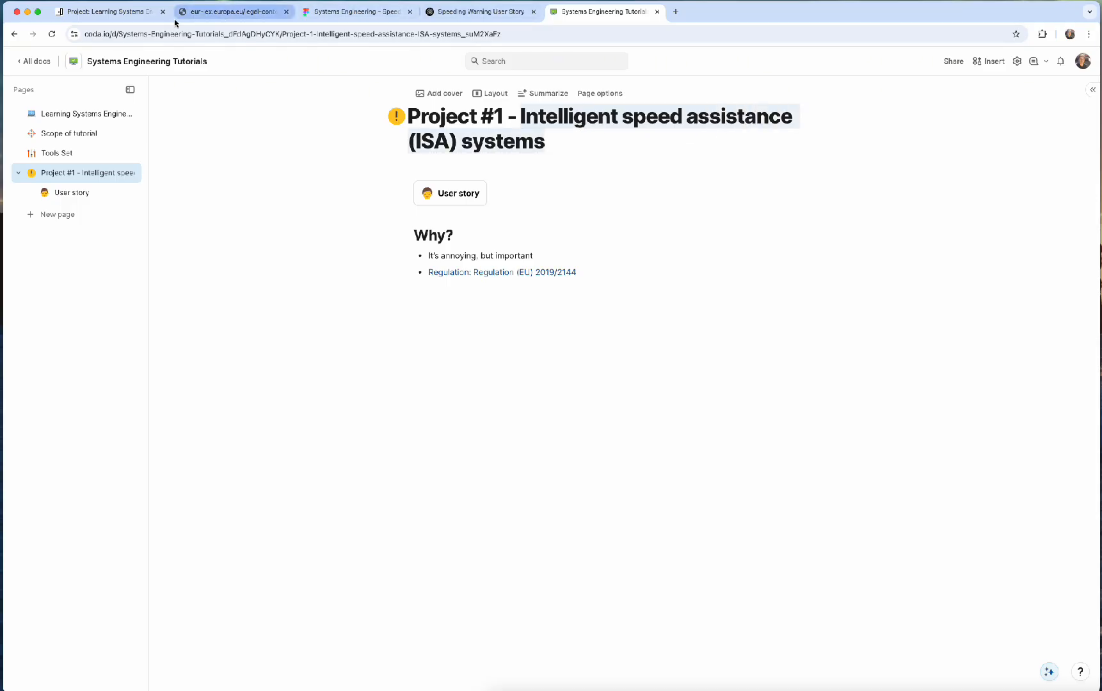
left_click(154, 12)
key("super+v")
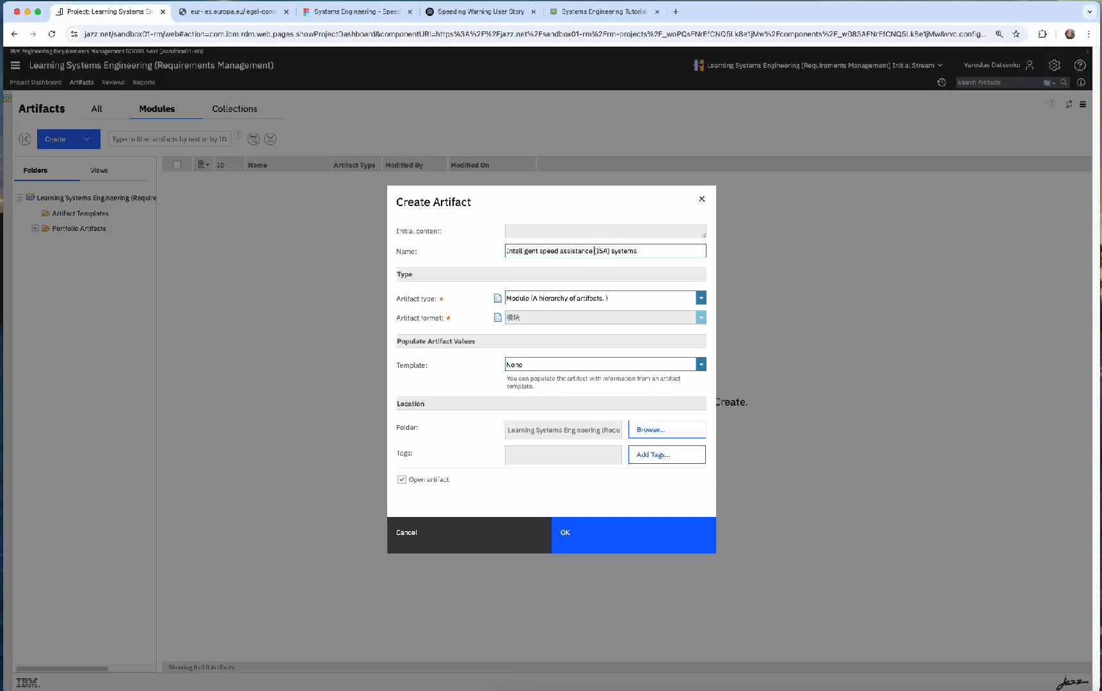
Step: Move the abbreviation to the end of the module name so it reads "Intelligent speed assistance systems (ISA)"
left_click_drag(596, 251, 607, 251)
key("BackSpace")
type("(ISA)")
Step: Check the template and folder choices, keep template None and the project root folder, and create the module with Open artifact enabled
left_click_drag(552, 366, 440, 369)
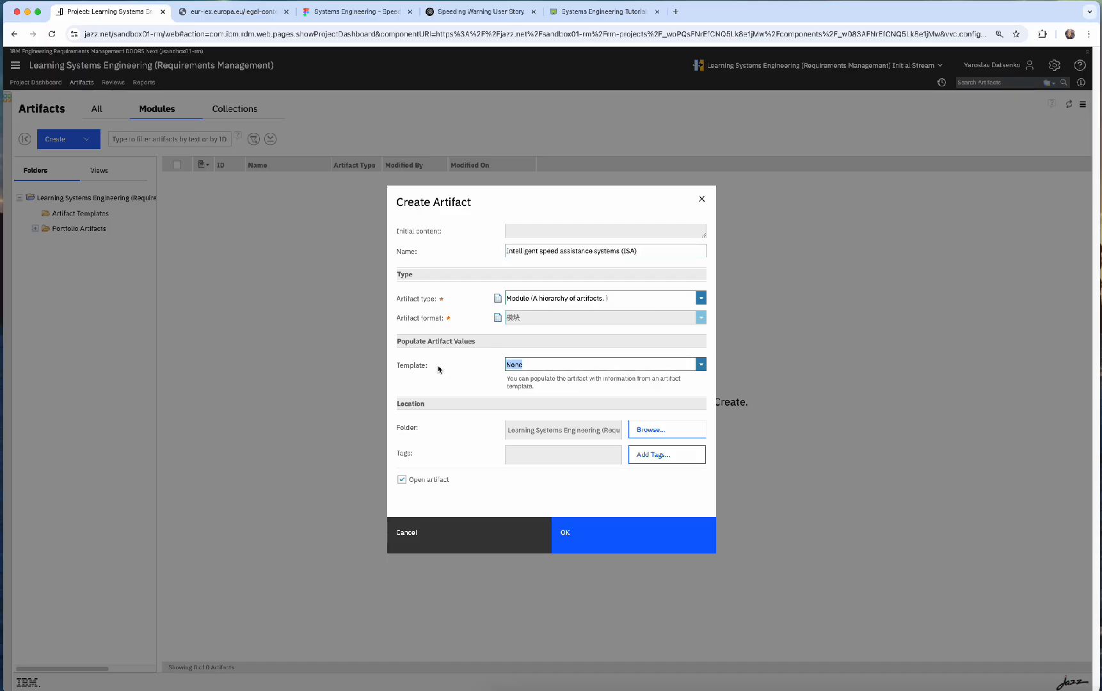
left_click(453, 379)
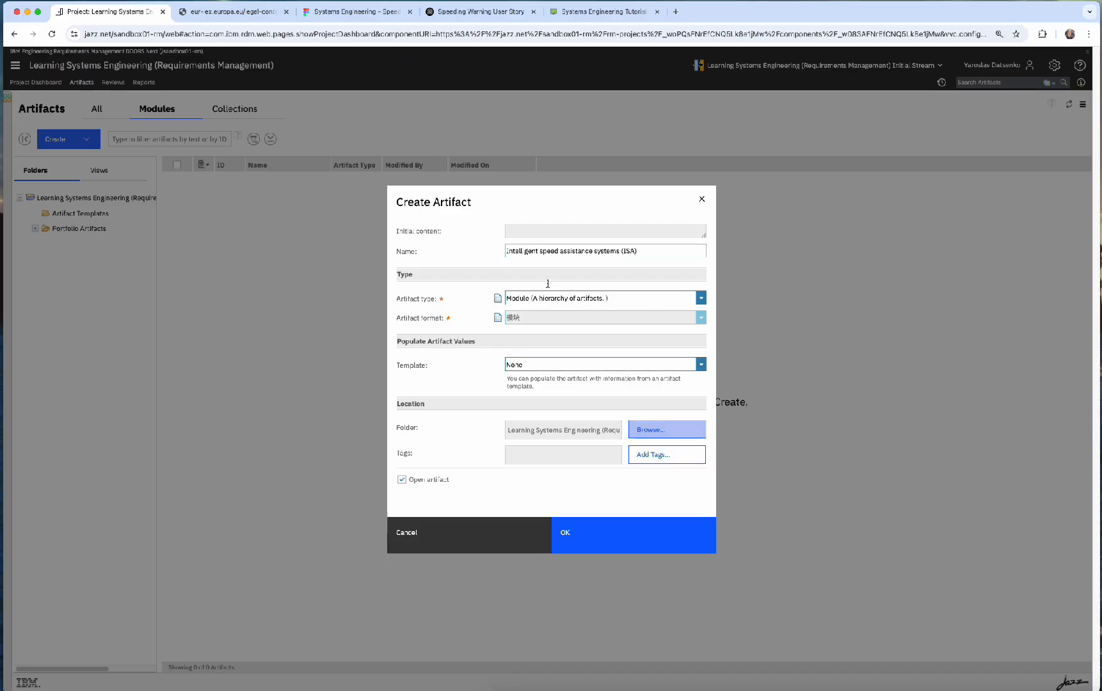
left_click_drag(512, 194, 322, 213)
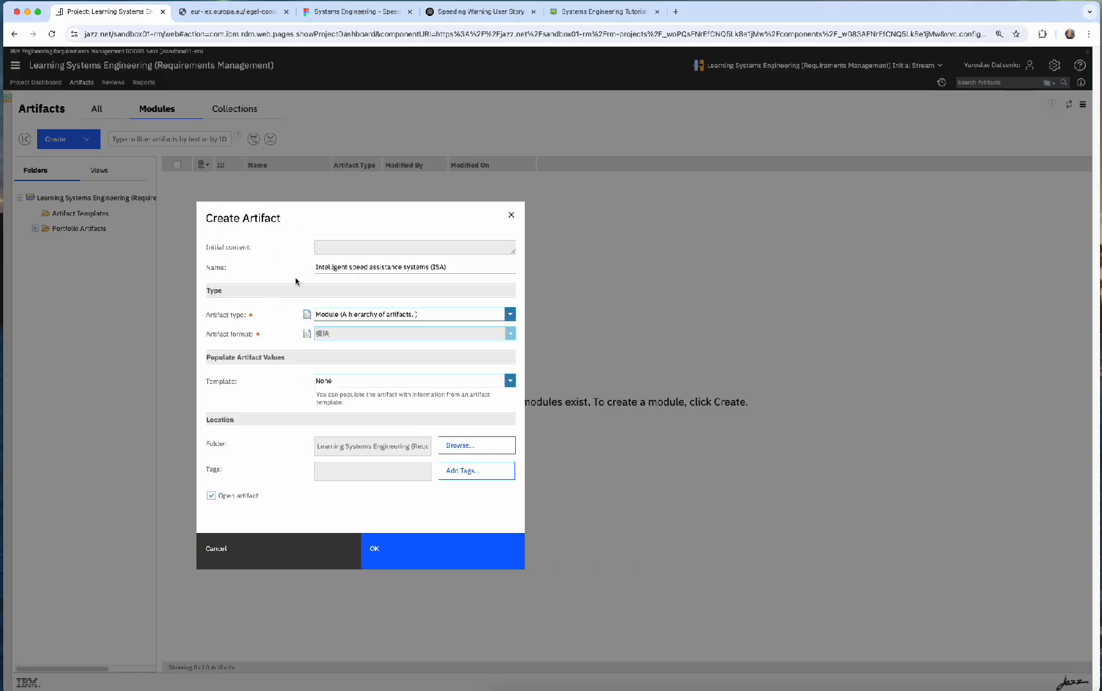
left_click(510, 382)
left_click(305, 388)
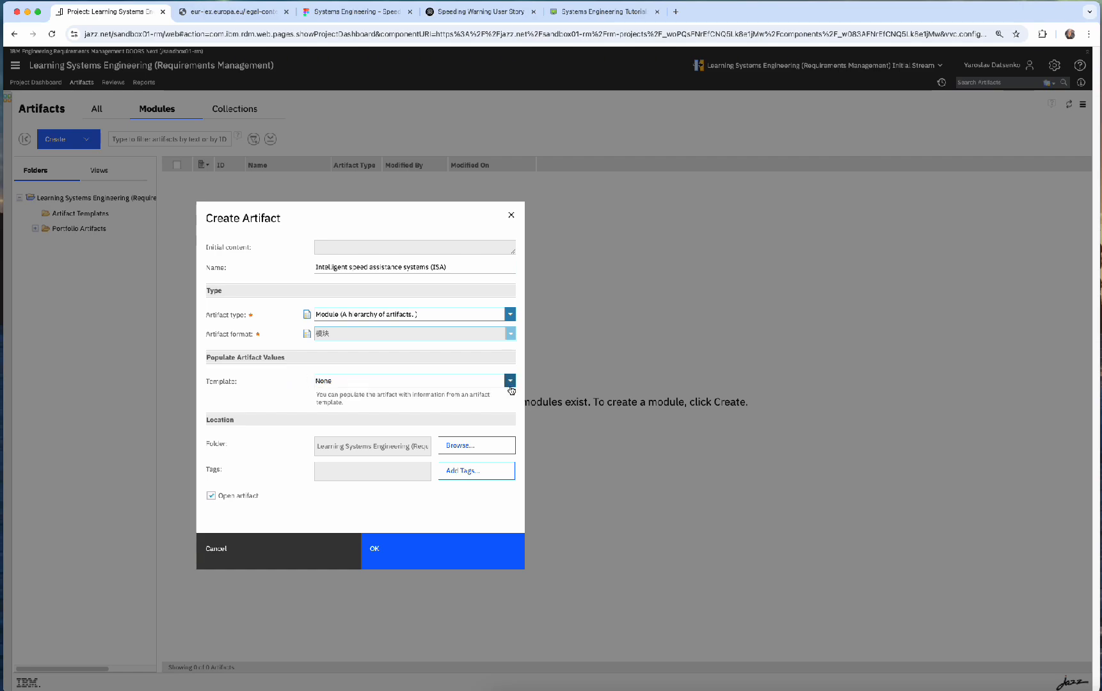
left_click(478, 442)
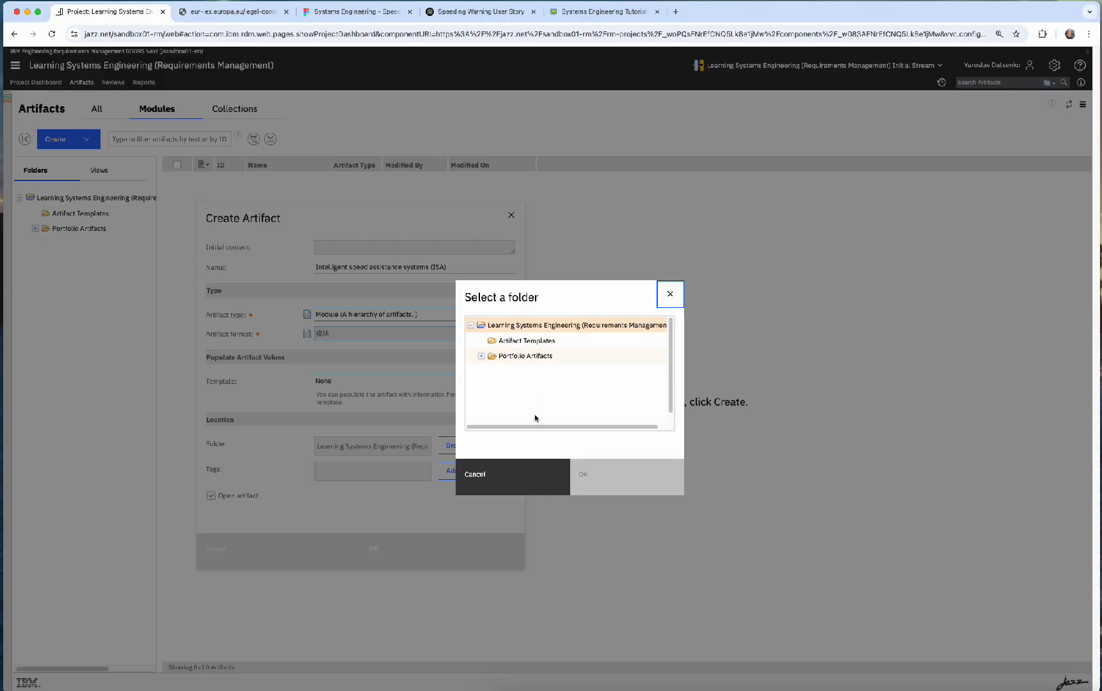
left_click(514, 479)
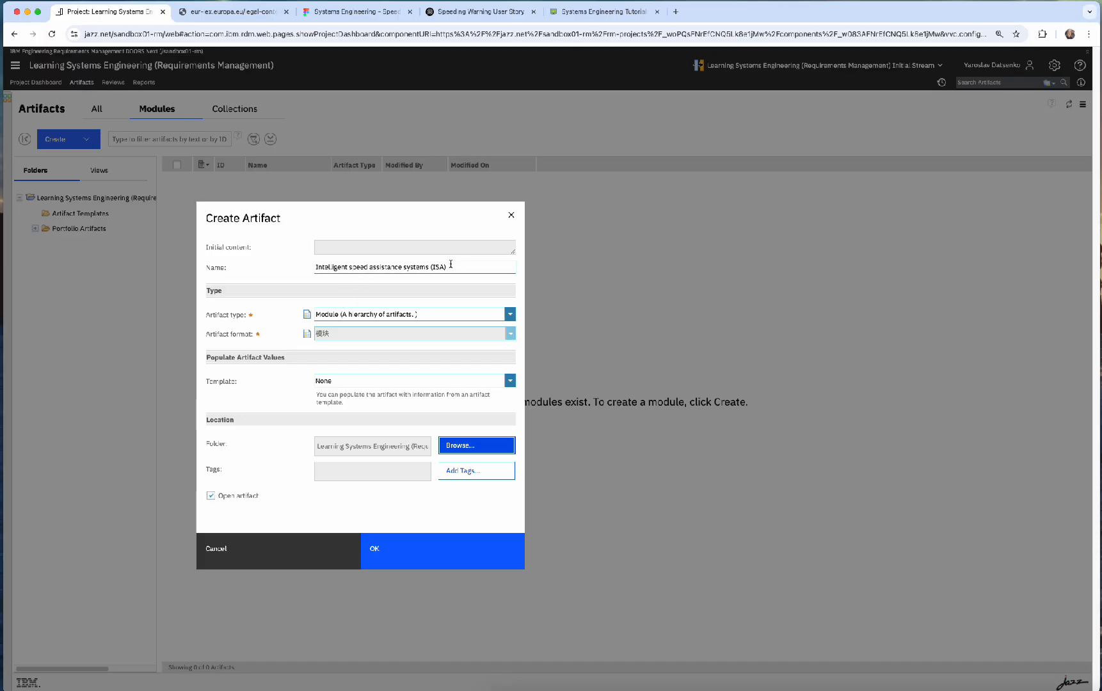
left_click(414, 556)
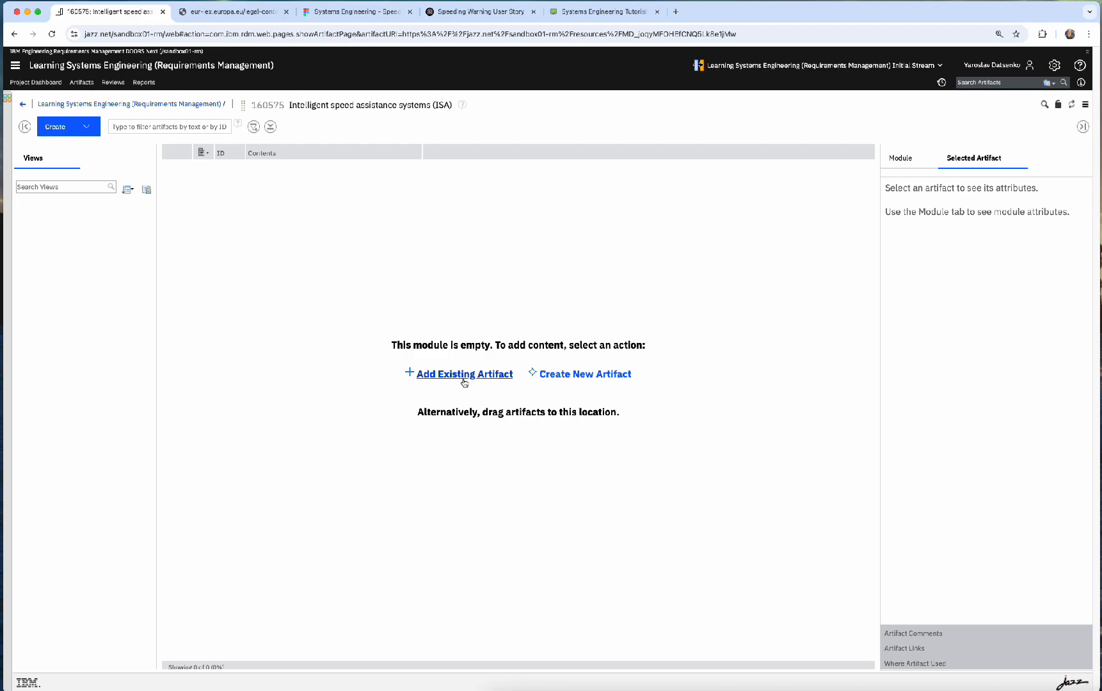
Step: Create the module's first artifact as a System Requirement in Normal row style, and collapse the attribute details
left_click(600, 378)
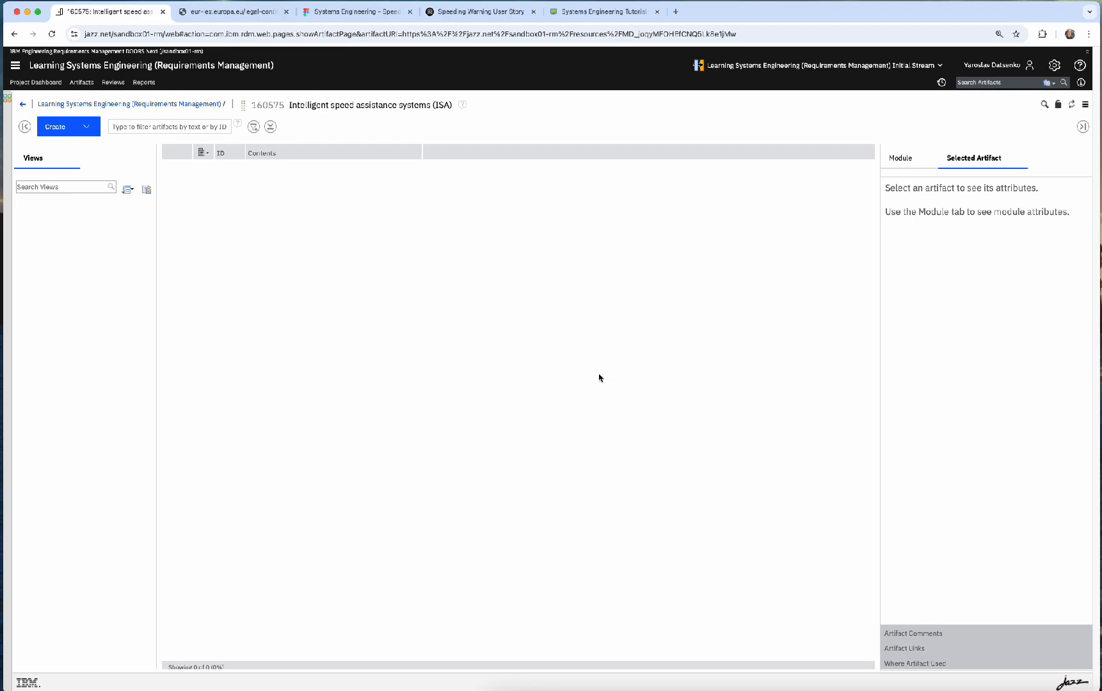
left_click(1083, 126)
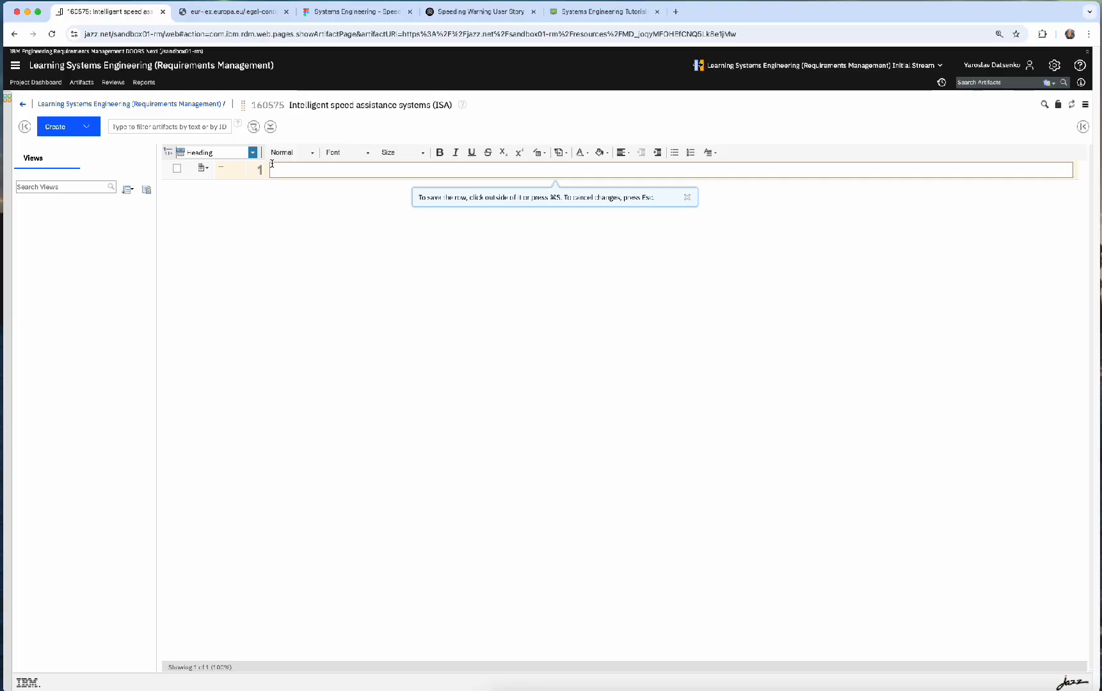
left_click(253, 152)
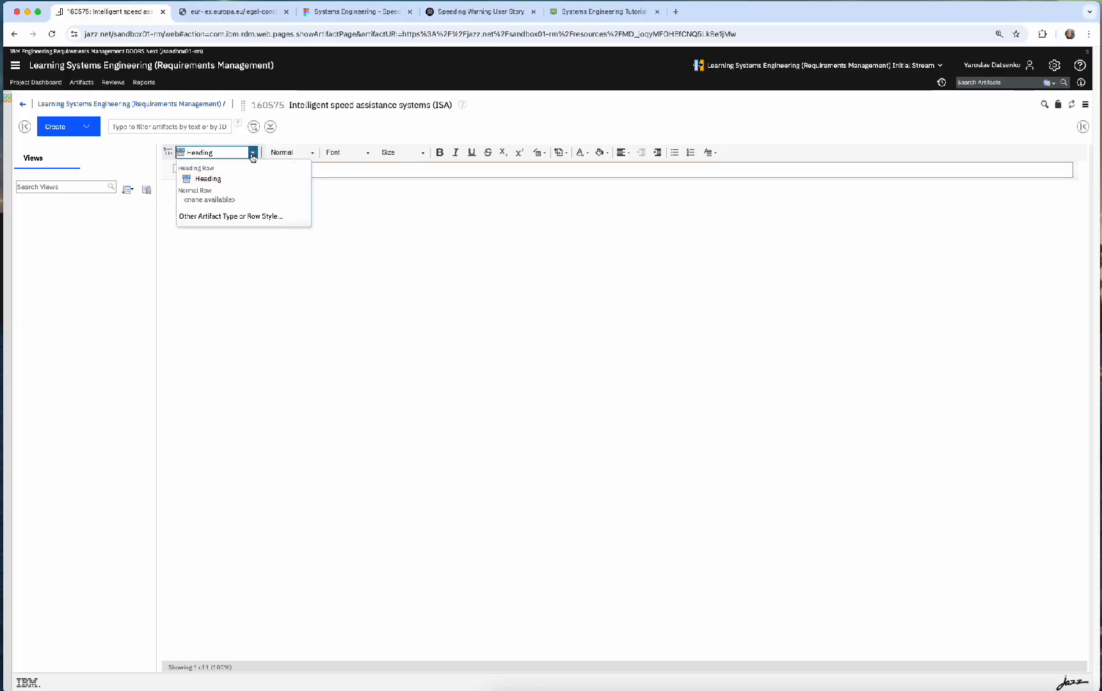
left_click(256, 218)
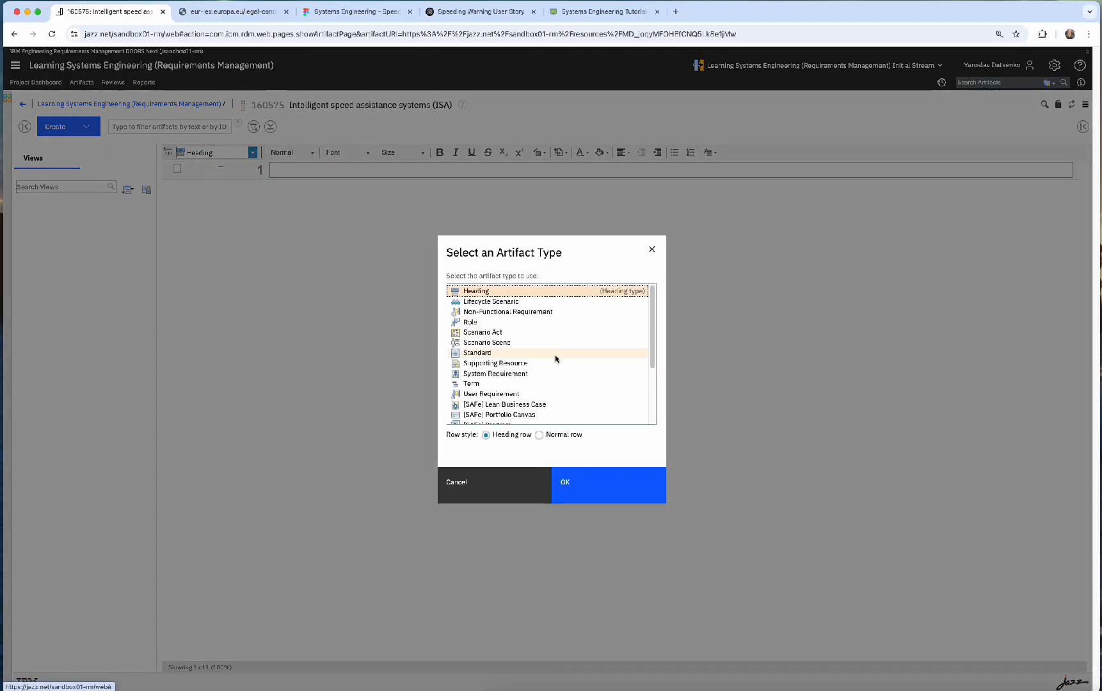
left_click(518, 374)
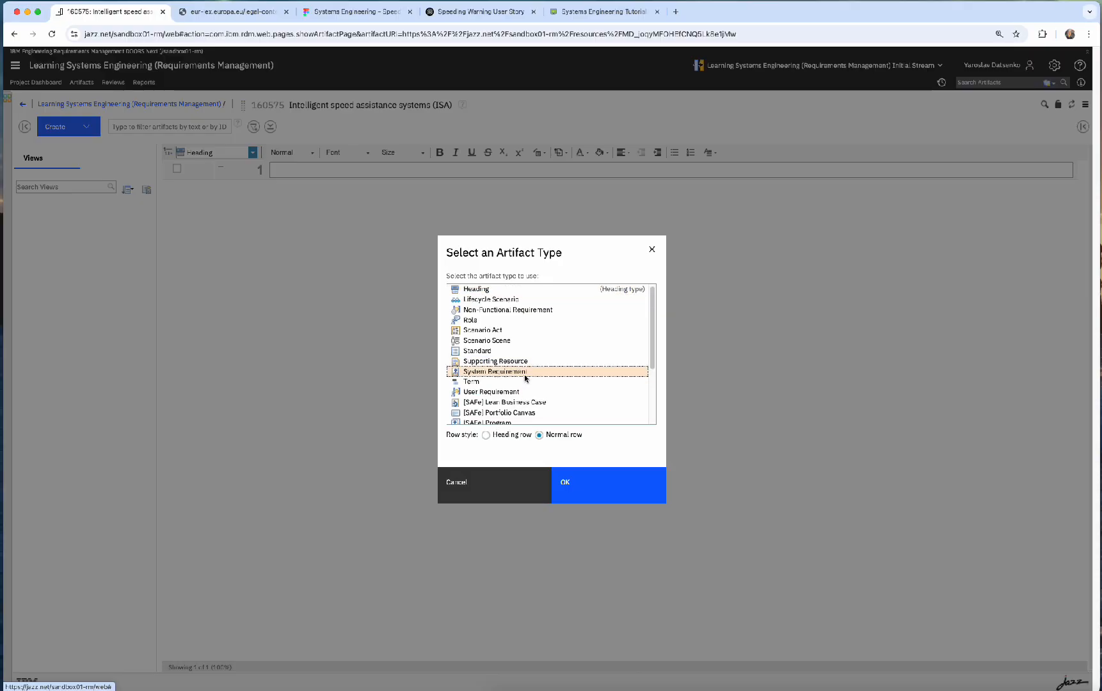
scroll(520, 376, "down", 2)
scroll(534, 363, "down", 3)
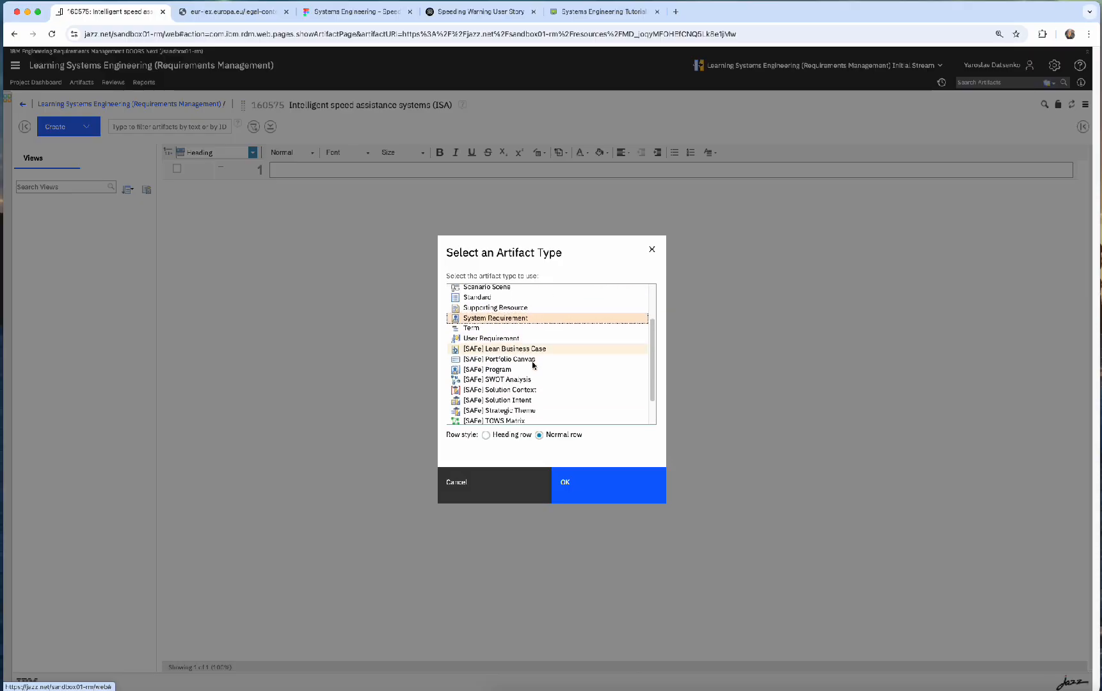
scroll(542, 404, "up", 2)
scroll(540, 385, "up", 3)
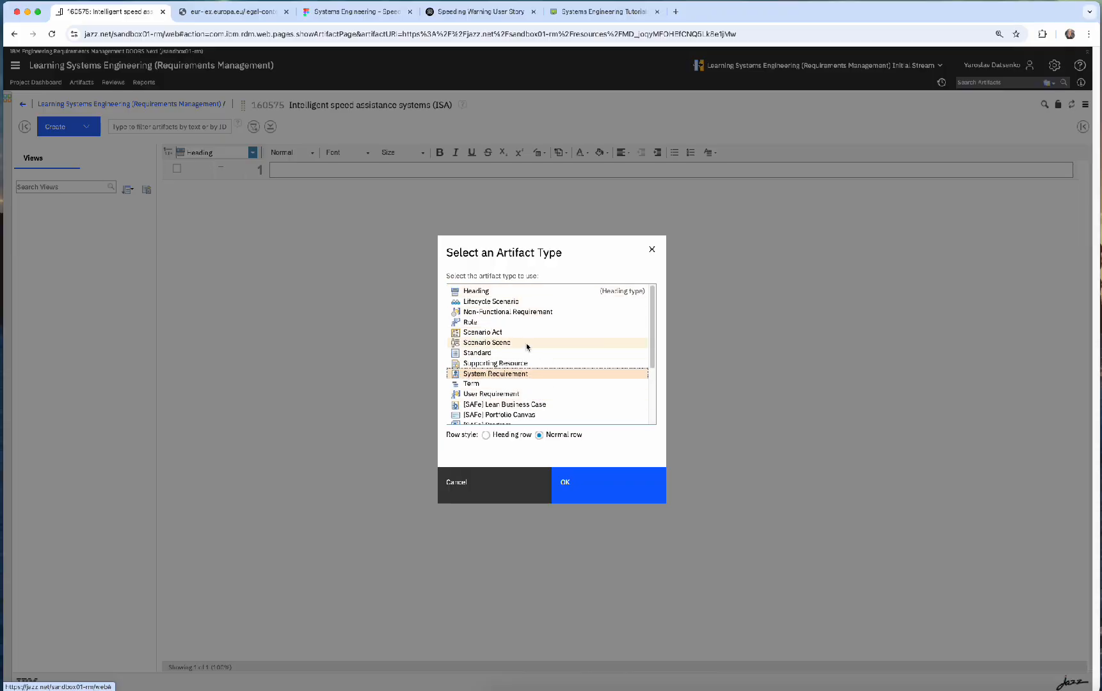
scroll(535, 340, "down", 4)
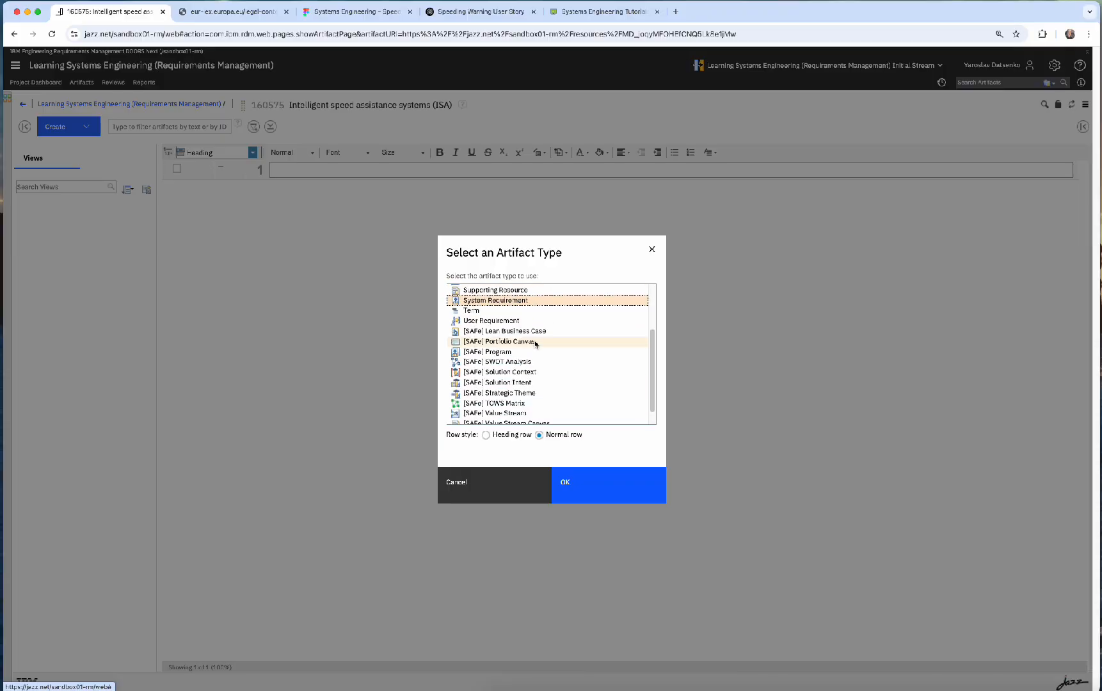
scroll(522, 371, "up", 4)
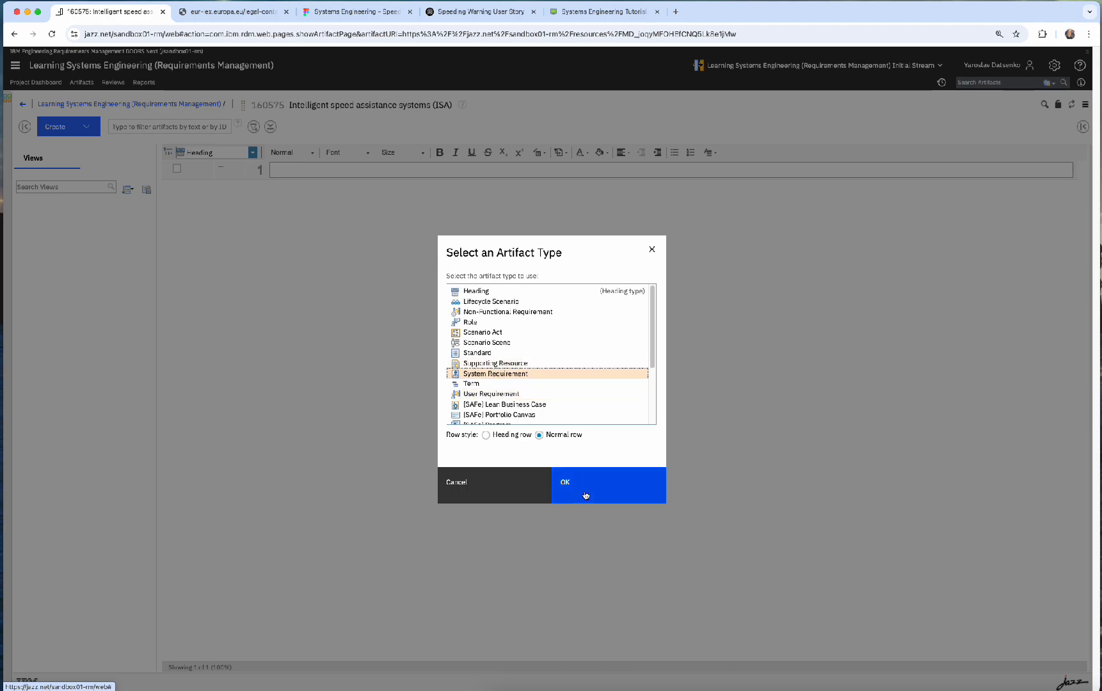
left_click(583, 489)
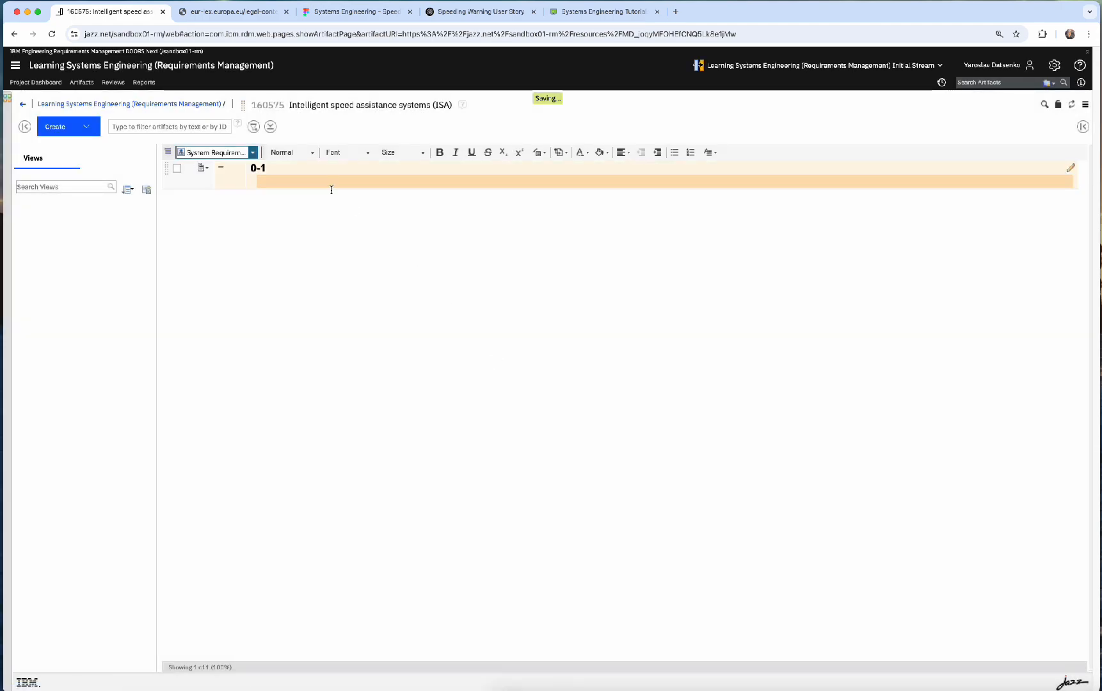
Step: Open the new requirement's contents for editing, switch to Coda and copy the "As a", "I want" and "So that" lines of the User story page
left_click(259, 168)
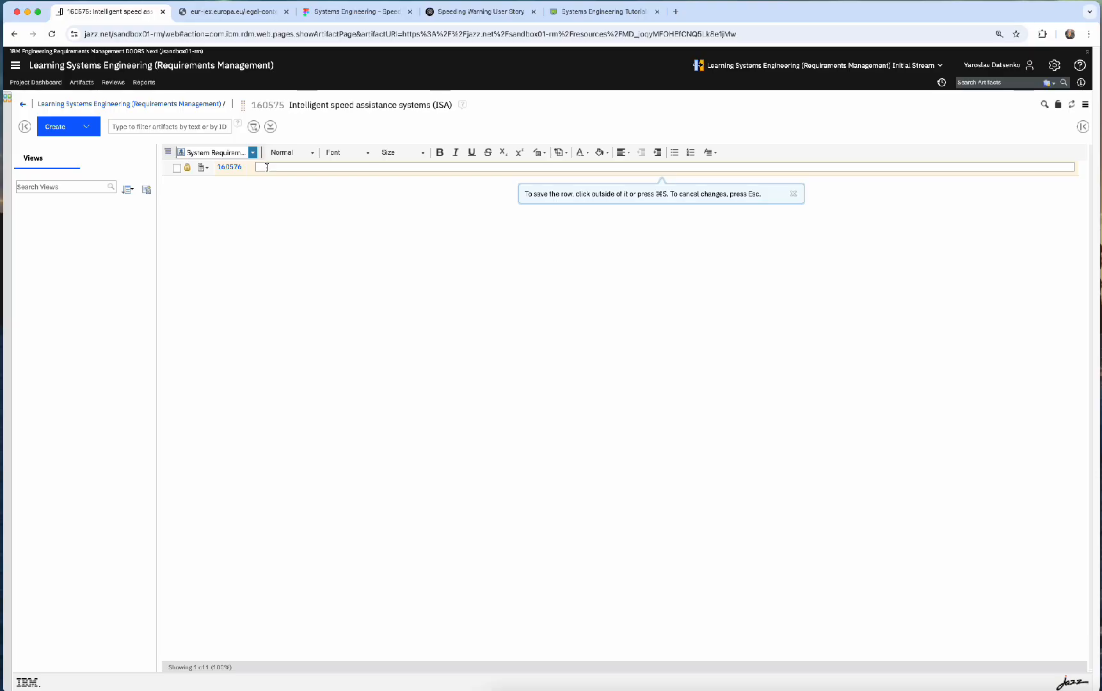
left_click(620, 16)
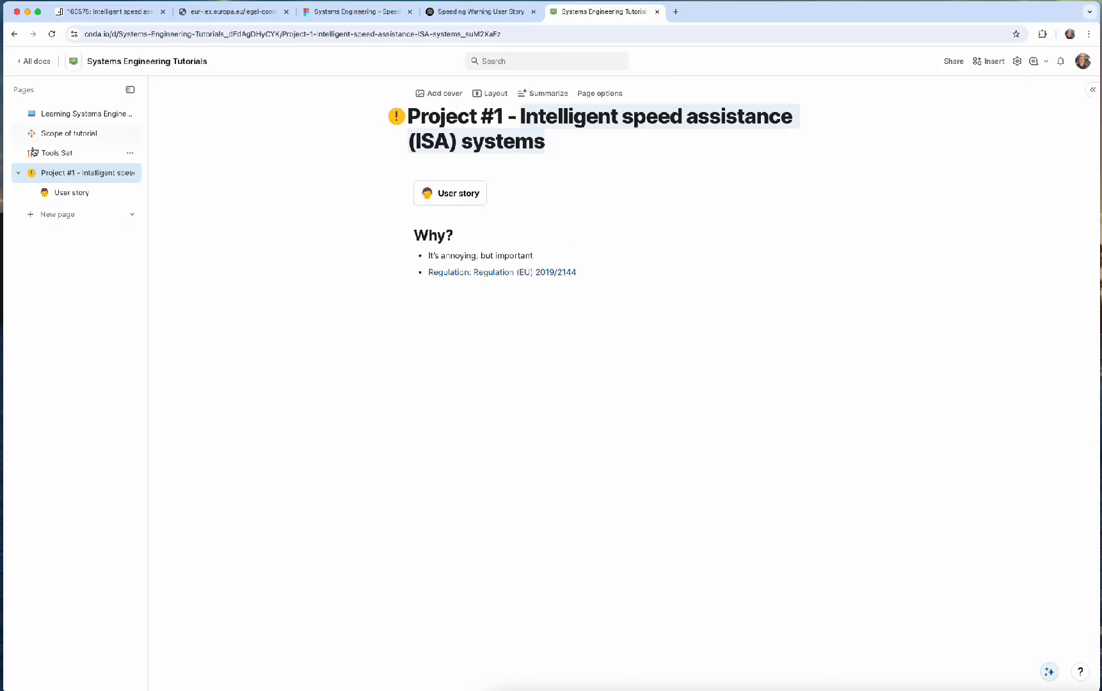
left_click(72, 193)
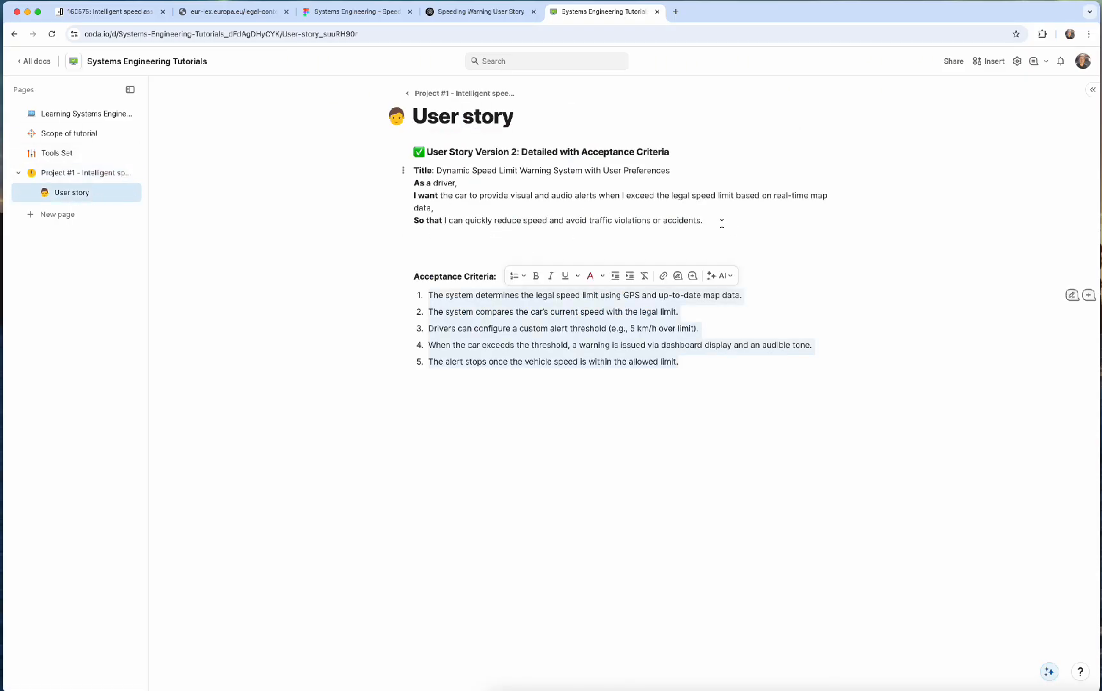
left_click_drag(721, 221, 406, 187)
key("super+c")
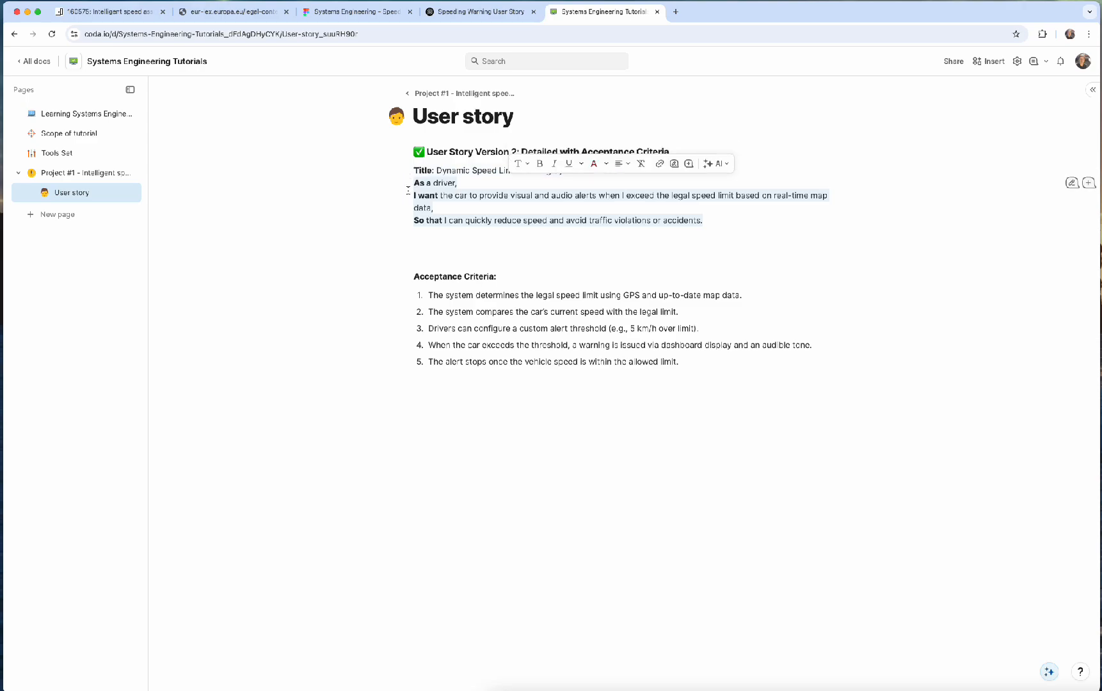
Step: Return to DOORS Next and paste the copied user story into the requirement's contents as plain text, without the bold formatting
left_click(103, 11)
key("super+v")
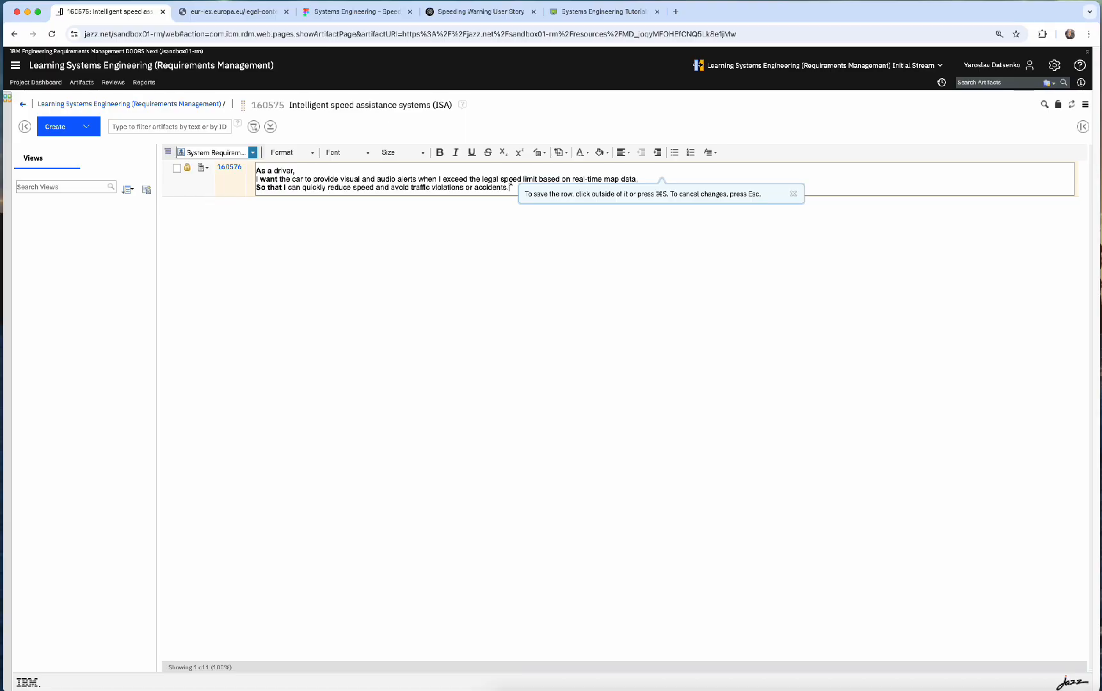
key("super+z")
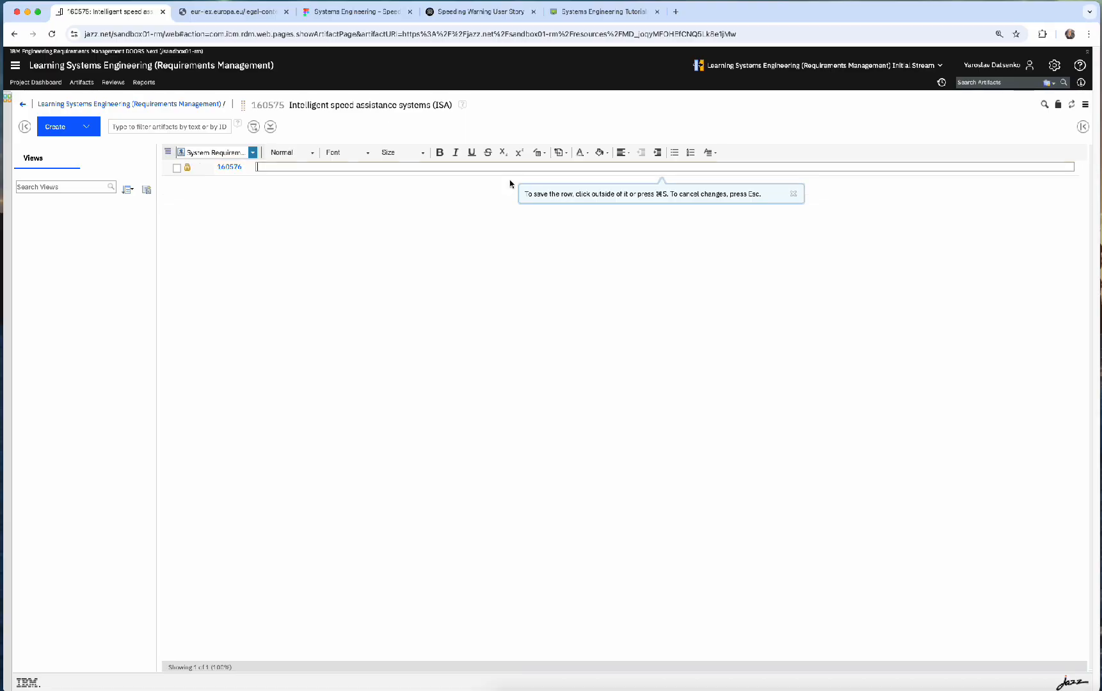
key("super+v")
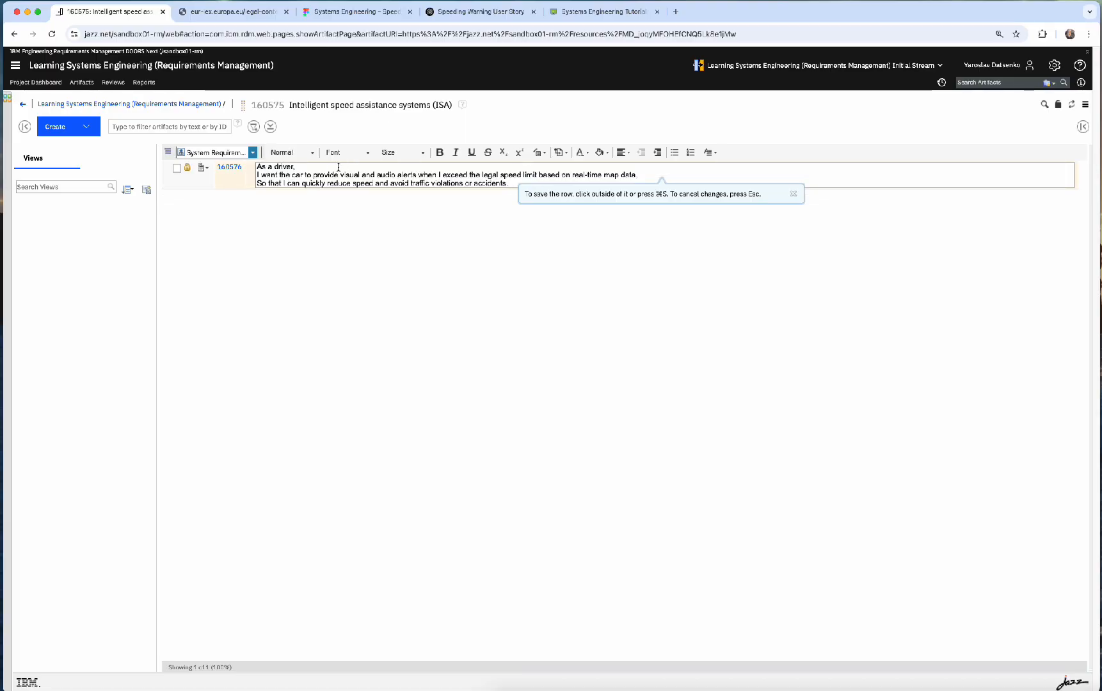
Step: Try joining the requirement's three lines into one paragraph, and put the two line breaks back
left_click(338, 167)
key("Delete")
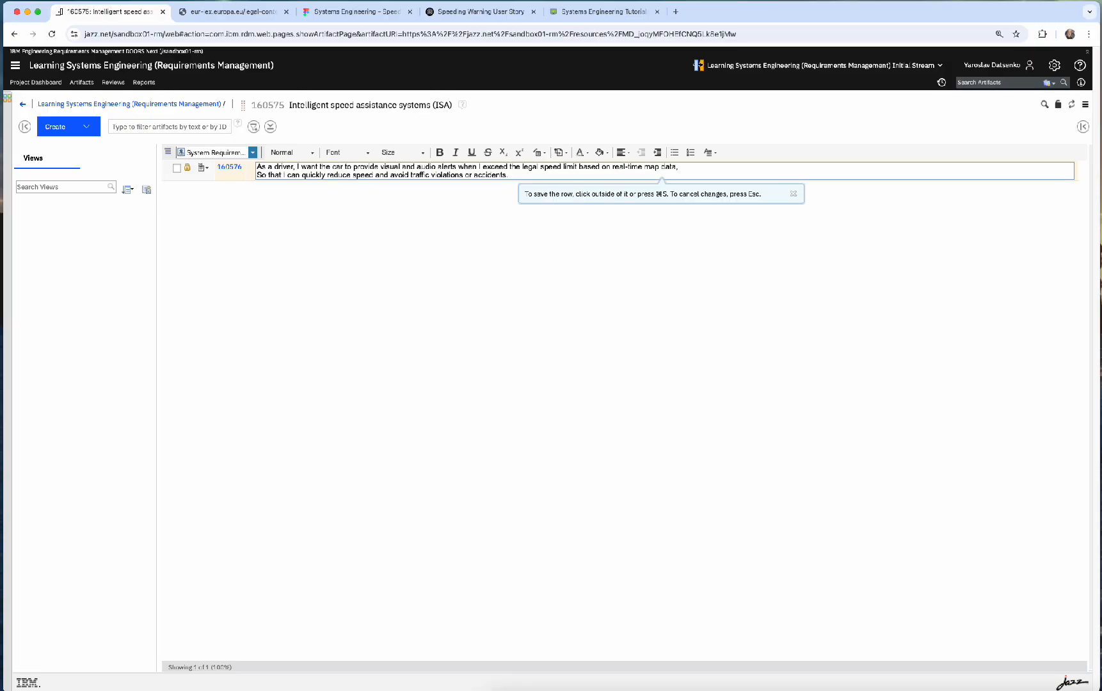
key("Delete")
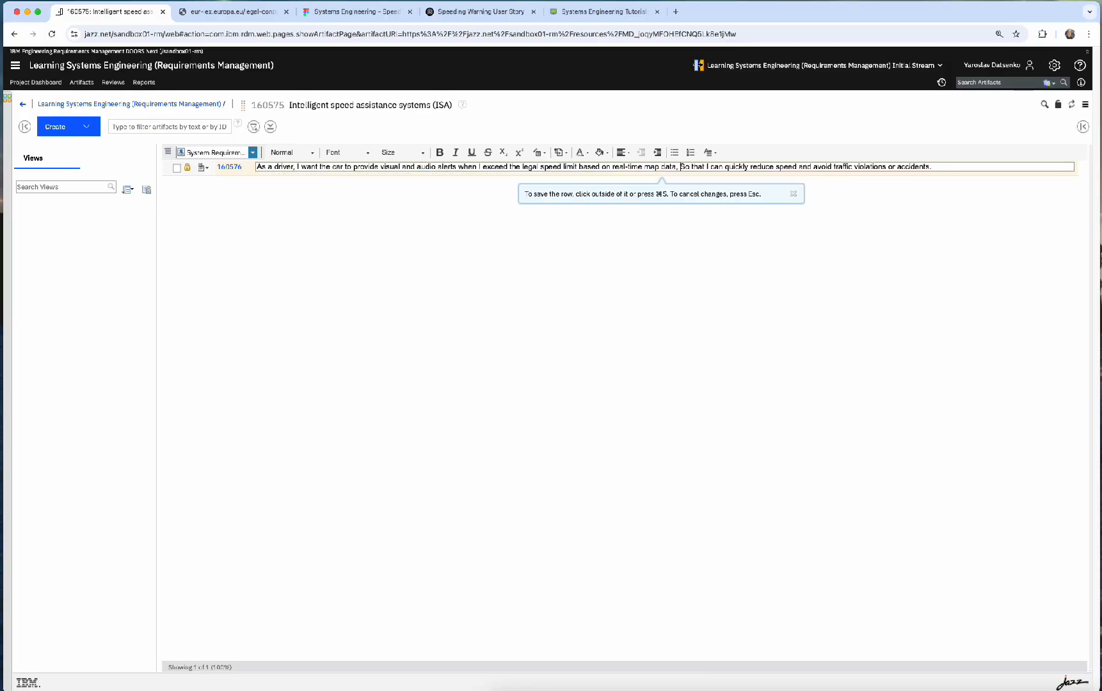
key("Return")
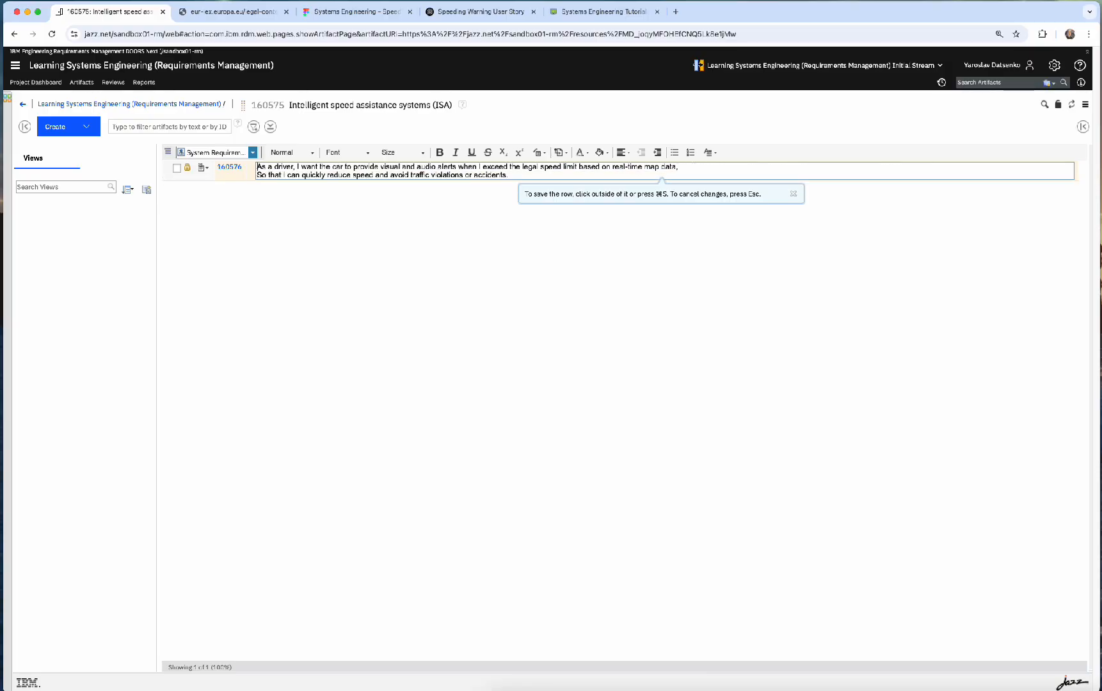
key("alt+Right")
key("alt+Right")
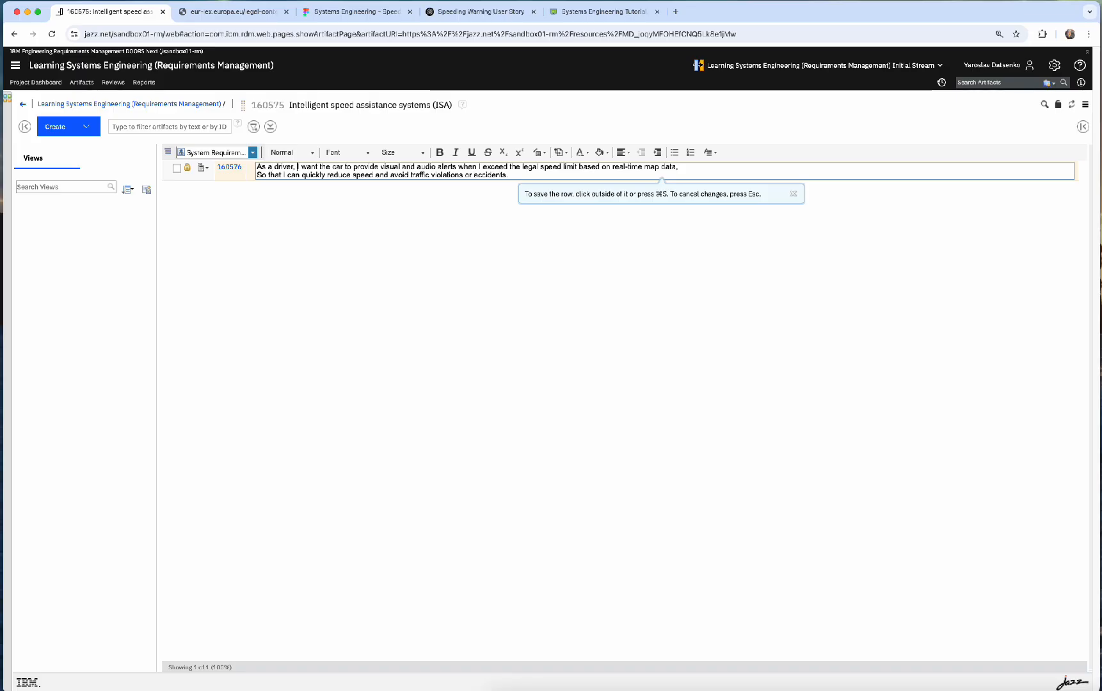
key("Return")
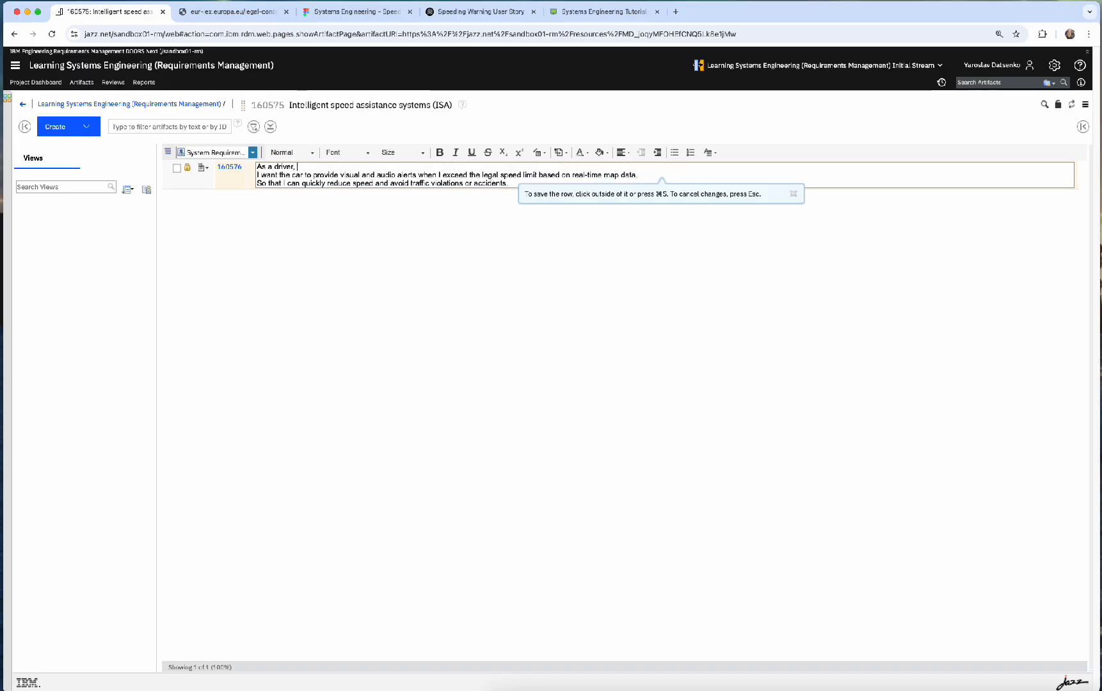
Step: Save the requirement row and widen the Contents and ID columns of the module table
left_click(391, 273)
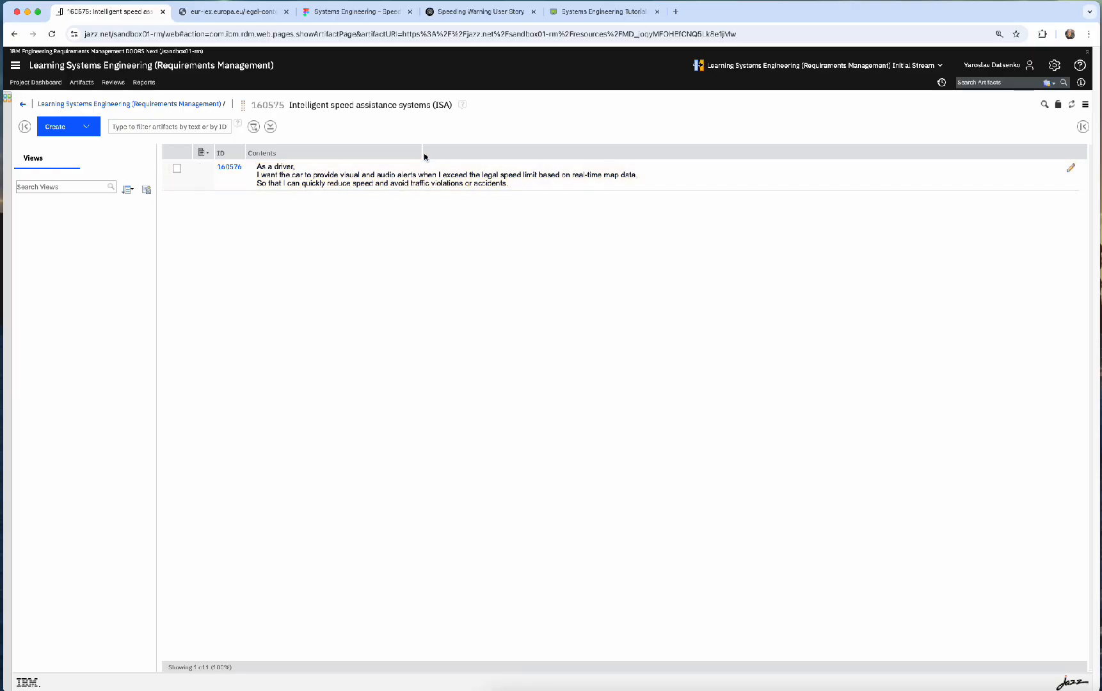
left_click_drag(422, 154, 711, 152)
left_click_drag(246, 154, 261, 154)
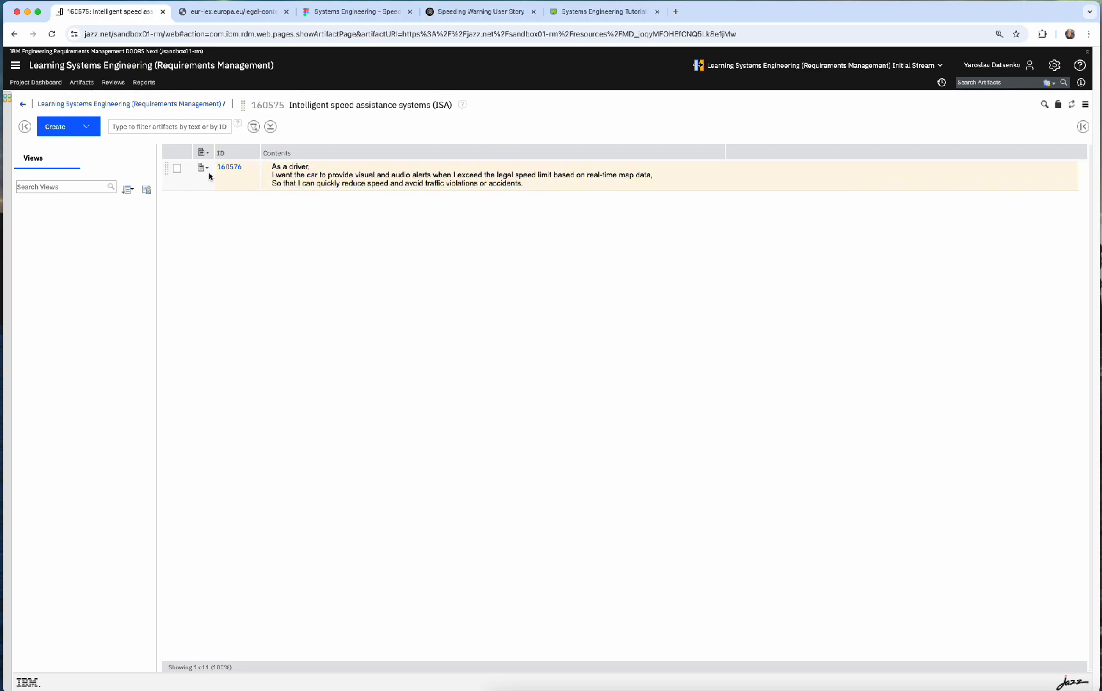
Step: Add the Artifact Type attribute as a column of the module table, filtering the attribute list by "arti"
right_click(445, 155)
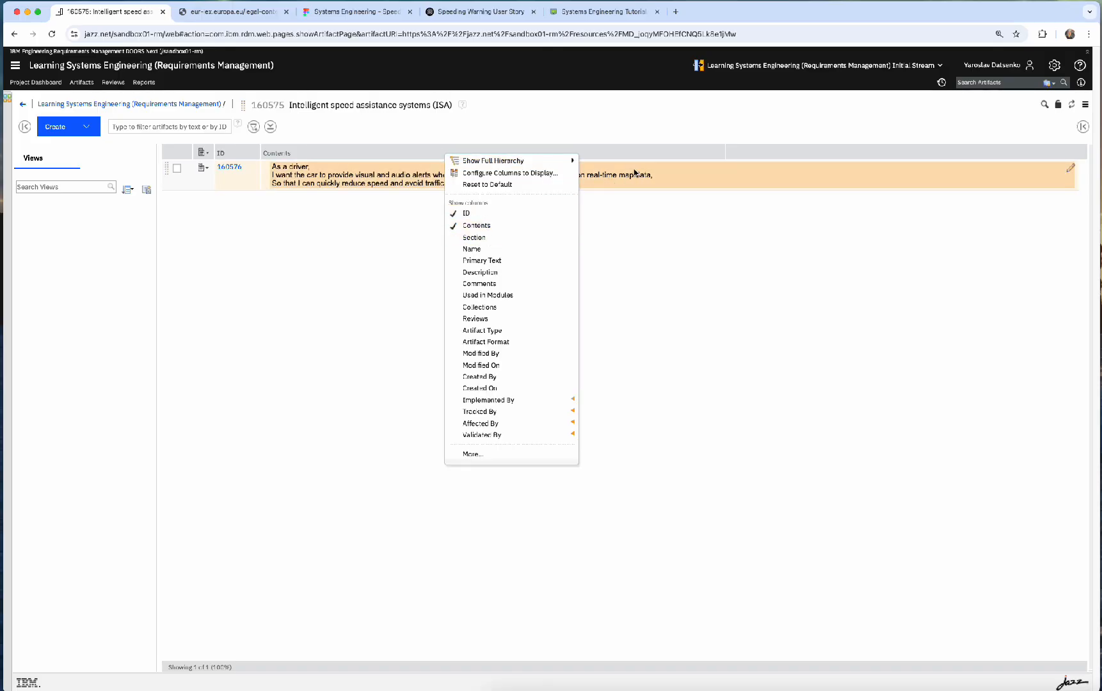
left_click(766, 179)
right_click(642, 156)
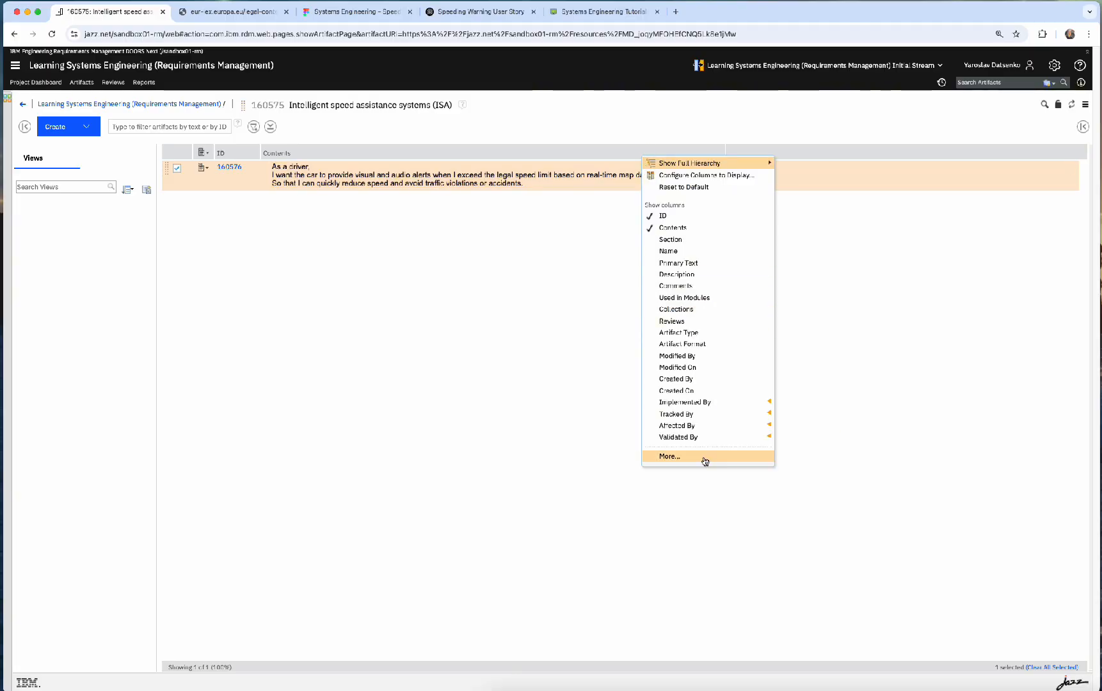
left_click(684, 456)
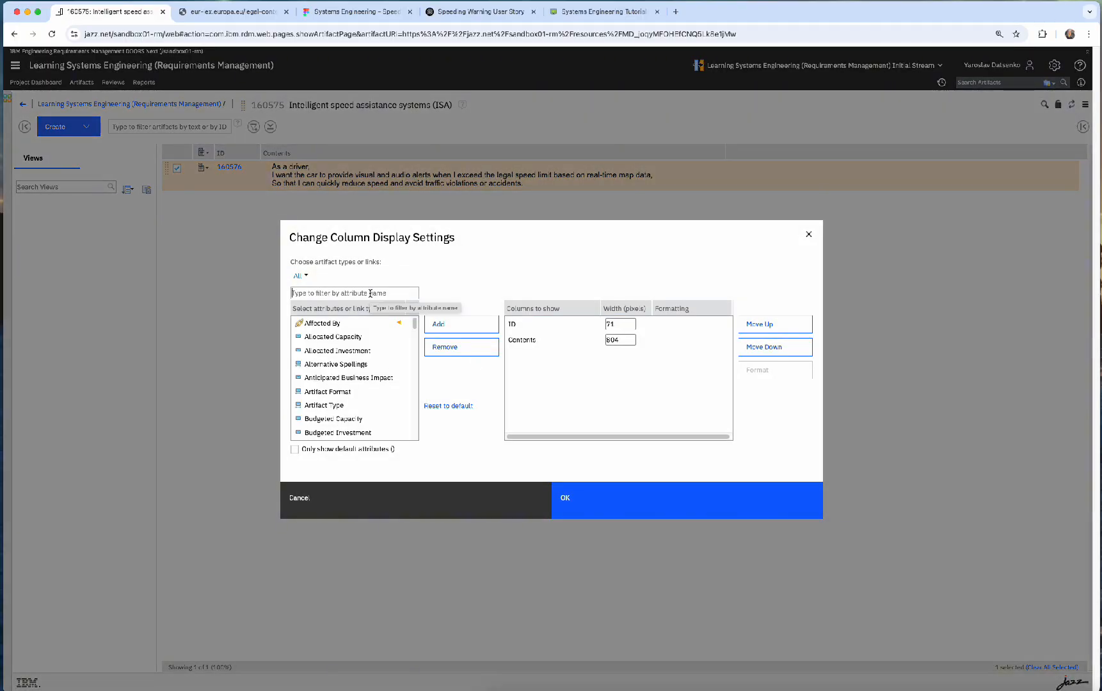
type("art")
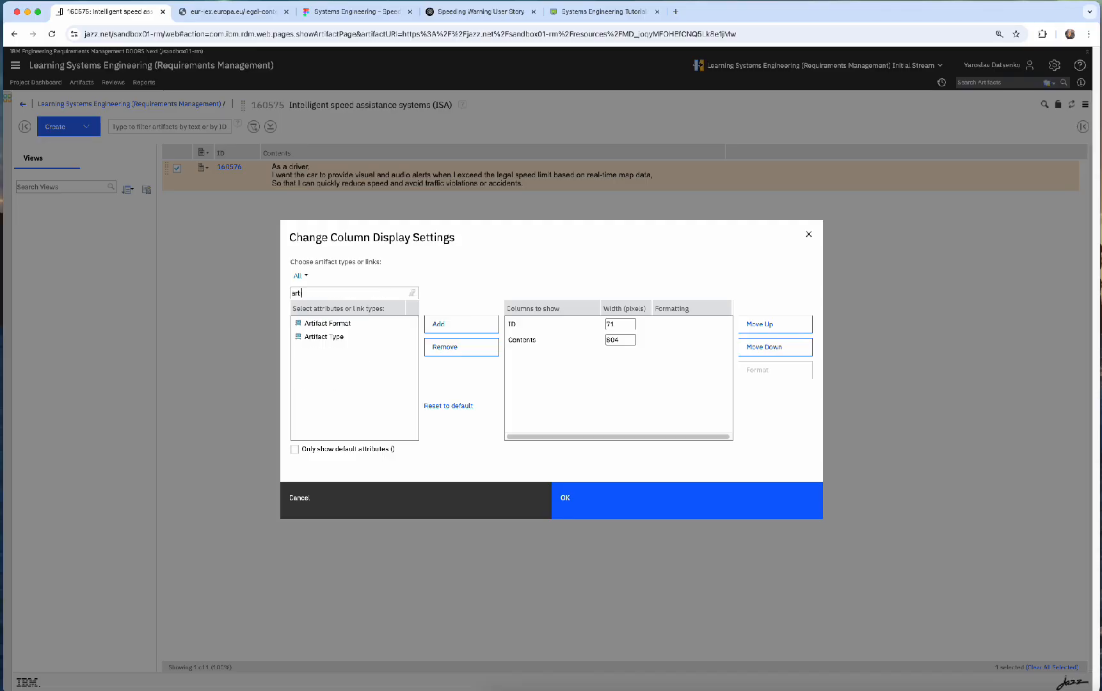
left_click(433, 325)
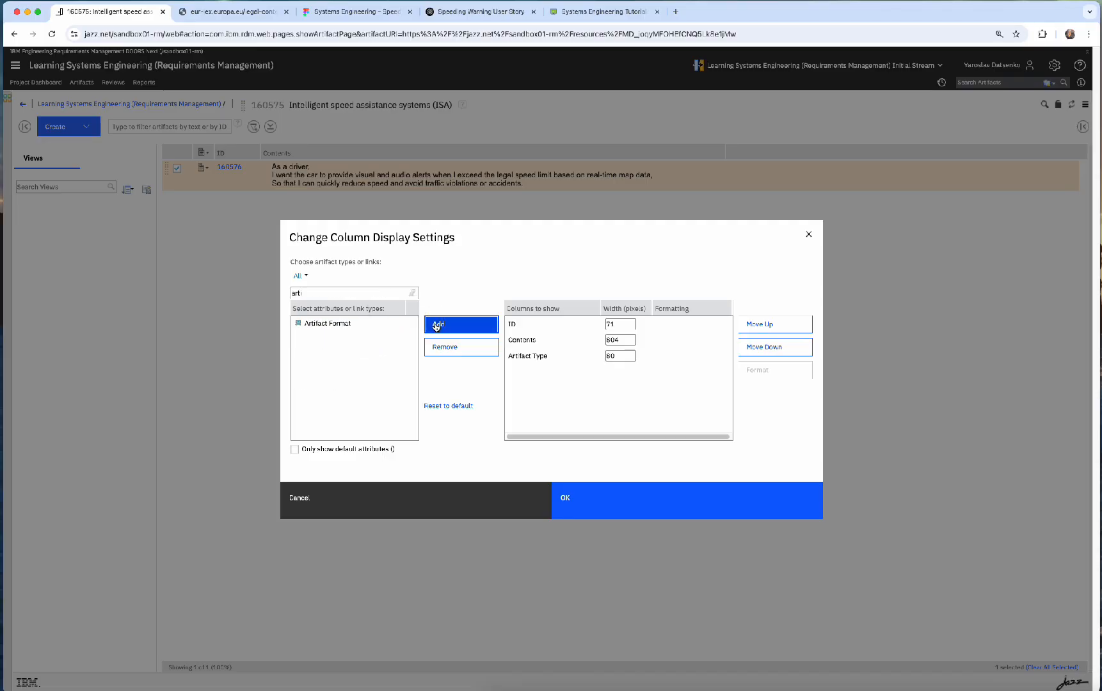
double_click(369, 292)
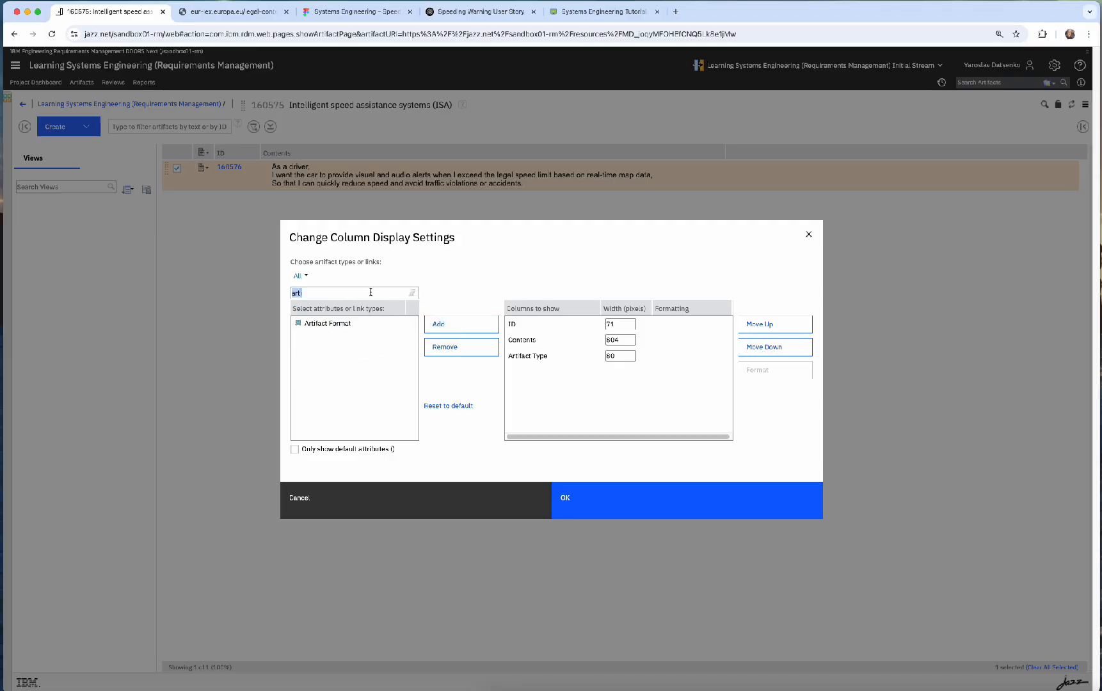
key("BackSpace")
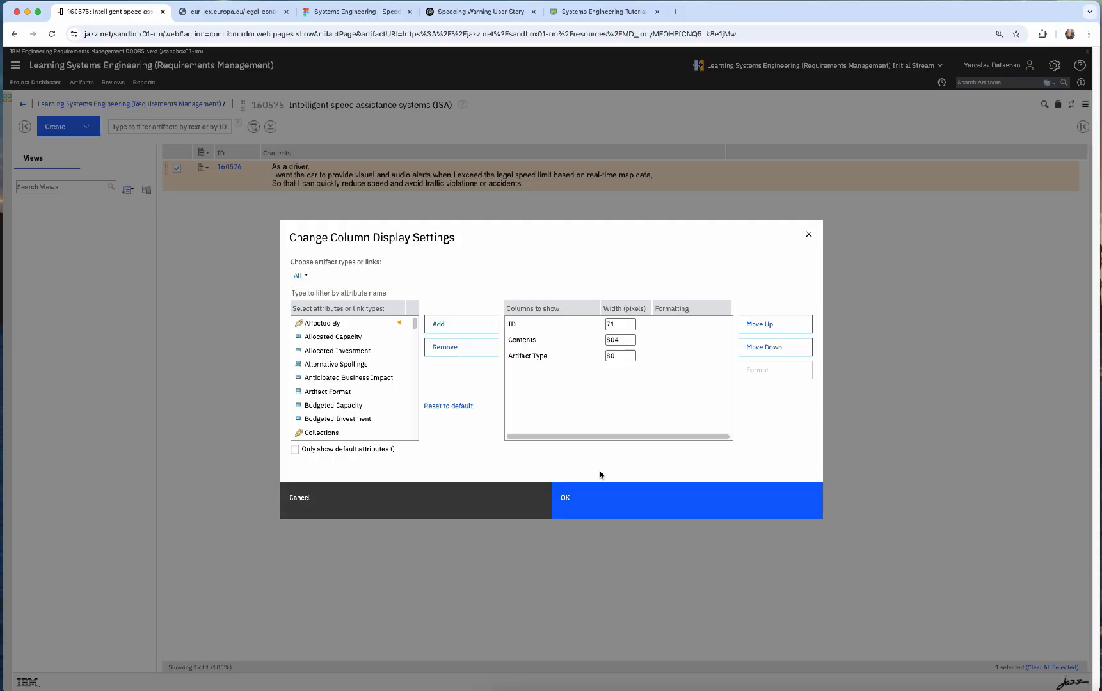
left_click(624, 504)
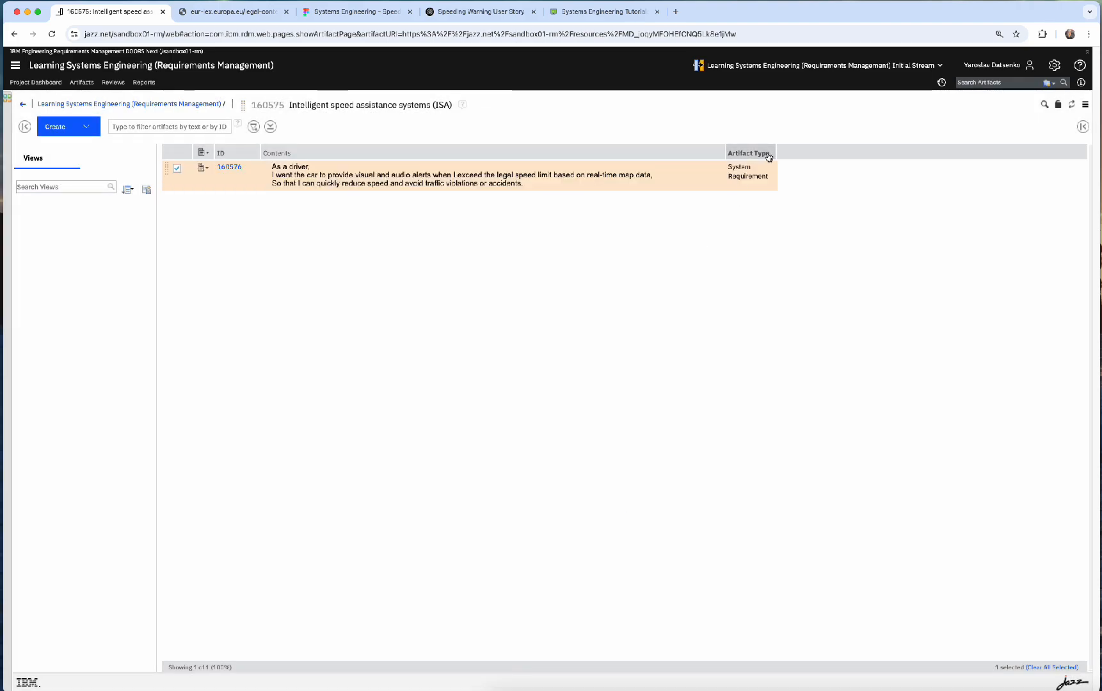
Step: Widen the Artifact Type column and check the available types for the requirement, keeping System Requirement
left_click_drag(776, 153, 831, 154)
left_click(825, 164)
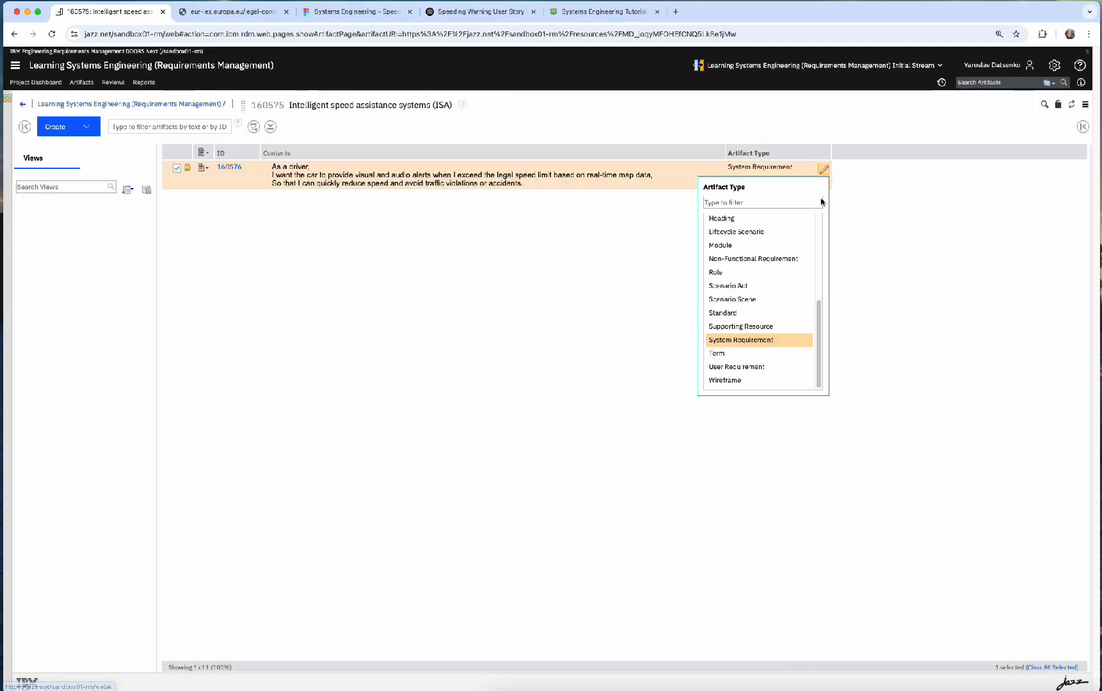
left_click(868, 203)
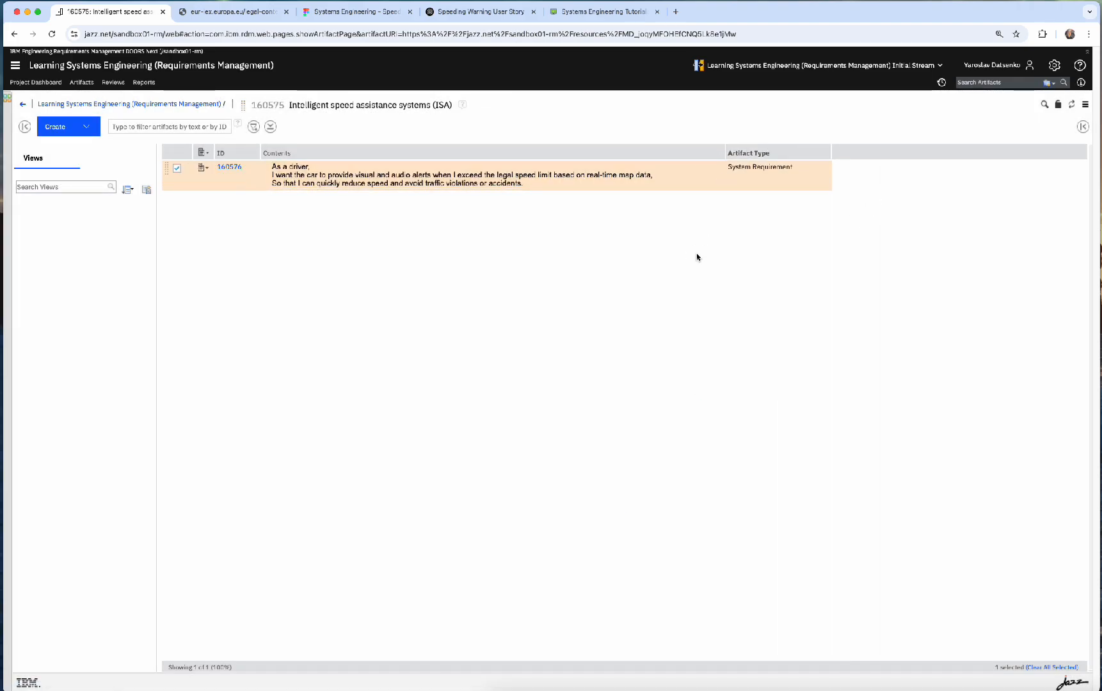
left_click(904, 66)
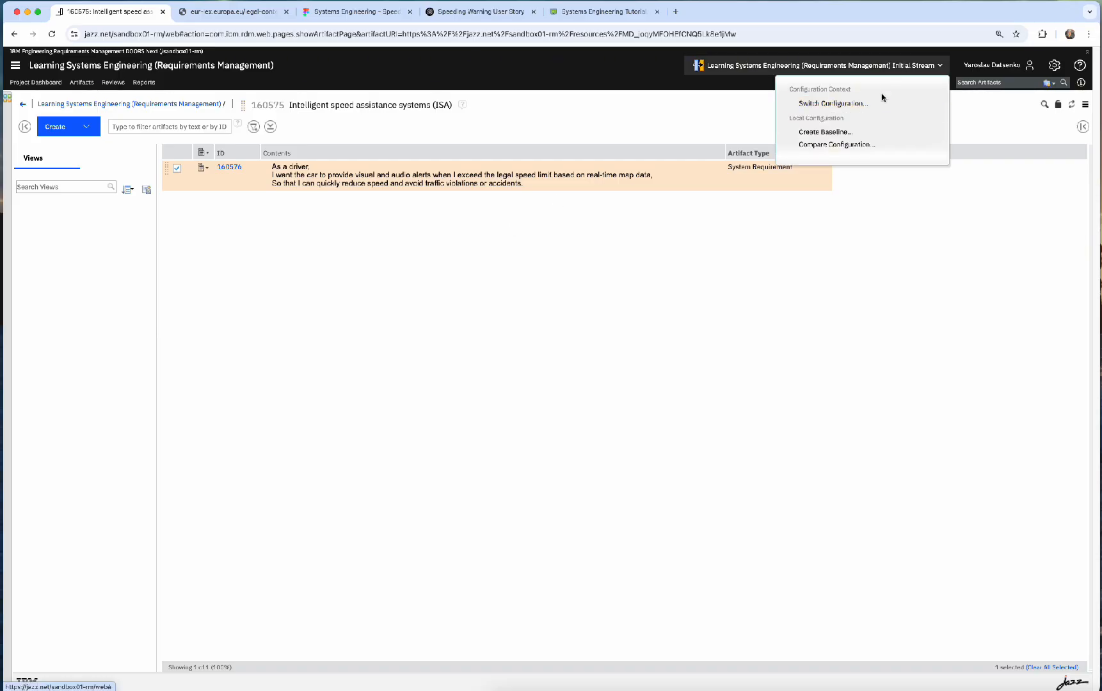
left_click(844, 300)
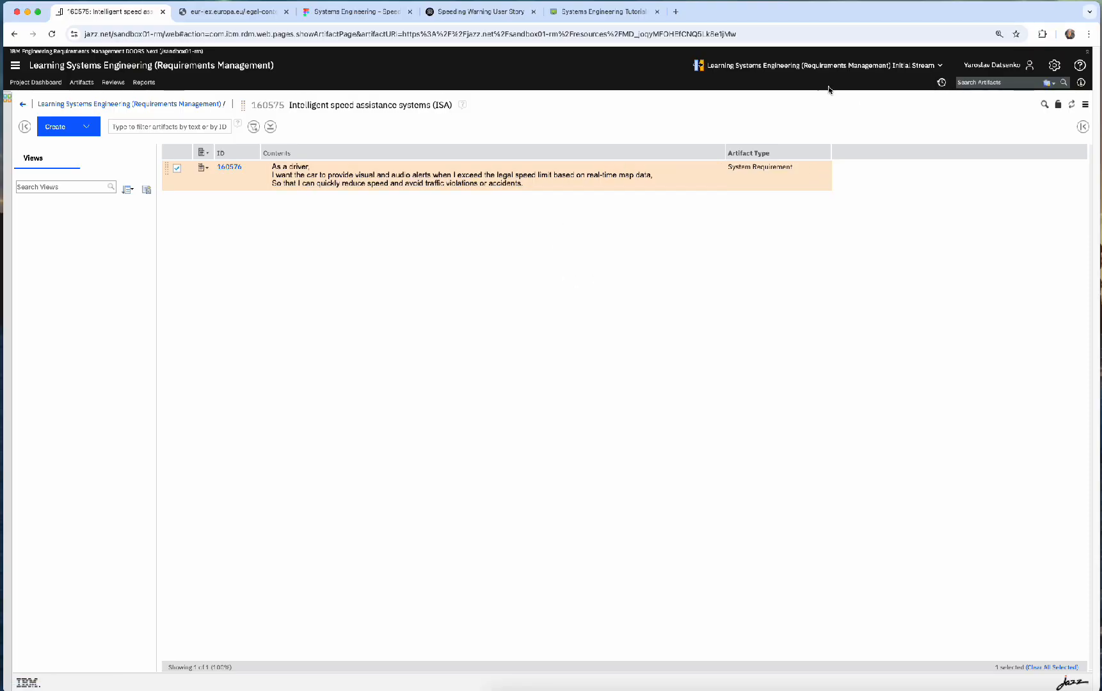
left_click(814, 69)
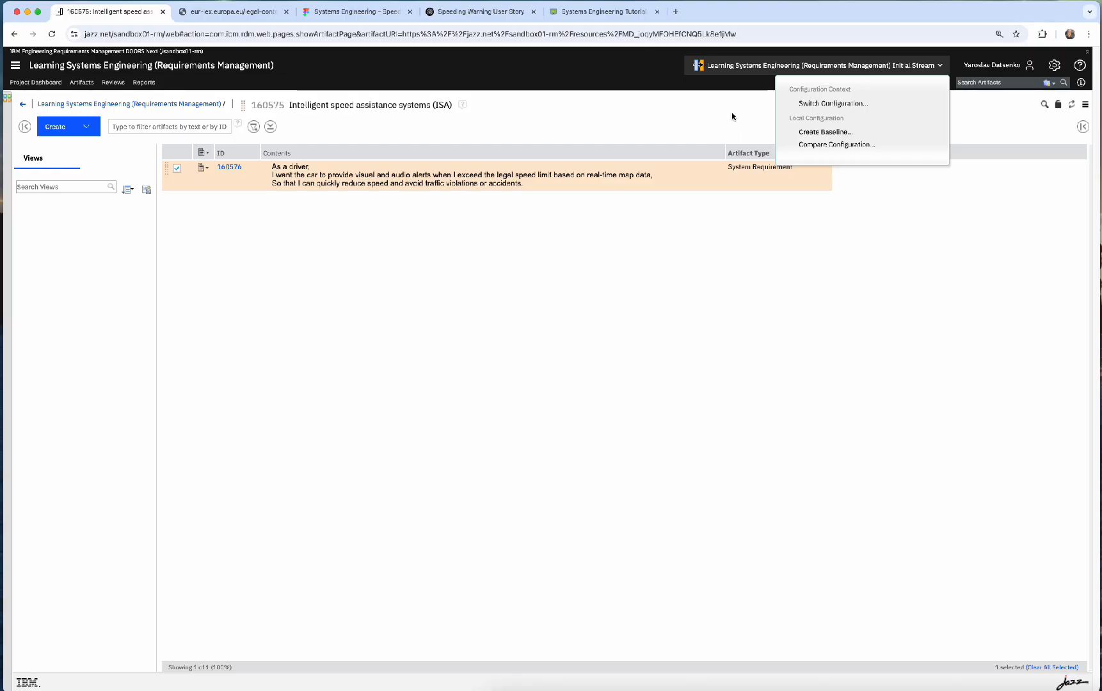
left_click(629, 289)
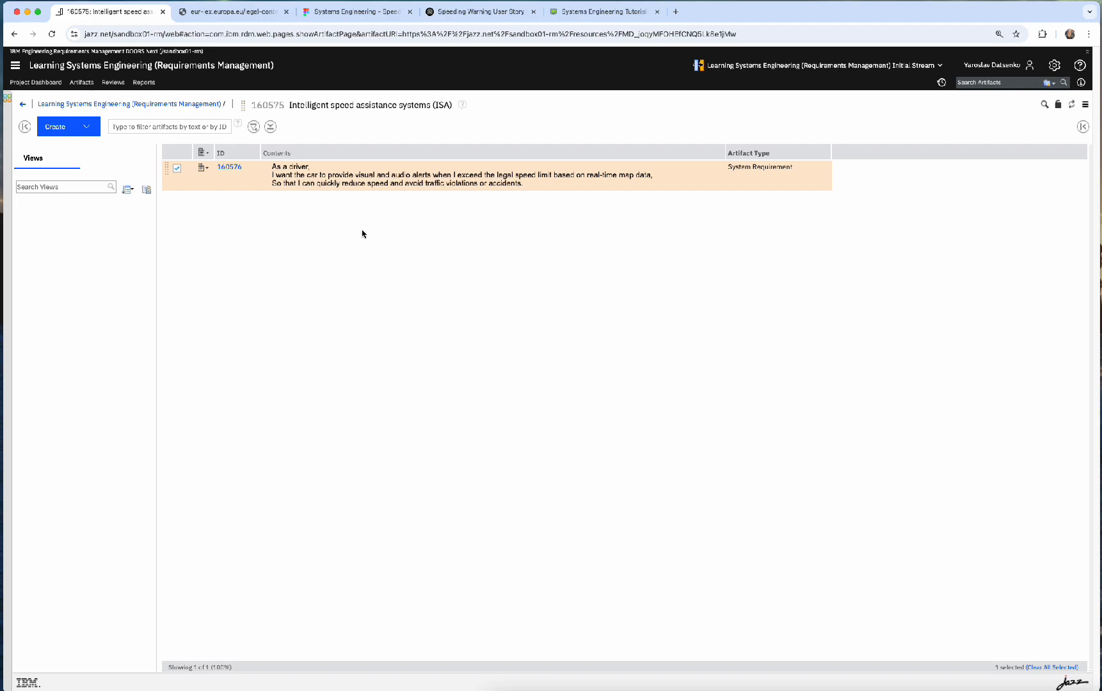
Step: Copy the five acceptance criteria from the Coda User story page and paste them as plain text into a new row below the user story
left_click(592, 15)
left_click_drag(682, 362, 402, 293)
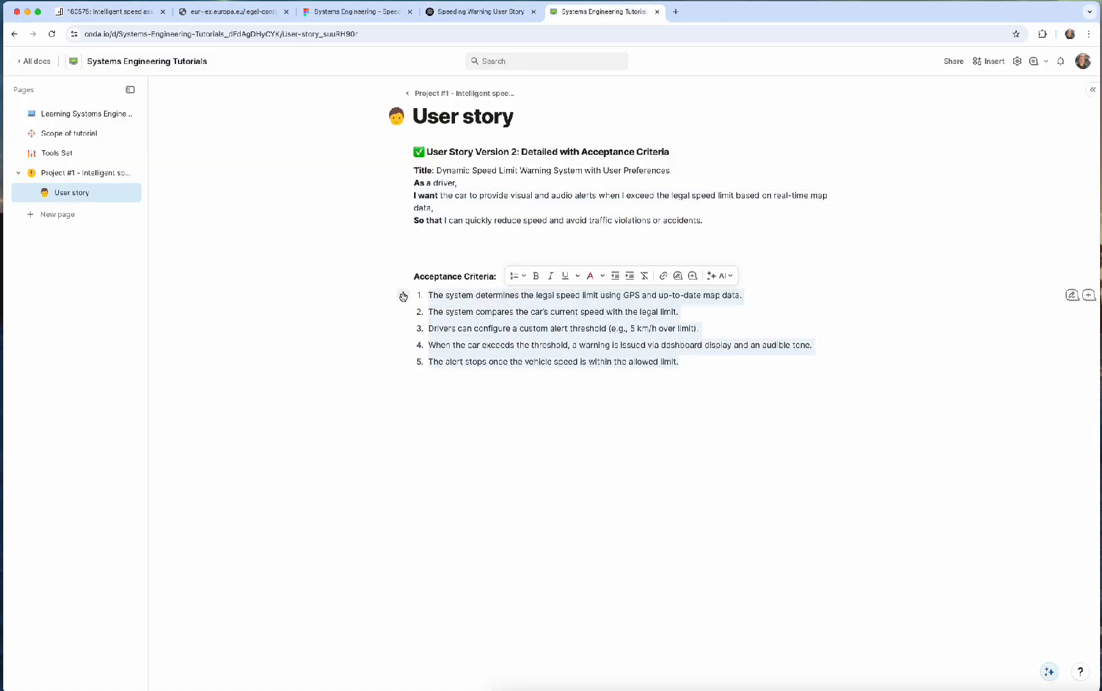
left_click(125, 13)
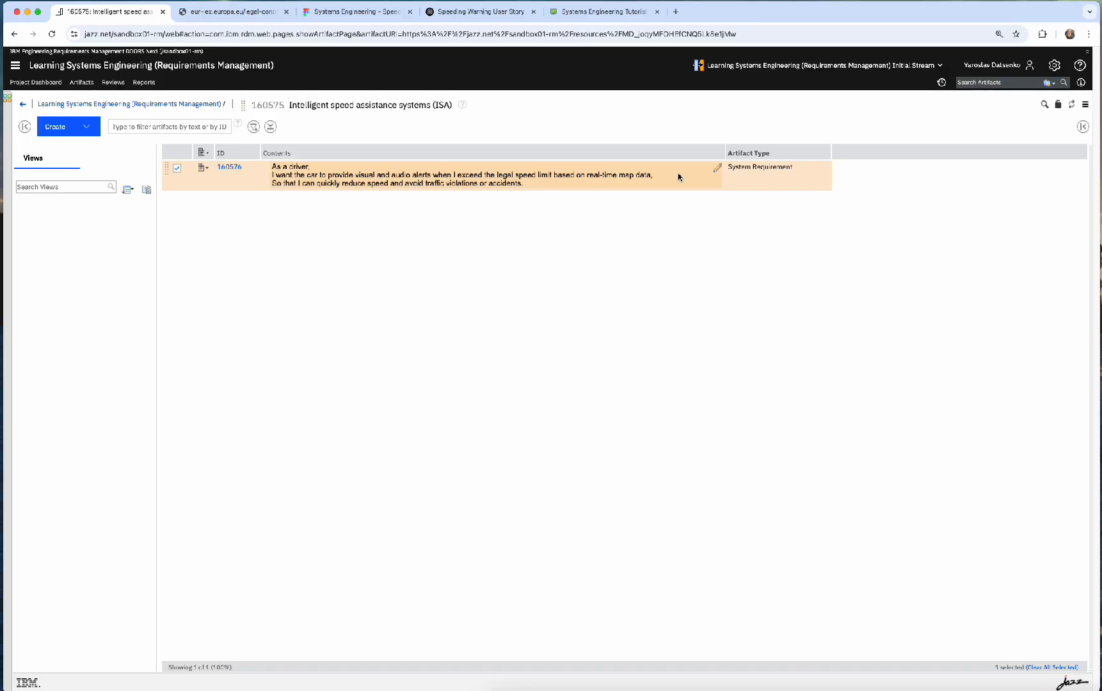
key("Return")
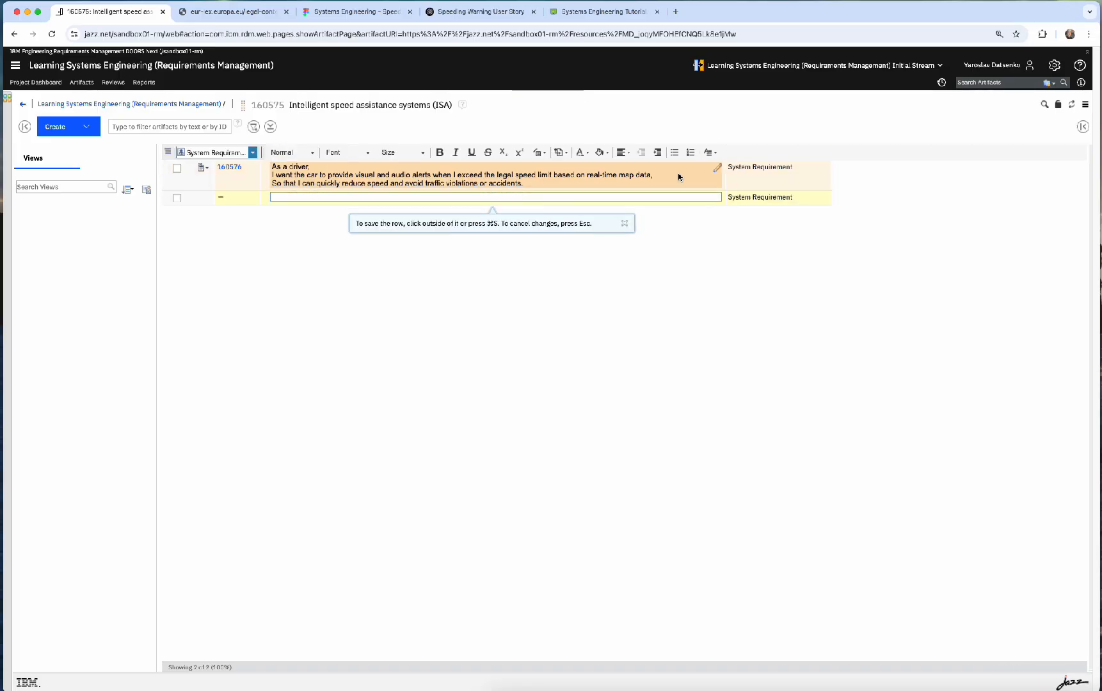
key("super+v")
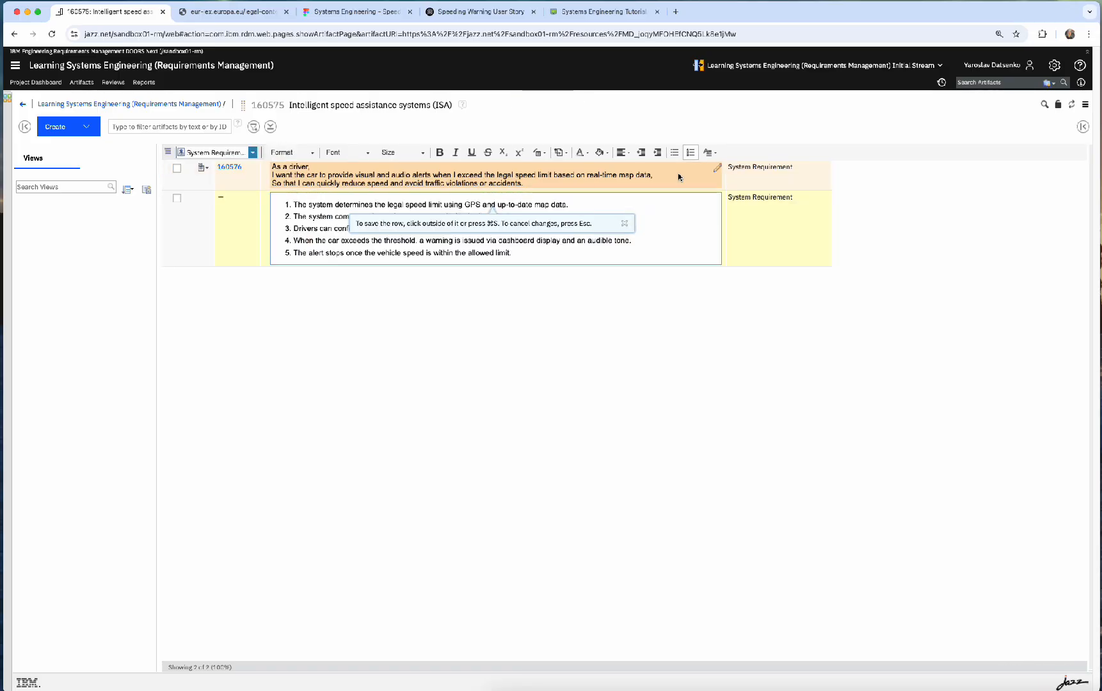
key("super+z")
key("super+v")
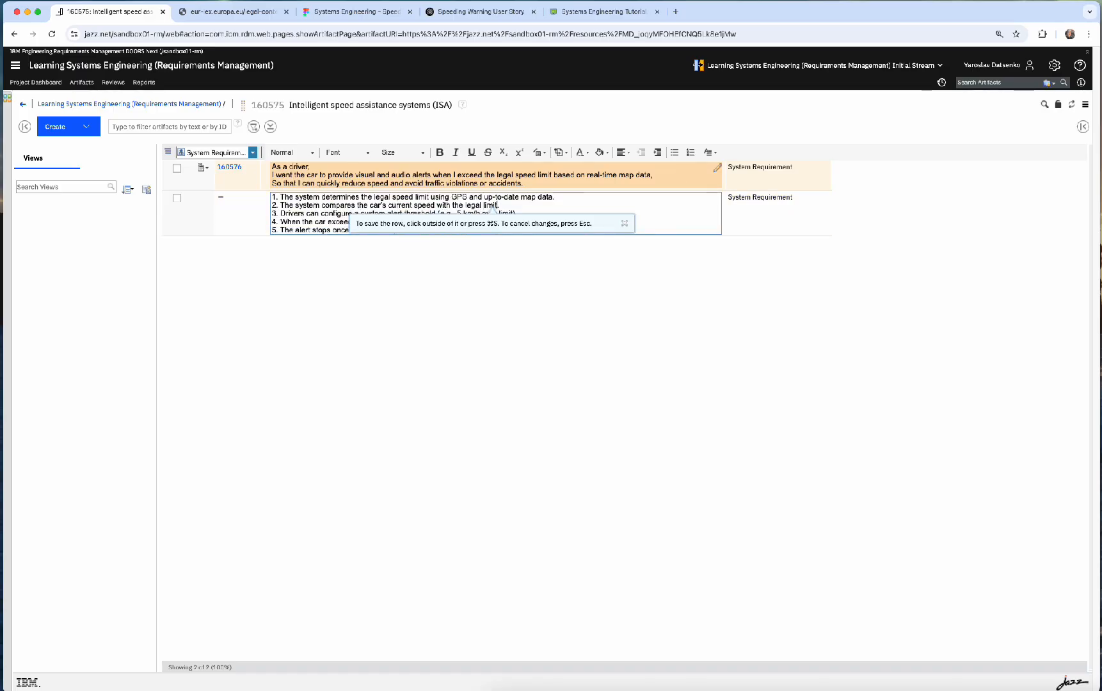
Step: Move criteria 2 to 5 out of the new row, leaving "The system determines the legal speed limit using GPS and up-to-date map data." without its number, and save it
key("shift+Down")
key("shift+Down")
key("shift+Down")
key("shift+Down")
key("super+c")
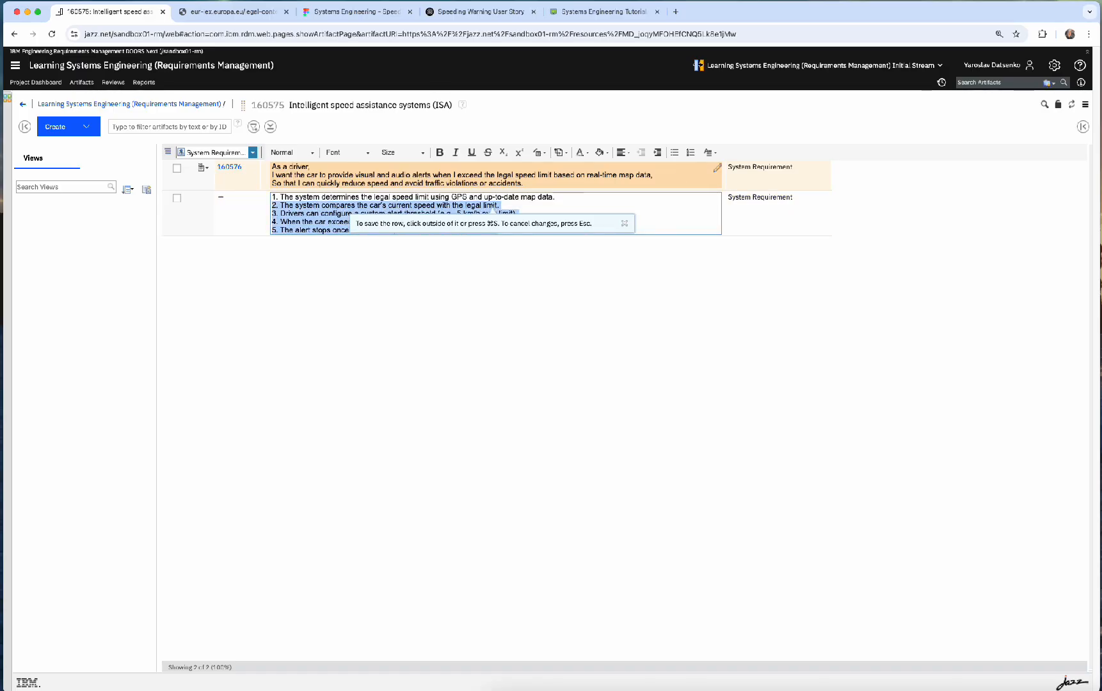
key("Delete")
key("Up")
key("Delete")
key("Delete")
key("Delete")
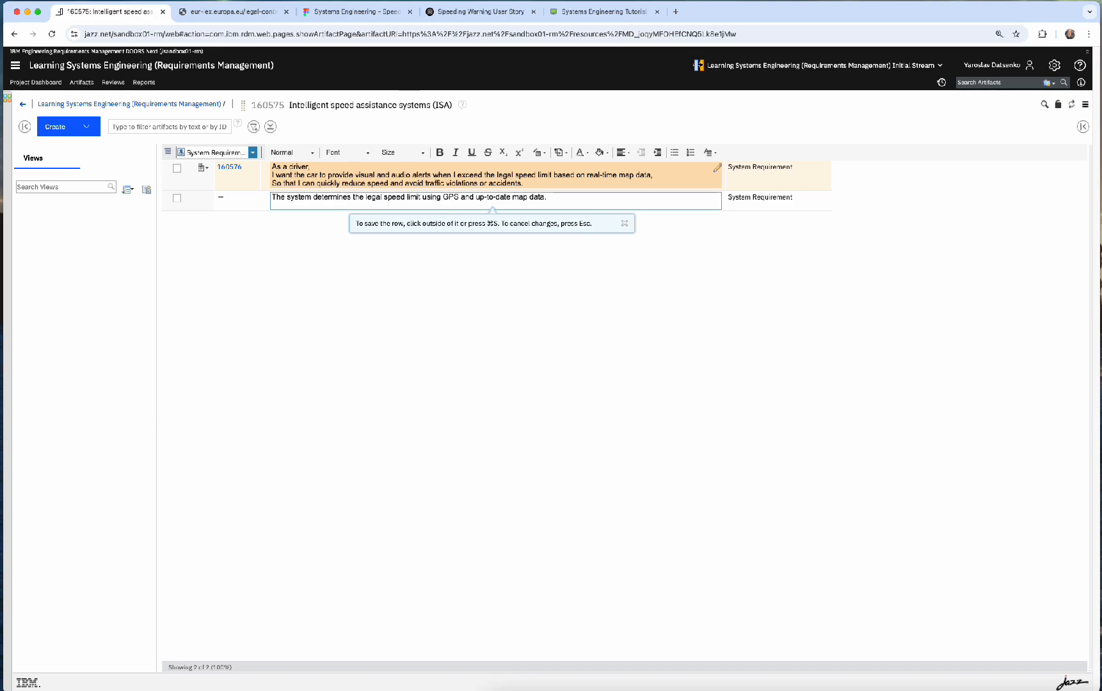
key("BackSpace")
key("super+s")
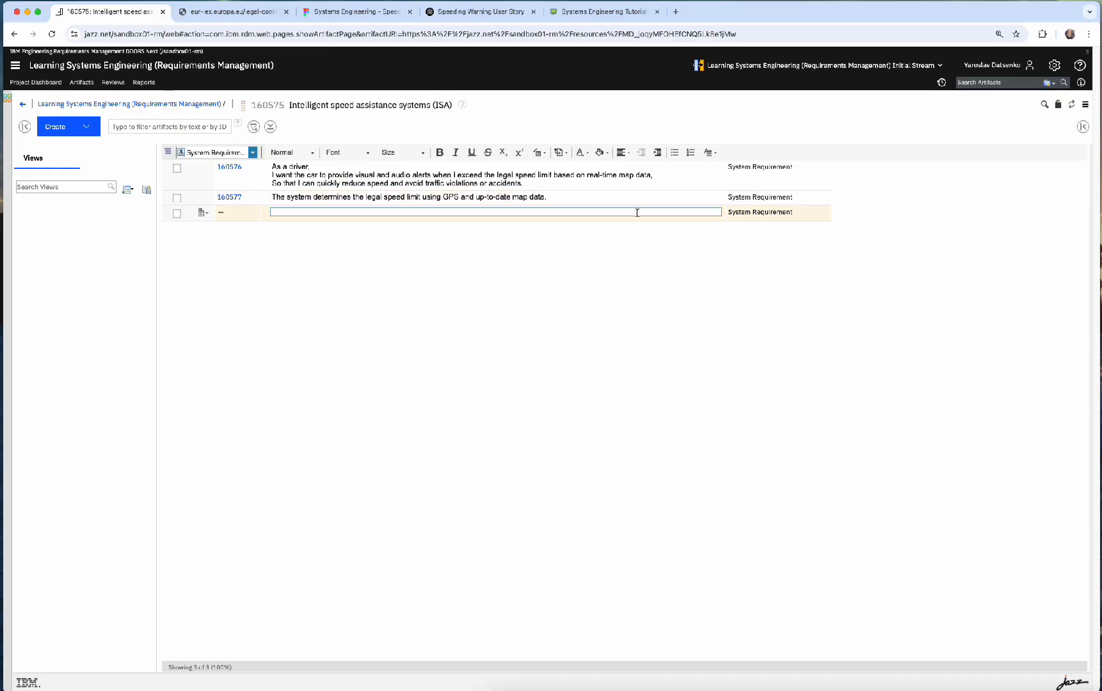
Step: Add "The system compares the car's current speed with the legal limit." as the next requirement, cutting the remaining criteria and the number, and save it
key("super+v")
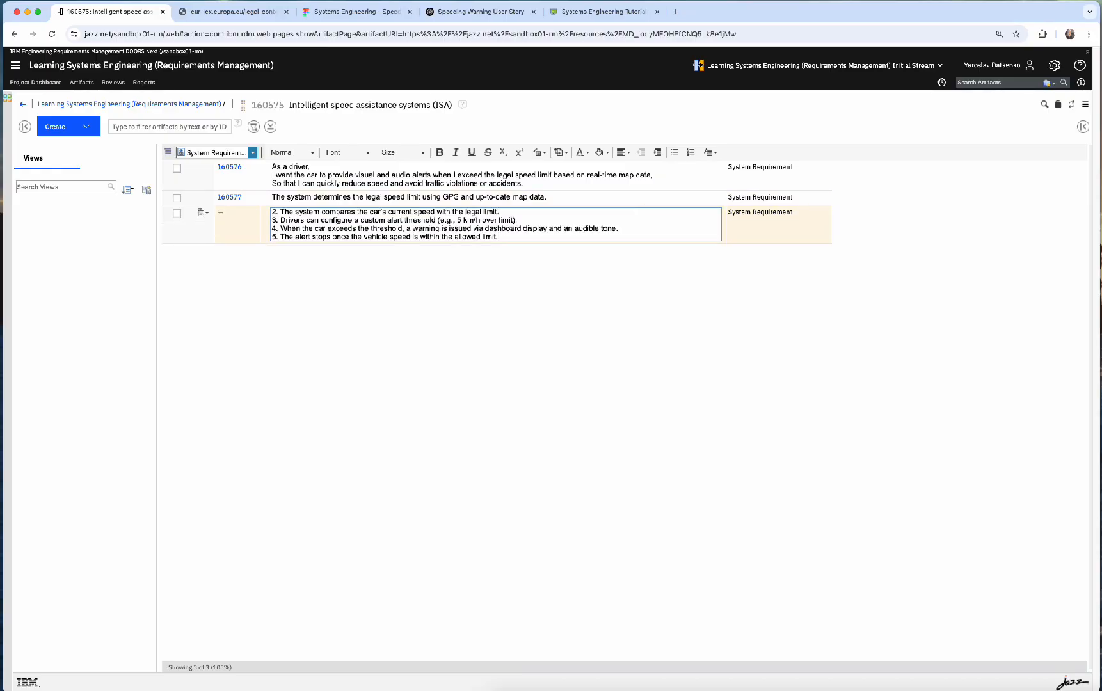
left_click_drag(274, 220, 499, 237)
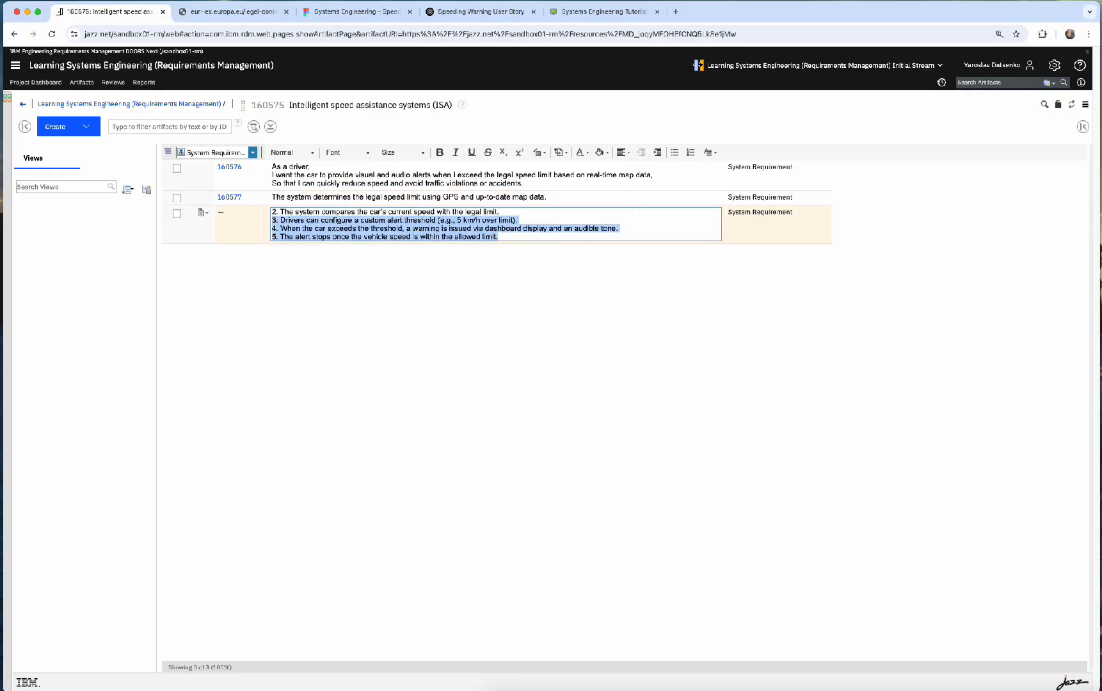
key("super+x")
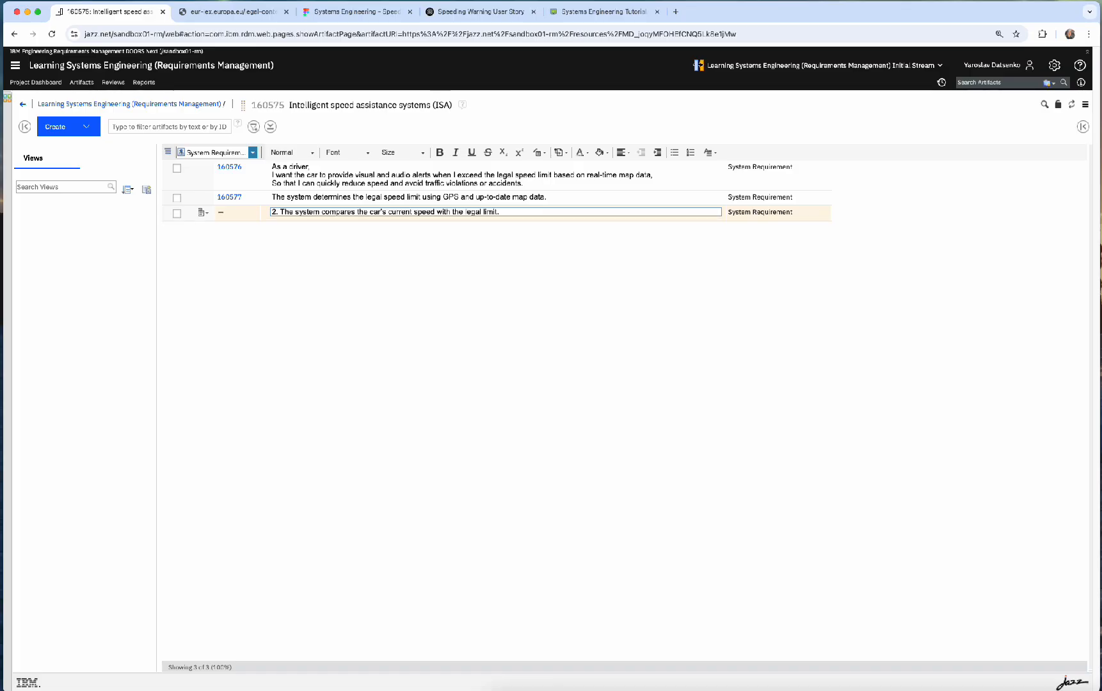
key("Delete")
key("Delete")
key("Delete")
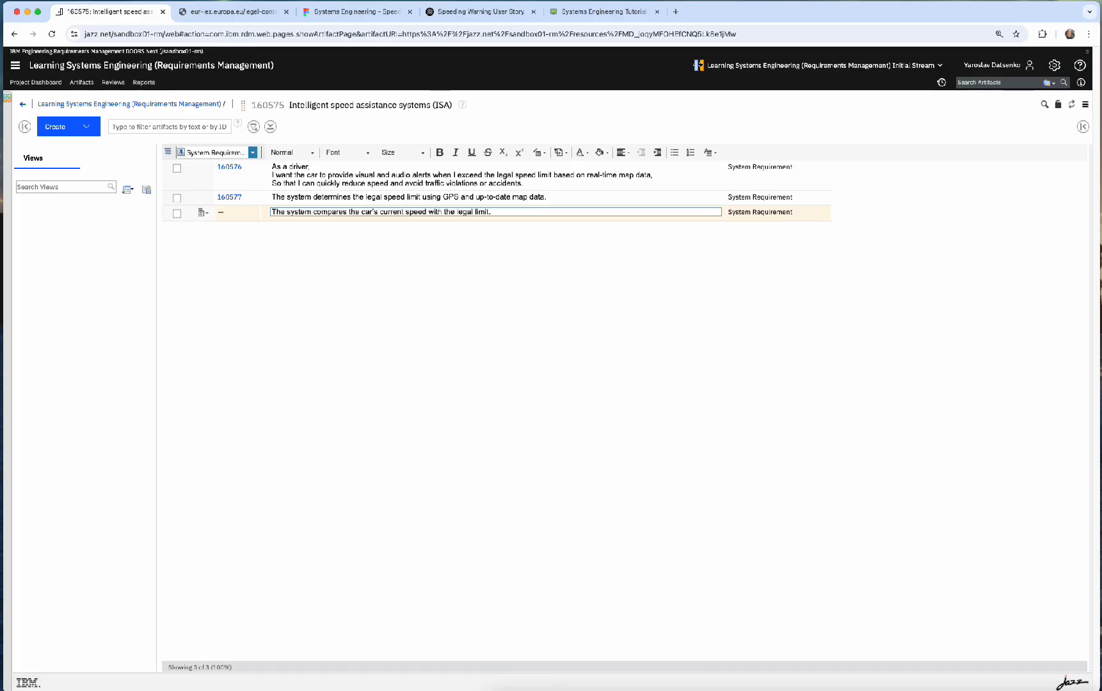
key("ctrl+Return")
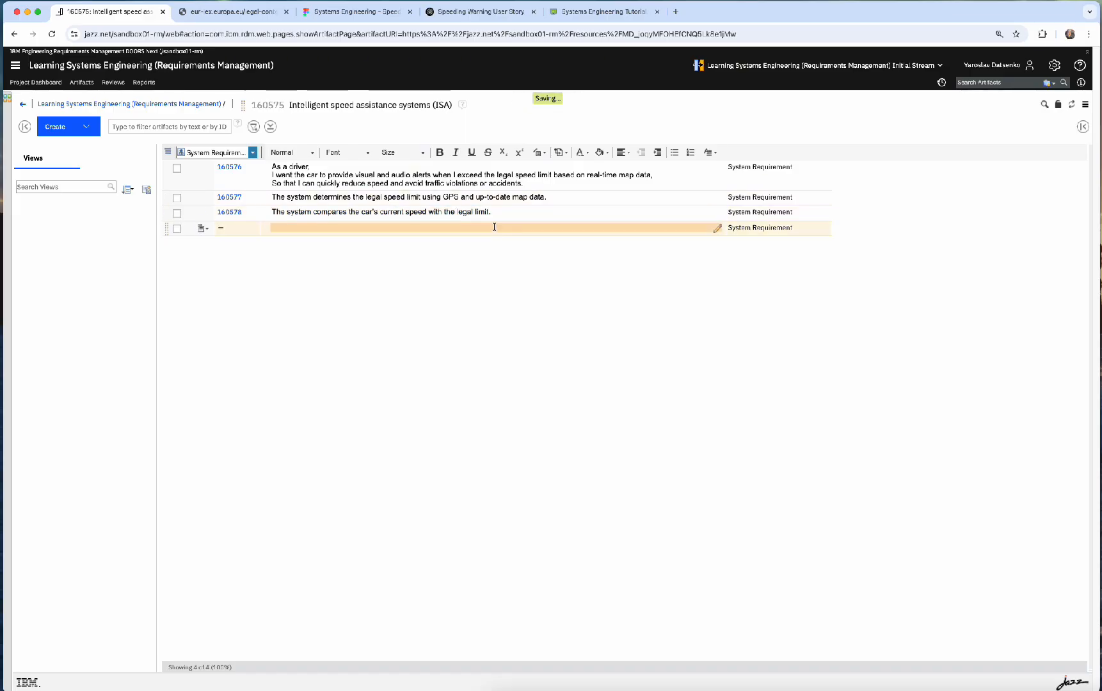
Step: Add "Drivers can configure a custom alert threshold (e.g., 5 km/h over limit)." as the next requirement, without its number or the remaining criteria, and save it
left_click(709, 229)
key("super+v")
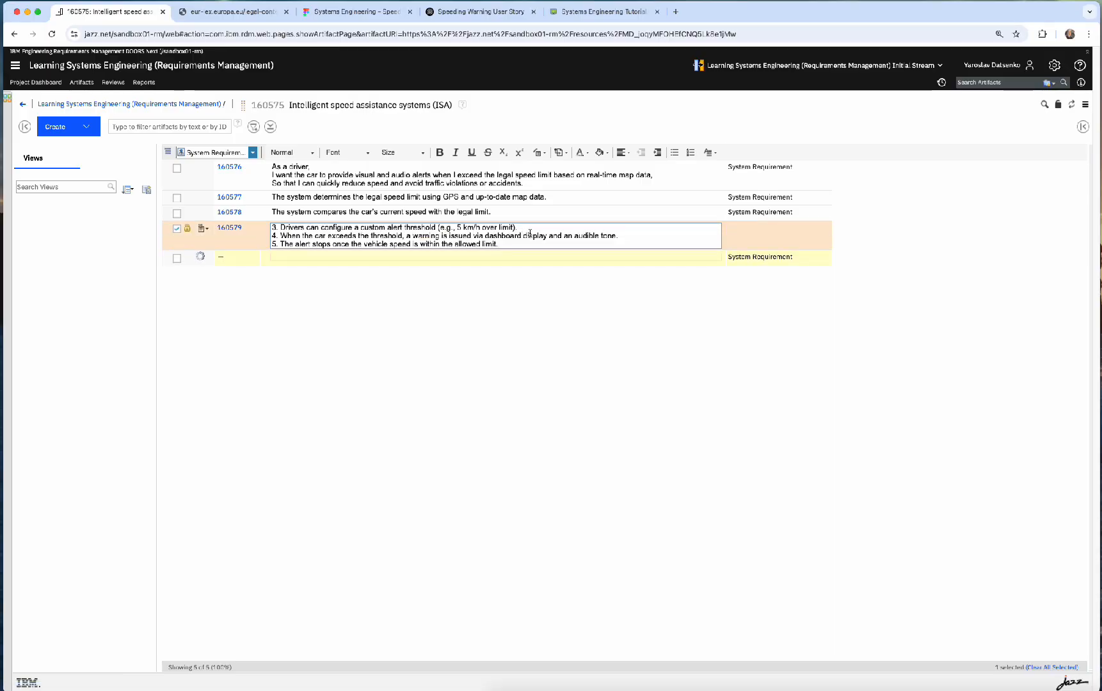
left_click_drag(514, 247, 272, 239)
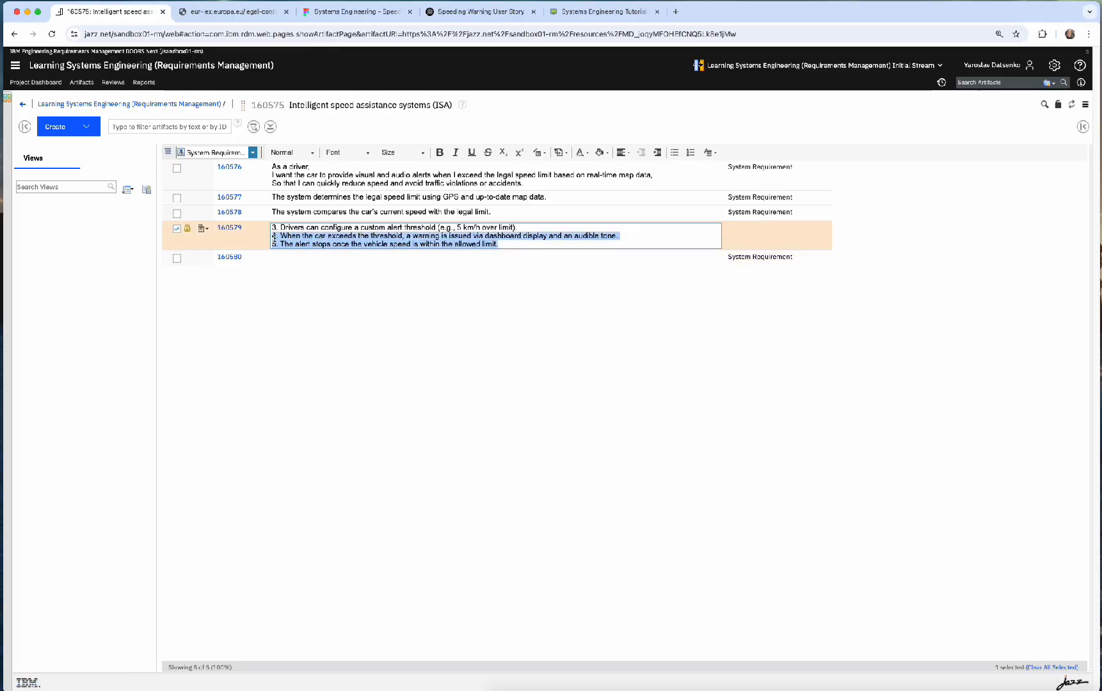
key("BackSpace")
key("BackSpace")
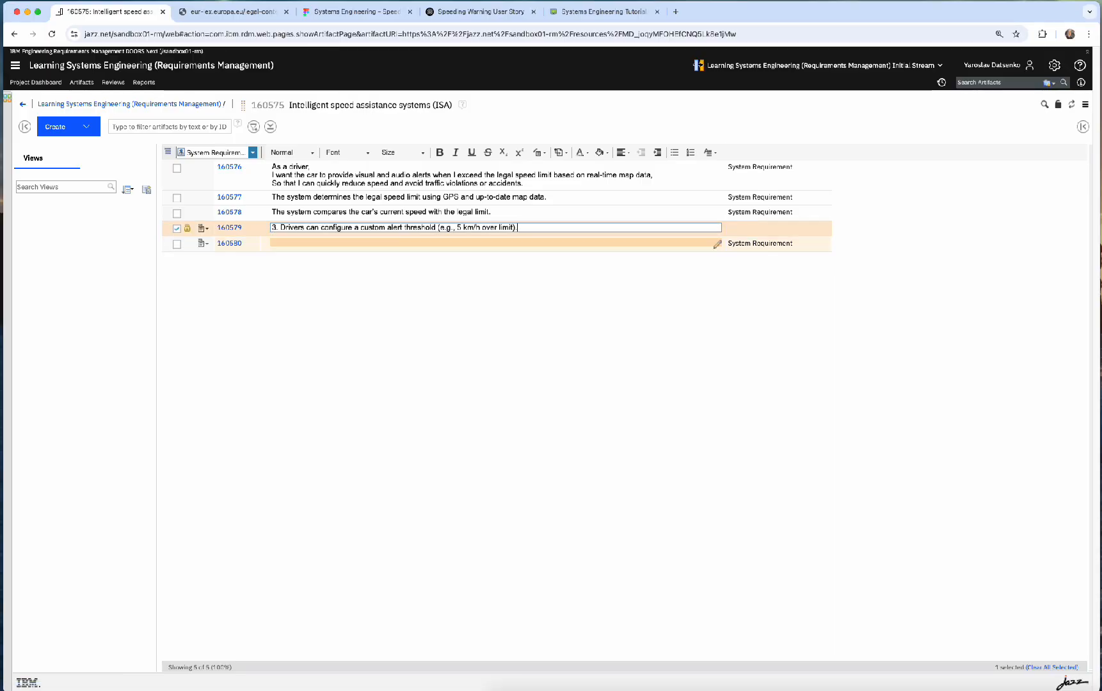
key("super+Left")
key("Delete")
key("Delete")
key("Delete")
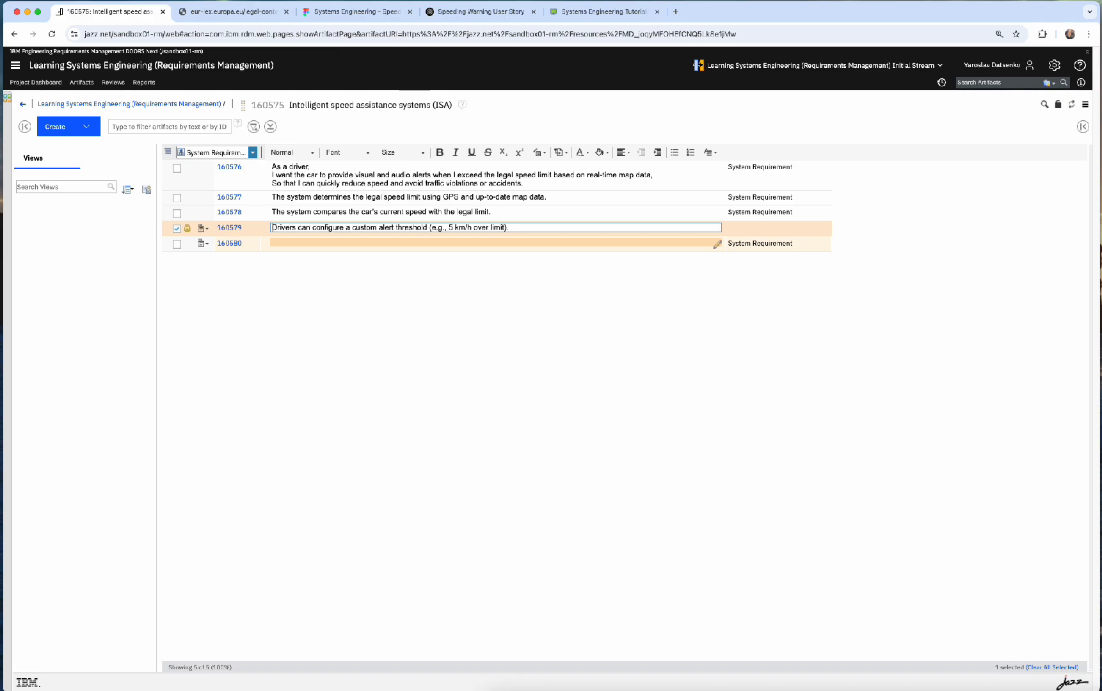
key("Return")
Step: Enter "When the car exceeds the threshold, a warning is issued via dashboard display and an audible tone." as the next requirement, cutting the last criterion and the number
key("super+v")
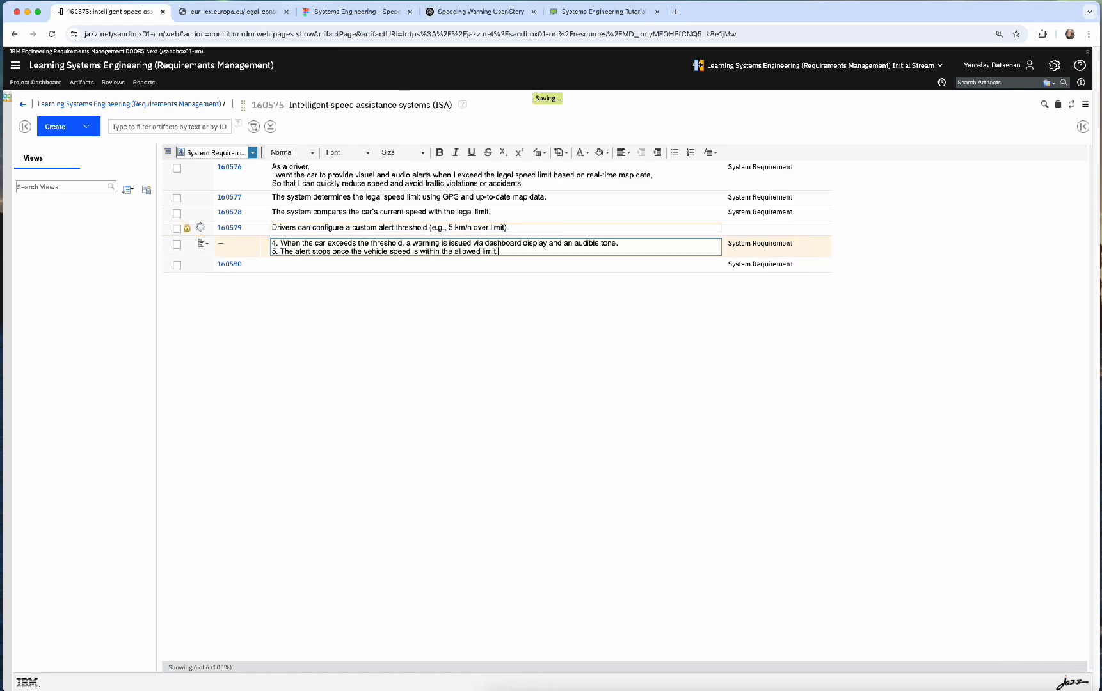
key("super+shift+Left")
key("super+x")
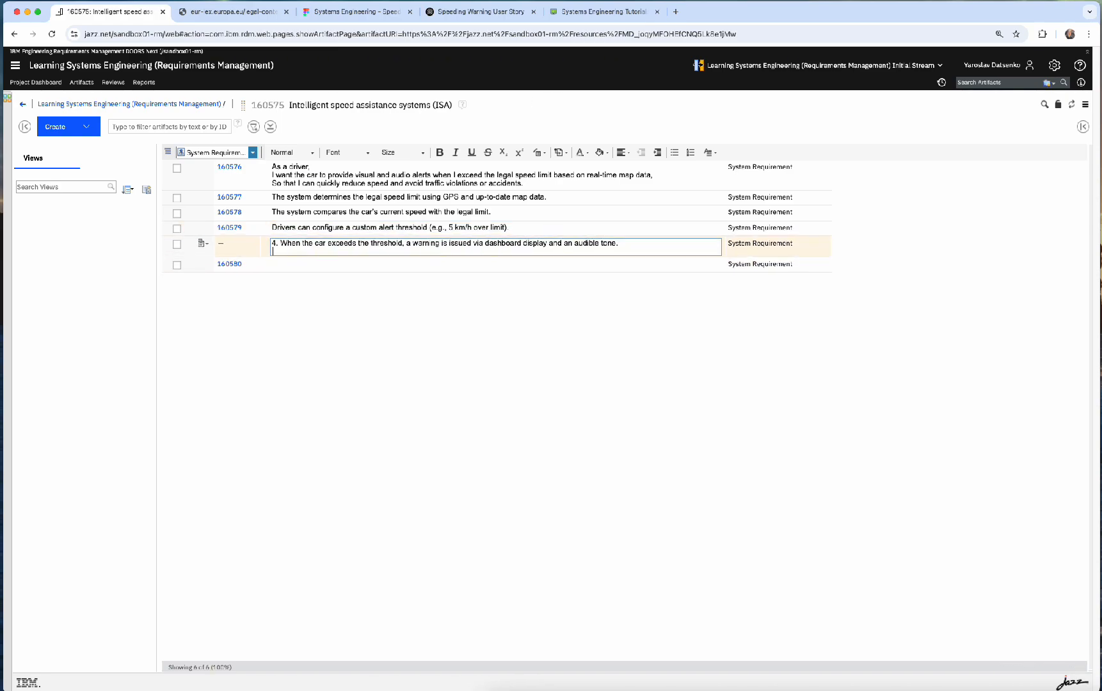
key("BackSpace")
key("Delete")
key("Delete")
key("Delete")
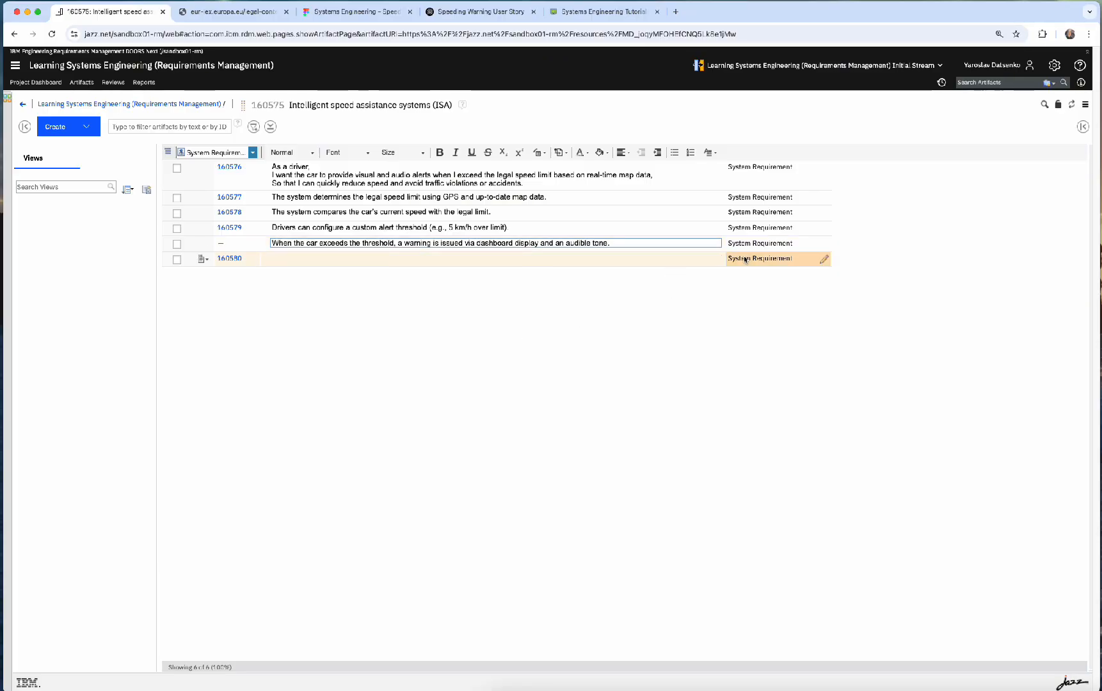
Step: Fill the empty last row with "The alert stops once the vehicle speed is within the allowed limit." without its number, and save it
left_click(718, 258)
key("super+v")
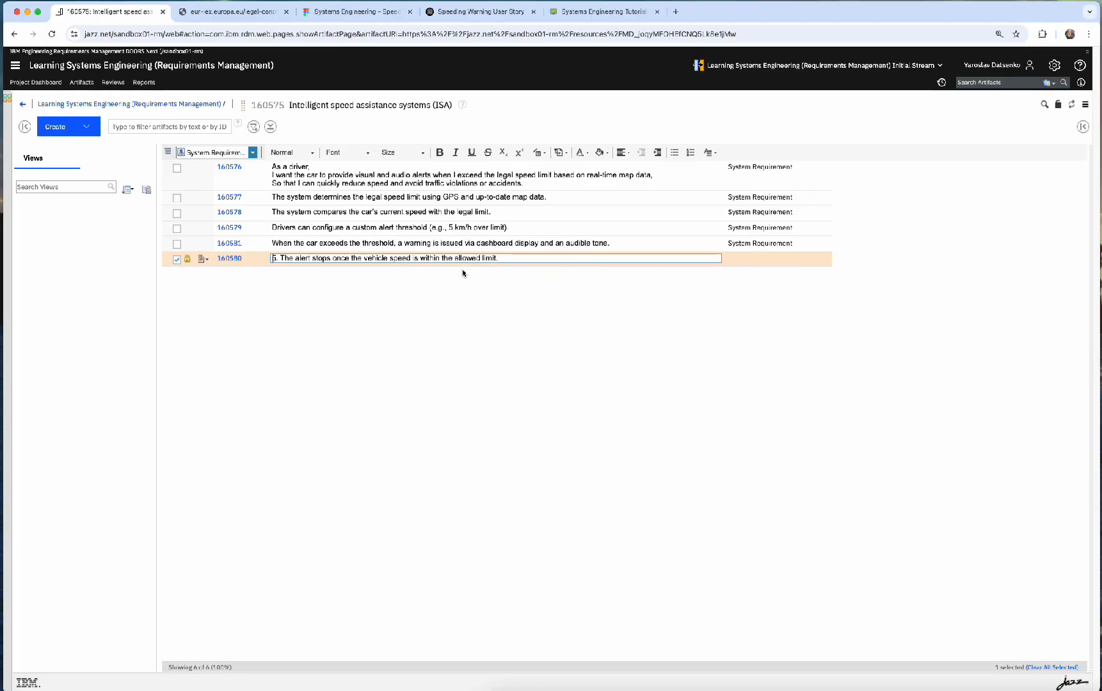
key("Delete")
key("Delete")
key("Delete")
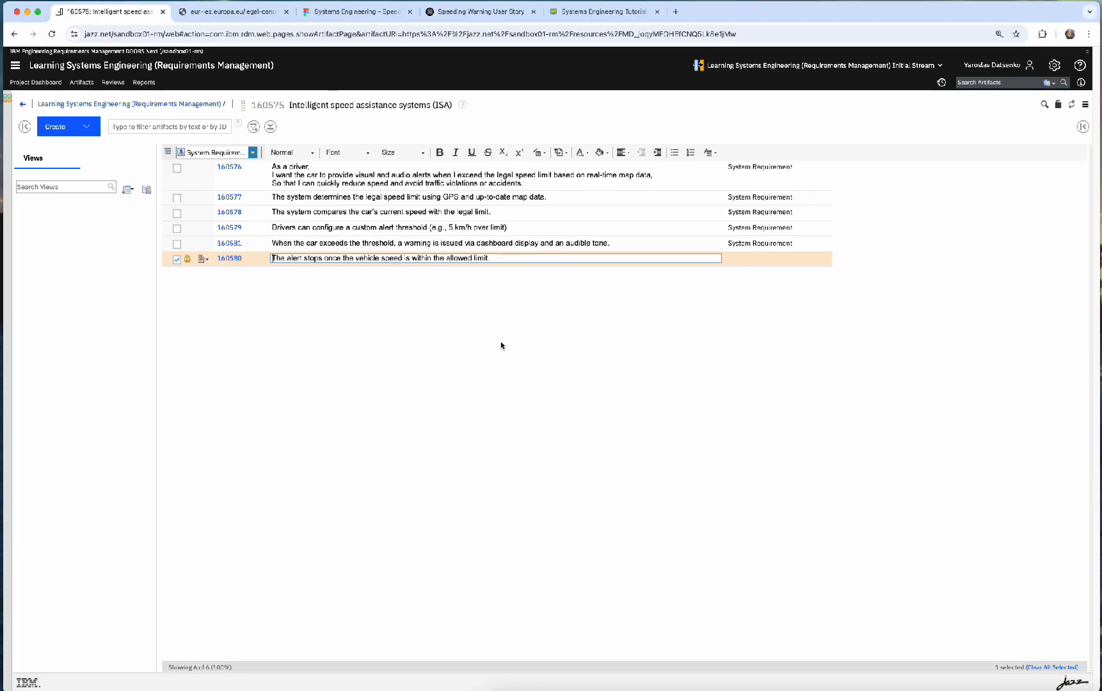
left_click(502, 346)
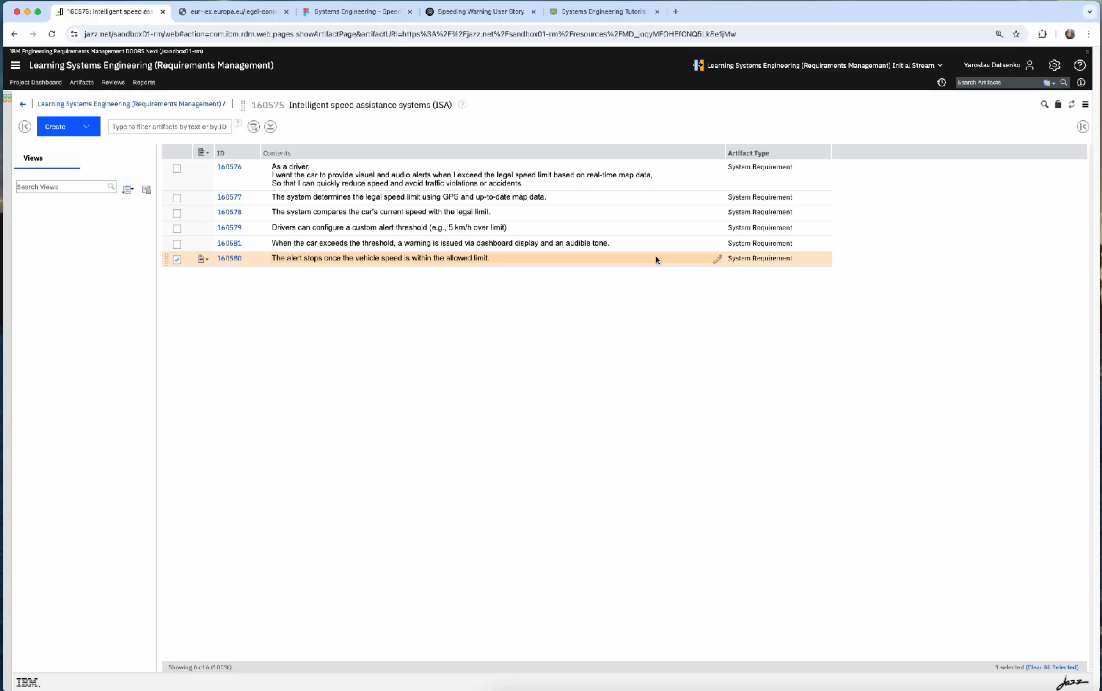
left_click(670, 200)
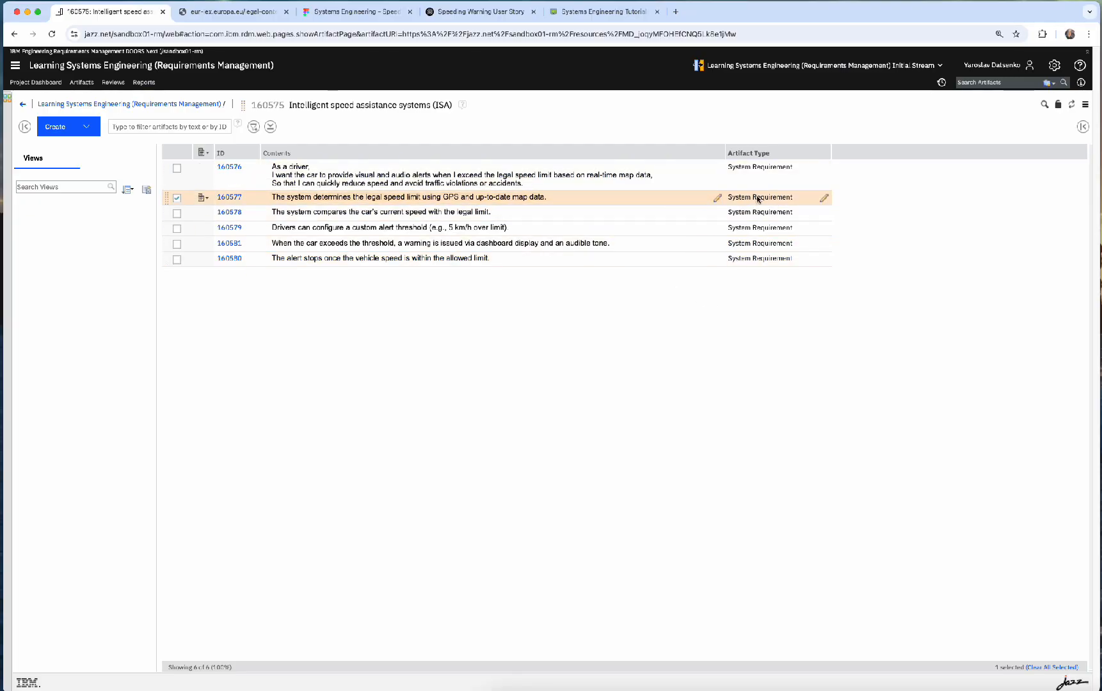
left_click(697, 171)
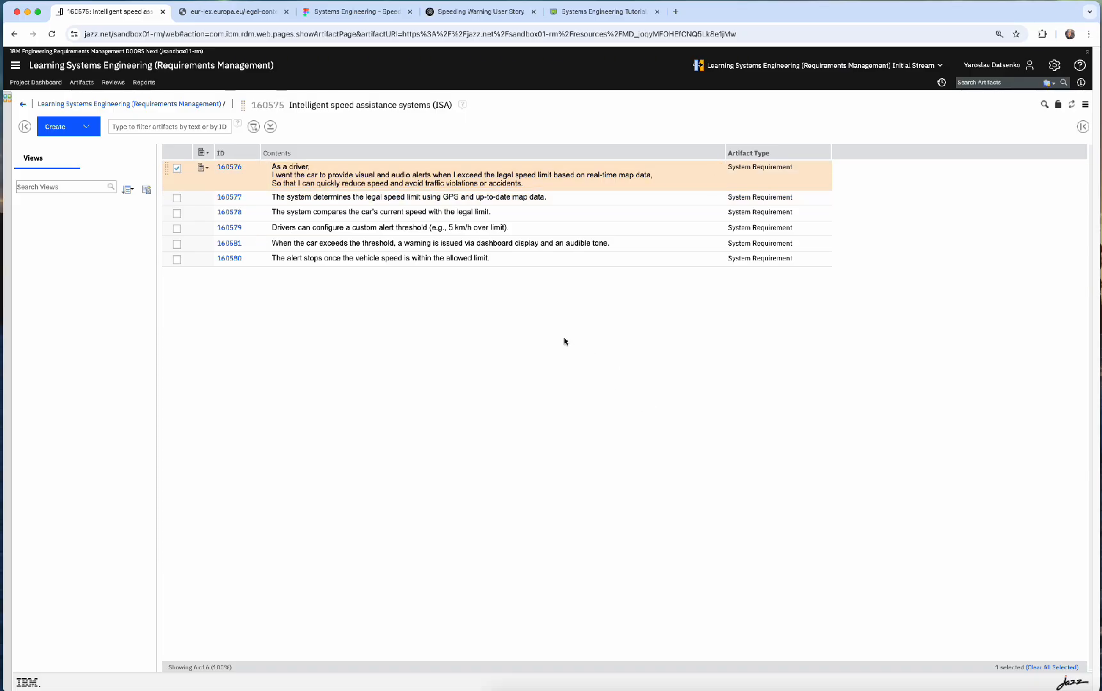
left_click(534, 258)
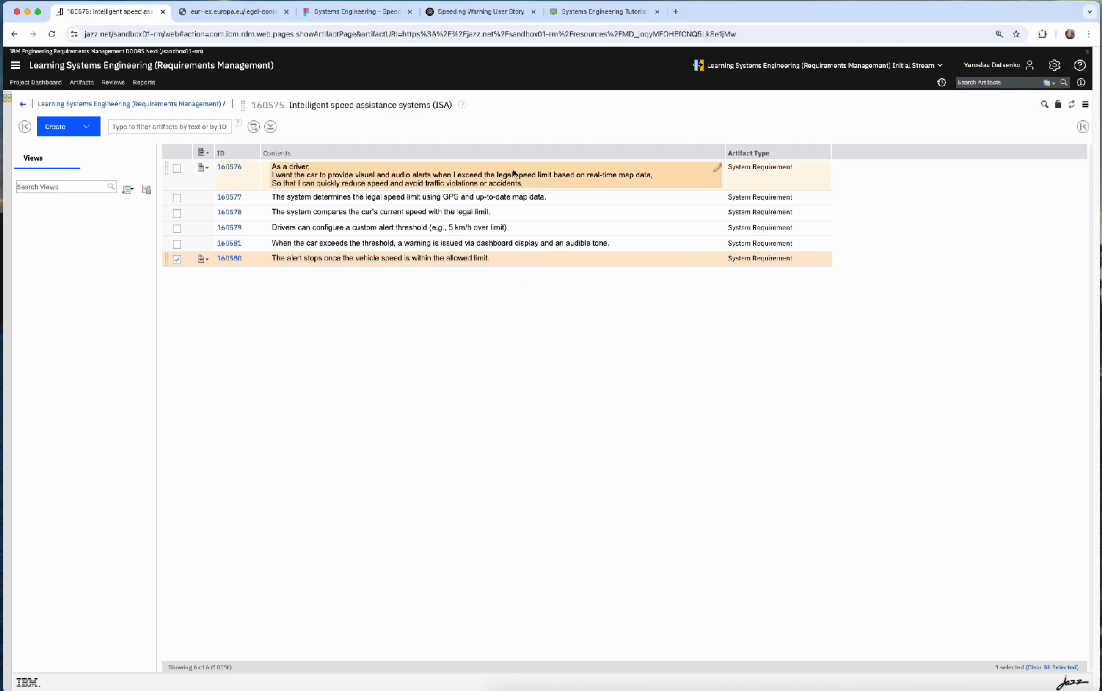
Step: Insert a new artifact before the "As a driver" user story with the text "User Strory" and save it
left_click(324, 178)
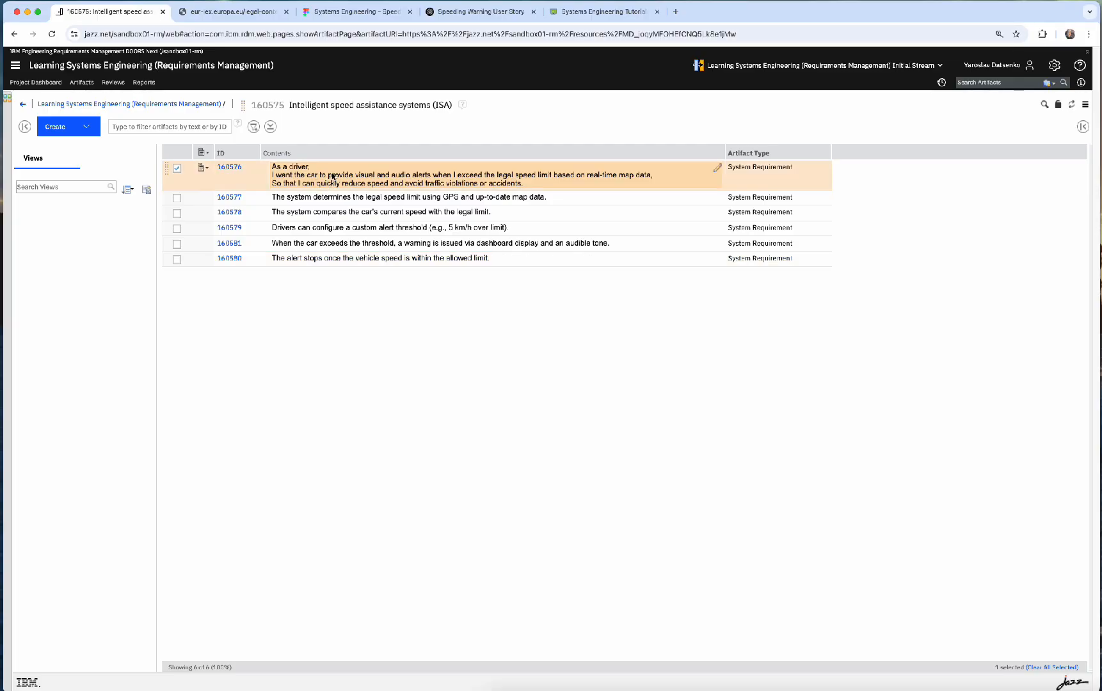
left_click(202, 168)
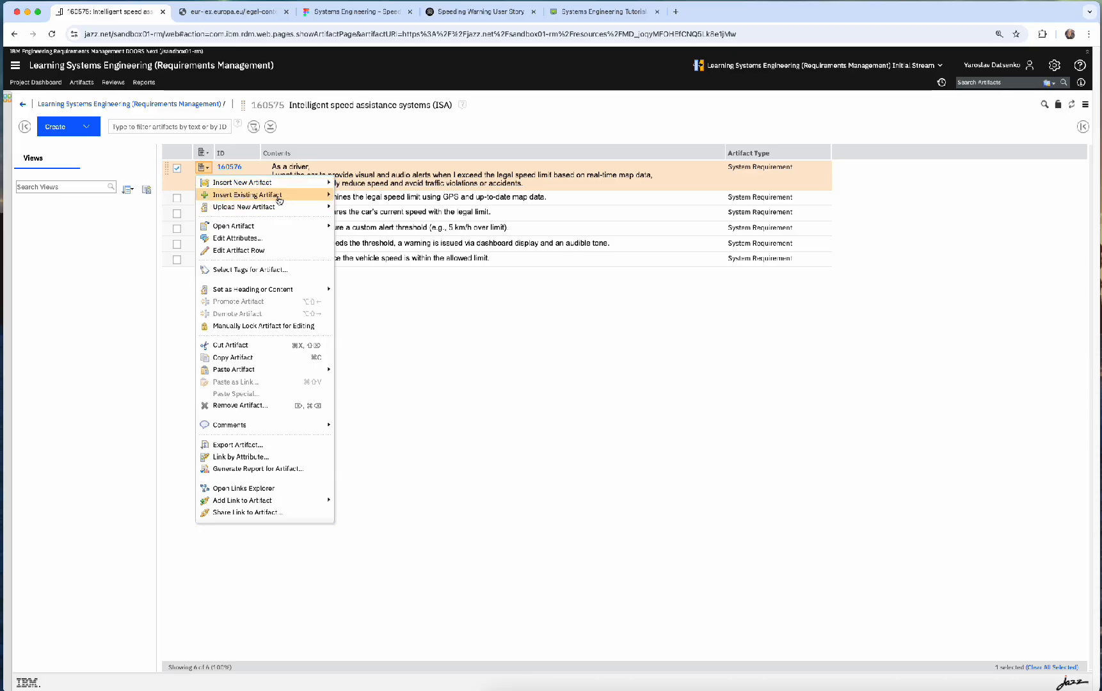
mouse_move(308, 187)
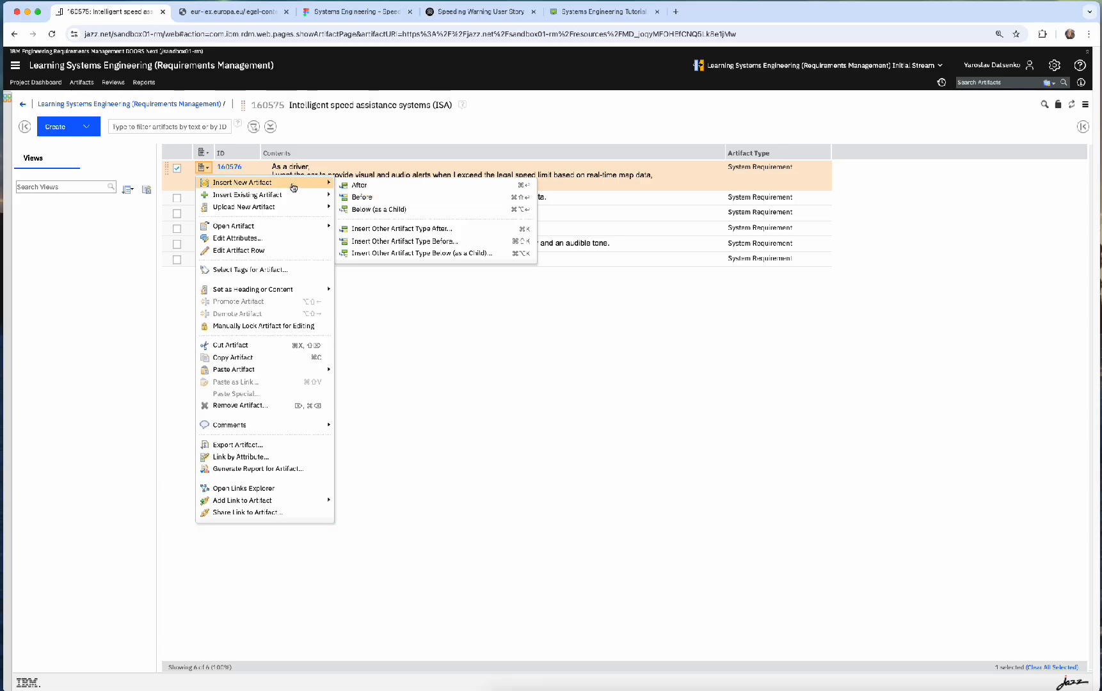
left_click(204, 171)
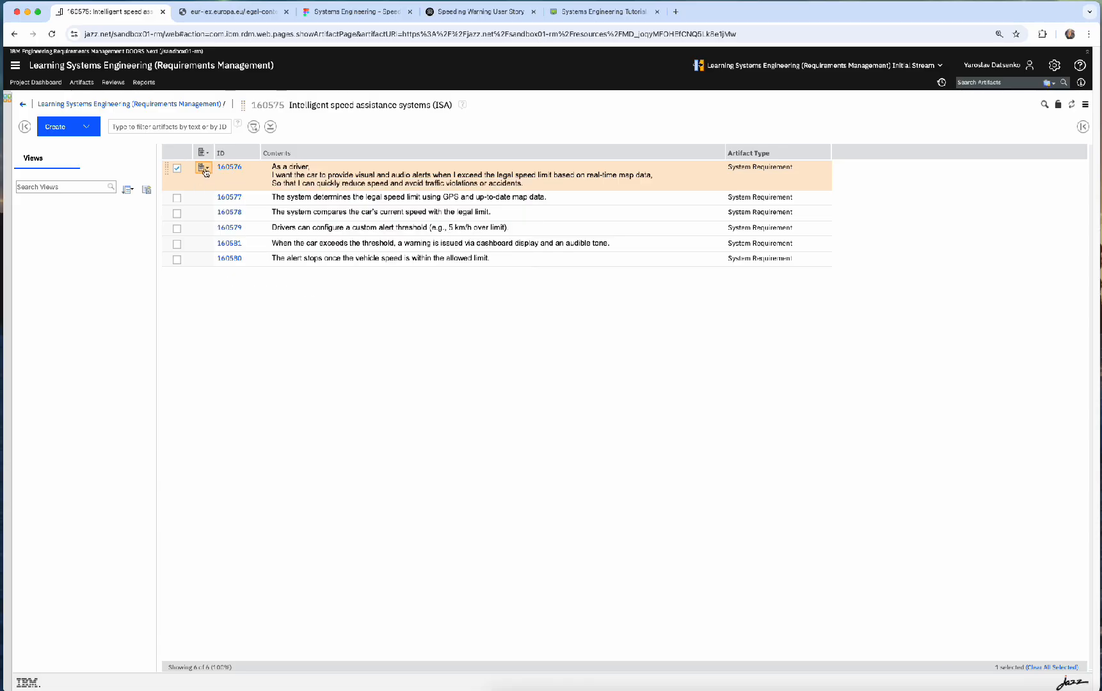
left_click(204, 171)
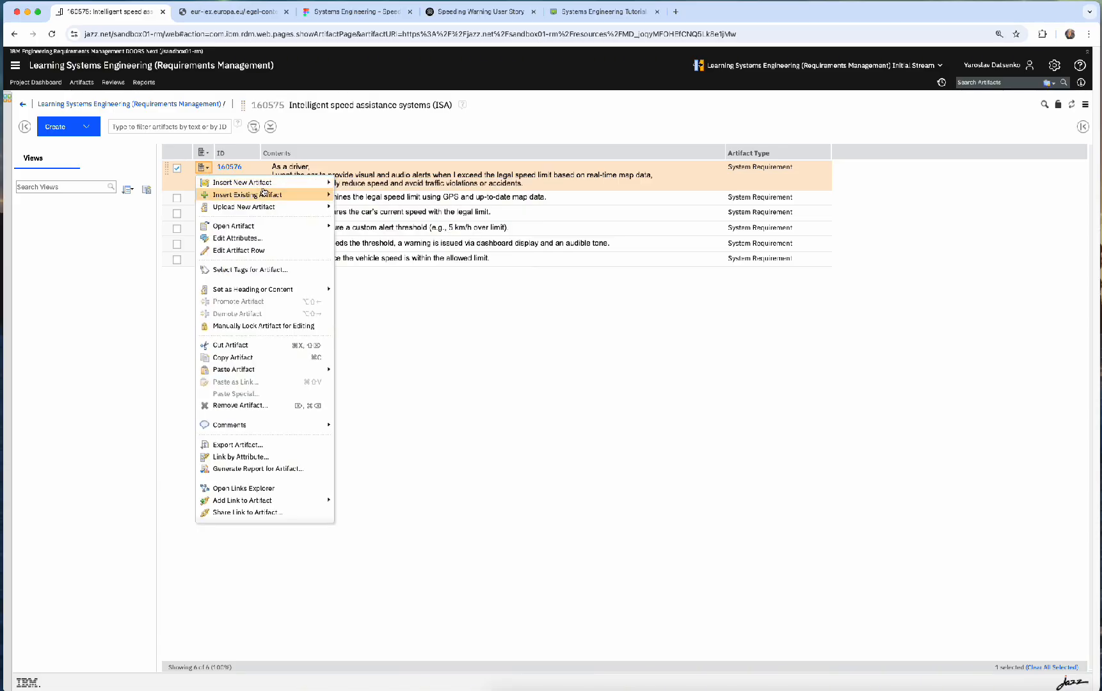
mouse_move(269, 186)
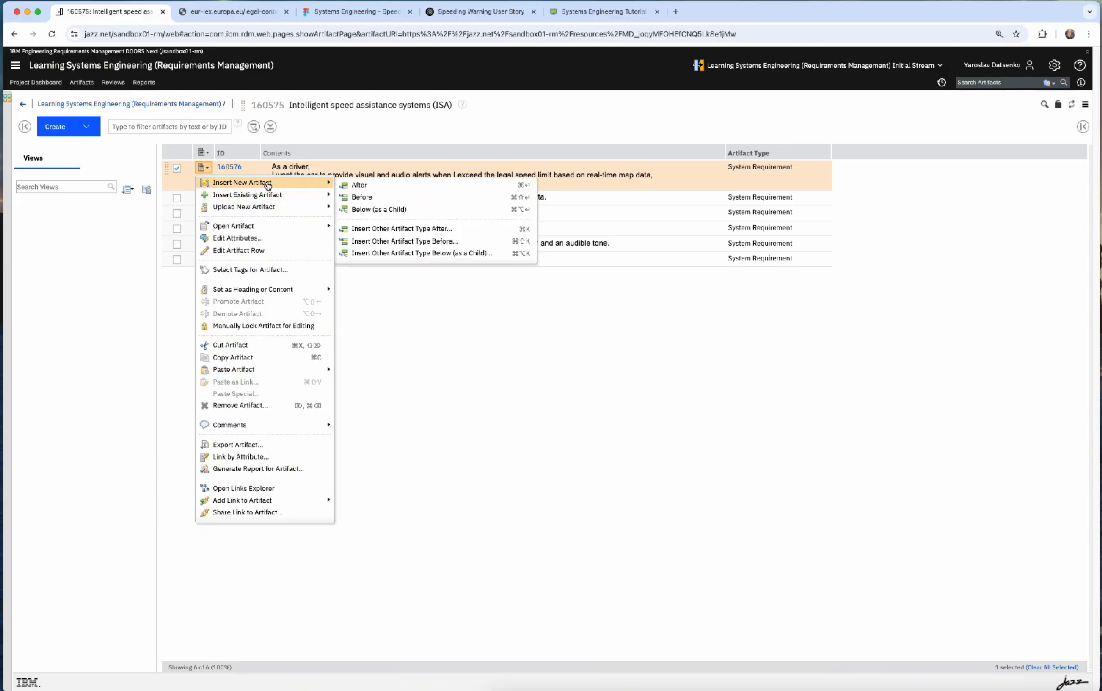
left_click(389, 203)
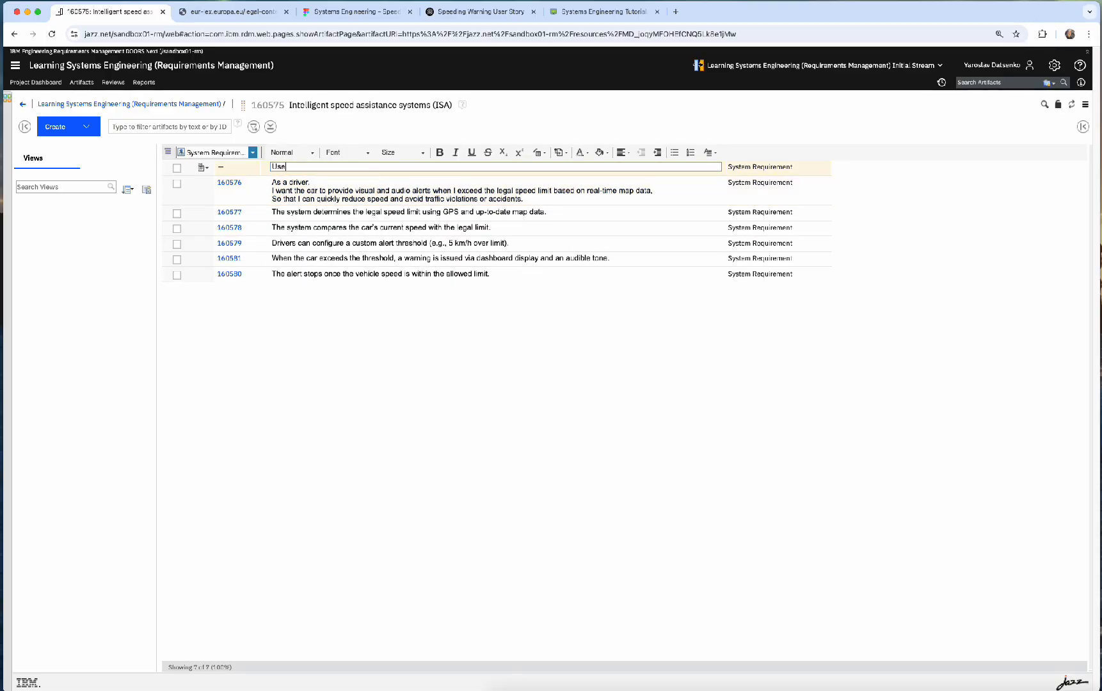
type("User Strory")
left_click(440, 404)
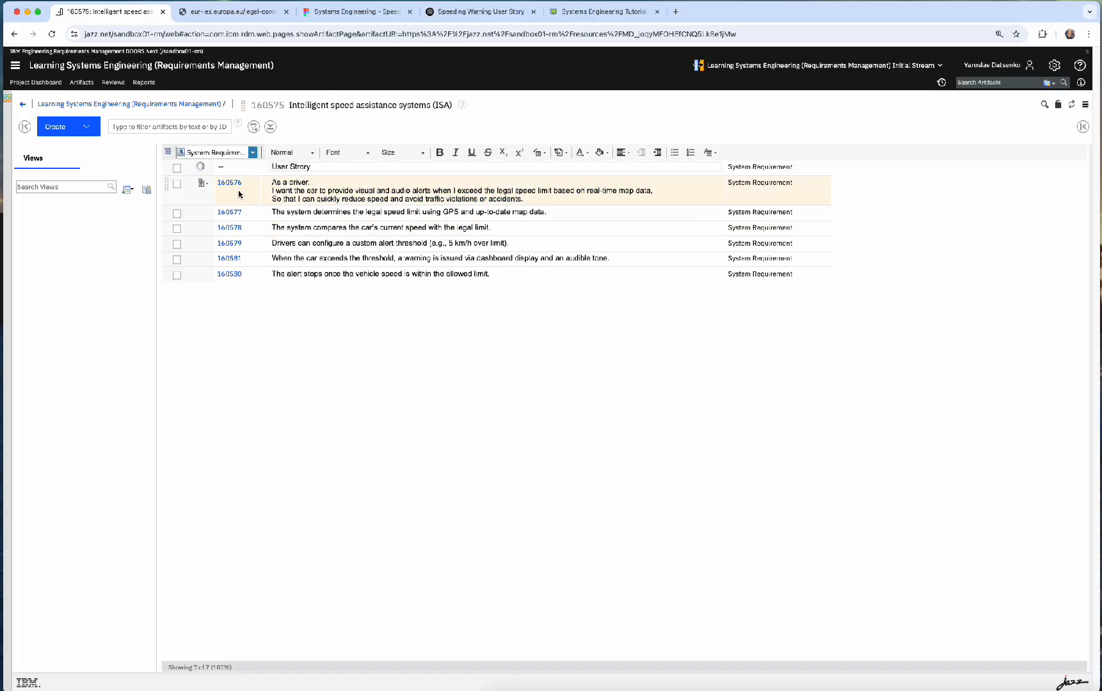
Step: Turn the "User Strory" row into a heading row with the artifact type Heading
left_click(203, 168)
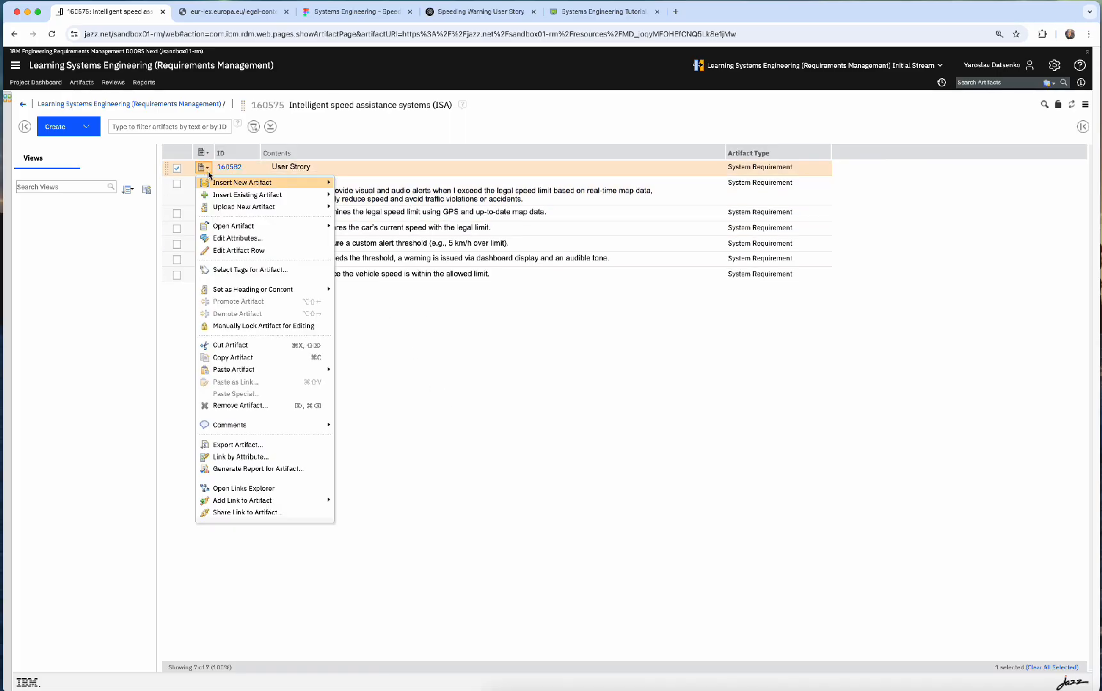
left_click(286, 292)
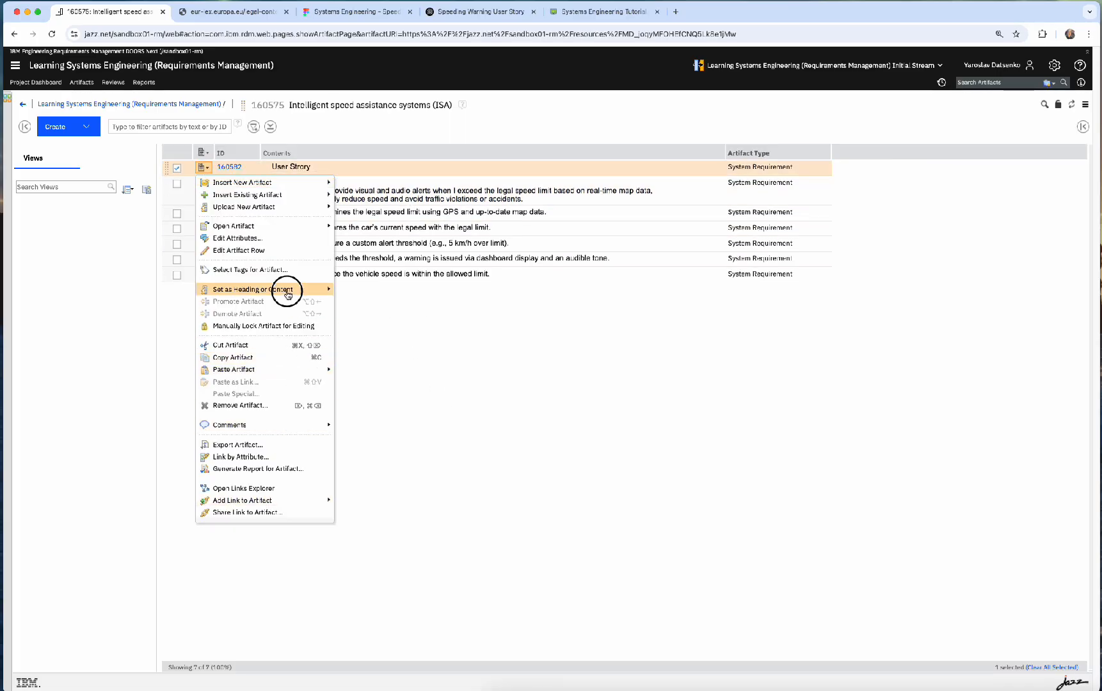
left_click(387, 331)
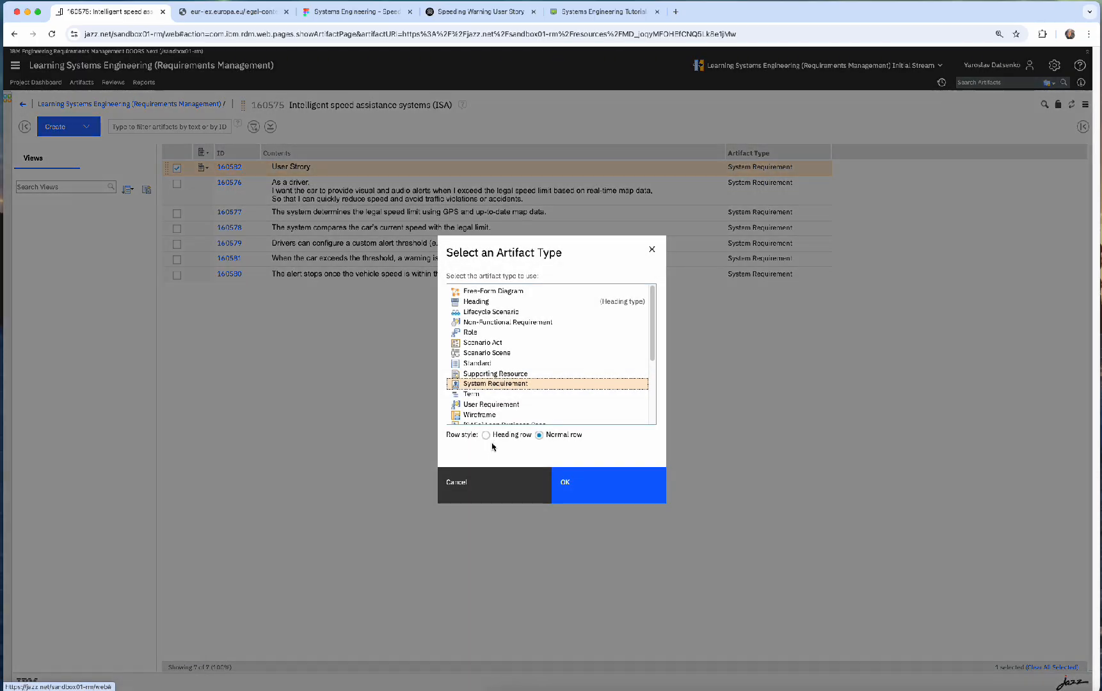
left_click(498, 436)
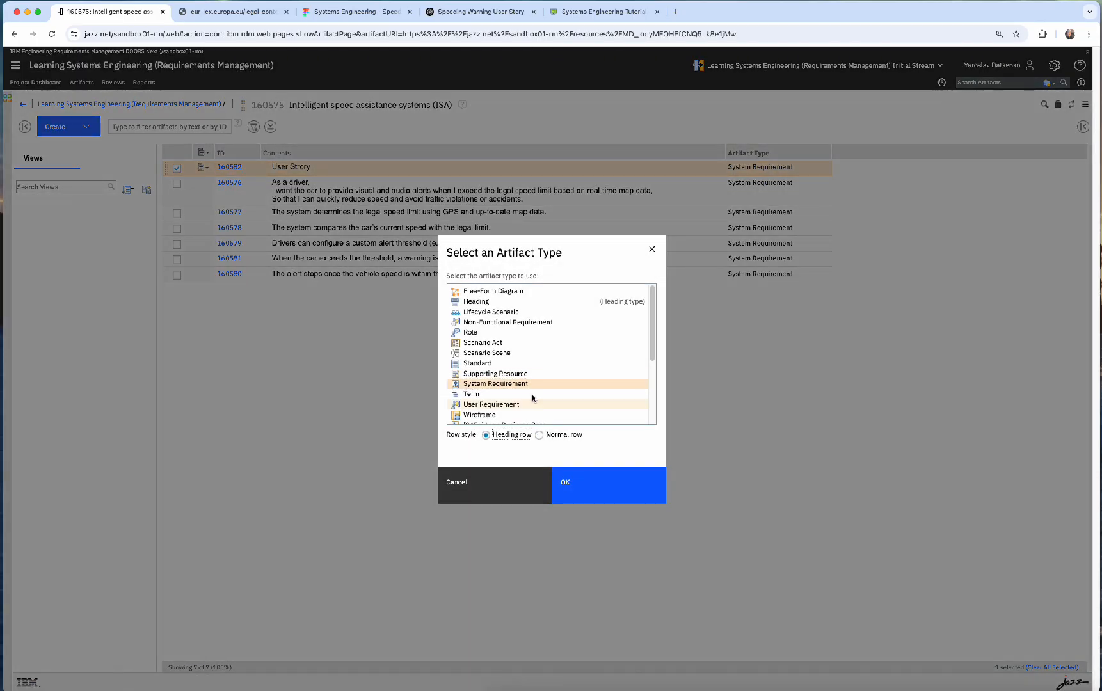
left_click(530, 302)
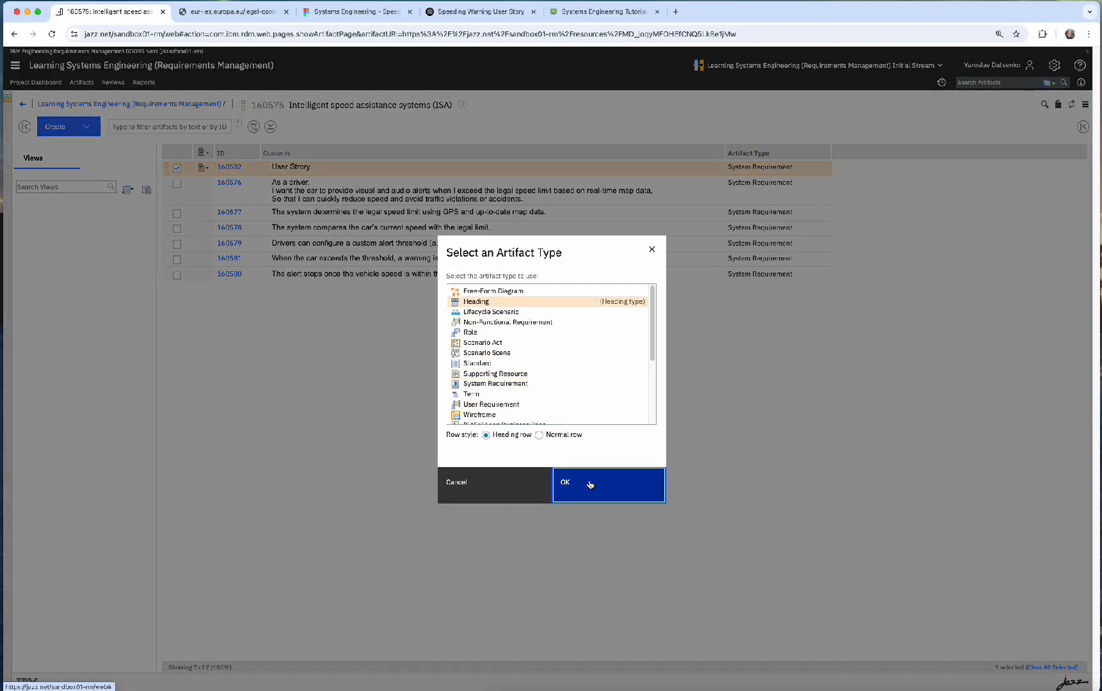
left_click(582, 486)
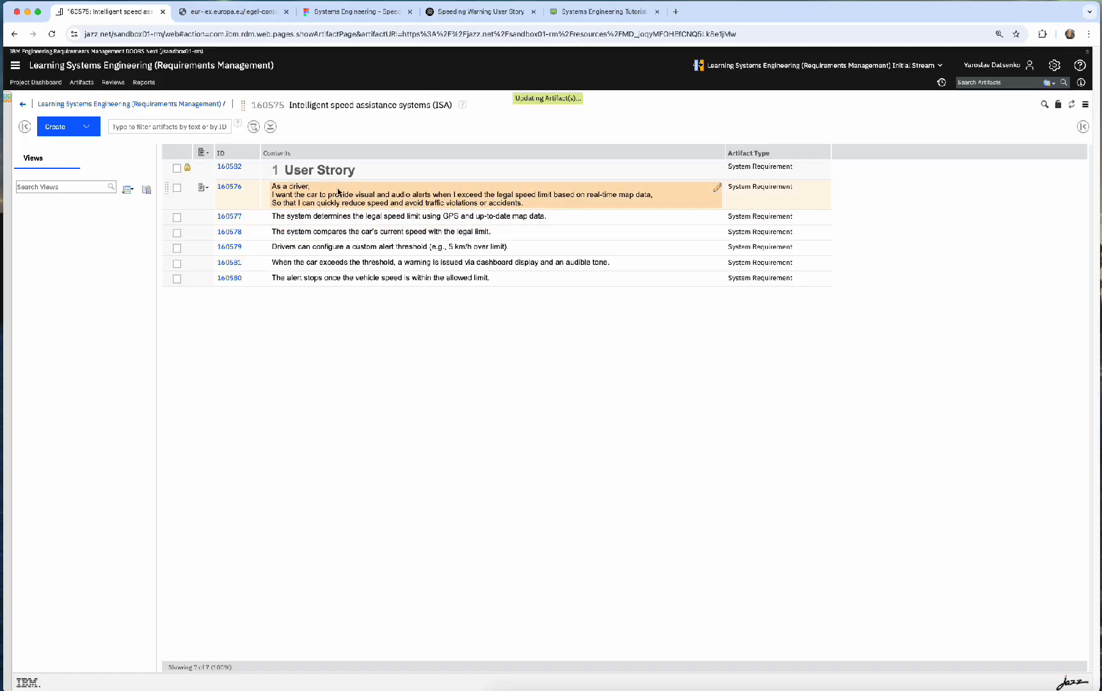
Step: Insert a new artifact with the text "Functions" before the legal speed limit requirement and save it
left_click(308, 190)
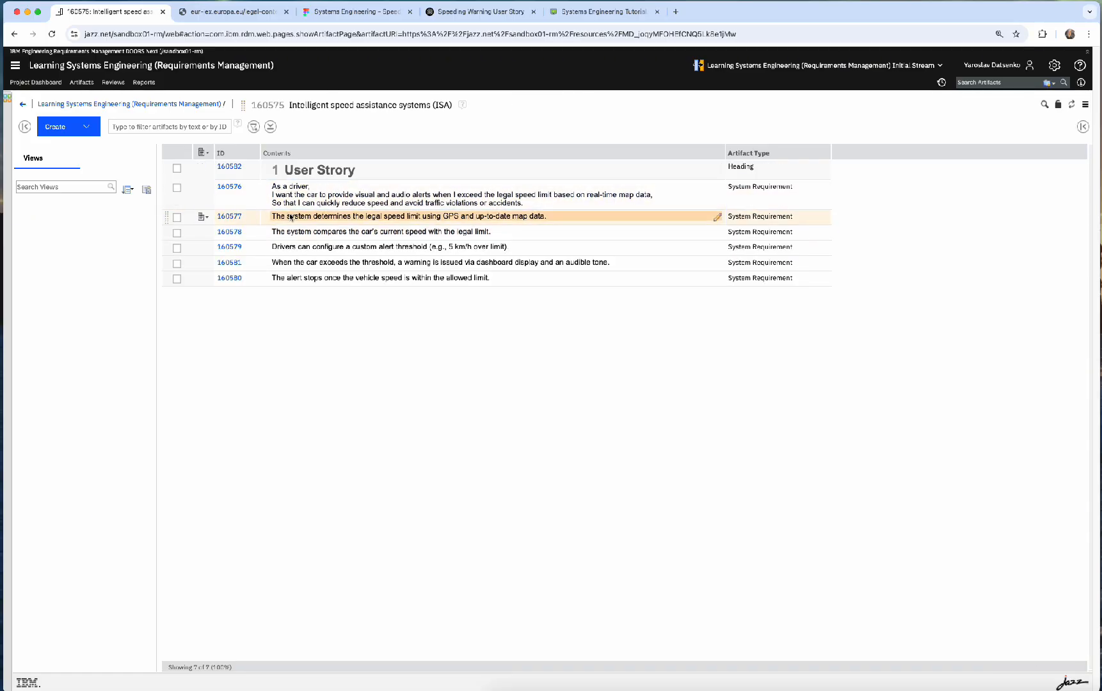
left_click(203, 217)
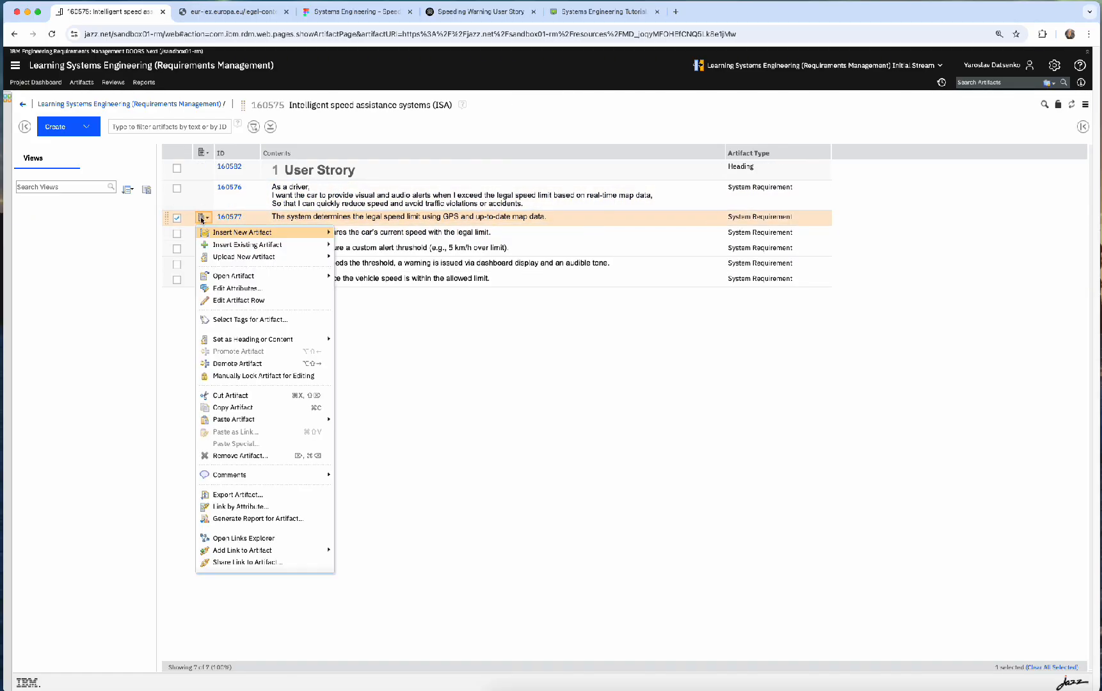
mouse_move(256, 232)
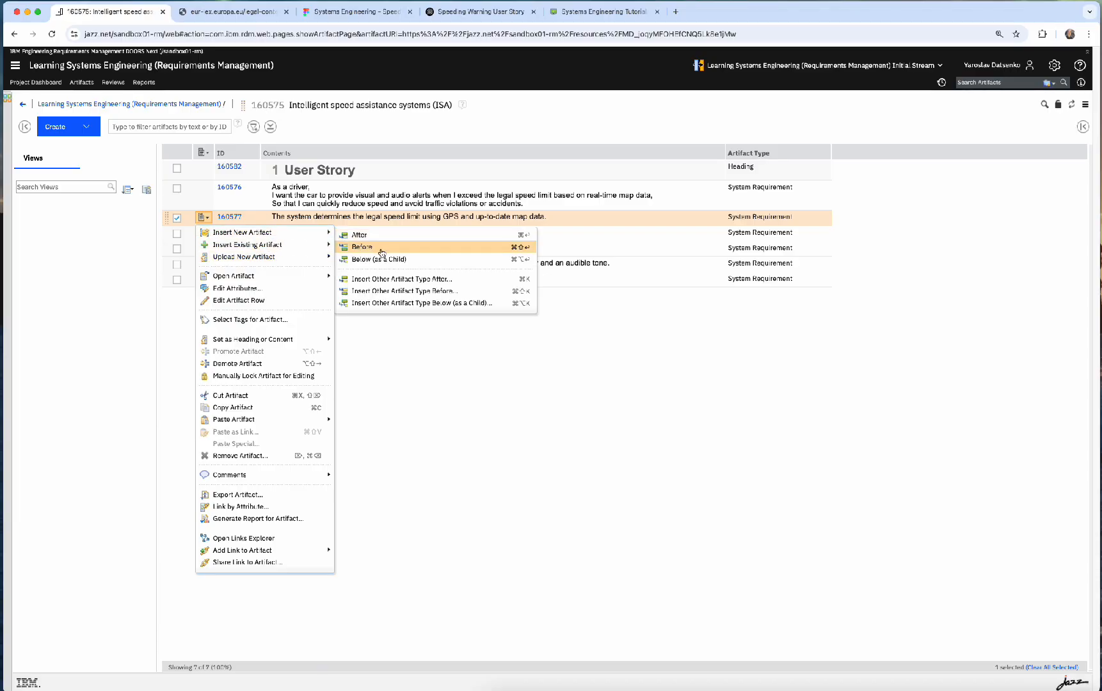
left_click(383, 250)
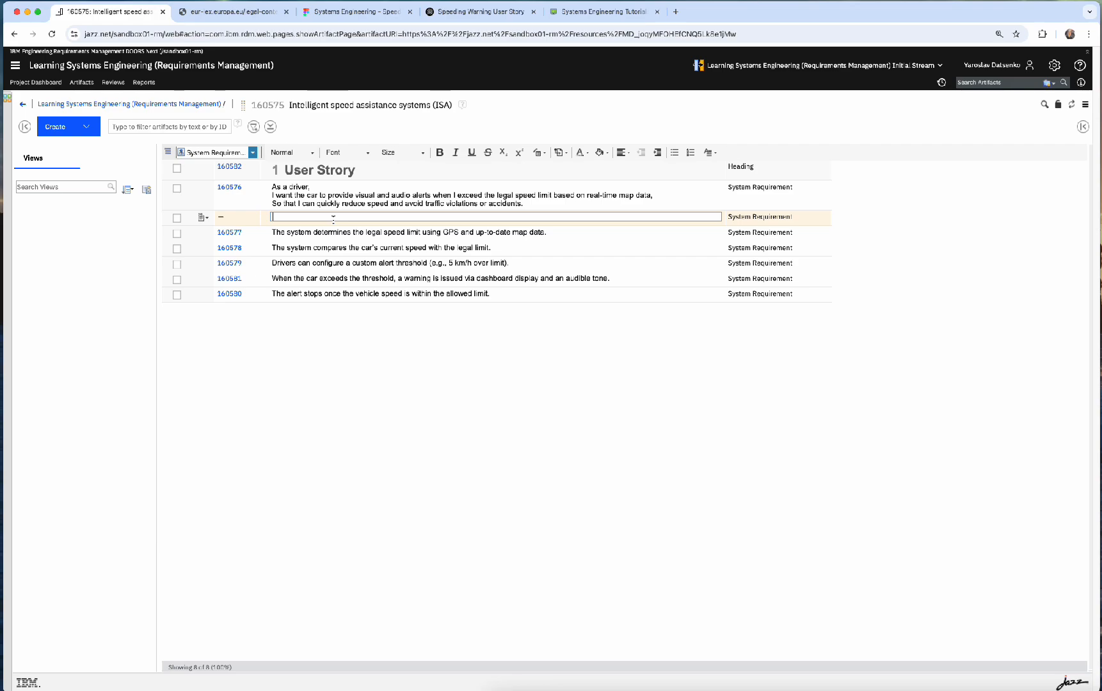
type("Functions")
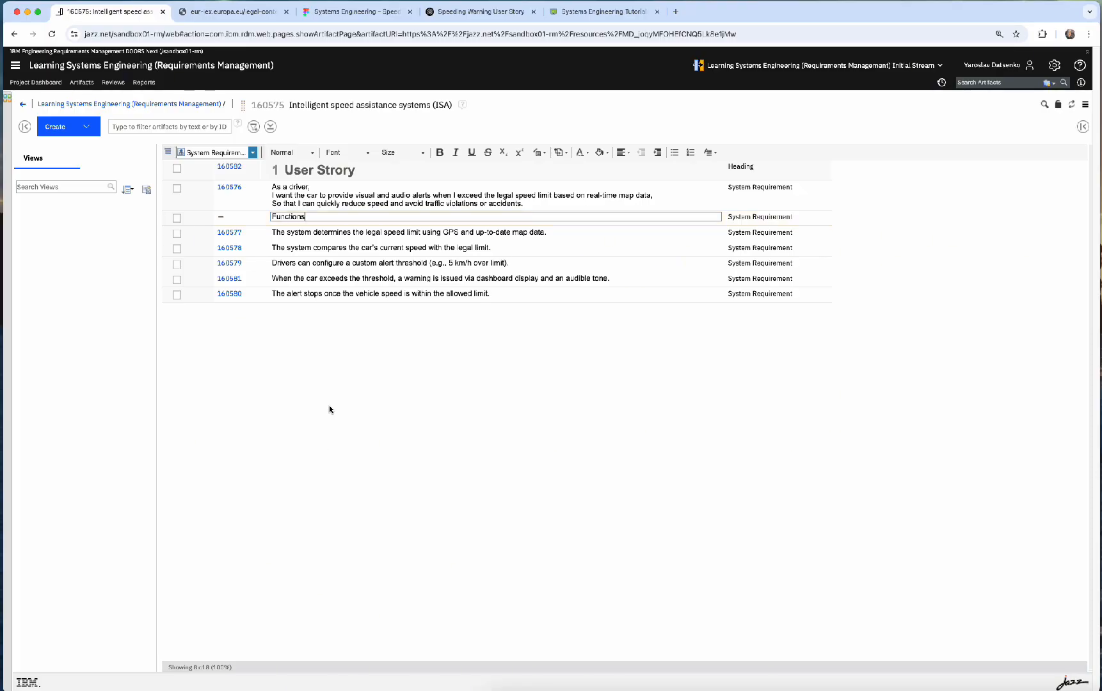
left_click(330, 450)
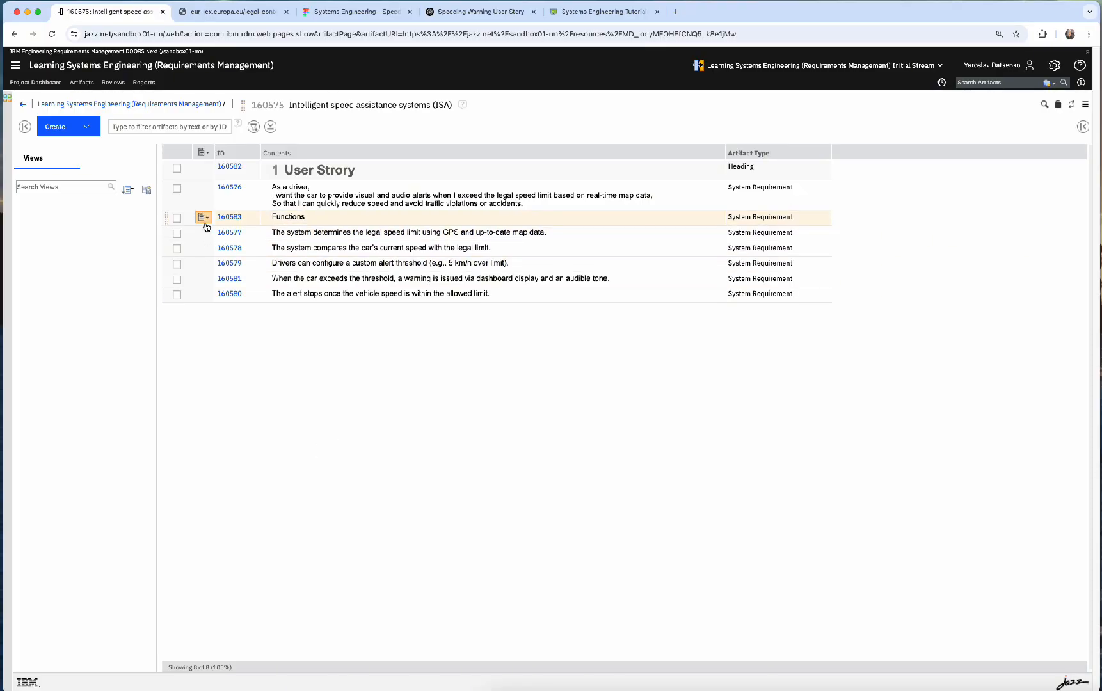
Step: Turn the "Functions" row into a heading row with the artifact type Heading
left_click(205, 221)
left_click(206, 221)
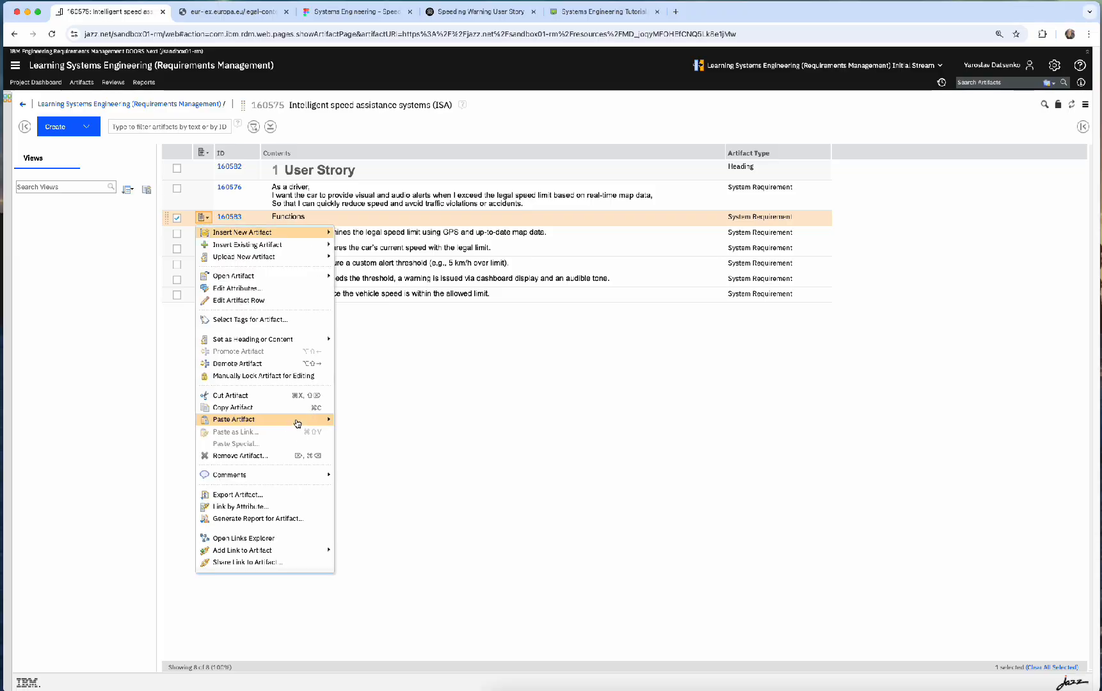
mouse_move(282, 234)
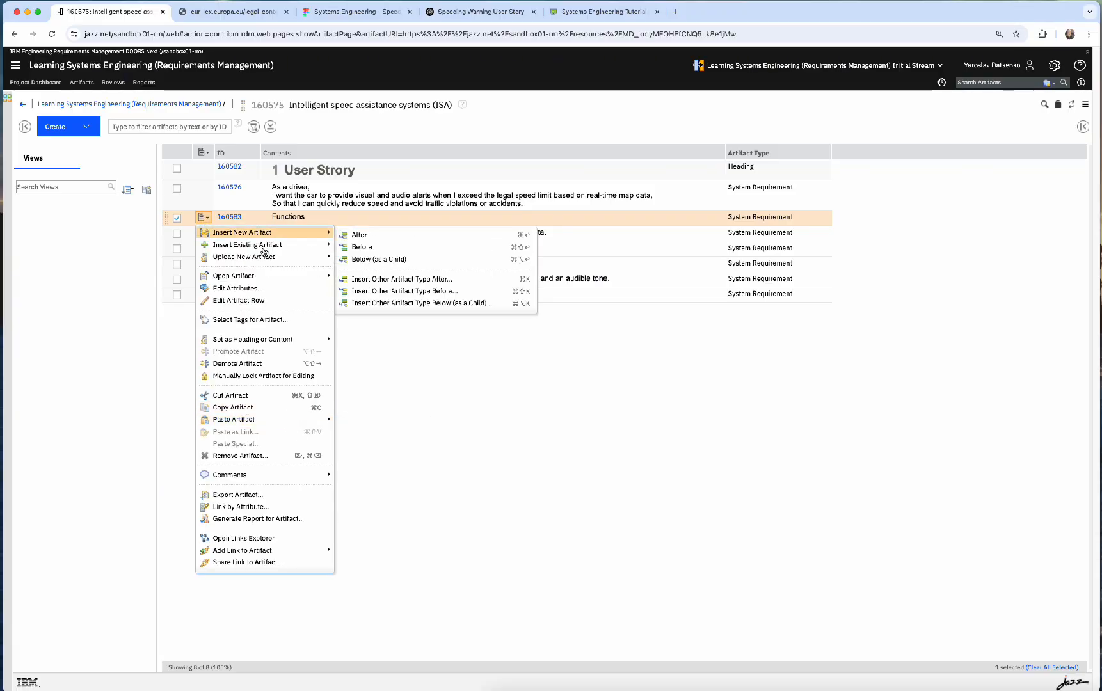
left_click(281, 343)
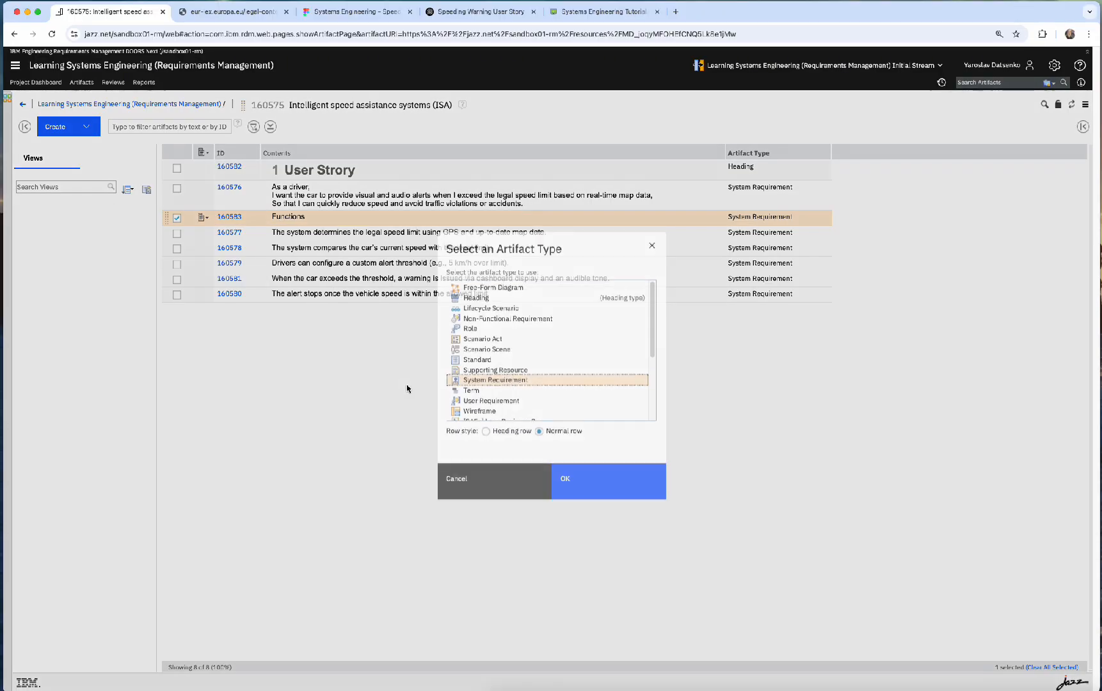
left_click(384, 380)
left_click(506, 301)
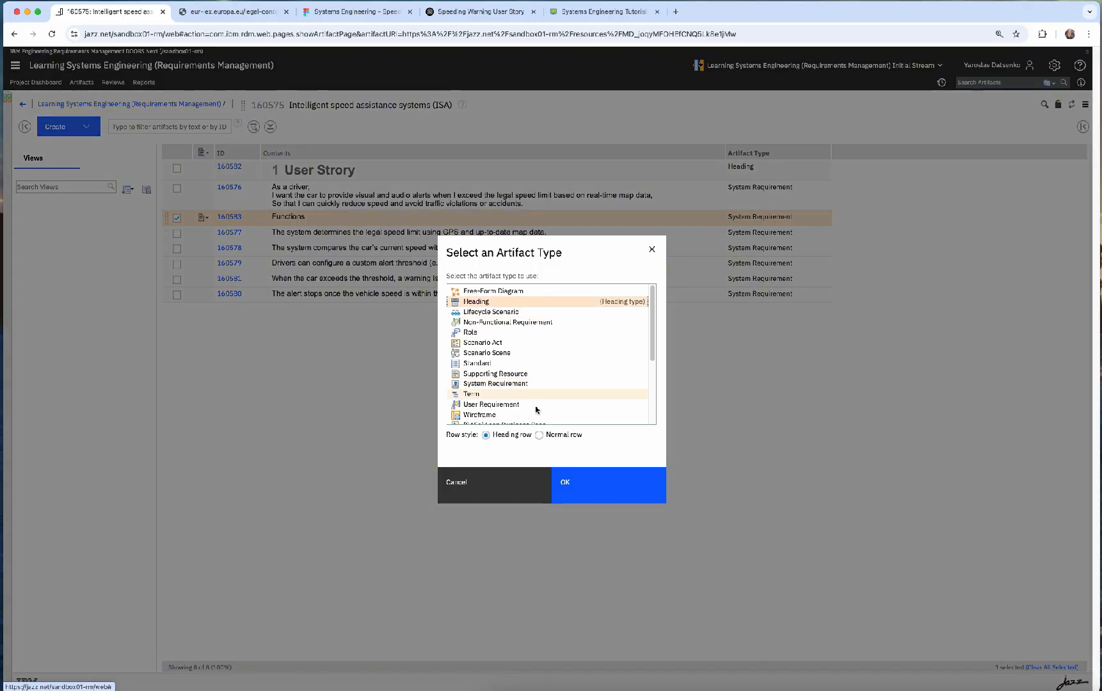
left_click(563, 481)
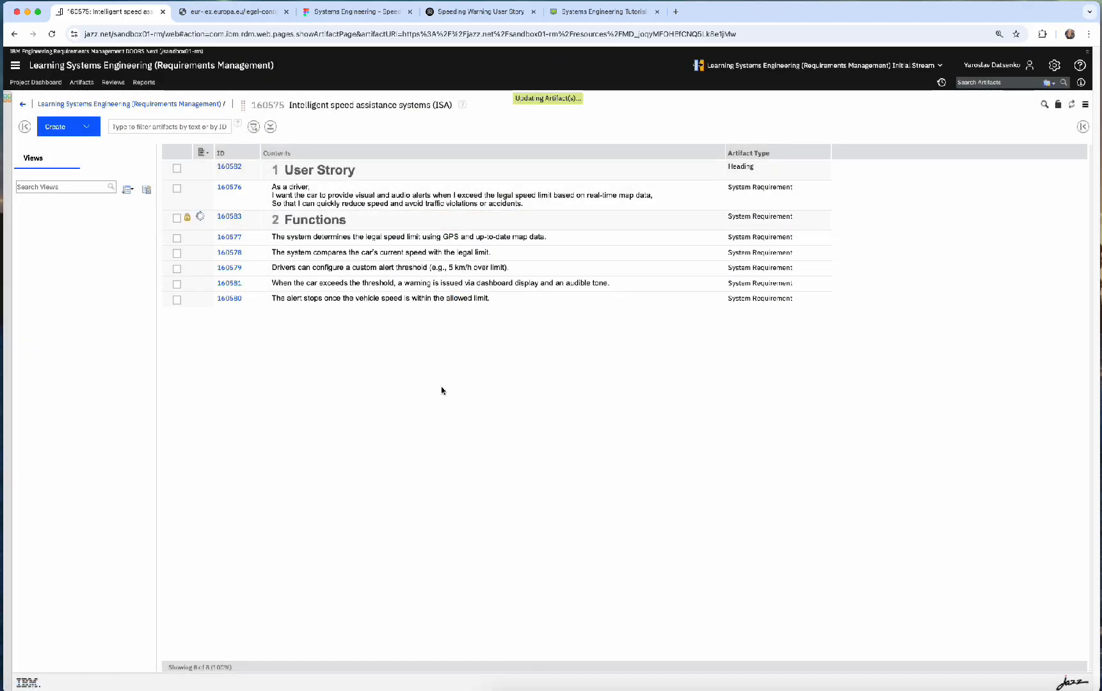
Step: Demote the "As a driver" user story artifact so that it is nested under the "User Strory" heading
left_click(205, 190)
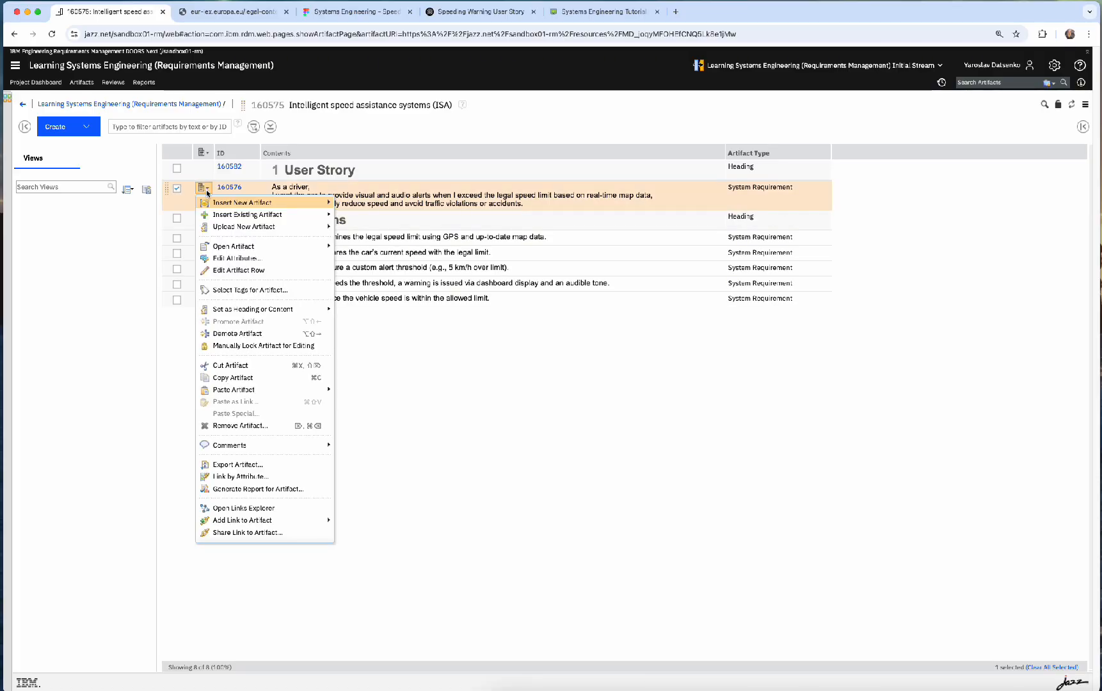
left_click(502, 408)
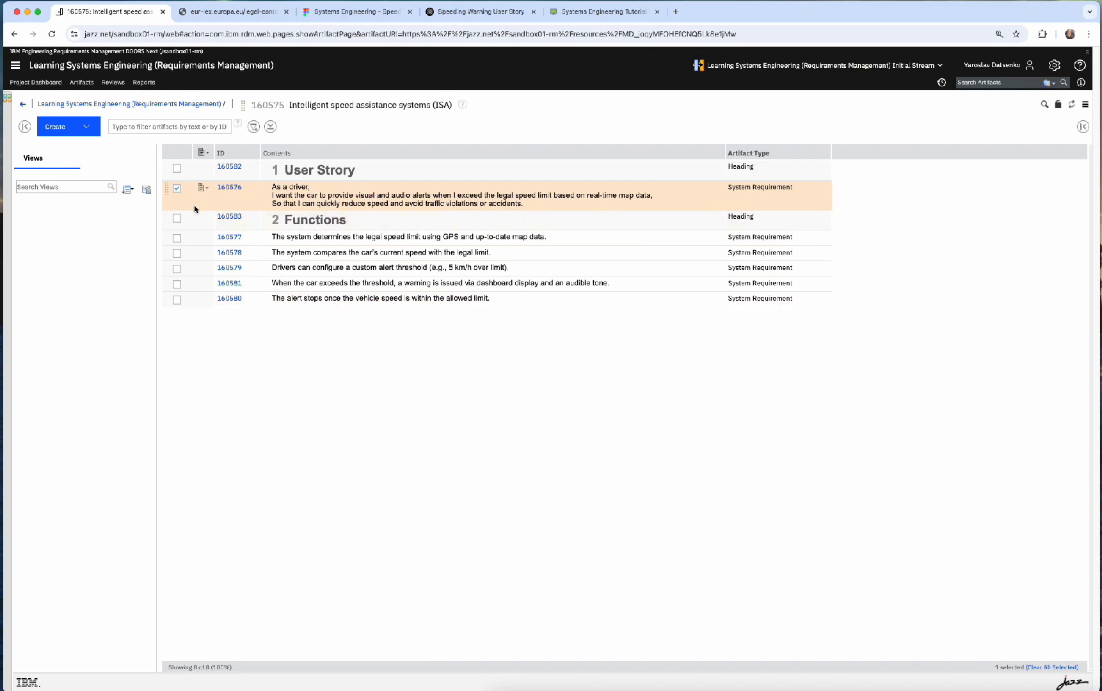
left_click(202, 188)
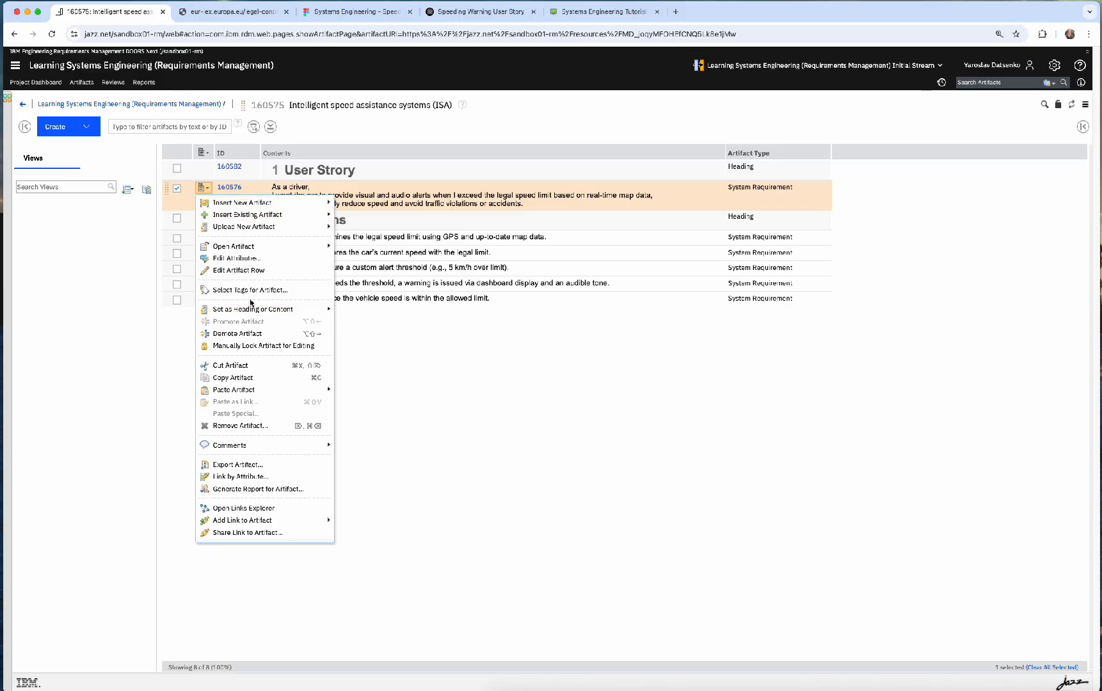
left_click(237, 335)
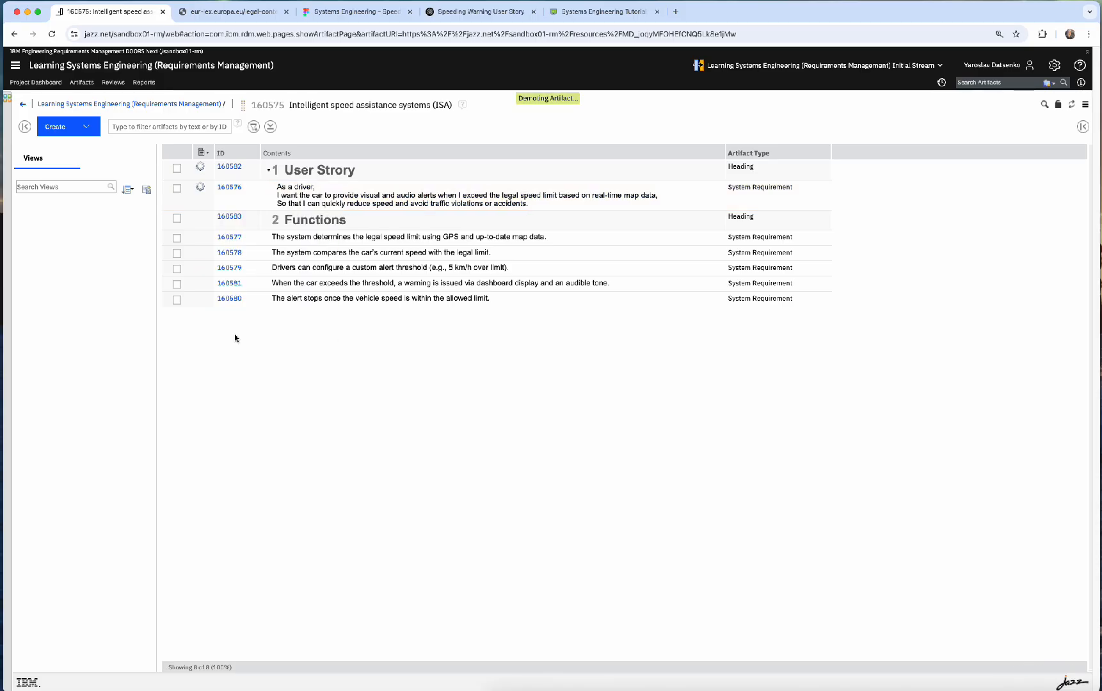
left_click(272, 172)
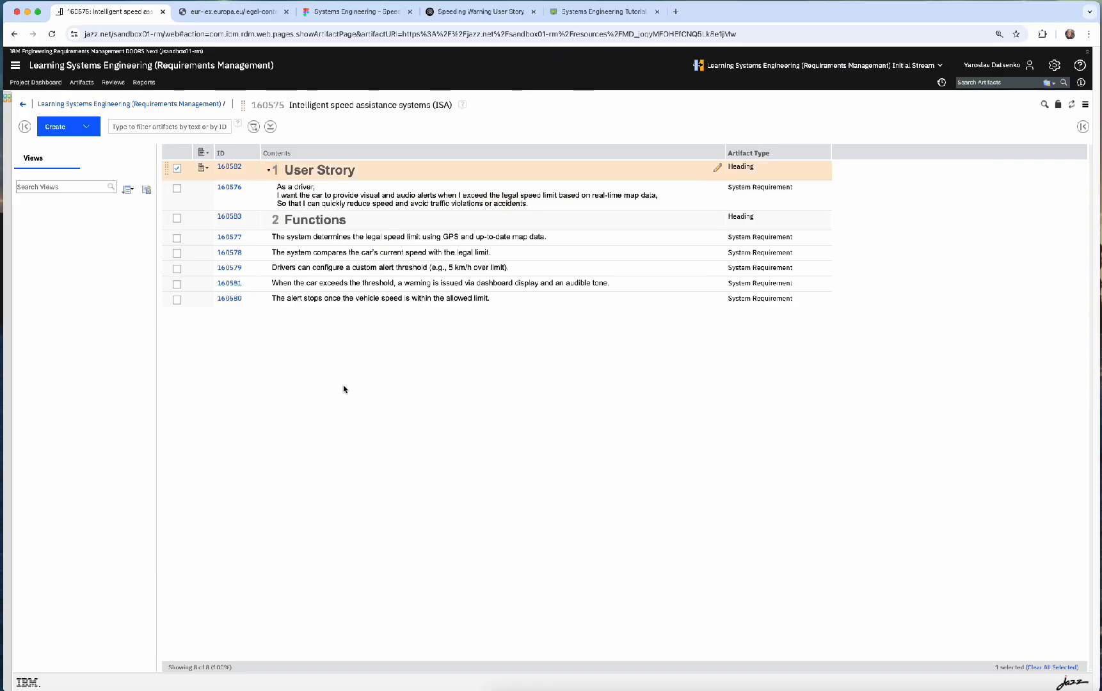
Step: Demote the five system requirements below "Functions" together so that they are nested under that heading
left_click(177, 238)
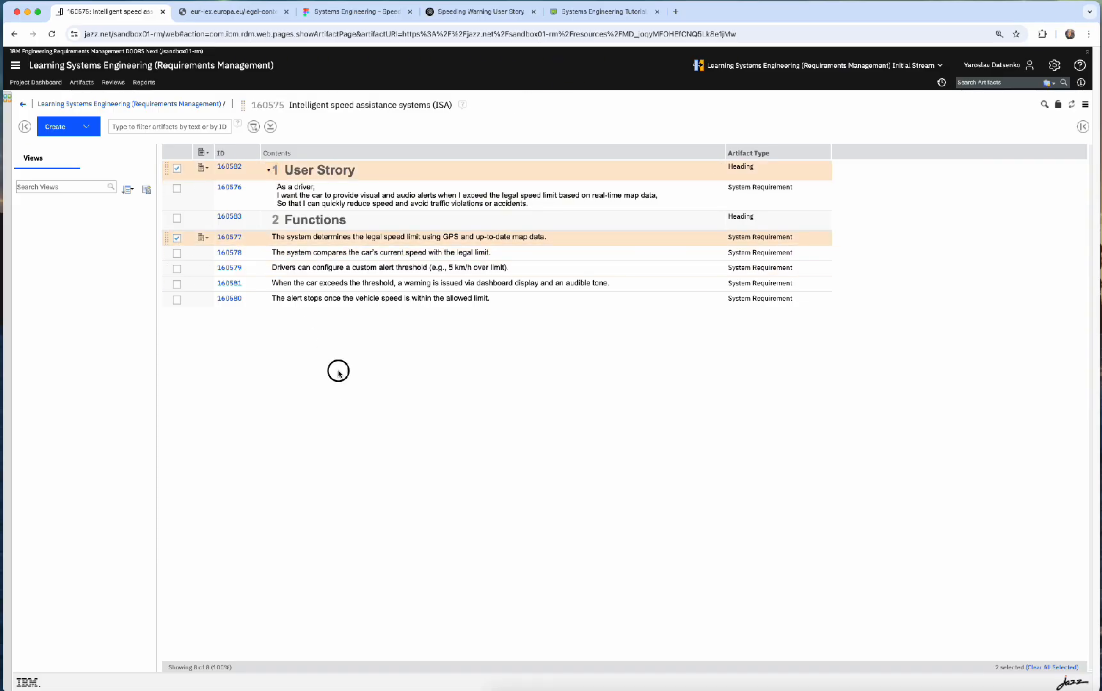
left_click(177, 169)
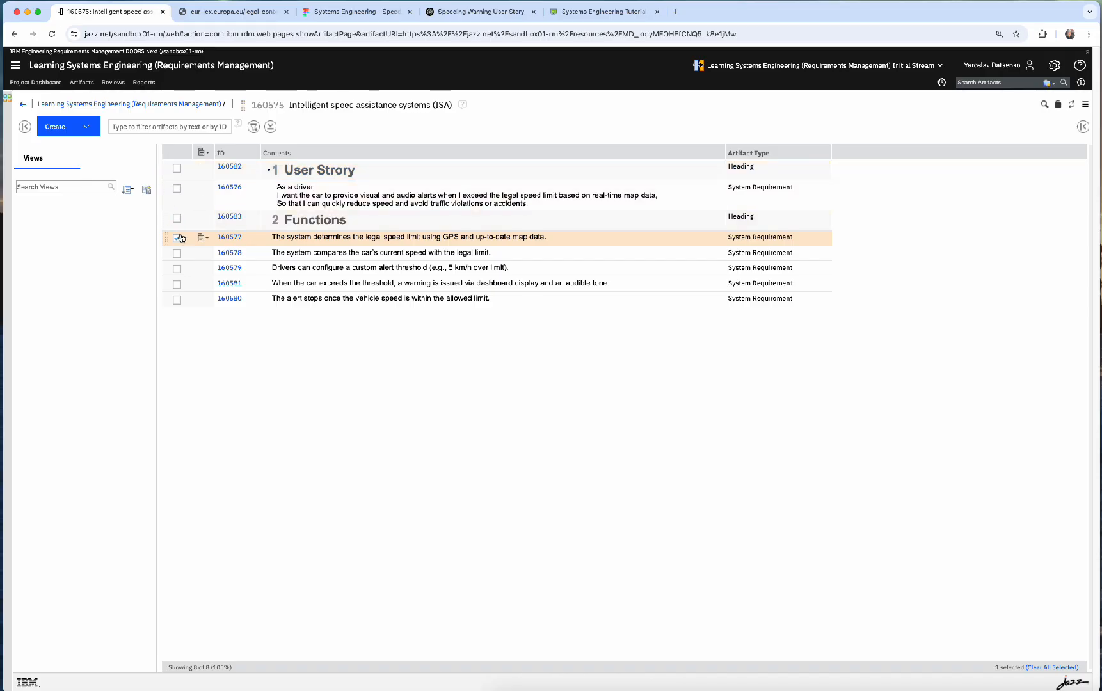
left_click(177, 300, "shift")
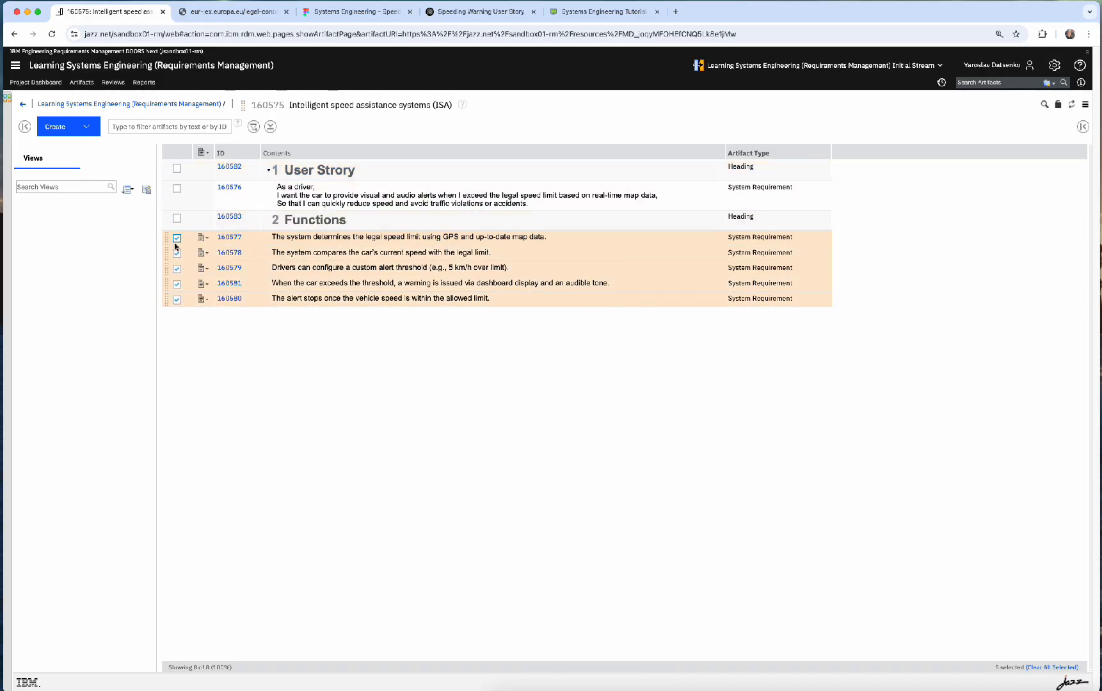
left_click(420, 218)
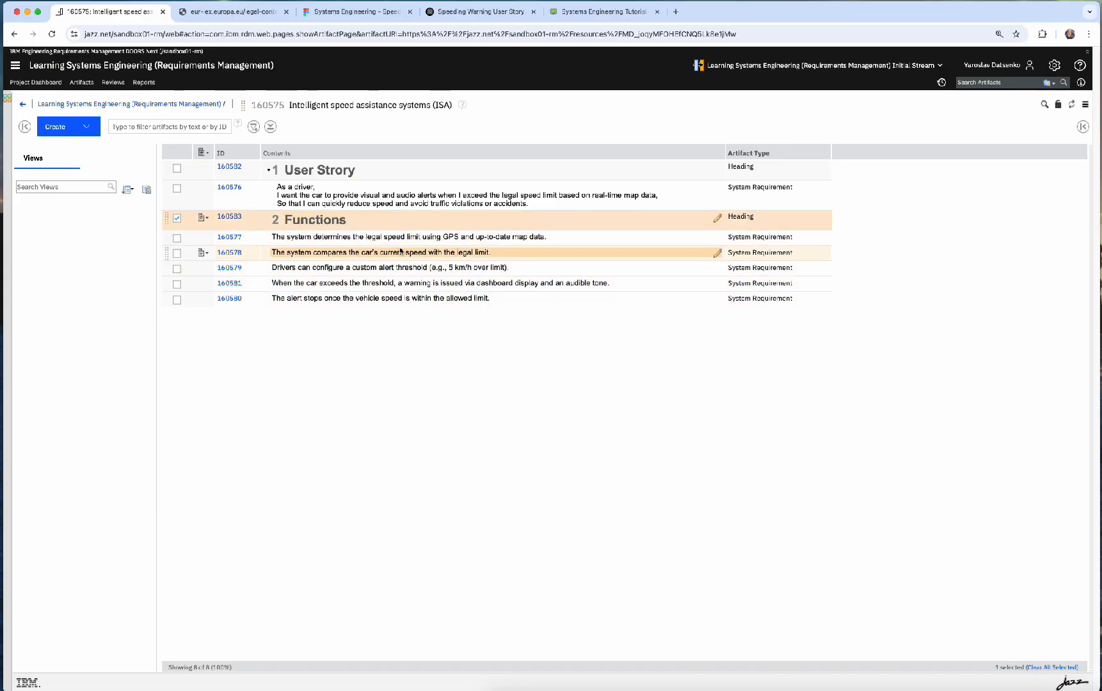
left_click(177, 241)
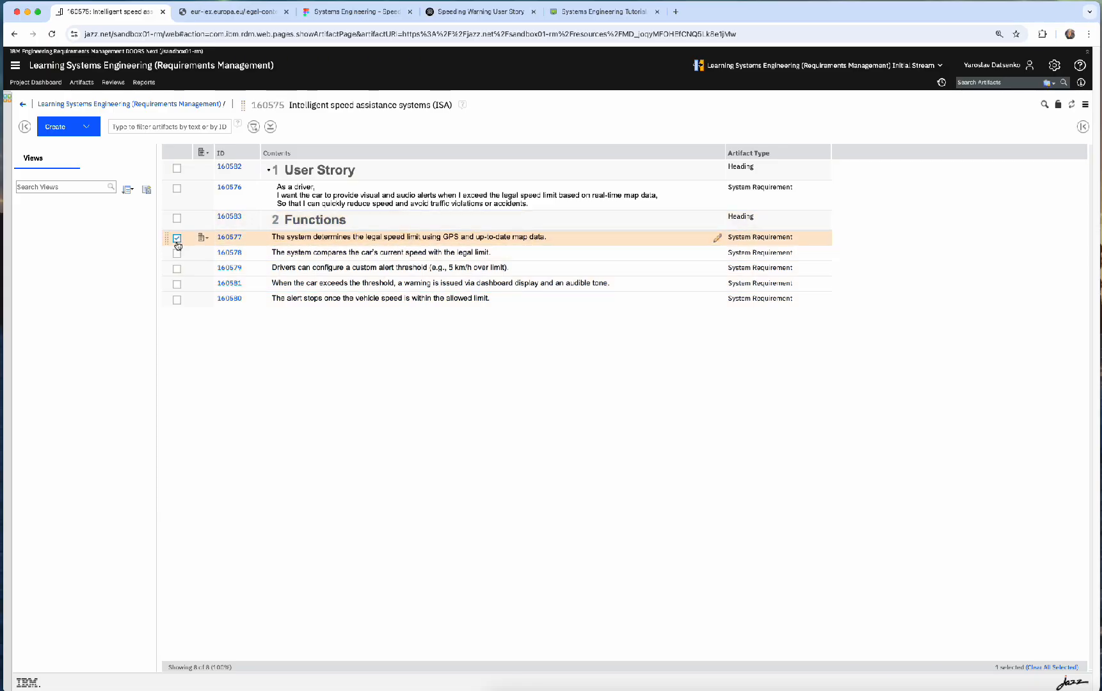
left_click(178, 302, "shift")
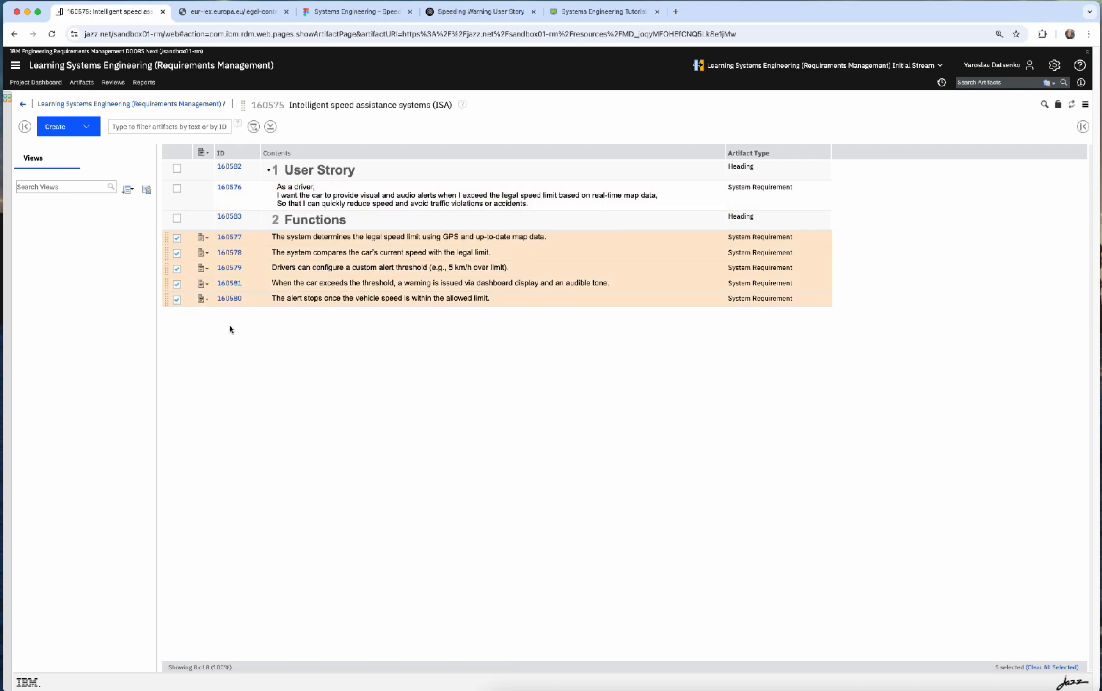
left_click(203, 299)
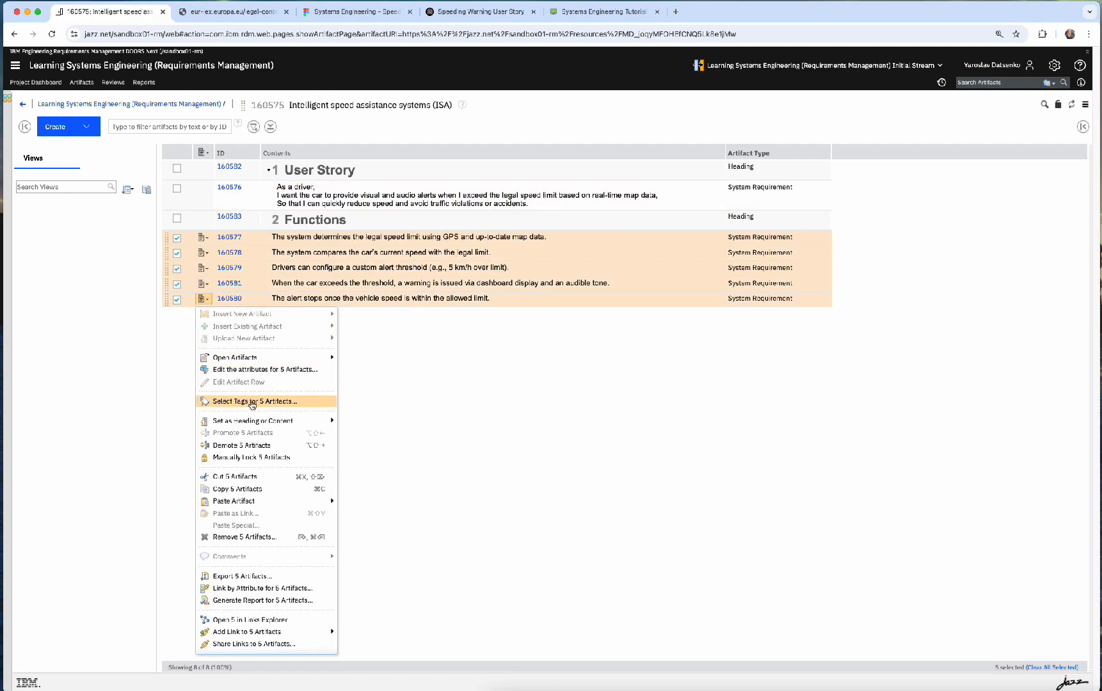
left_click(251, 446)
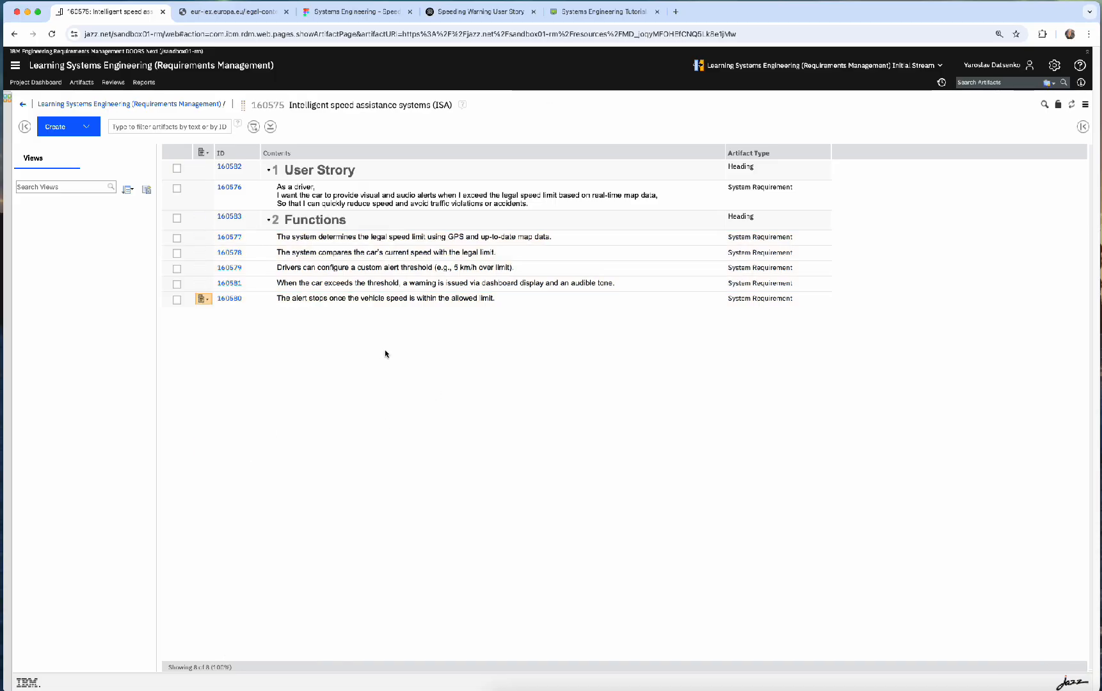
Step: Refresh the module, then collapse and re-expand the "User Strory" heading to check how the artifacts are nested
left_click(271, 223)
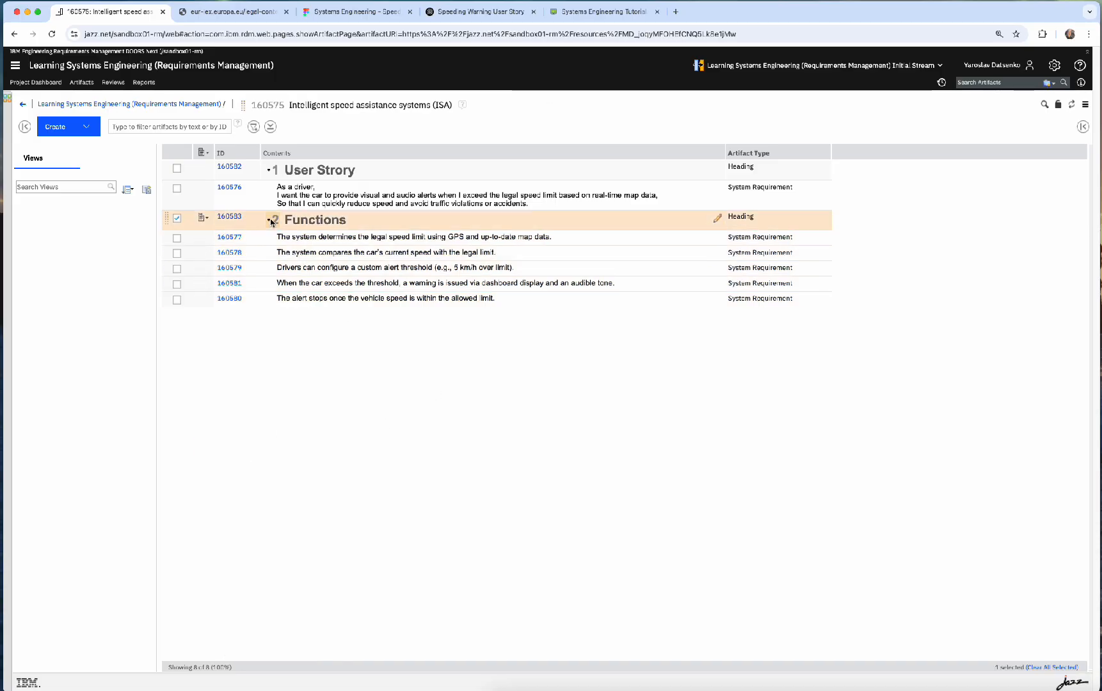
left_click(177, 218)
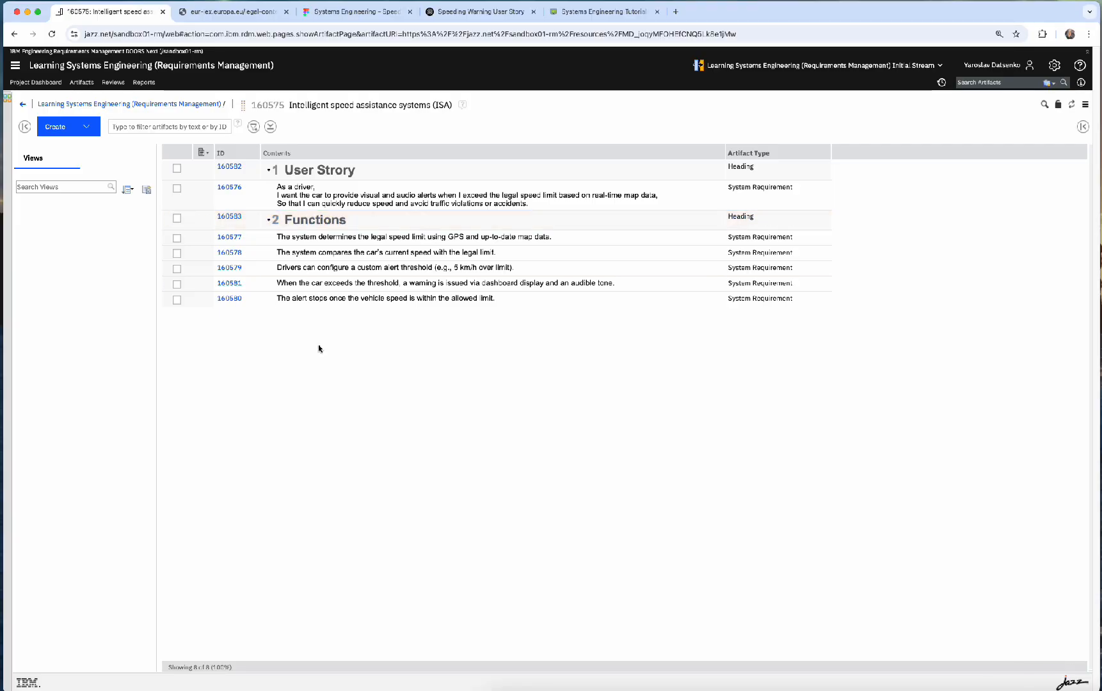
left_click(1072, 109)
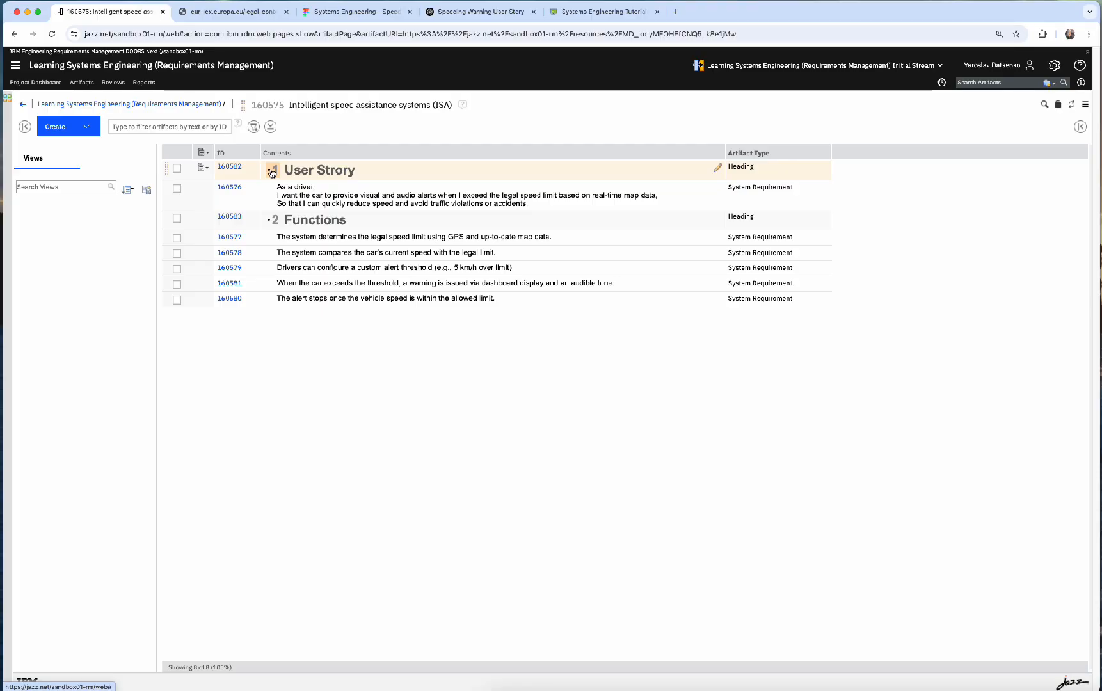
left_click(272, 173)
left_click(276, 194)
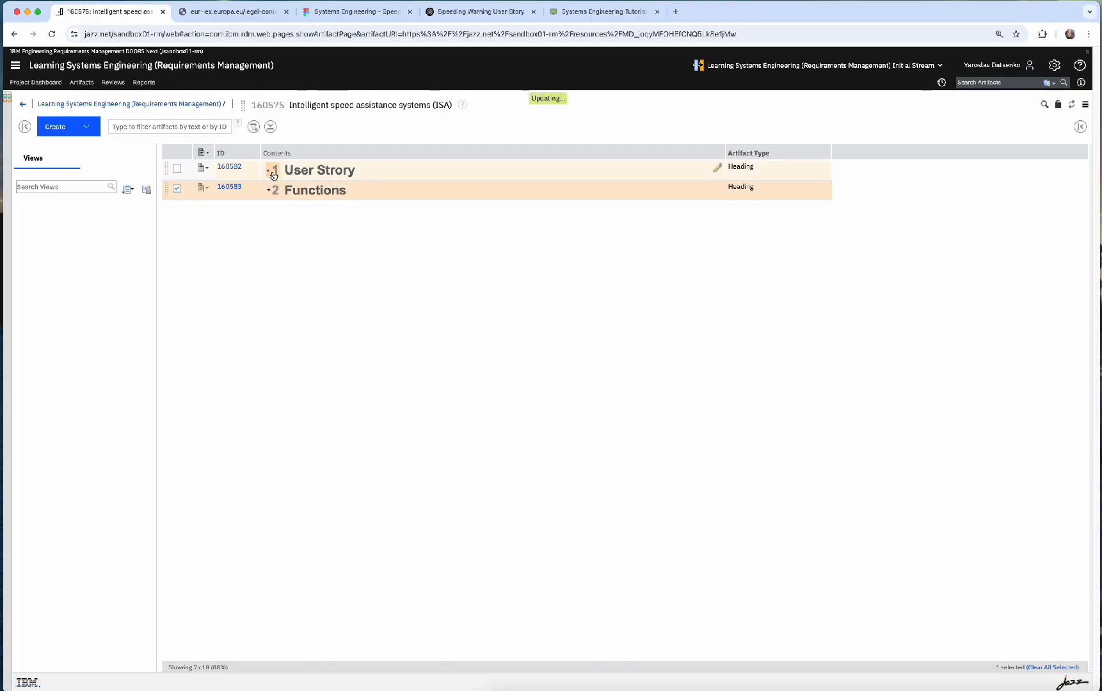
left_click(273, 173)
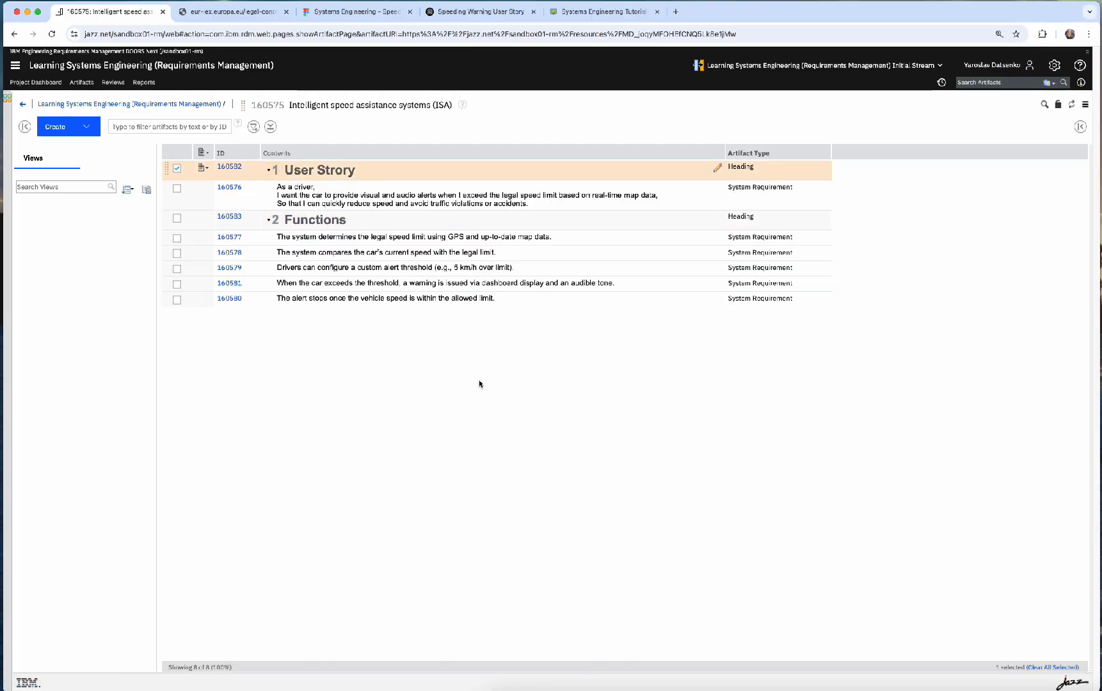
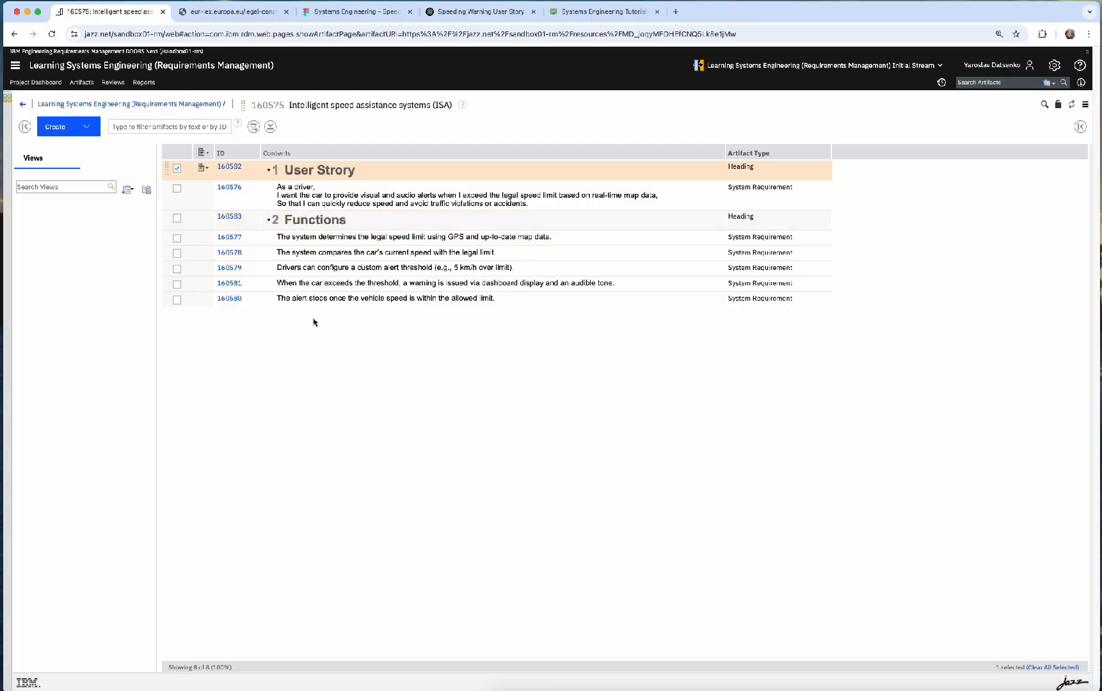
Step: Add the Status attribute as a column of the module view and place it between ID and Contents
left_click(177, 238)
left_click(177, 300, "shift")
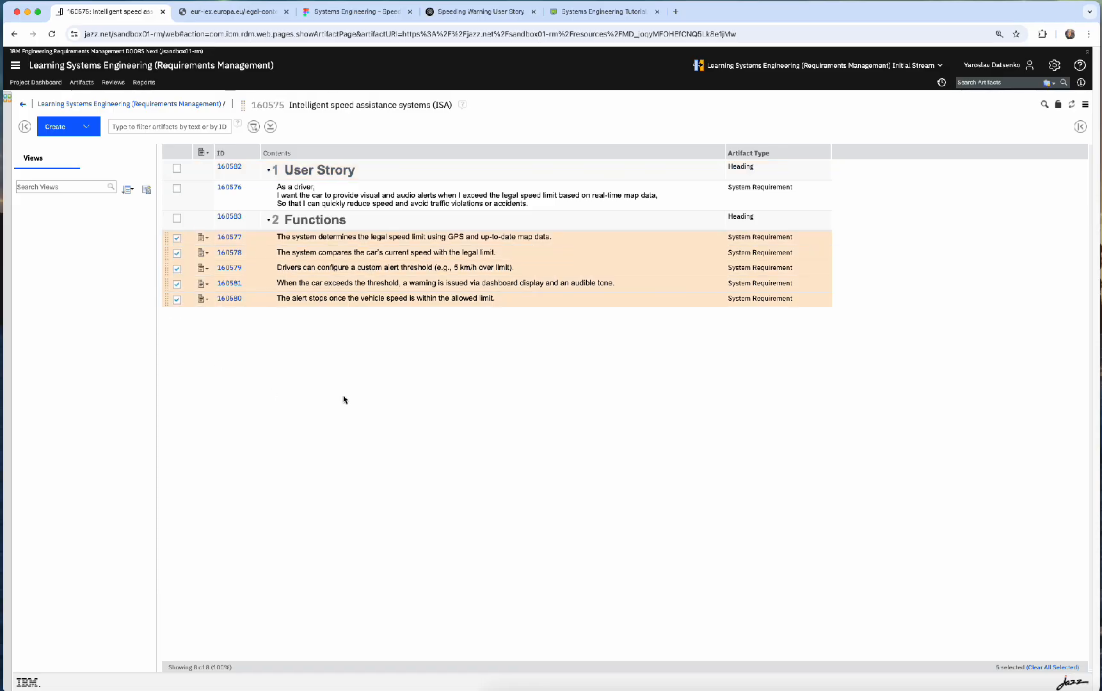
right_click(894, 177)
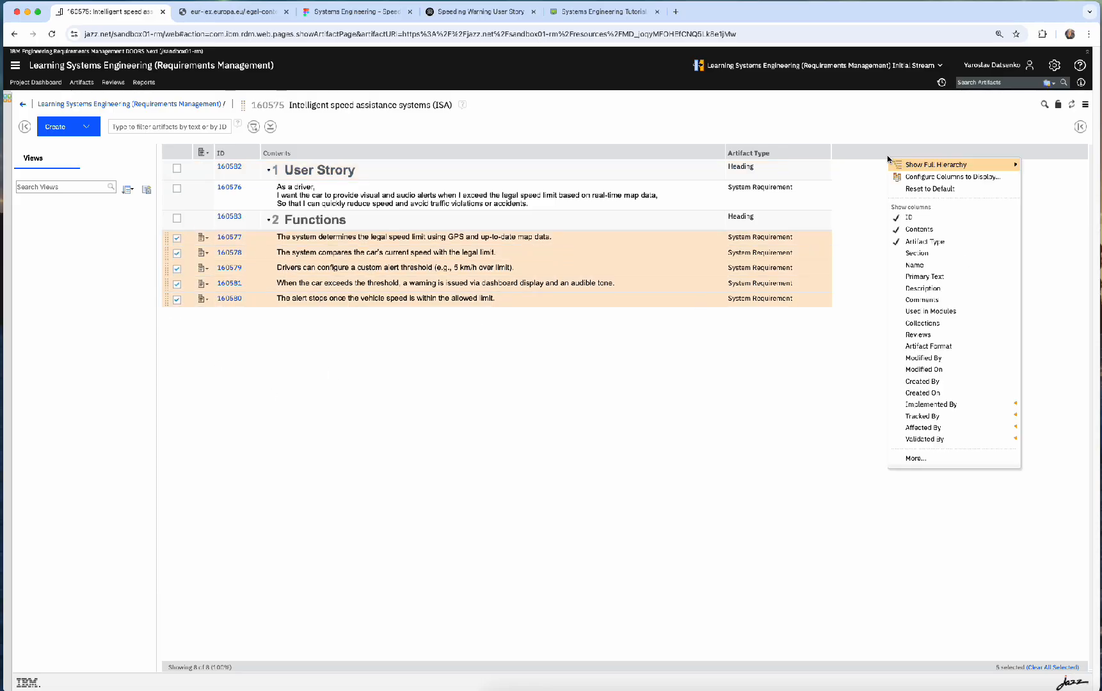
left_click(914, 461)
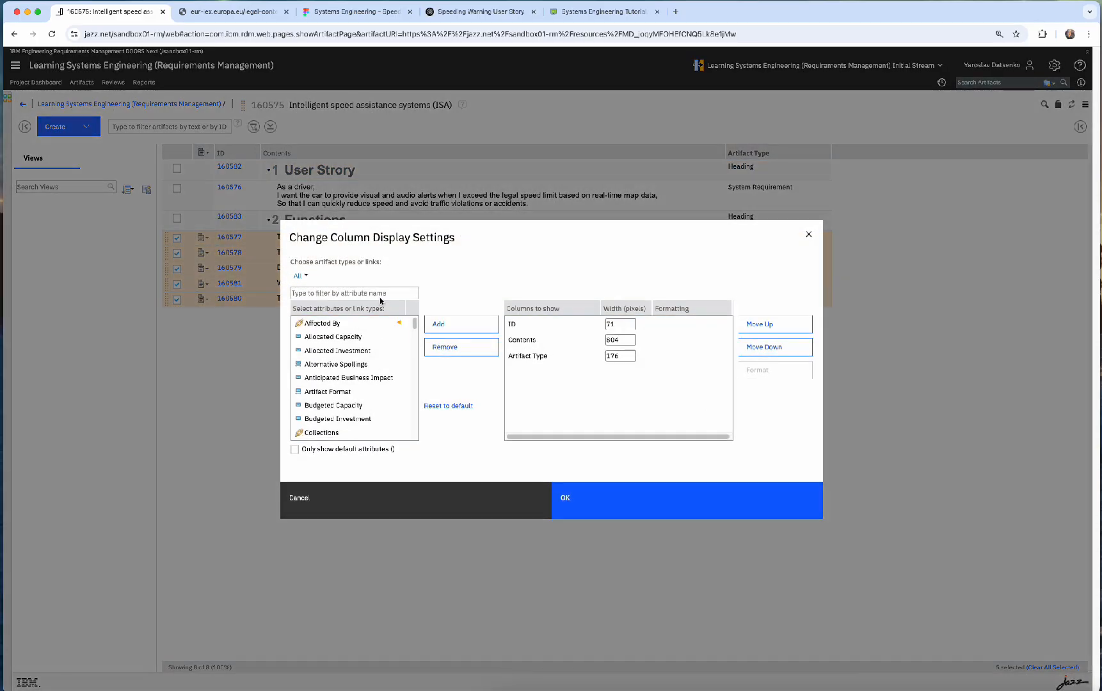
type("statu")
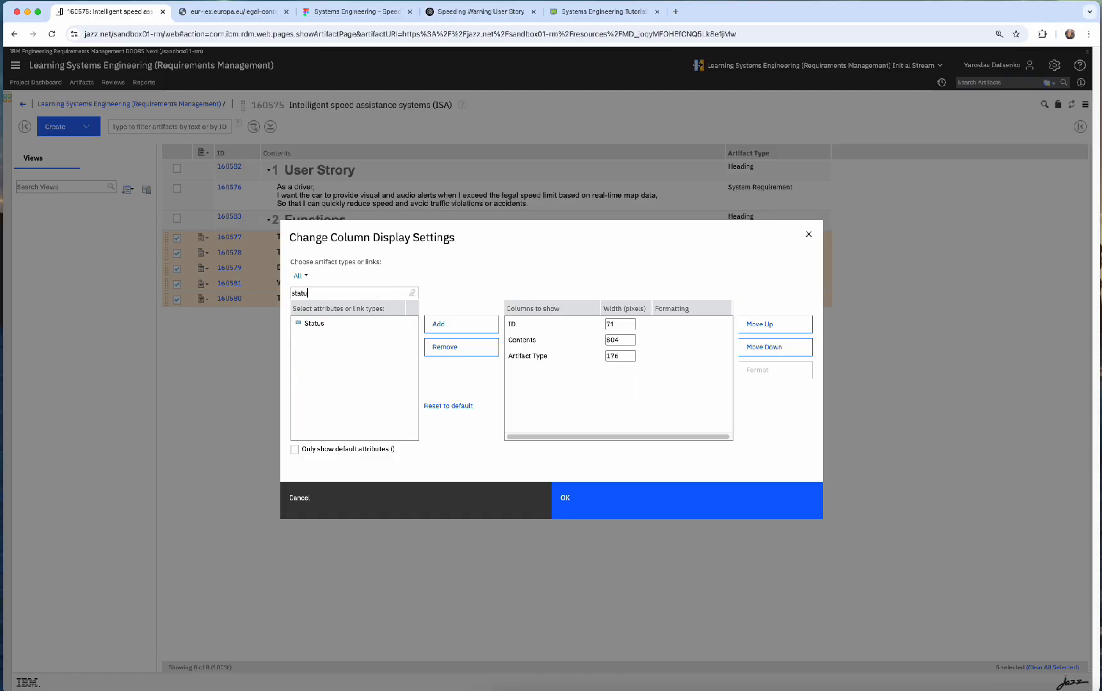
left_click(400, 322)
left_click(461, 324)
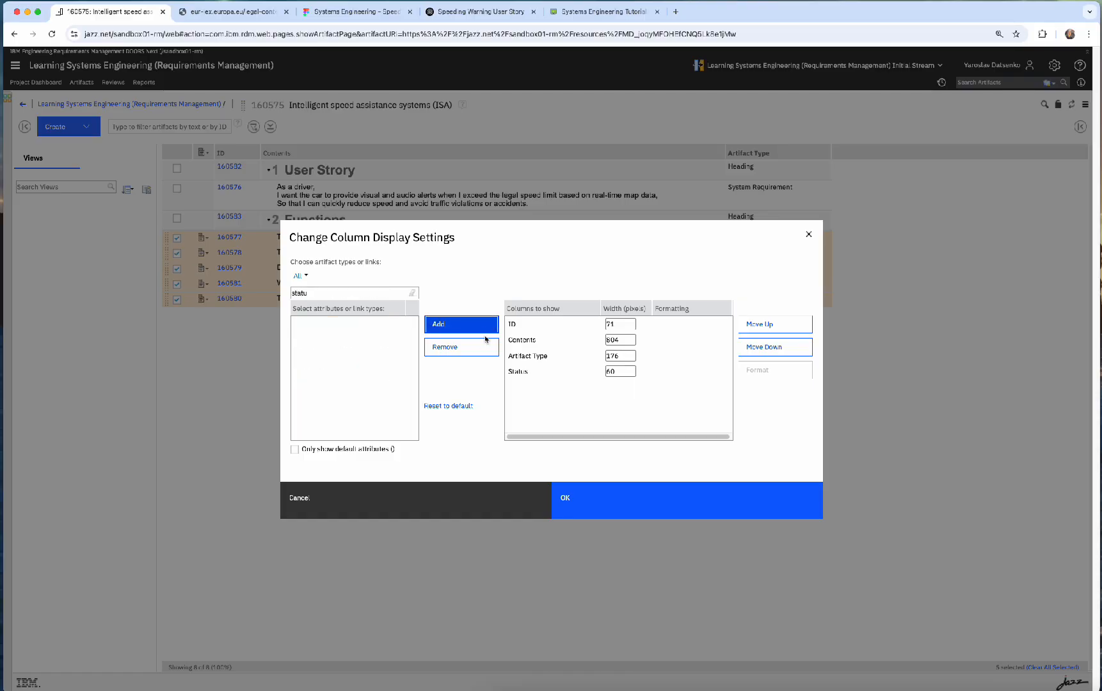
left_click(535, 372)
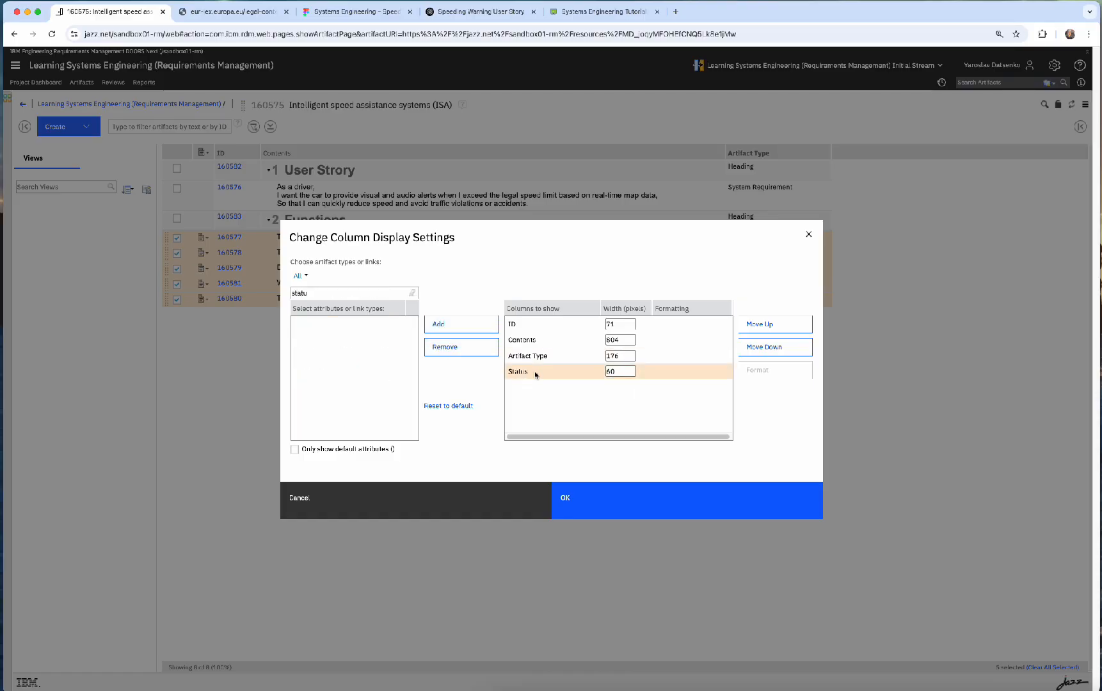
left_click(774, 329)
left_click(772, 330)
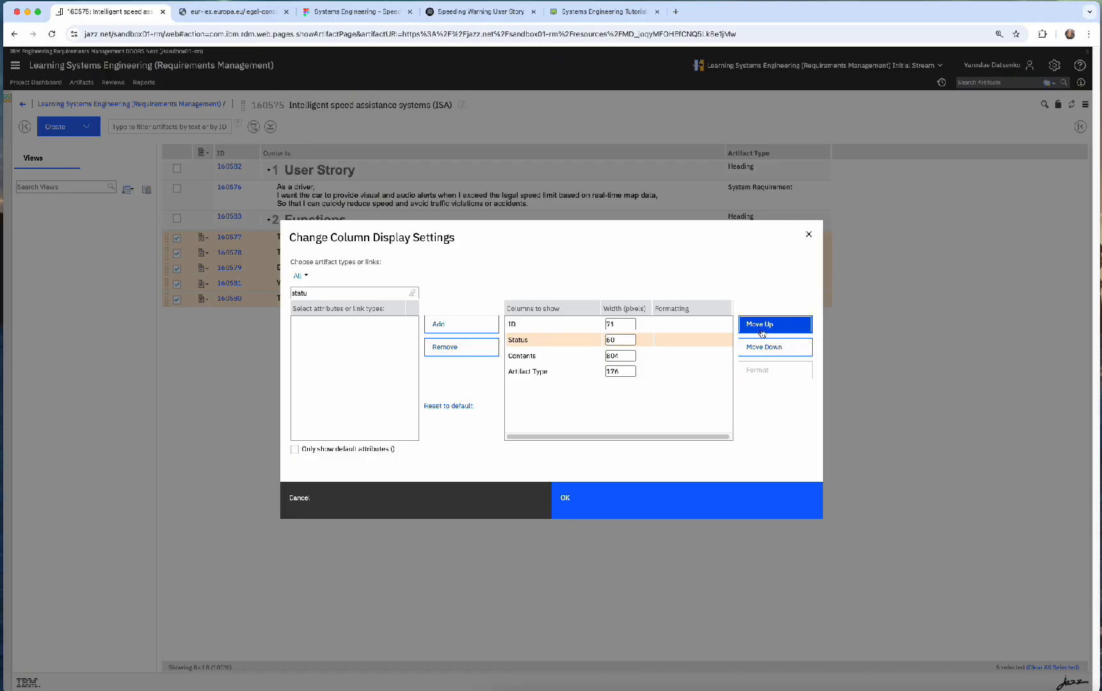
left_click(713, 512)
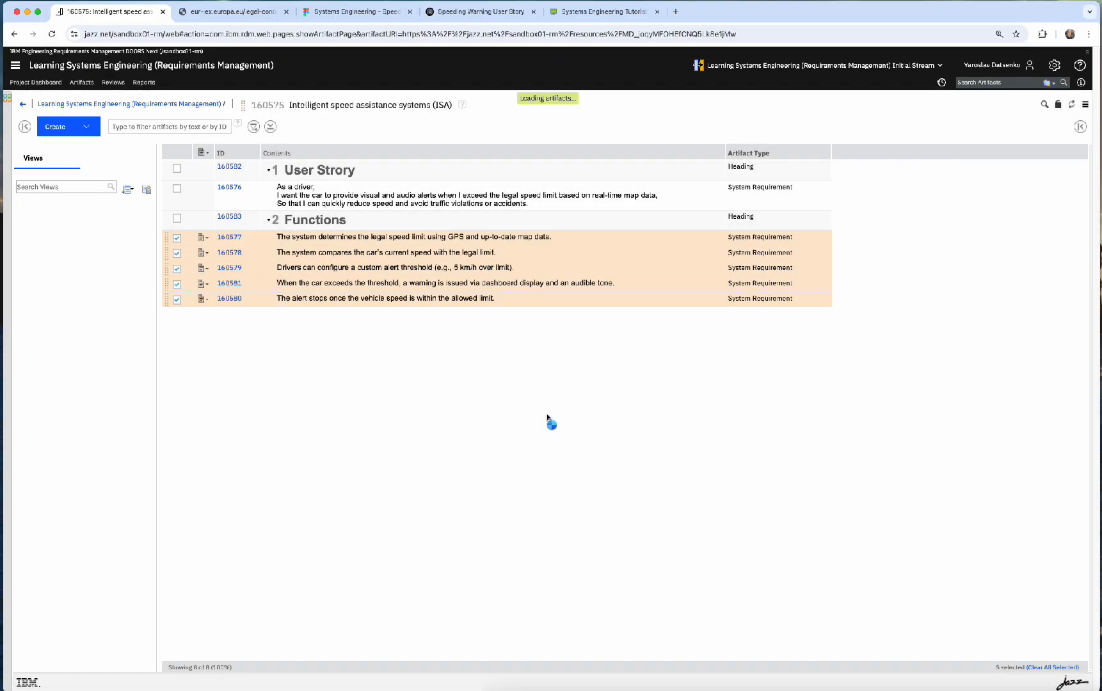
Step: Hide the ID column from the module view and widen the Status column slightly
right_click(233, 156)
left_click(251, 216)
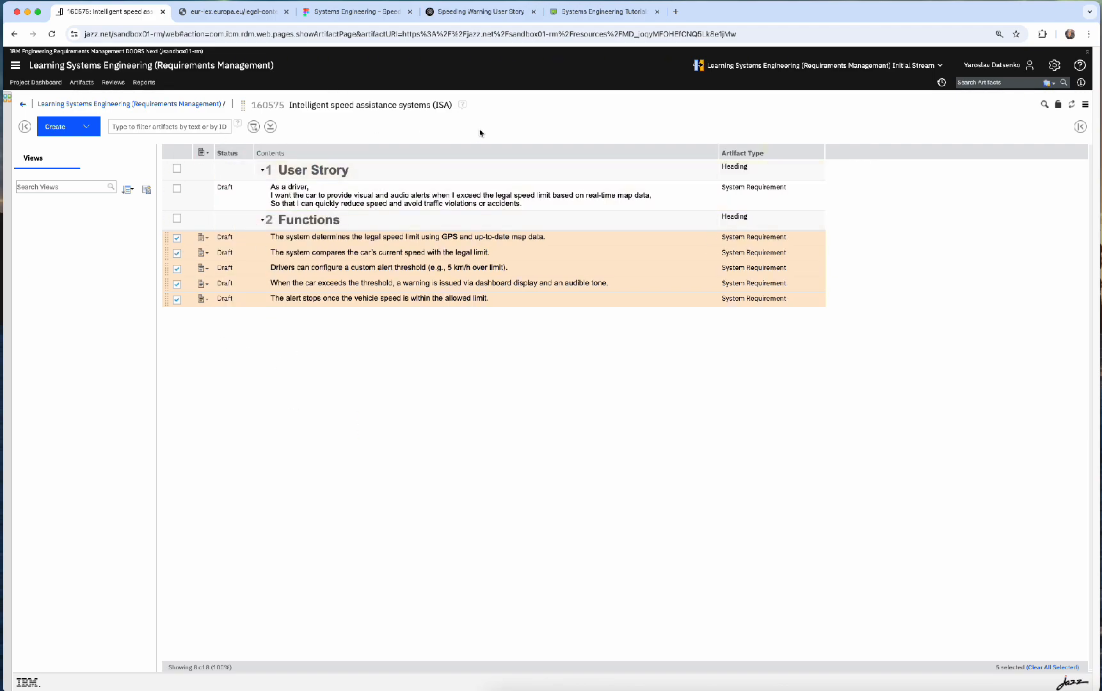
left_click(455, 204)
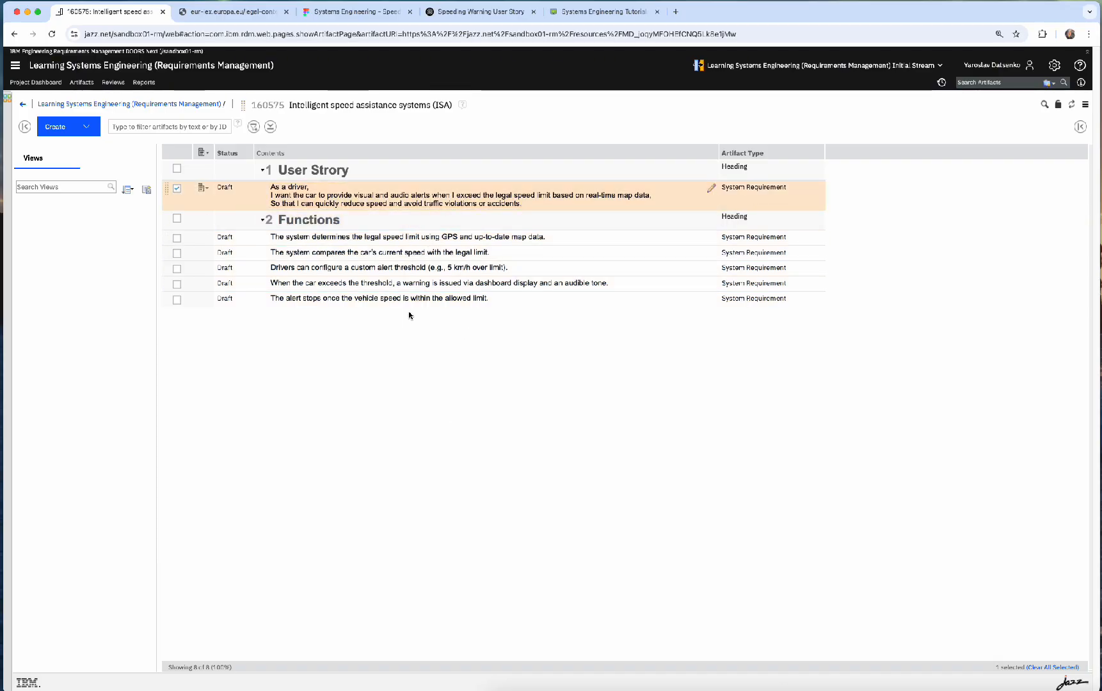
left_click_drag(254, 152, 265, 153)
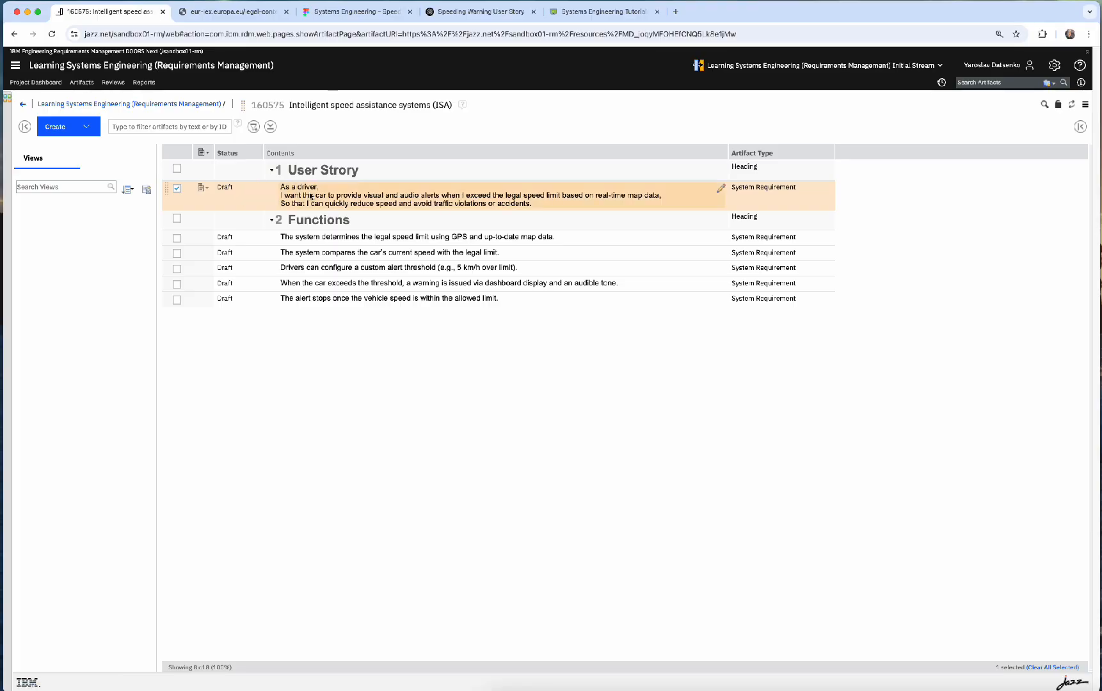
Step: Change the artifact type of the "As a driver" user story to User Requirement and confirm the type change
left_click(830, 189)
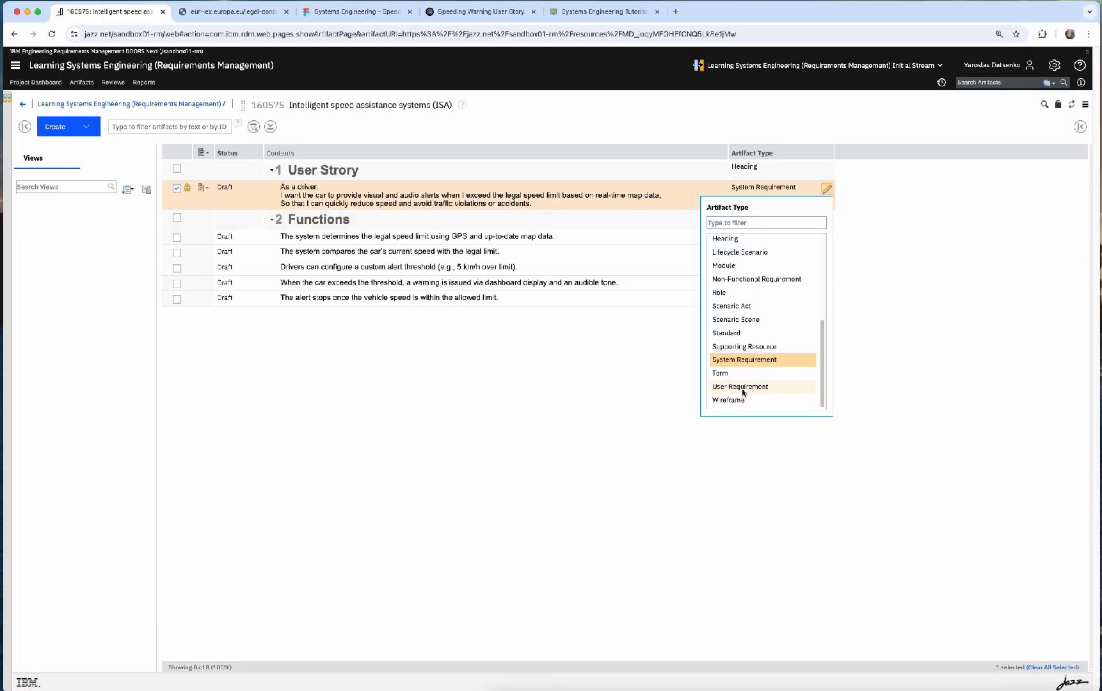
scroll(739, 402, "up", 5)
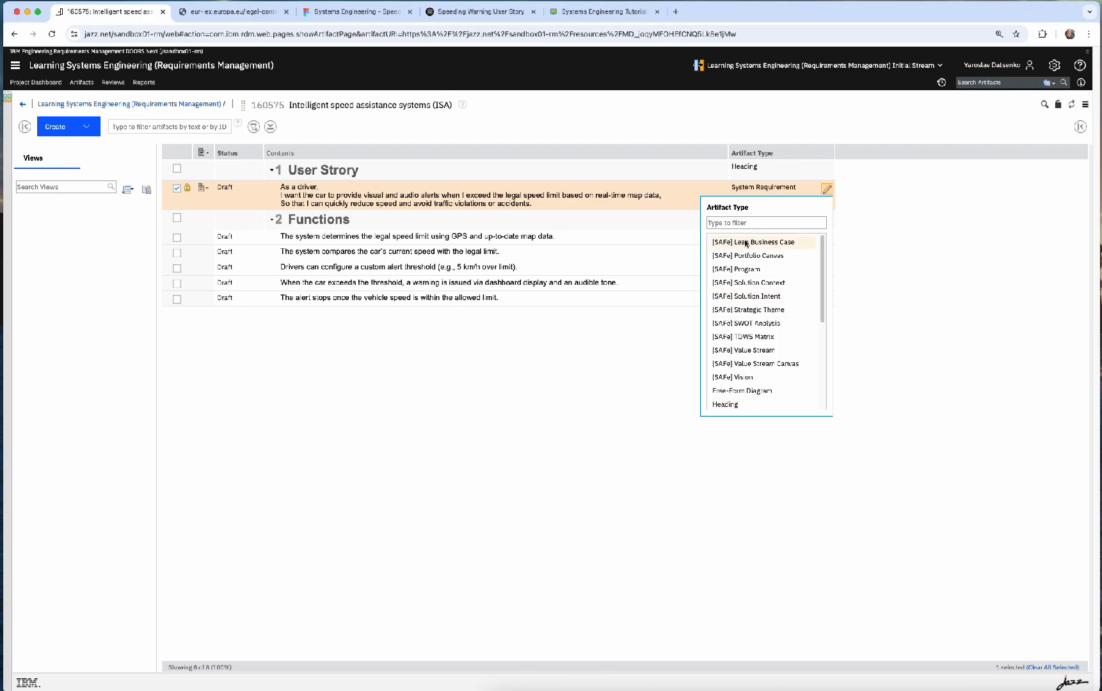
type("Us")
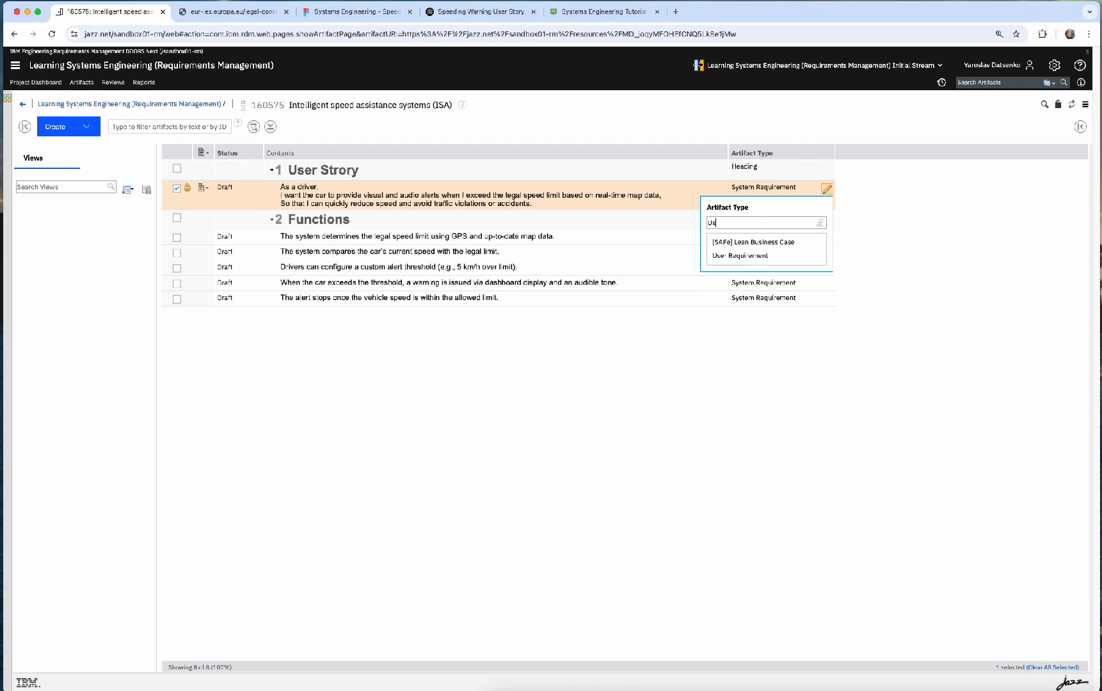
left_click(764, 256)
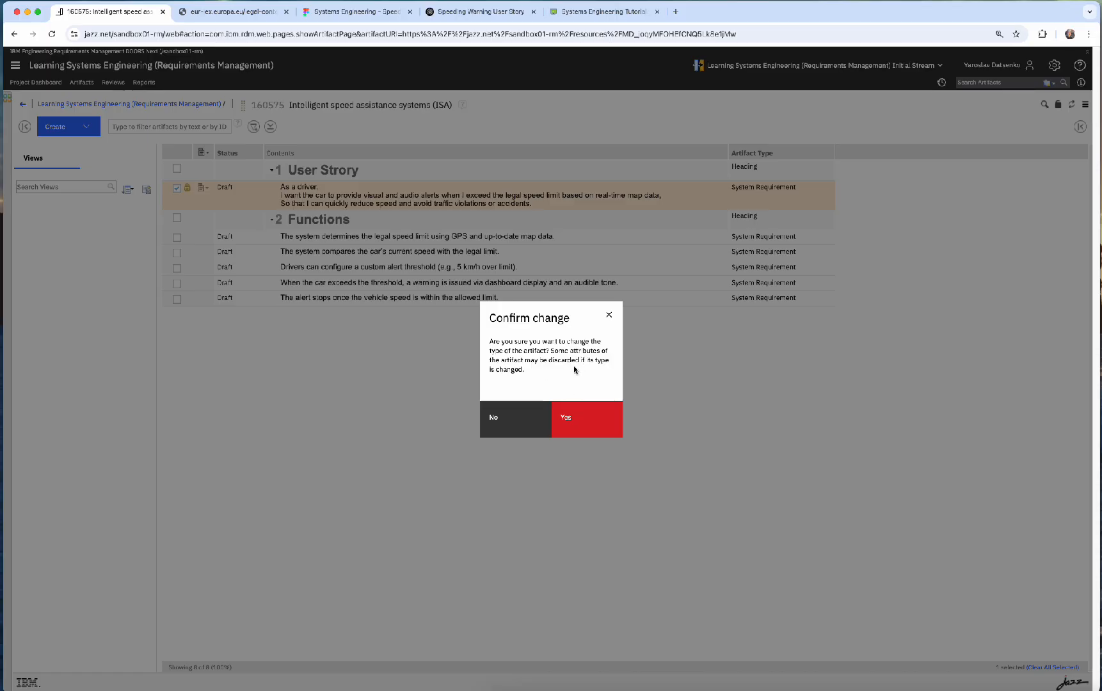
left_click(578, 419)
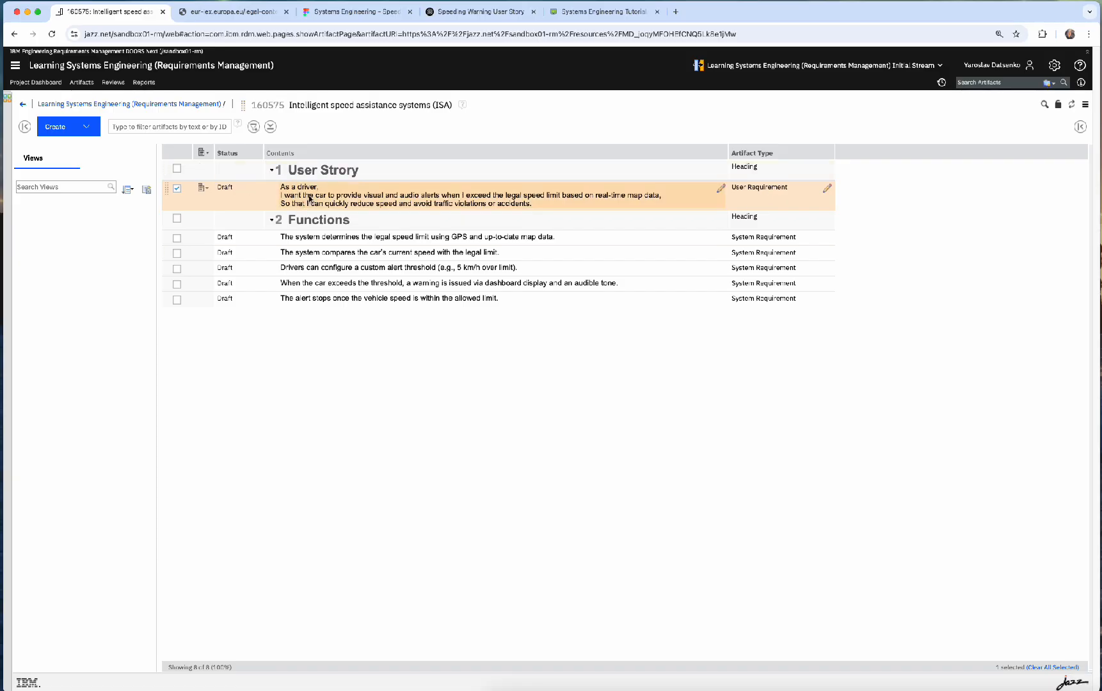
Step: Make the word "driver" bold in the user story text and save the artifact
left_click(720, 189)
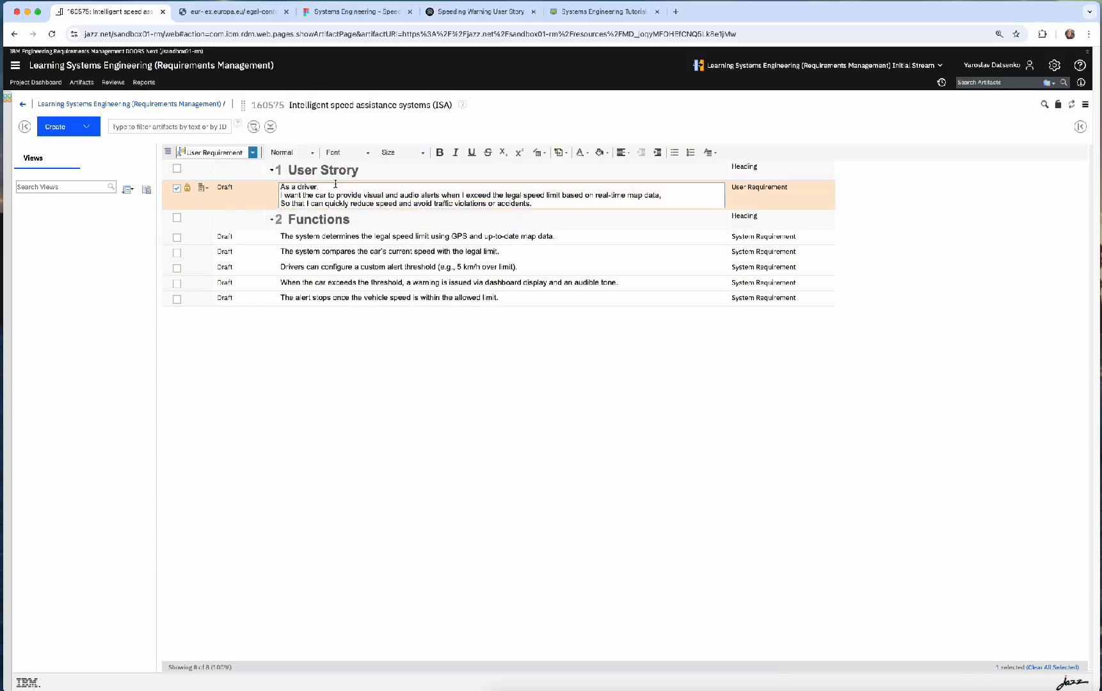
double_click(308, 187)
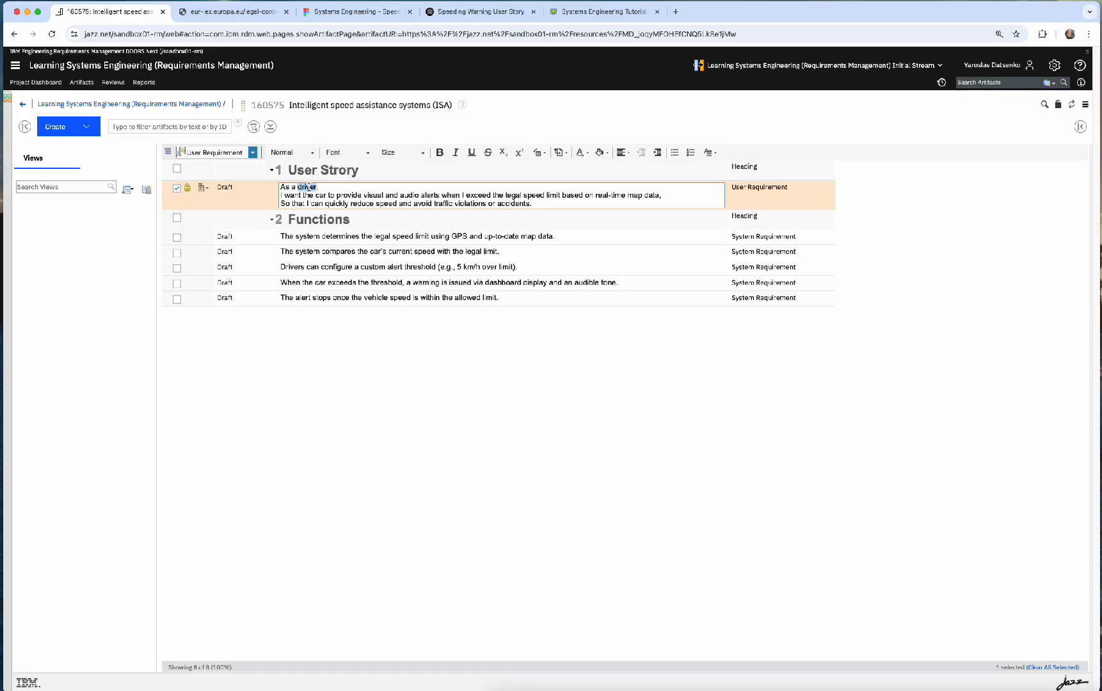
left_click(440, 152)
left_click(591, 203)
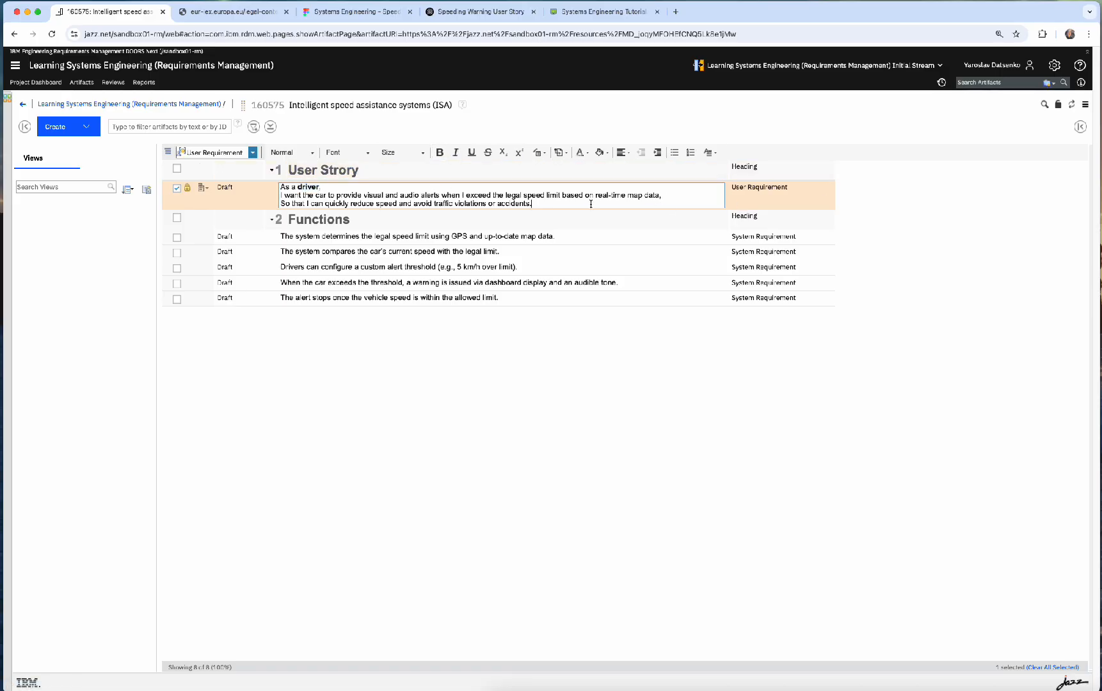
left_click(529, 372)
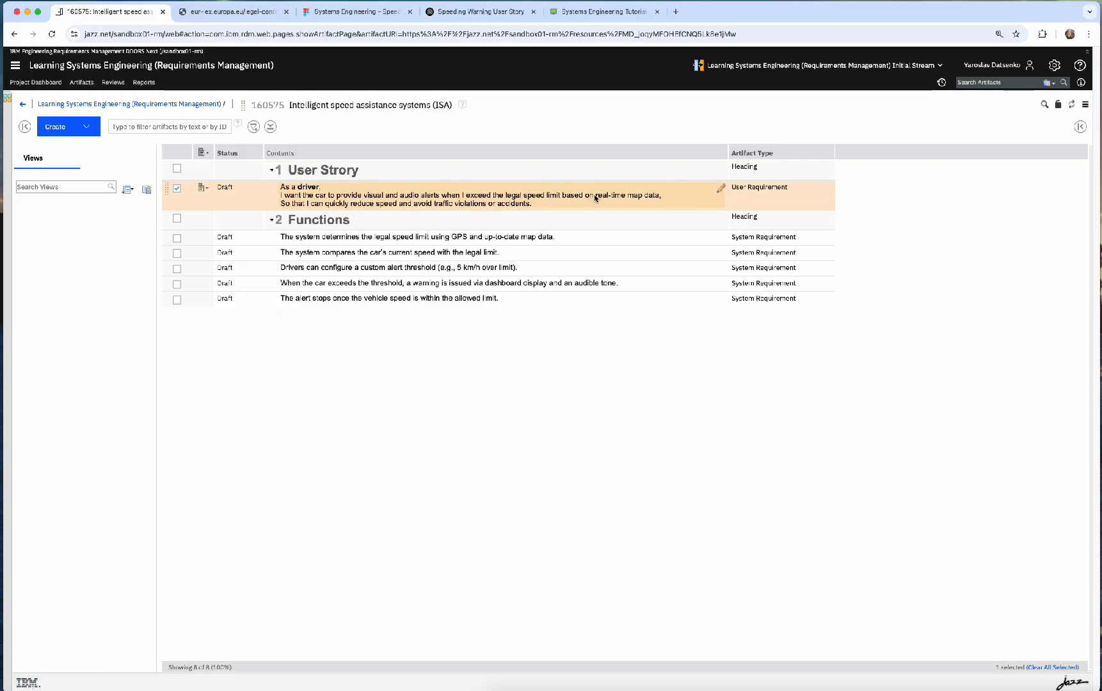
Step: Make the words "car" and "visual and audio alerts" bold in the user story text
left_click(544, 200)
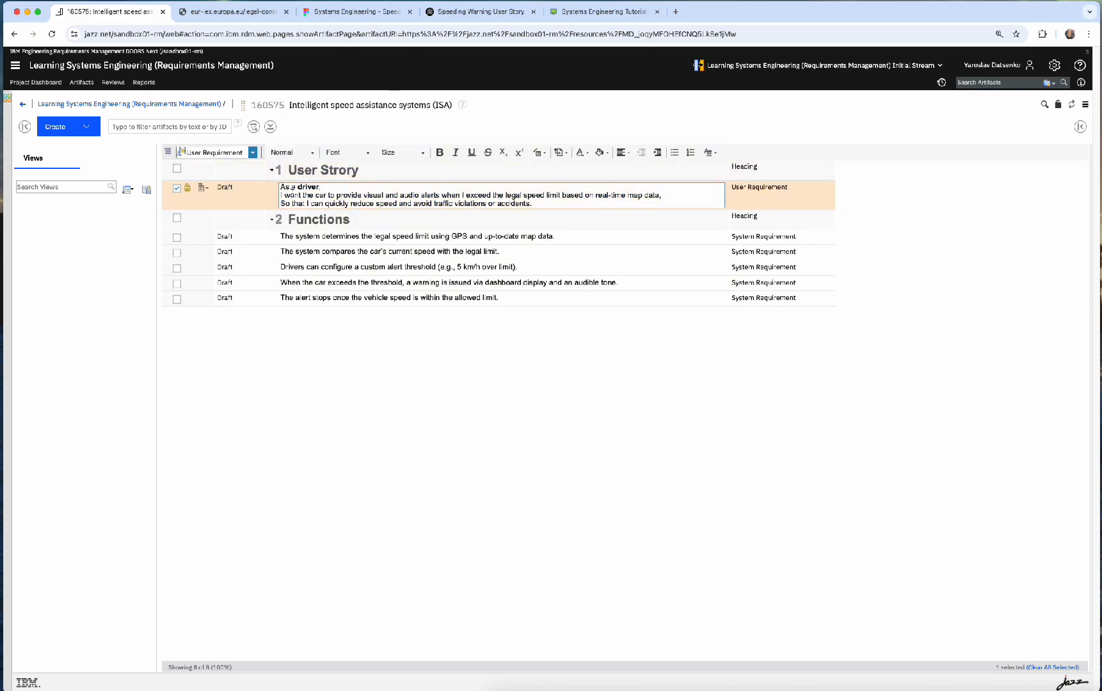
double_click(306, 187)
double_click(322, 195)
left_click(440, 152)
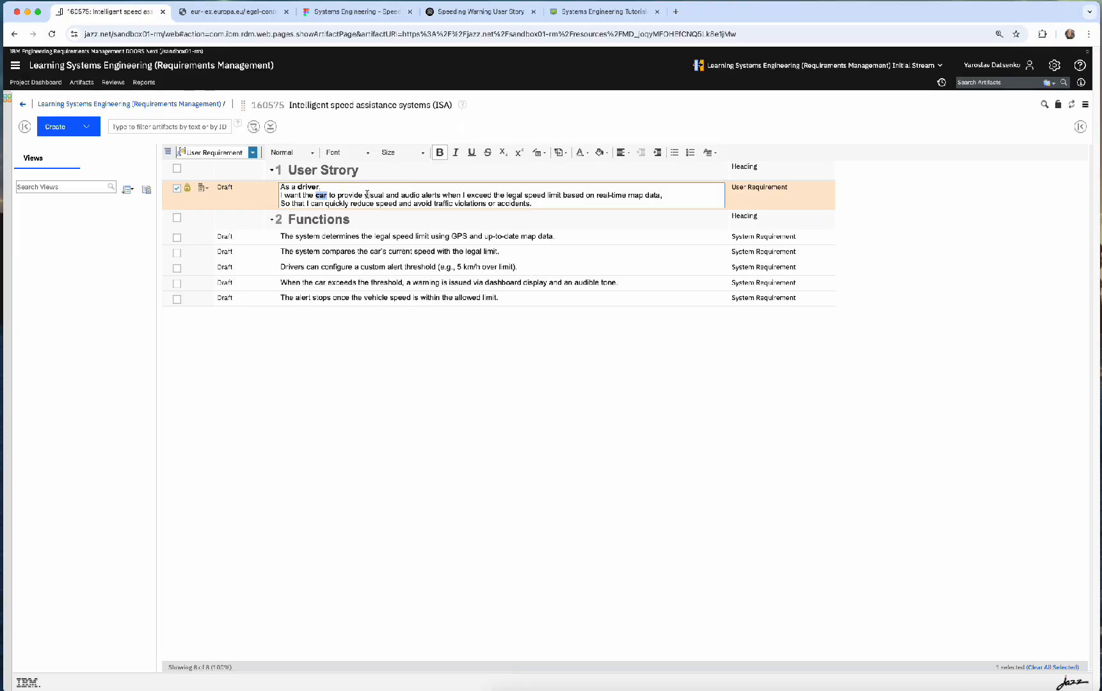
left_click_drag(365, 195, 439, 194)
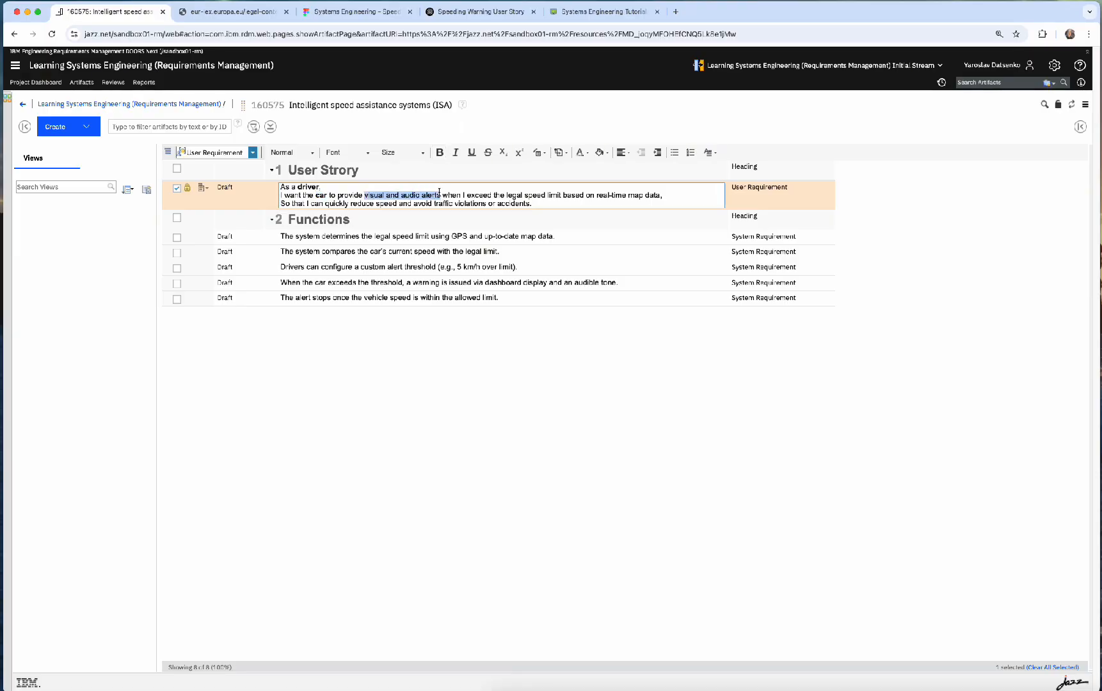
left_click(440, 153)
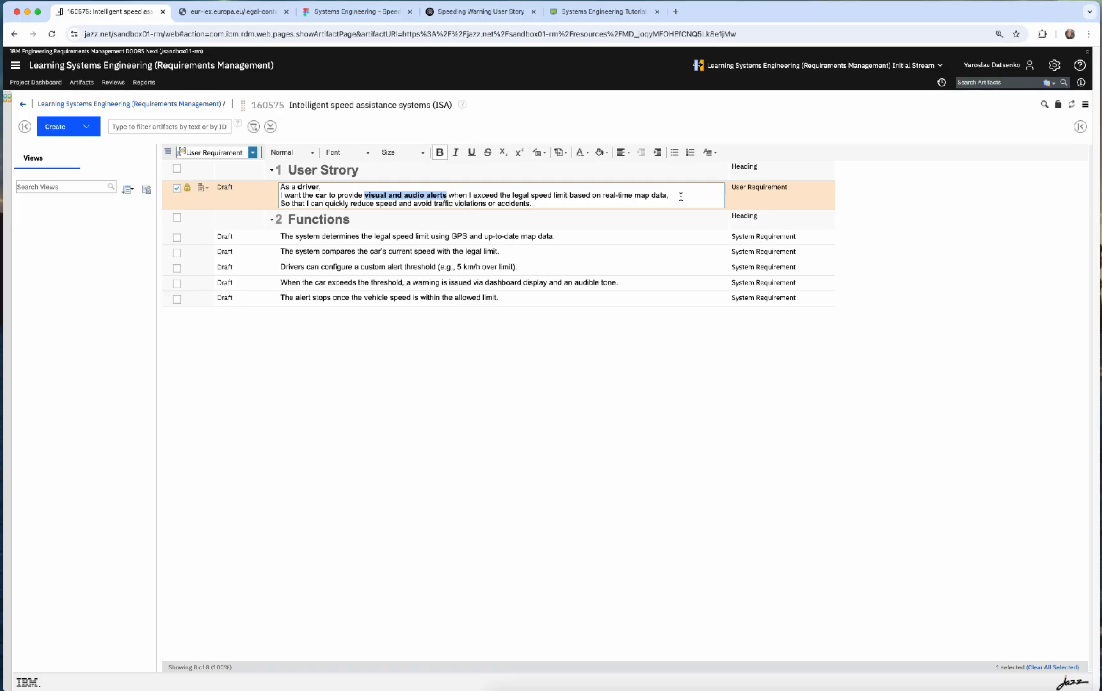
Step: Delete "based on real-time map data" from the user story, insert "current" before "legal speed limit", and save the artifact
left_click(672, 196)
left_click_drag(666, 197, 605, 199)
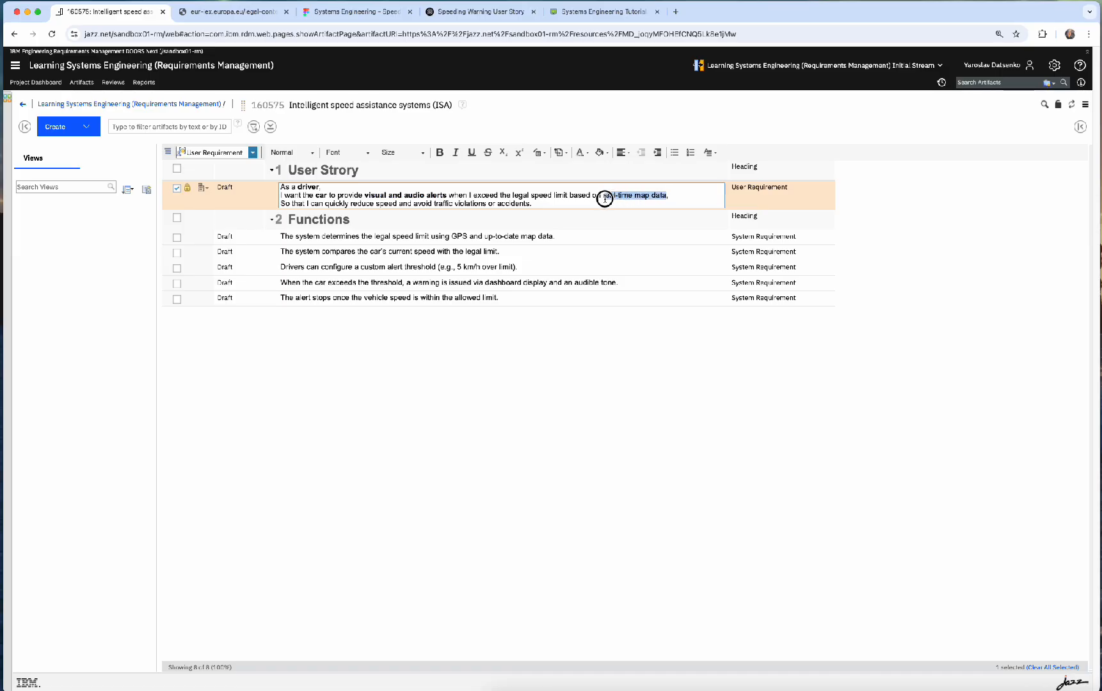
left_click_drag(604, 198, 569, 195)
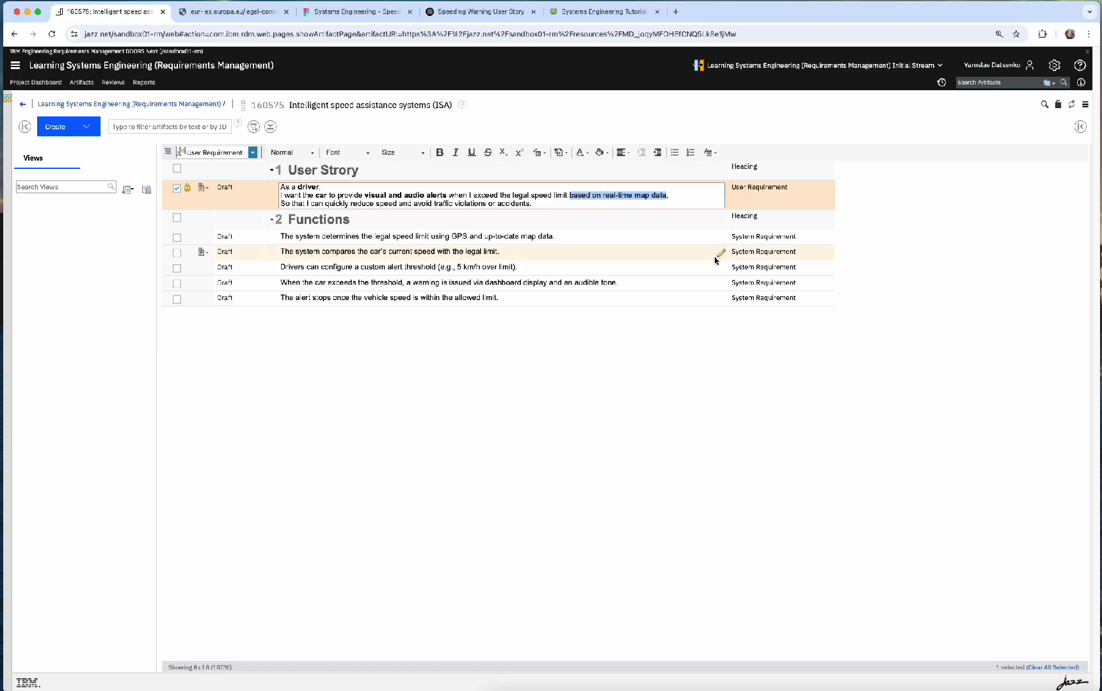
key("BackSpace")
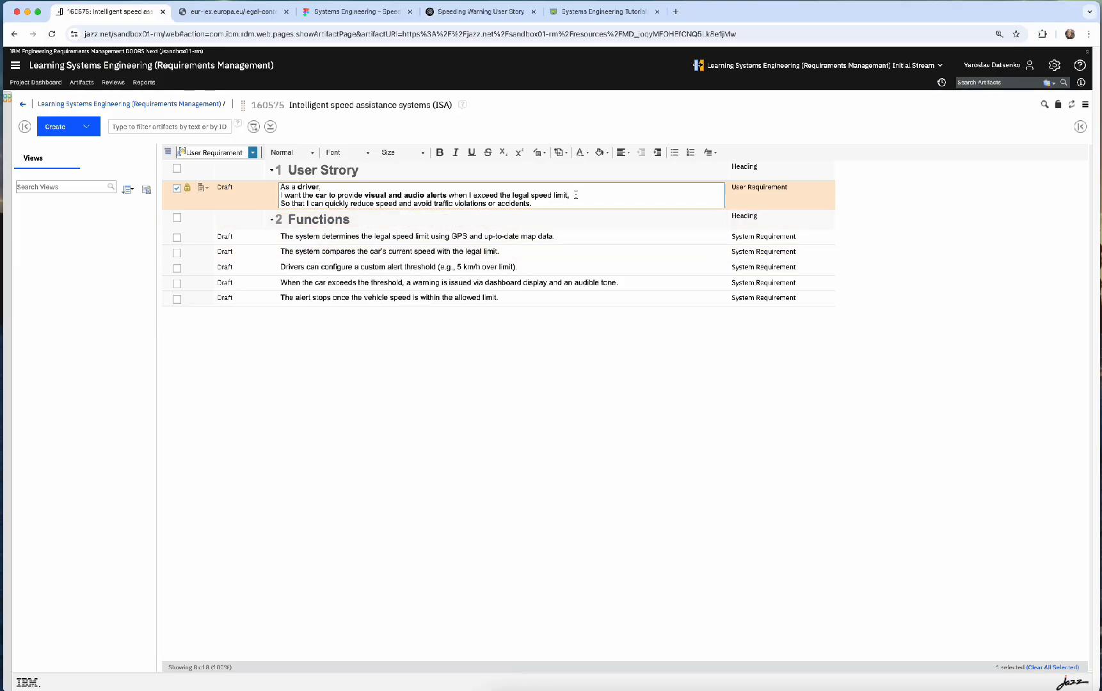
left_click(514, 195)
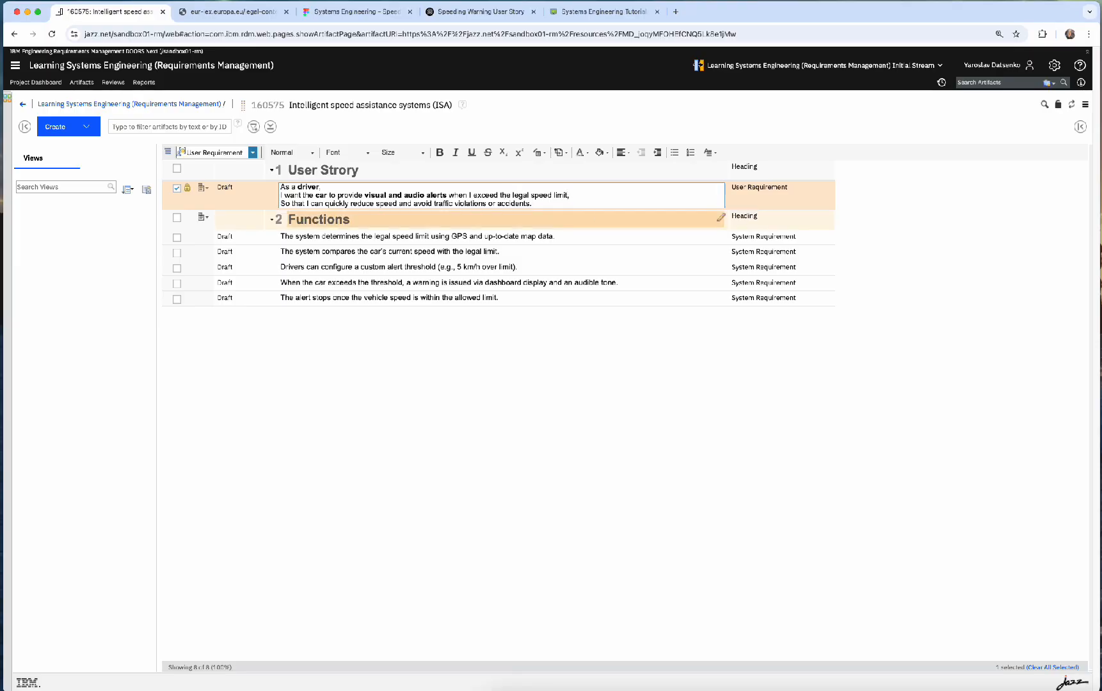
type("current")
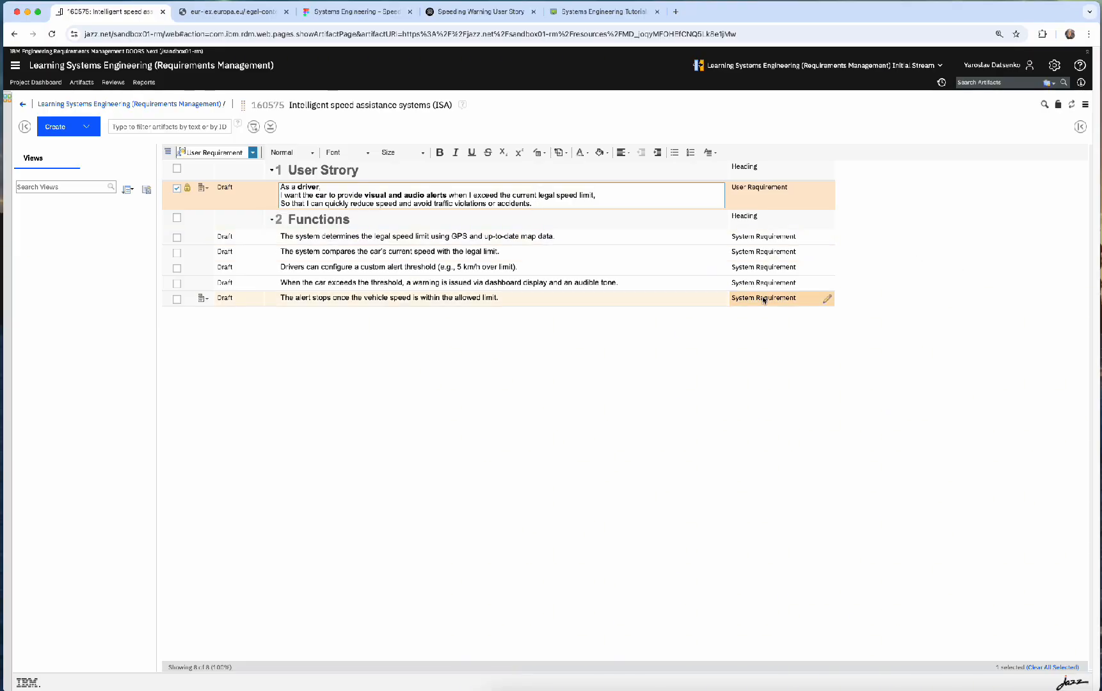
left_click(728, 369)
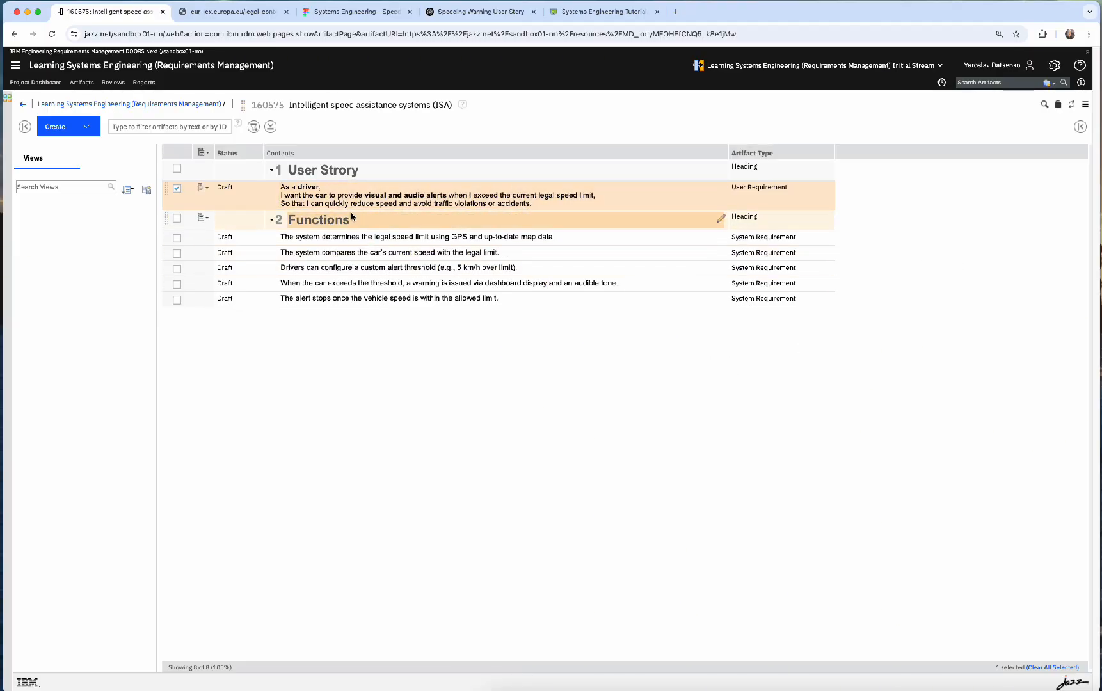
Step: Underline "current legal speed limit" and "visual and audio alerts" in the user story, removing the bold from the latter, and save
left_click(526, 196)
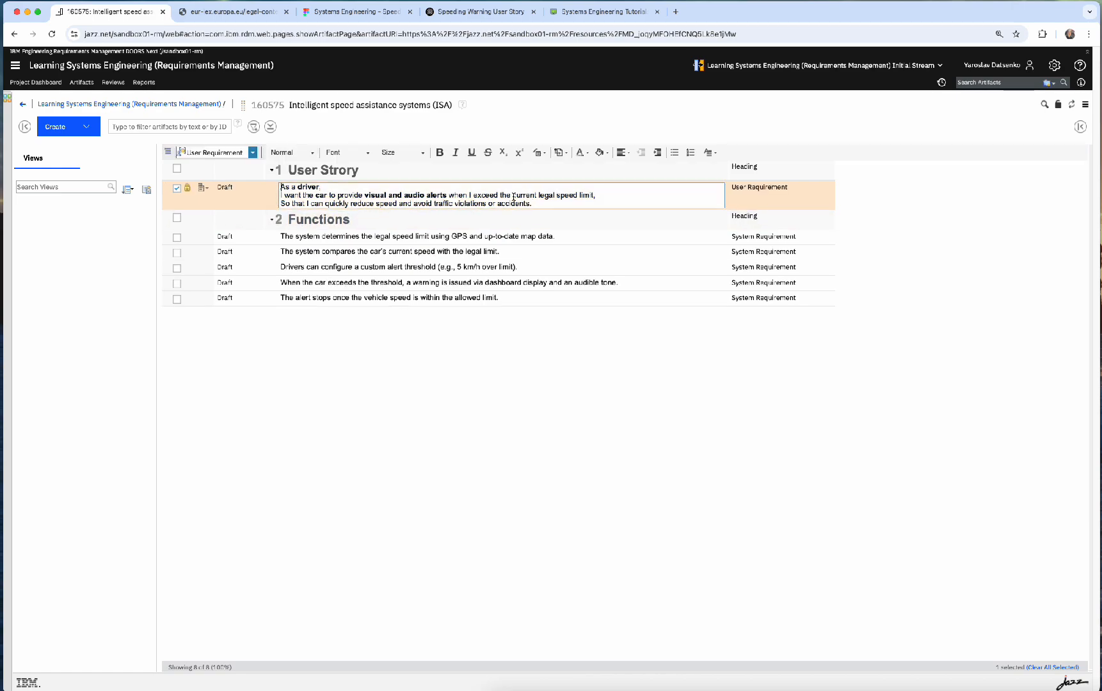
left_click_drag(513, 198, 601, 204)
left_click(472, 152)
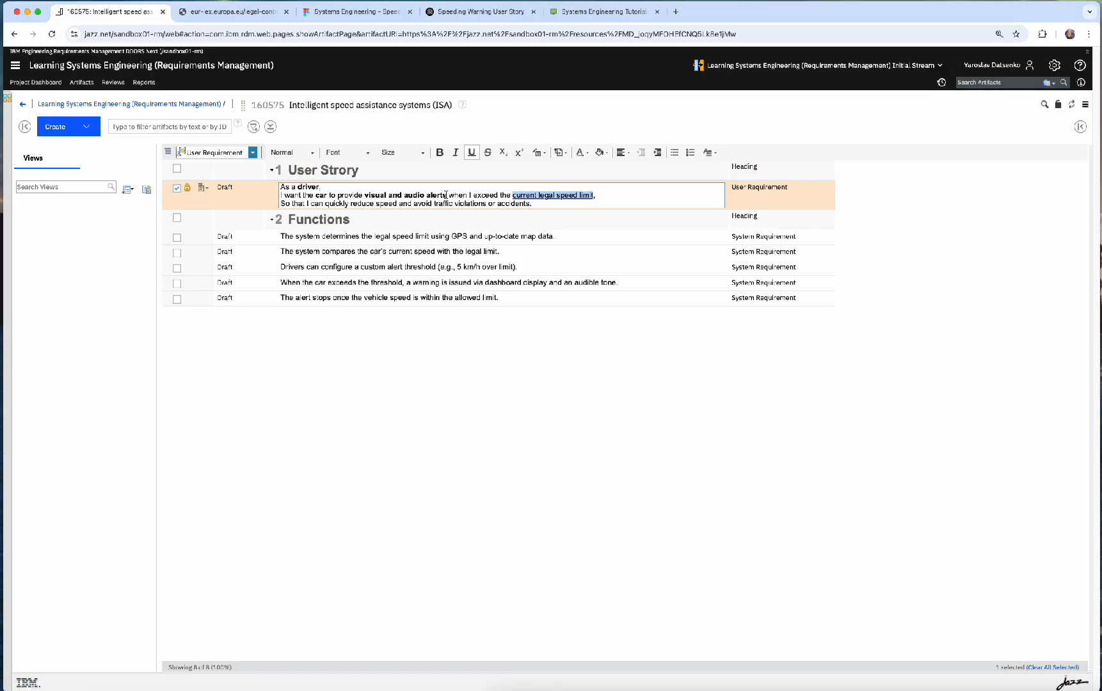
left_click_drag(447, 194, 364, 195)
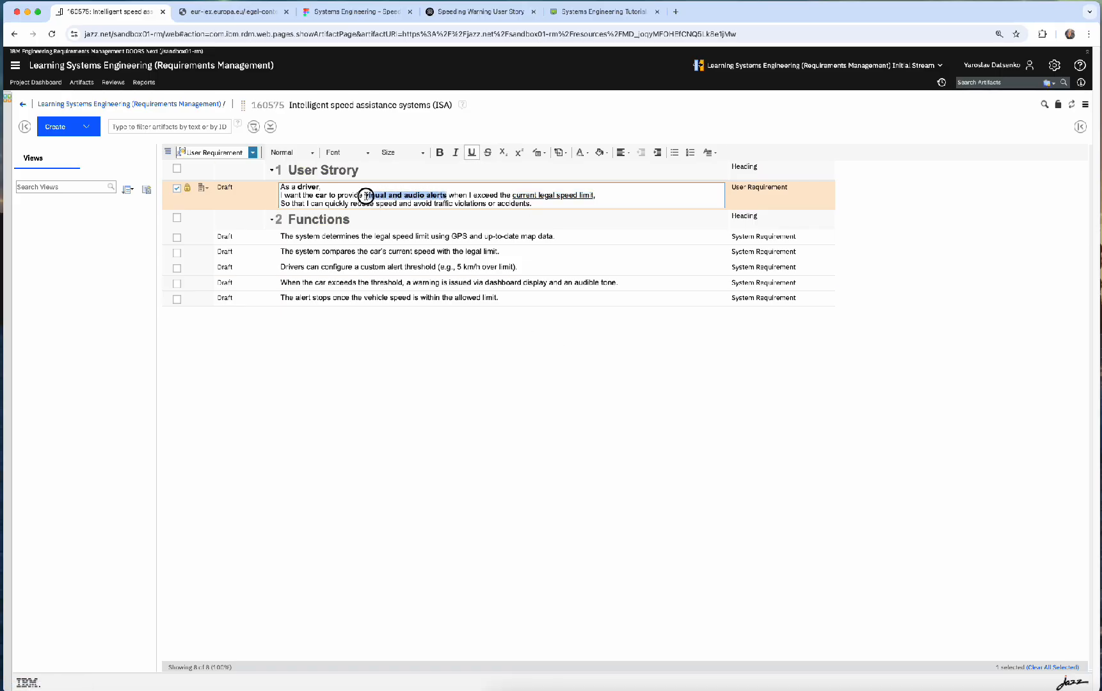
left_click(440, 152)
left_click(472, 153)
left_click(543, 396)
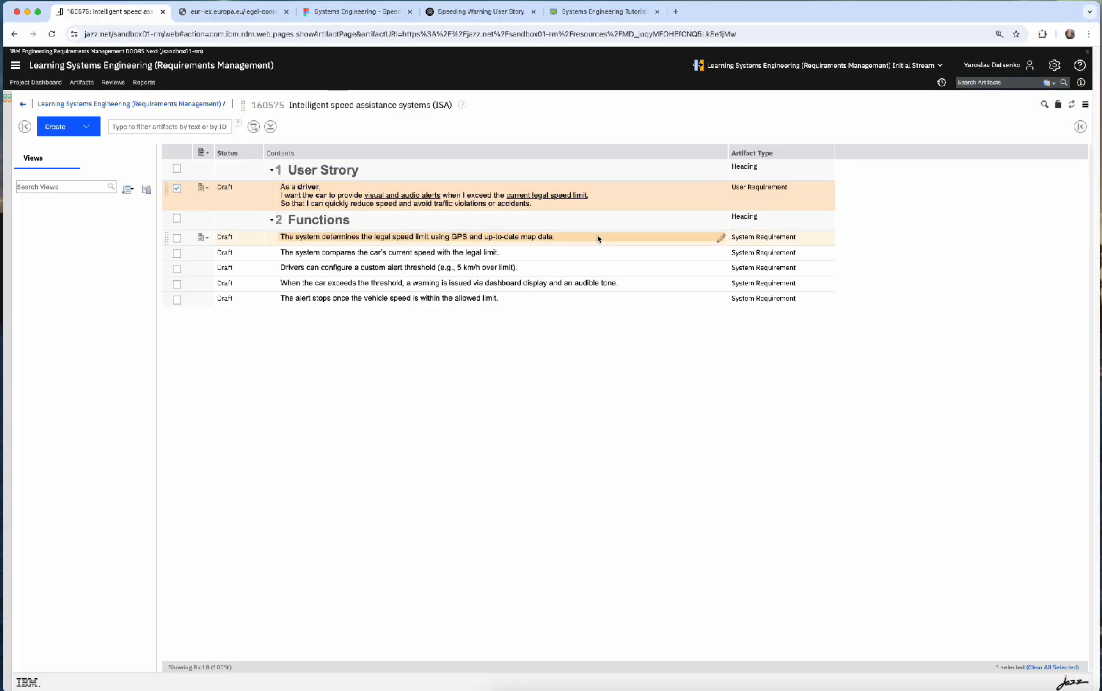
Step: Change the "Functions" heading text to "System Requriements"
left_click(313, 221)
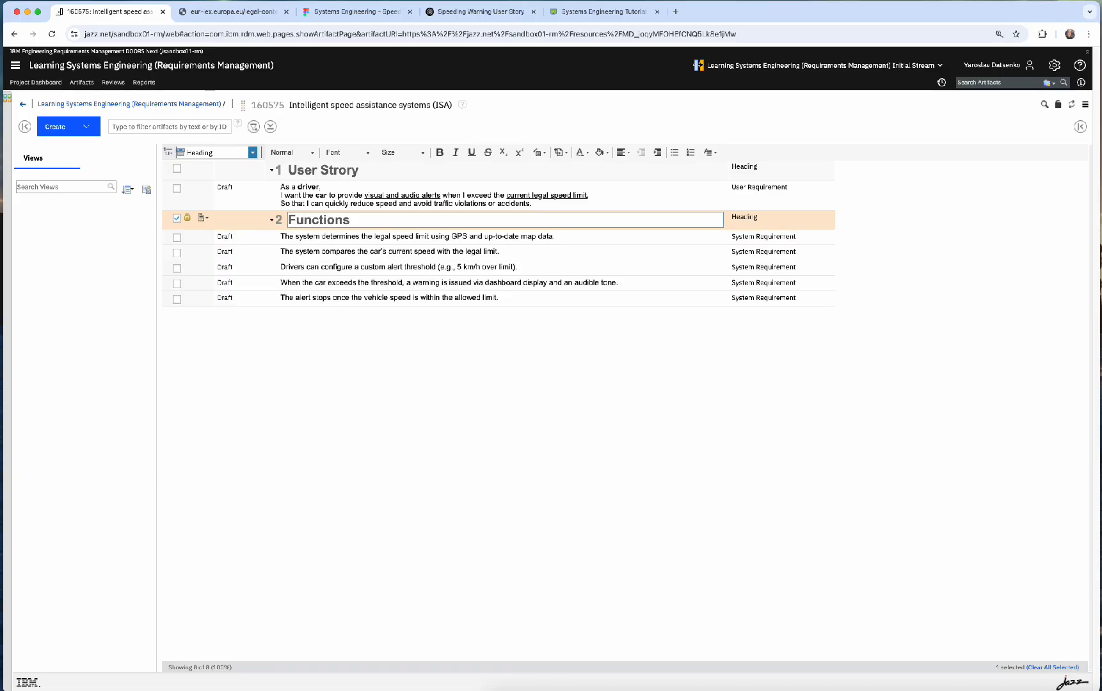
type("System")
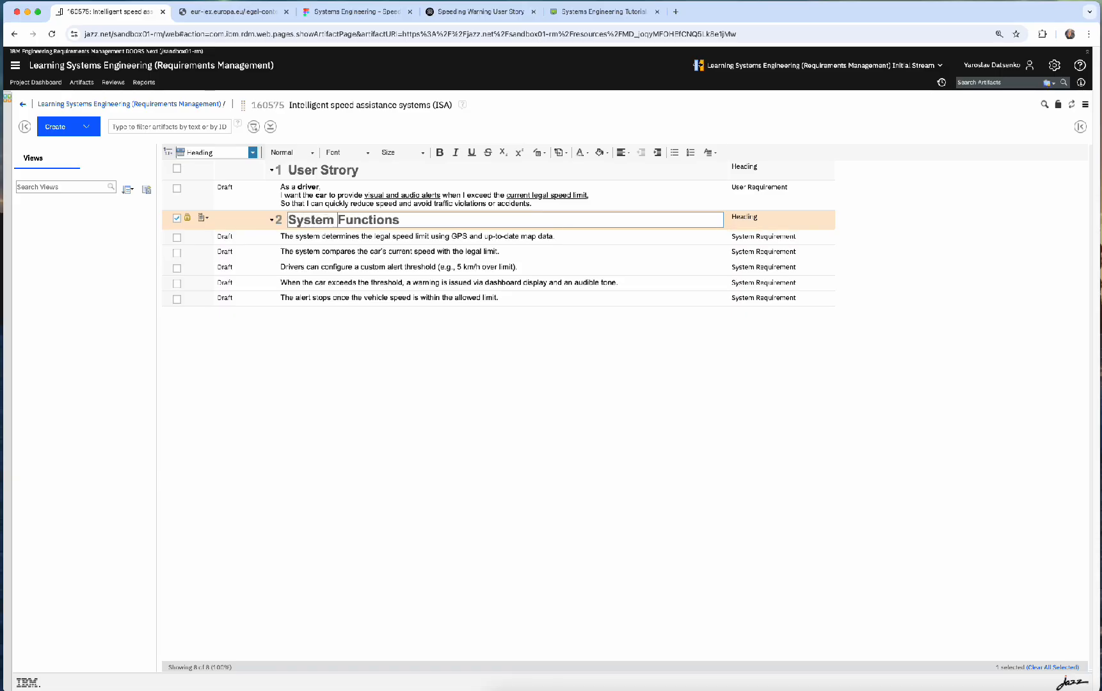
key("alt+shift+Right")
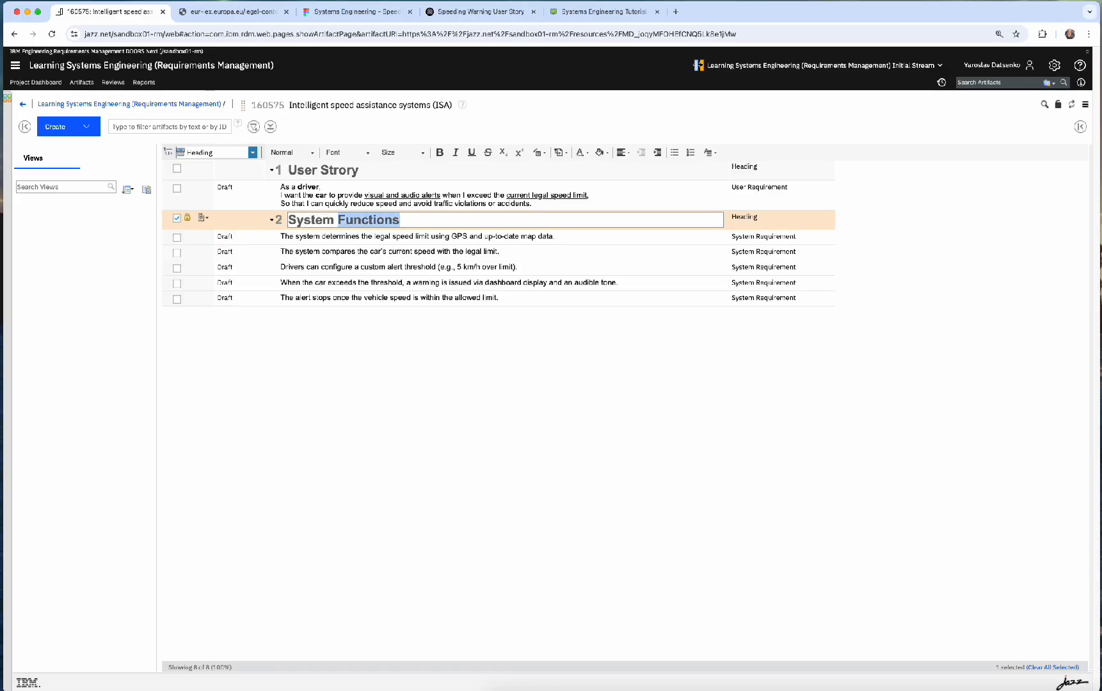
type("Requriemen")
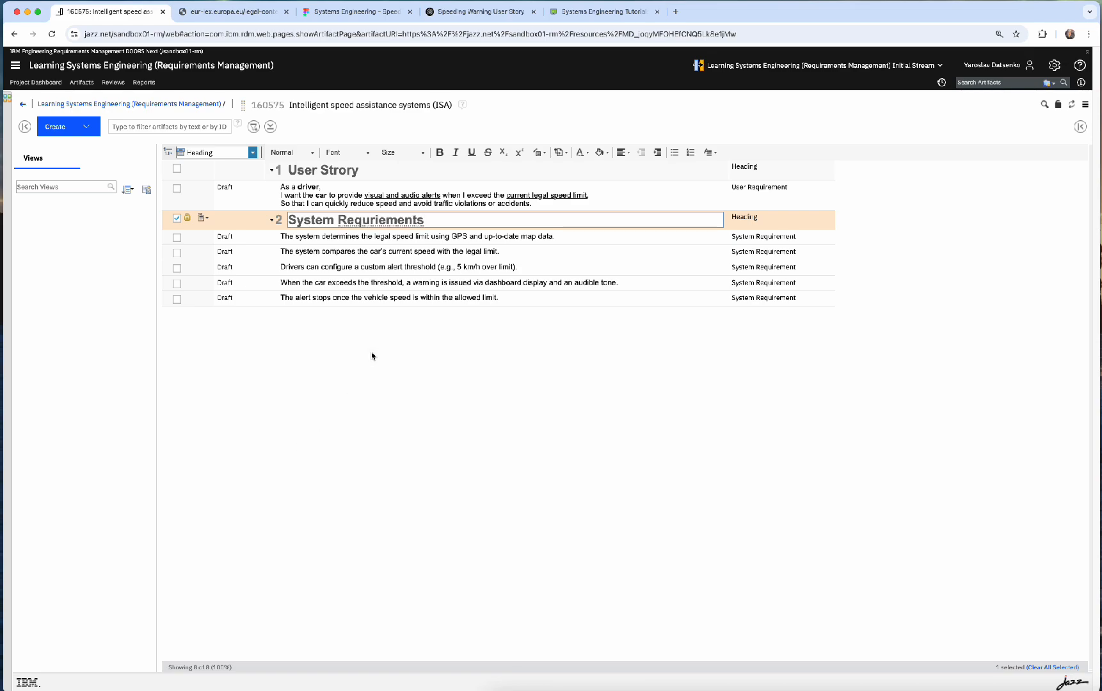
Step: Try to correct the misspelled second word of the "System Requriements" heading in place
right_click(387, 218)
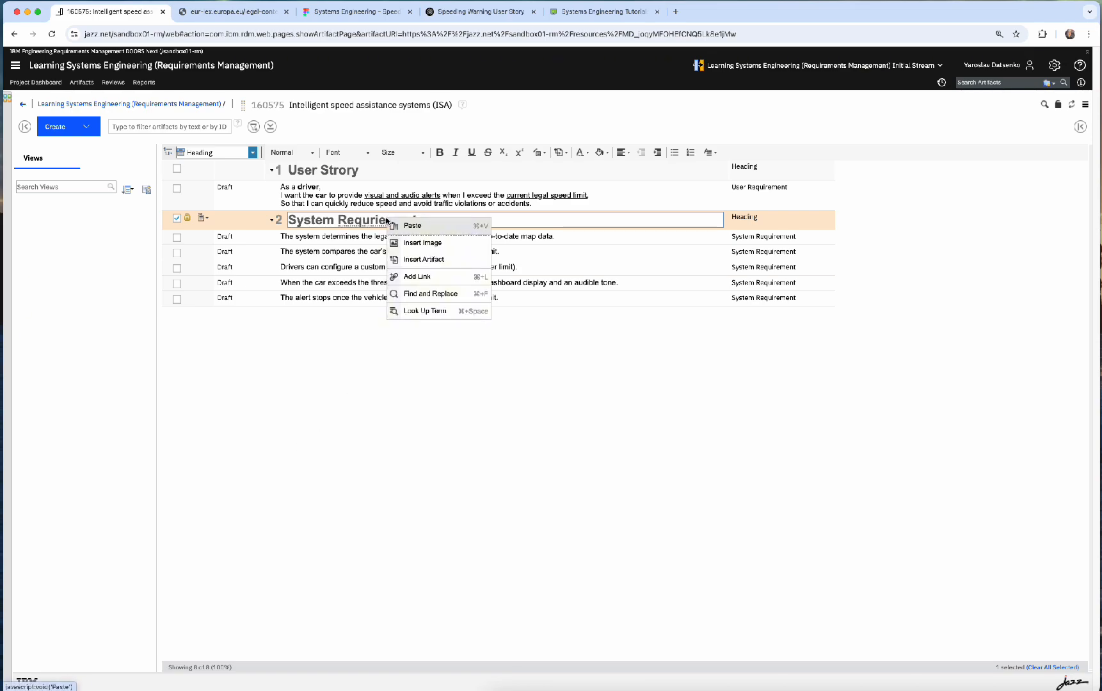
left_click(373, 222)
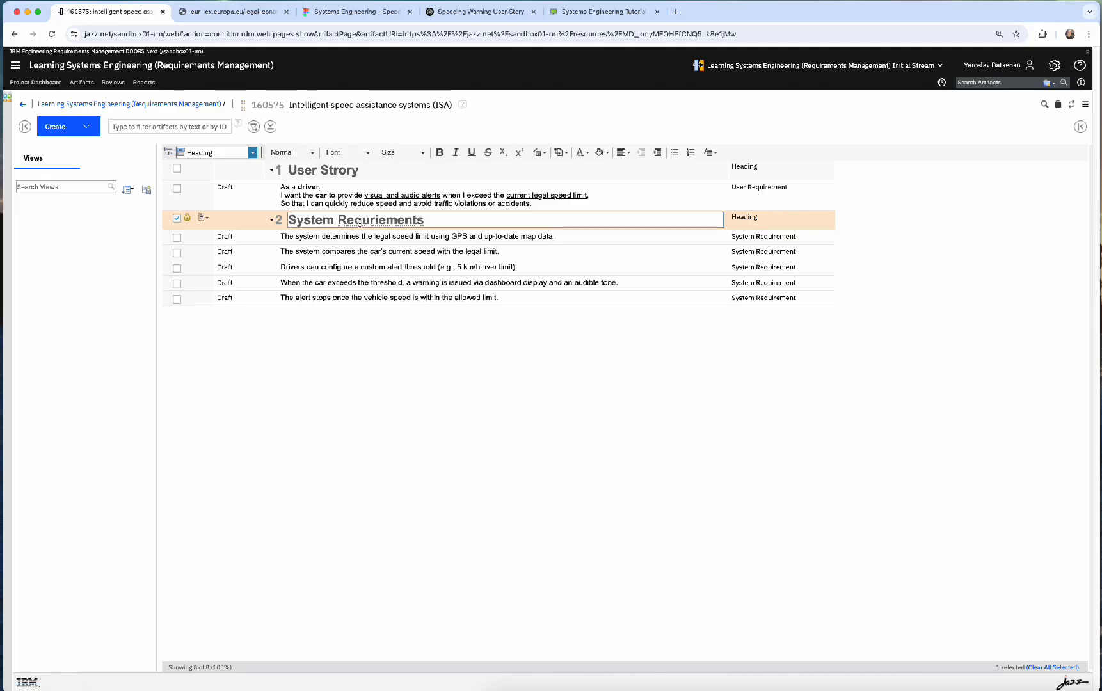
type("i")
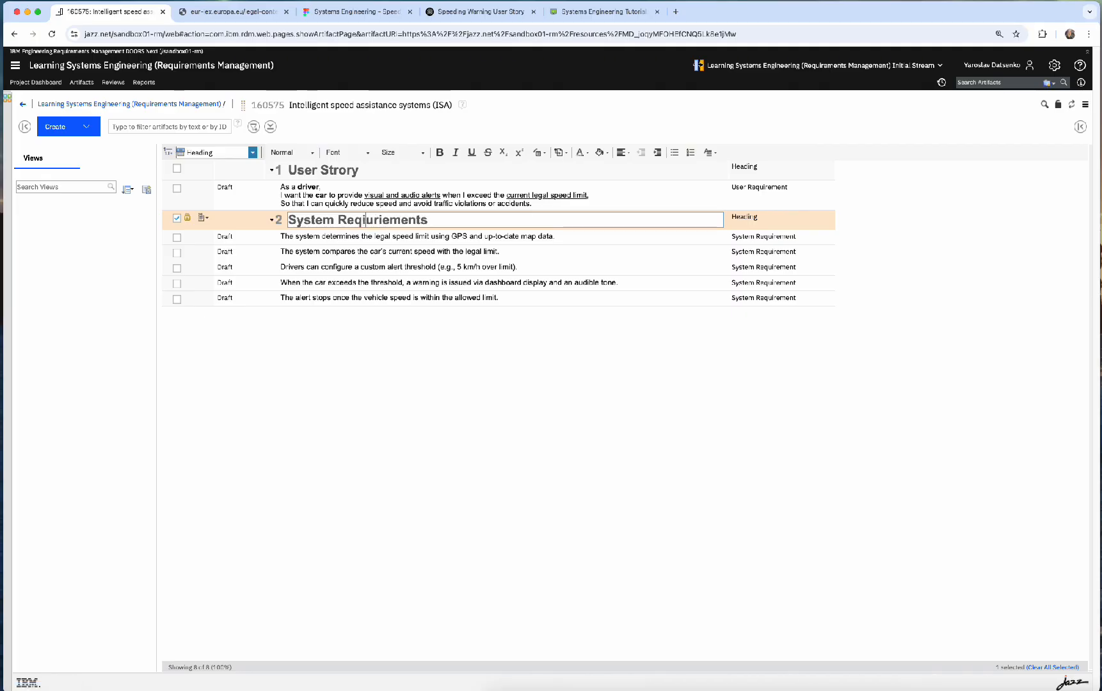
key("Delete")
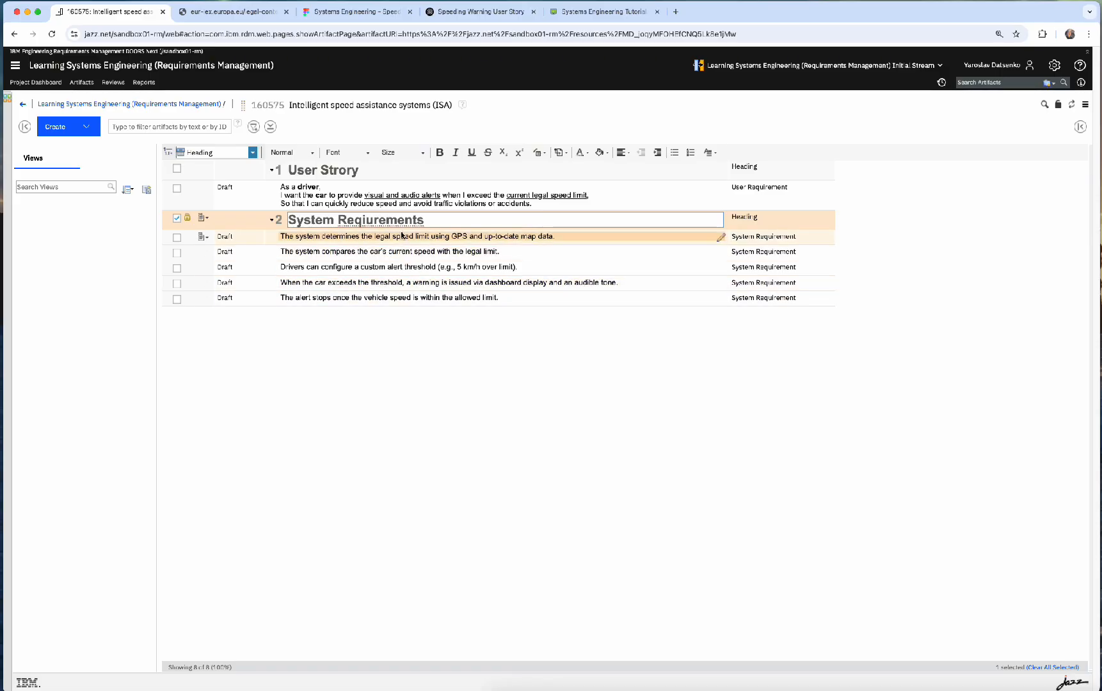
double_click(398, 219)
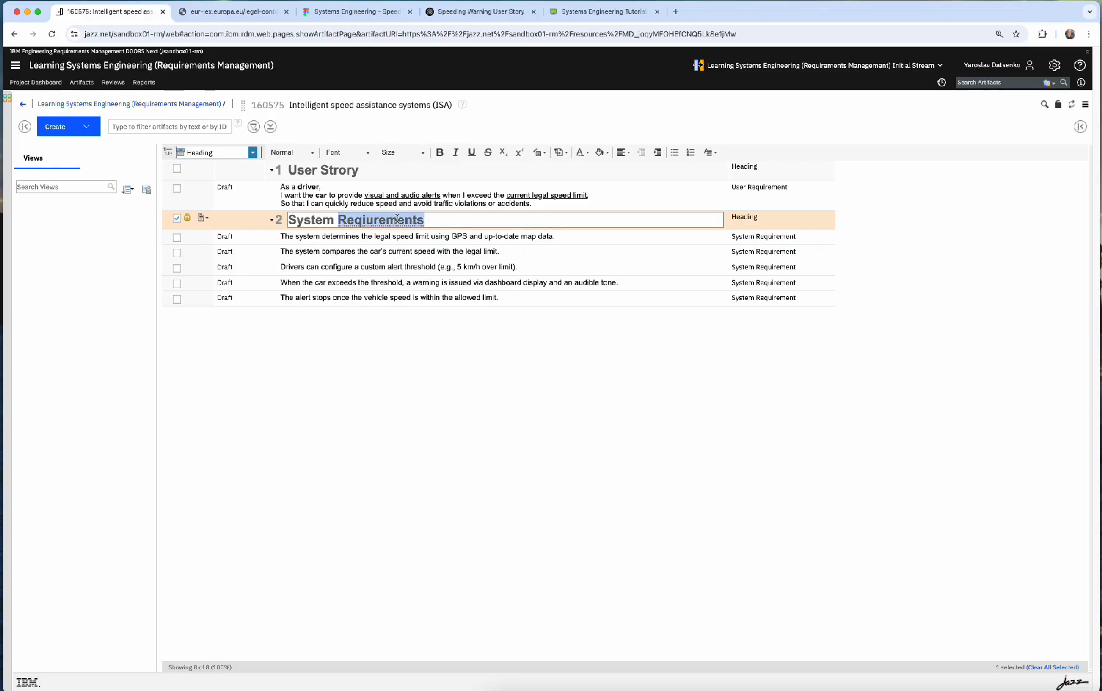
right_click(397, 219)
triple_click(388, 219)
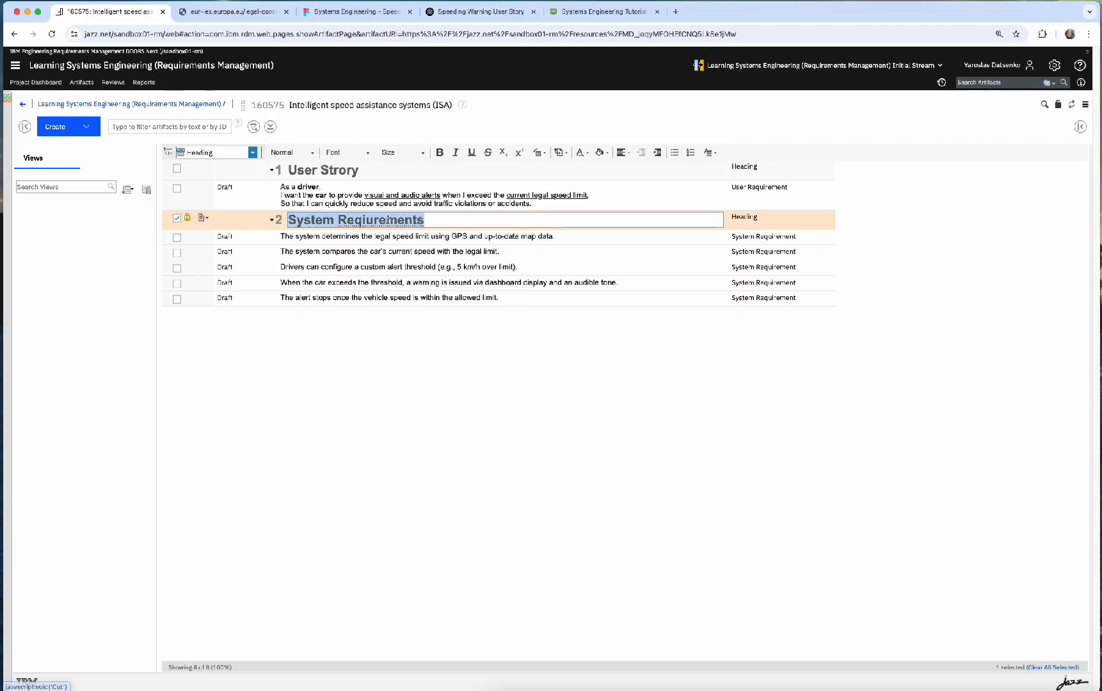
left_click(389, 220)
Step: Search Google in a new tab for the heading's misspelled word, cut the corrected "requirements" from the query, and return to the module
double_click(393, 219)
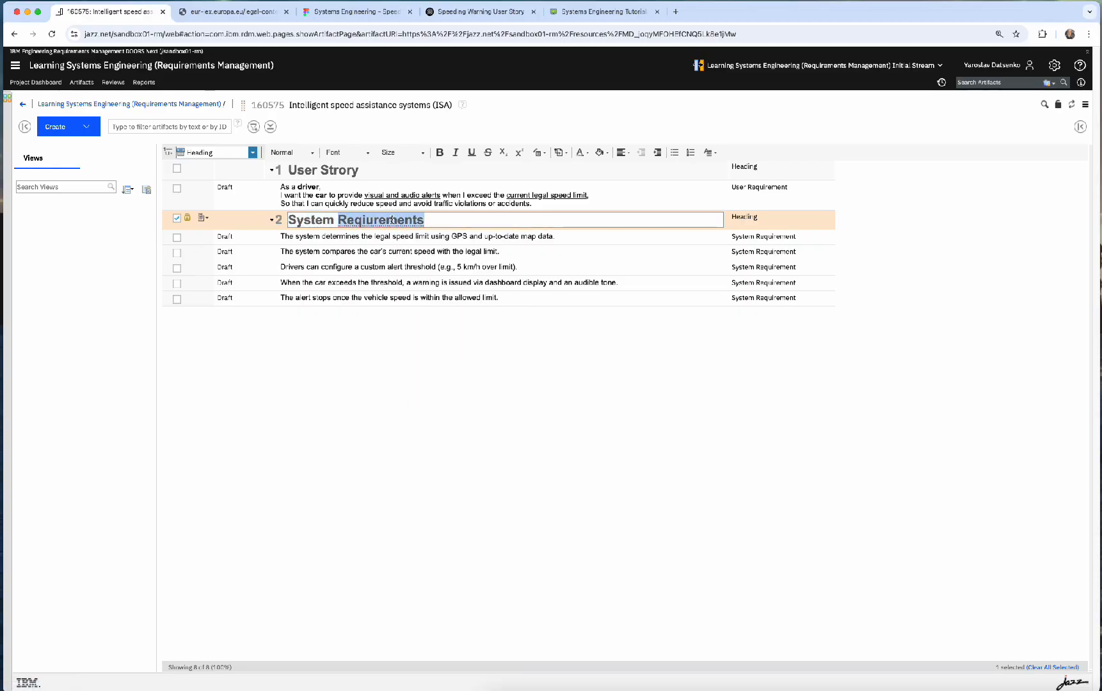
key("ctrl+c")
key("ctrl+t")
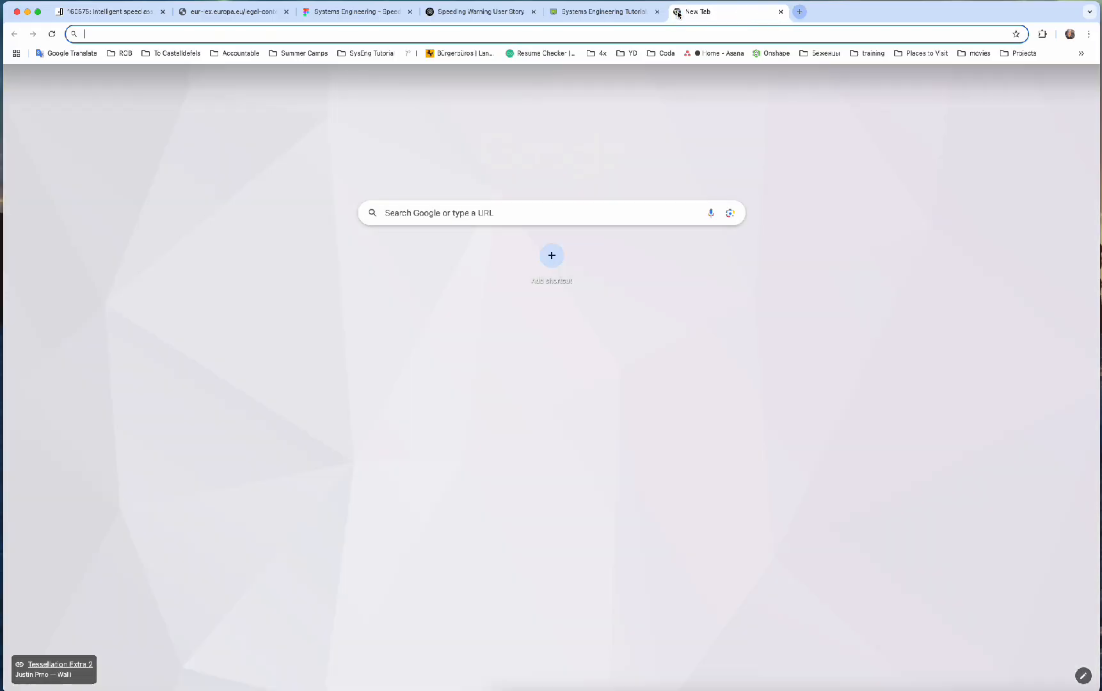
key("ctrl+v")
left_click(252, 85)
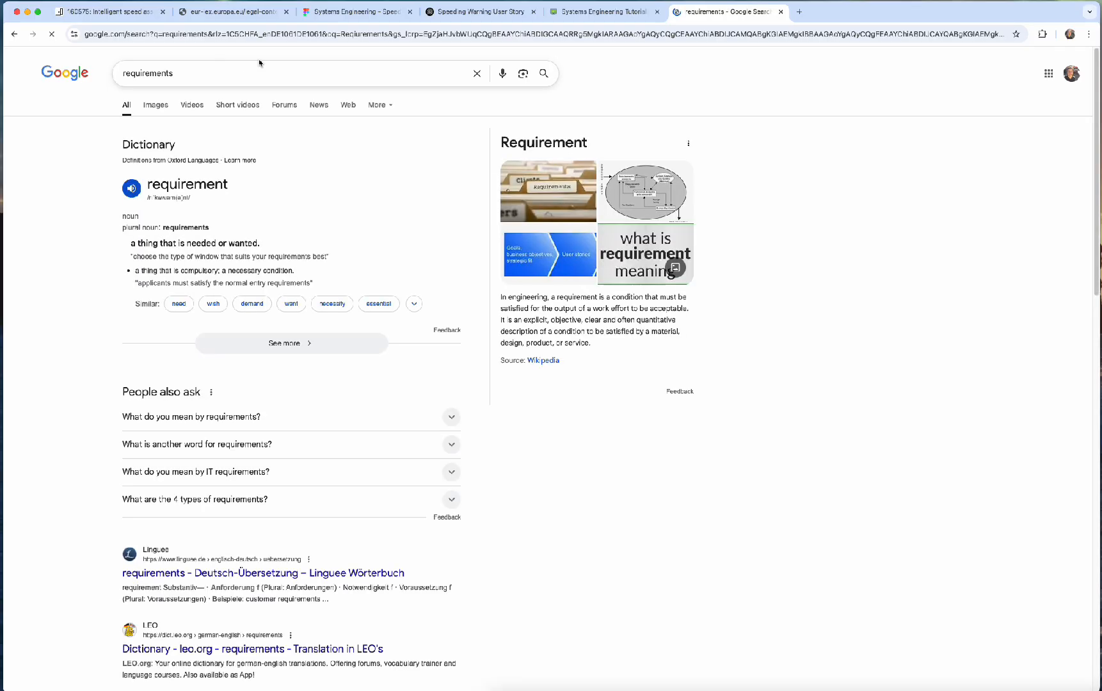
double_click(158, 73)
key("BackSpace")
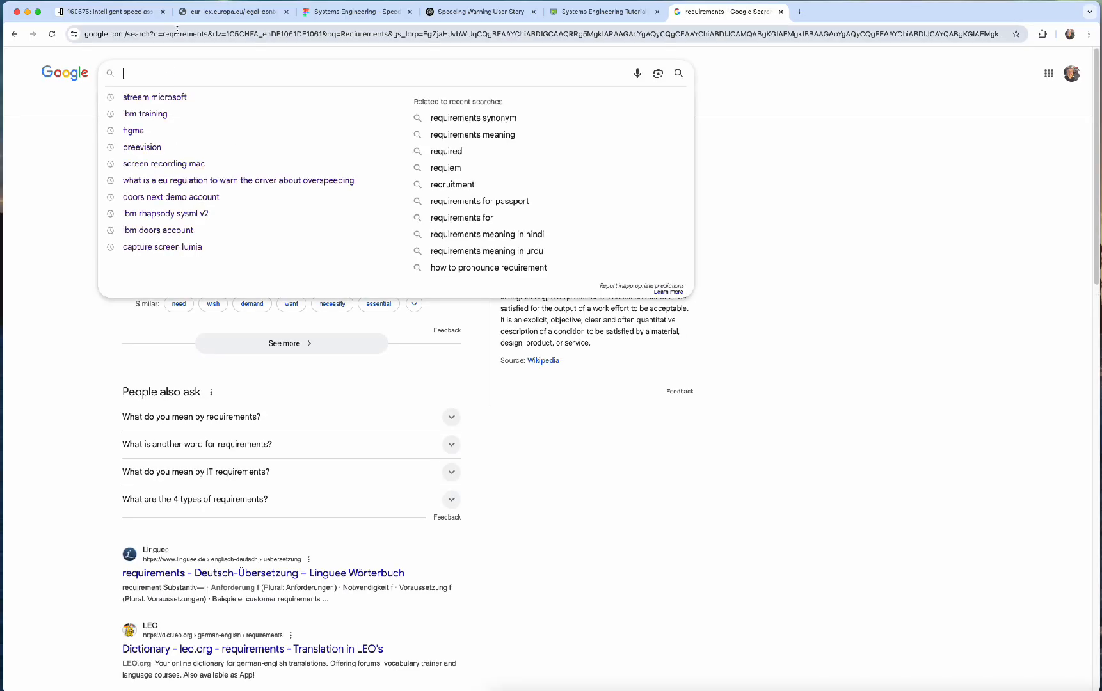
left_click(109, 12)
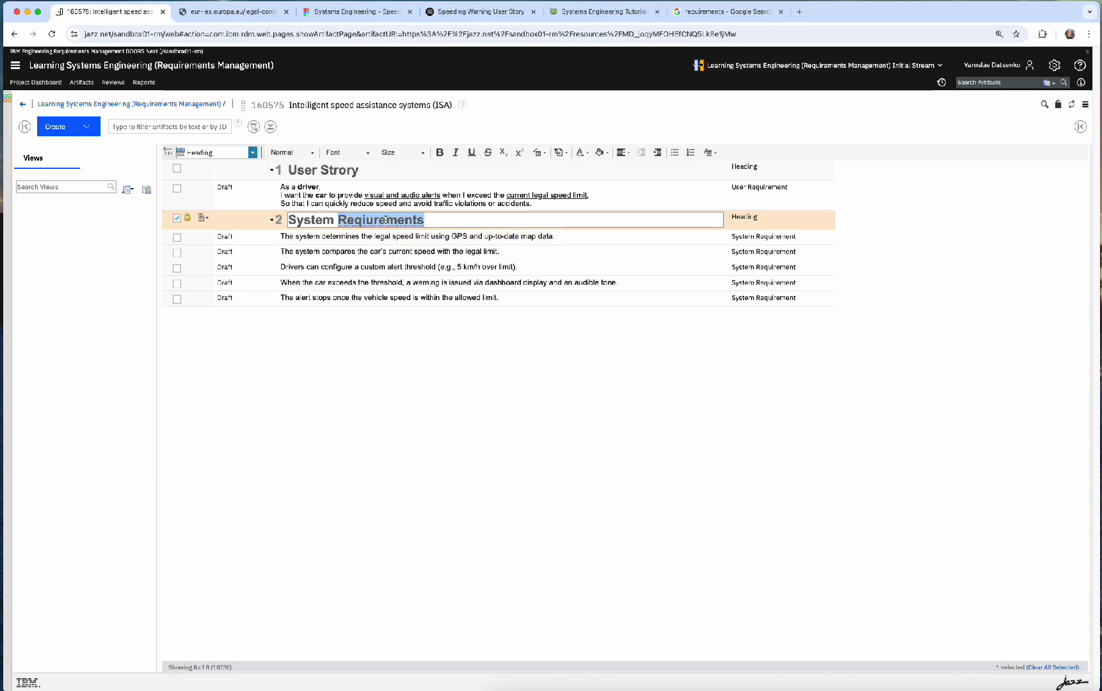
Step: Replace the misspelled heading word with the corrected one and capitalise it so the heading reads "System Requirements"
key("ctrl+v")
left_click(345, 220)
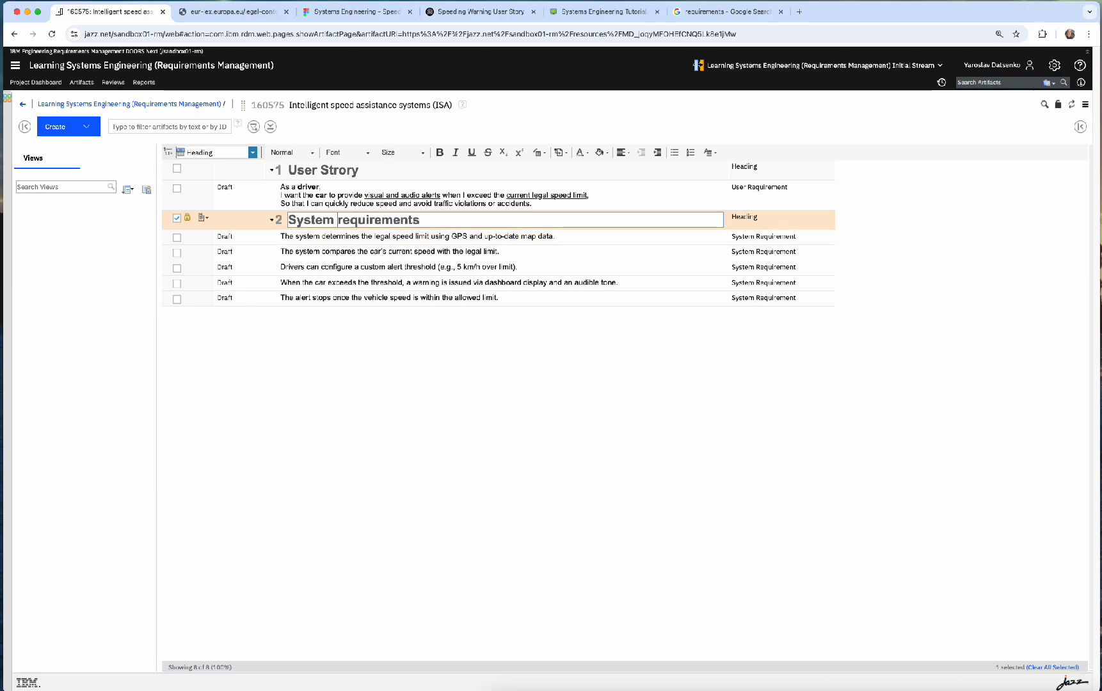
key("BackSpace")
type("R")
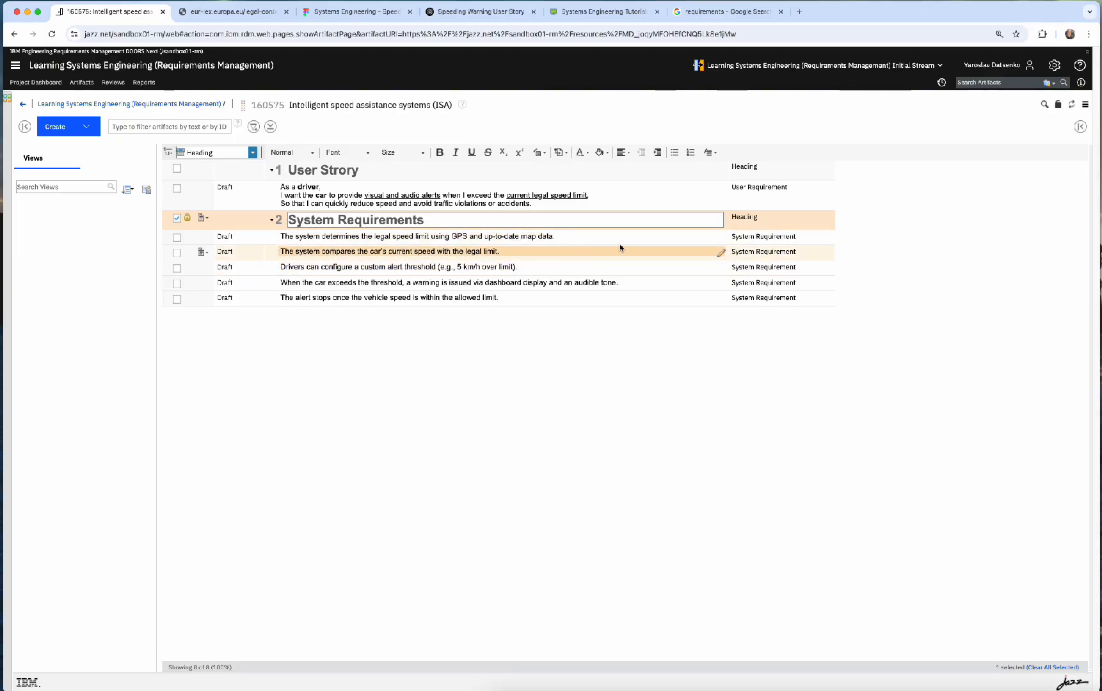
left_click(581, 241)
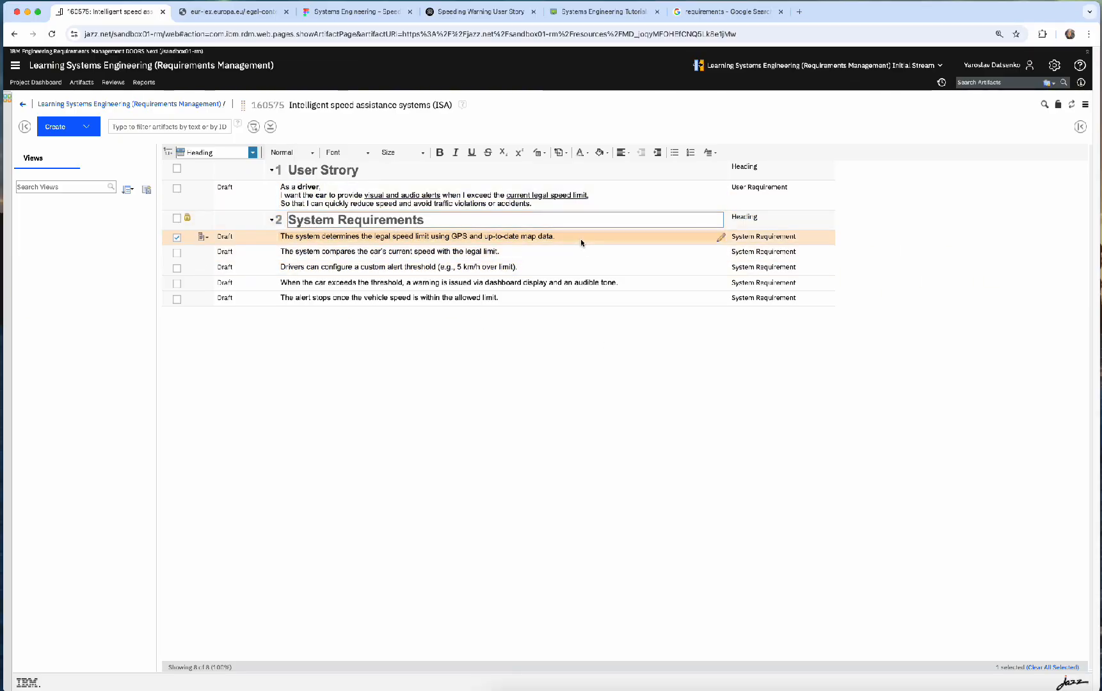
Step: Add an empty System Requirement after "The alert stops once the vehicle speed is within the allowed limit." and leave its editing
left_click(520, 299)
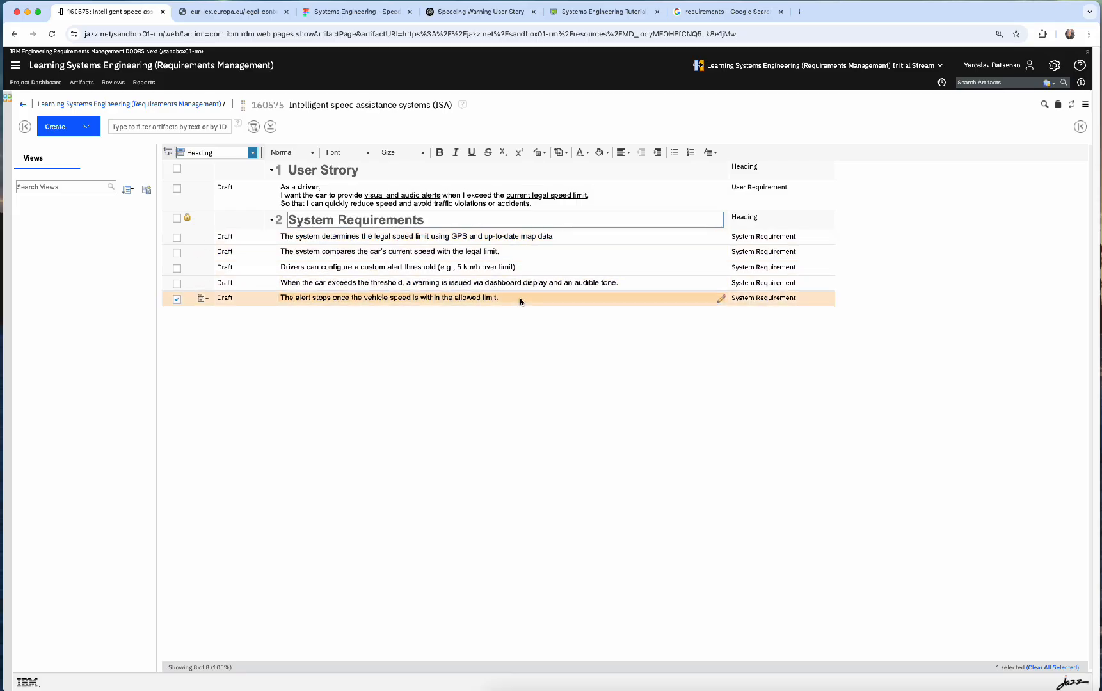
key("Return")
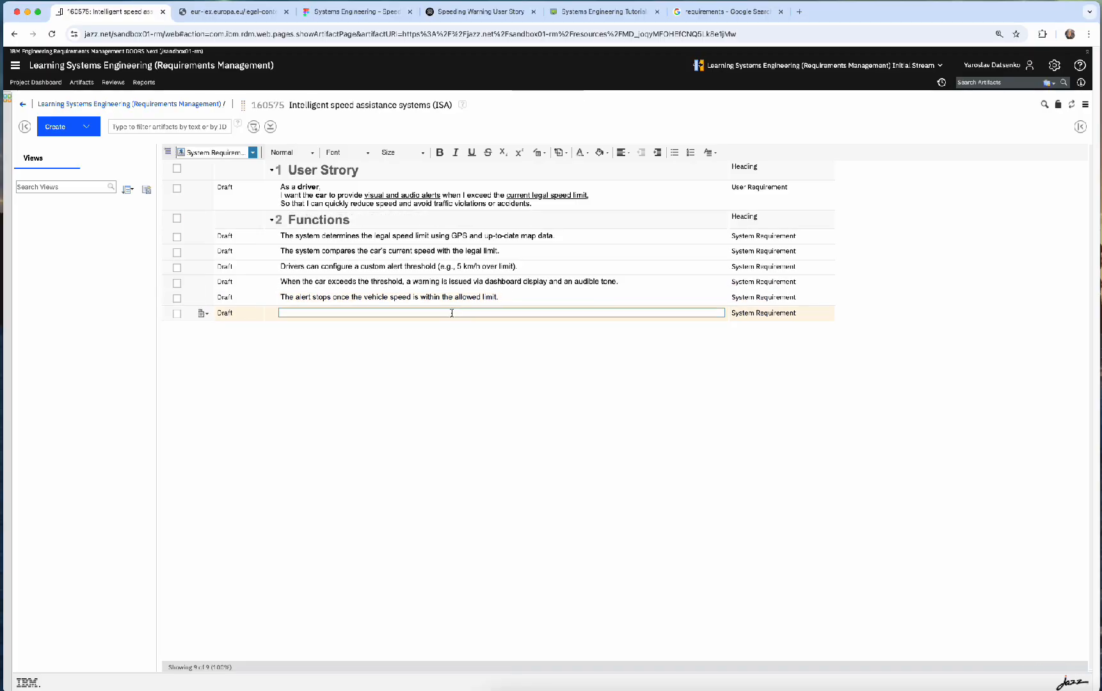
left_click(255, 190)
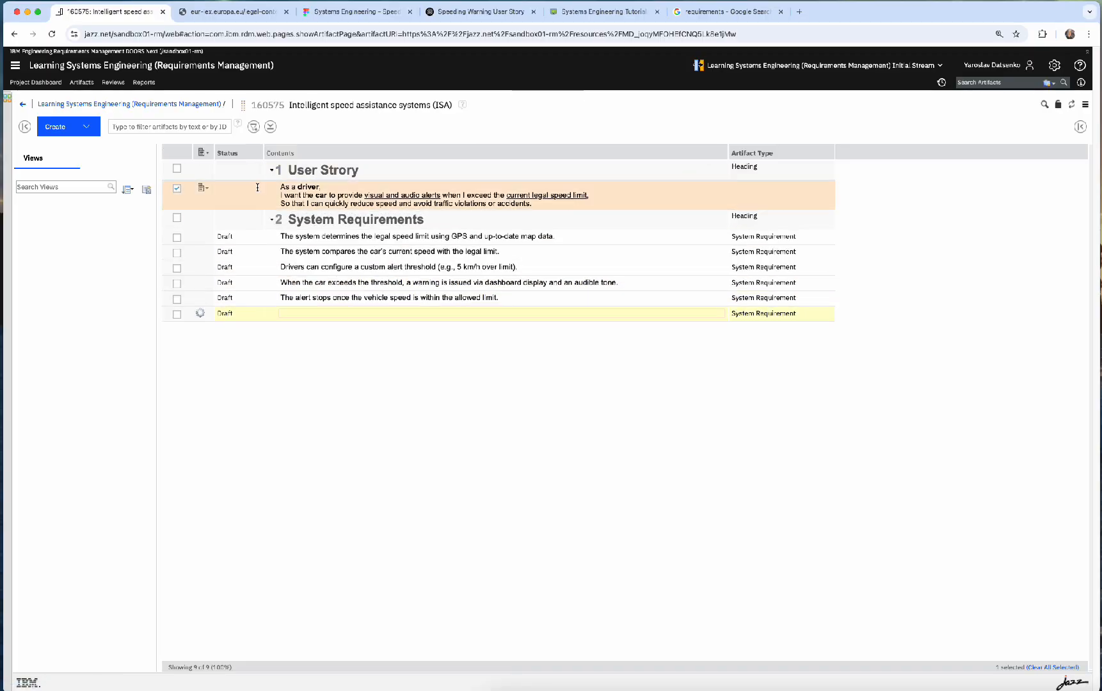
Step: Set the status of the "As a driver" user requirement to Approved
left_click(257, 190)
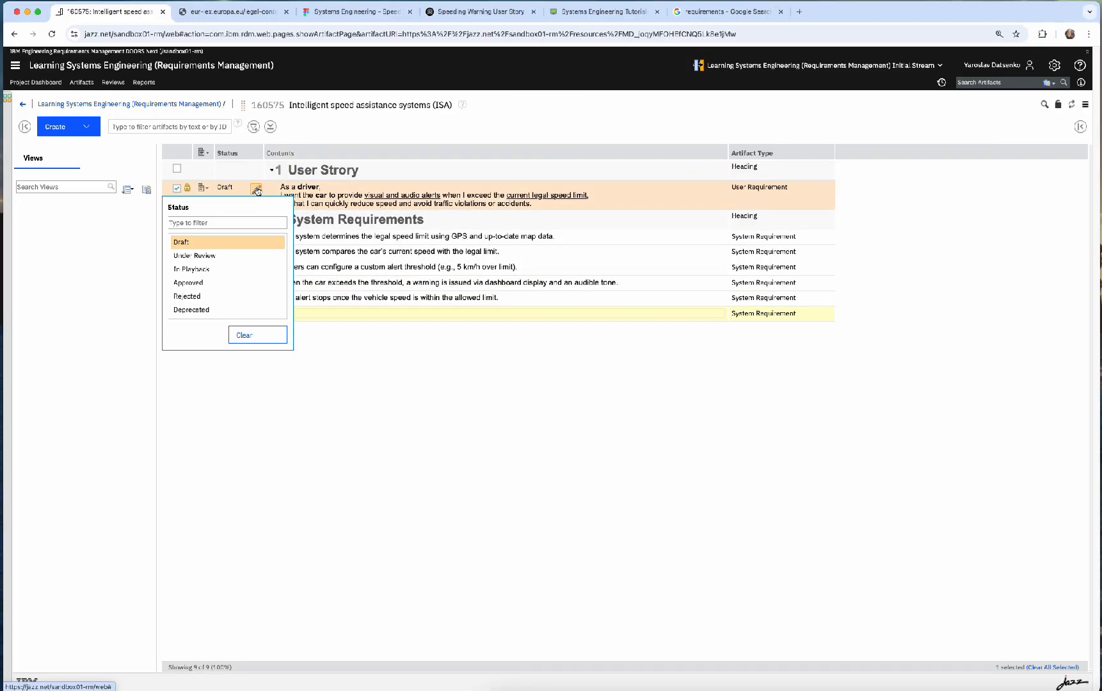
left_click(223, 286)
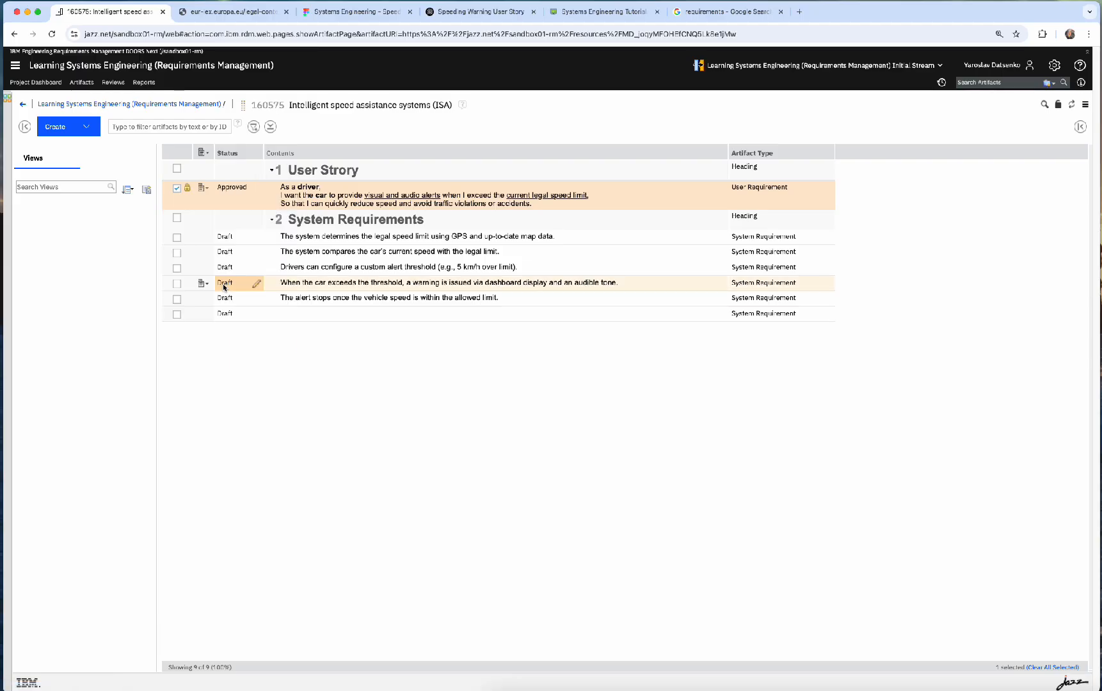
Step: Change the empty System Requirement at the end of the module to the Heading row style, keeping its artifact type
left_click(350, 316)
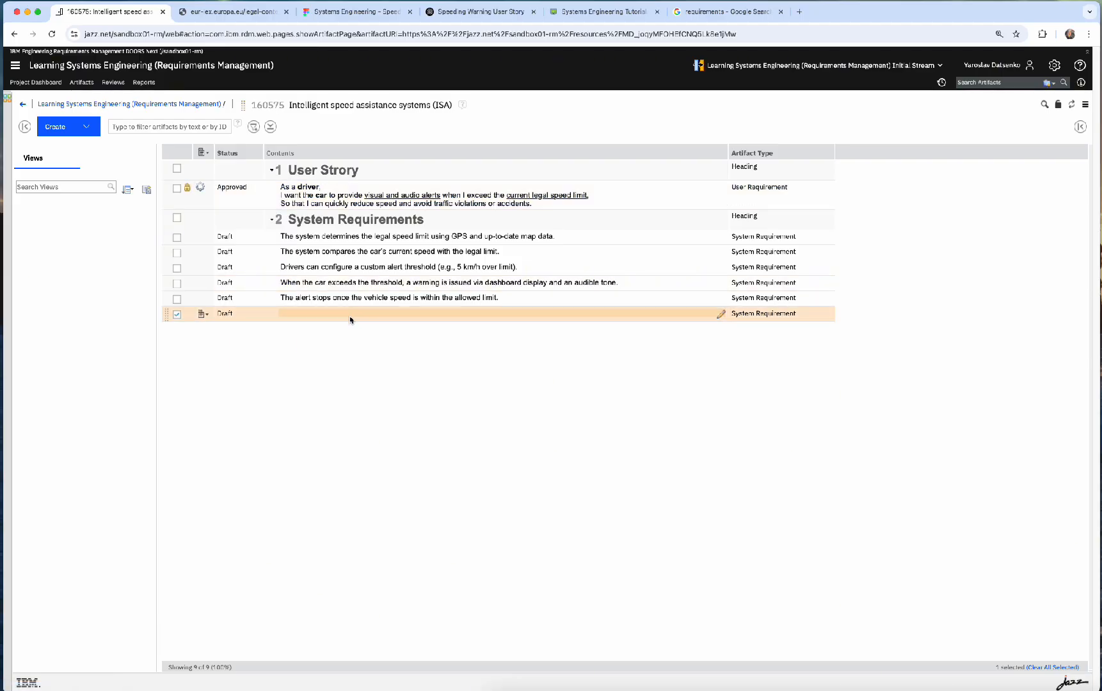
left_click(203, 313)
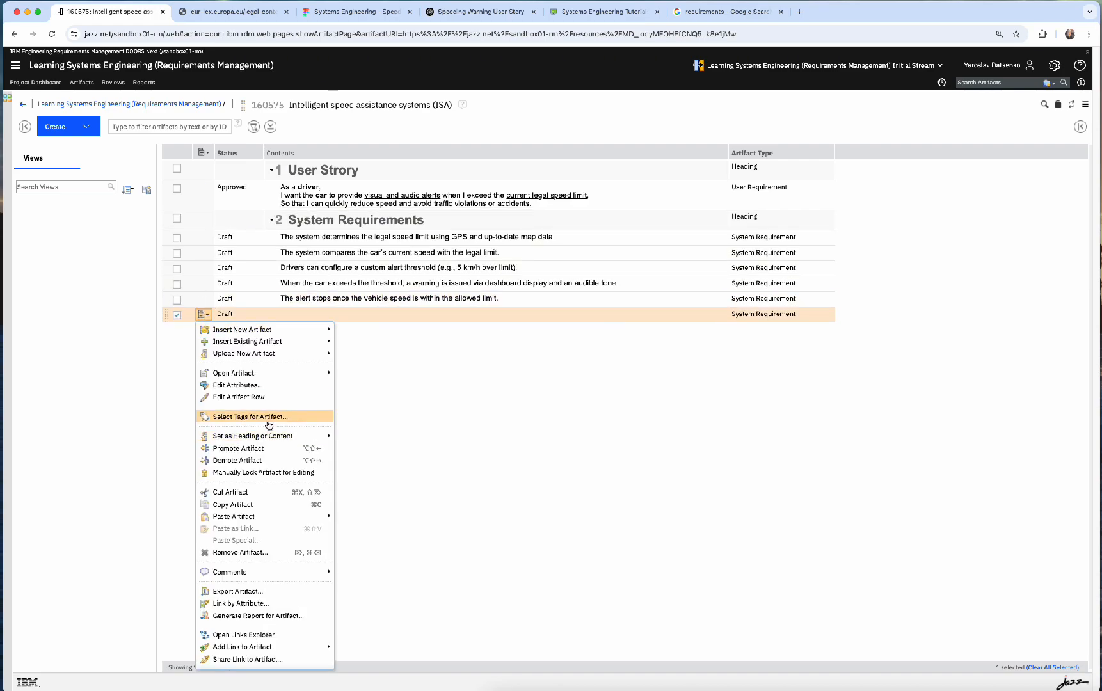
mouse_move(272, 437)
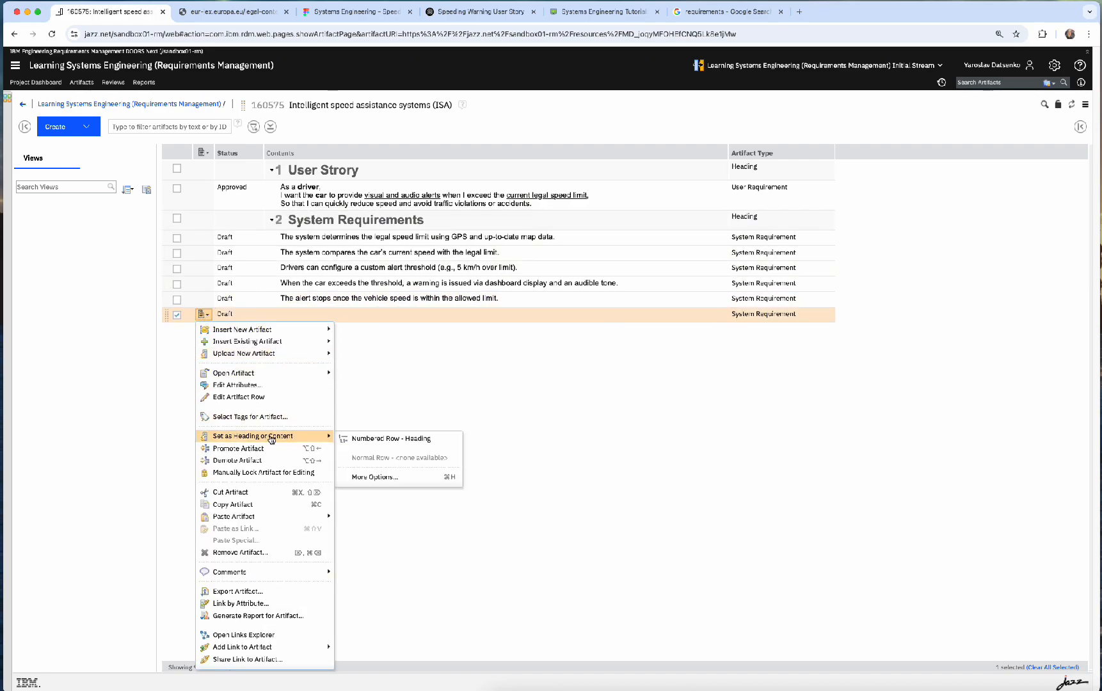
left_click(373, 477)
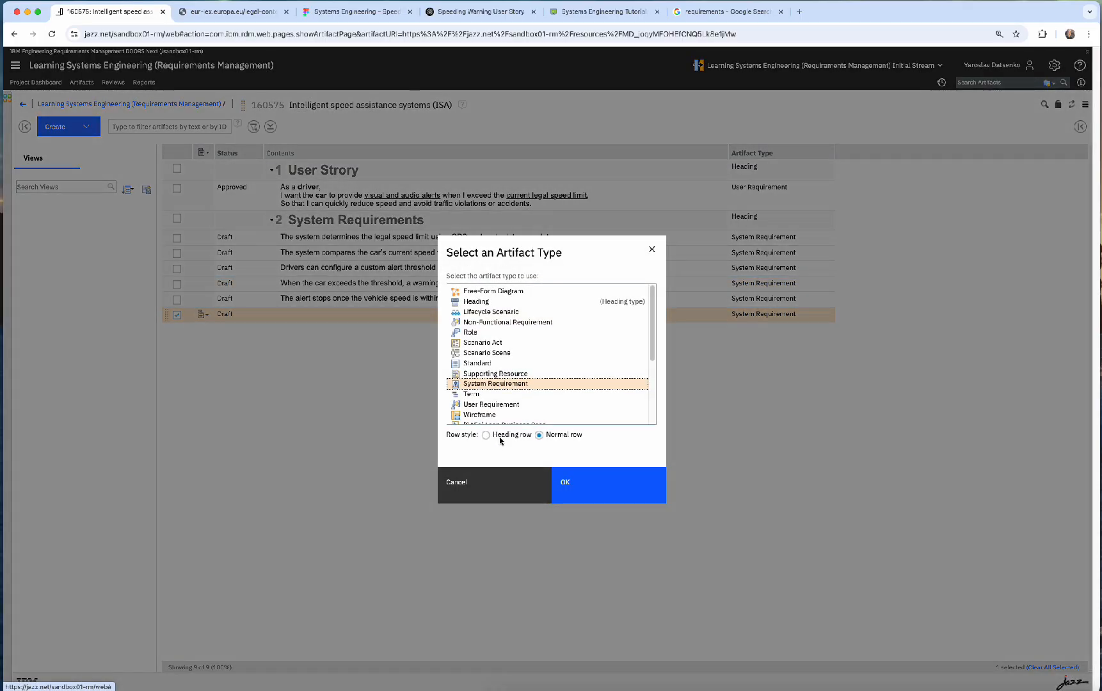
left_click(500, 438)
left_click(580, 485)
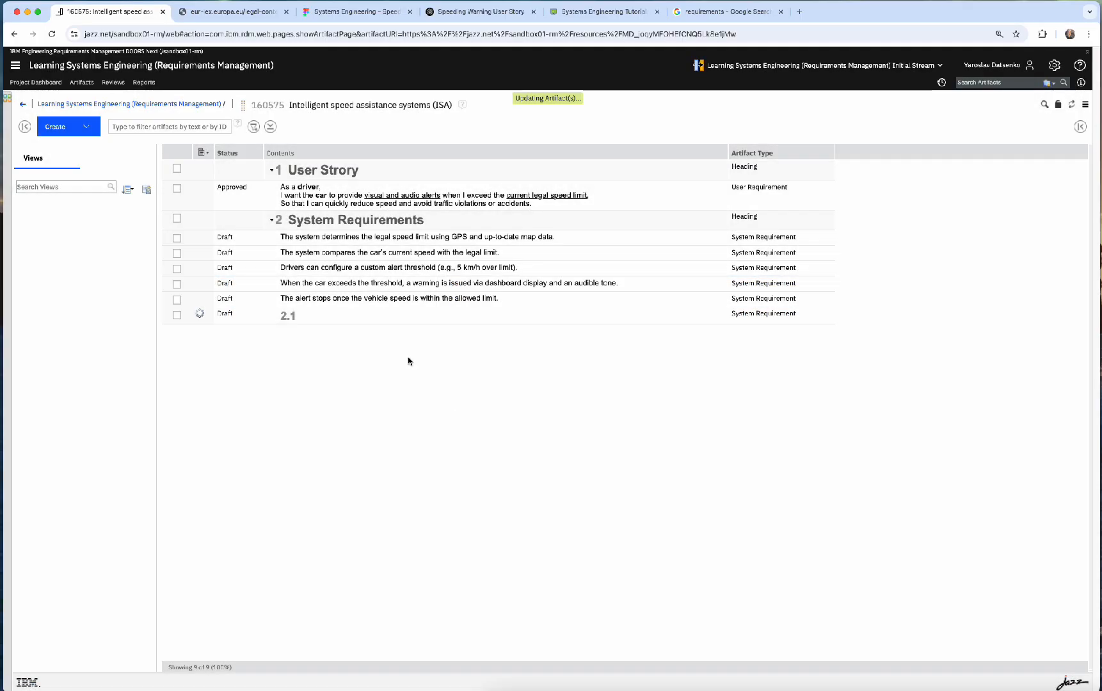
Step: Promote the empty heading row below the system requirements by one level
left_click(317, 322)
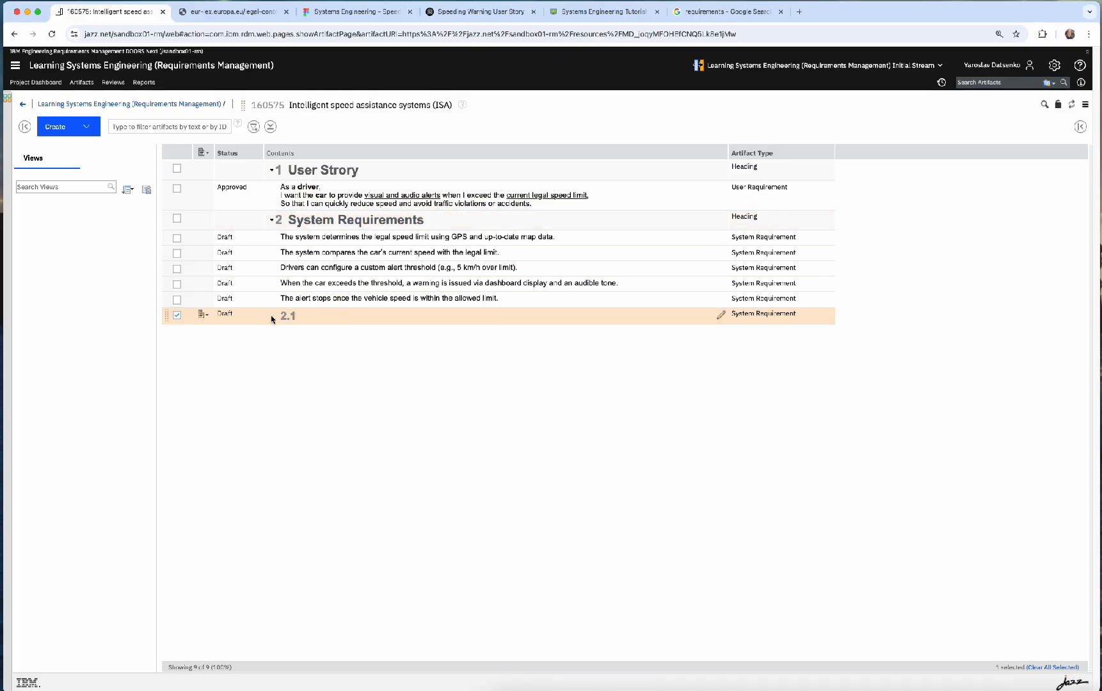
left_click(207, 315)
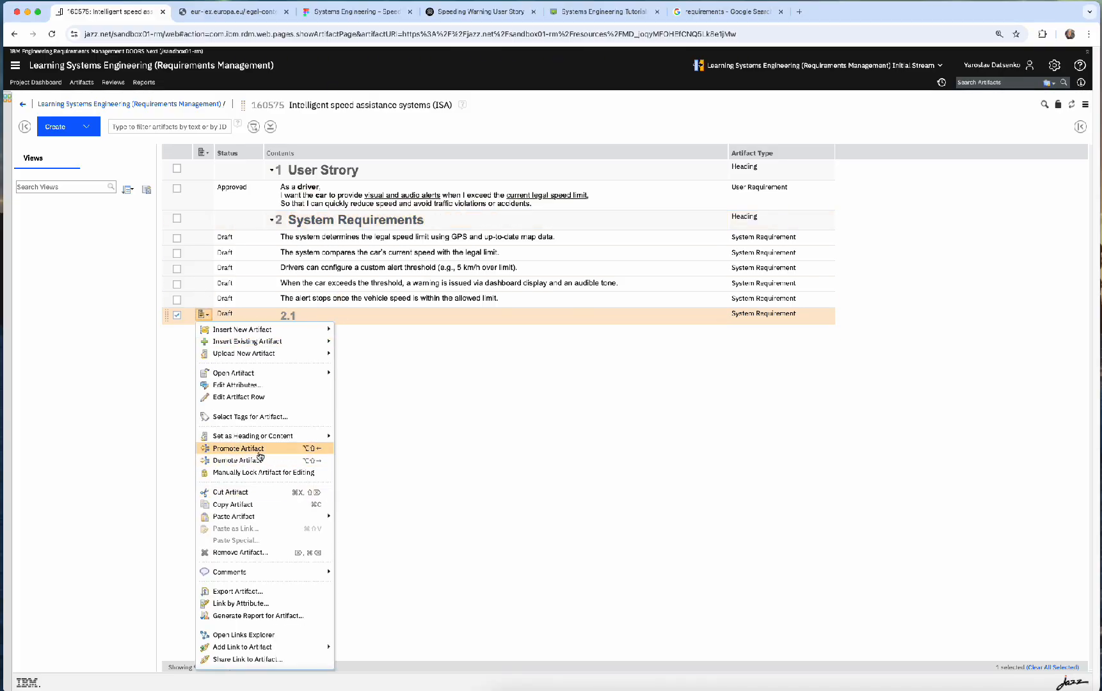
left_click(256, 448)
Step: Title the empty top-level heading "Backlog/Draft" and finish editing it
left_click(312, 315)
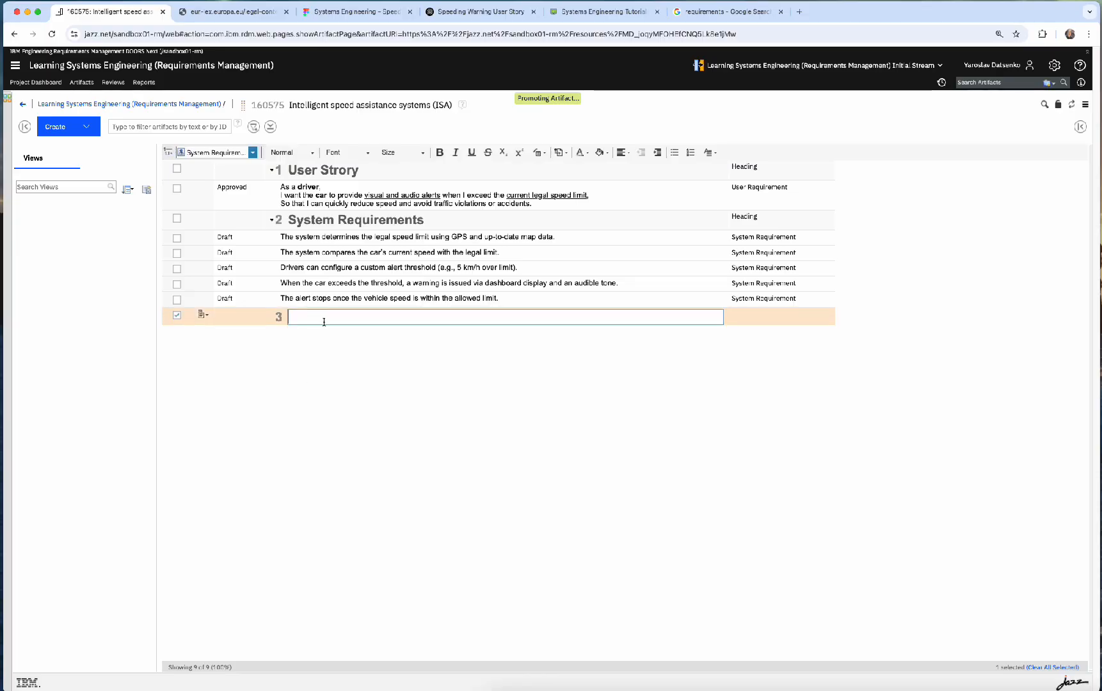
type("B")
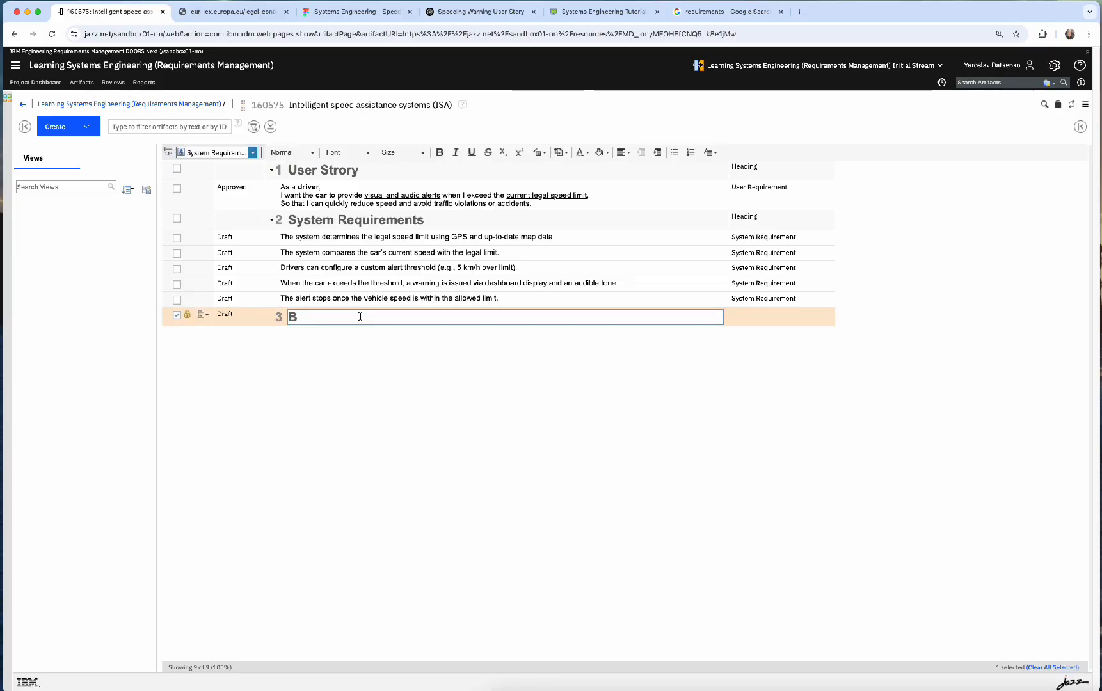
type("acklog")
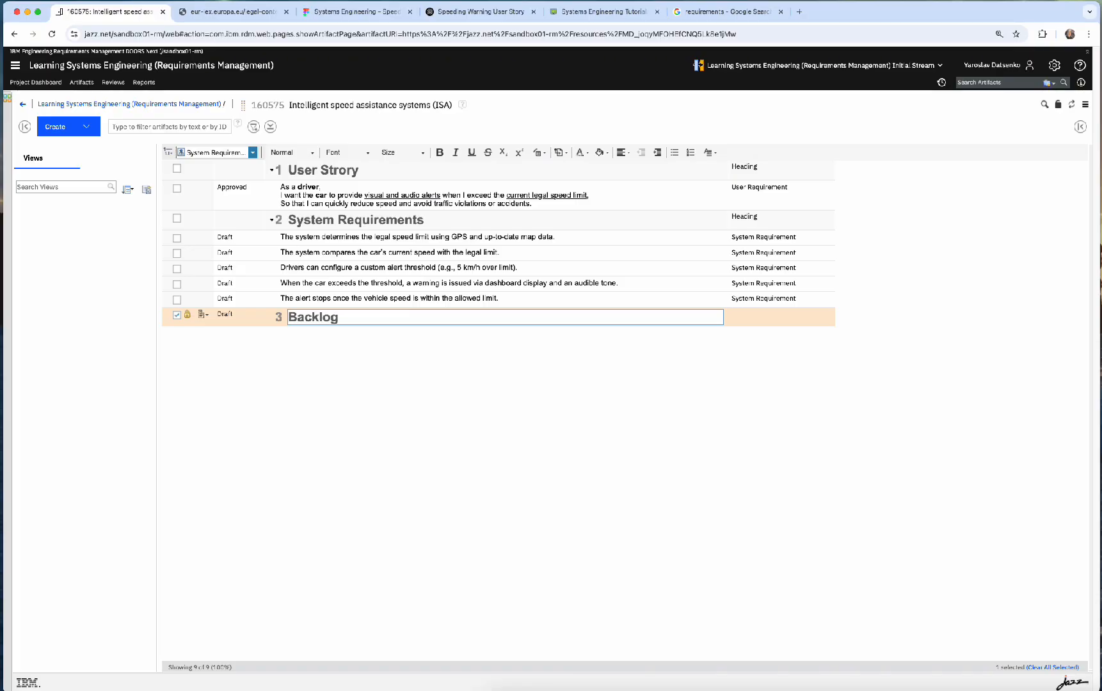
type("/Draft")
left_click(448, 423)
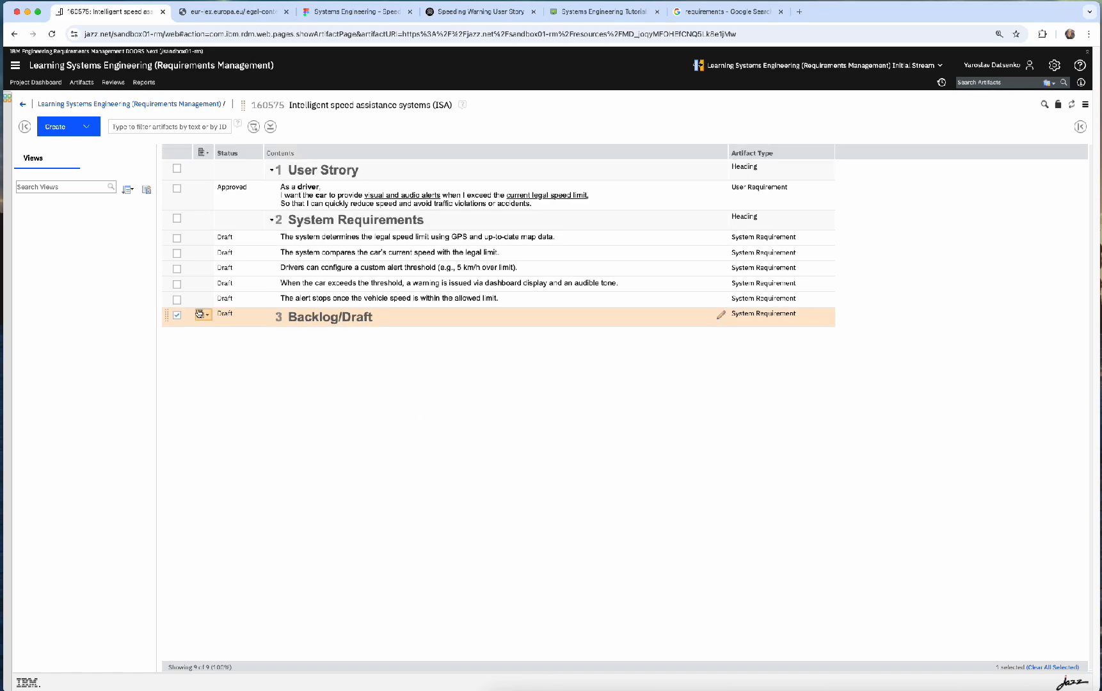
Step: Select all five draft requirements under System Requirements and move them below the Backlog/Draft heading
left_click(177, 317)
left_click(177, 301)
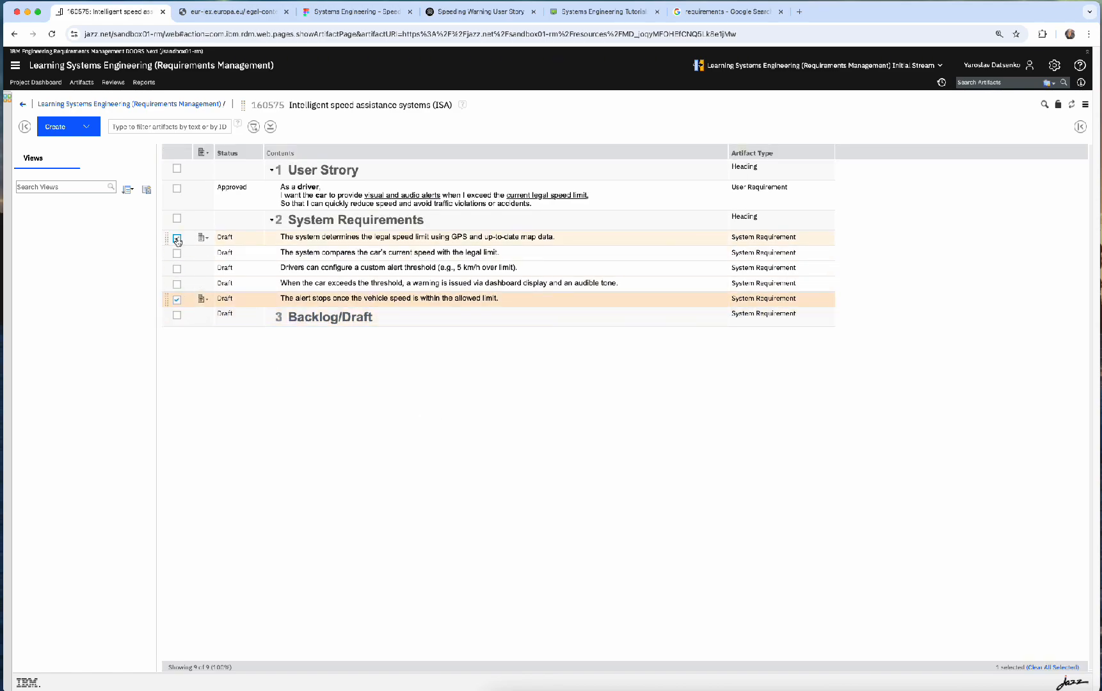
left_click(177, 239, "shift")
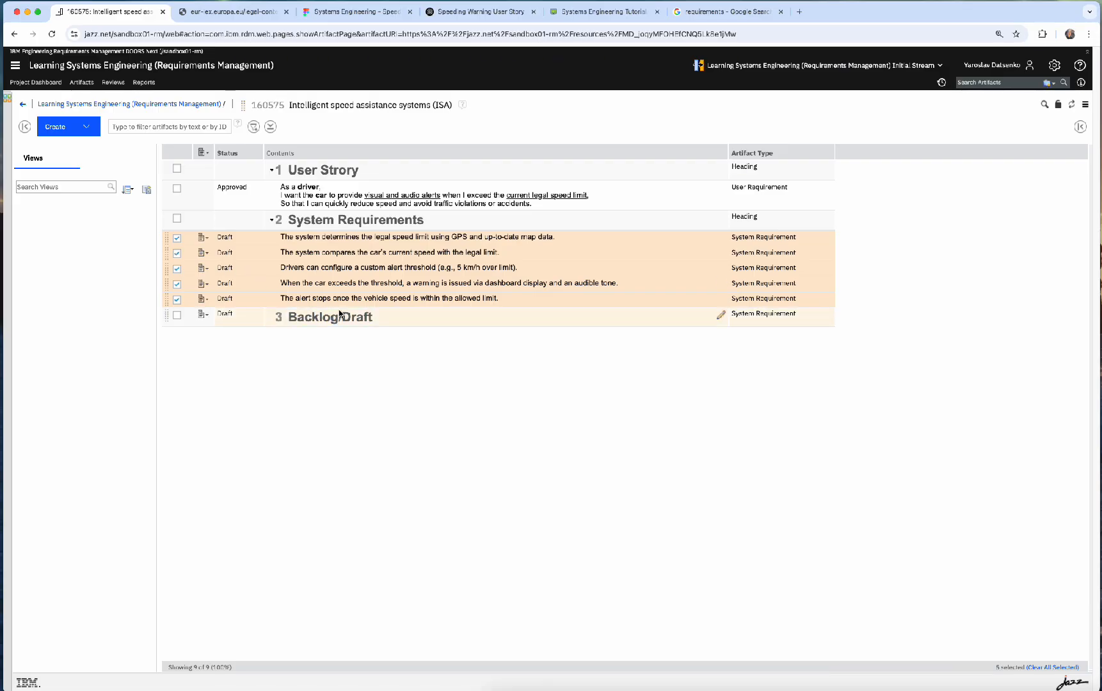
left_click(177, 253)
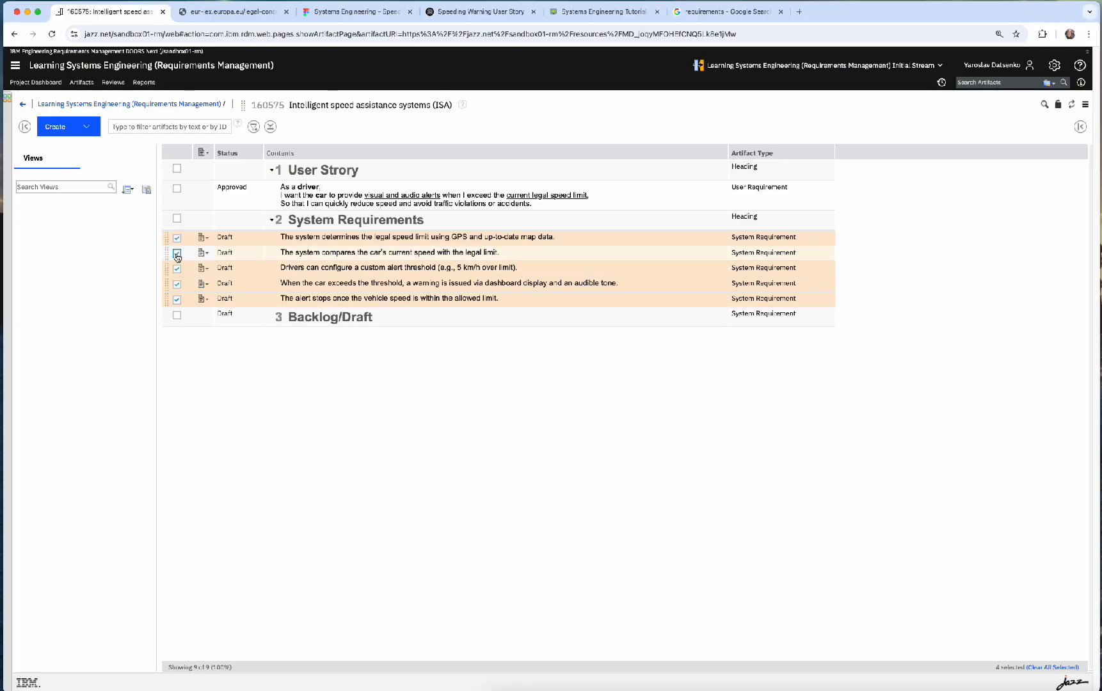
left_click(178, 254)
left_click_drag(168, 238, 312, 330)
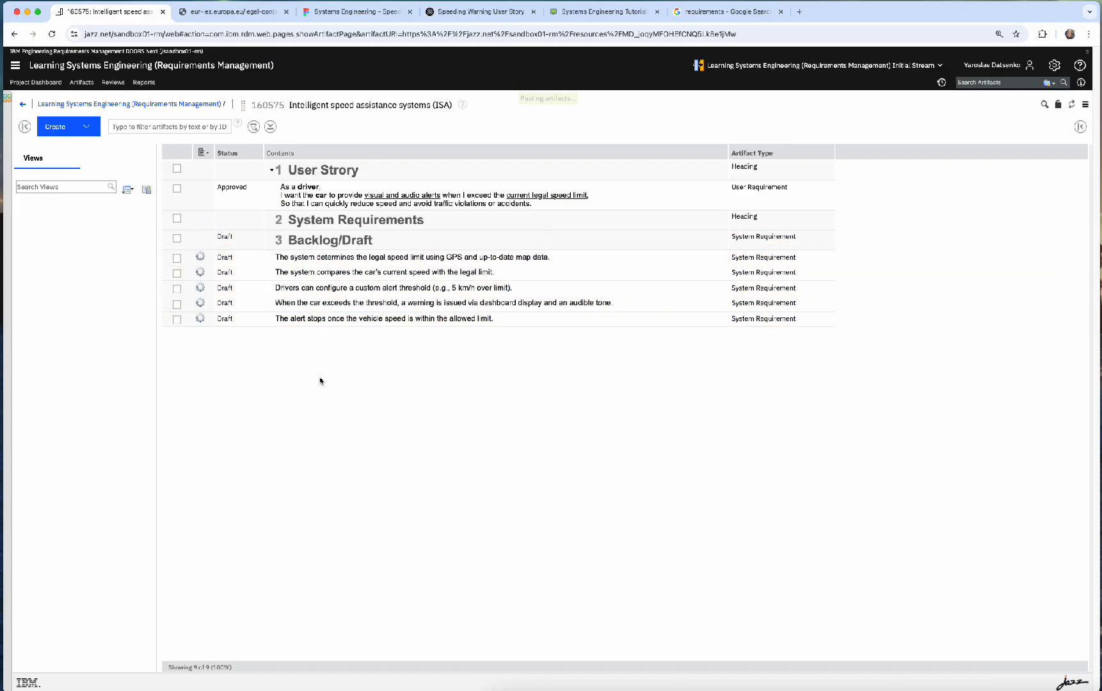
Step: Select the five moved requirements below the Backlog/Draft heading and open their available artifact actions
left_click(177, 258)
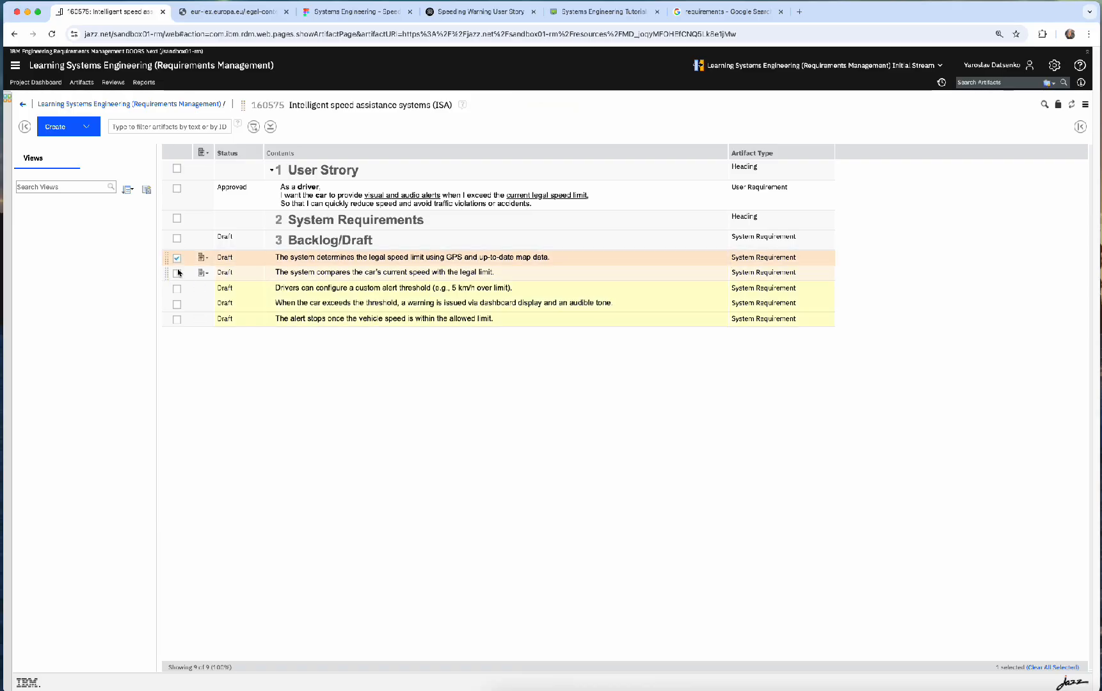
left_click(176, 319, "shift")
left_click(202, 257)
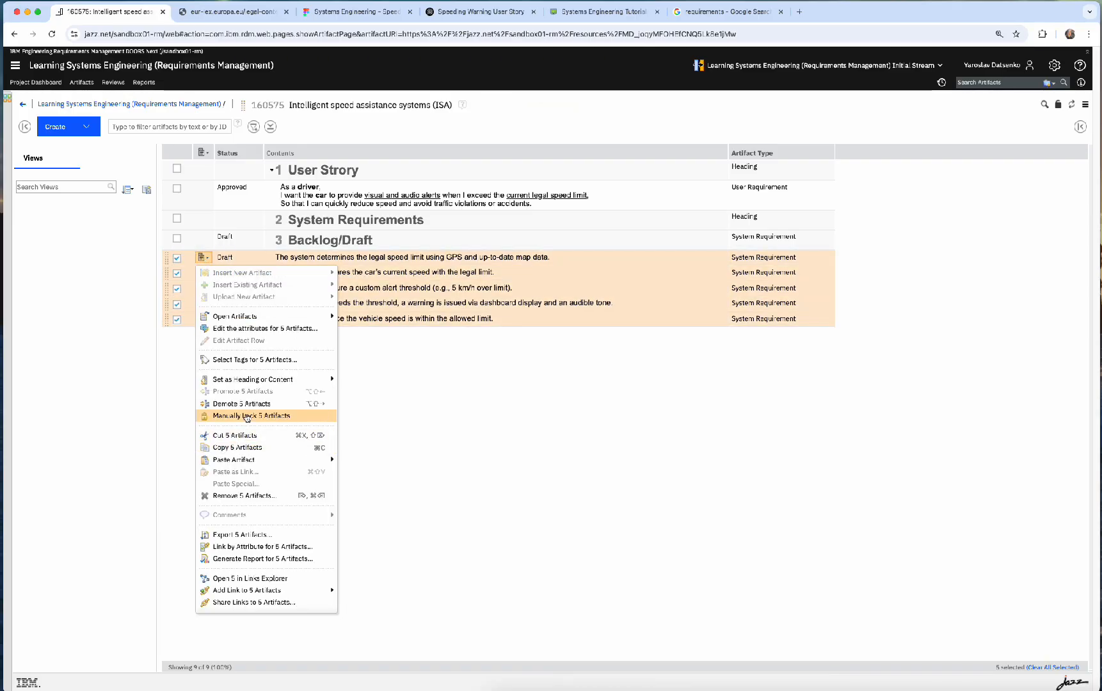
Step: Demote the five draft requirements to sit under the Backlog/Draft heading, and clear that heading's status
left_click(246, 404)
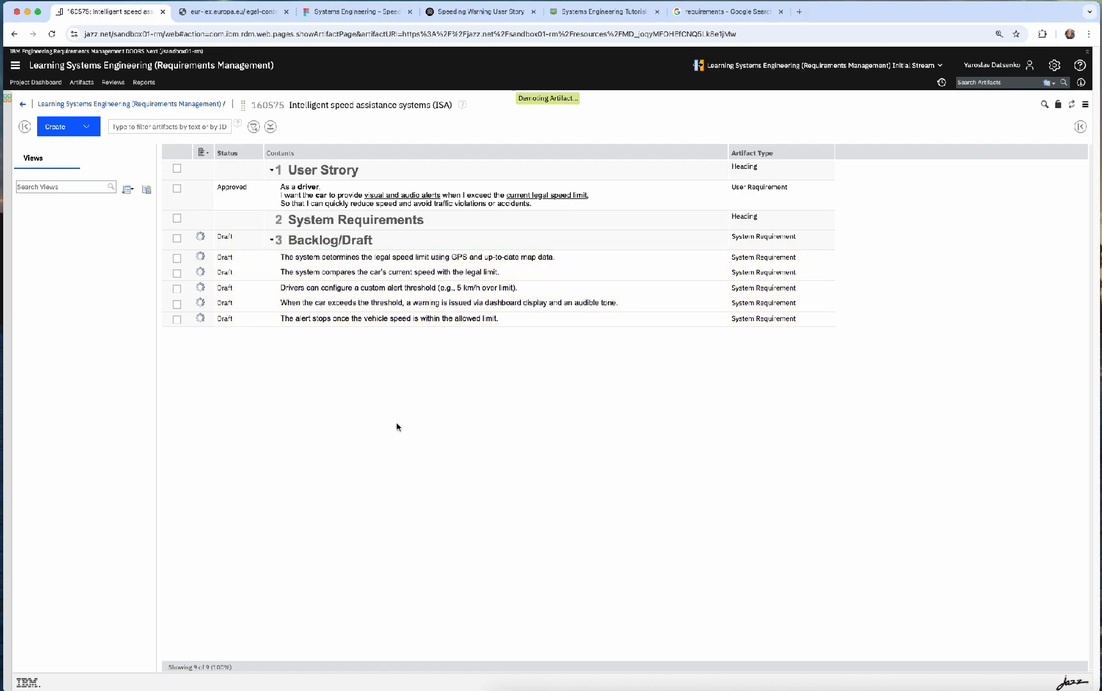
left_click(257, 240)
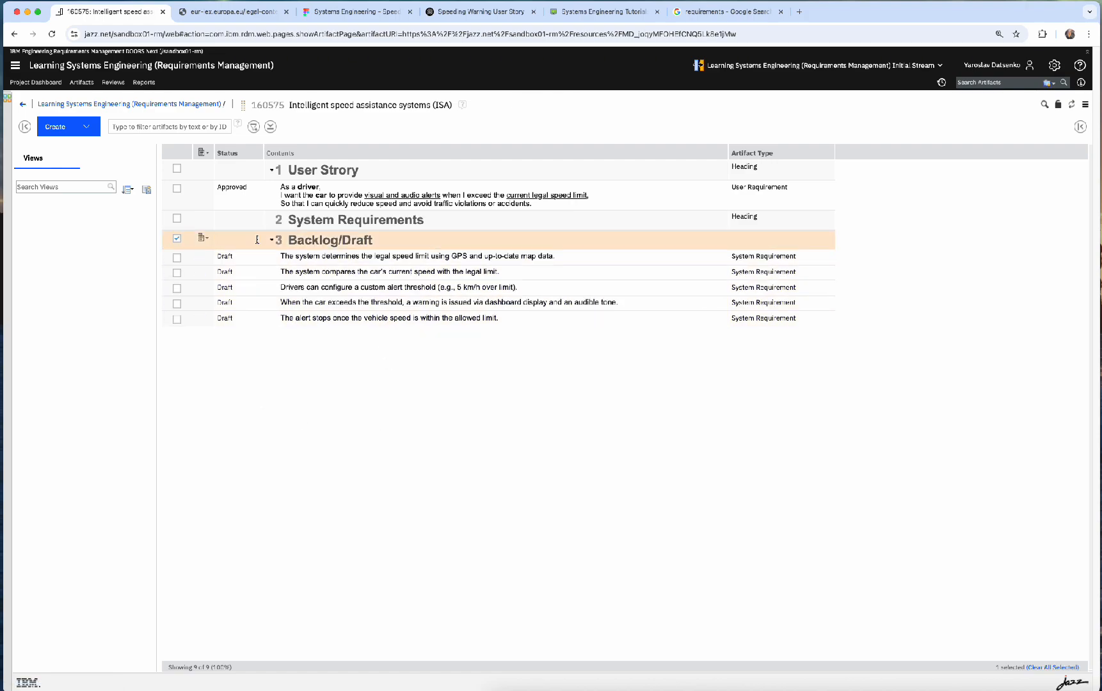
left_click(257, 239)
left_click(250, 385)
left_click(176, 238)
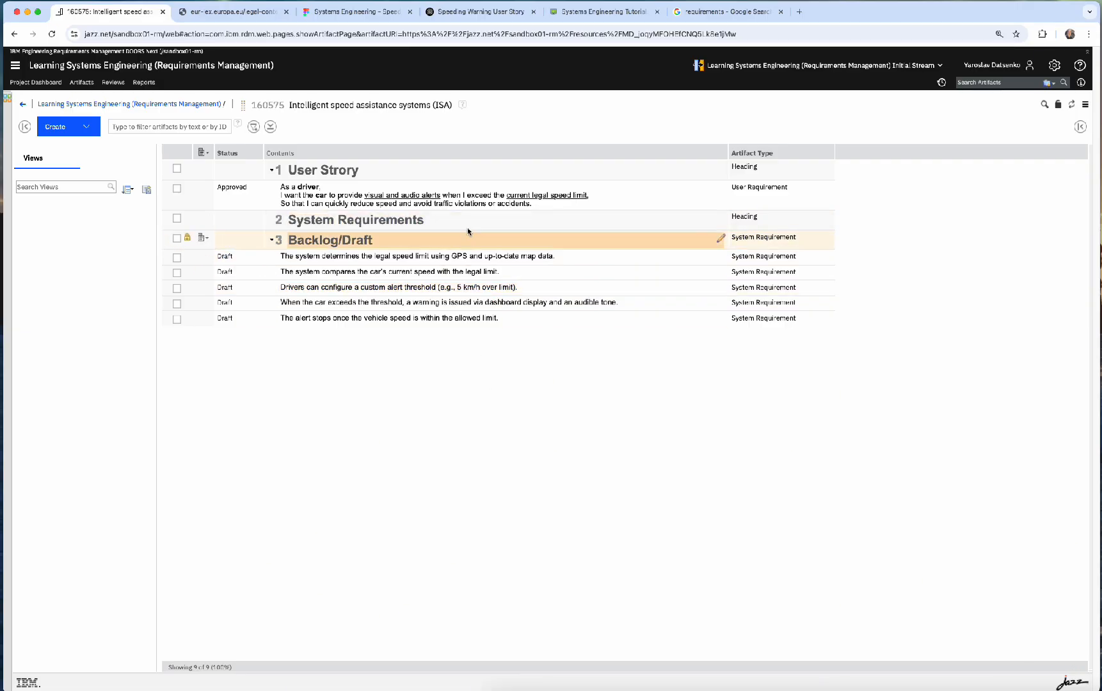
Step: Move the speed comparison, threshold warning and alert-stop requirements under System Requirements, with the threshold warning first and the alert-stop last
left_click(513, 321)
left_click(505, 256)
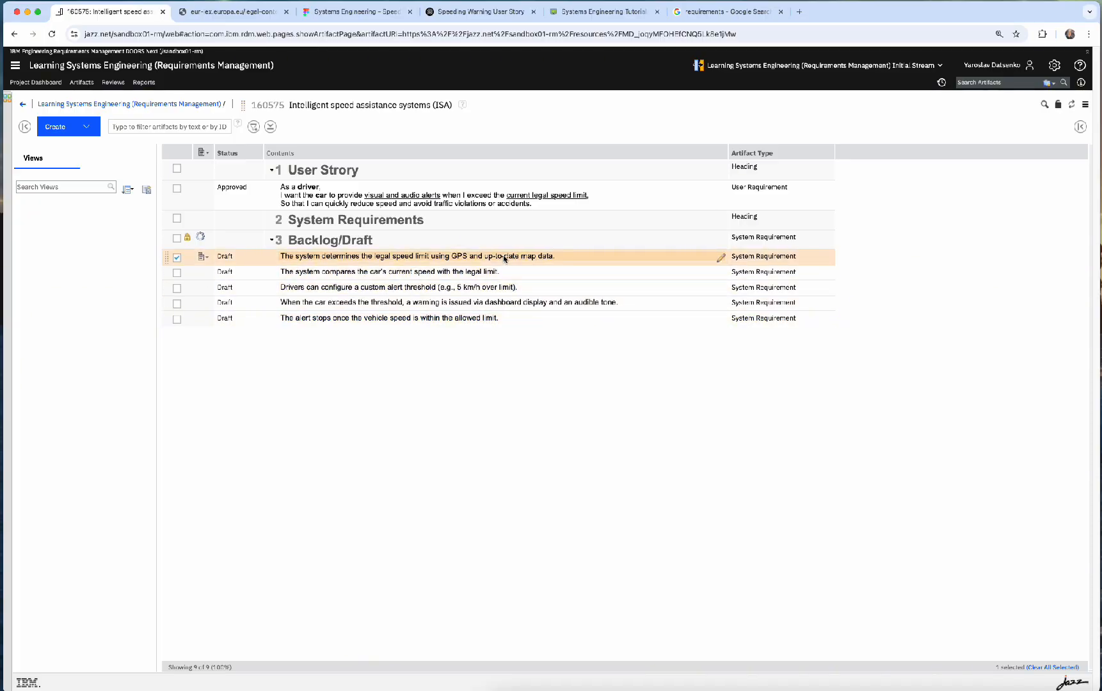
left_click(508, 273)
left_click(512, 287)
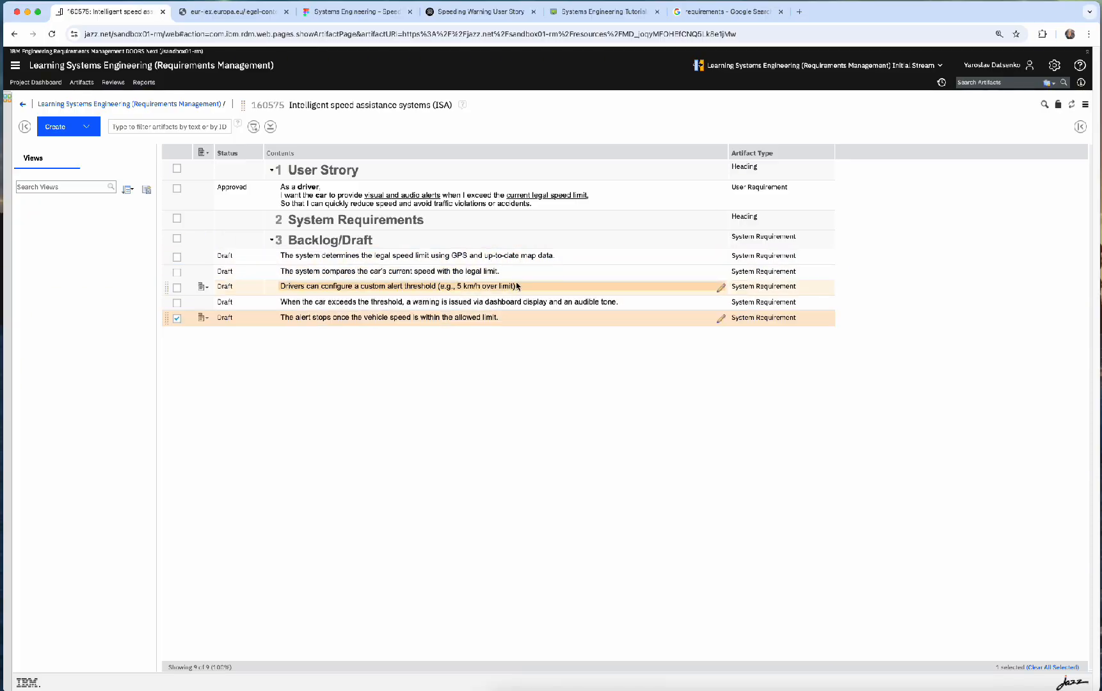
left_click(521, 272)
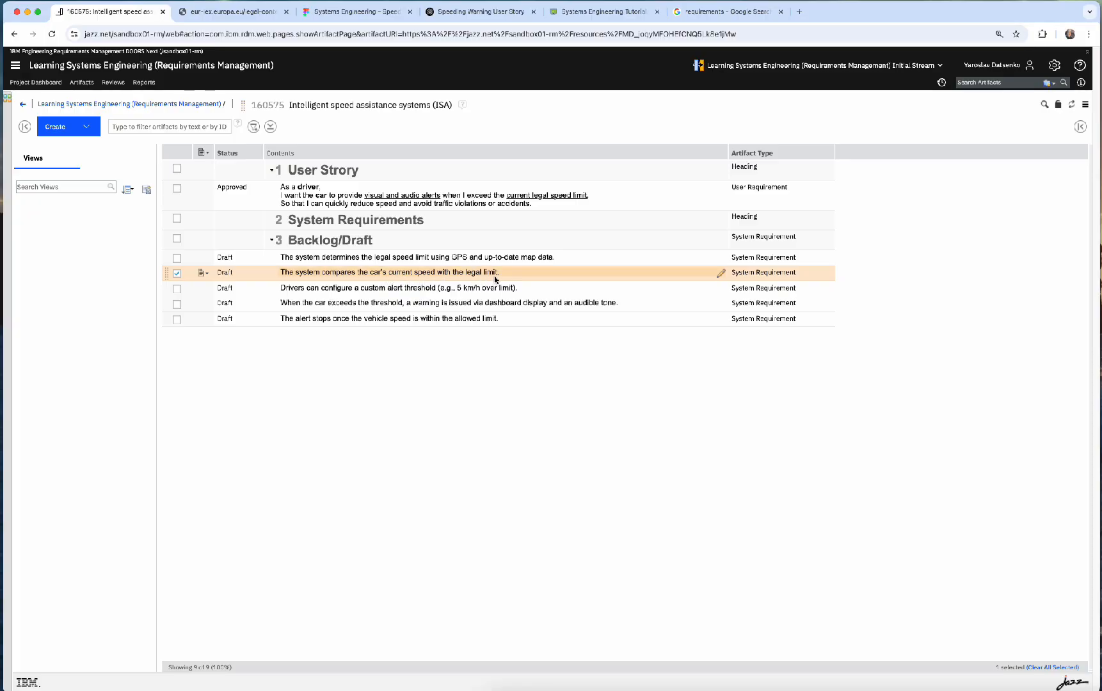
left_click_drag(167, 274, 180, 223)
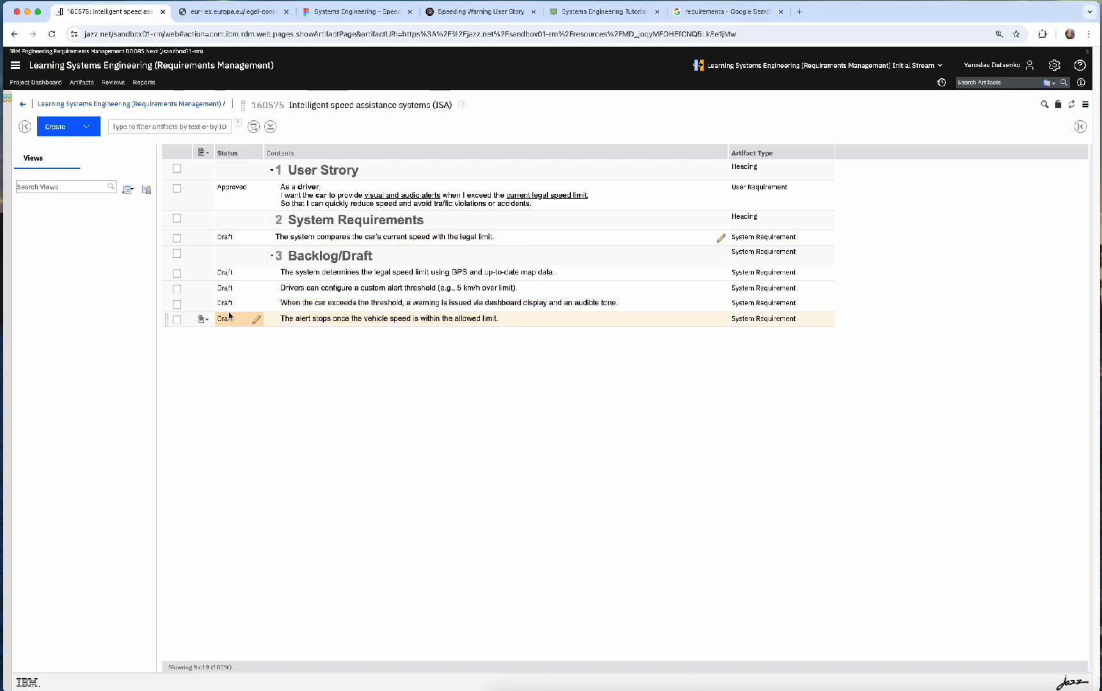
left_click_drag(165, 303, 177, 234)
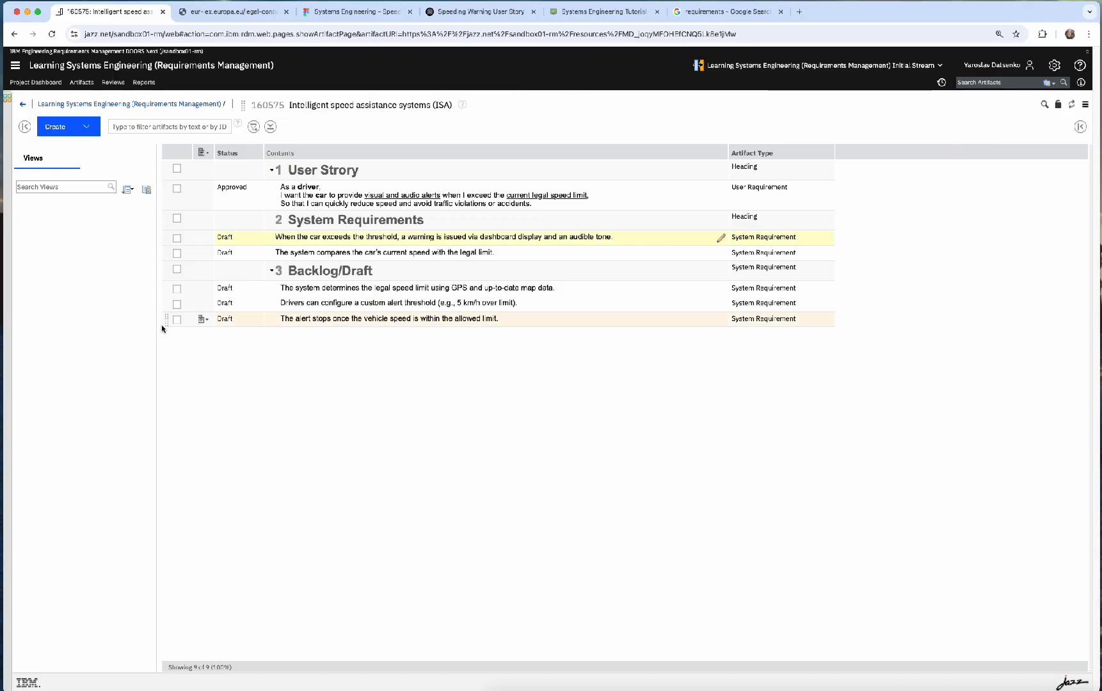
left_click_drag(168, 318, 172, 258)
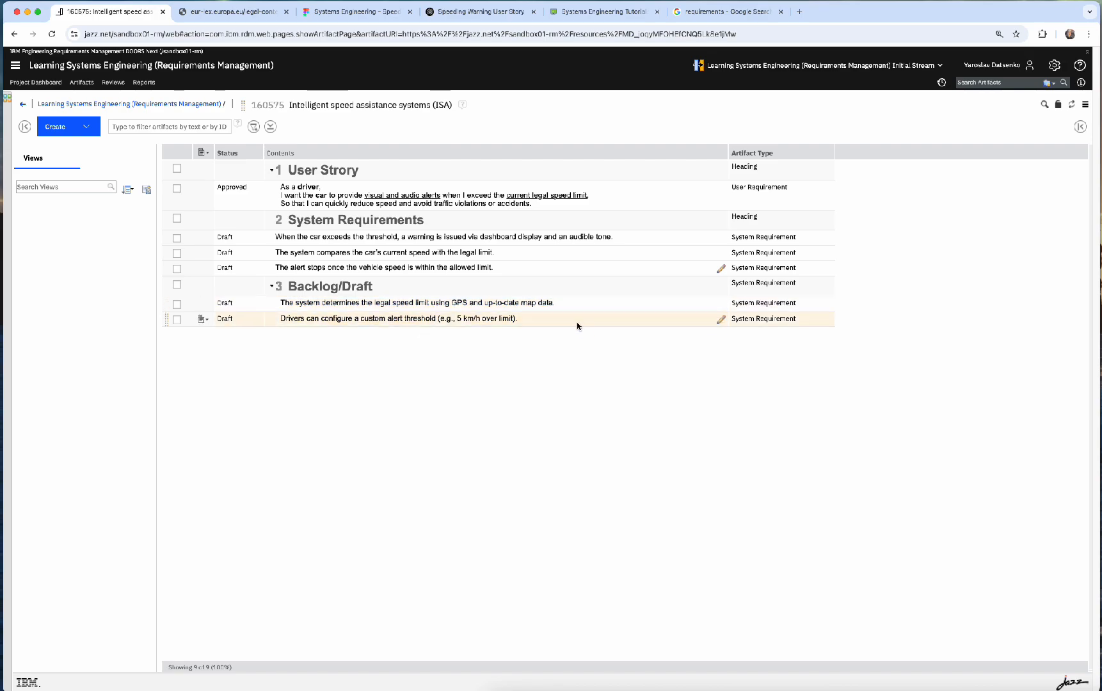
Step: Edit the threshold warning requirement and begin it with "ISA should" on a new first line
left_click(587, 307)
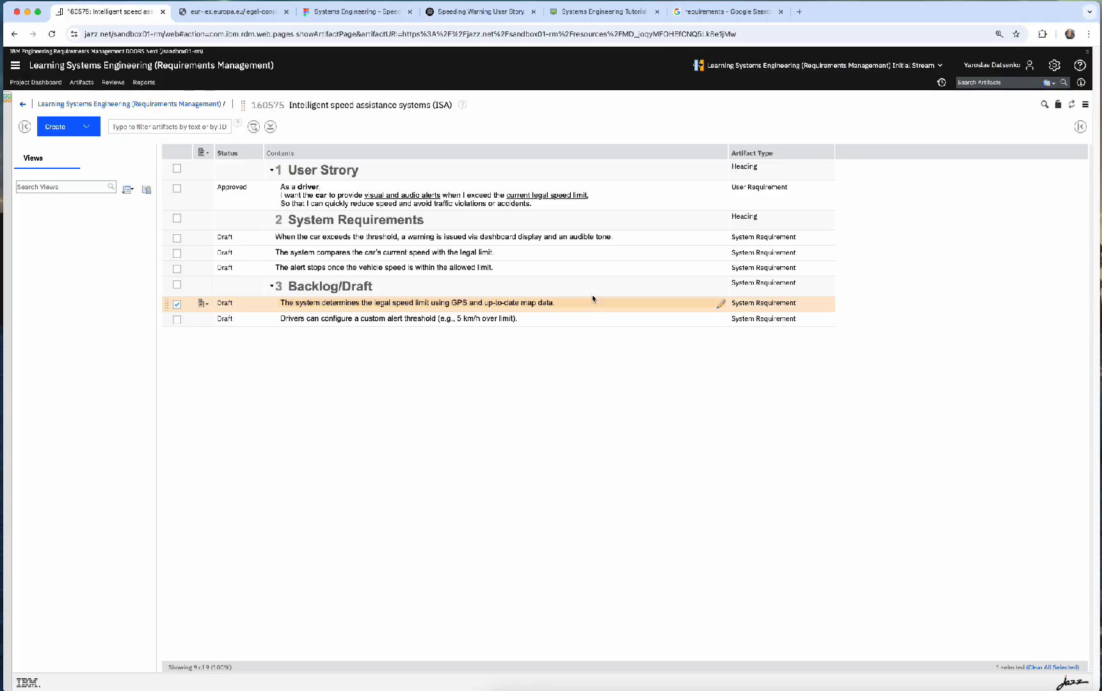
left_click(623, 237)
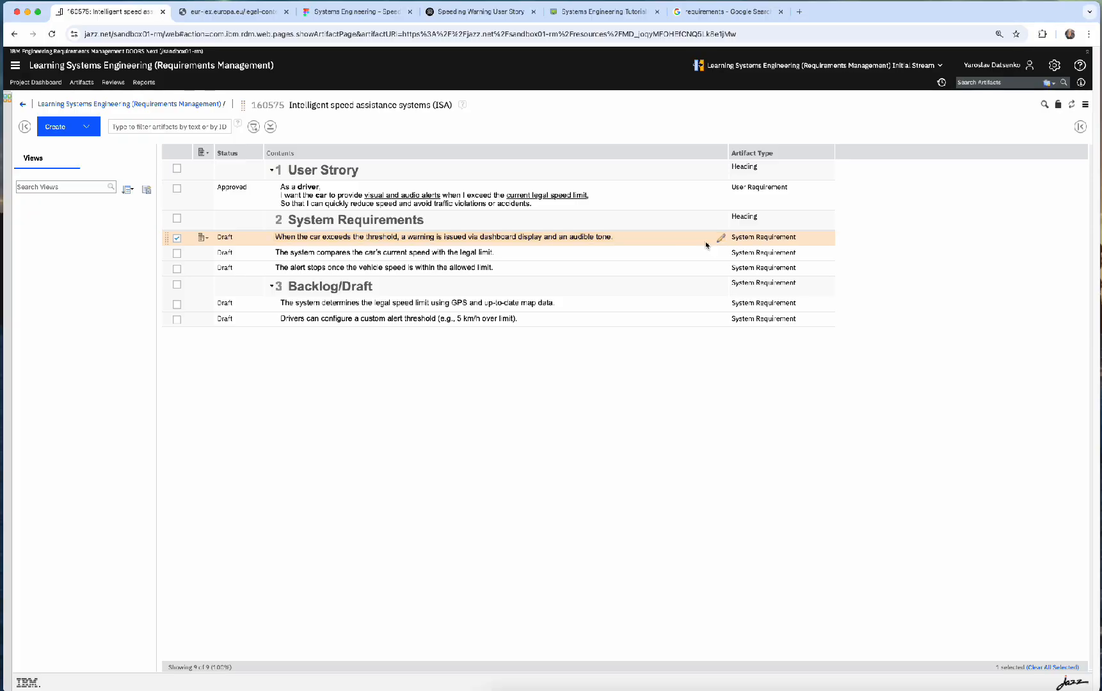
left_click(721, 238)
left_click(632, 235)
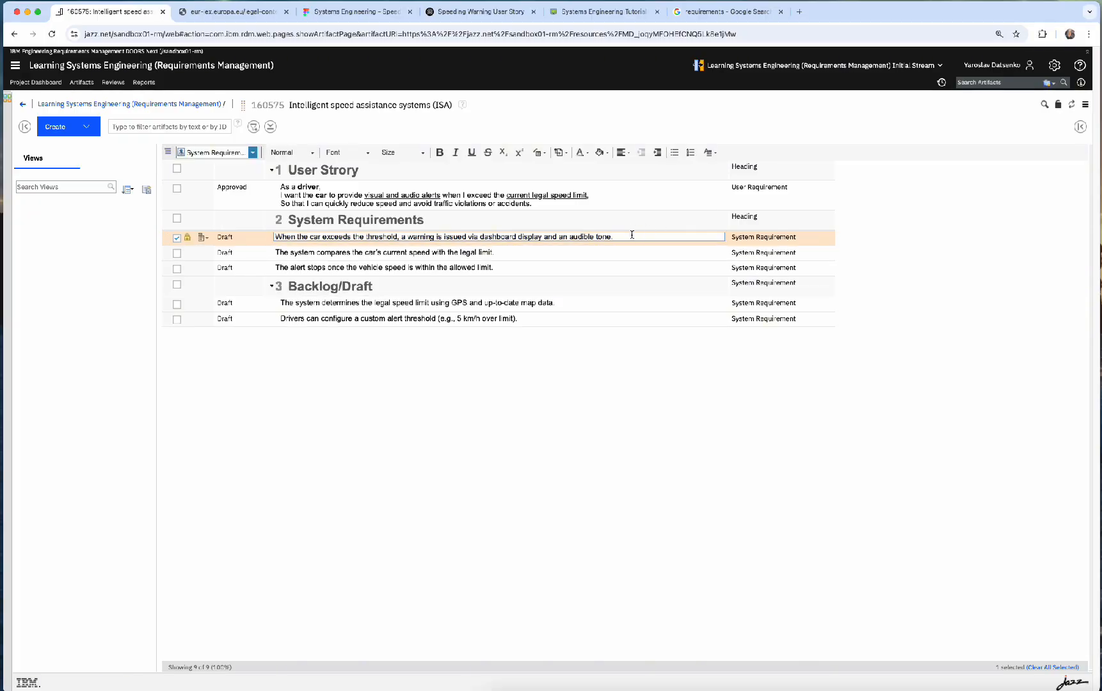
type(".")
key("Return")
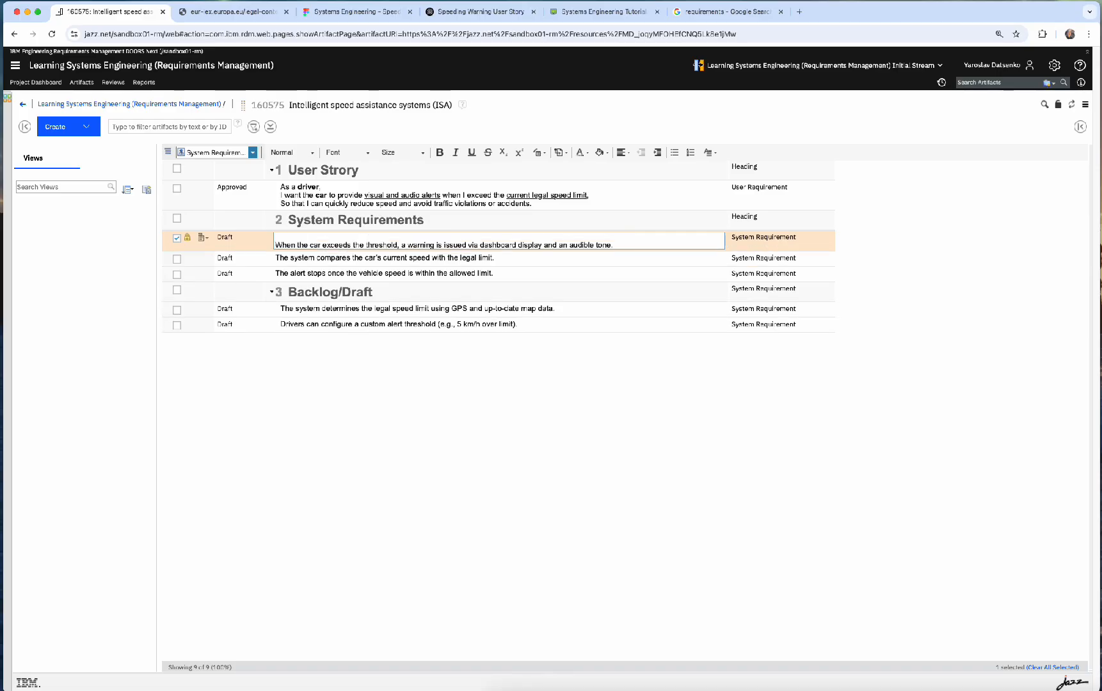
type("Th")
type("e ")
type("Is")
type("A")
key("BackSpace")
key("BackSpace")
key("BackSpace")
key("BackSpace")
type("should ")
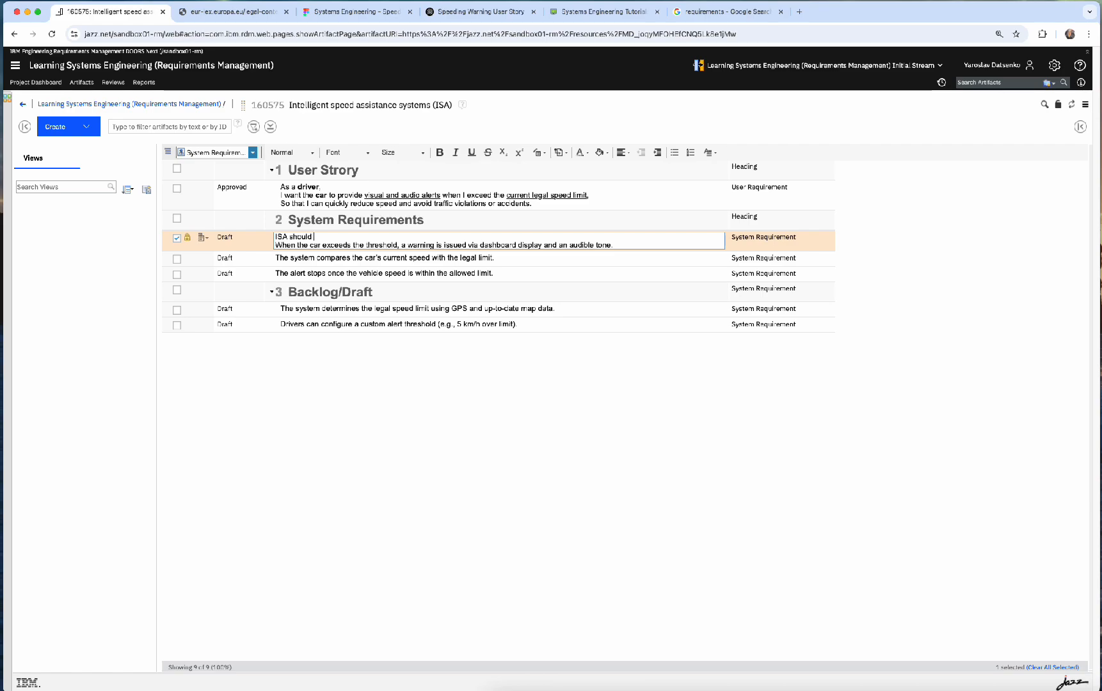
Step: Continue the new wording with "notify driver" and join it to the existing sentence, changing "When" to lowercase "when"
type("notify the")
key("BackSpace")
key("BackSpace")
key("BackSpace")
key("BackSpace")
key("BackSpace")
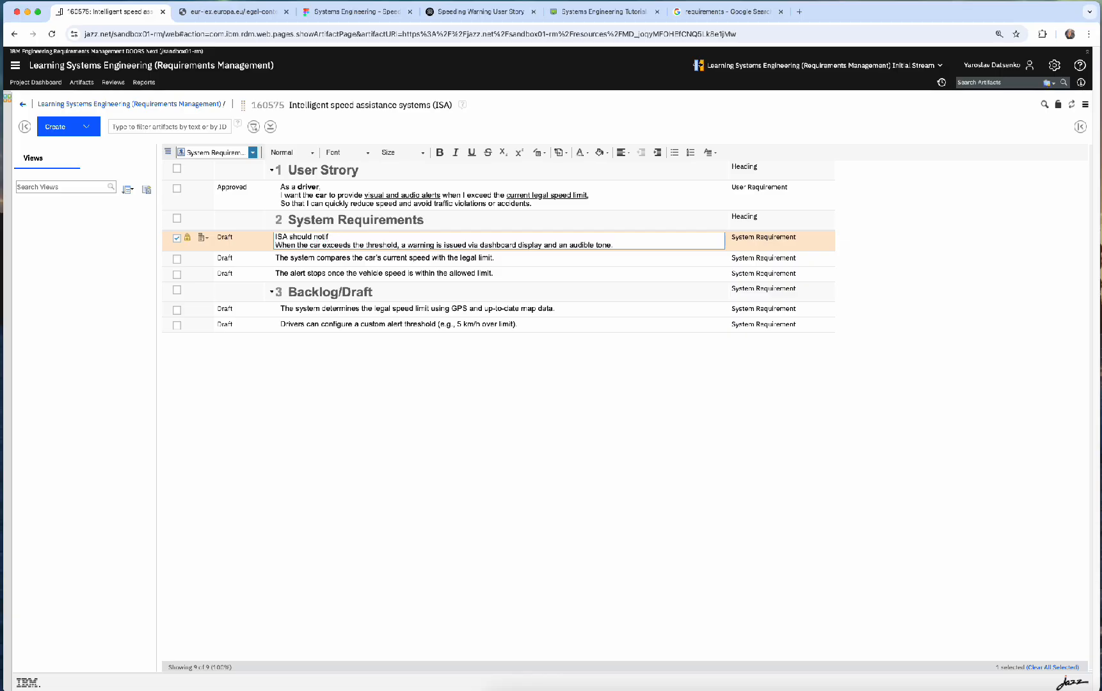
type("yy driver")
key("Delete")
key("Delete")
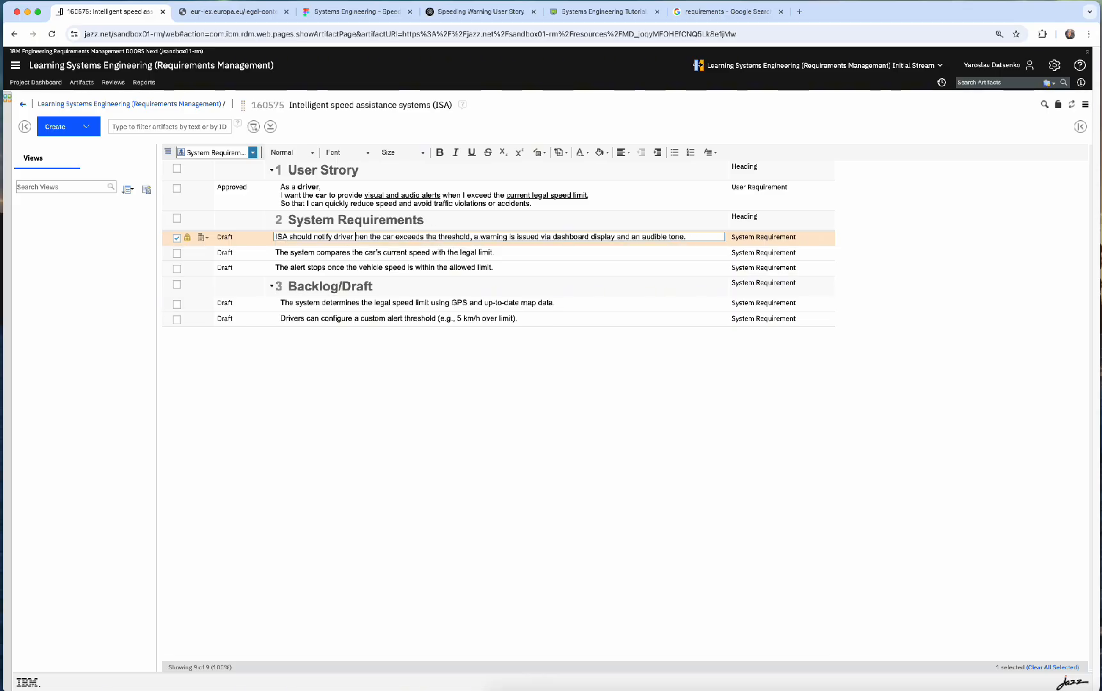
type("w")
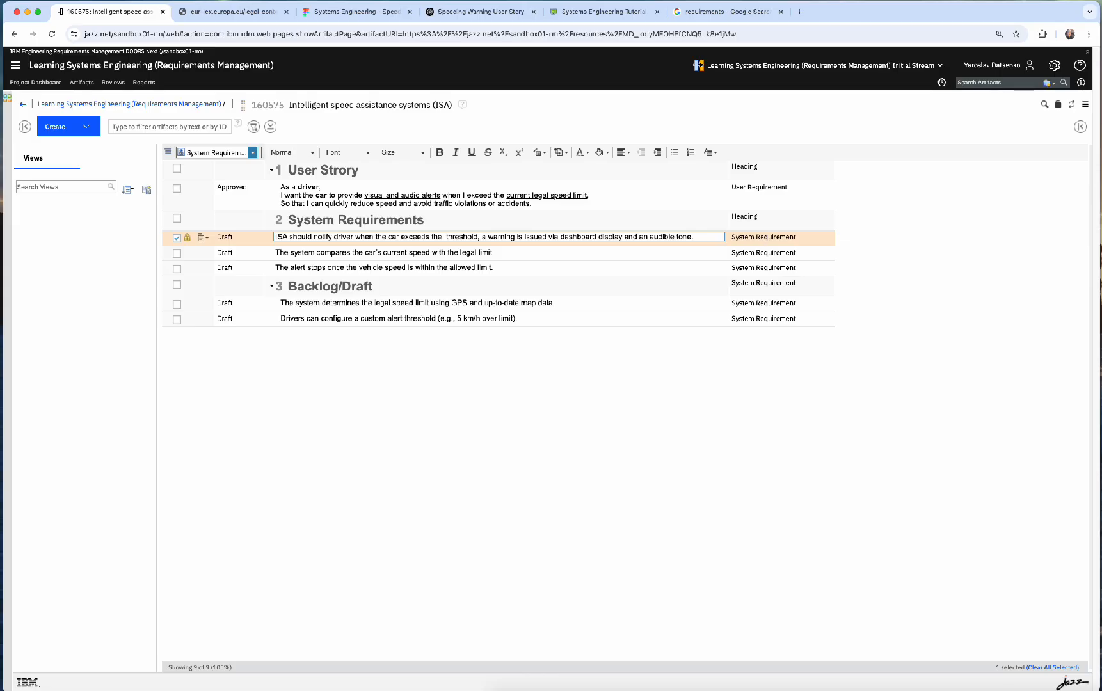
Step: Insert "current legal speed limit" before "threshold" in the requirement
type("current")
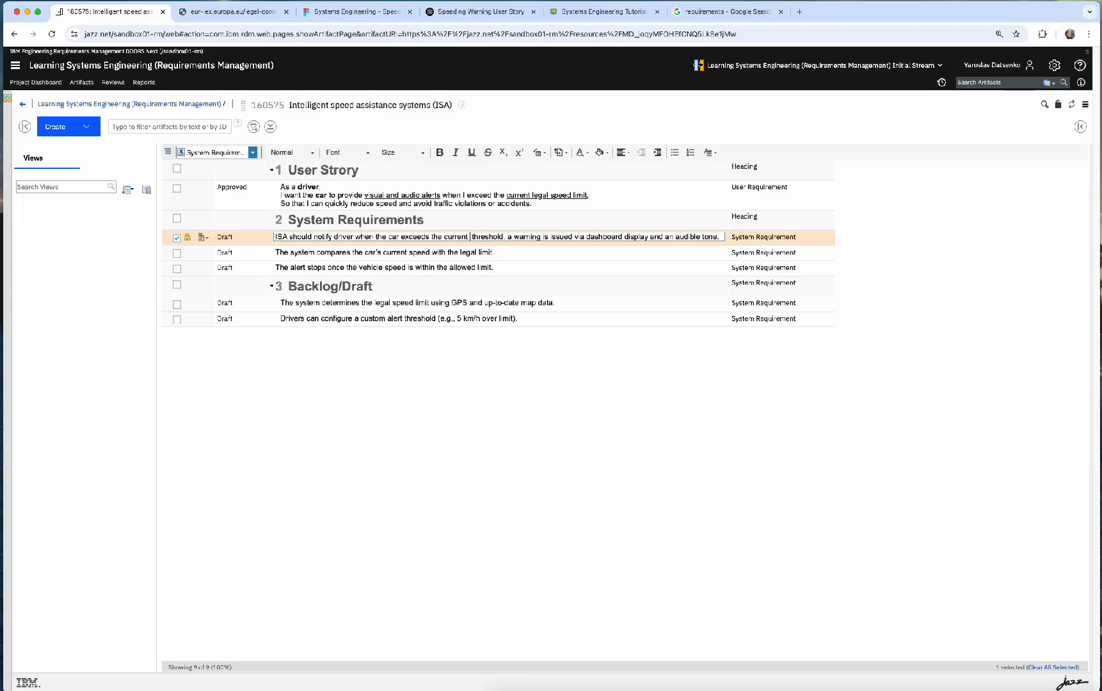
type(" legal spe")
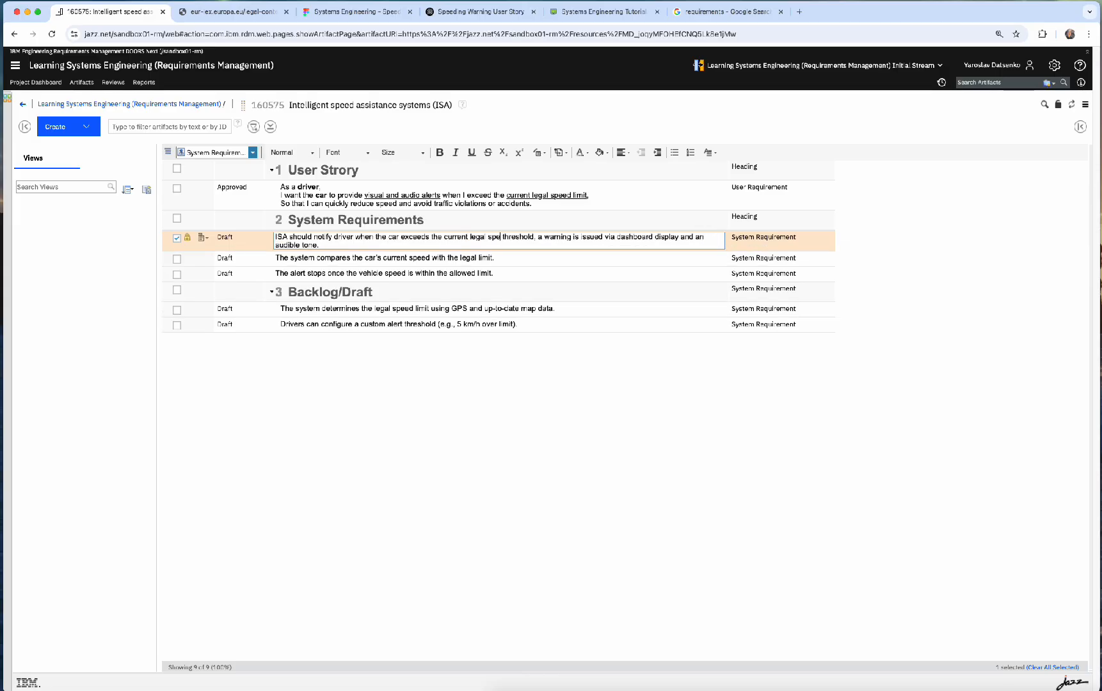
type("ed limit")
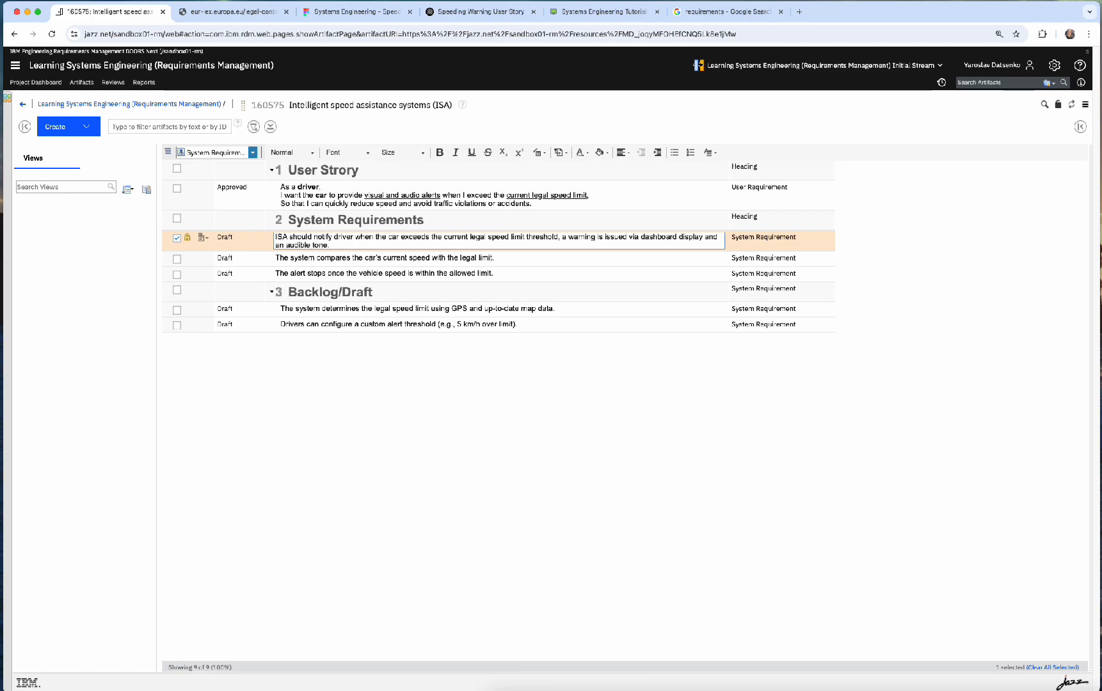
Step: Replace "threshold, a warning is issued via" in the requirement with "using"
key("super+shift+Down")
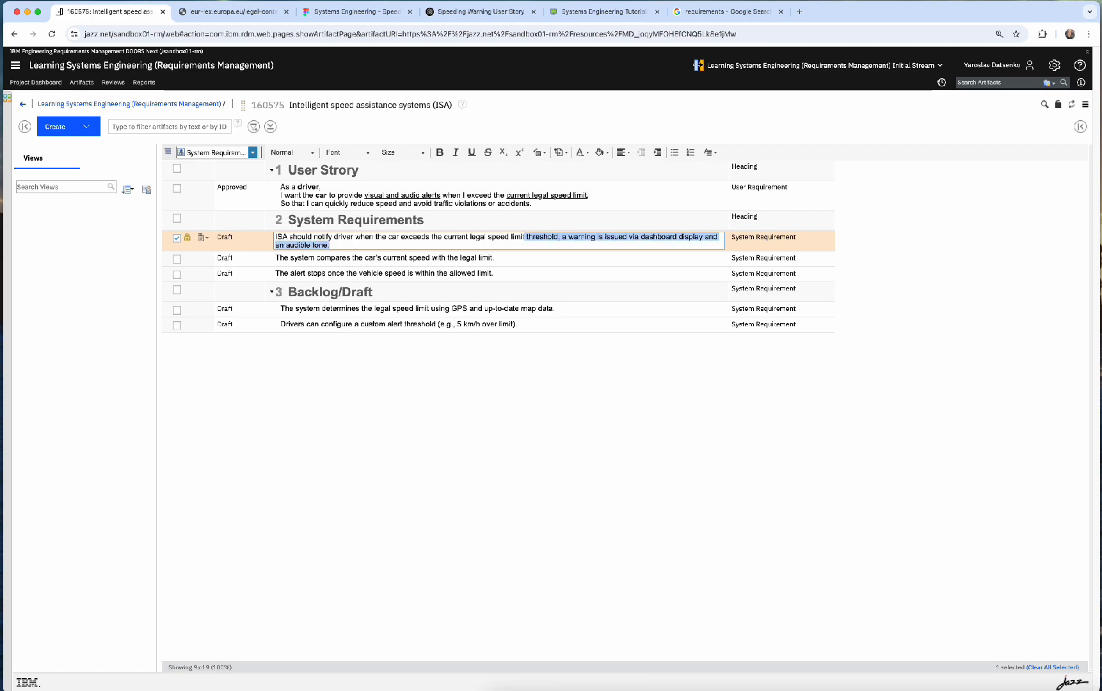
key("Left")
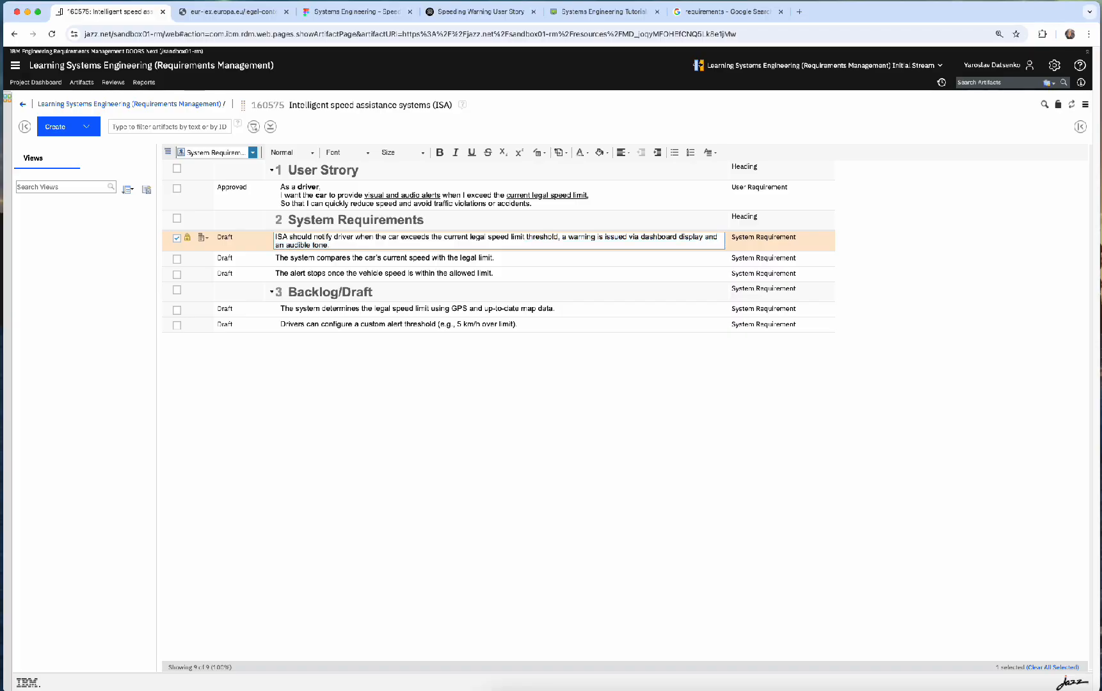
key("alt+shift+Right")
key("alt+shift+Right")
key("alt+shift+Right")
key("alt+shift+Right")
key("alt+shift+Right")
key("alt+shift+Left")
key("BackSpace")
key("alt+shift+Right")
key("alt+shift+Right")
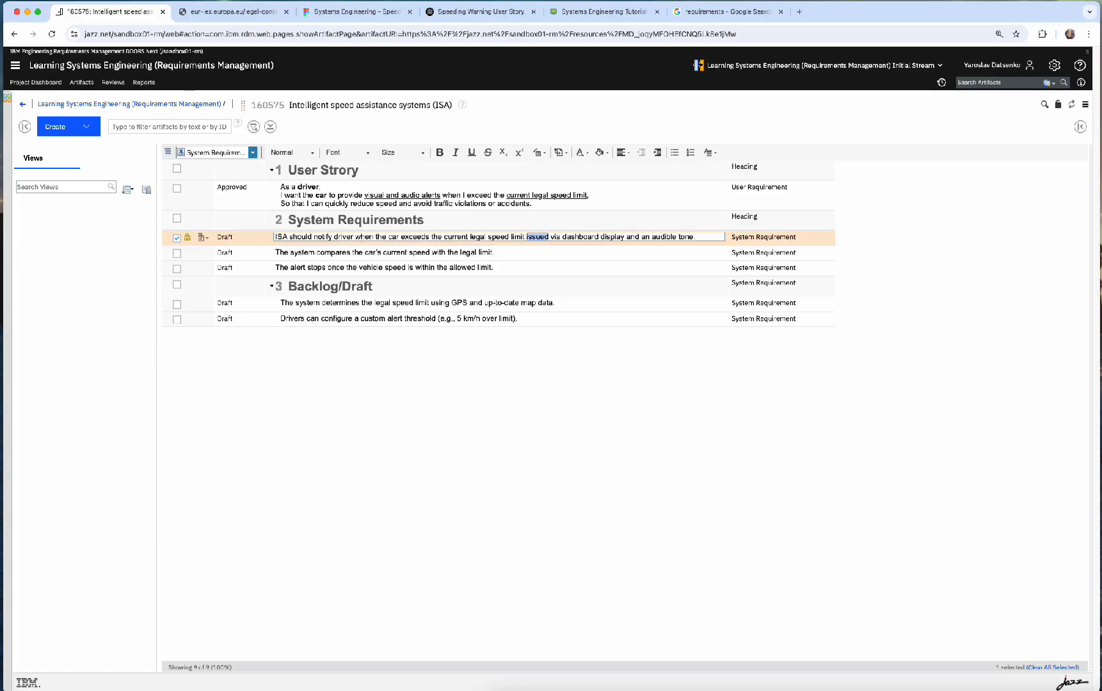
type("using")
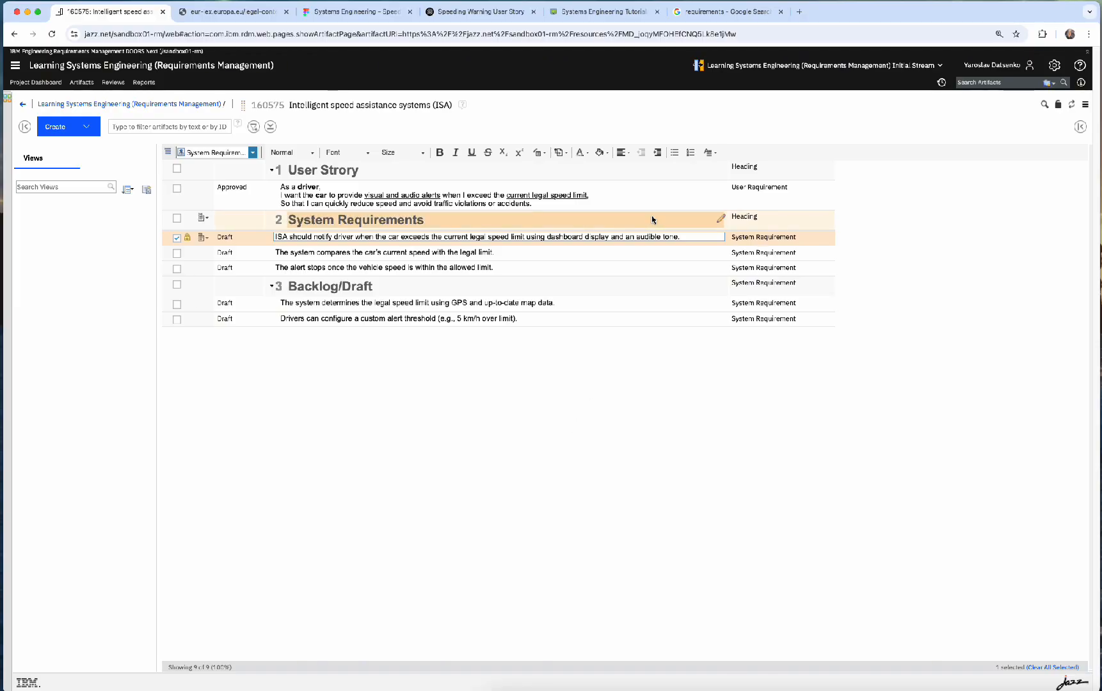
Step: Copy the whole reworded ISA requirement and switch to the ChatGPT conversation's message box
triple_click(684, 238)
key("super+c")
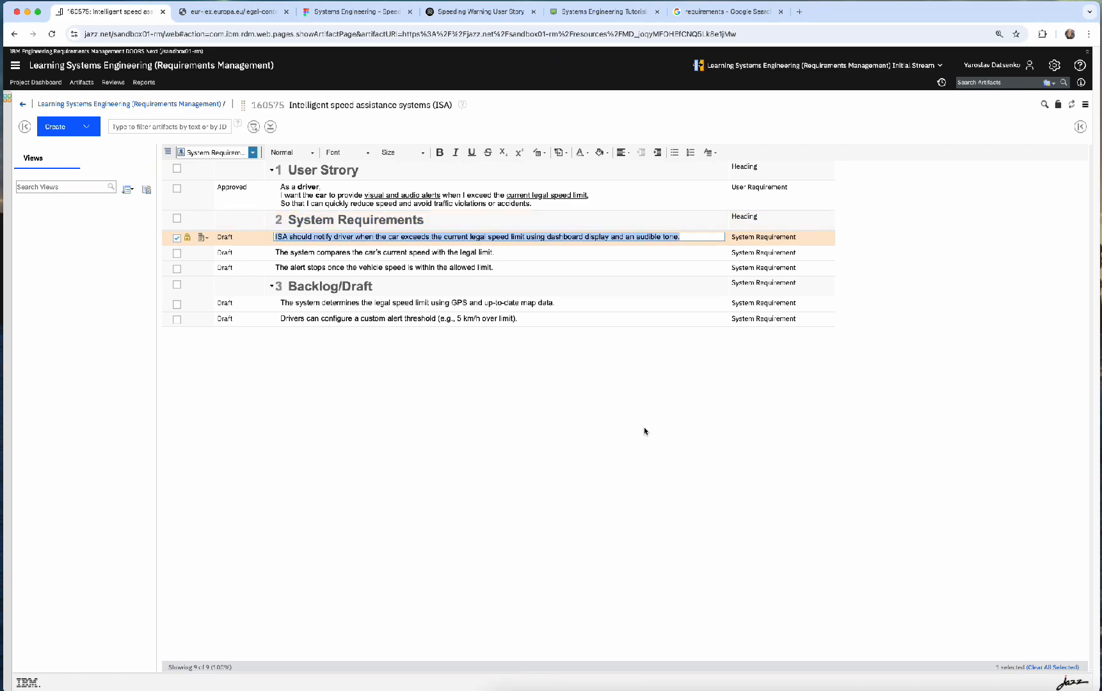
left_click(494, 11)
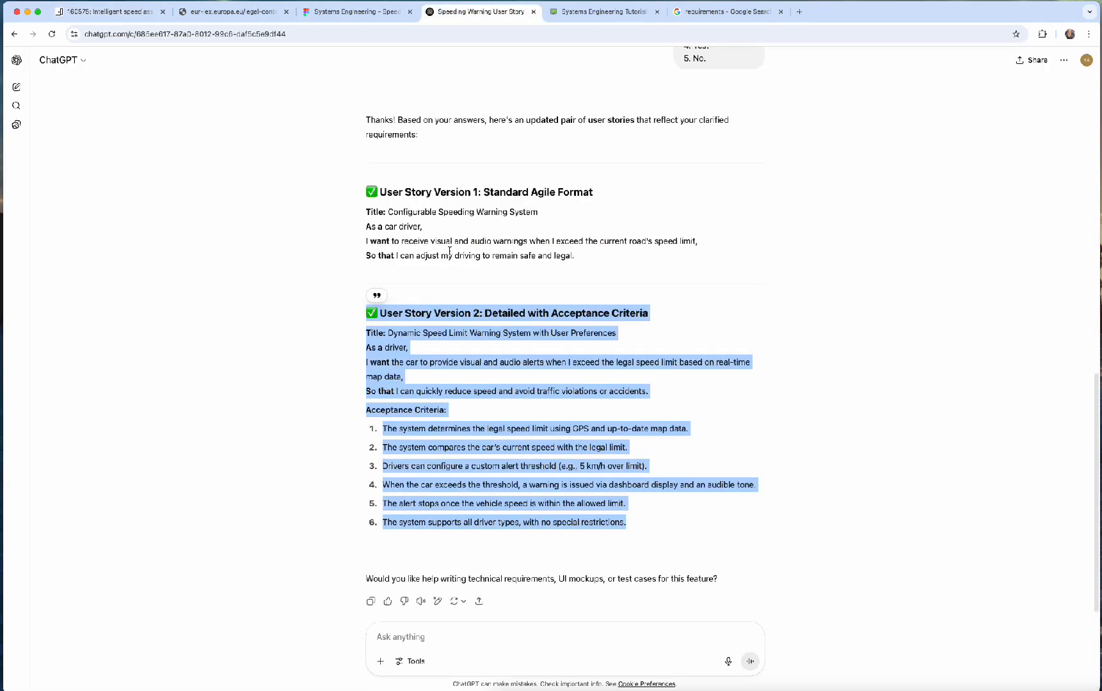
left_click(454, 640)
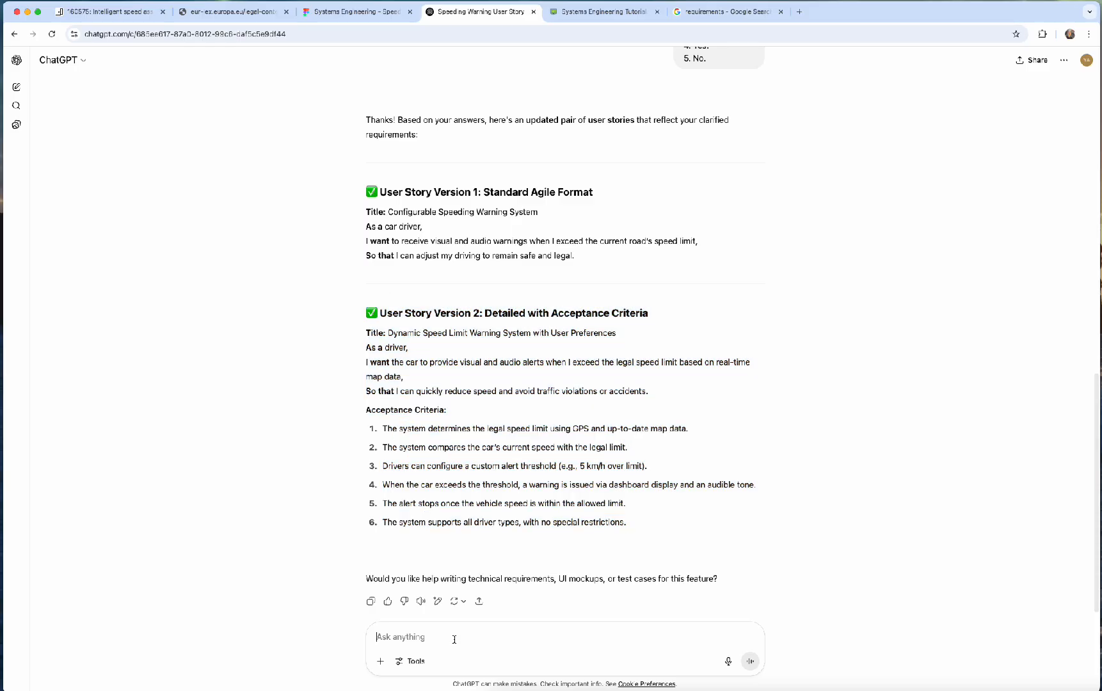
type("Please make 2 proposa")
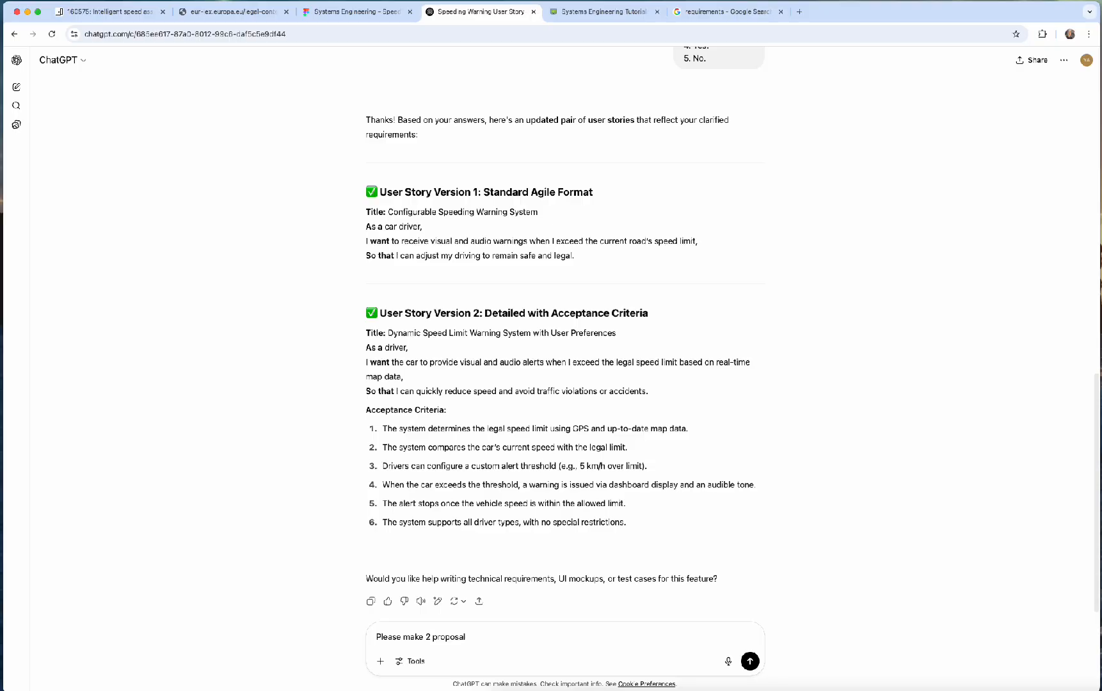
type("l to c")
key("BackSpace")
key("BackSpace")
key("BackSpace")
key("BackSpace")
type("of requirements")
key("super+a")
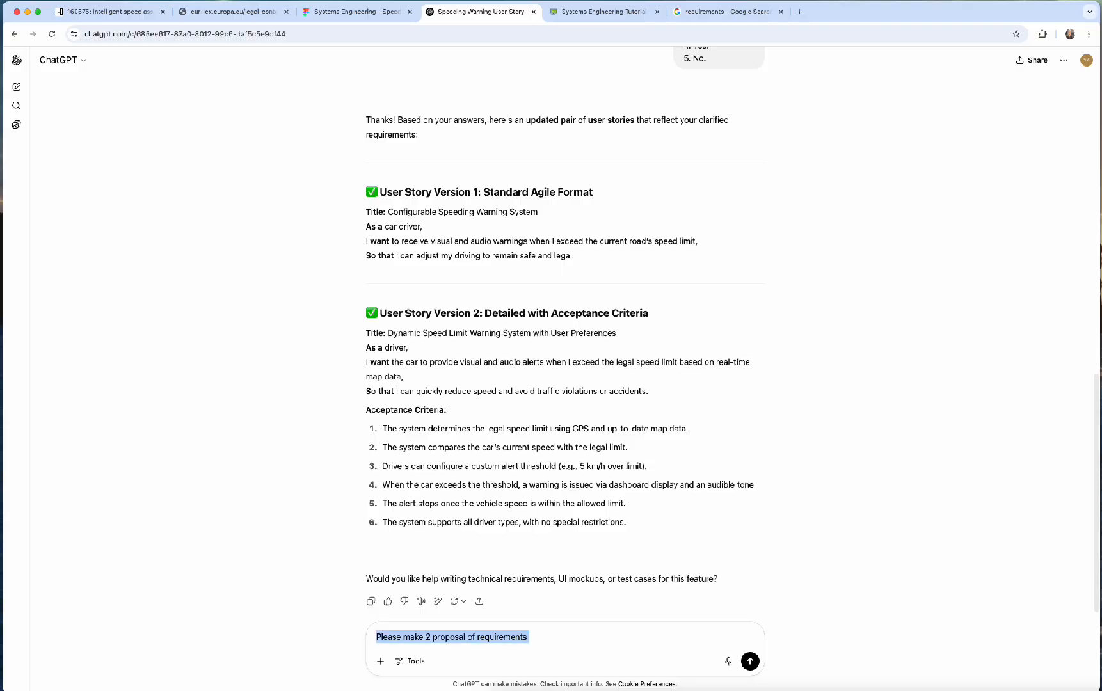
Step: Write the prompt "Please convert following text into technical requirement using" in the message box
type("Please ")
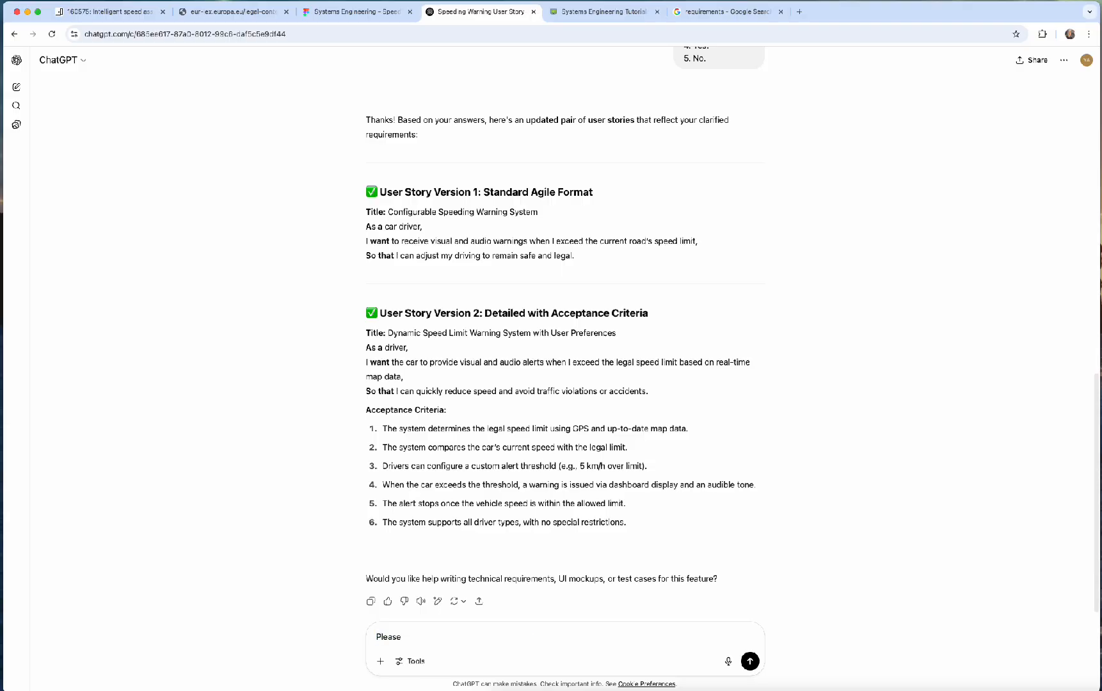
type("convert following text into tech")
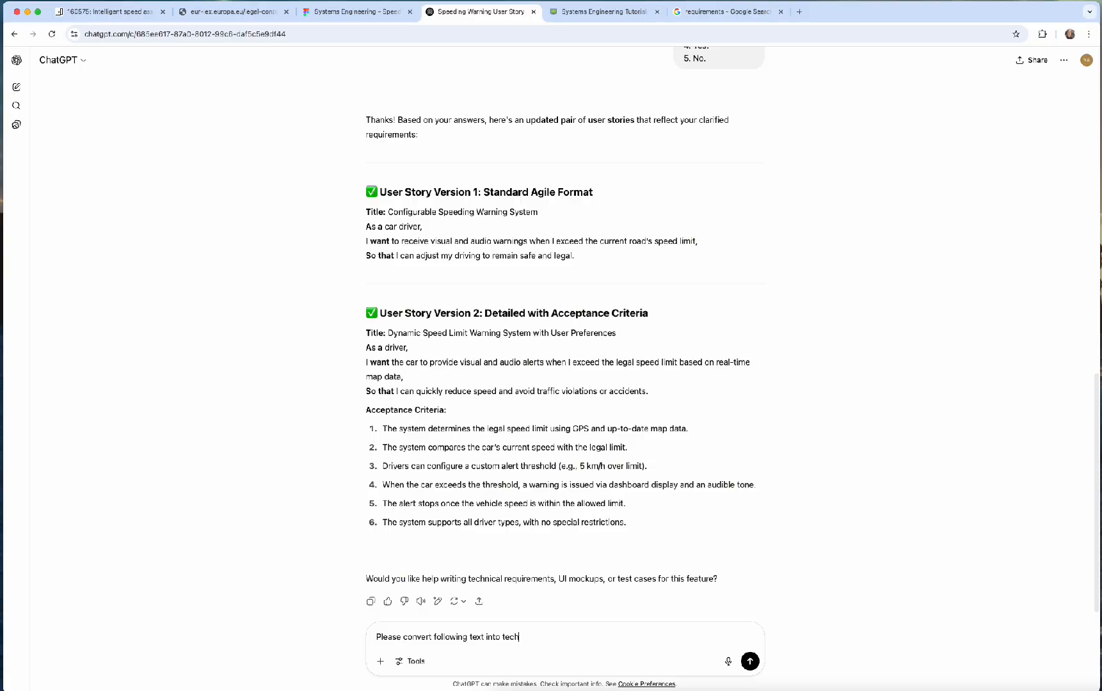
type("nical requirement")
type(" using")
type(" EAR")
key("BackSpace")
key("BackSpace")
key("BackSpace")
type("Incose ")
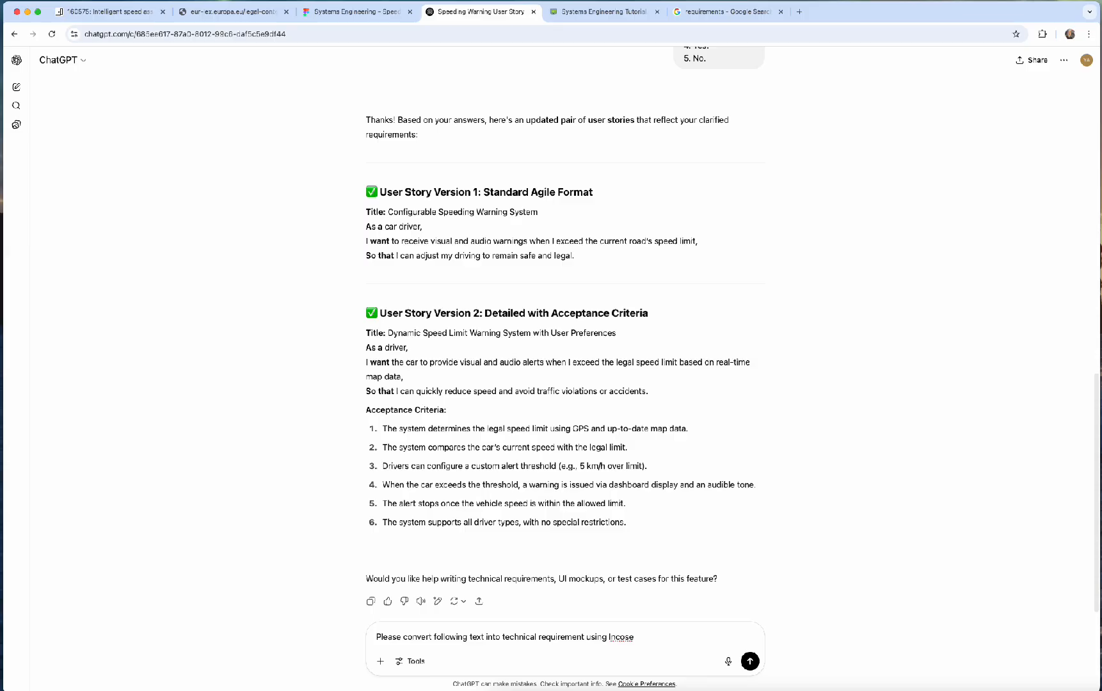
type("book of system engineering")
key("shift+alt+Left")
key("shift+alt+Left")
key("shift+alt+Left")
key("shift+alt+Left")
key("shift+alt+Left")
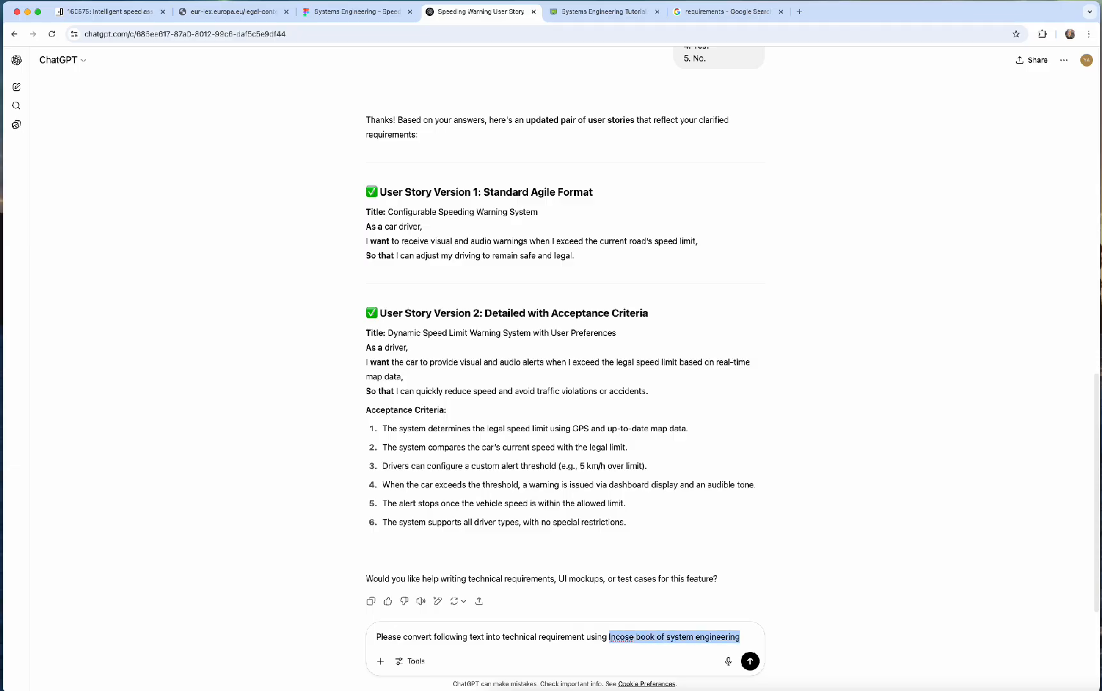
Step: Complete the prompt with "IREB guidelines. Make 2 options and provide verification method." in place of the Incose book reference
type("IREB")
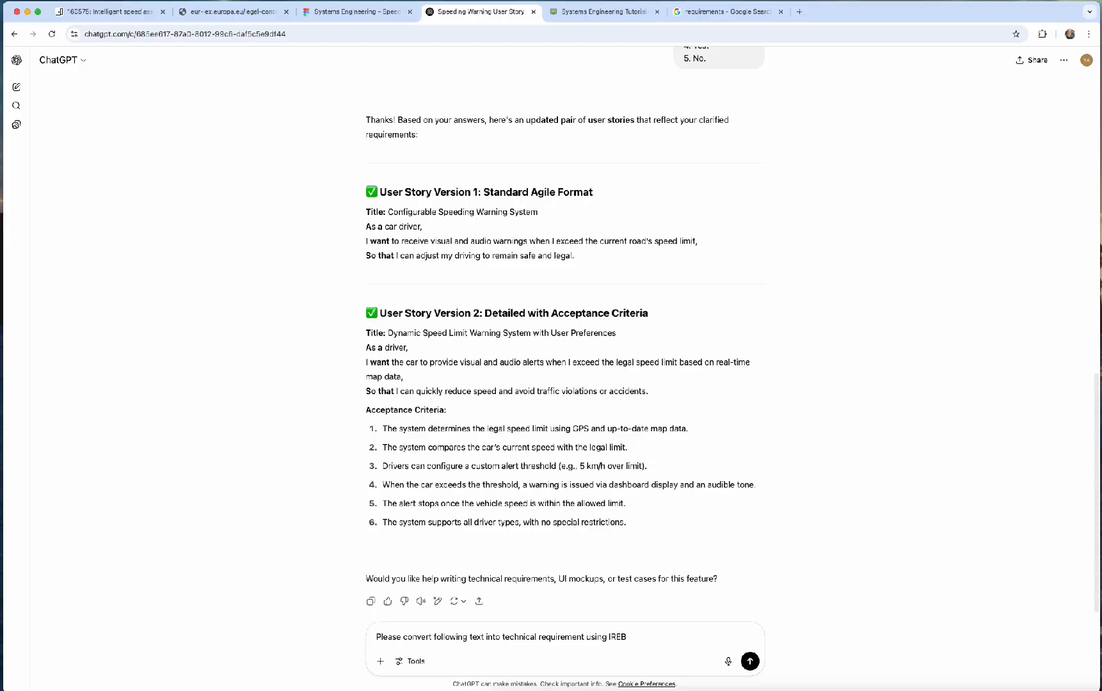
type(" guidl")
type("ine")
type("s")
type("e")
type(" Make ")
type("2")
type(" options")
type(". a")
key("BackSpace")
key("BackSpace")
type("and p")
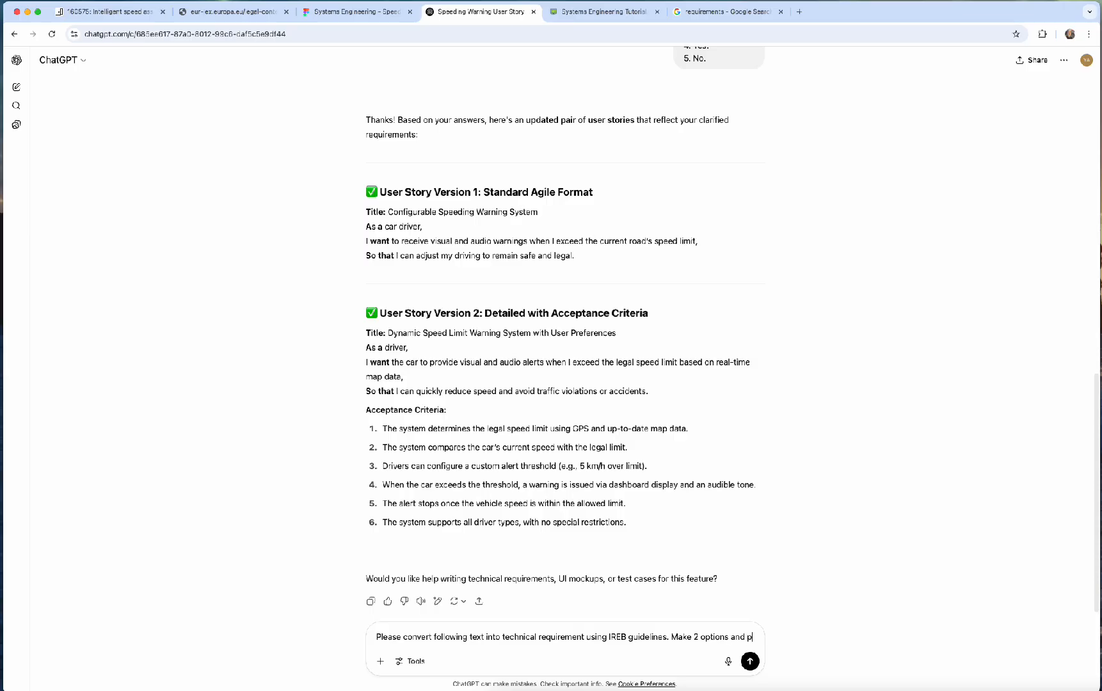
type("rovide v")
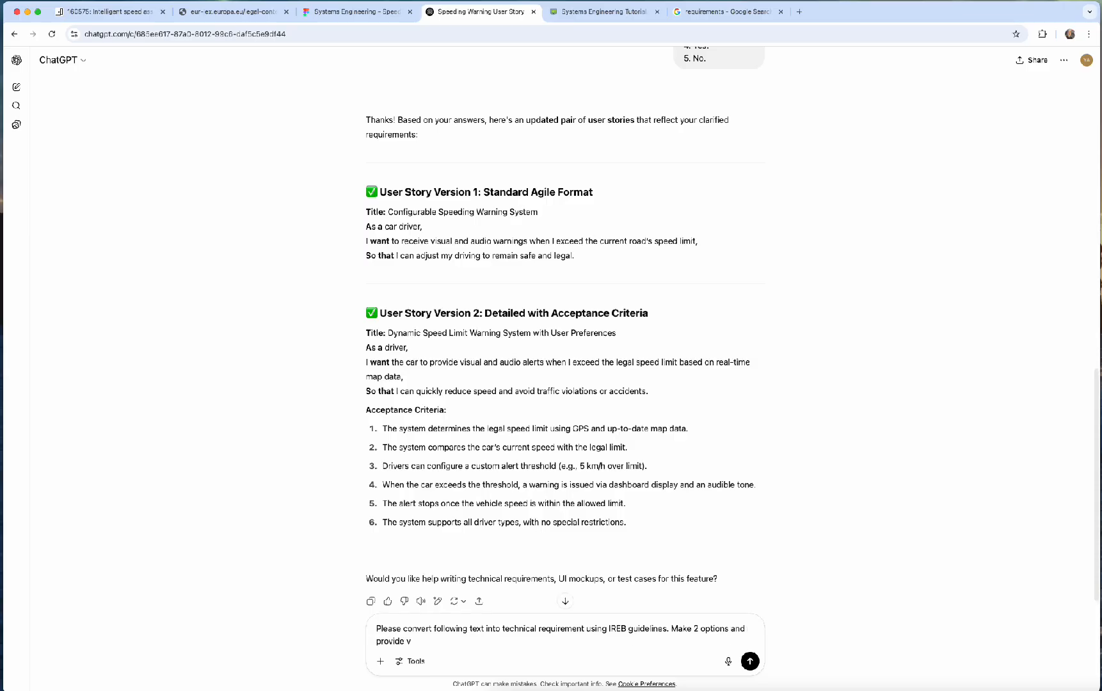
type("erification method.")
Step: Paste the copied ISA requirement on a new line of the prompt and send it
key("shift+Return")
key("super+v")
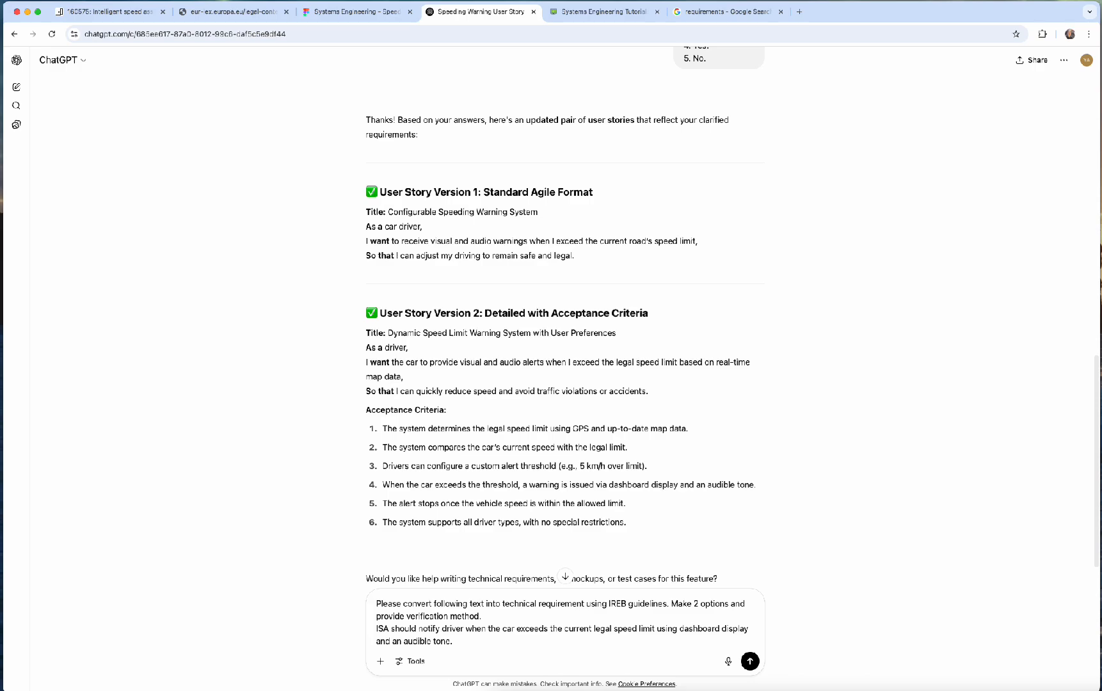
key("Return")
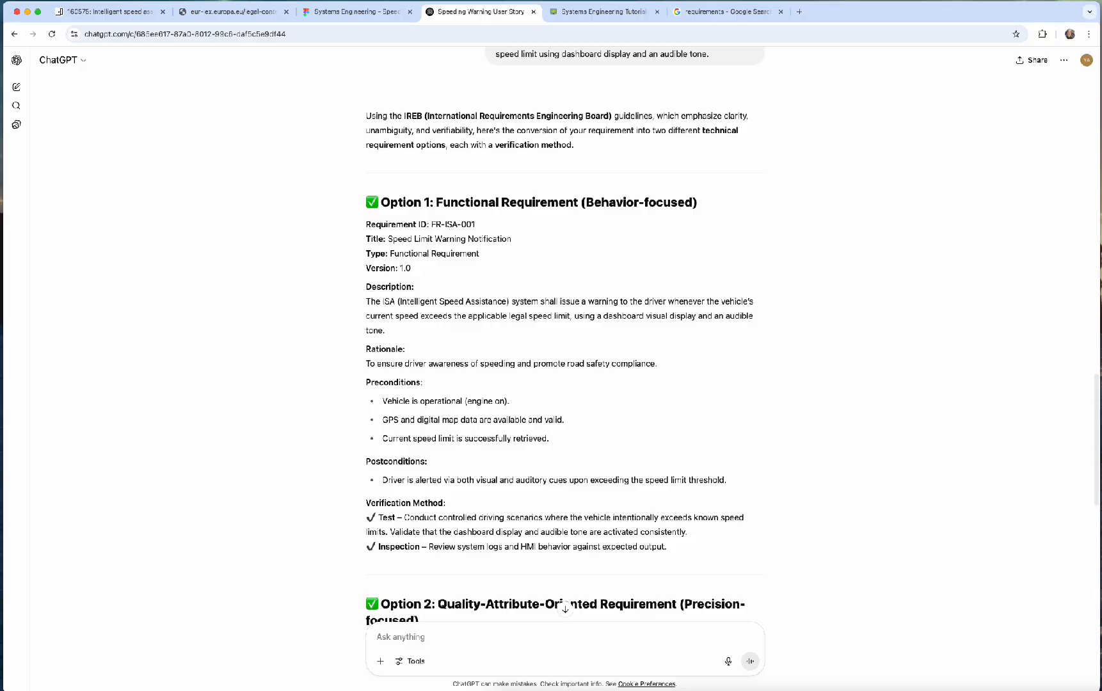
Step: Examine both generated requirement options, including Option 1's preconditions and Option 2's description
scroll(477, 266, "down", 2)
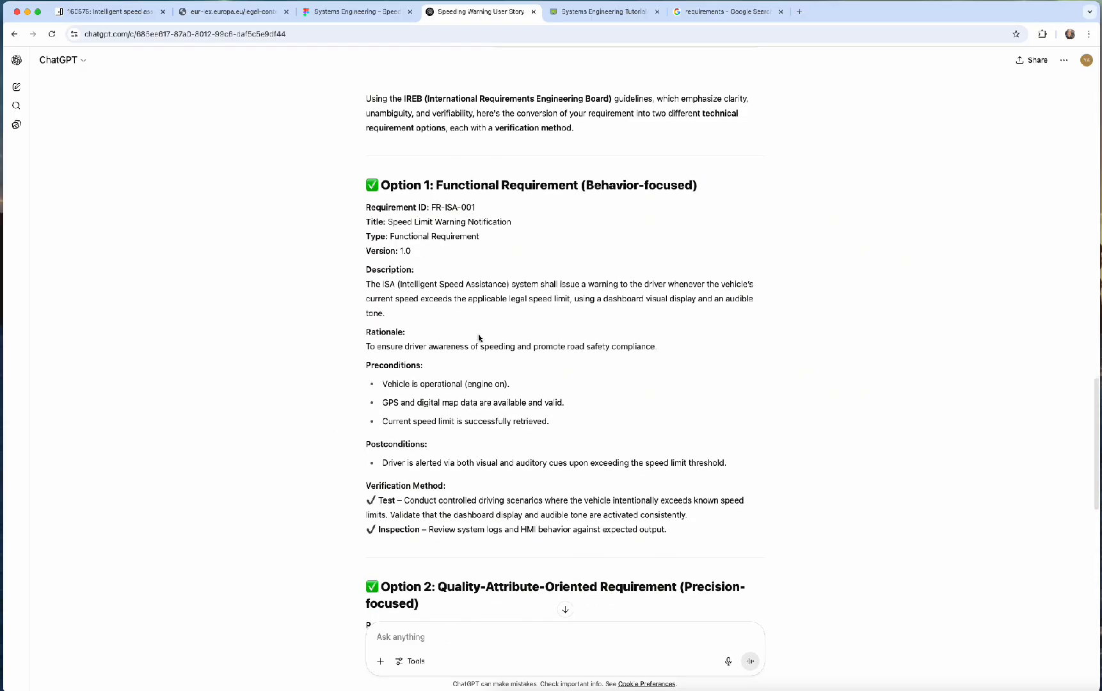
scroll(482, 336, "down", 6)
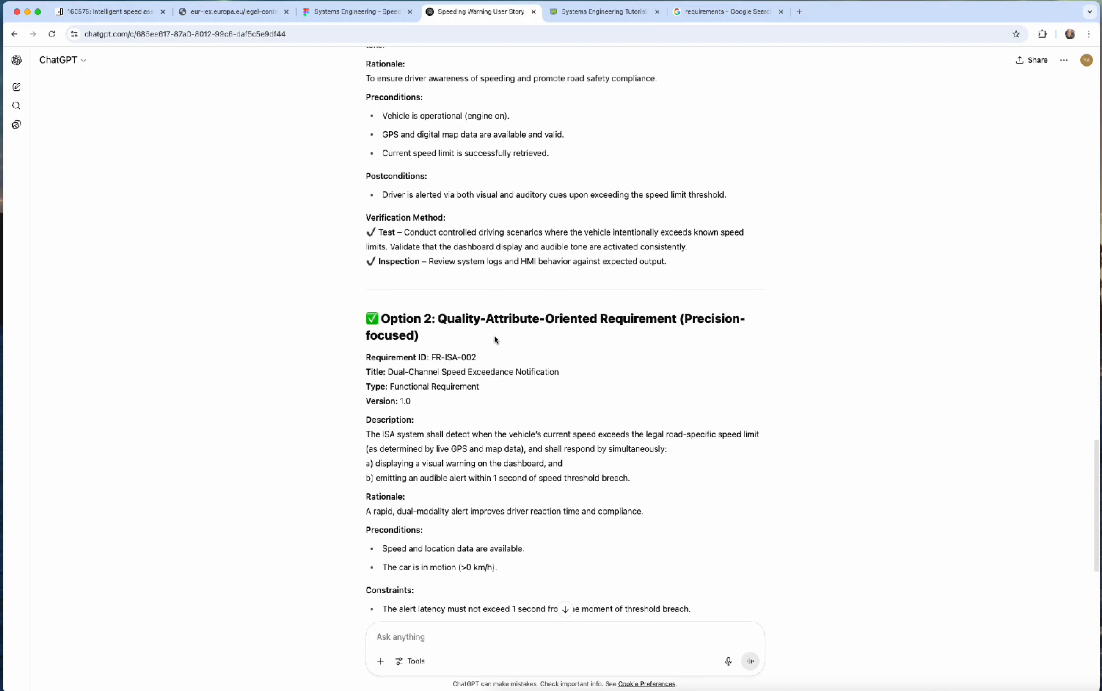
scroll(494, 336, "up", 5)
scroll(500, 339, "up", 1)
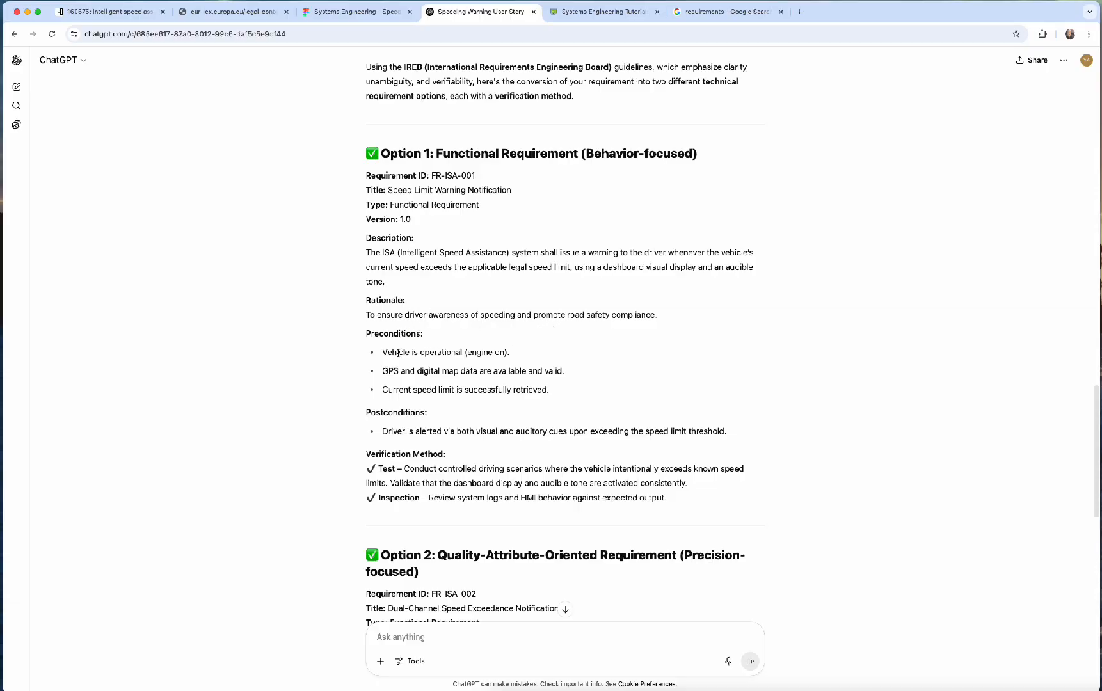
left_click_drag(401, 353, 488, 353)
left_click_drag(405, 371, 549, 371)
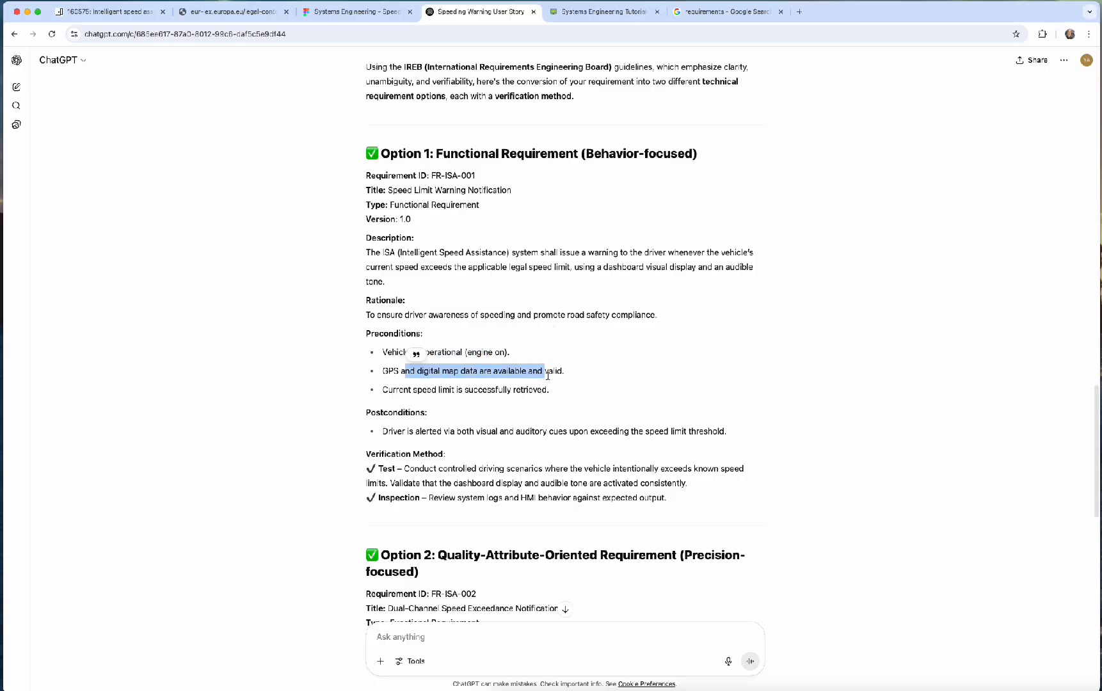
left_click_drag(417, 390, 353, 358)
left_click(620, 392)
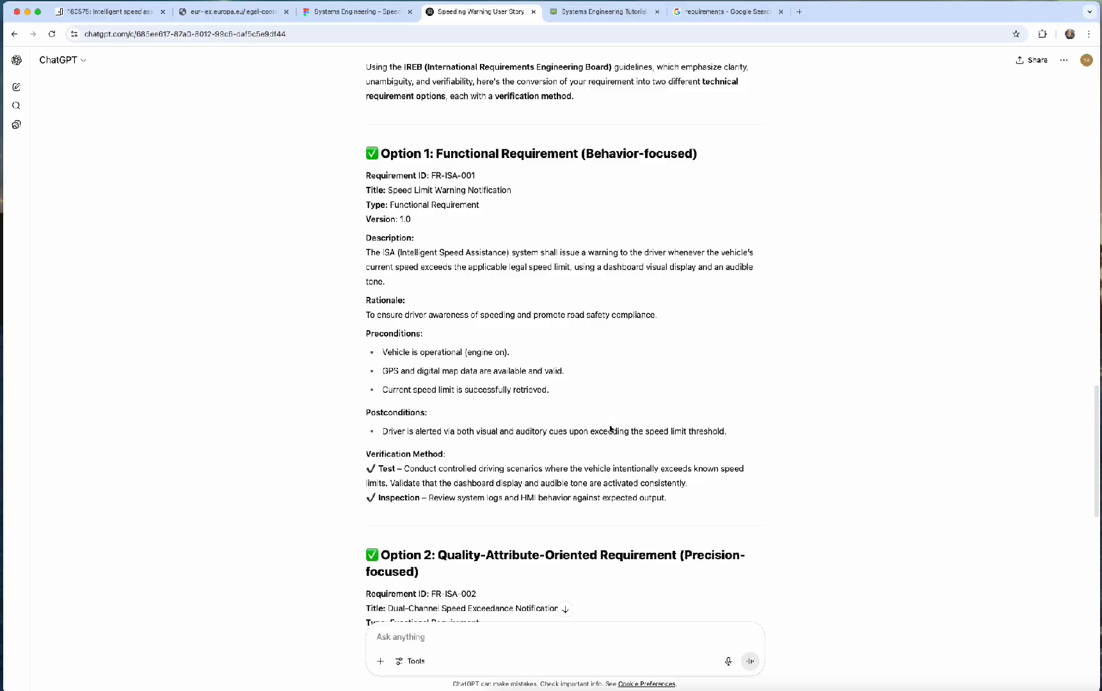
scroll(612, 428, "down", 4)
scroll(634, 425, "down", 2)
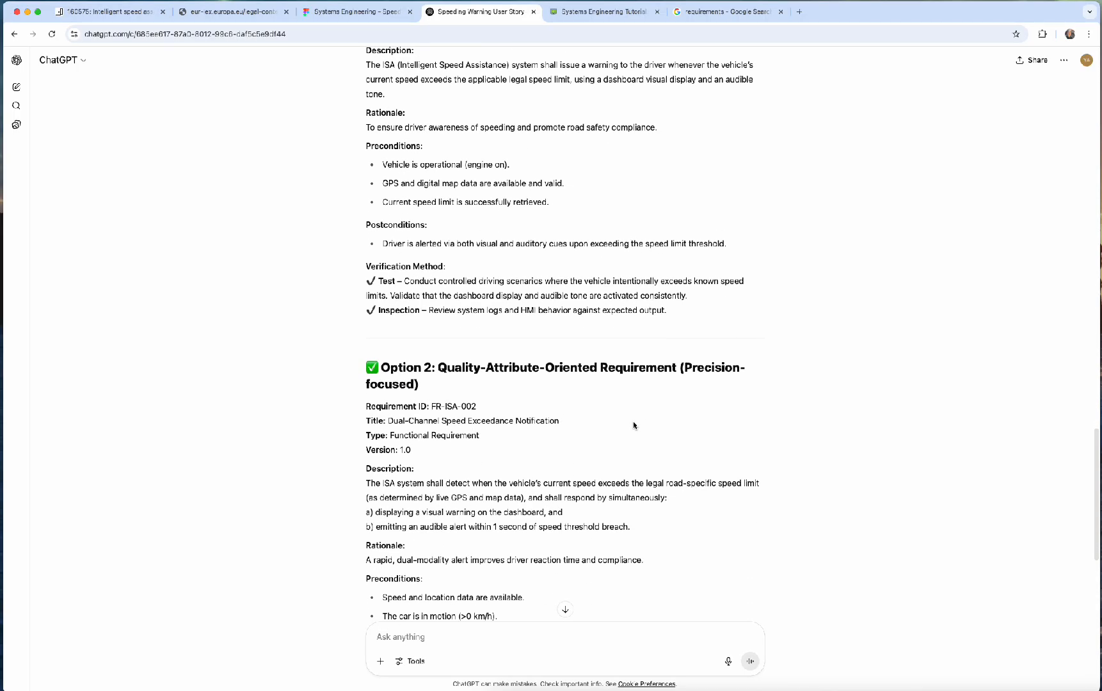
scroll(633, 426, "down", 1)
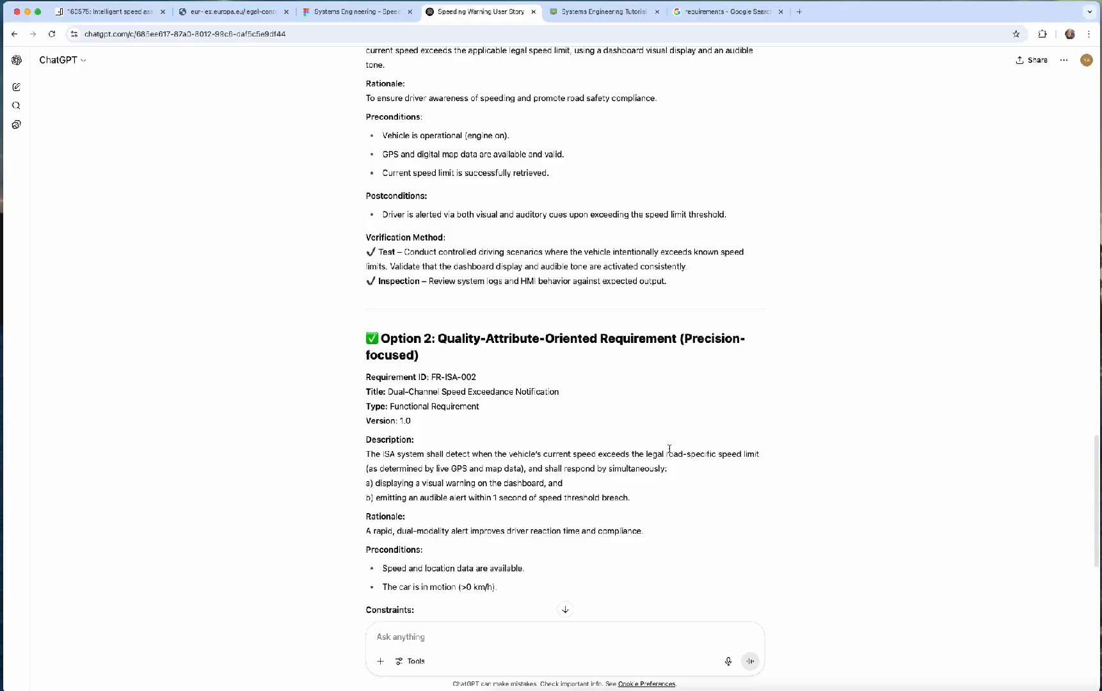
Step: Copy the description text of Option 1, the behavior-focused functional requirement
scroll(669, 449, "up", 3)
scroll(677, 459, "up", 2)
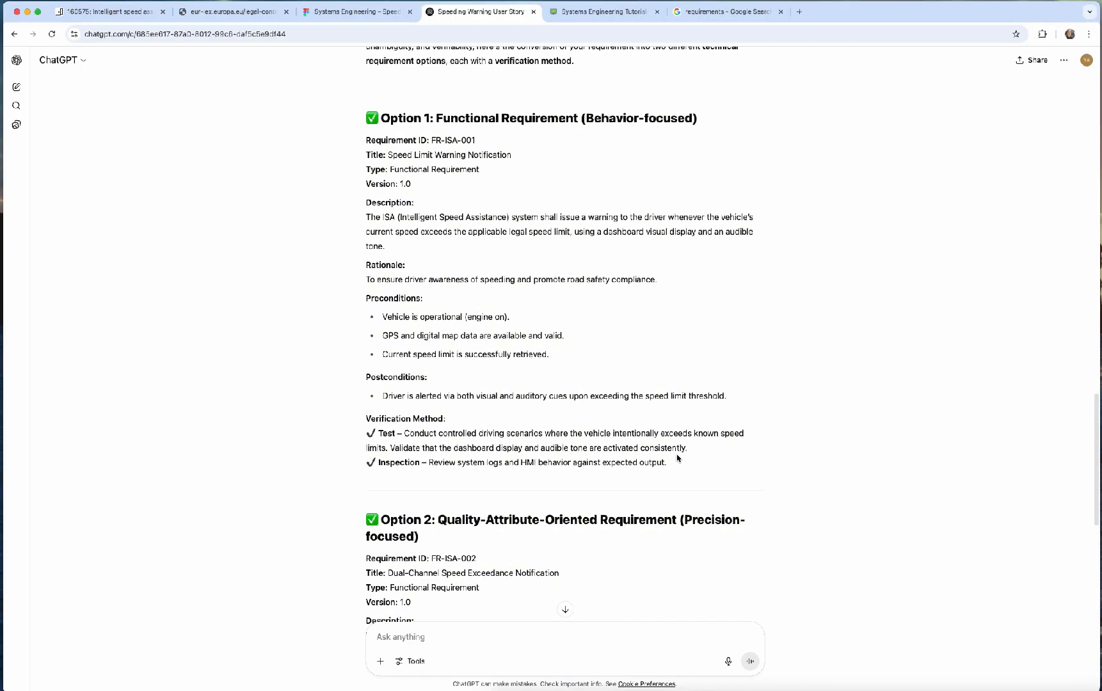
left_click_drag(395, 247, 357, 217)
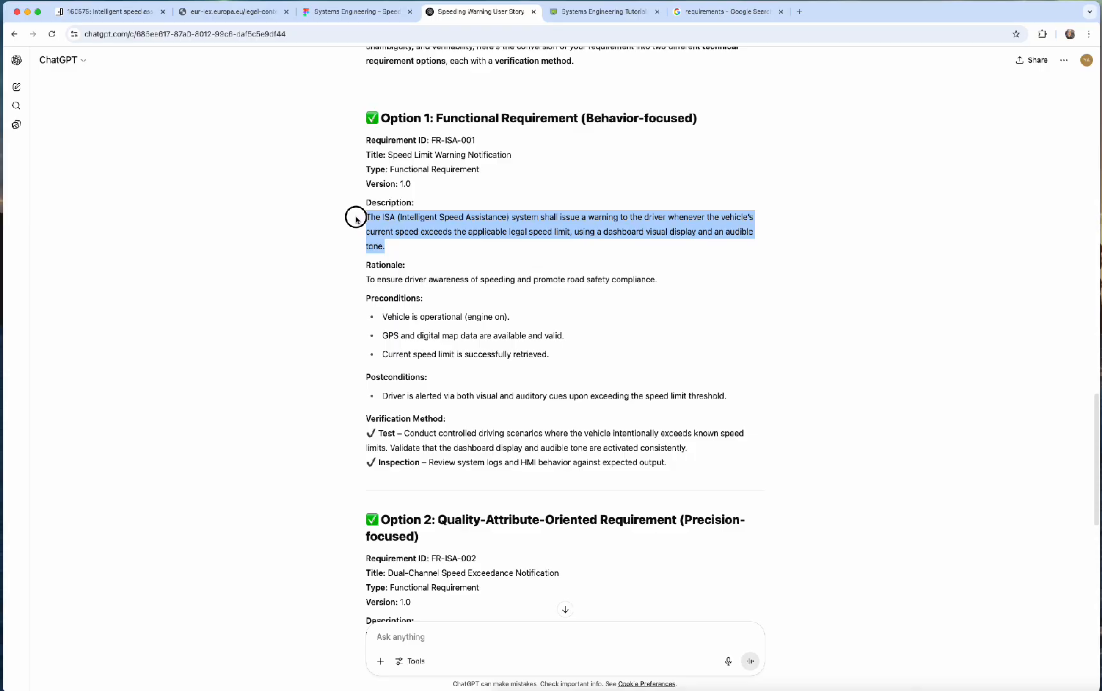
right_click(529, 224)
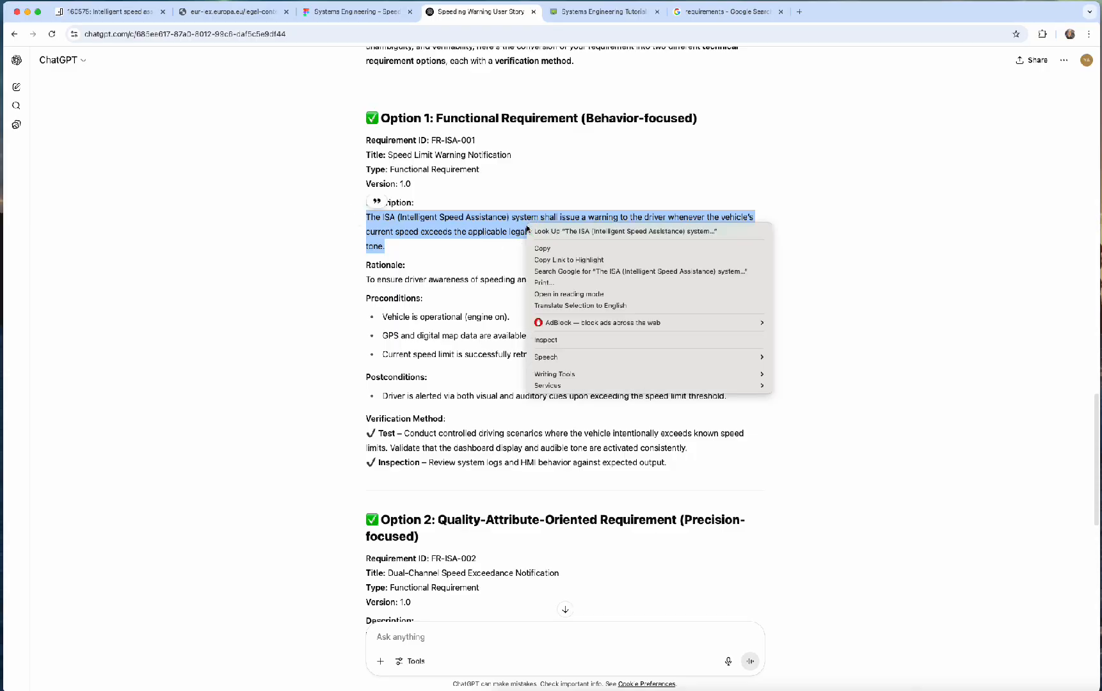
left_click(541, 249)
Step: Switch to the DOORS Next ISA module and replace the first system requirement's text with the copied description
left_click(106, 12)
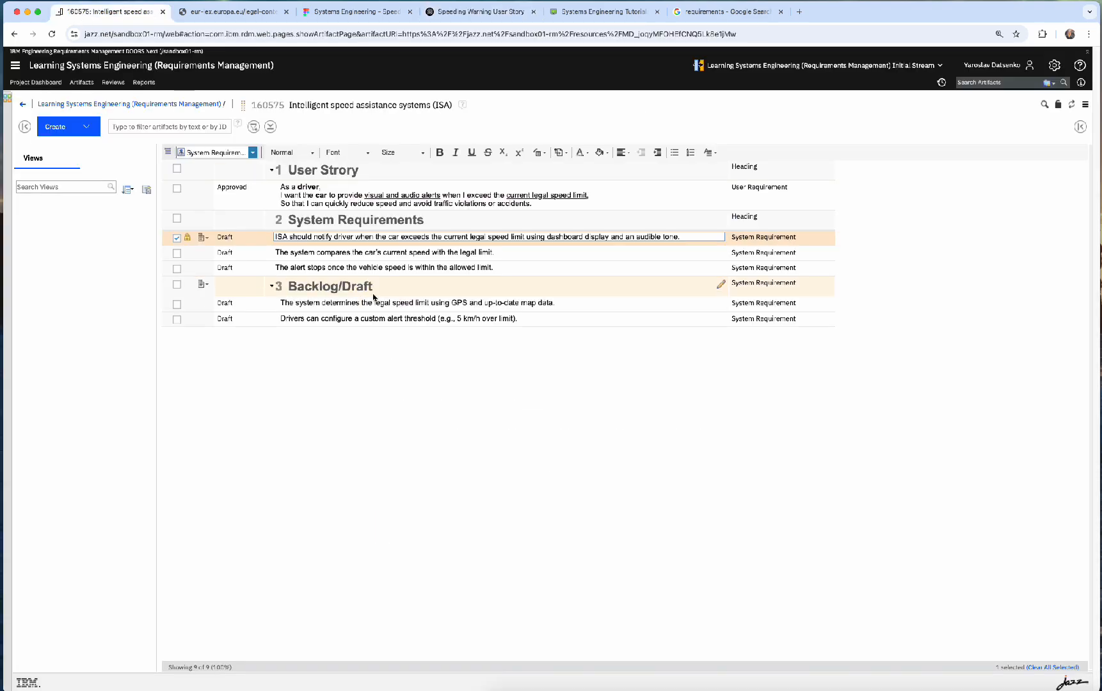
left_click_drag(691, 236, 277, 217)
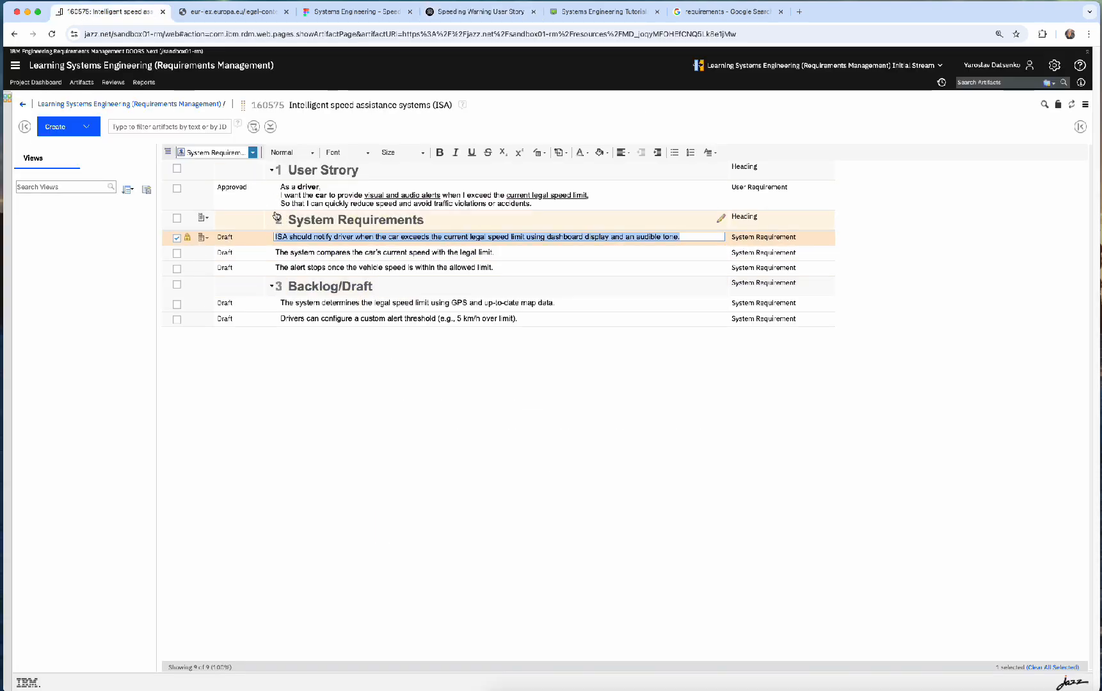
key("super+v")
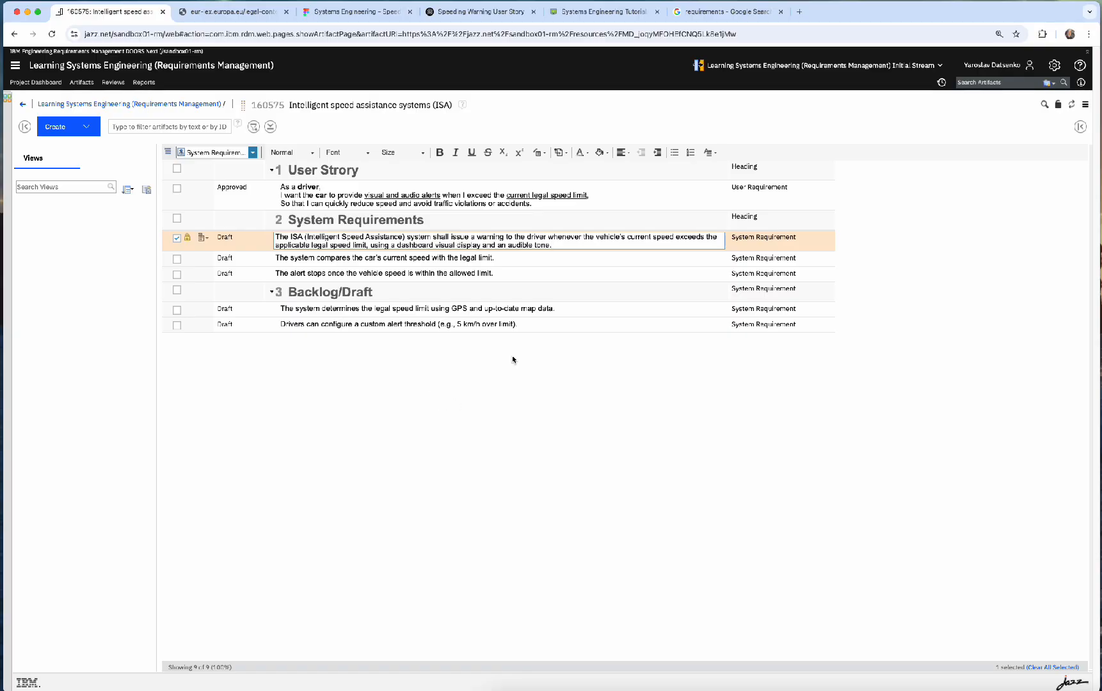
left_click(568, 259)
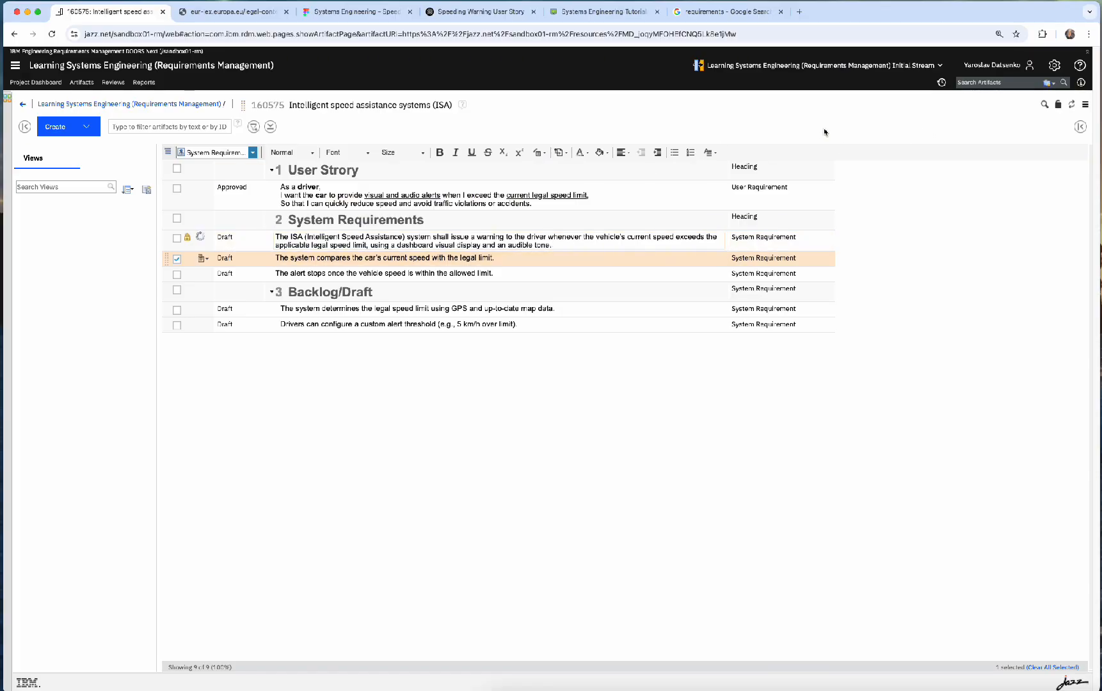
left_click(762, 310)
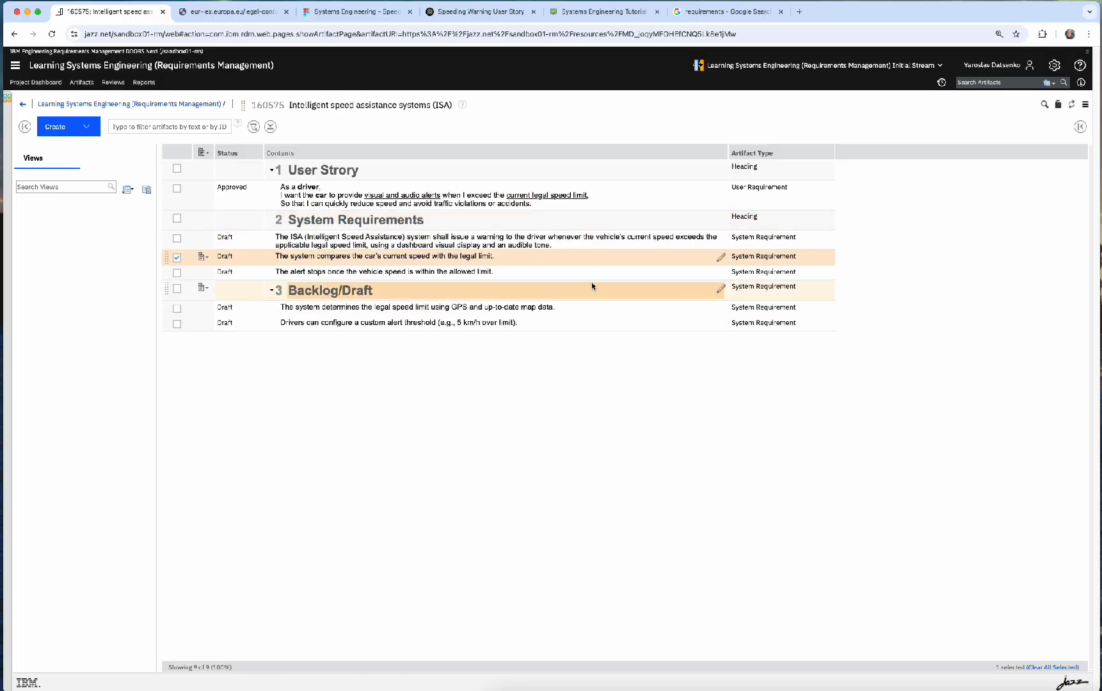
Step: Remove "(Intelligent Speed Assistance)" and the word "system" after "ISA" from the first system requirement, and finish editing it
left_click(573, 242)
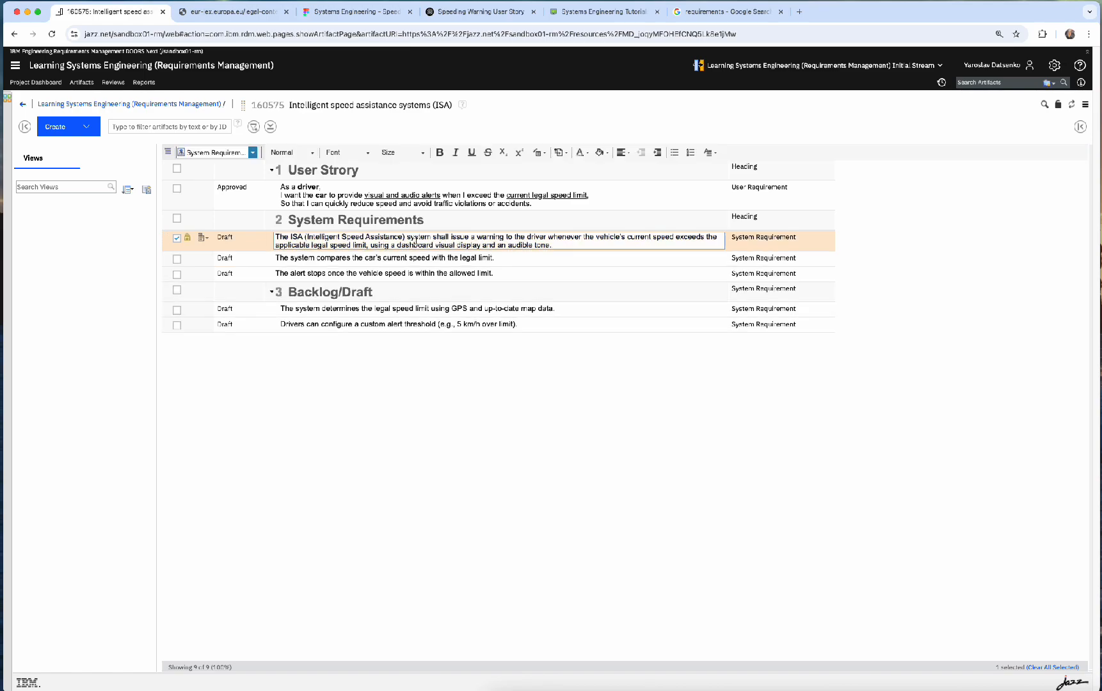
left_click_drag(407, 238, 304, 238)
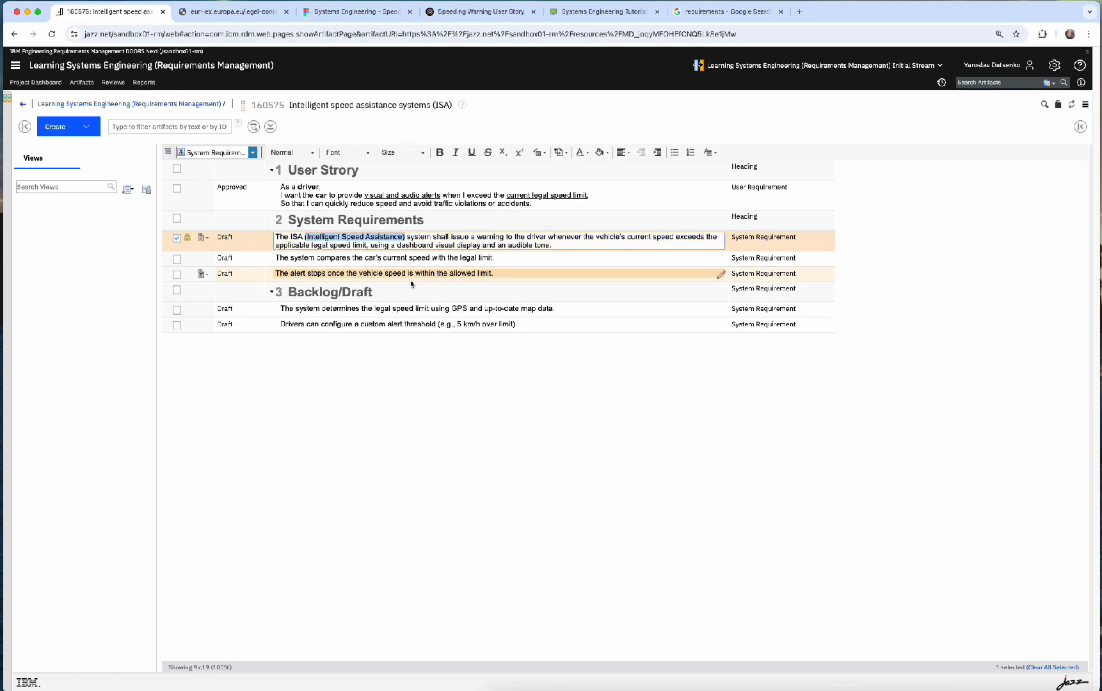
key("BackSpace")
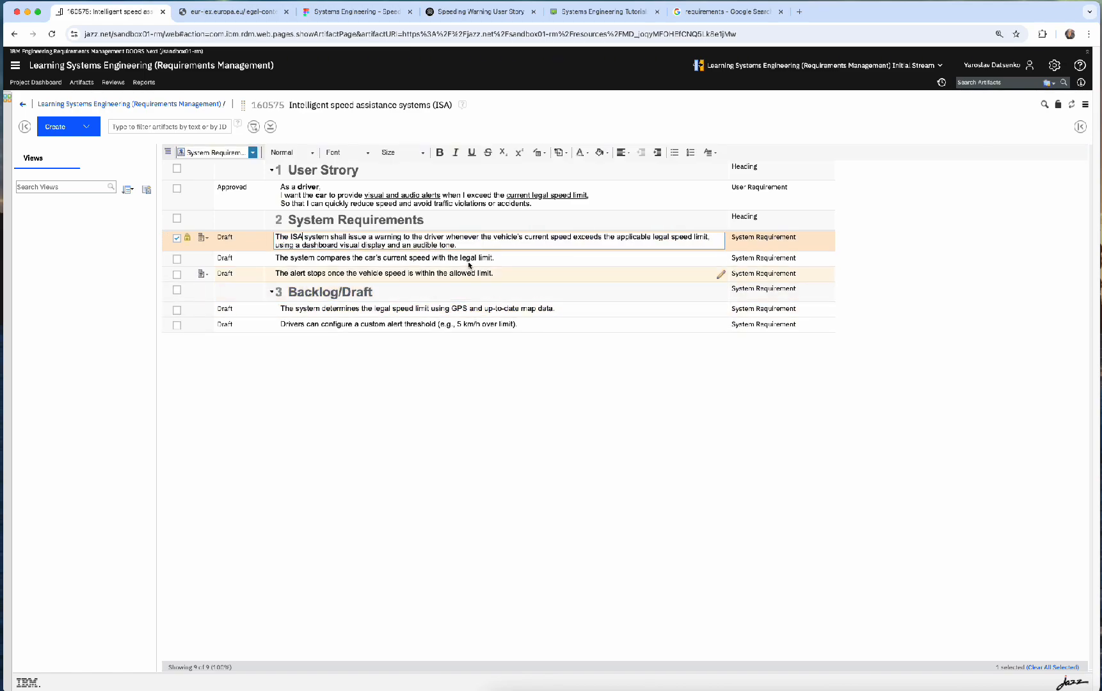
double_click(318, 237)
key("BackSpace")
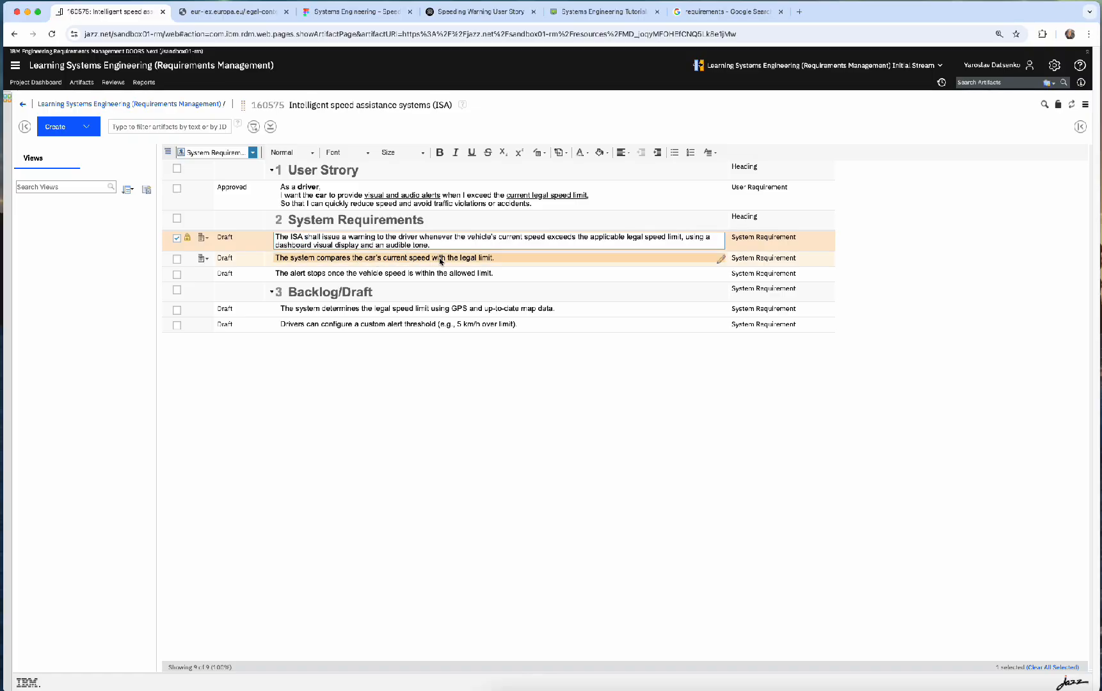
left_click(485, 475)
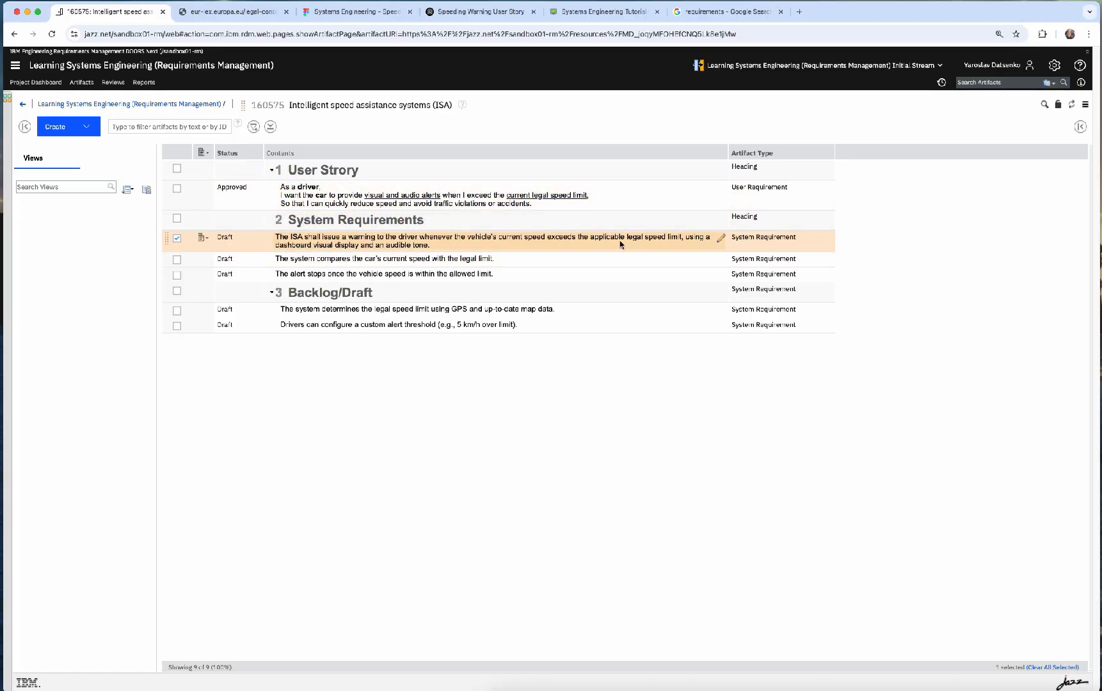
Step: Switch to the FigJam board "Systems Engineering - Speed limit warning function"
left_click(566, 264)
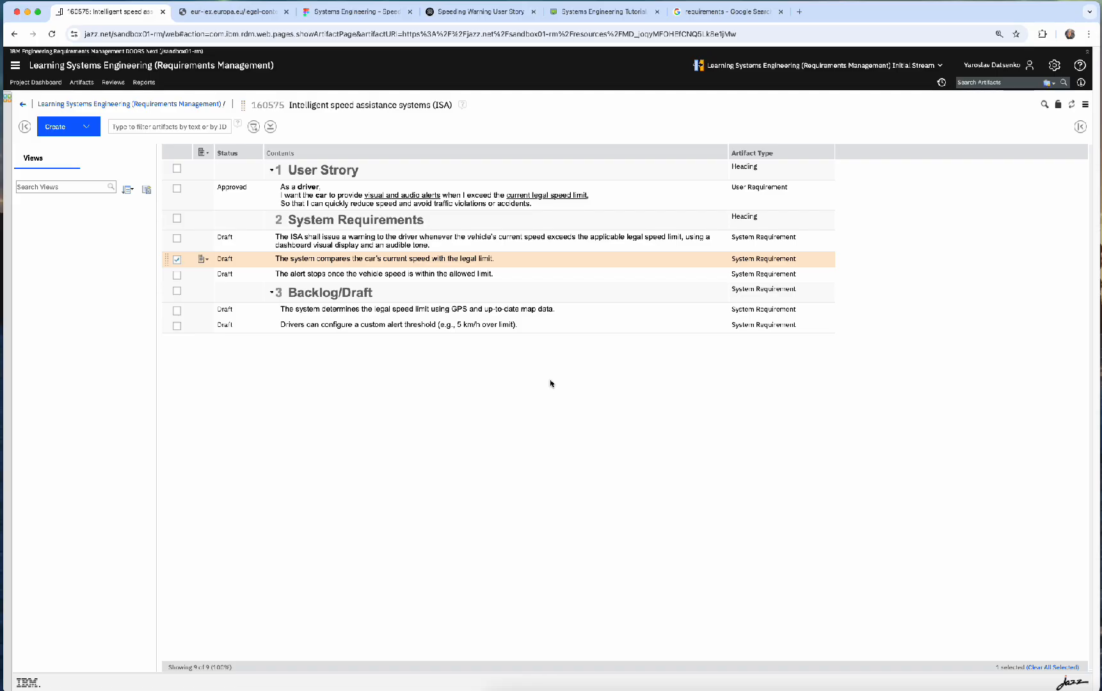
left_click(341, 13)
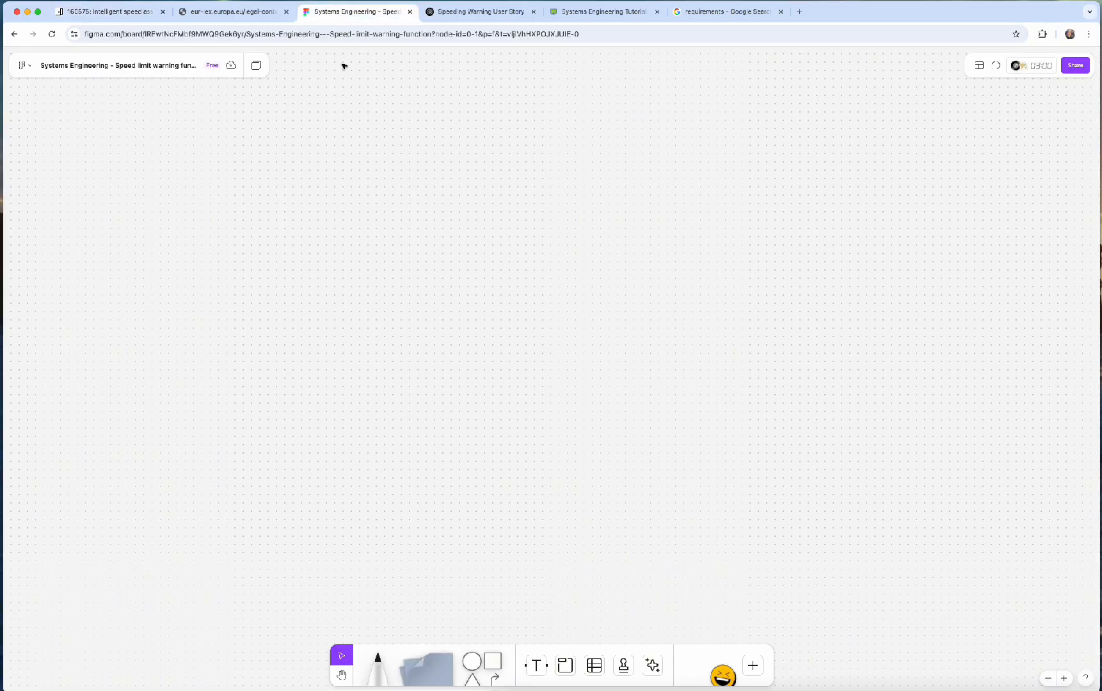
left_click(537, 666)
left_click_drag(434, 303, 518, 368)
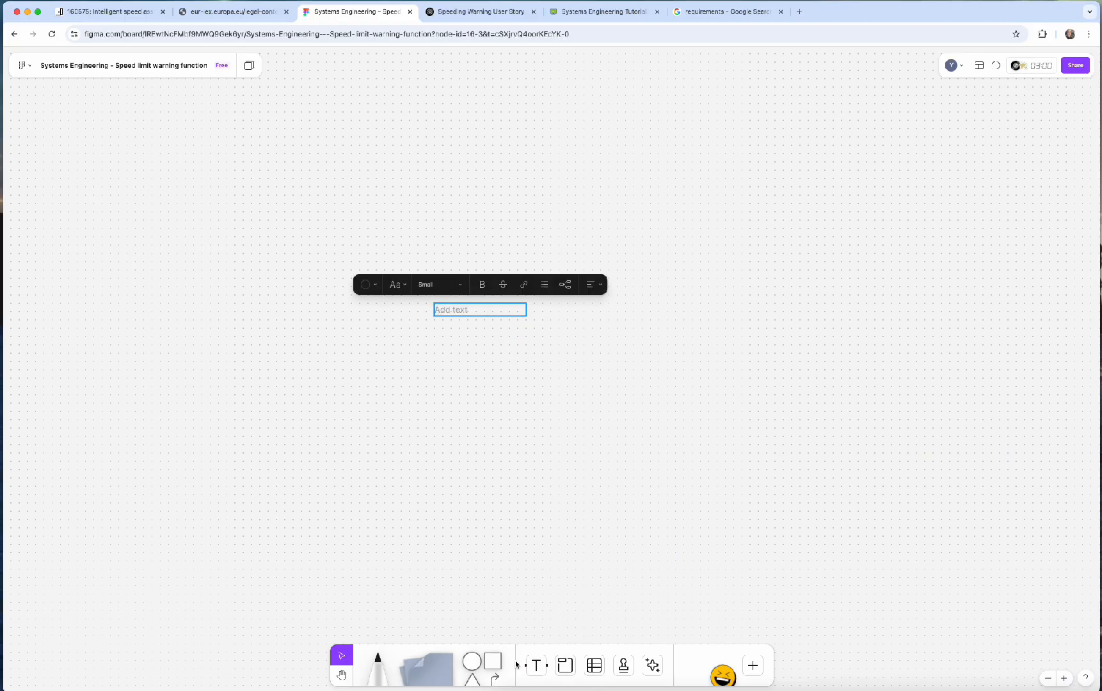
left_click(559, 546)
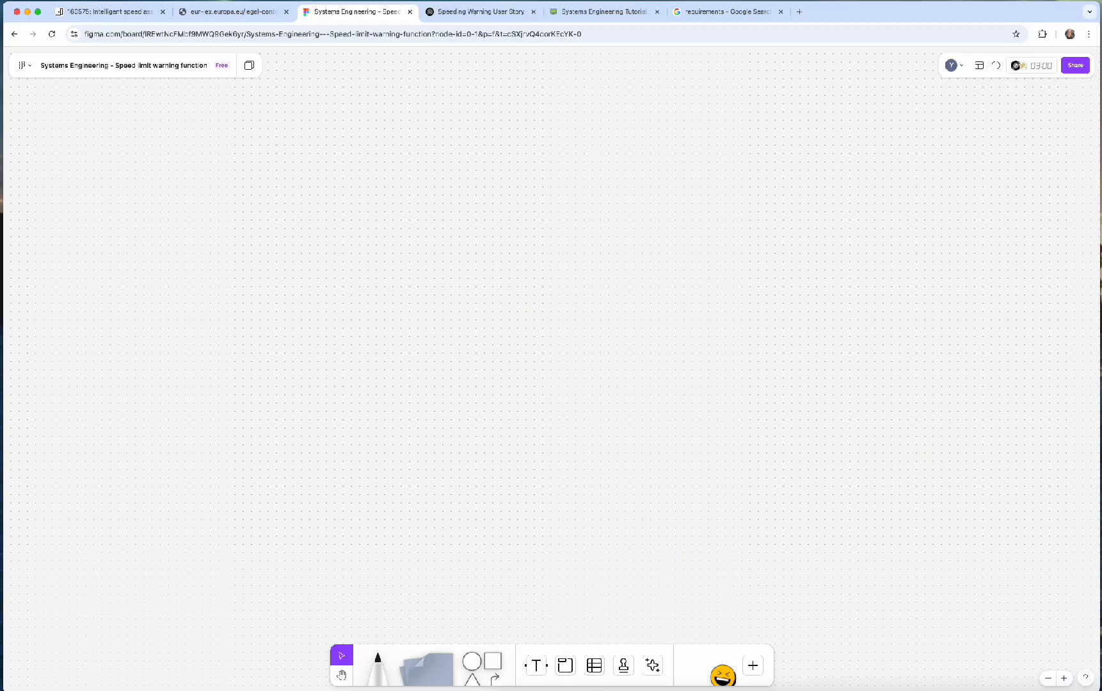
Step: Add a square reading "Notify driver using" to the board and paste the copied requirement description into it, allowing clipboard access
left_click(493, 656)
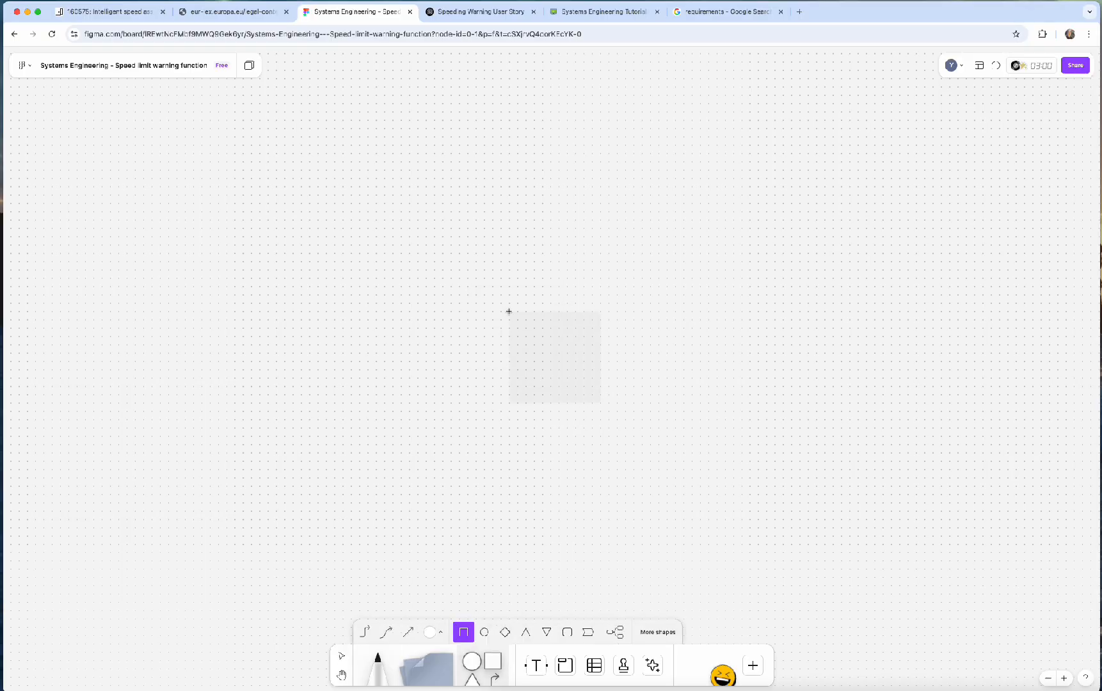
left_click(406, 210)
type("Ni")
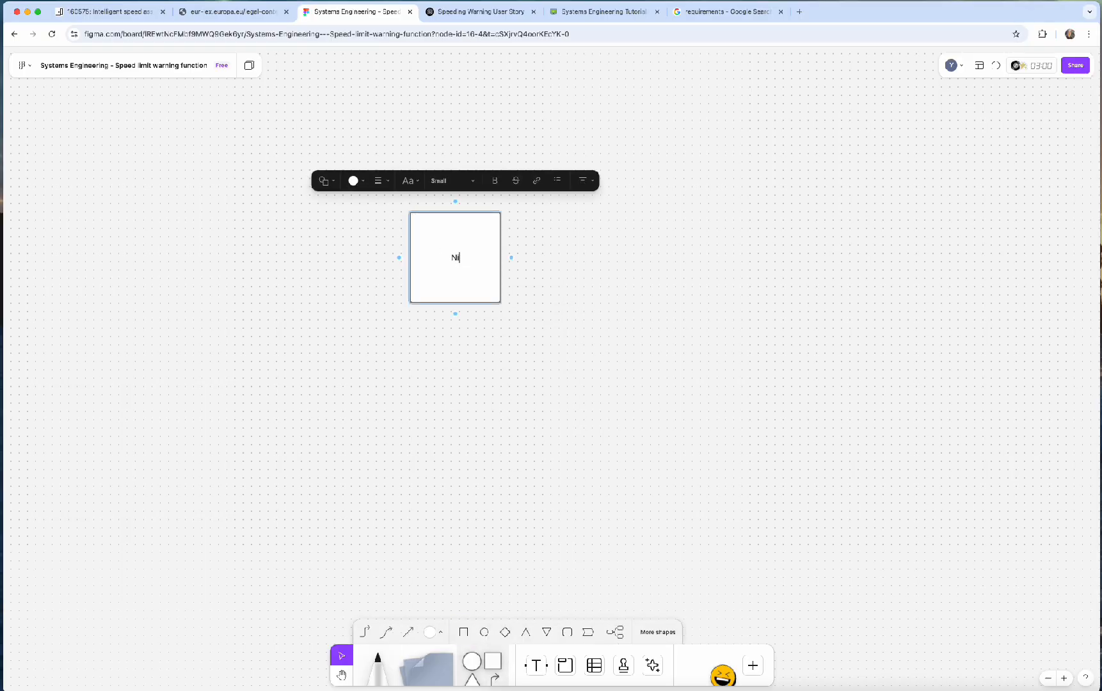
key("BackSpace")
type("otify driver using")
key("super+v")
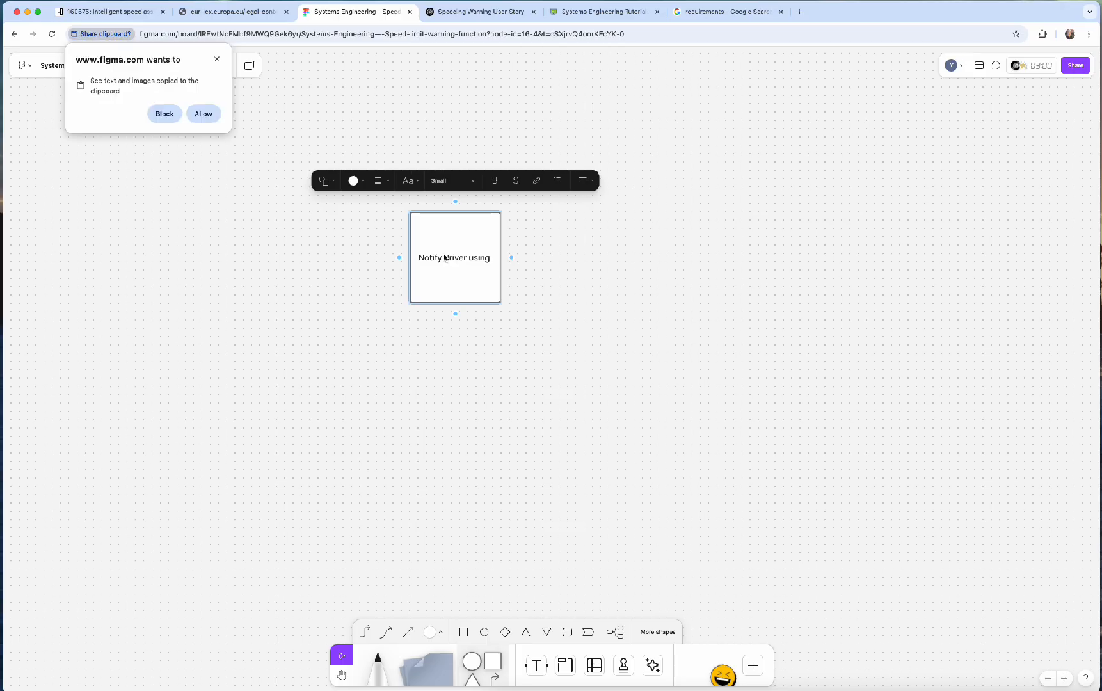
left_click(201, 114)
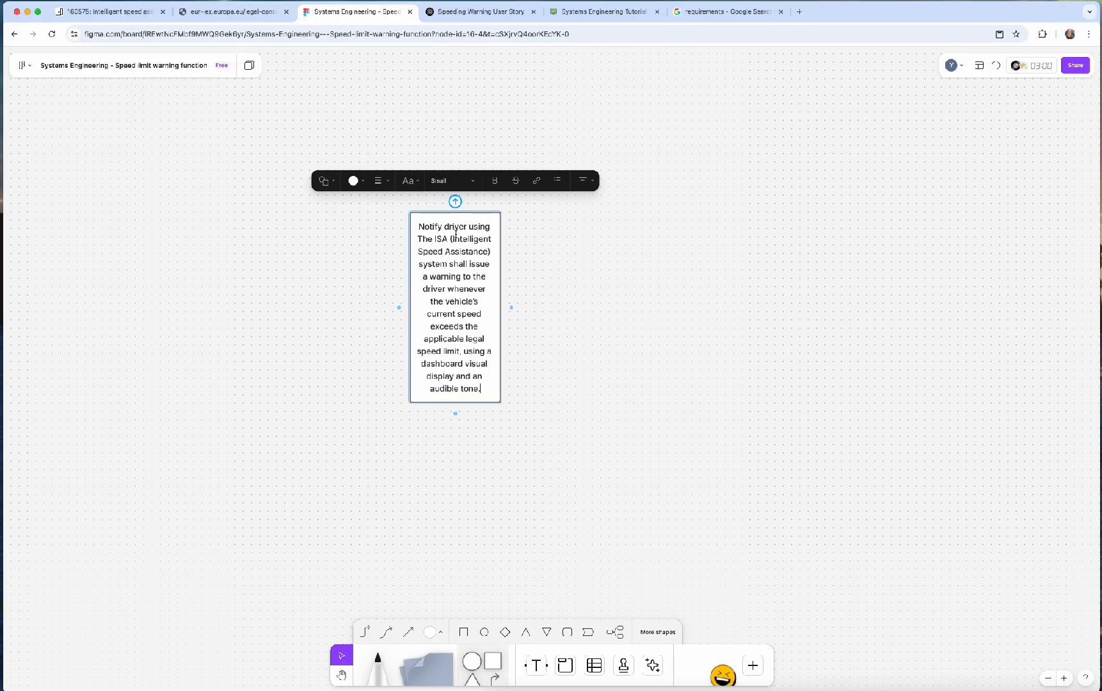
Step: Trim the pasted text in the square so it reads "Notify driver using dashboard visual display and an audible tone."
key("Down")
key("shift+Down")
key("Down")
key("shift+Down")
key("shift+Down")
key("shift+Down")
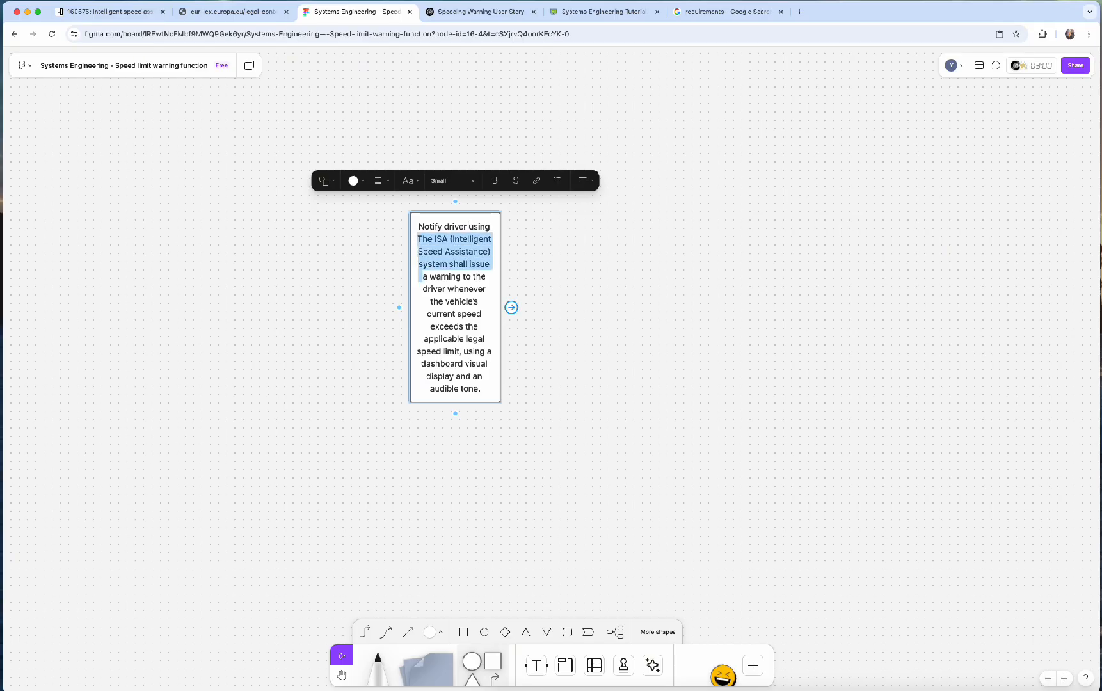
key("shift+Down")
key("shift+Down")
key("shift+Down")
key("shift+Down")
key("shift+Down")
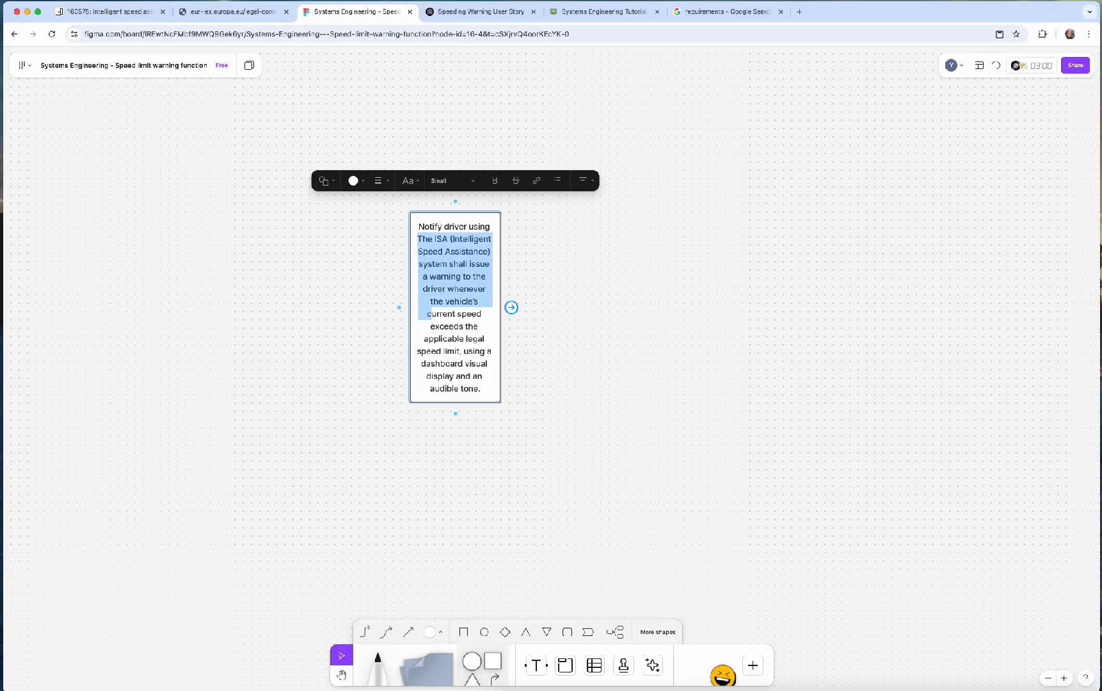
key("shift+Down")
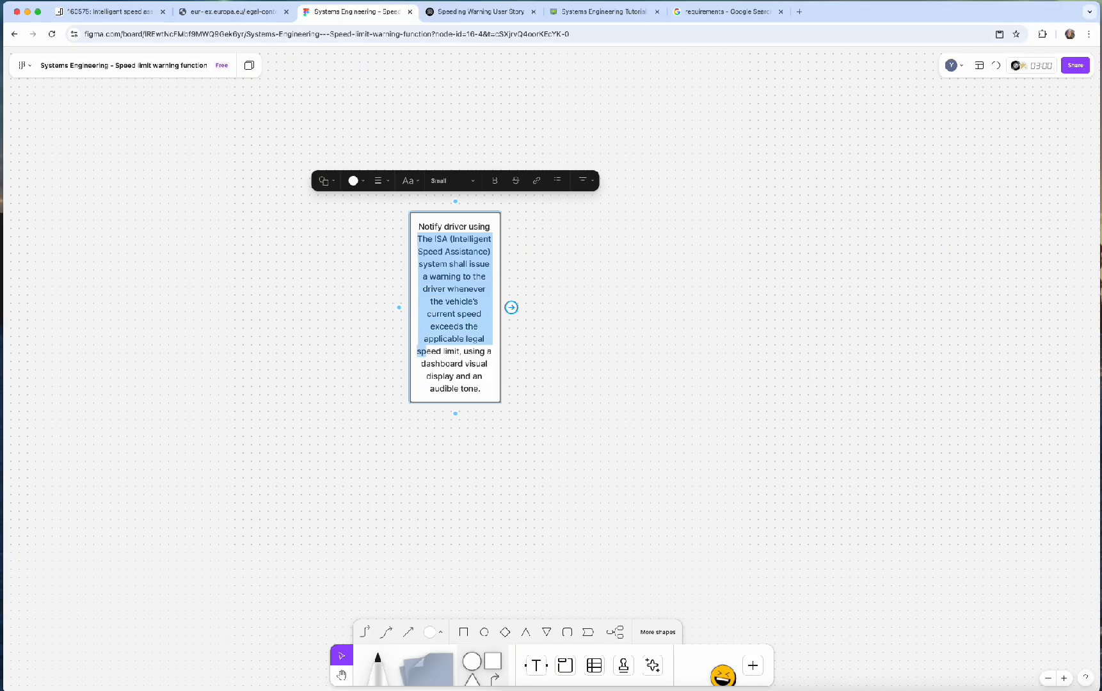
key("shift+End")
key("BackSpace")
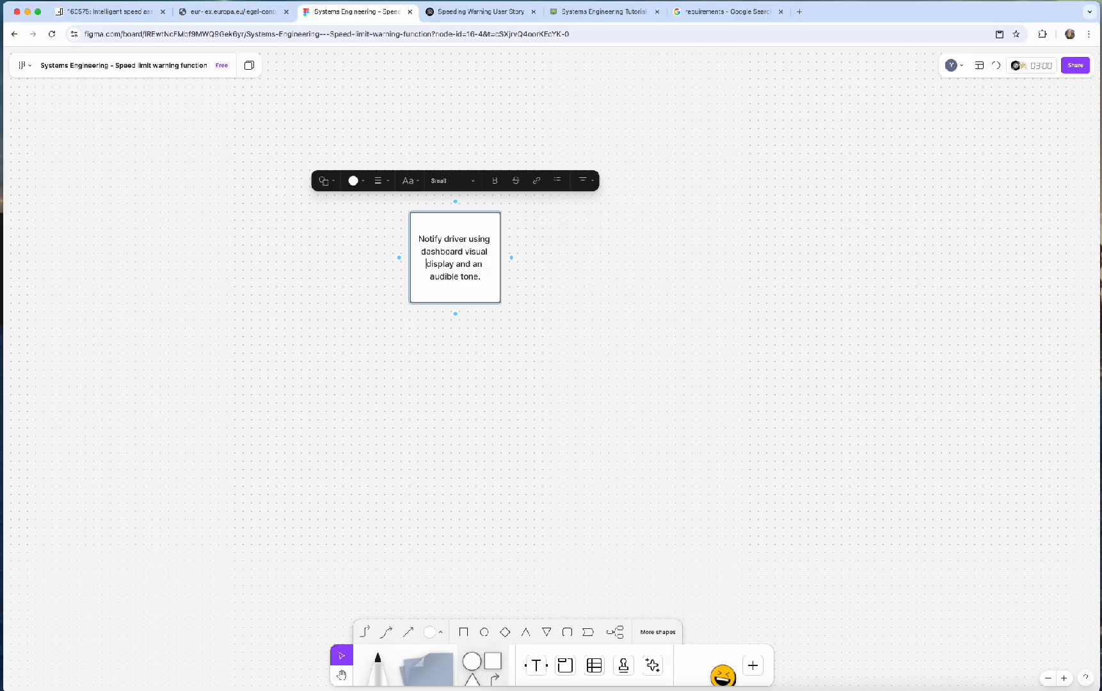
key("Escape")
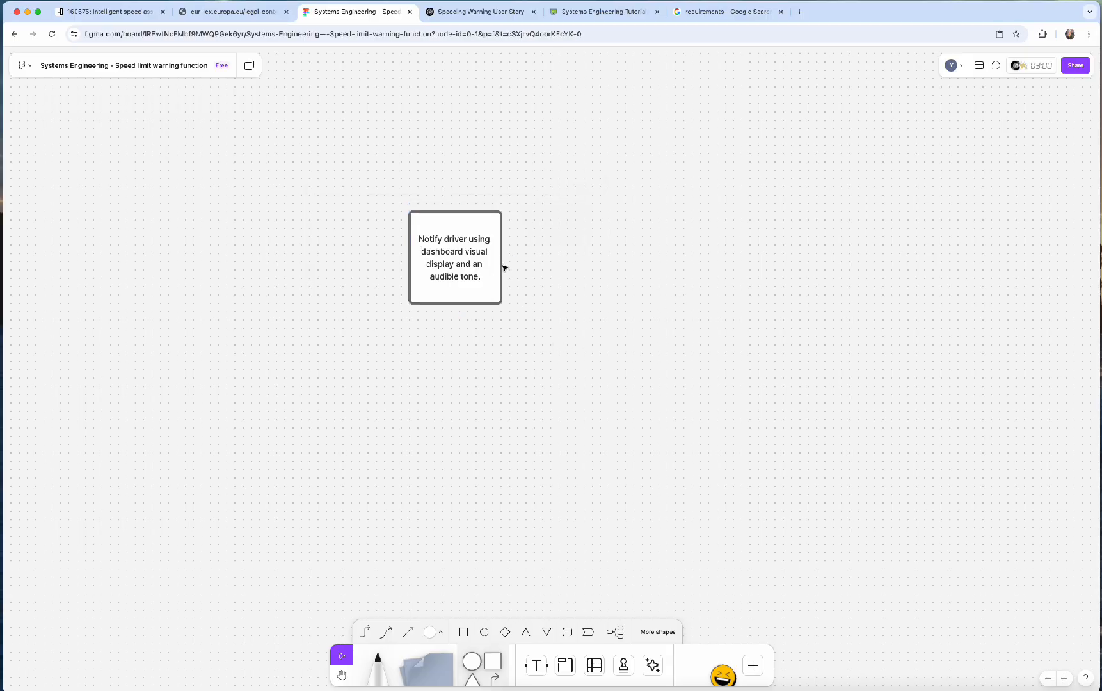
Step: Widen the square into a rectangle and put "Notify driver" on its own line in bold
left_click_drag(500, 260, 576, 259)
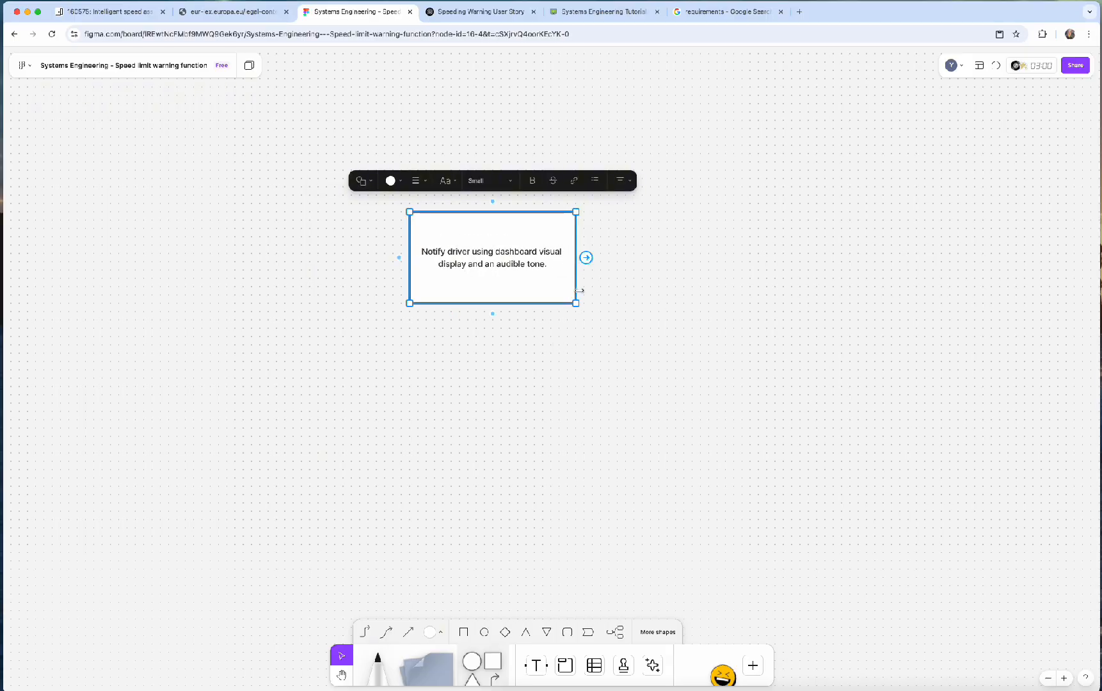
left_click(552, 306)
left_click(532, 279)
left_click(499, 258)
double_click(498, 257)
left_click(470, 251)
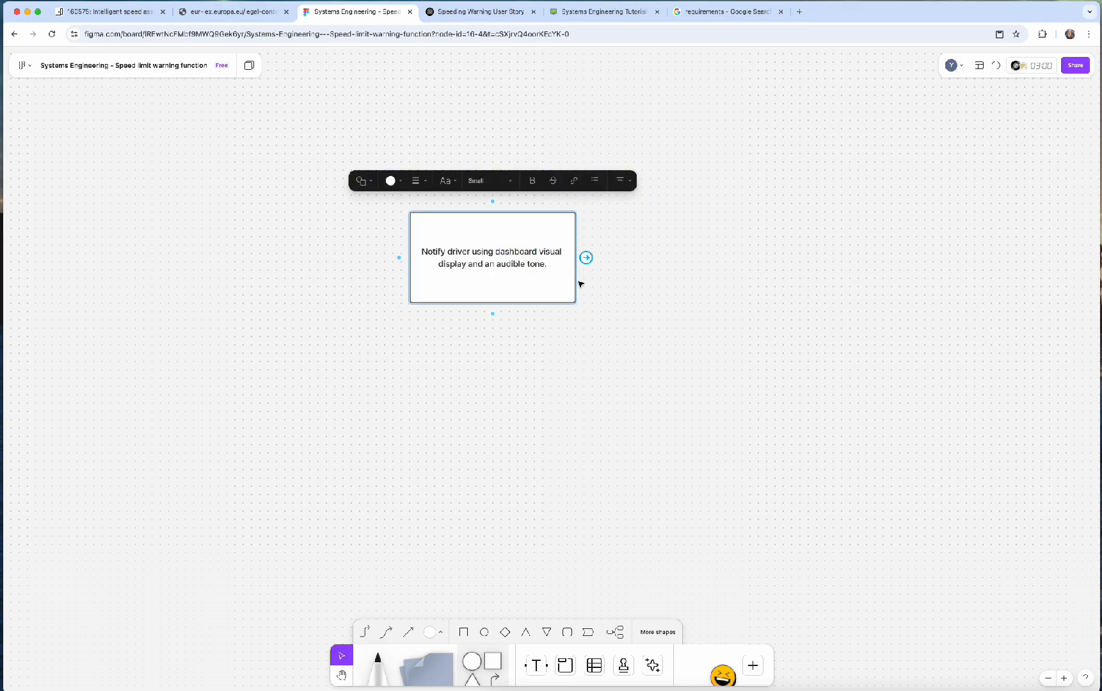
key("Return")
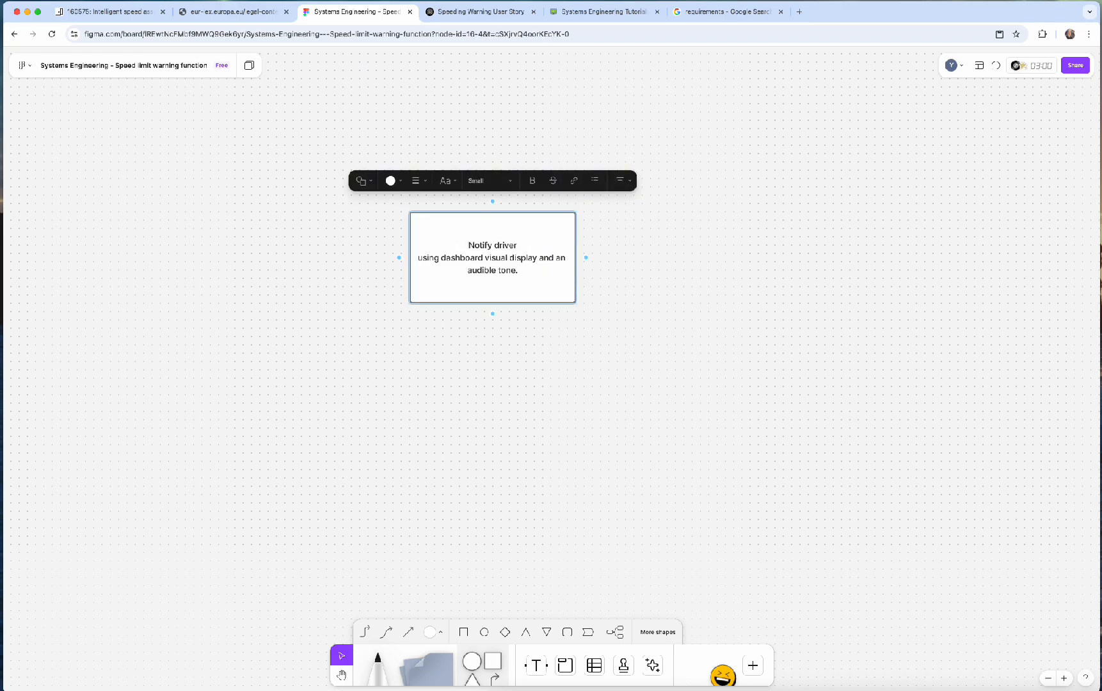
key("shift+Up")
key("super+b")
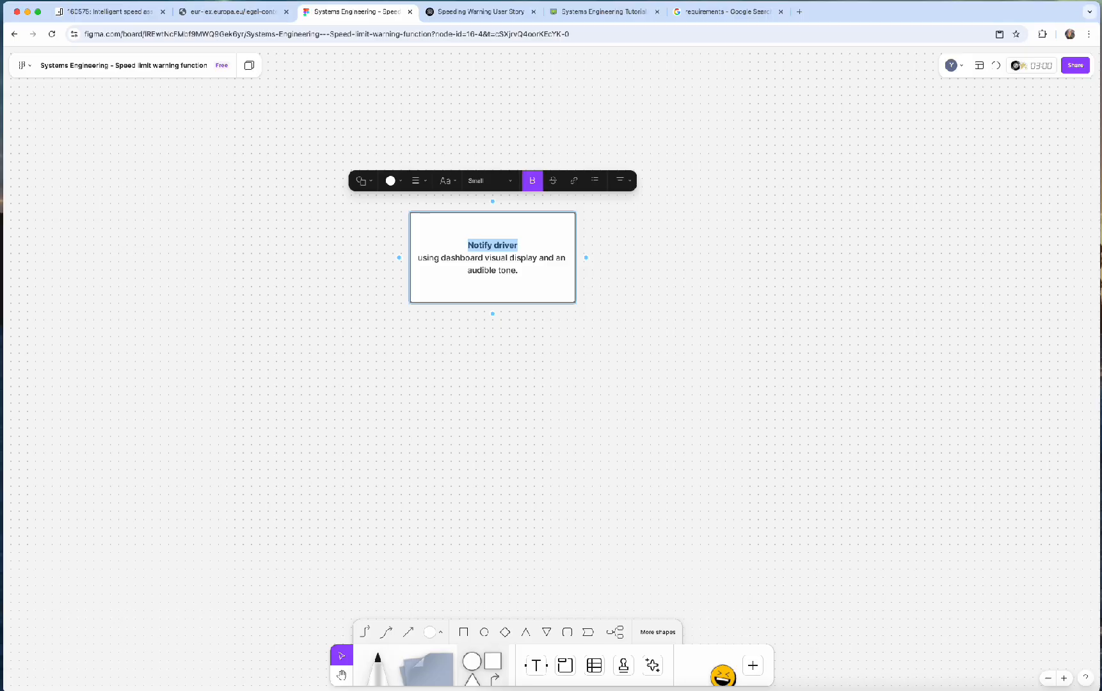
left_click(630, 401)
Step: Reduce the height of the "Notify driver" box slightly and move it a little toward the board's centre
left_click(517, 297)
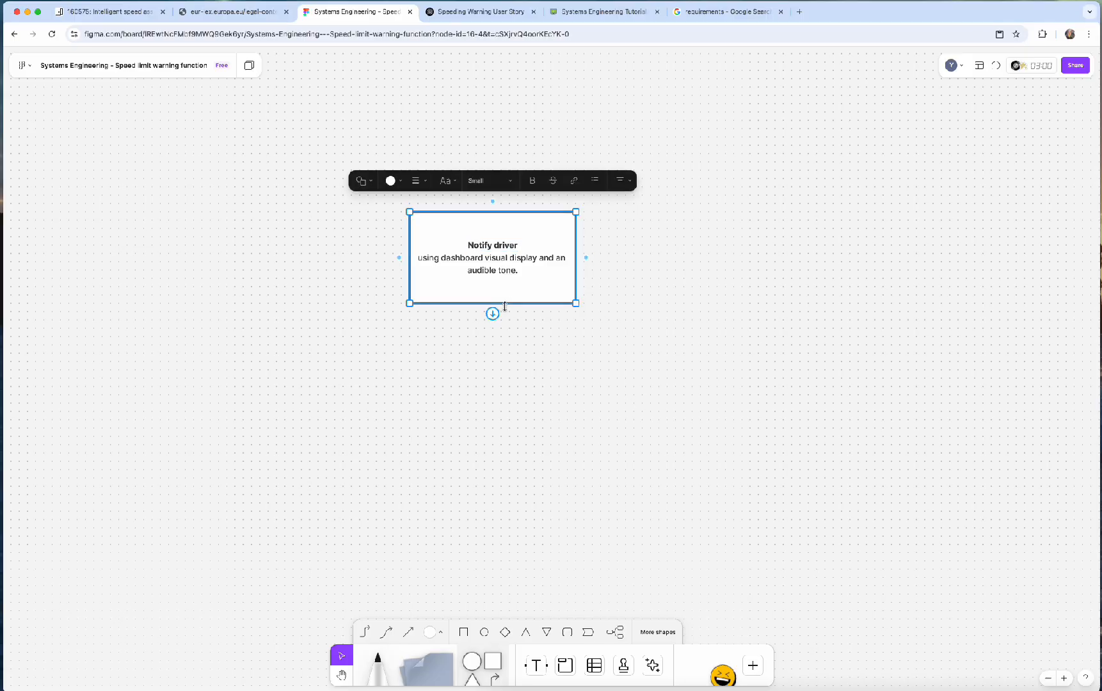
left_click_drag(506, 308, 564, 290)
left_click(527, 292)
left_click(566, 435)
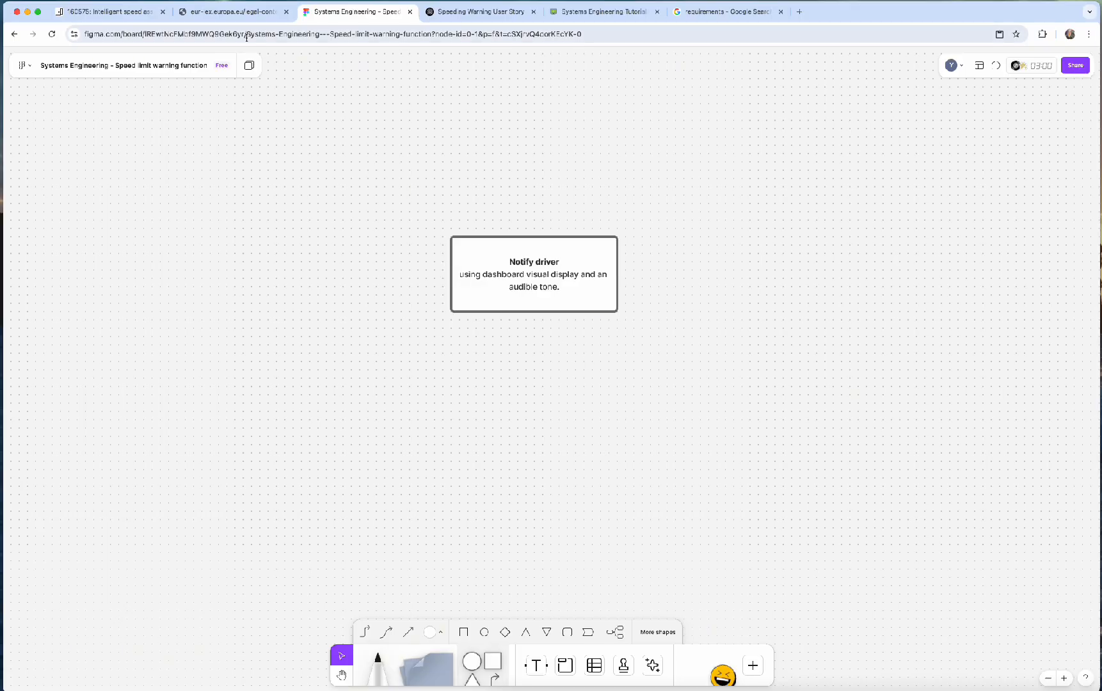
Step: Switch to the DOORS Next ISA module and copy the second system requirement, about comparing the car's current speed with the legal limit
left_click(106, 12)
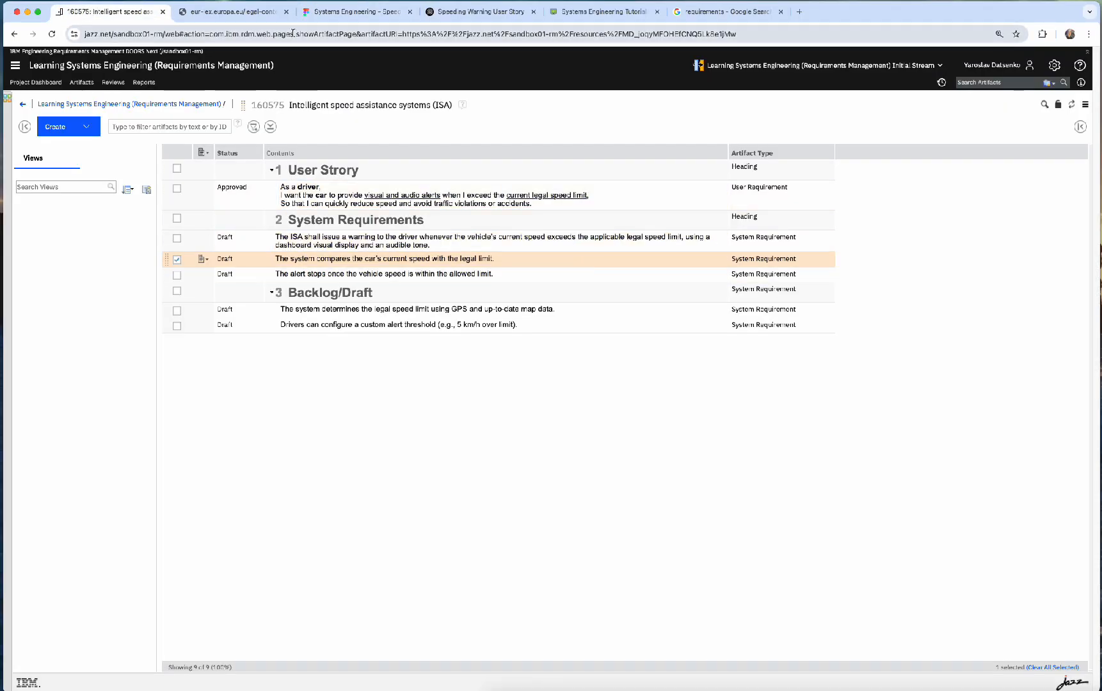
left_click(366, 13)
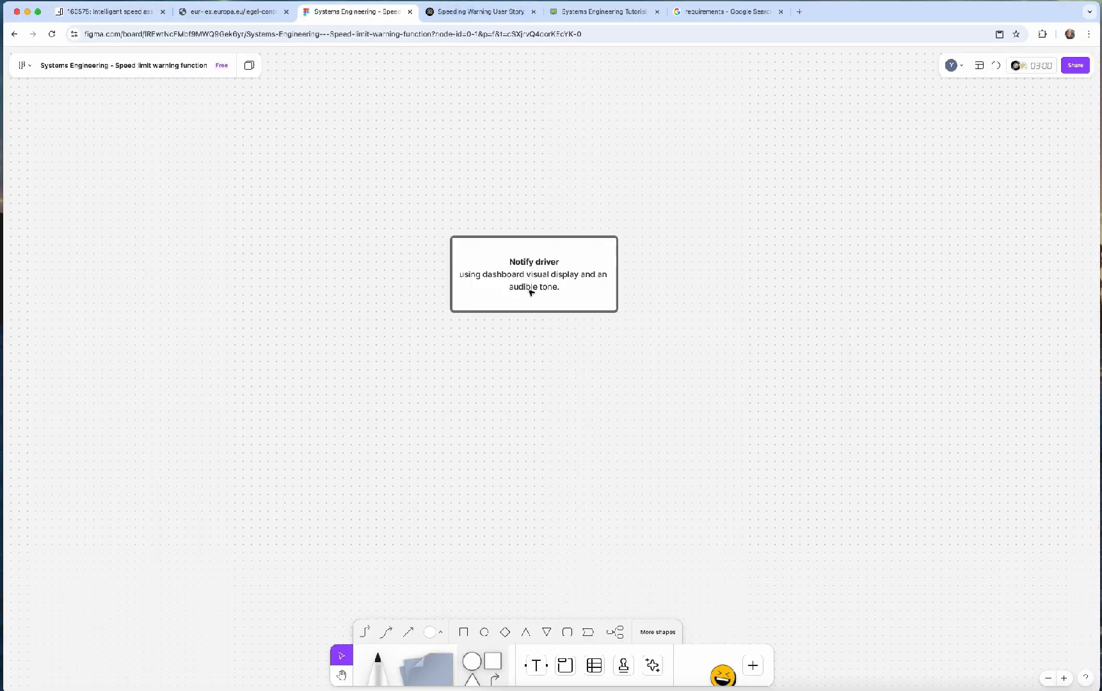
left_click(464, 13)
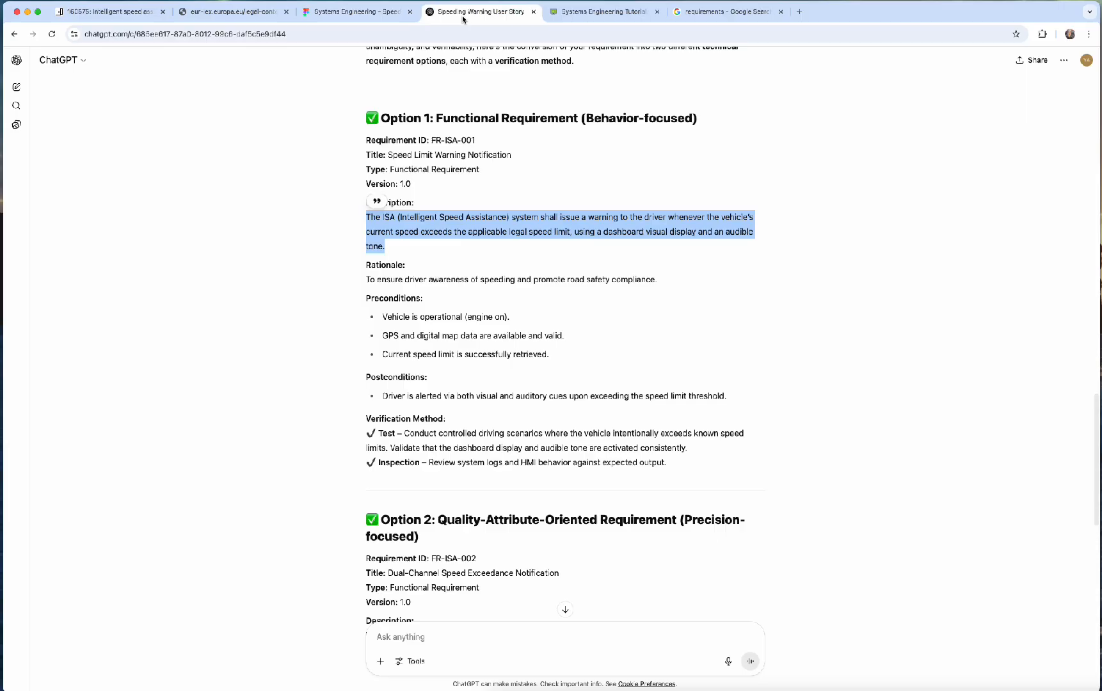
left_click(124, 9)
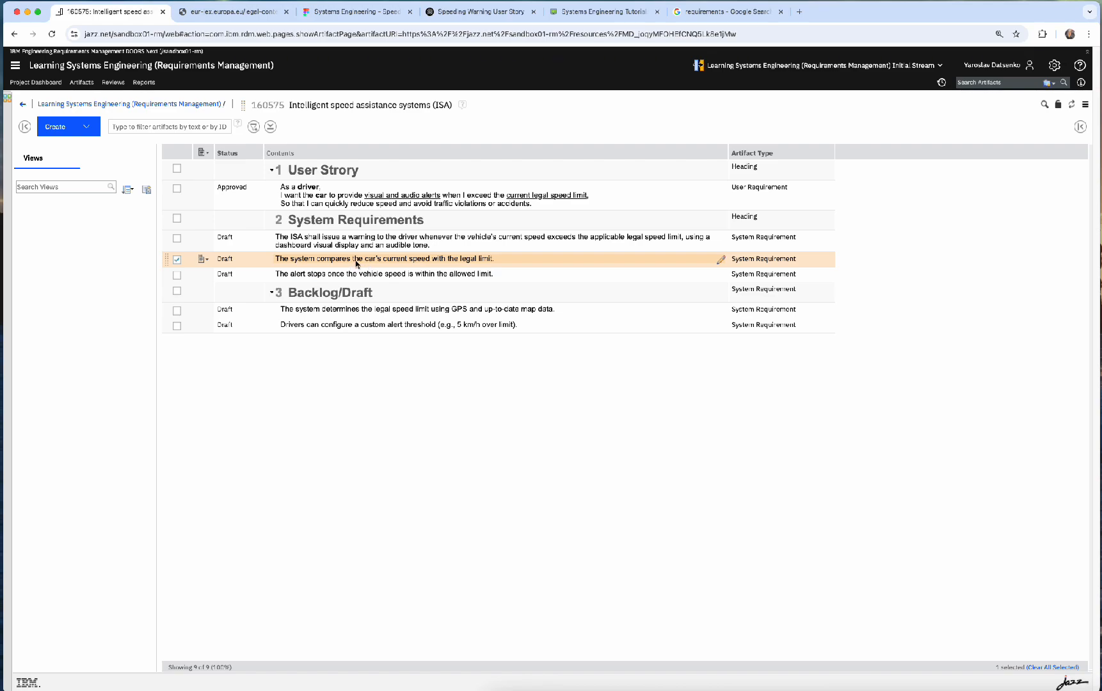
left_click(483, 259)
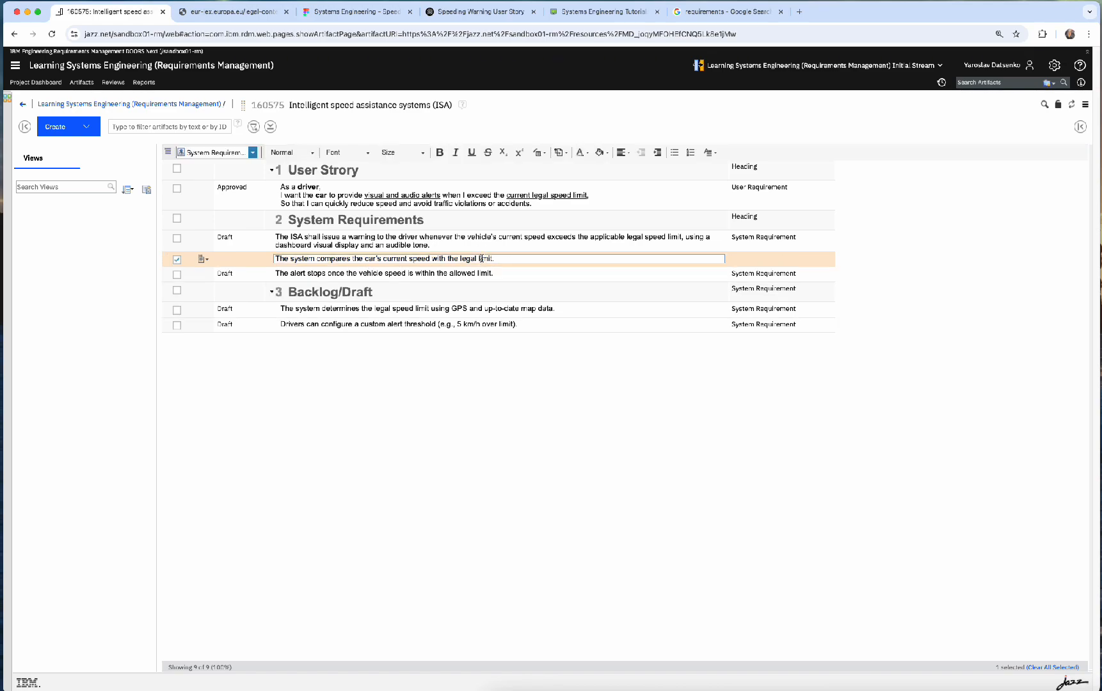
triple_click(483, 258)
key("super+c")
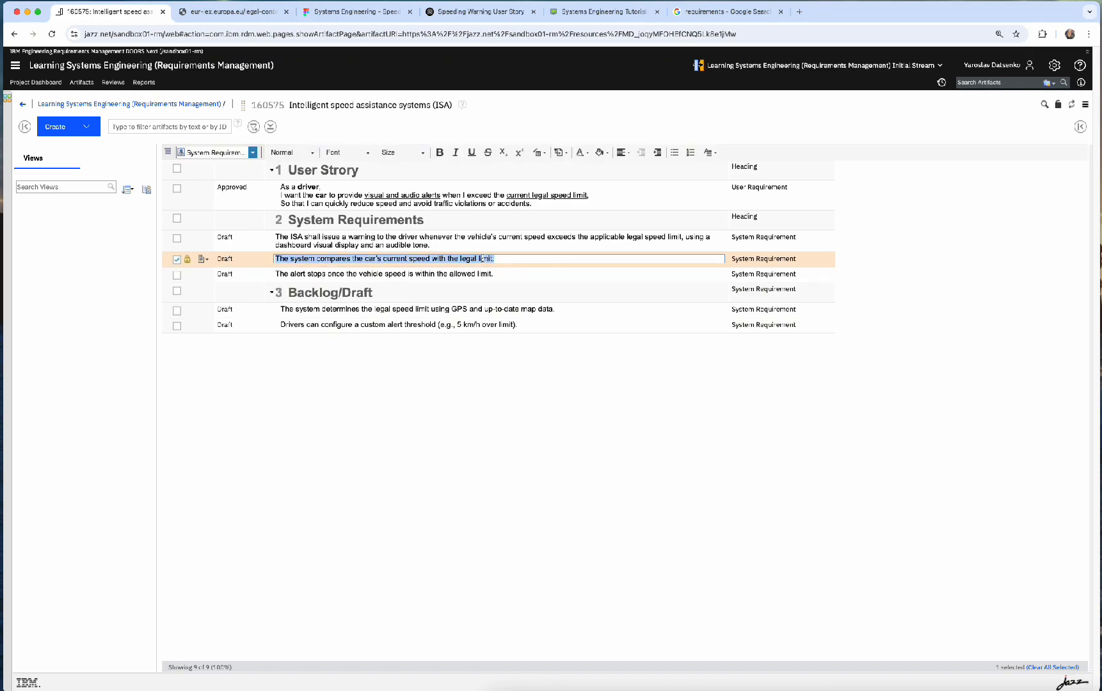
Step: Return to the FigJam board, add a connected box to the left of "Notify driver" and paste the copied requirement into it
left_click(355, 11)
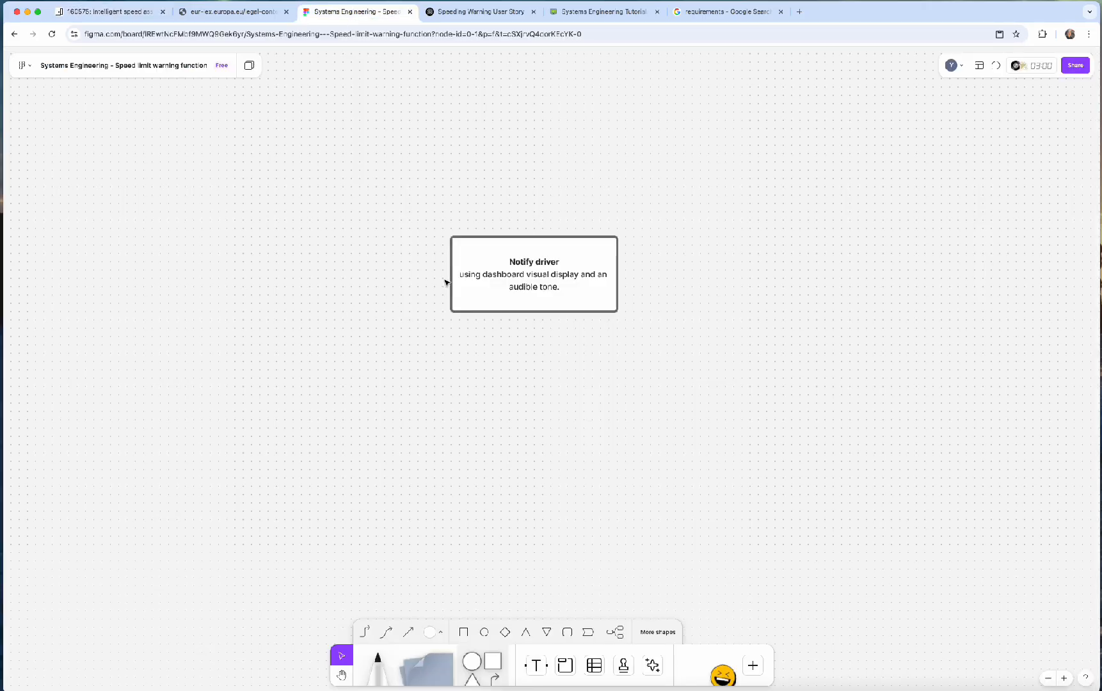
left_click(469, 275)
left_click(440, 274)
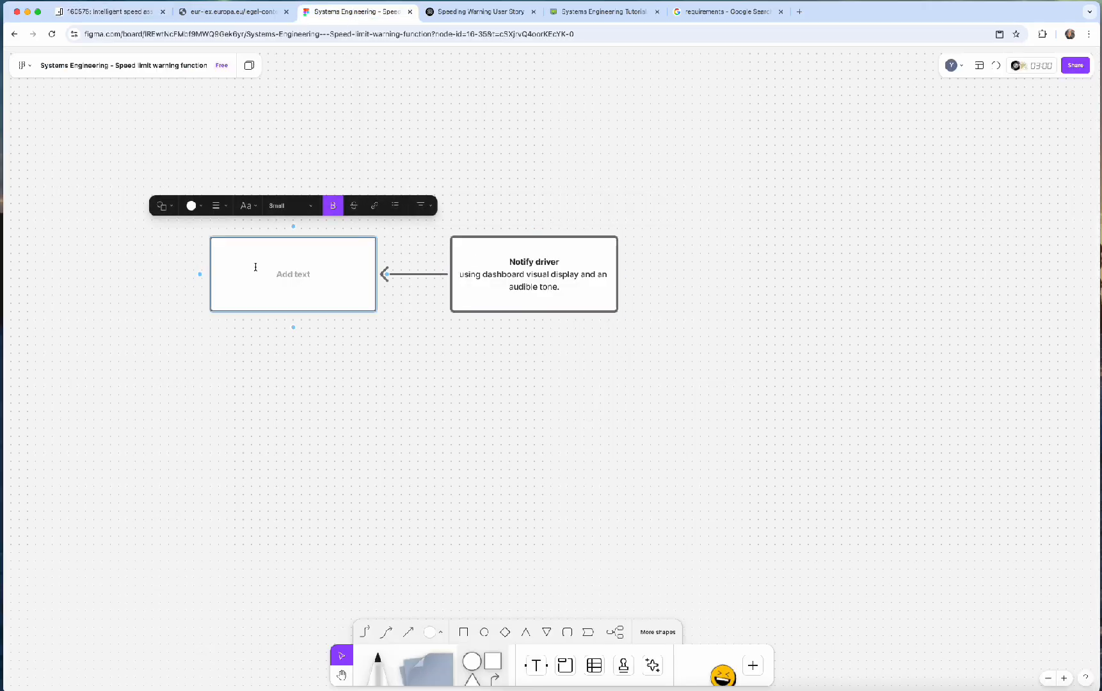
key("super+v")
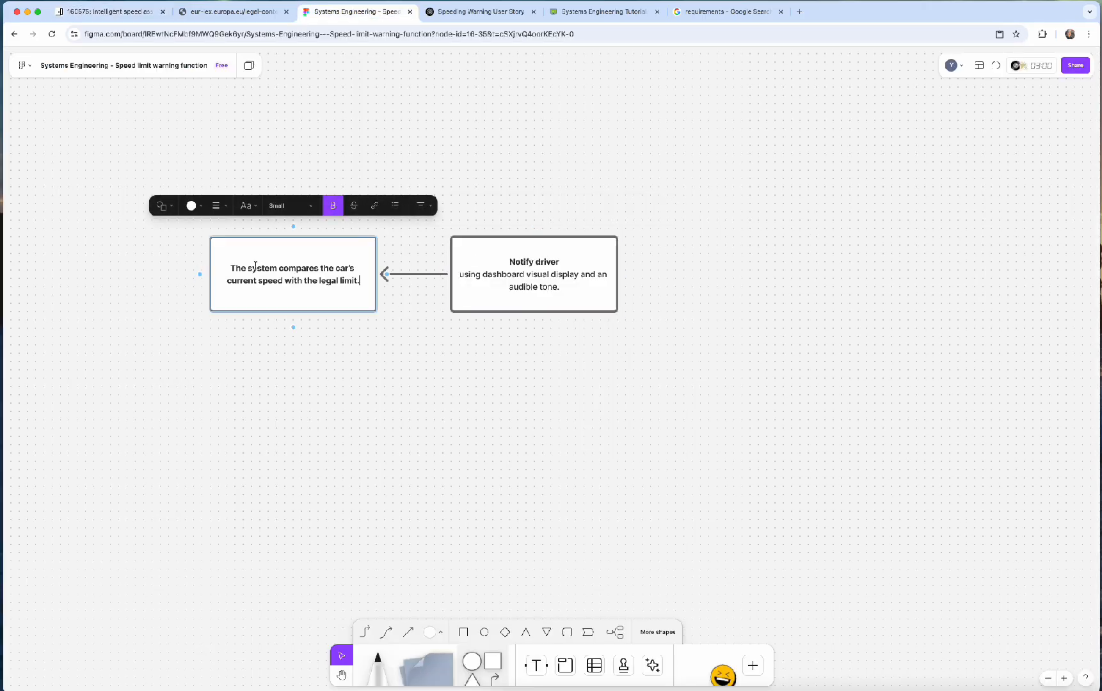
Step: Shorten the new box's text to "Compares the car's current speed with the legal limit."
left_click(282, 271)
key("shift+super+Left")
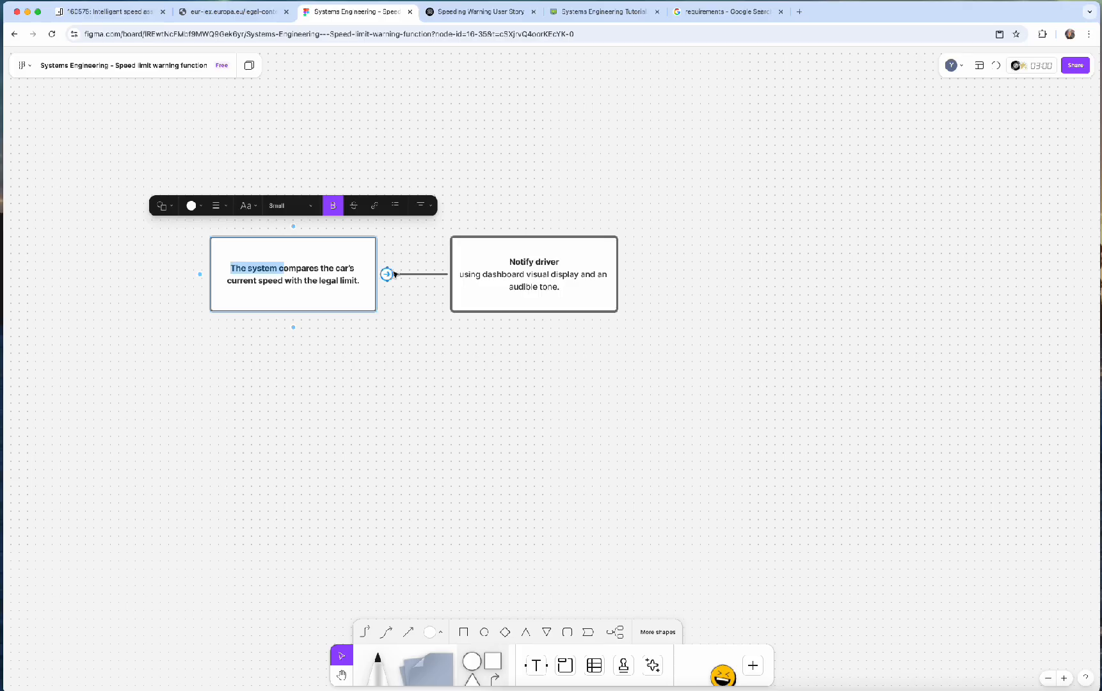
type("C")
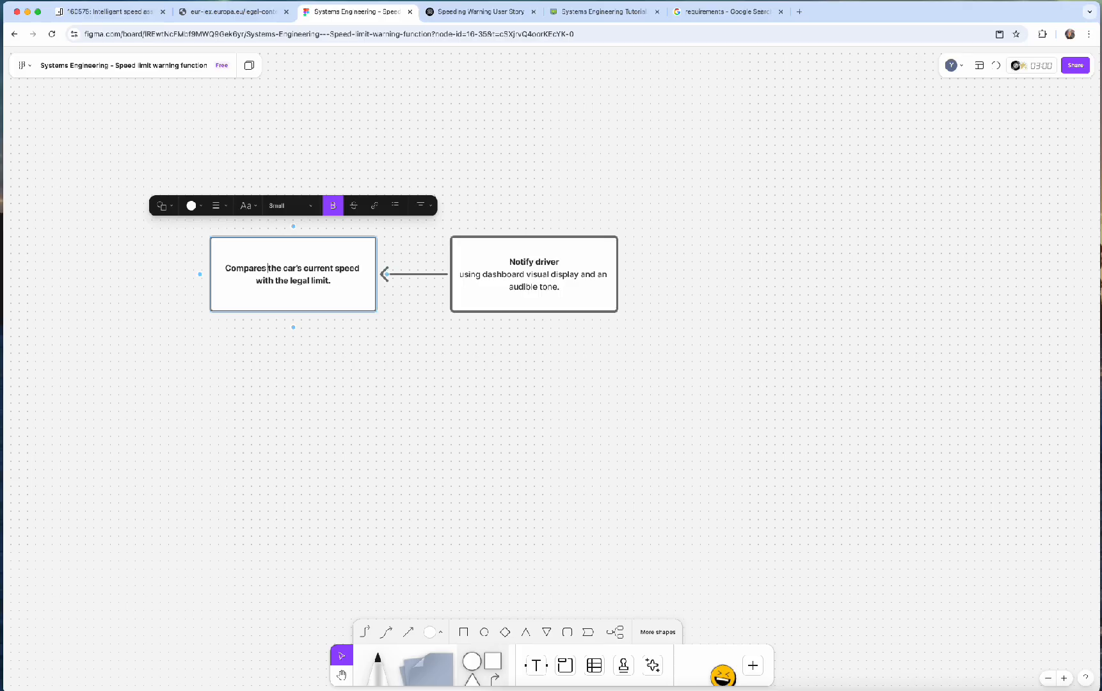
left_click(497, 404)
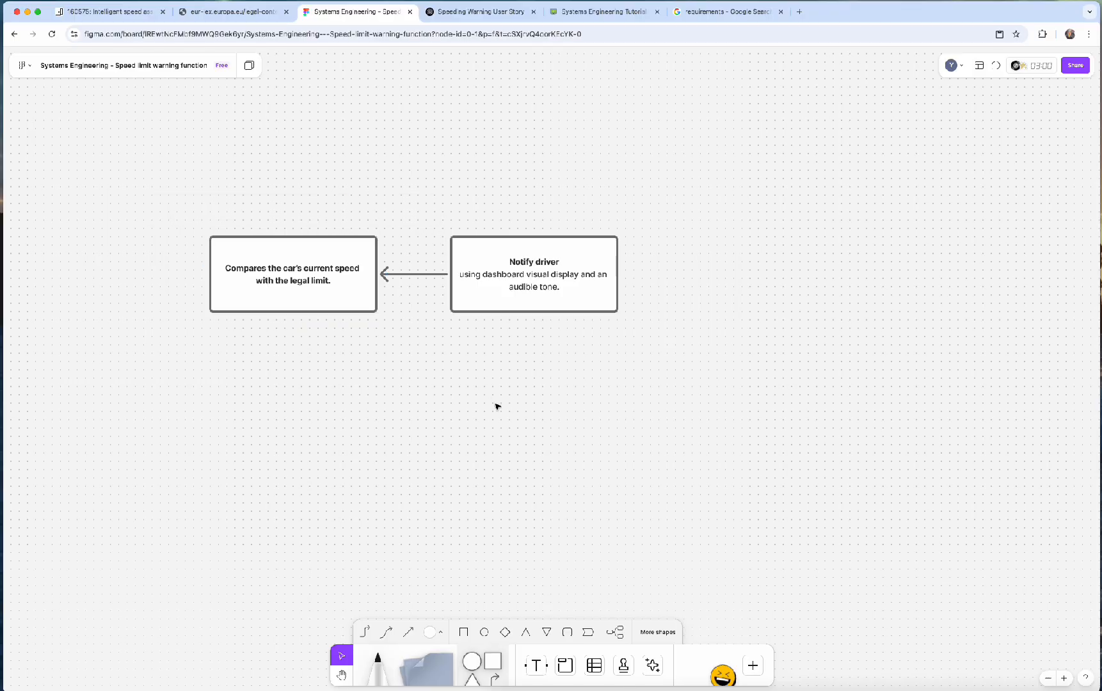
Step: Reverse the connector by adding a solid triangle arrowhead at "Notify driver" and removing the arrowhead at the comparison box
left_click(401, 275)
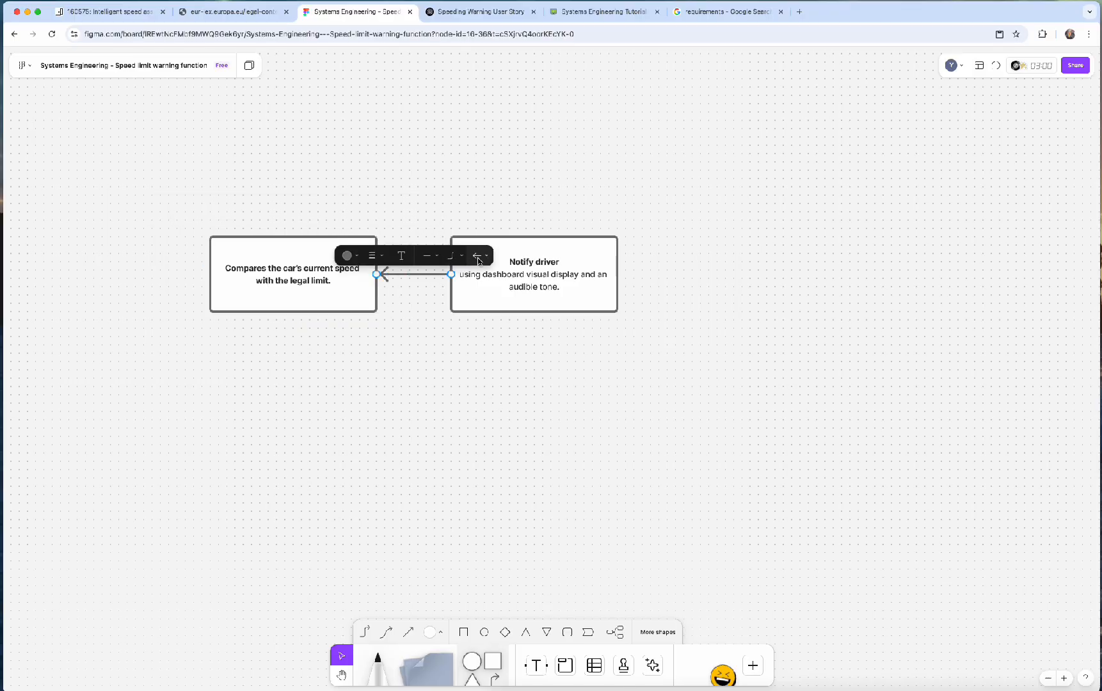
left_click(478, 258)
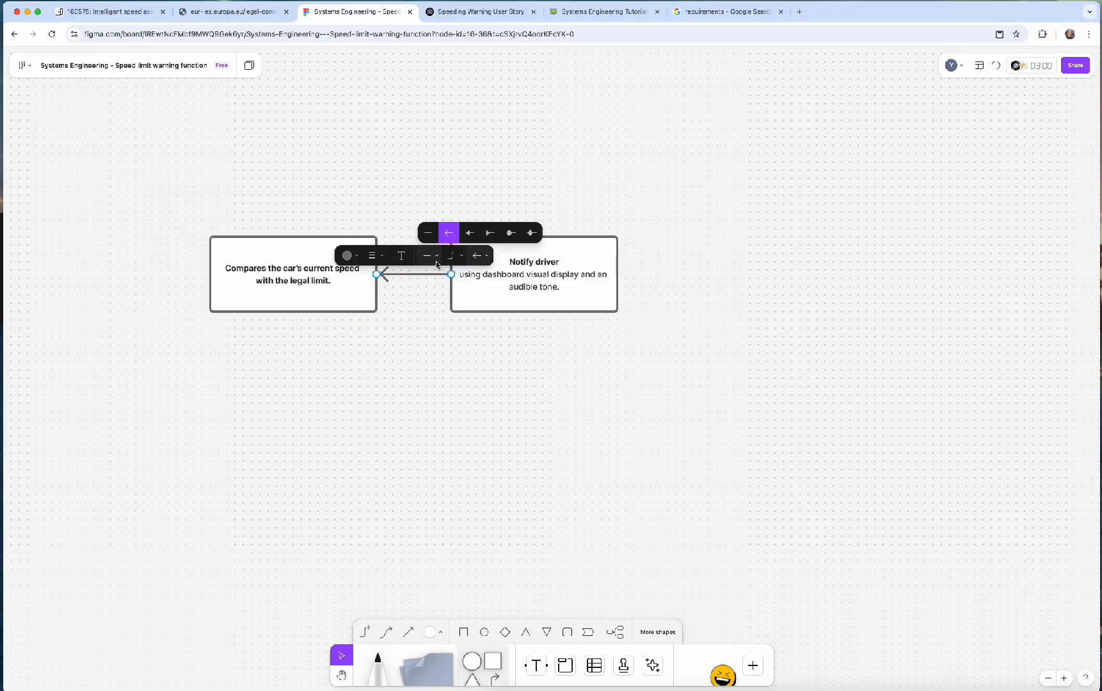
left_click(436, 262)
left_click(418, 232)
left_click(478, 258)
left_click(429, 232)
left_click(432, 340)
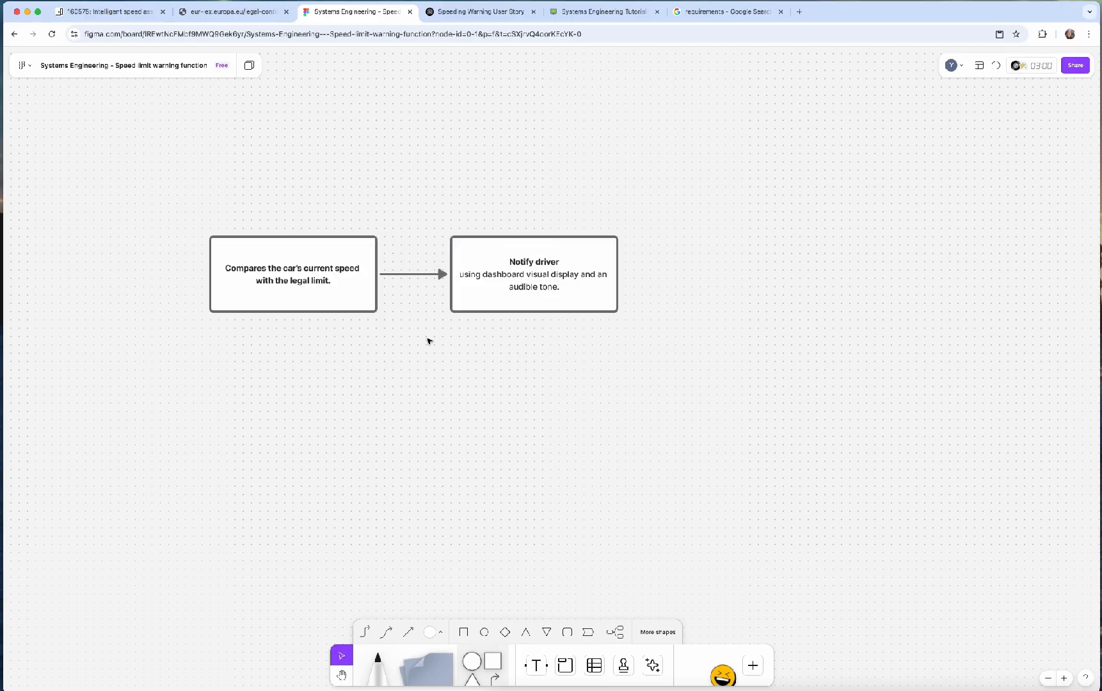
Step: Move both connected boxes together to the right and slightly down on the board
left_click(327, 289)
left_click(517, 286, "shift")
left_click_drag(517, 286, 618, 327)
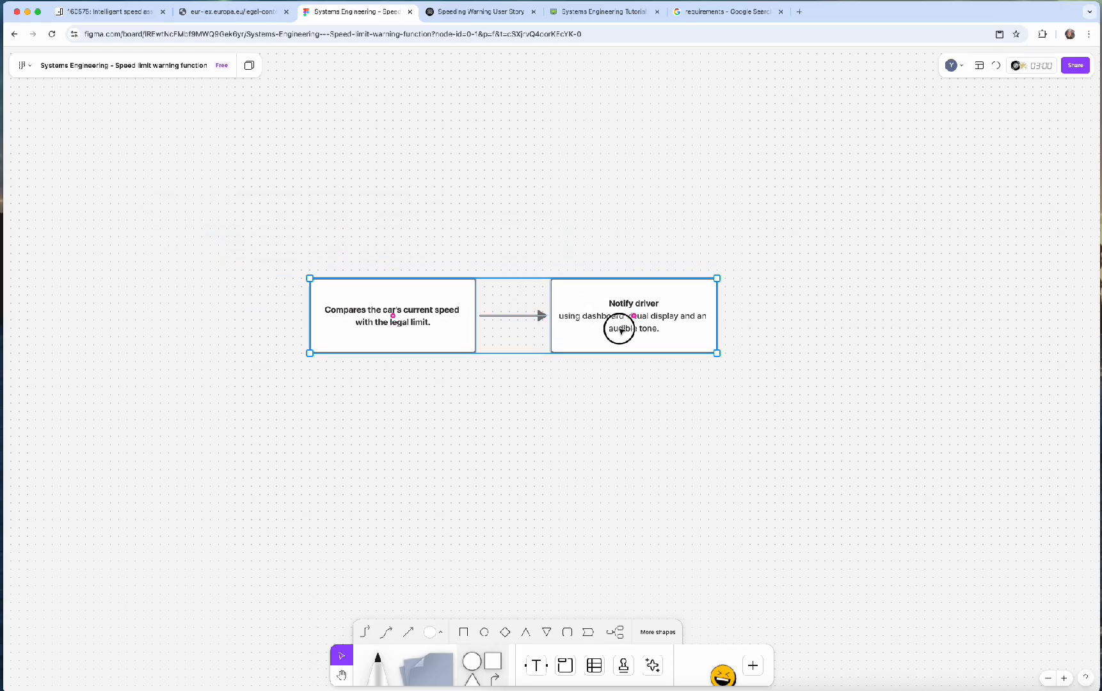
left_click(662, 402)
Step: Replace the comparison box's text with the copied full requirement sentence and undo the stray "≈Ω" characters
double_click(410, 315)
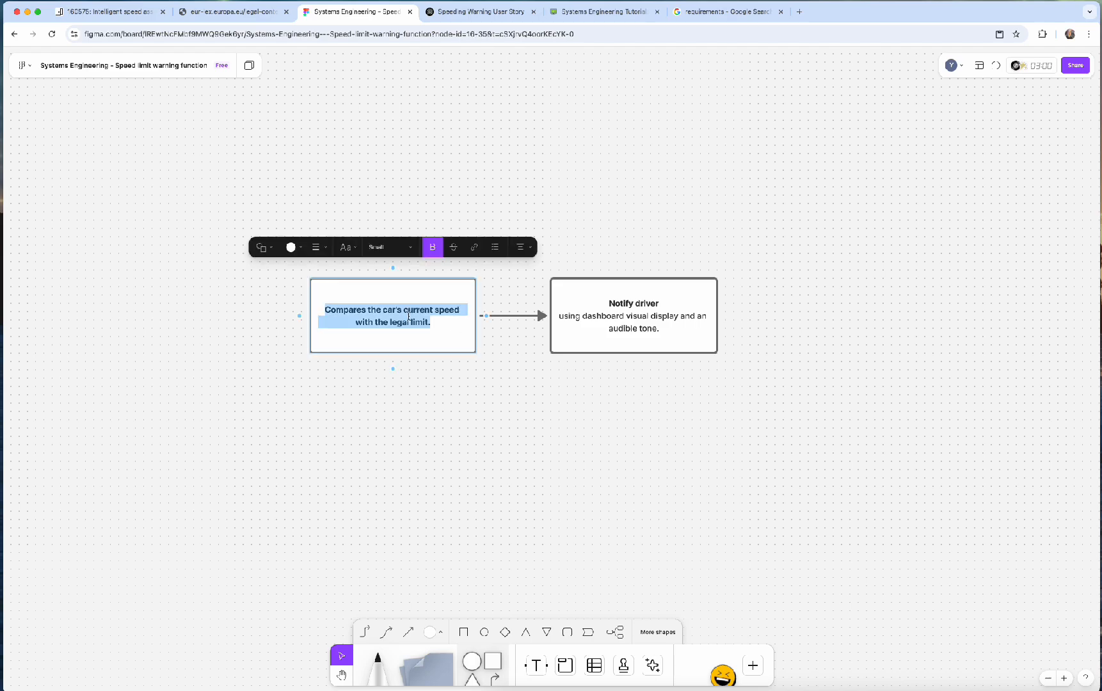
key("super+v")
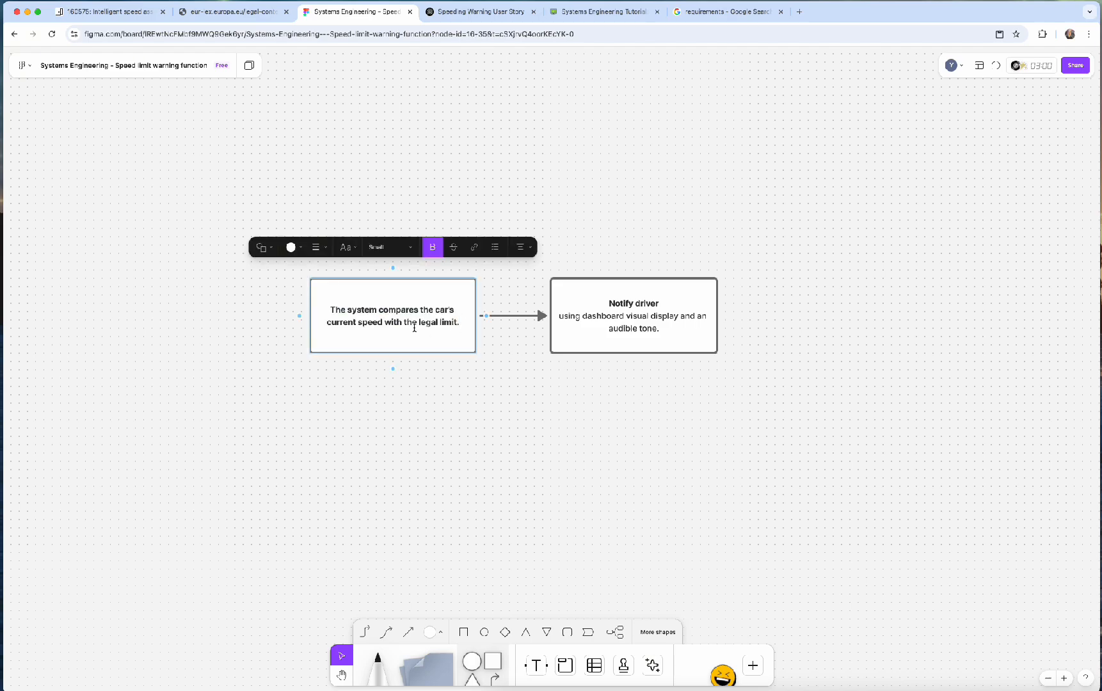
type("≈Ω")
key("Escape")
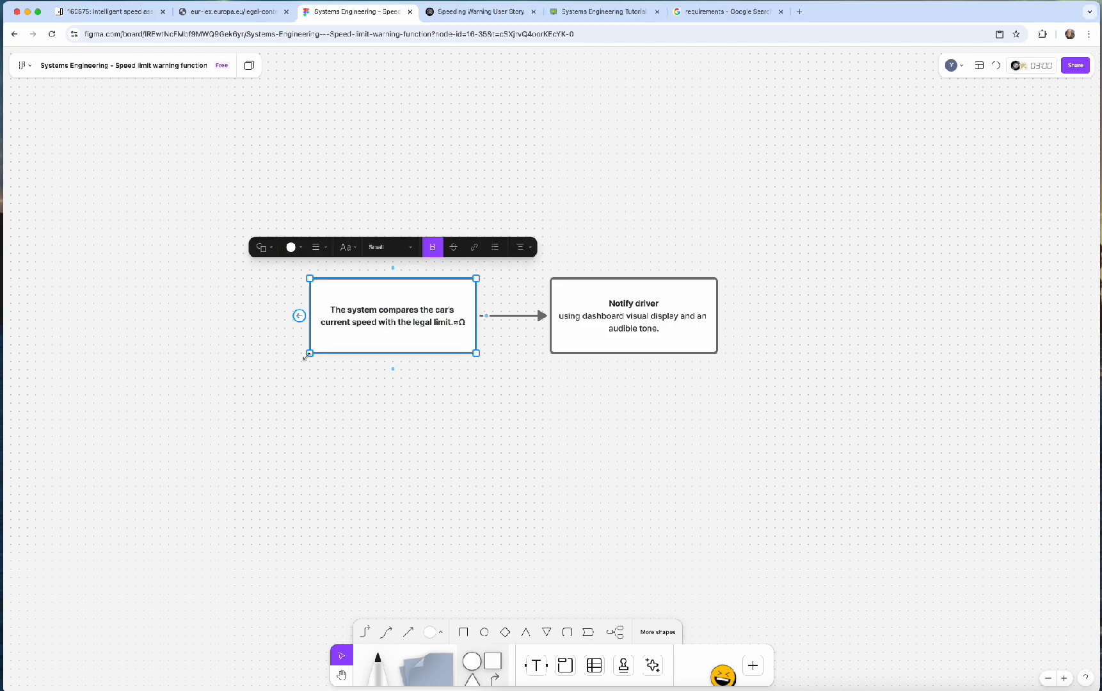
left_click(374, 472)
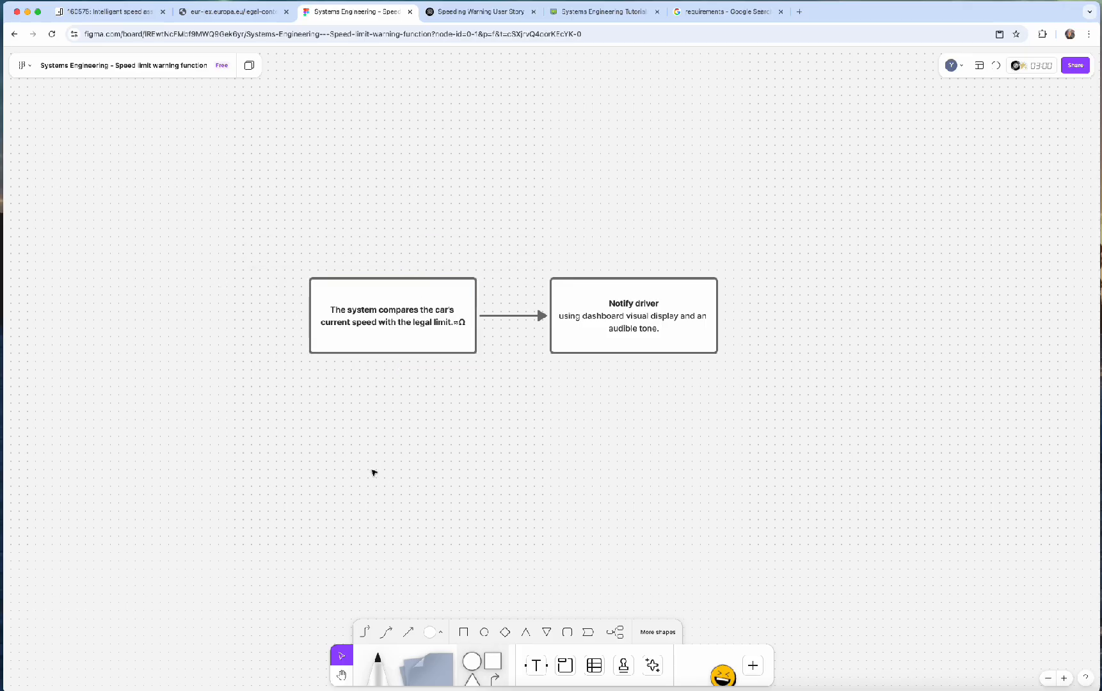
double_click(421, 320)
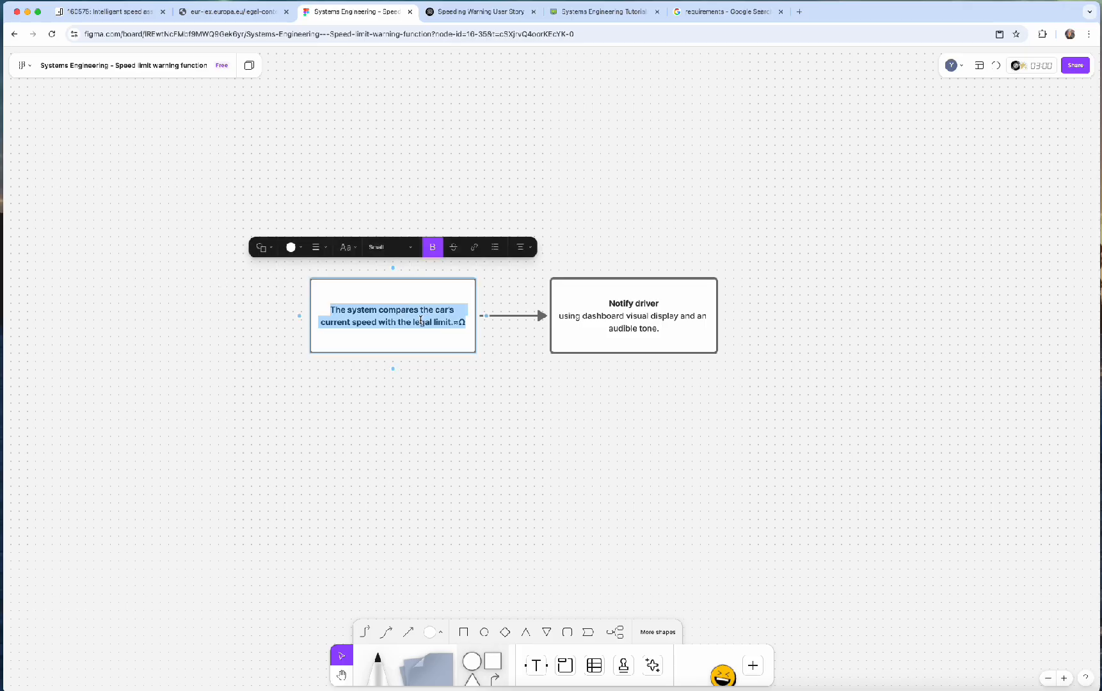
key("super+z")
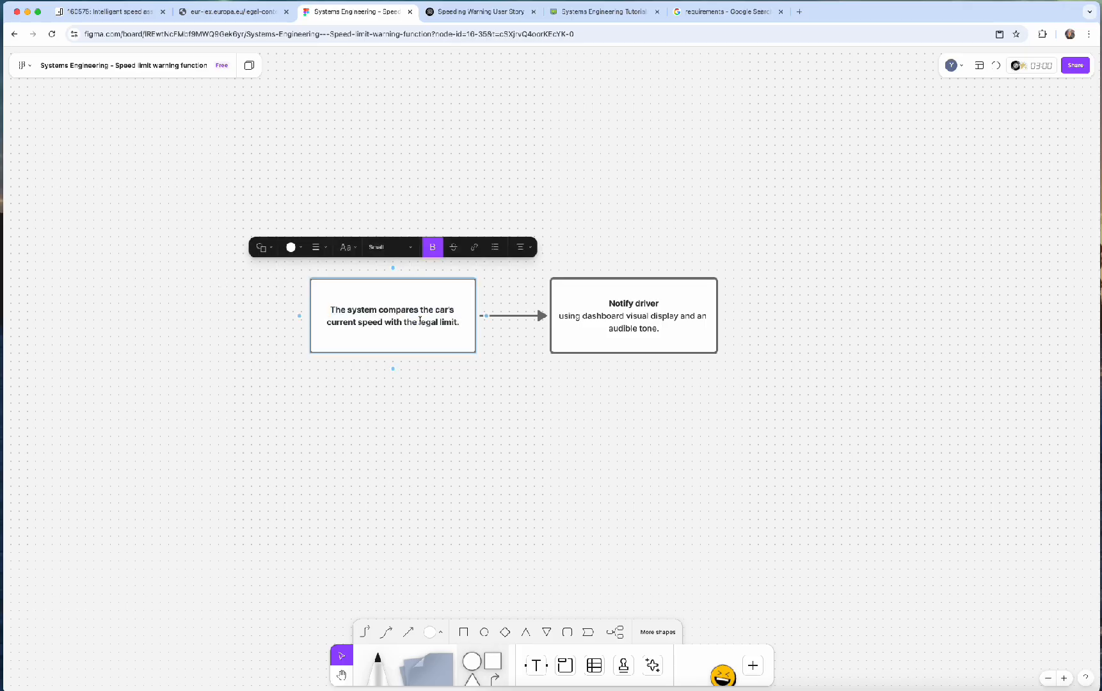
Step: Remove the bold formatting from all text in the comparison box and place the cursor in it for editing
key("super+a")
key("super+b")
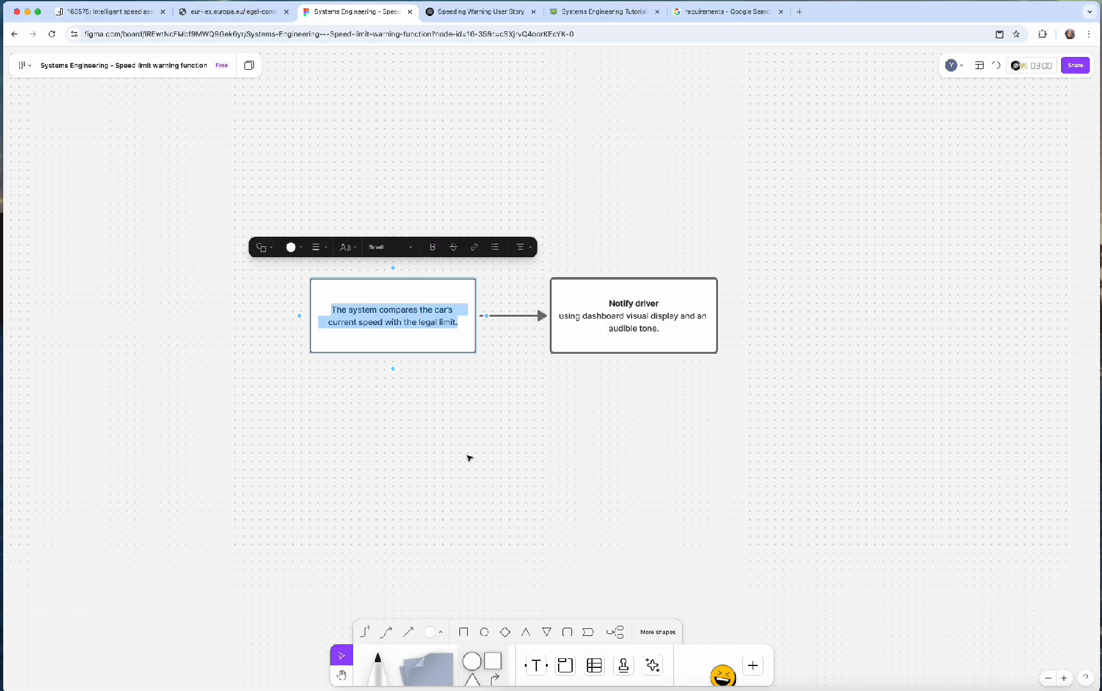
left_click(372, 317)
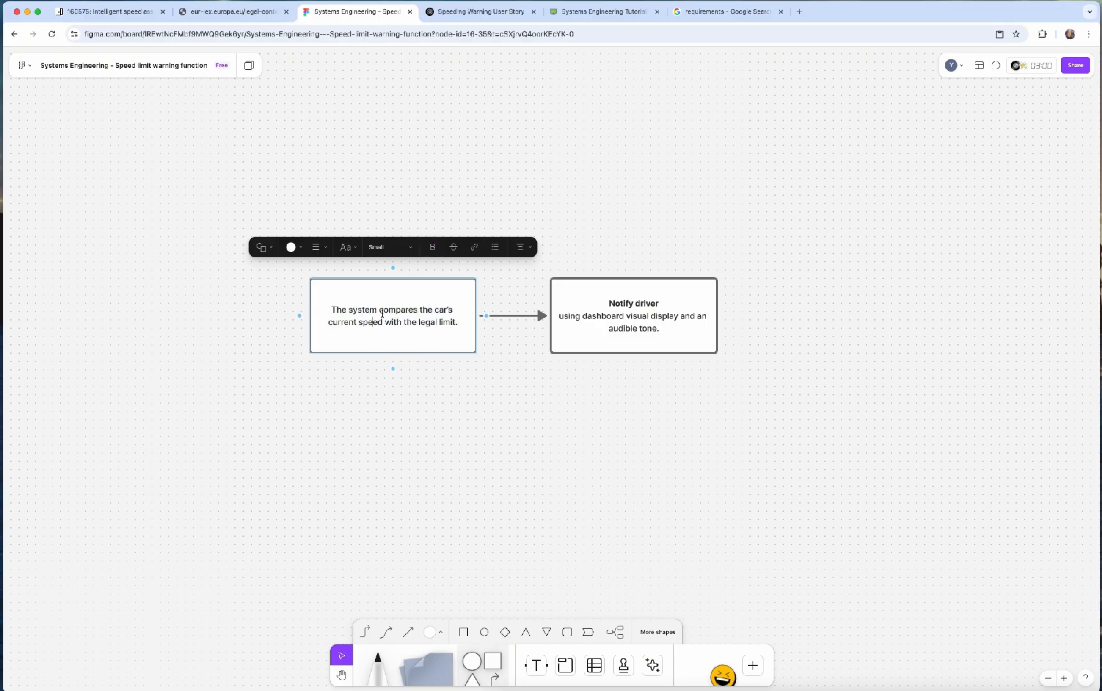
Step: Shorten the comparison box's text to "Compares the car's current speed with the legal limit."
key("shift+super+Left")
type("C")
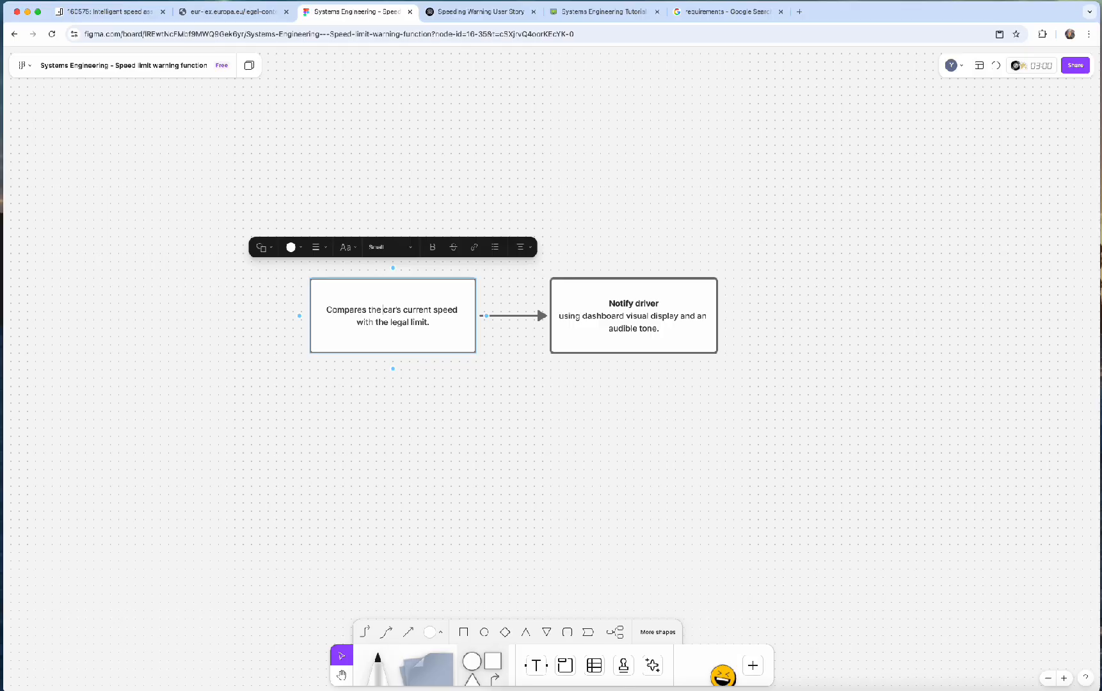
double_click(392, 310)
left_click(402, 322)
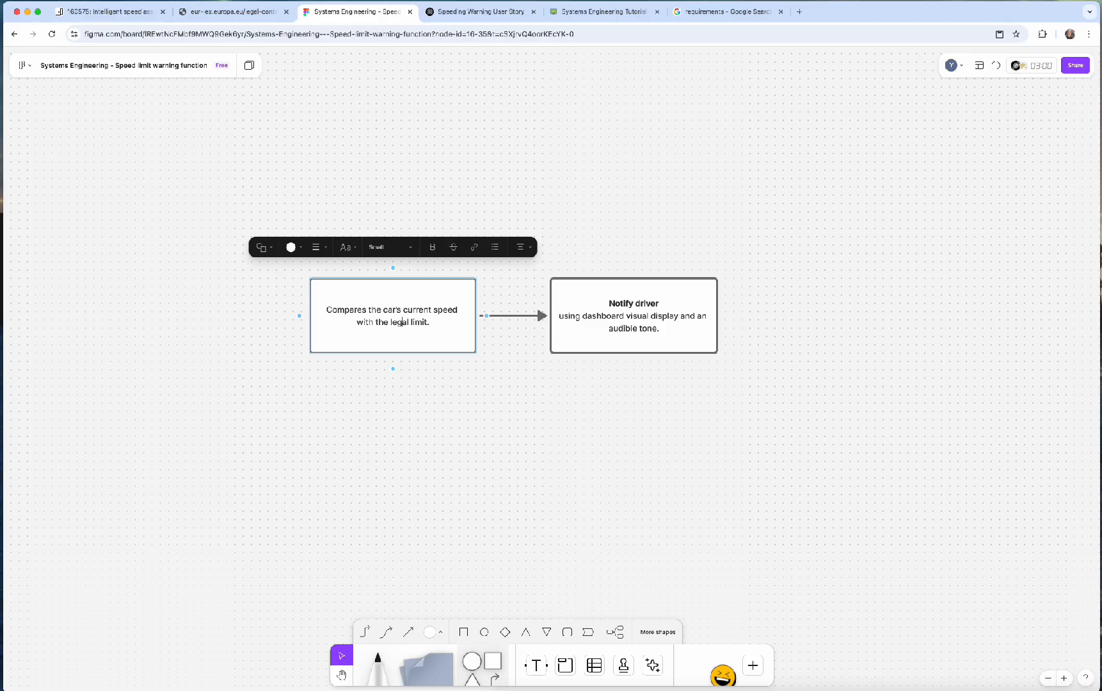
left_click(575, 504)
Step: Move the "Notify driver" box slightly further away from the comparison box, keeping both boxes level
left_click_drag(595, 463, 558, 463)
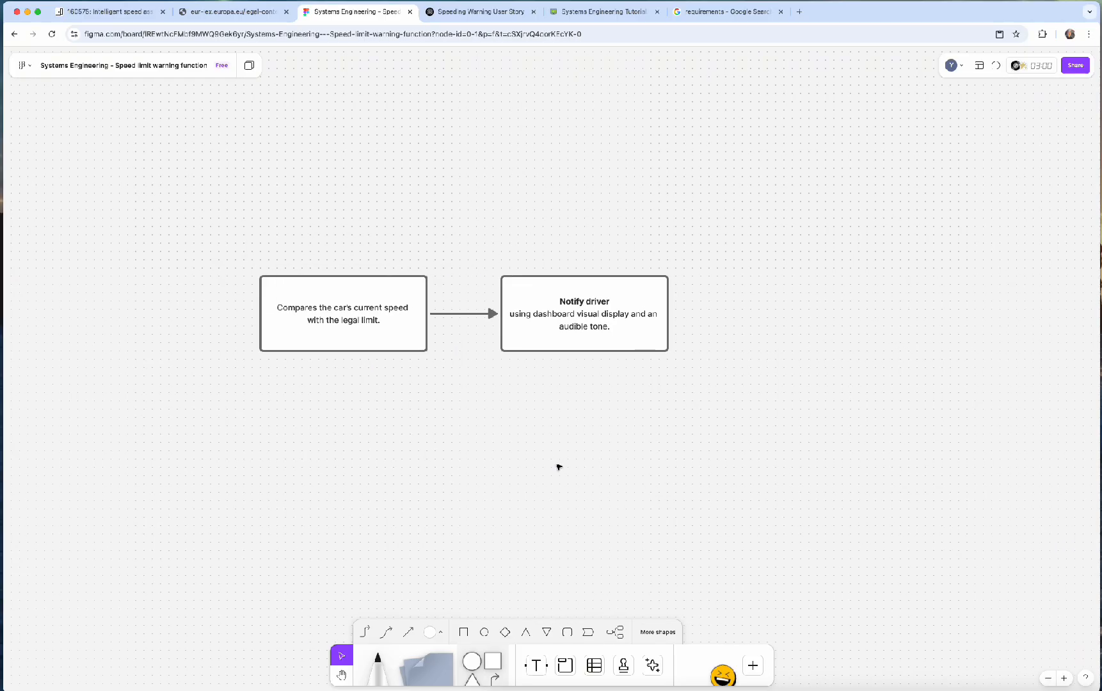
mouse_move(586, 327)
left_mouse_down()
mouse_move(655, 329)
mouse_move(598, 329)
left_mouse_up()
left_click(787, 419)
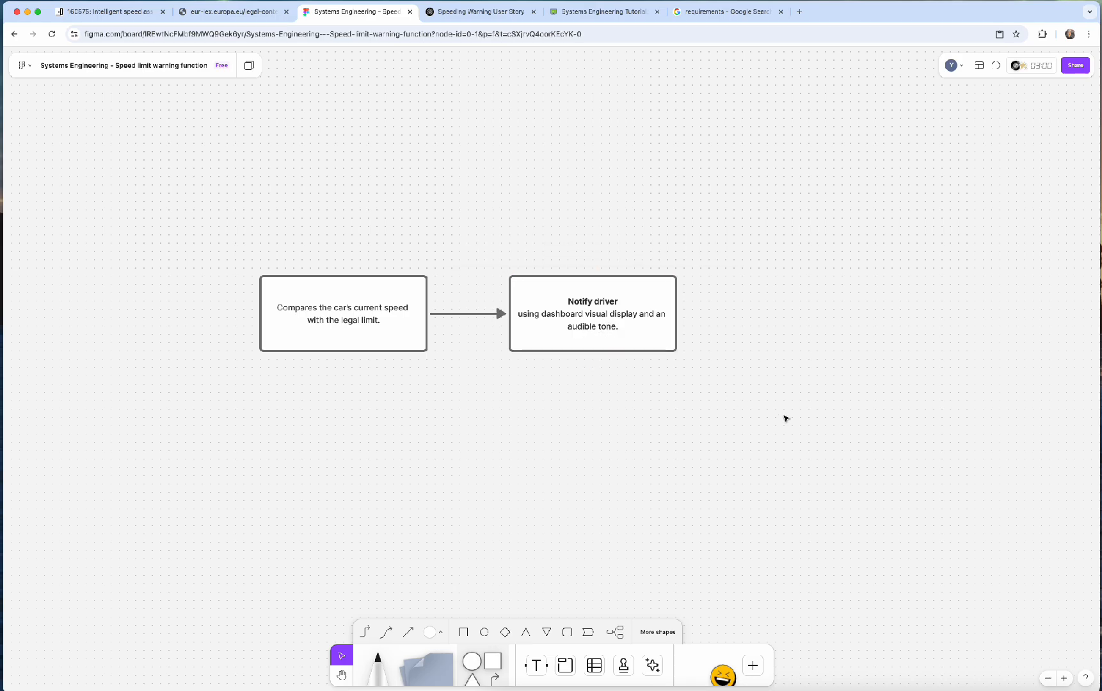
left_click_drag(786, 419, 610, 433)
left_click(485, 340)
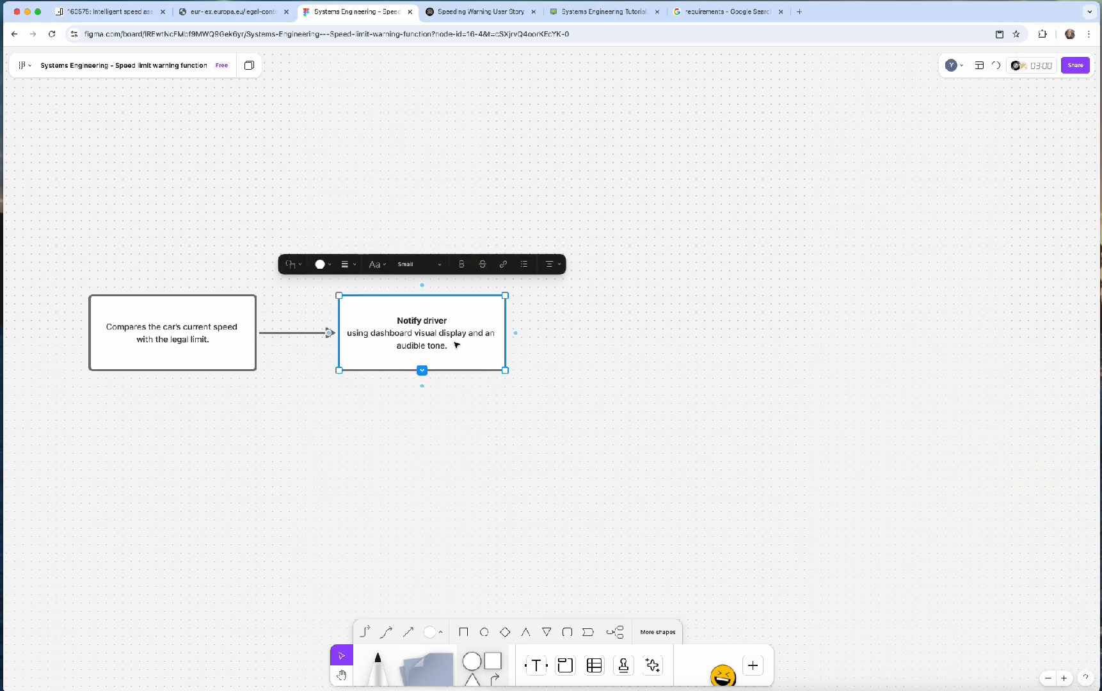
scroll(691, 404, "left", 8)
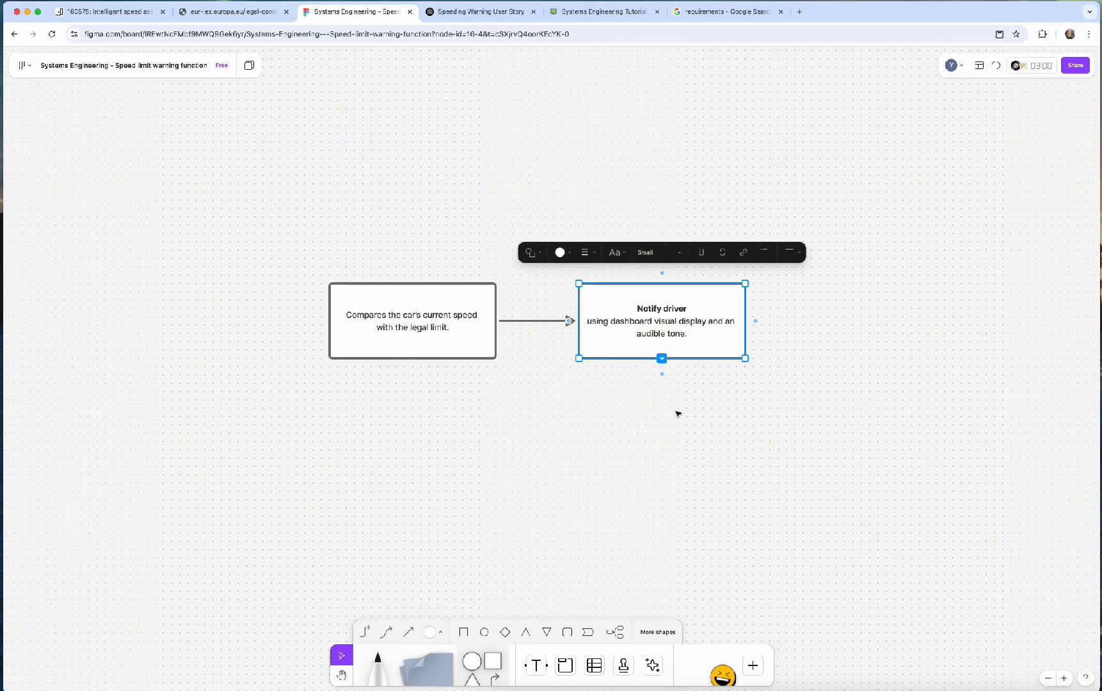
left_click(677, 414)
left_click(396, 344)
mouse_move(417, 444)
left_mouse_down()
mouse_move(538, 456)
mouse_move(423, 434)
mouse_move(435, 439)
left_mouse_up()
left_click(454, 448)
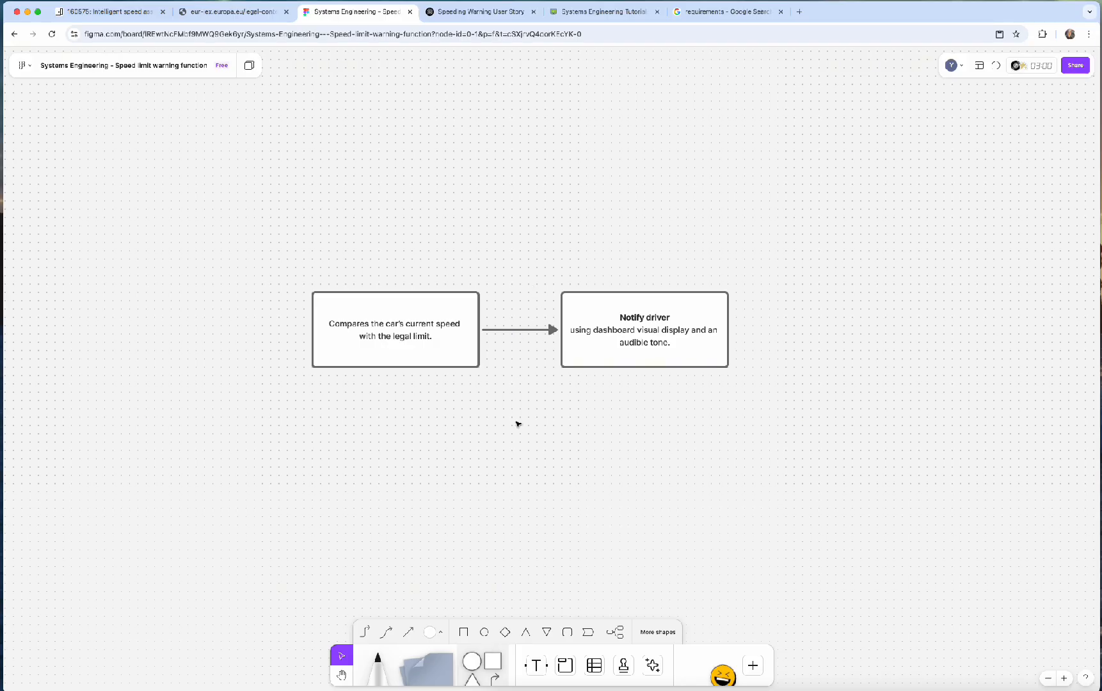
left_click_drag(519, 428, 549, 428)
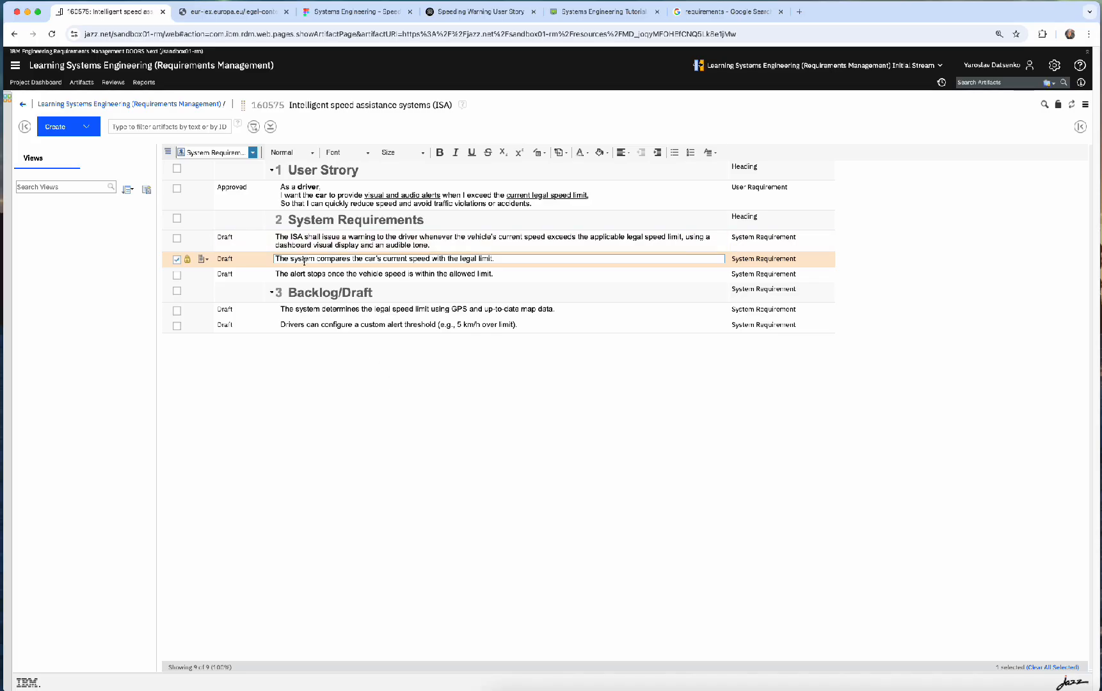
Step: In DOORS Next, replace "ISA" with "system" in the first system requirement about issuing a warning to the driver
double_click(304, 260)
key("Left")
key("alt+shift+Right")
left_click(302, 238)
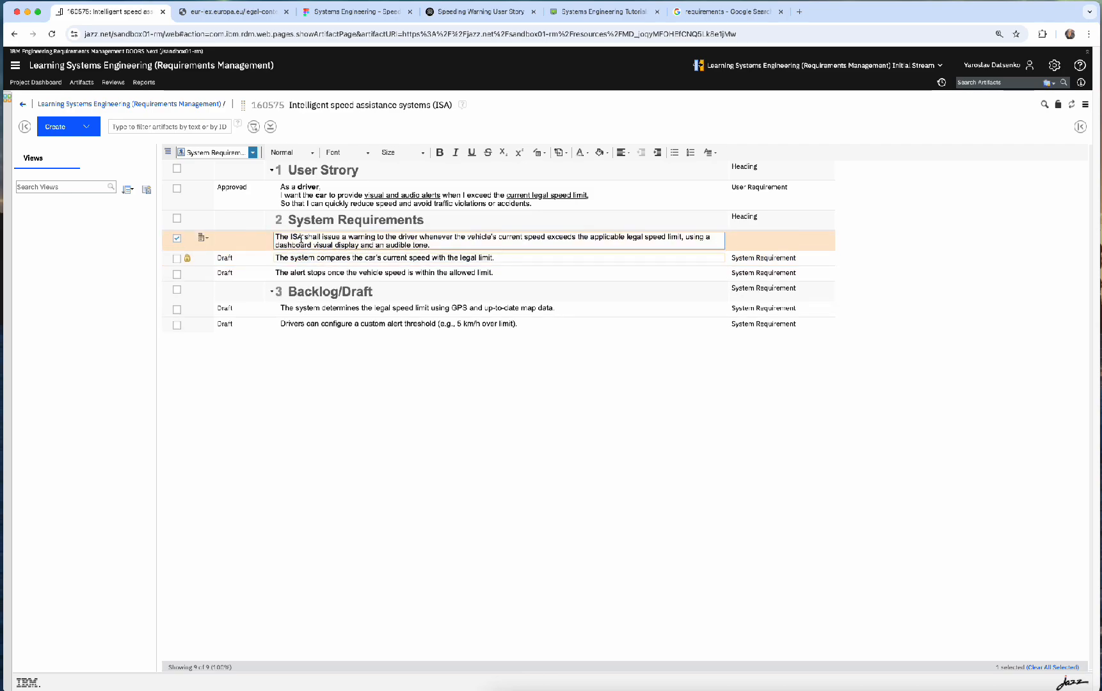
key("alt+shift+Left")
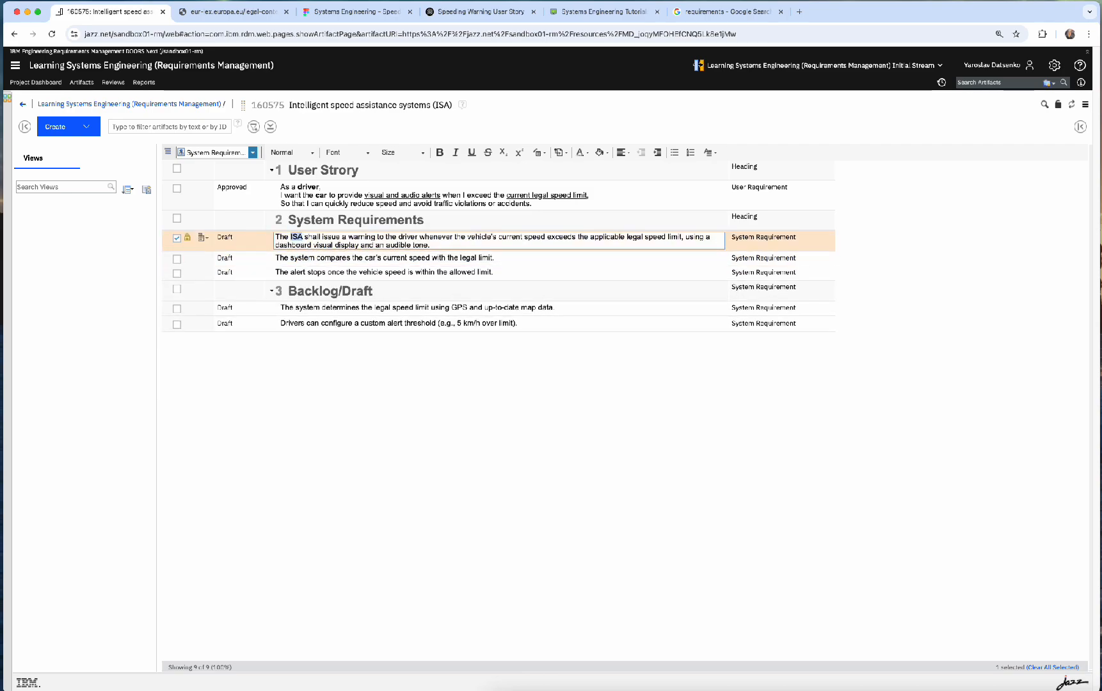
type("Sz")
key("BackSpace")
key("BackSpace")
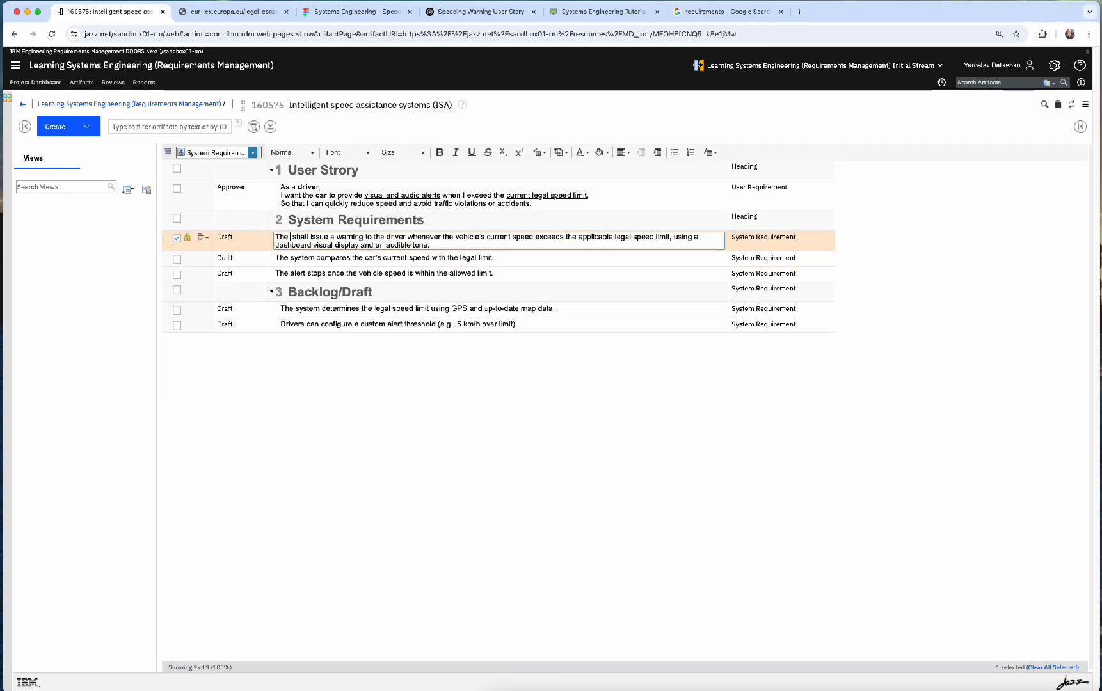
type("syste")
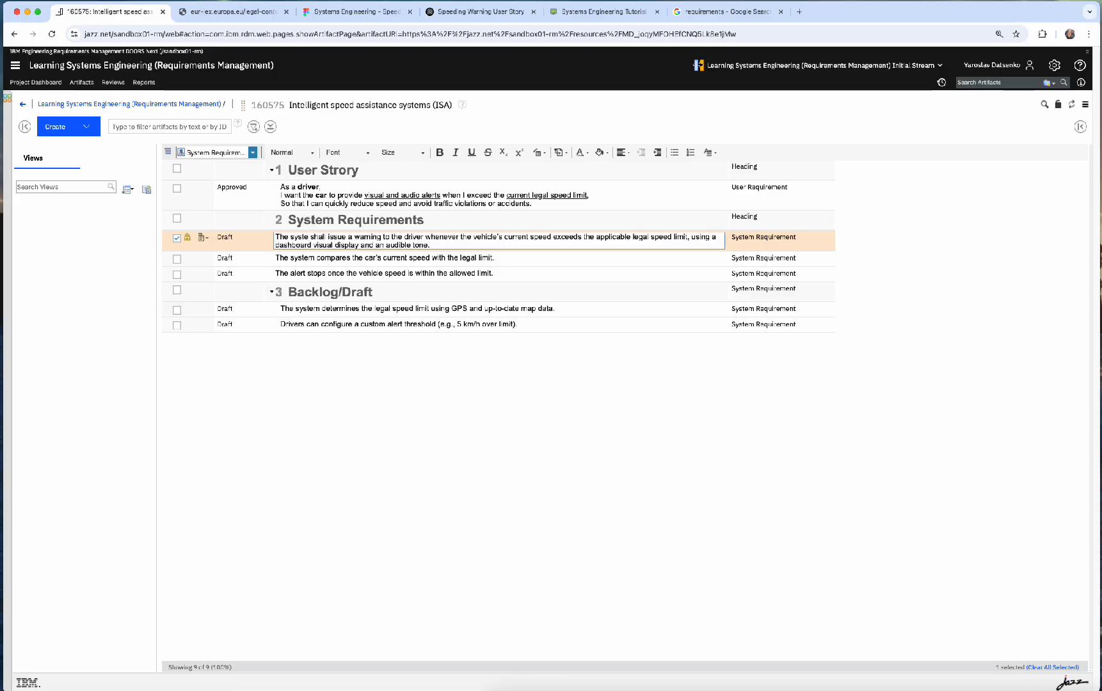
type("m")
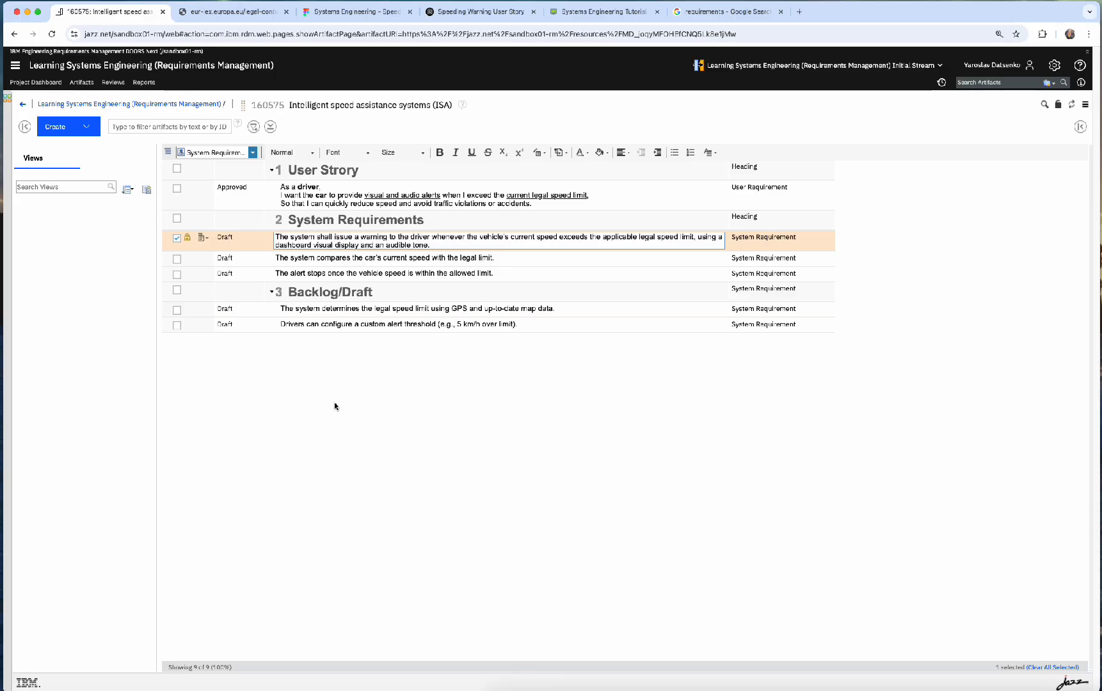
Step: Insert "shall" before "compares" in the requirement about the car's current speed and the legal limit
left_click(323, 259)
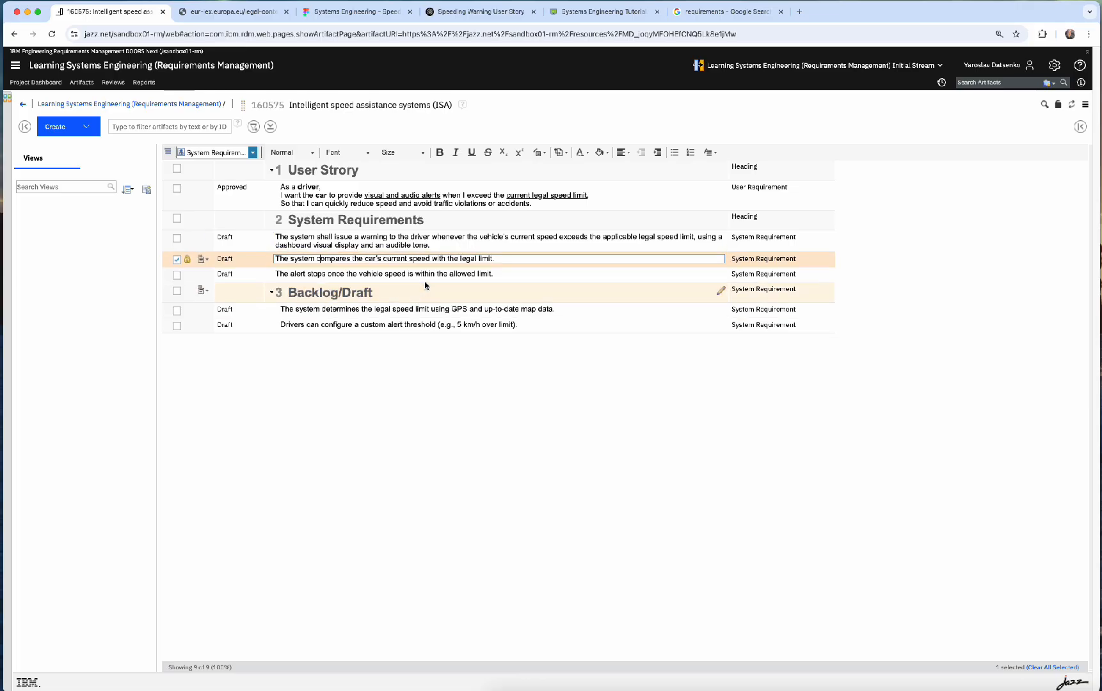
type("shall")
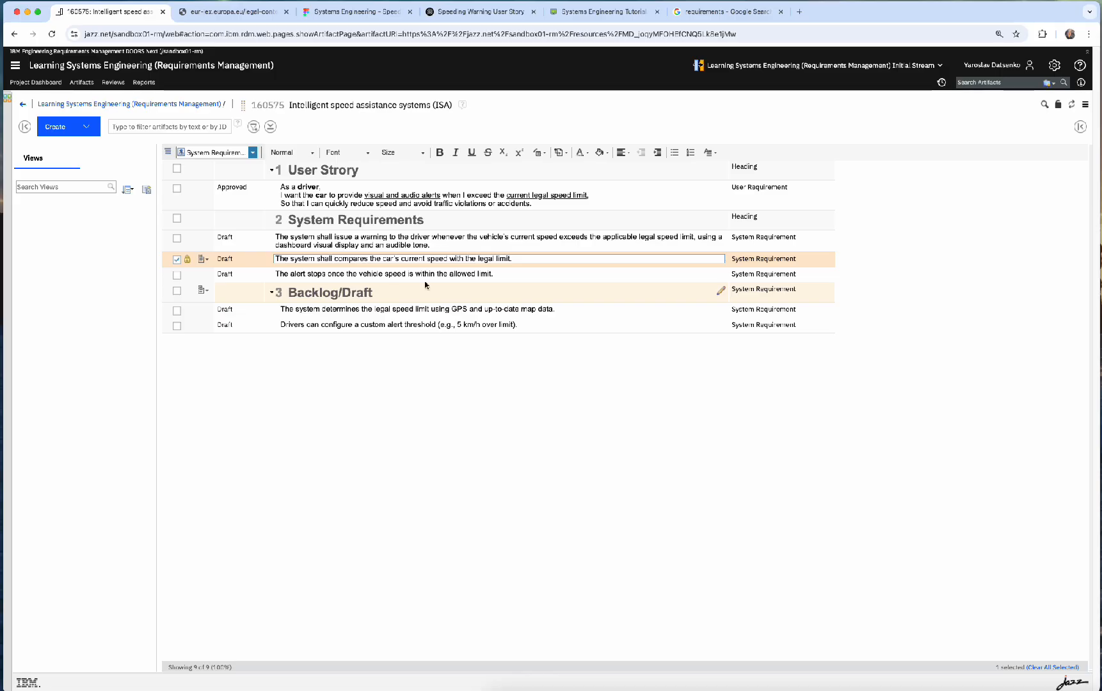
left_click(477, 276)
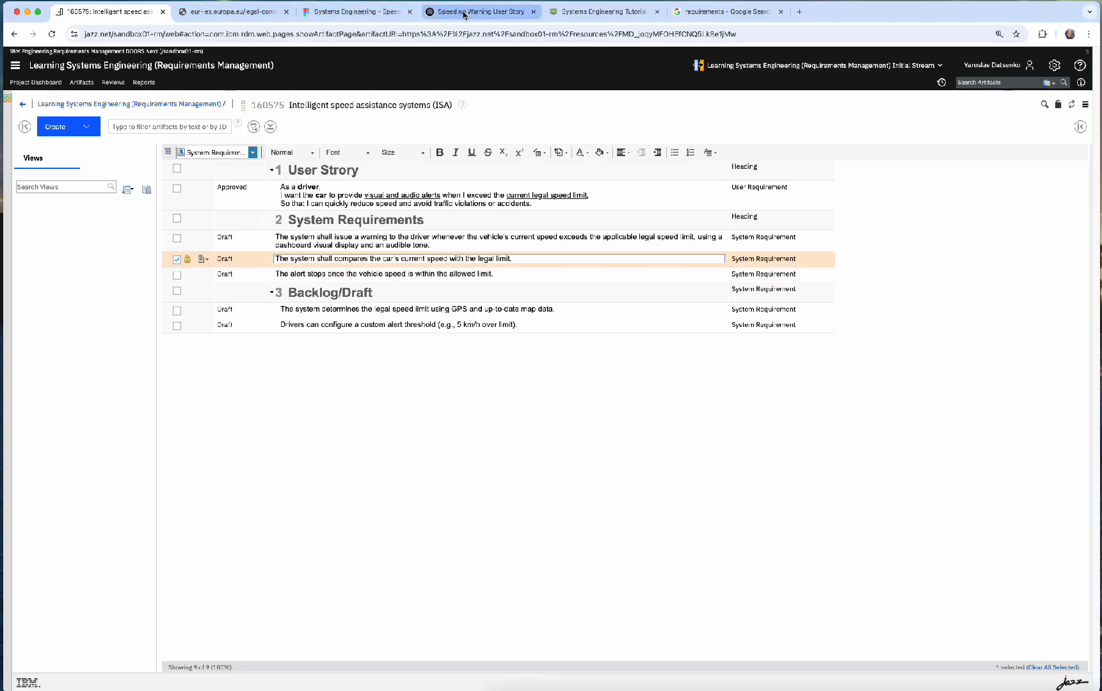
Step: Switch to the speed limit warning function board in FigJam
left_click(357, 13)
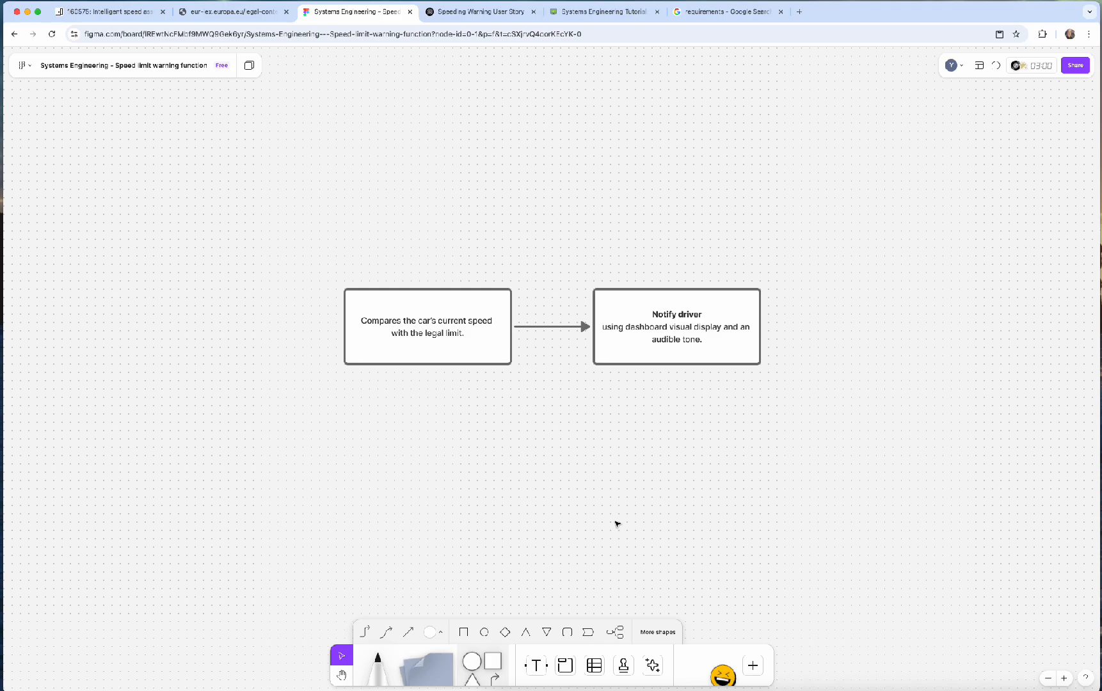
double_click(729, 342)
left_click(793, 358)
scroll(784, 361, "right", 4)
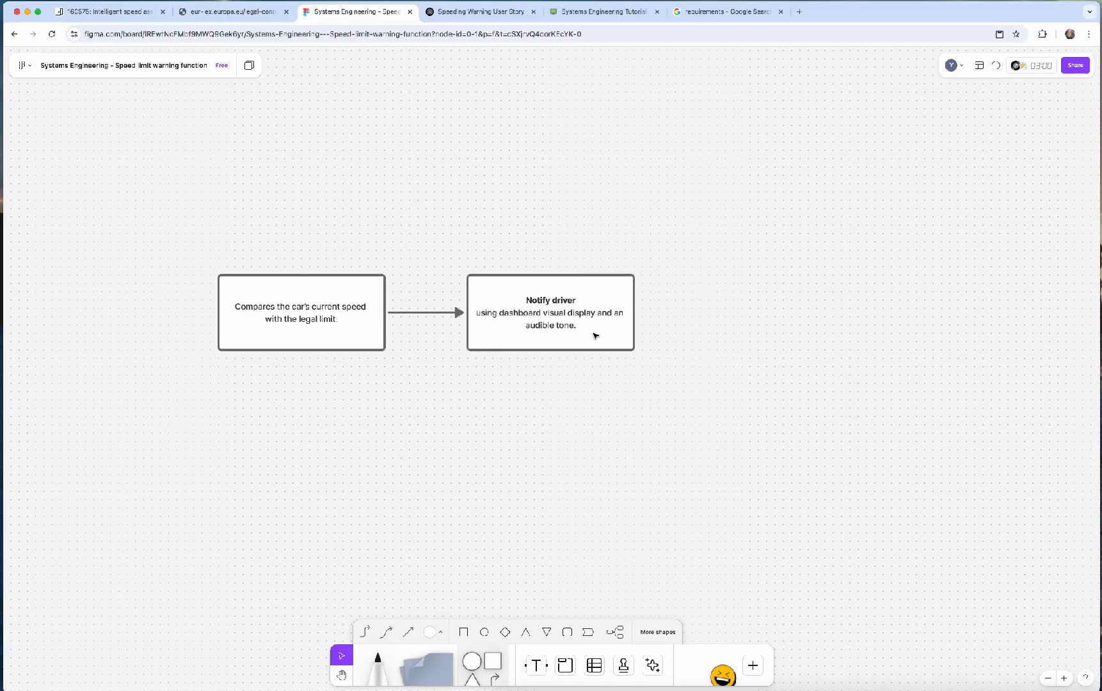
Step: Add an empty box connected by an arrow to the right side of the "Notify driver" box
left_click(594, 333)
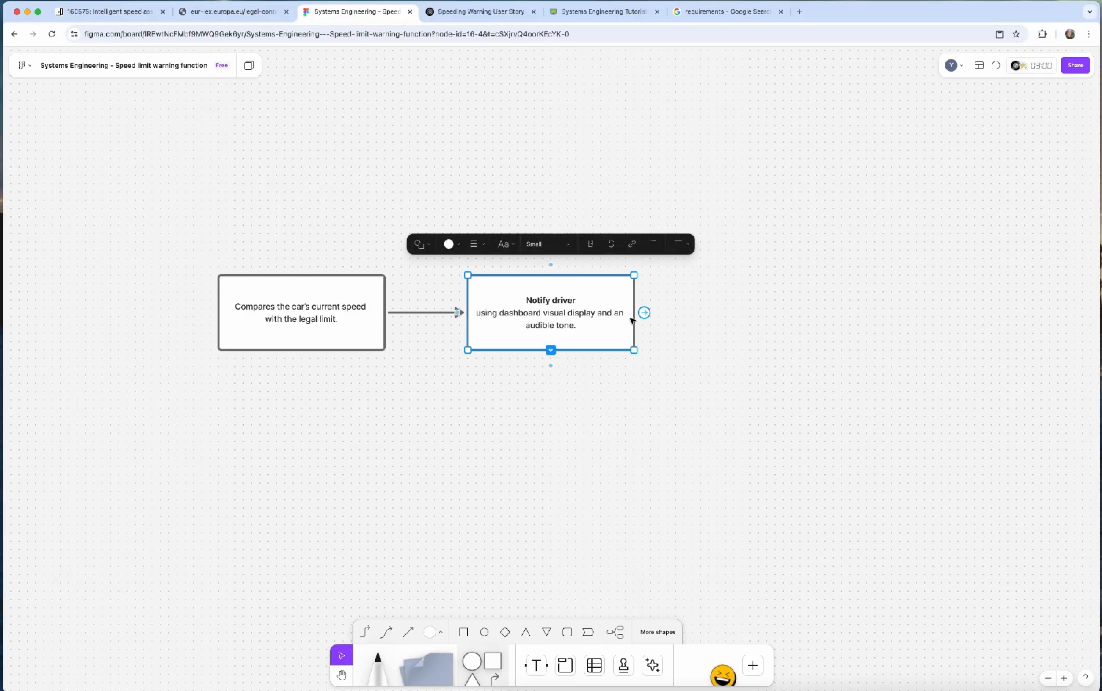
left_click(644, 313)
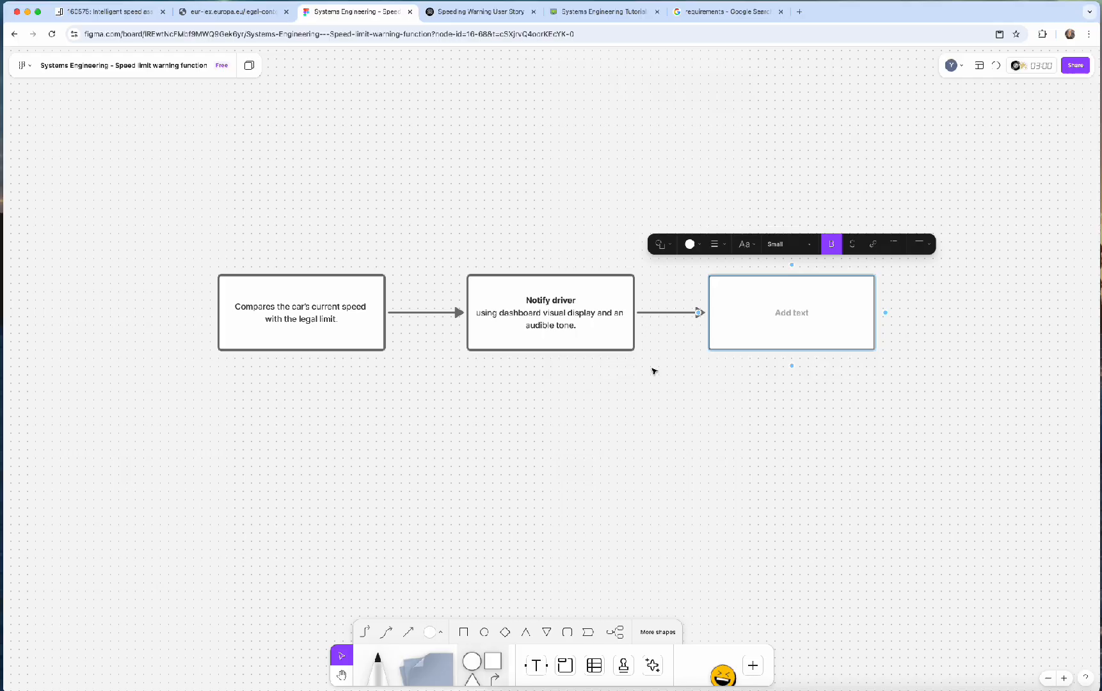
left_click(657, 393)
left_click(799, 322)
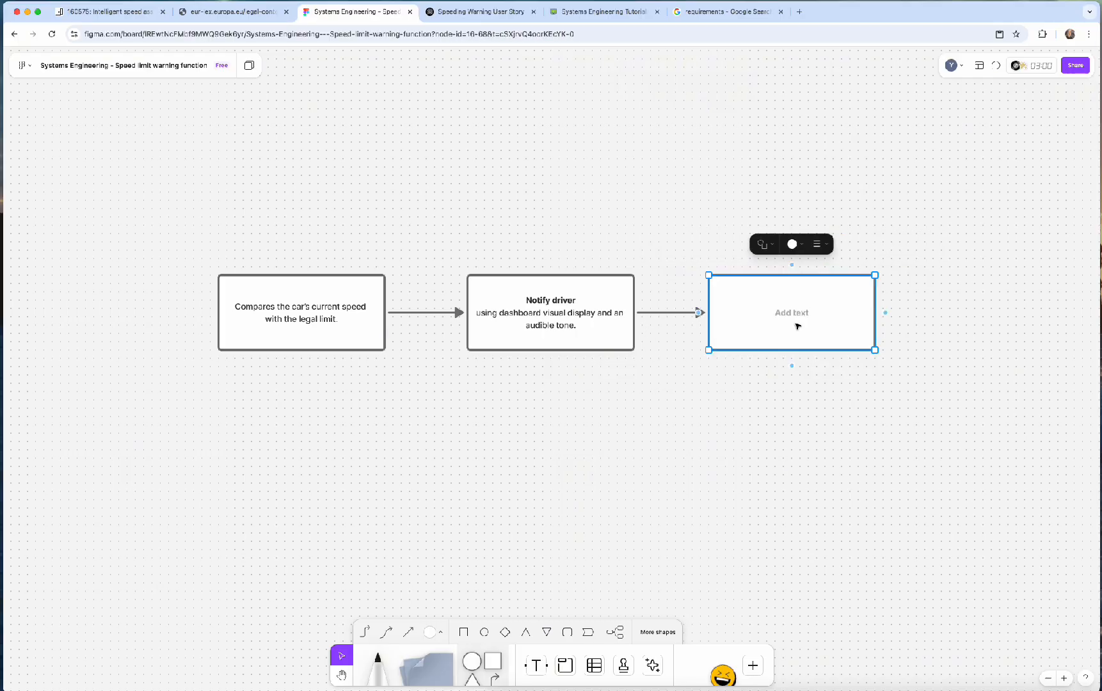
Step: Enlarge the "Notify driver" box to more than twice its width and height, extending it to the right and downward
left_click(626, 338)
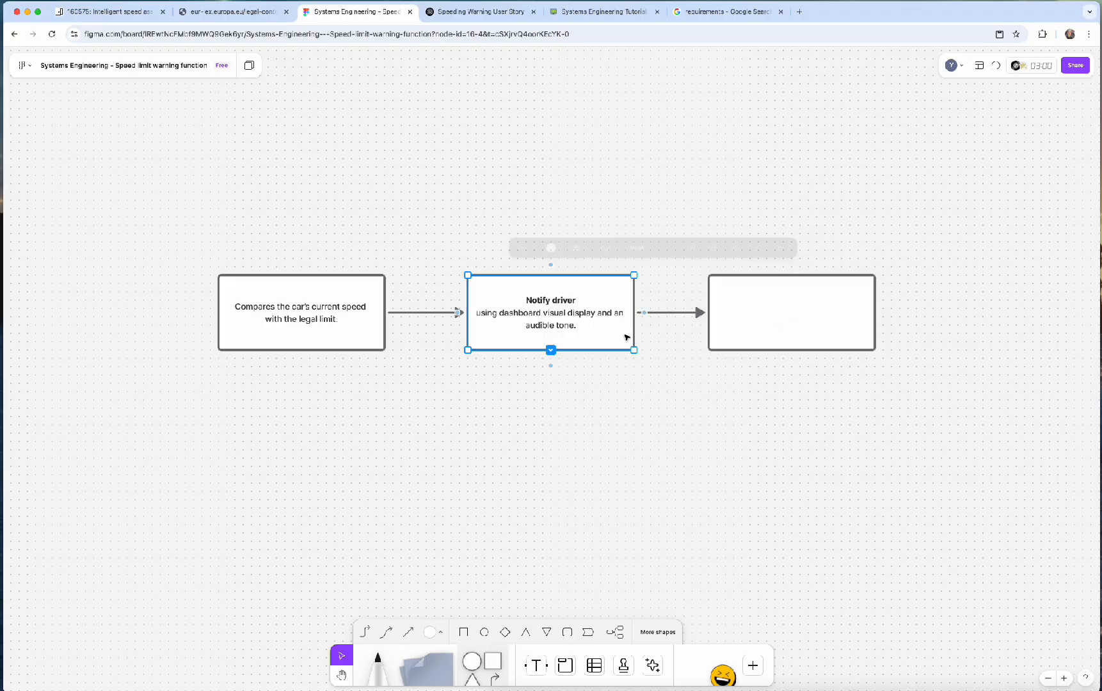
left_click_drag(635, 328, 909, 330)
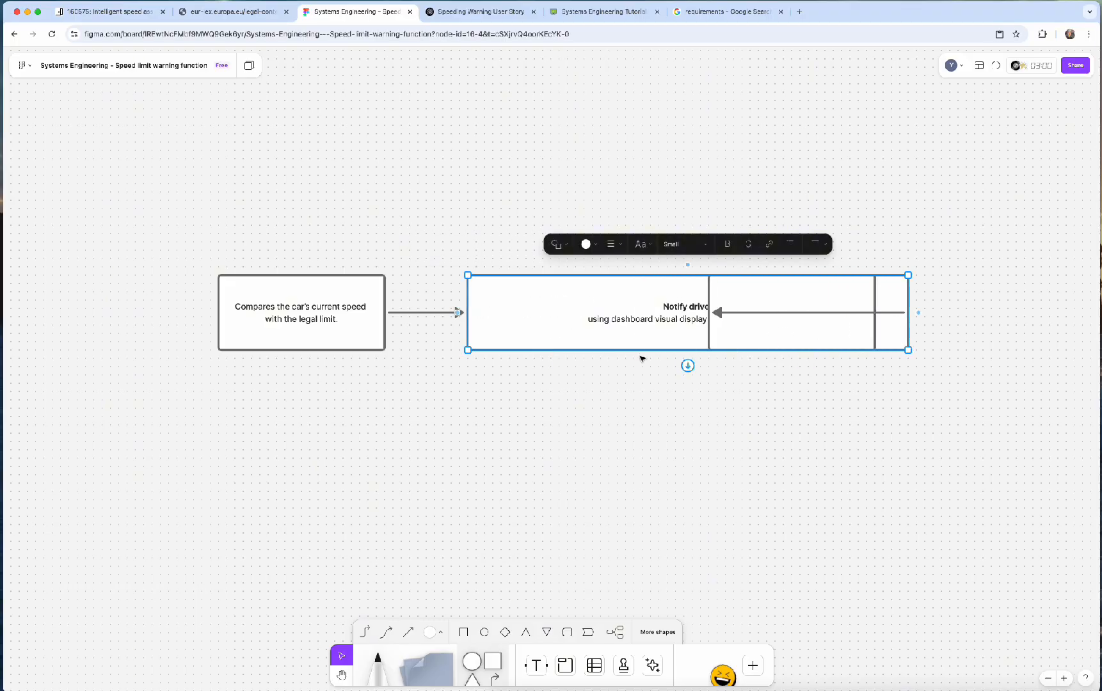
left_click_drag(641, 350, 634, 475)
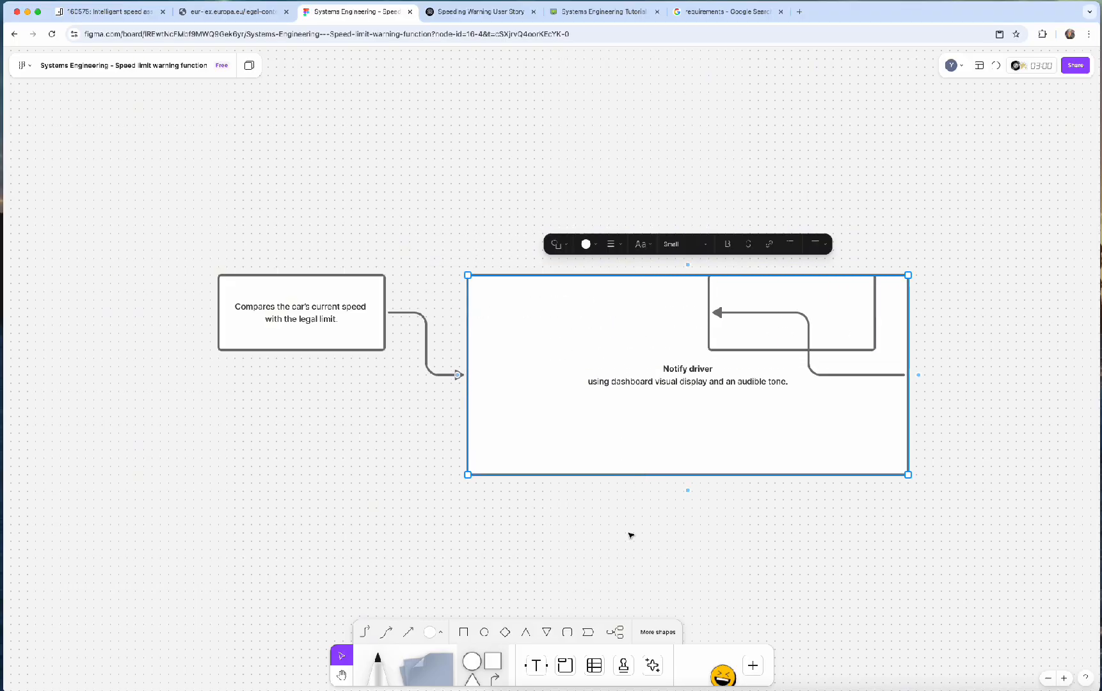
Step: Delete the outgoing connector of the "Notify driver" box and the empty box overlapping it
scroll(630, 534, "down", 3)
scroll(630, 533, "right", 3)
left_click(741, 311)
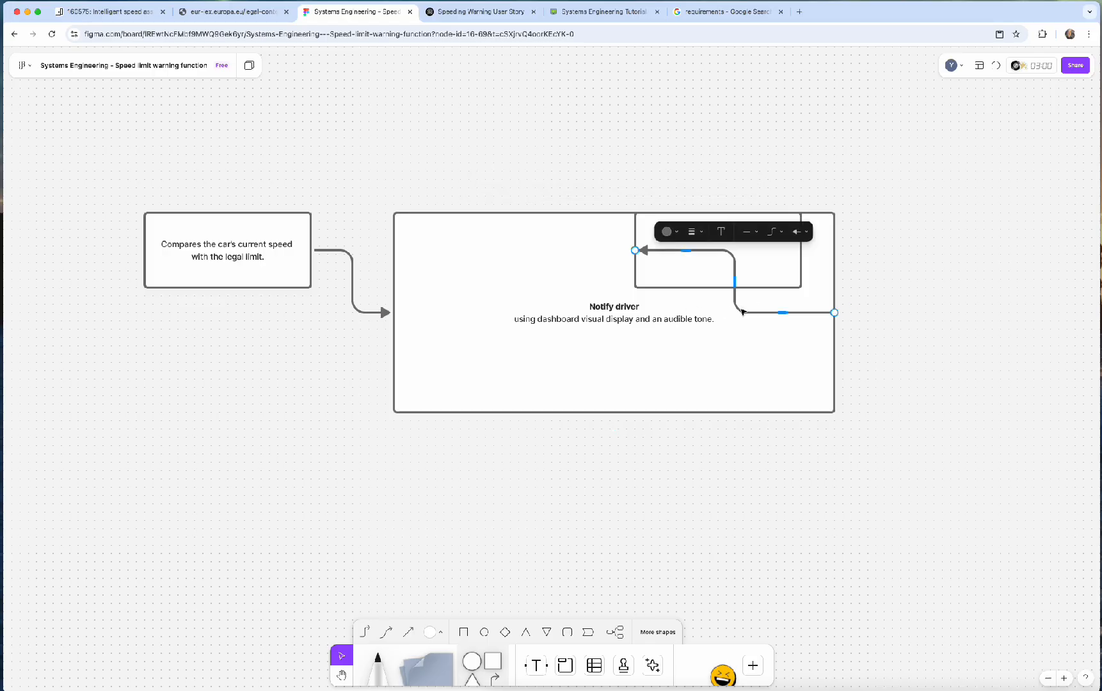
key("Delete")
left_click(706, 279)
key("Delete")
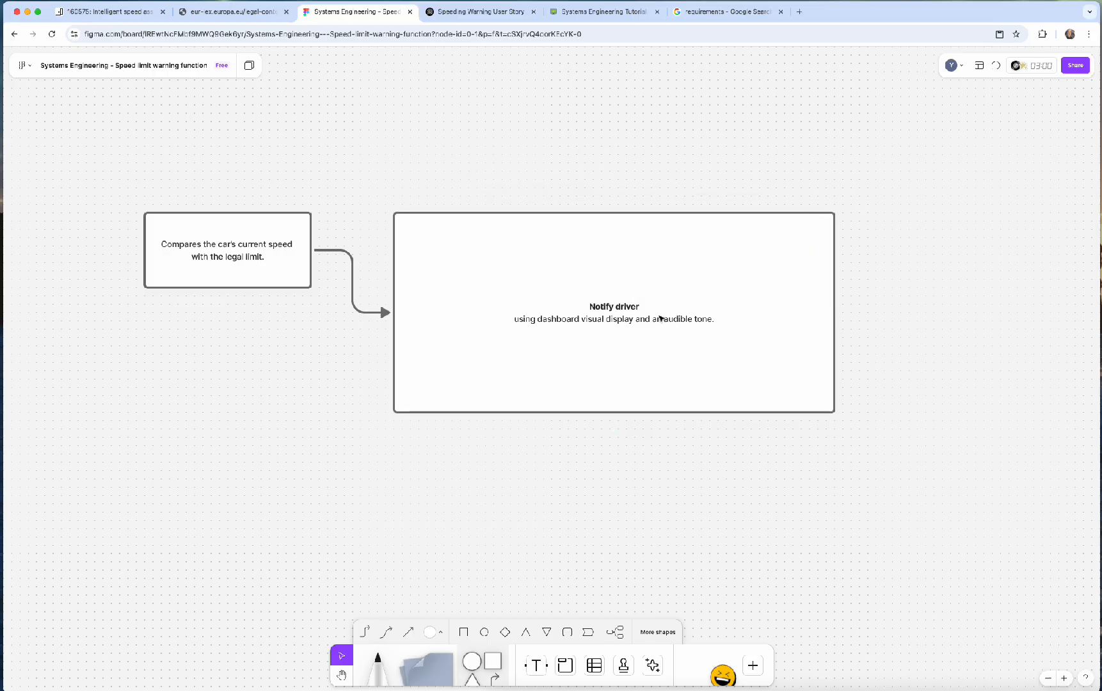
left_click(653, 321)
left_click(743, 182)
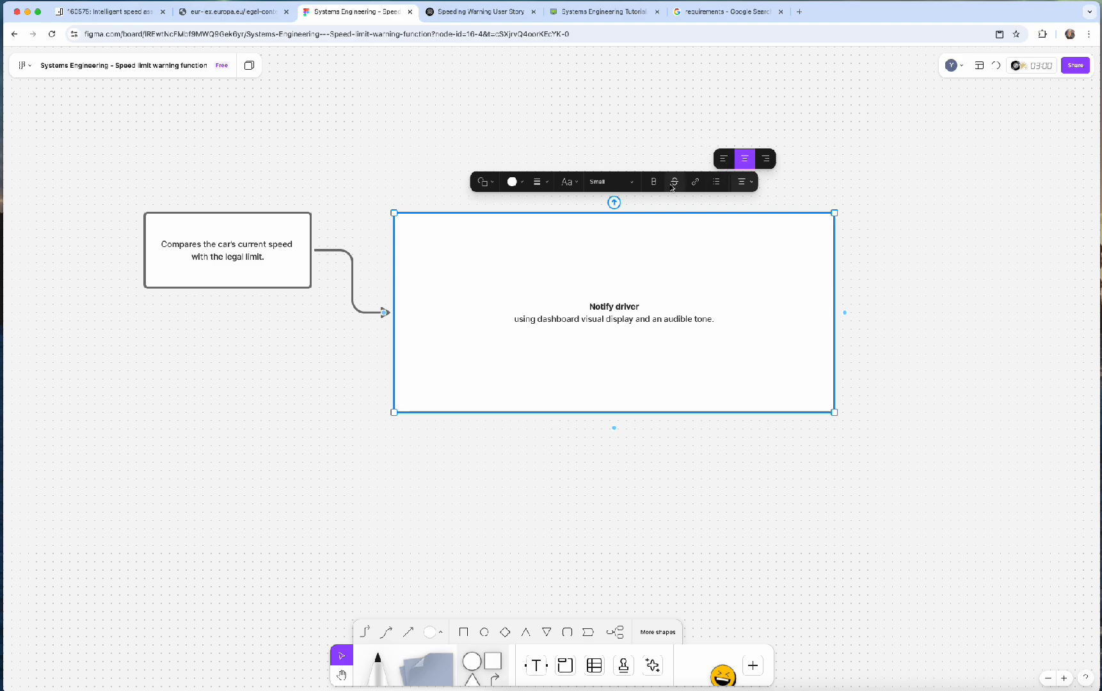
left_click(677, 466)
left_click(668, 390)
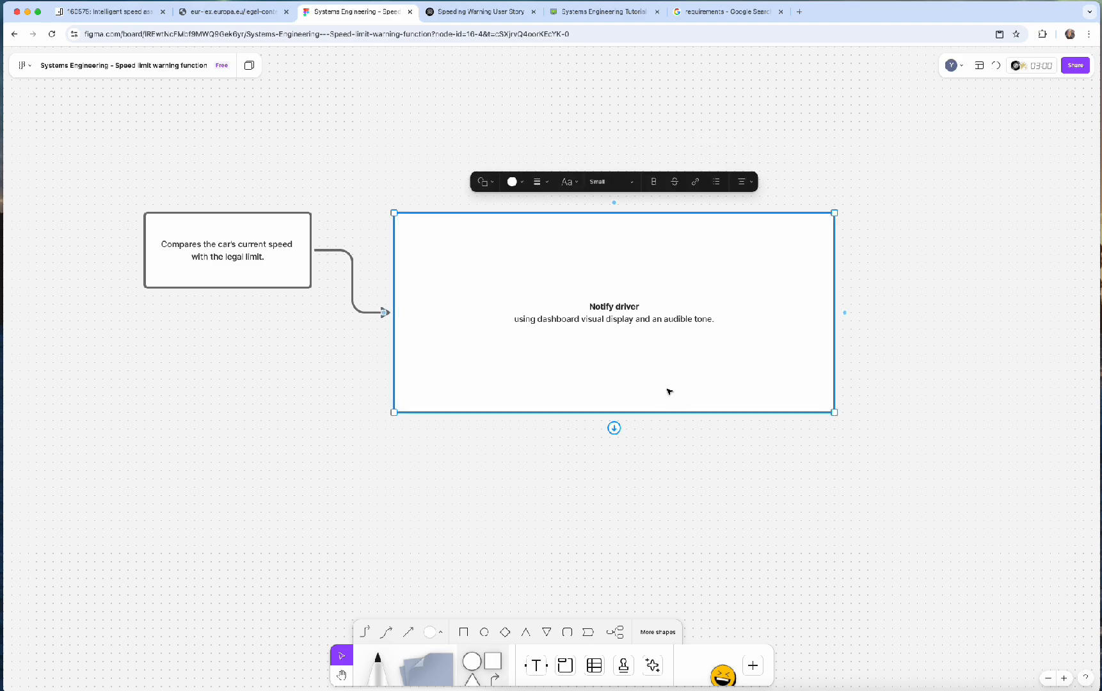
Step: Extend the bottom edge of the "Notify driver" box further down to make room for inner boxes
left_click(647, 492)
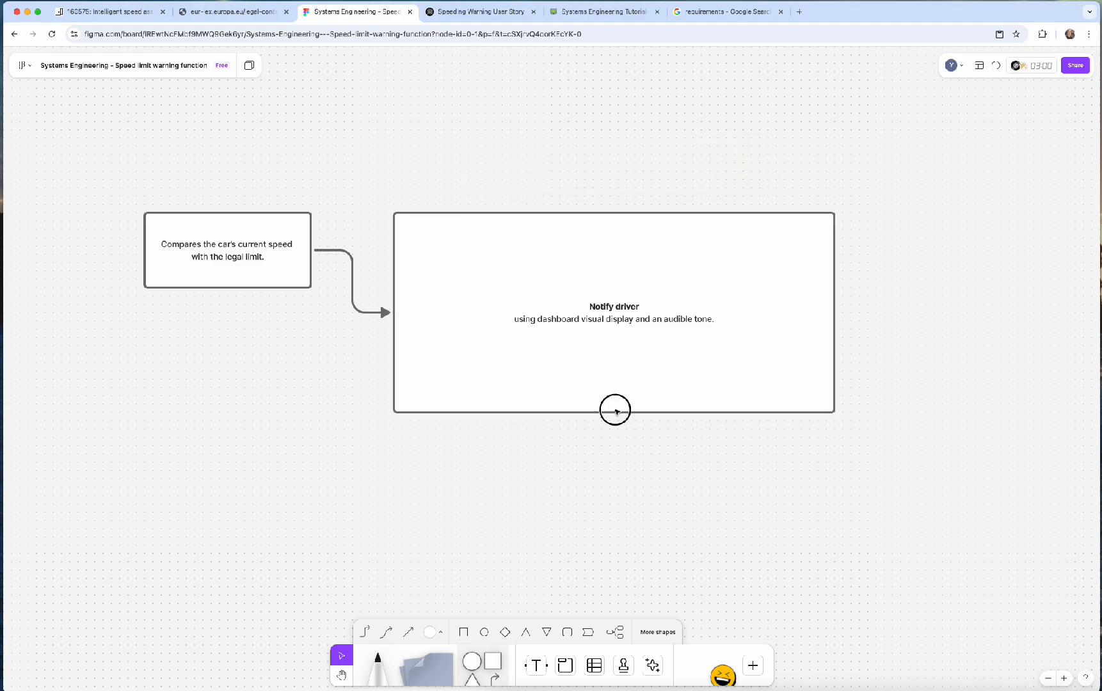
left_click_drag(615, 413, 619, 472)
left_click(684, 602)
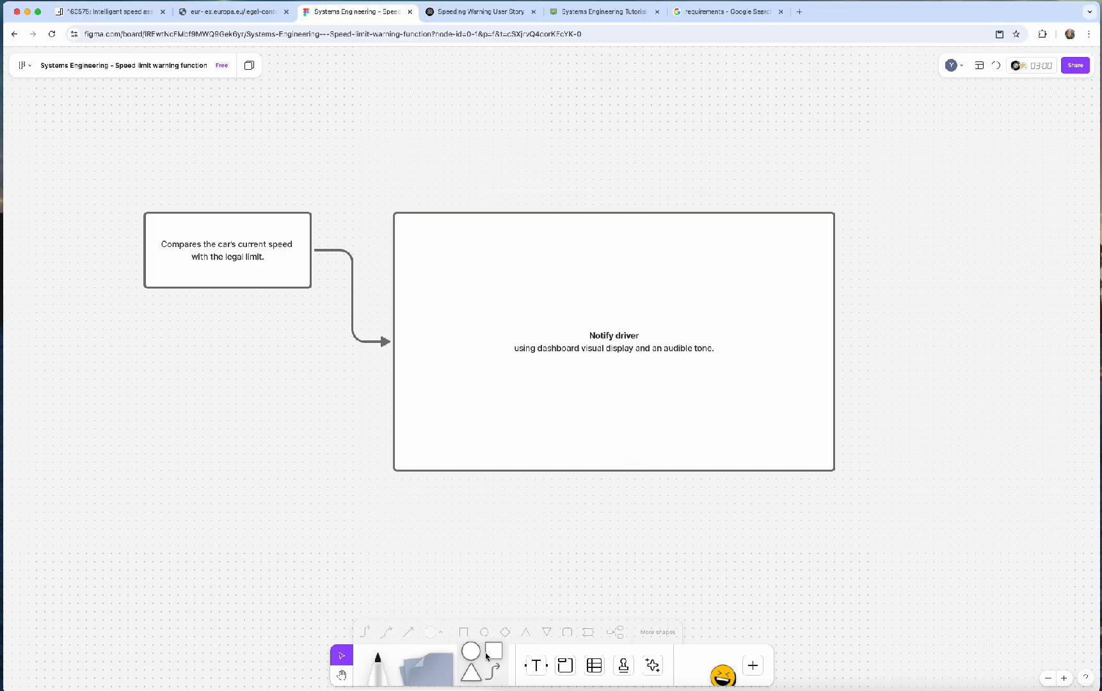
Step: Place a square in the lower left of the "Notify driver" box and label it "Display Visual Warning"
left_click_drag(493, 660, 495, 411)
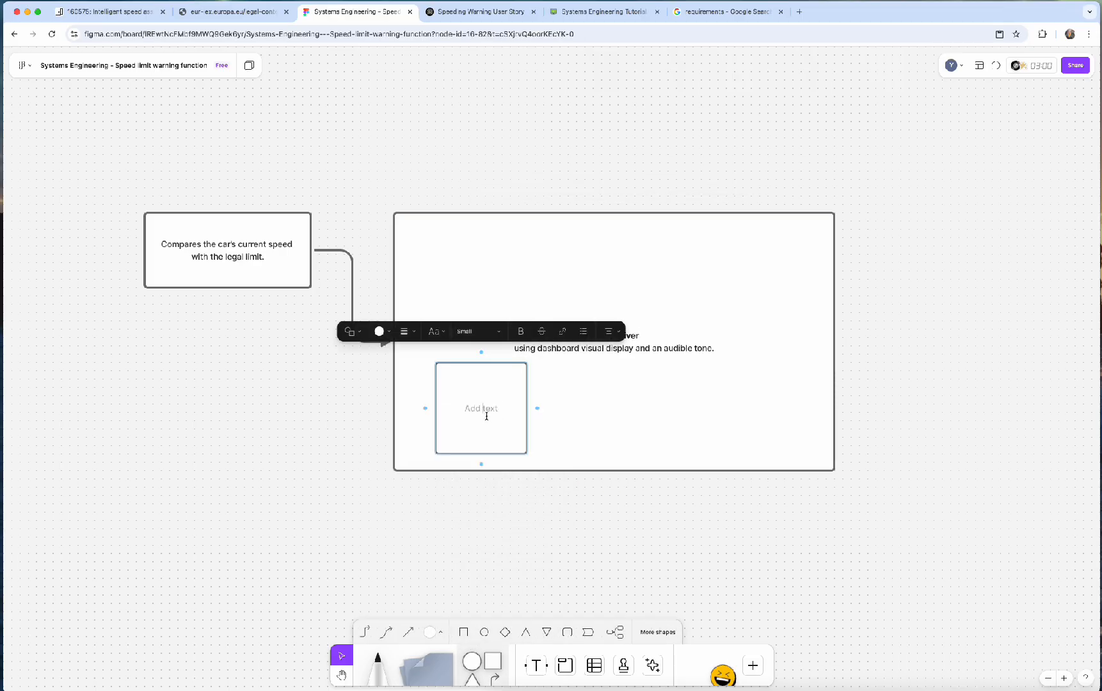
type("Display Visual Warning")
left_click(581, 464)
Step: Reshape the "Display Visual Warning" square into a wide, flat rectangle below the "Notify driver" text
left_click(504, 411)
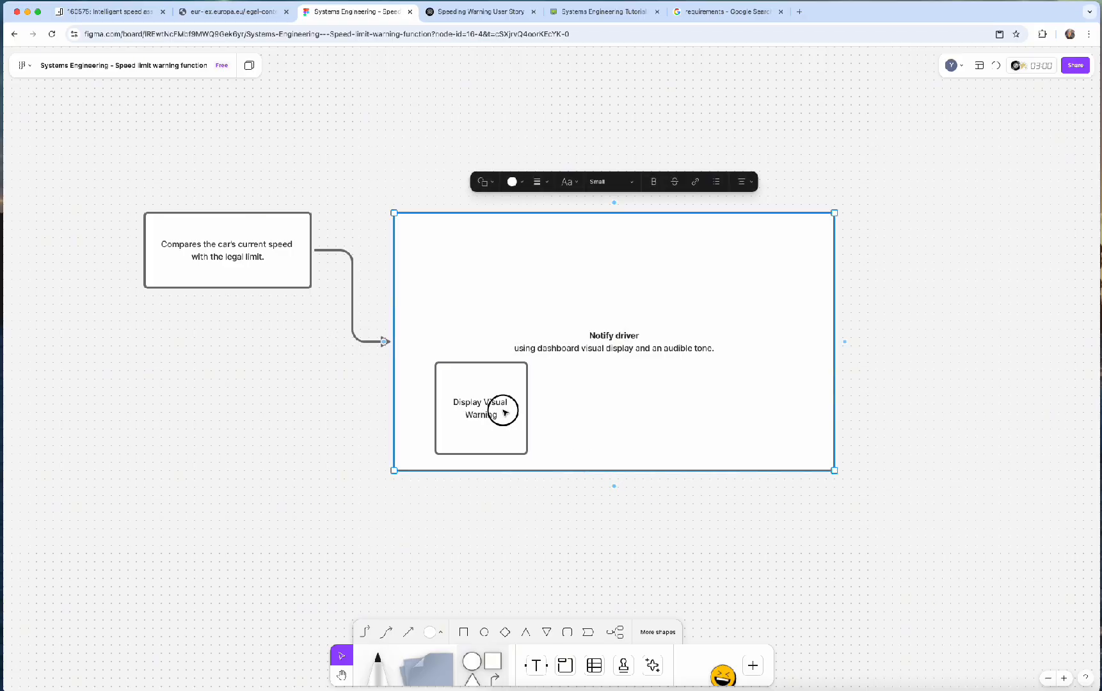
left_click_drag(527, 412, 568, 410)
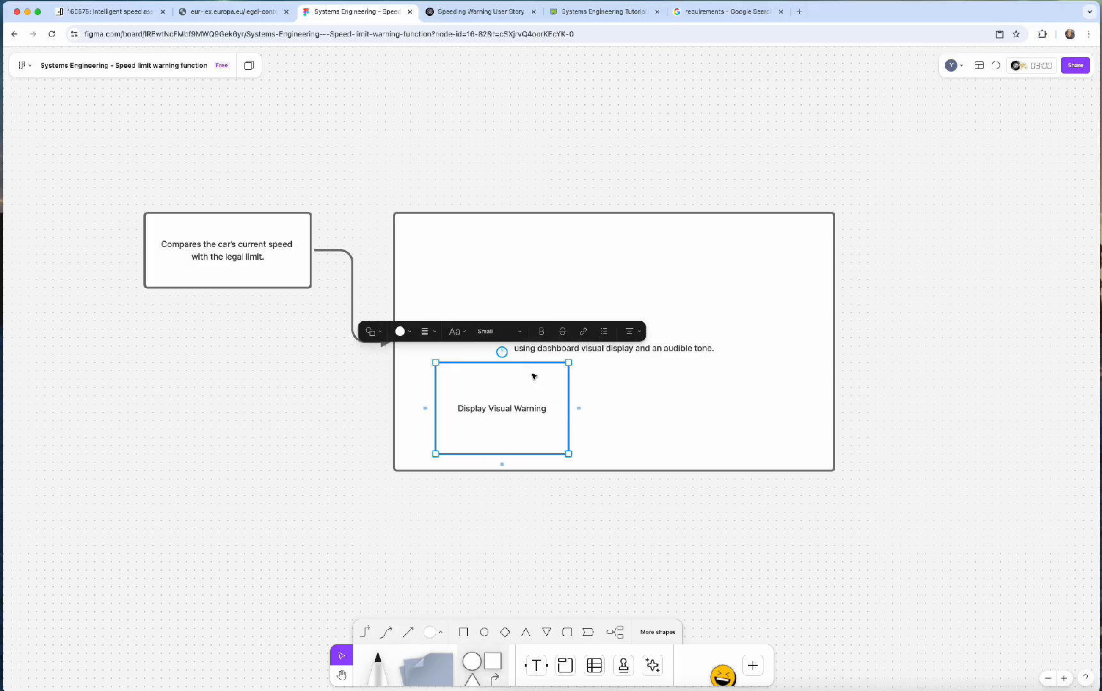
left_click_drag(517, 362, 525, 394)
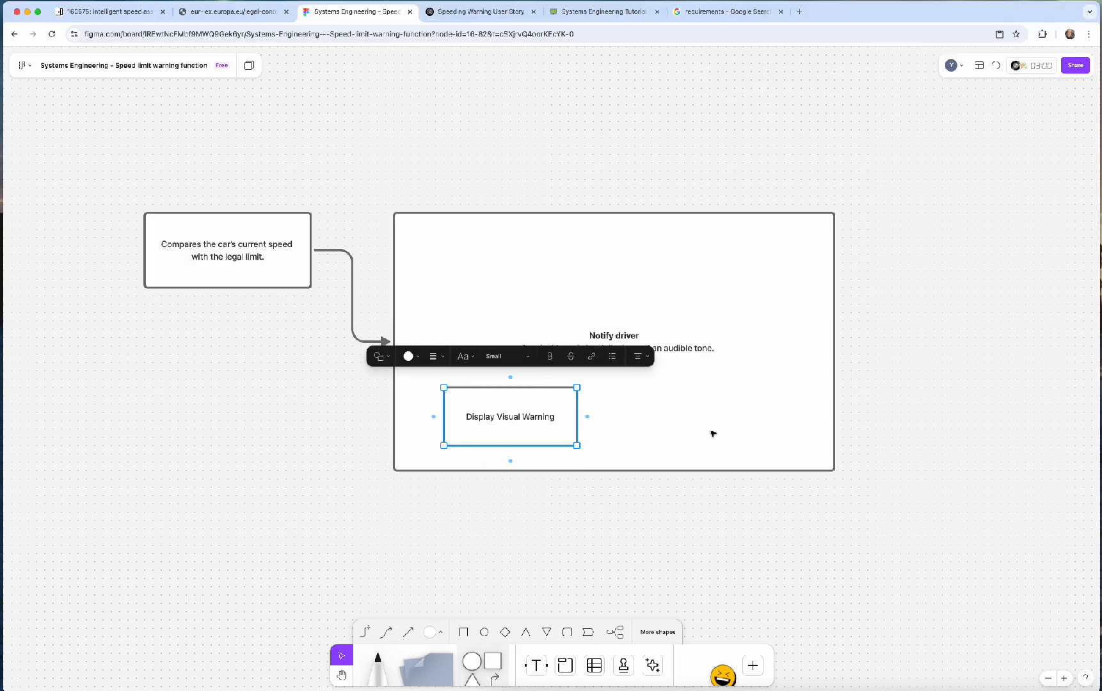
left_click(615, 569)
Step: Duplicate the "Display Visual Warning" box beside the original and change the copy's first word to "Play"
left_click(539, 438)
left_click_drag(540, 438, 703, 430)
double_click(691, 421)
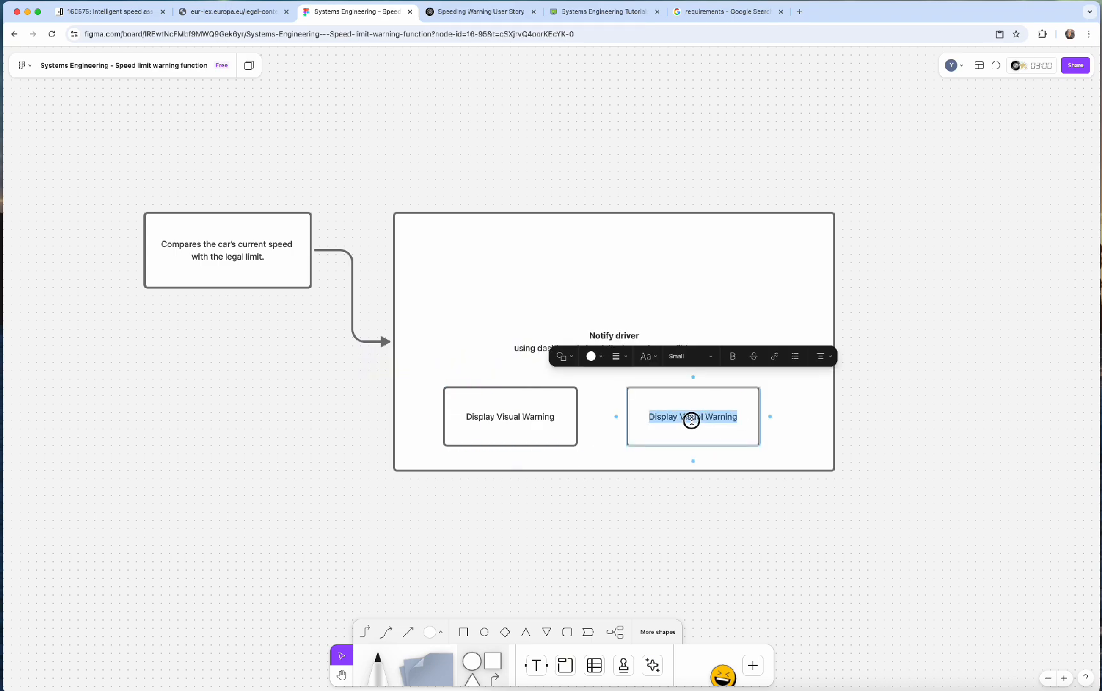
left_click(683, 418)
double_click(663, 417)
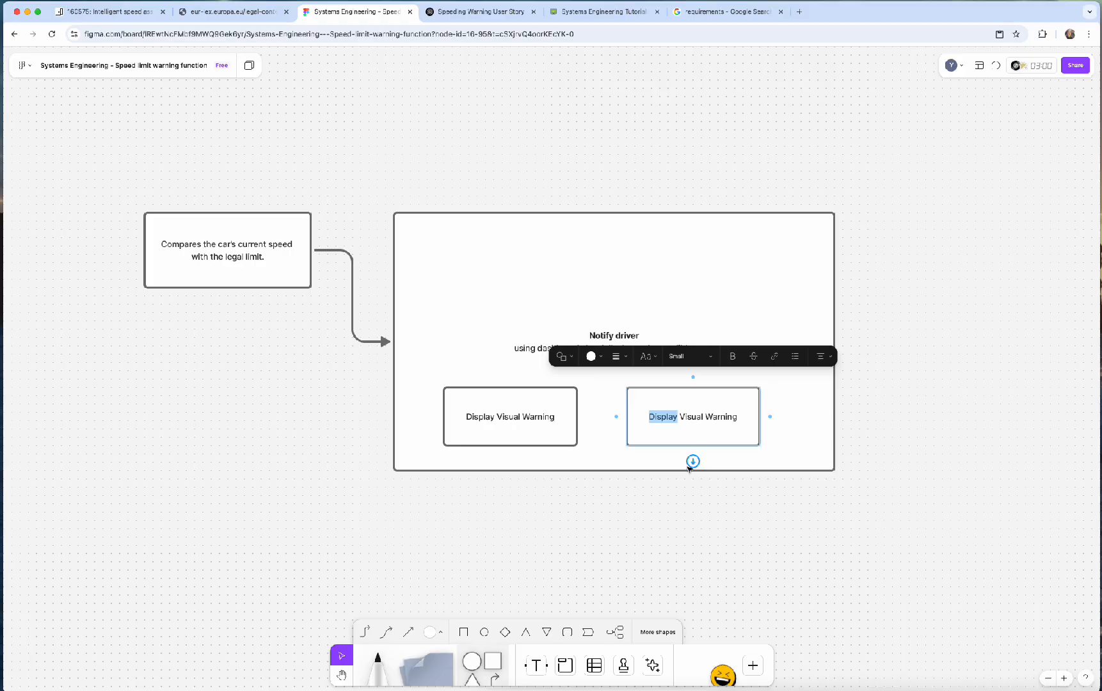
type("Play")
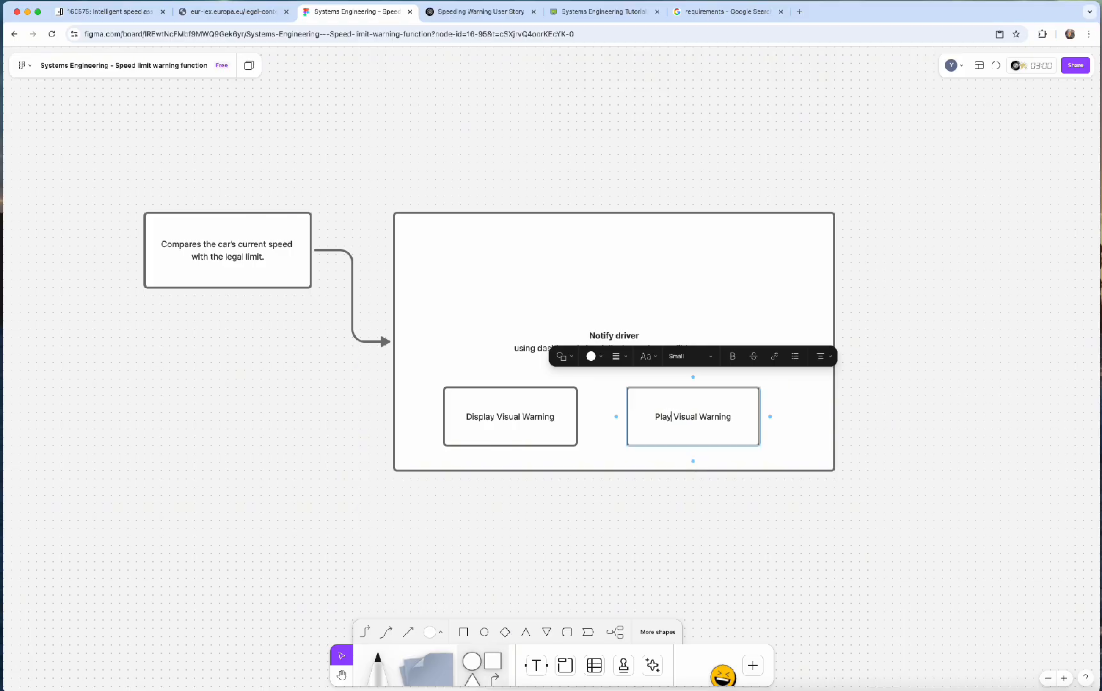
Step: Replace the word "Visual" in the copied box so that its label reads "Play Audio Warning"
key("Right")
key("Delete")
key("Delete")
key("End")
key("alt+shift+Left")
type("Ausi")
key("BackSpace")
key("BackSpace")
type("dio")
left_click(796, 592)
Step: Move both inner warning boxes together so they sit horizontally centred inside the "Notify driver" box
left_click(715, 432)
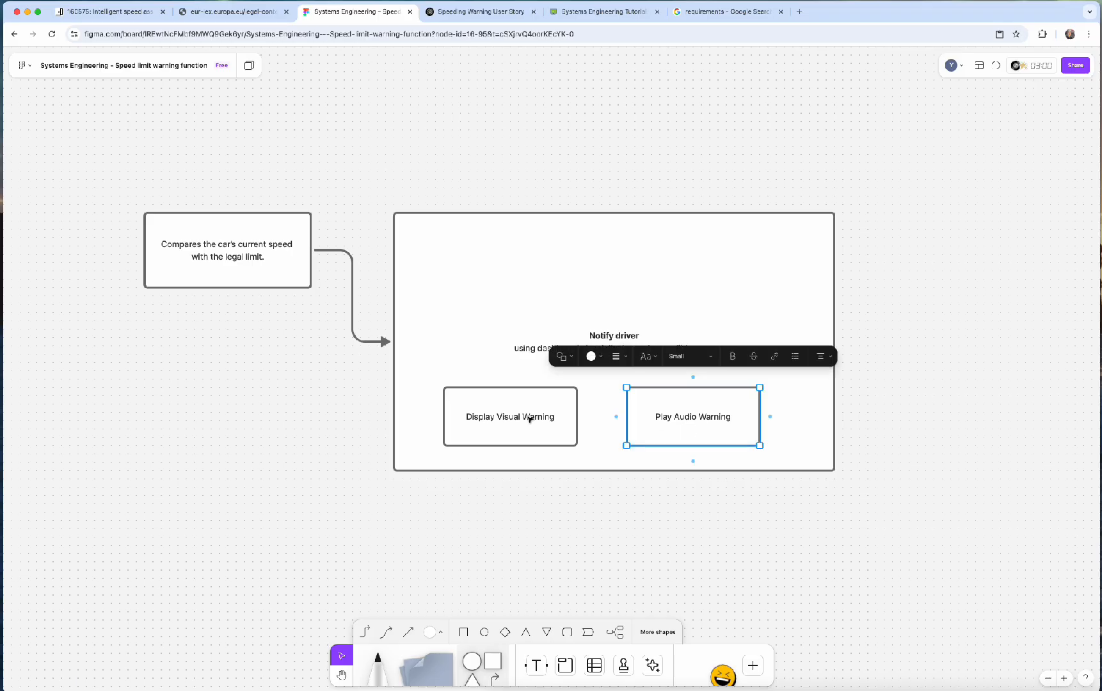
left_click(516, 418, "shift")
left_click_drag(517, 418, 535, 422)
left_click(711, 565)
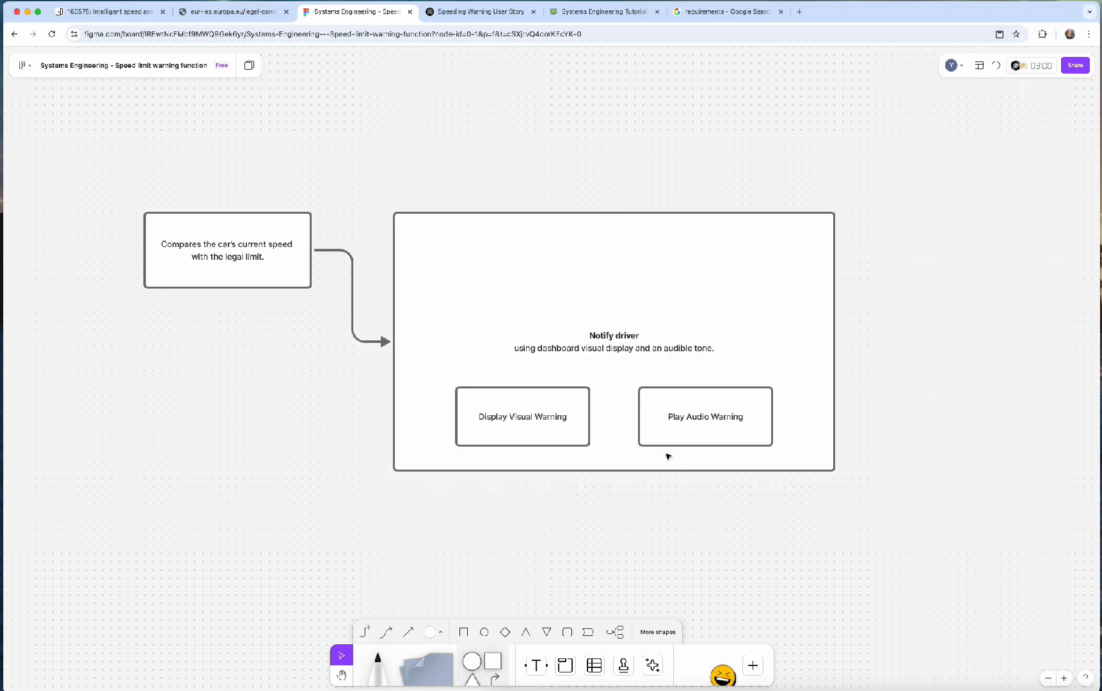
Step: Delete the line "using dashboard visual display and an audible tone." from the outer box, keeping only the "Notify driver" title
left_click(622, 350)
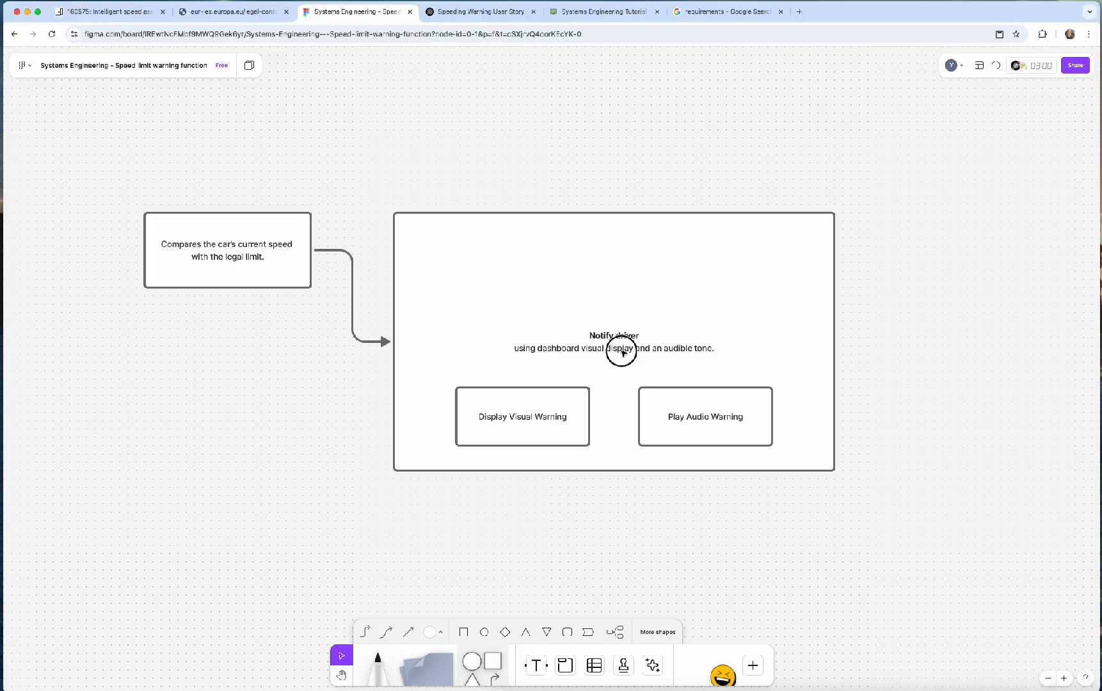
left_click(659, 350)
triple_click(667, 349)
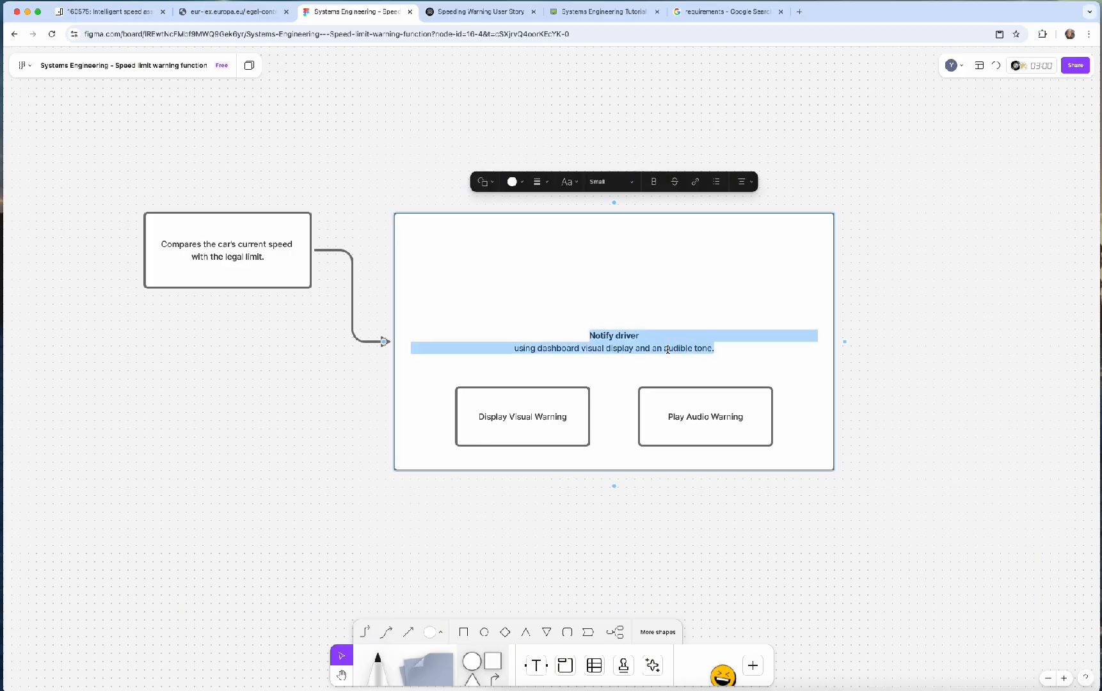
left_click(598, 348)
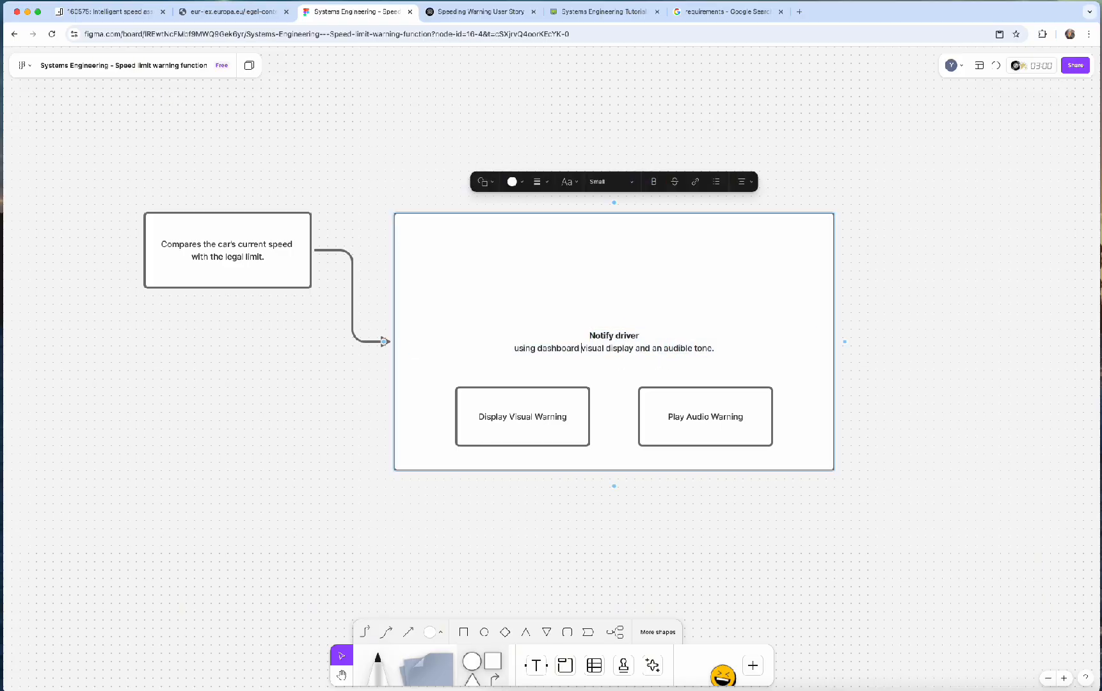
key("shift+alt+Right")
key("shift+alt+Right")
key("shift+alt+Right")
key("shift+alt+Right")
key("shift+alt+Right")
key("shift+alt+Right")
key("shift+alt+Right")
key("shift+alt+Right")
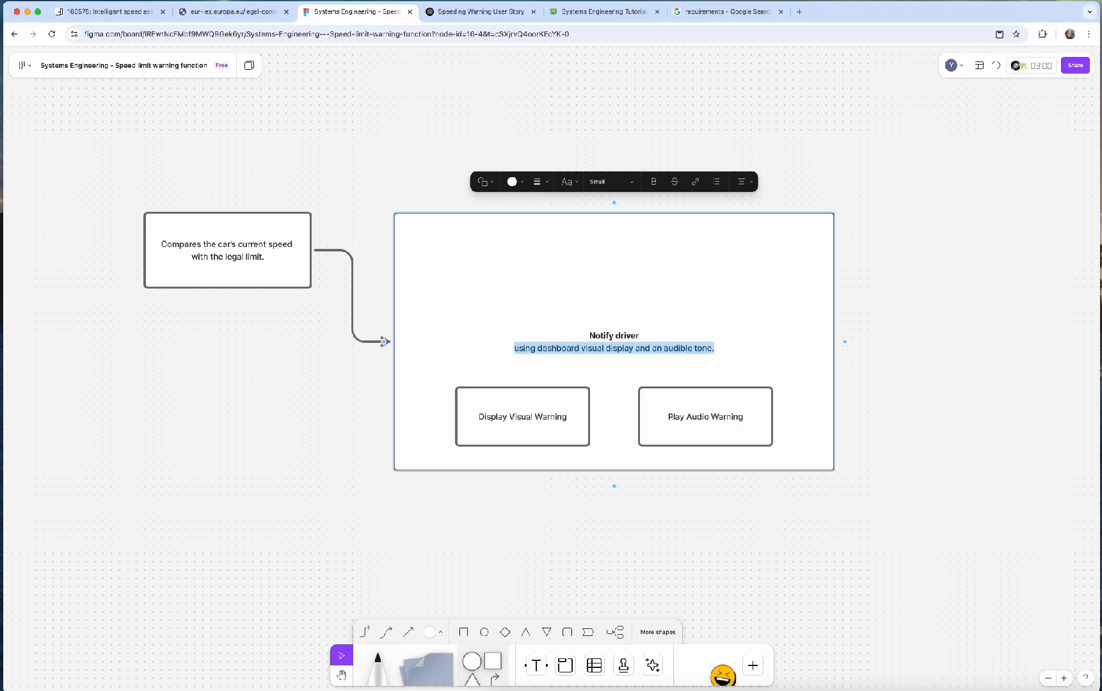
key("BackSpace")
key("BackSpace")
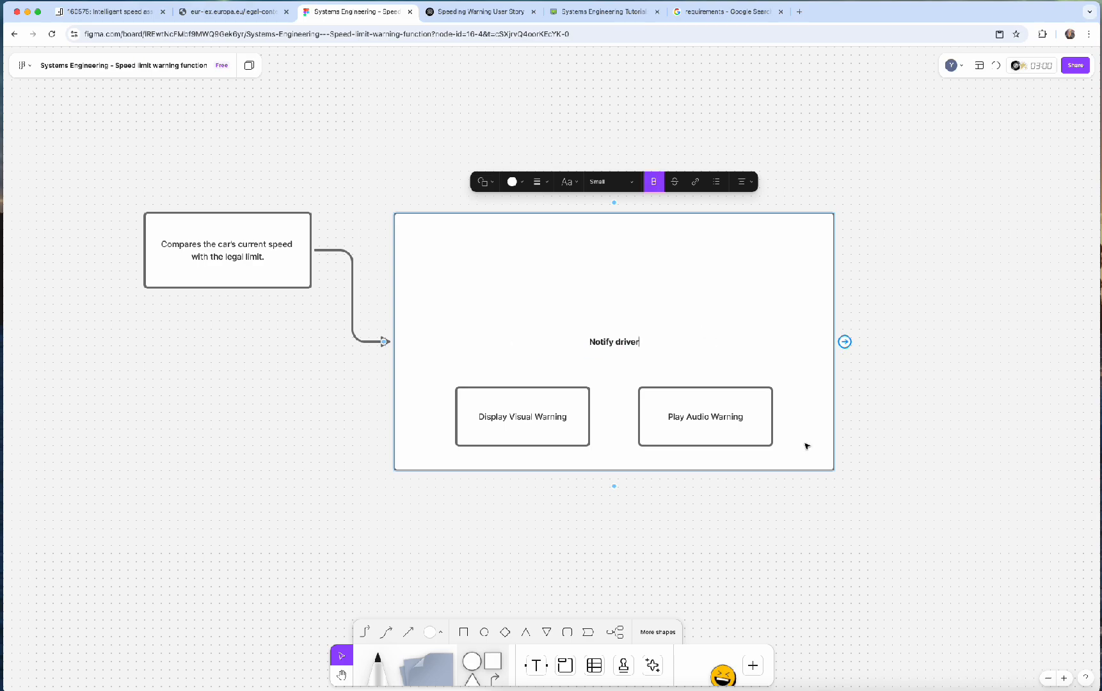
key("Escape")
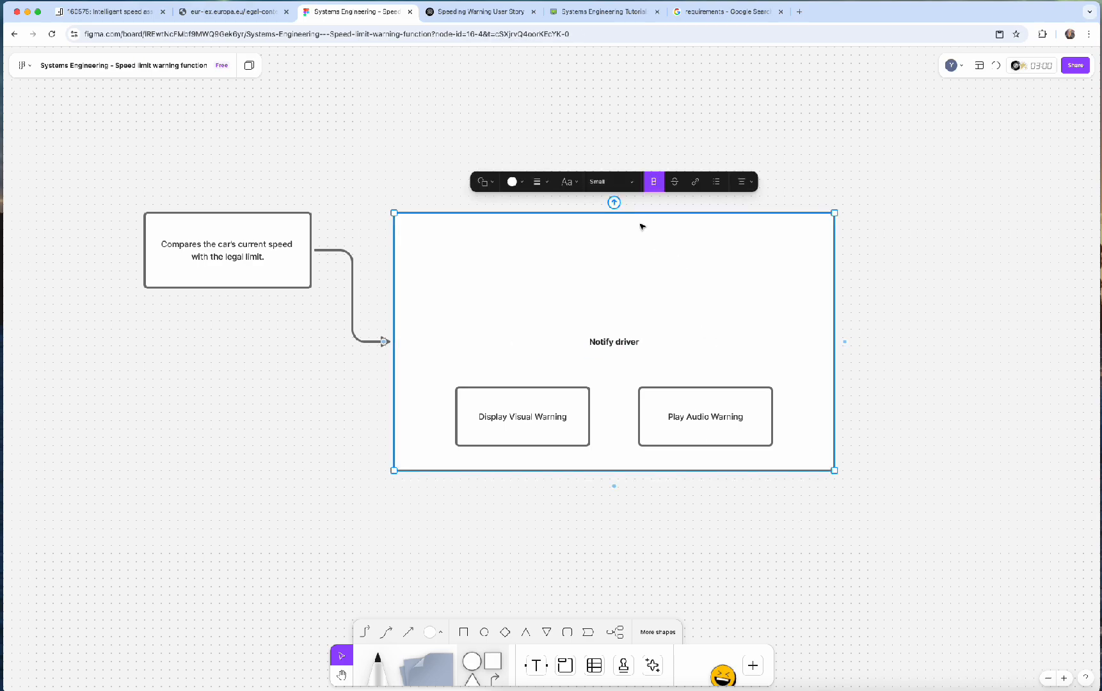
Step: Turn the "Notify driver" title into a separate text object and place it above the "Display Visual Warning" box
triple_click(617, 344)
key("ctrl+c")
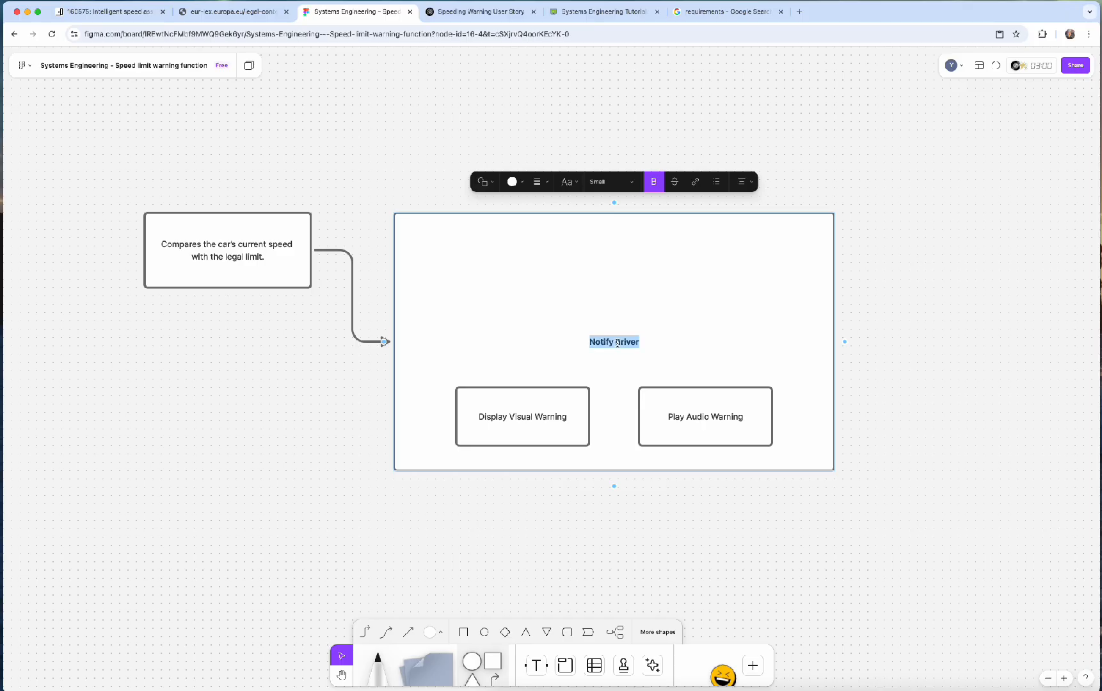
key("BackSpace")
left_click(647, 524)
left_click(536, 665)
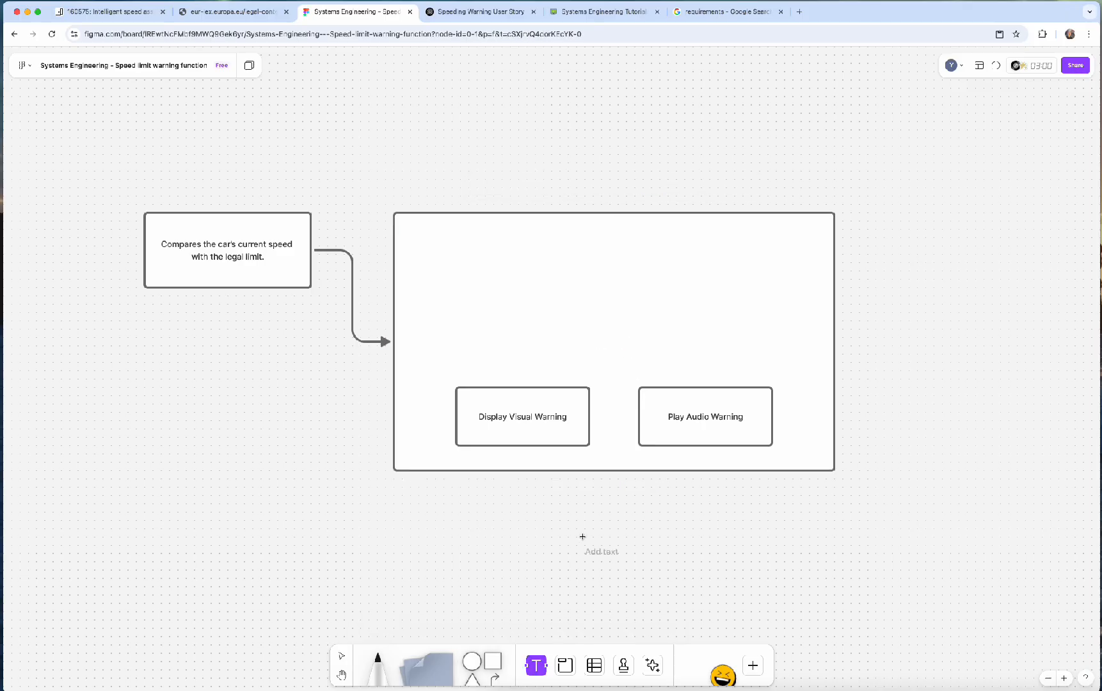
left_click(584, 524)
key("ctrl+v")
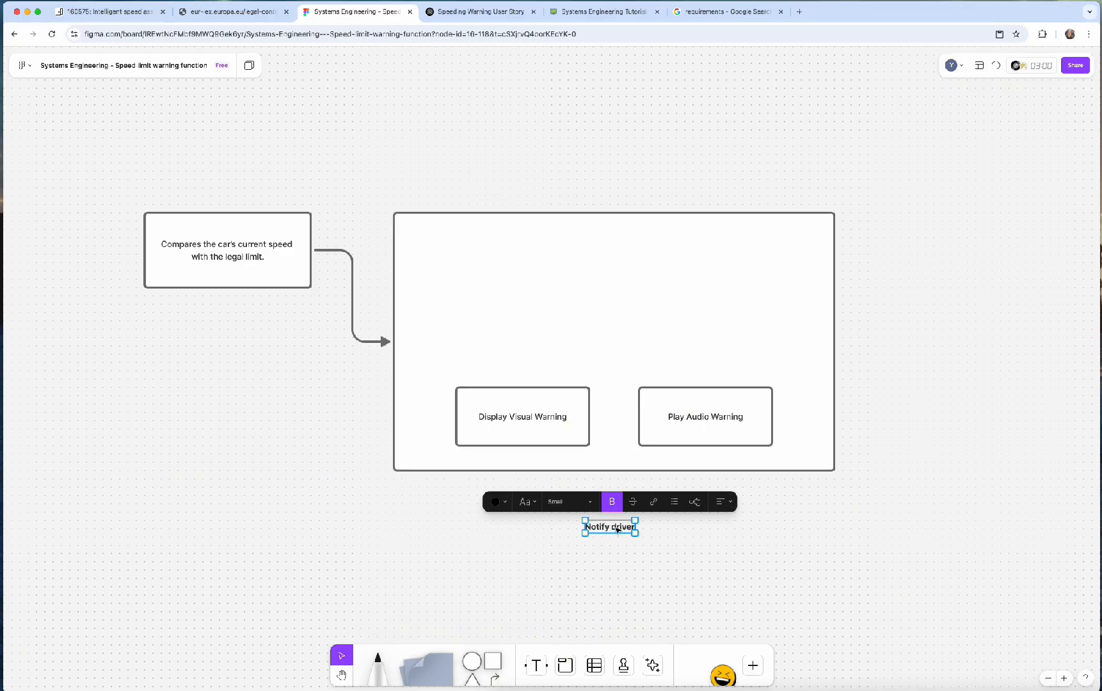
left_click_drag(617, 529, 488, 361)
Step: Resize the outer box by bringing its top and left edges in towards the title and extending its bottom edge down
left_click(543, 238)
left_click_drag(556, 213, 556, 341)
left_click_drag(394, 380, 435, 380)
left_click_drag(573, 471, 586, 536)
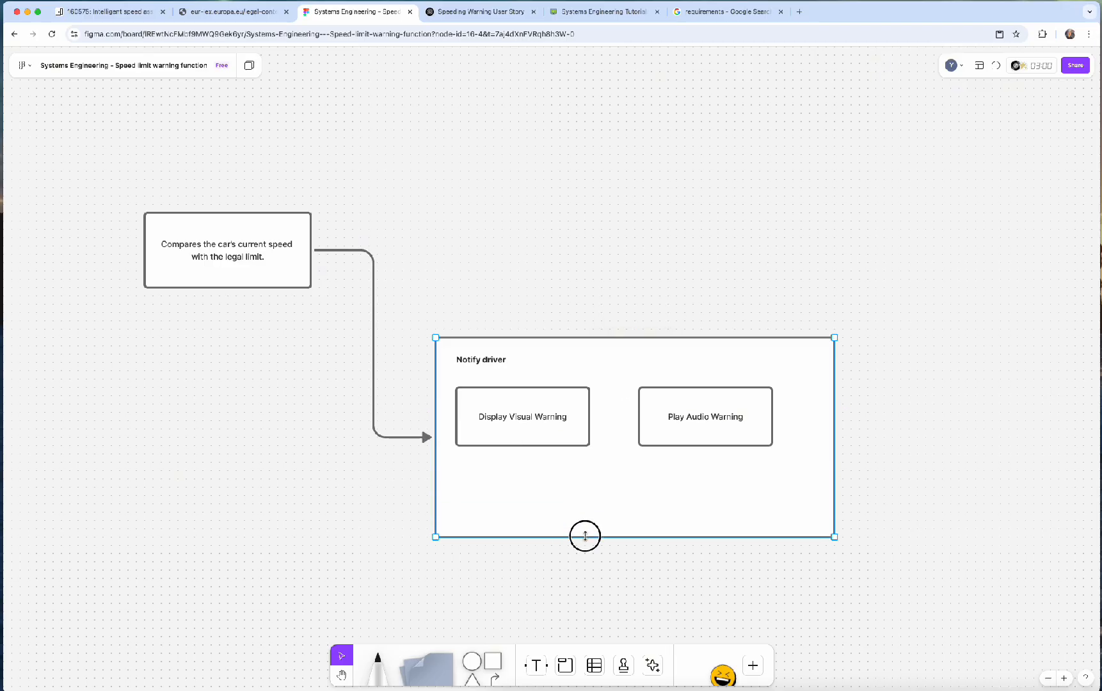
Step: Stack the "Play Audio Warning" box under "Display Visual Warning" and narrow the outer box to fit around both
left_click_drag(686, 409, 536, 486)
left_click(1022, 445)
left_click(704, 421)
left_click(761, 480)
left_click_drag(843, 447, 616, 449)
left_click_drag(683, 299, 407, 592)
left_click(683, 477)
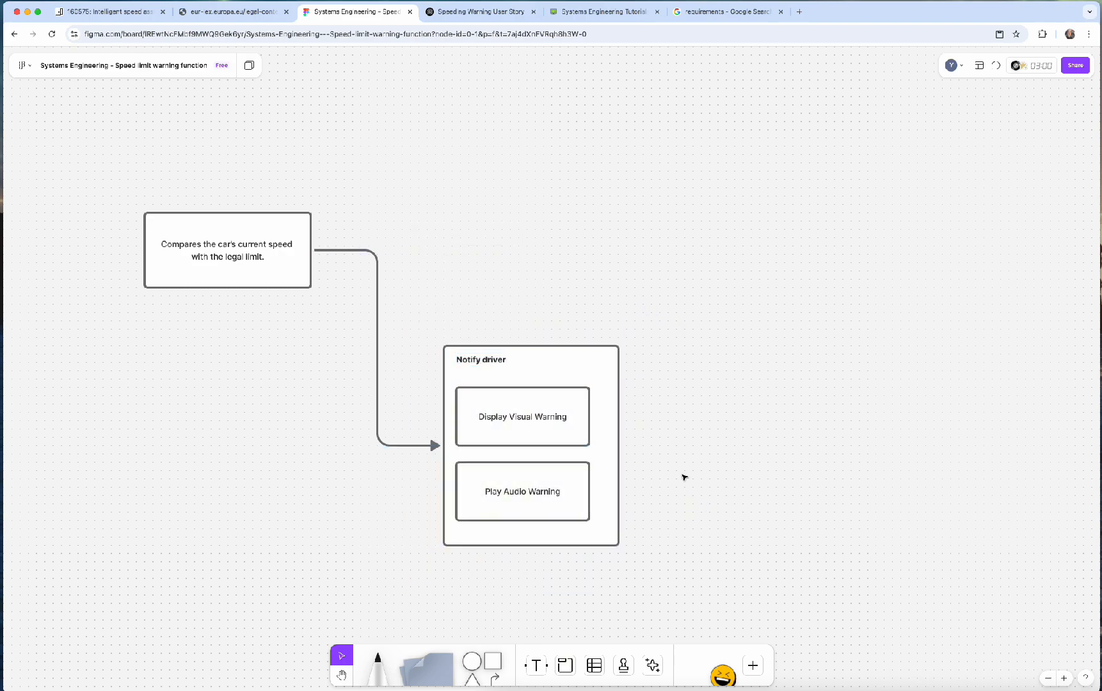
Step: Group the outer box with its title and inner boxes, and move the group up beside the speed comparison box
left_click_drag(644, 314, 492, 566)
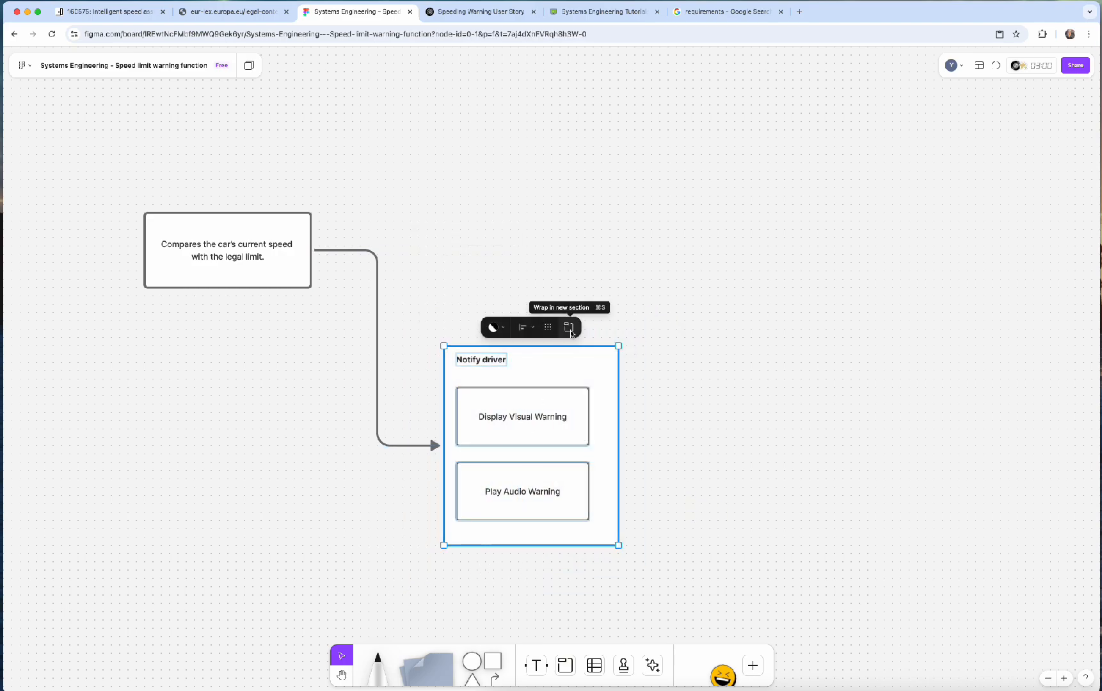
right_click(599, 377)
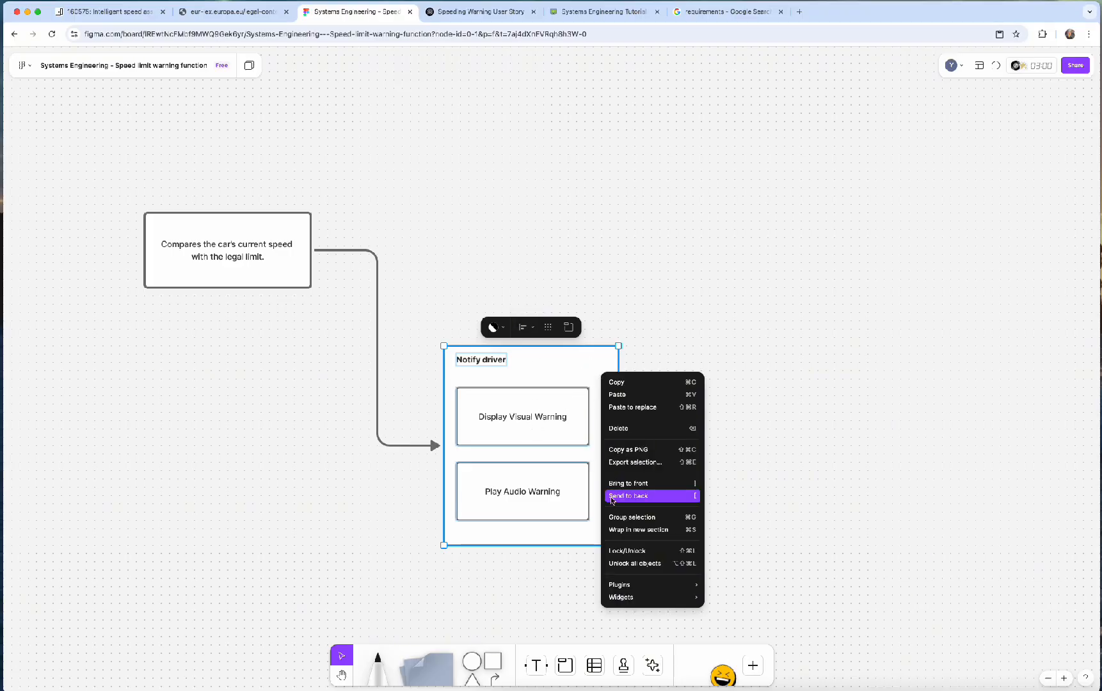
left_click(627, 518)
left_click(650, 392)
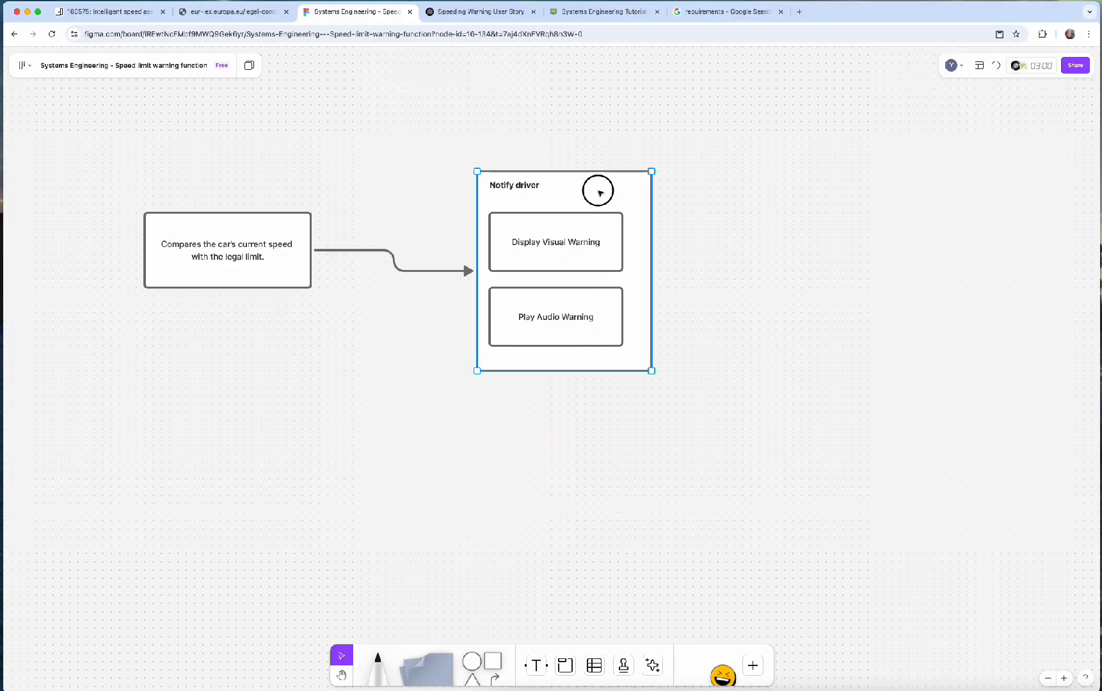
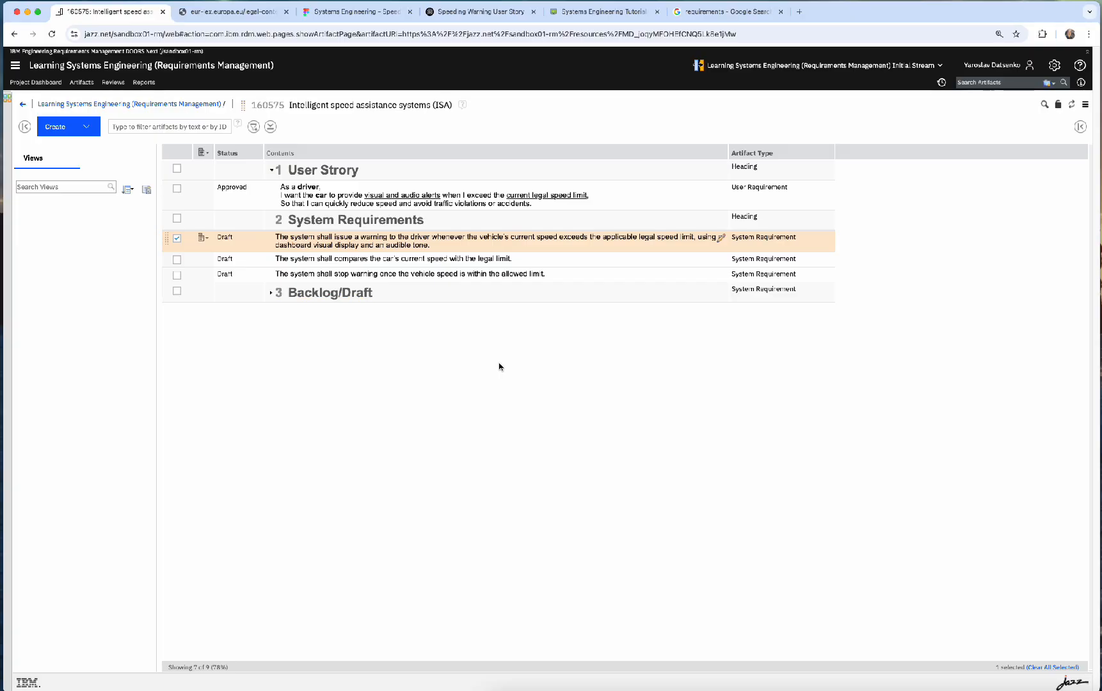
Step: In DOORS Next, insert a new system requirement directly below the one about issuing a warning to the driver
left_click(550, 261)
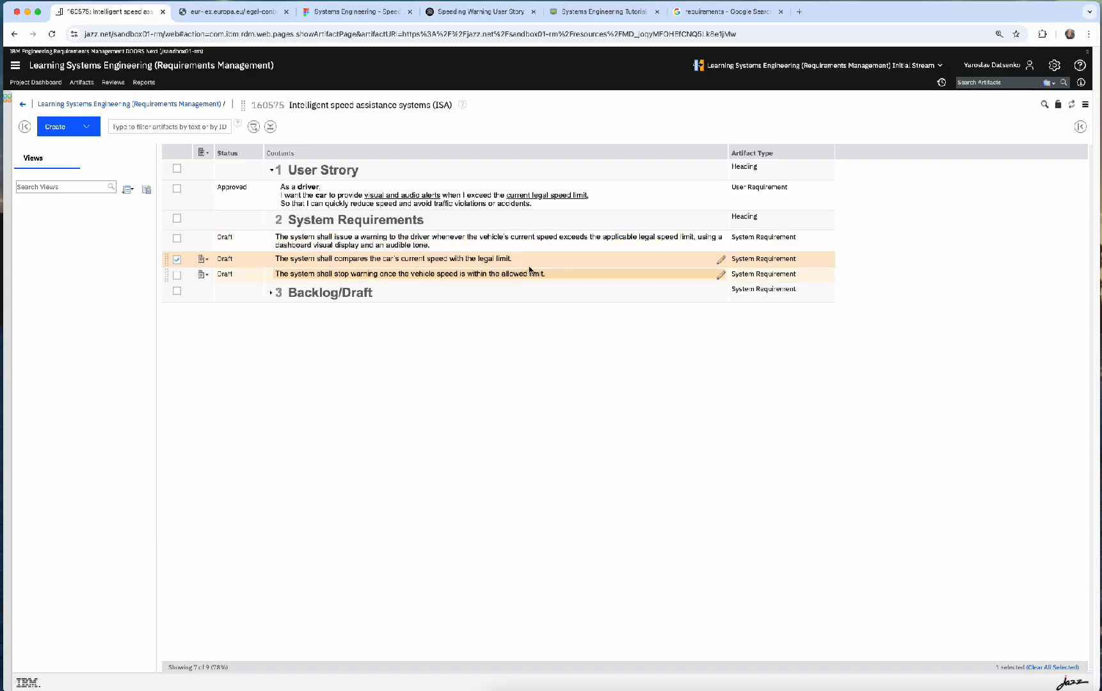
left_click(537, 247)
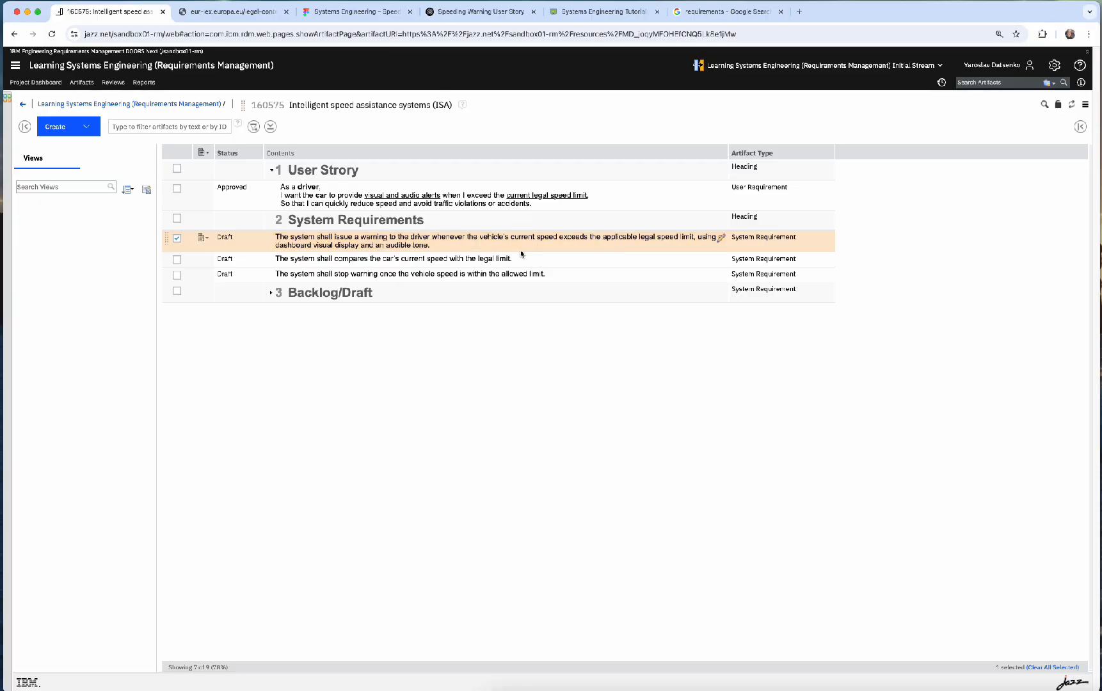
left_click(521, 249)
key("ctrl+Return")
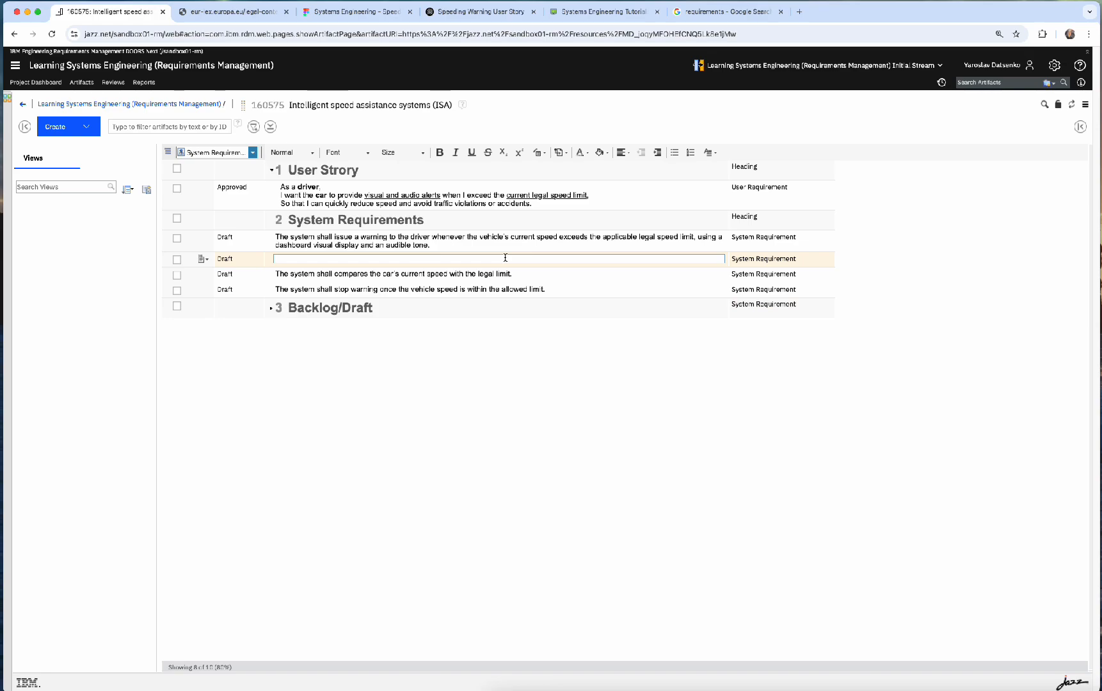
Step: Begin the new requirement's text with "if the currentSpeed >"
type("If the Curr")
key("BackSpace")
key("BackSpace")
key("BackSpace")
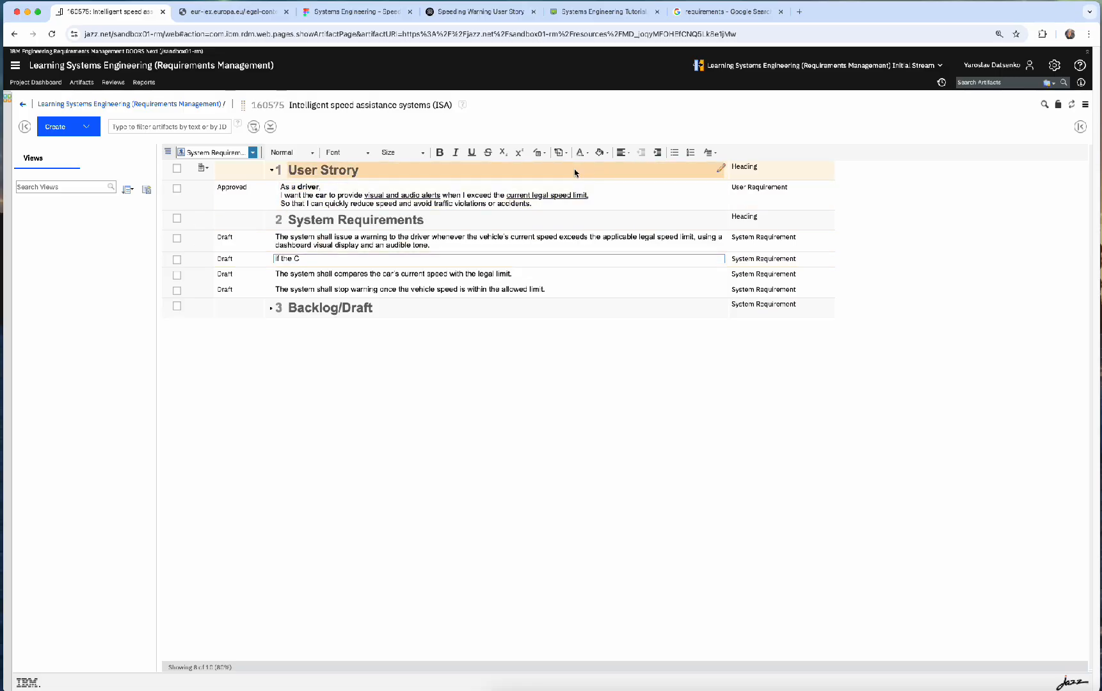
left_click(539, 157)
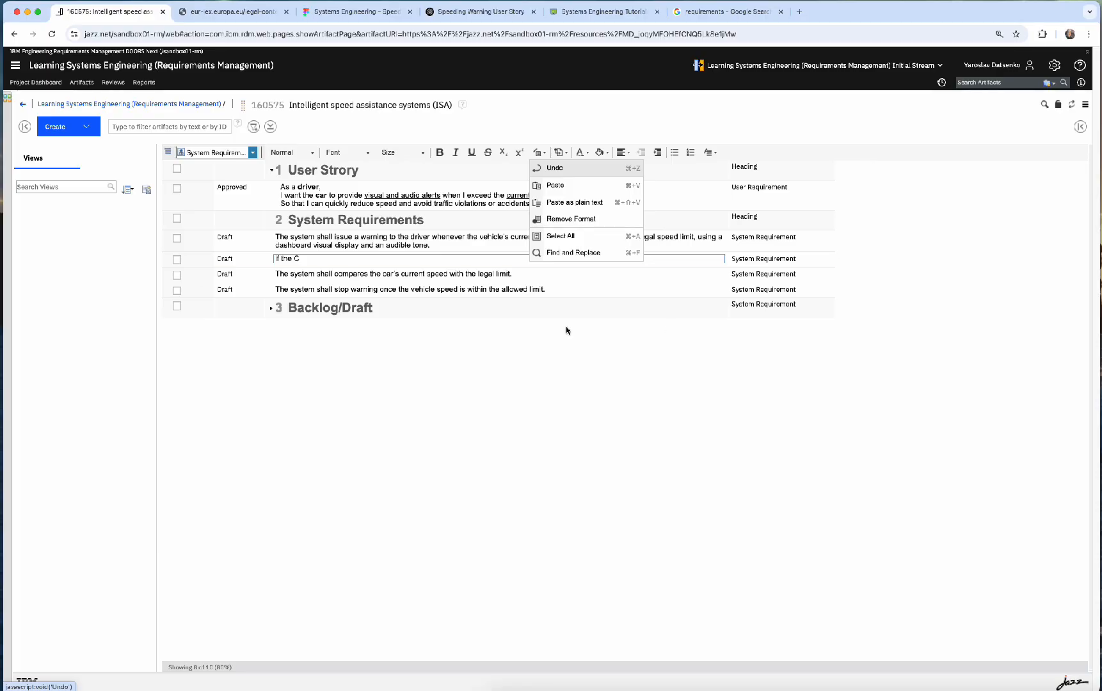
left_click(311, 259)
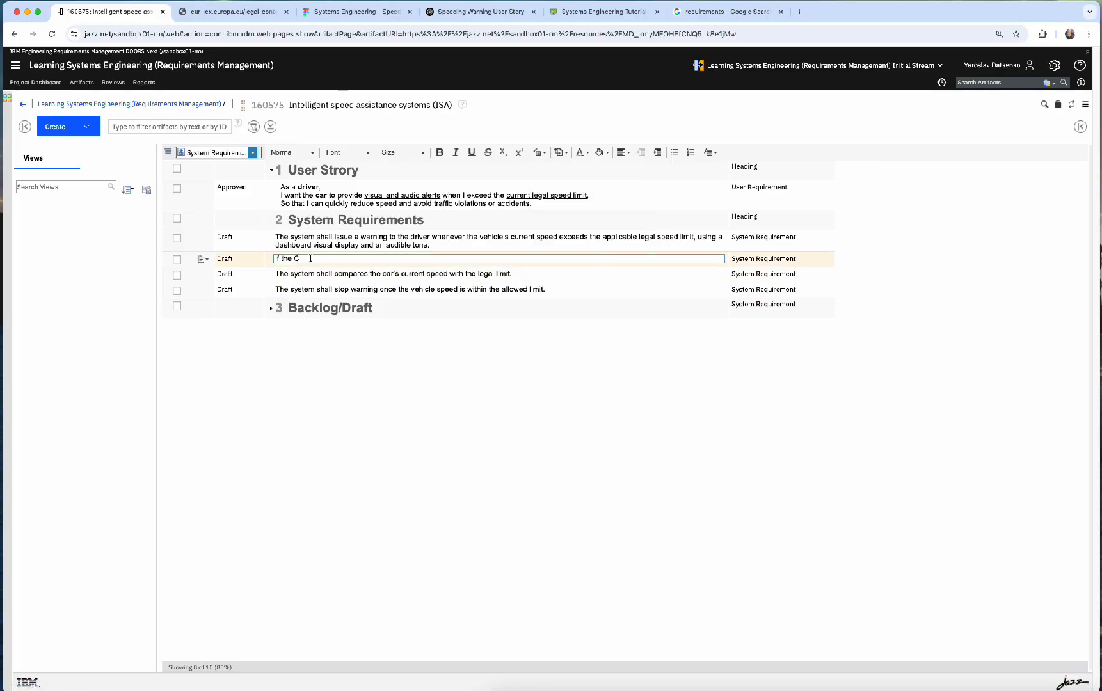
key("BackSpace")
type("current")
type("Speed")
type(" is")
type(" >")
key("Left")
key("Left")
key("BackSpace")
key("BackSpace")
key("BackSpace")
Step: Complete the new requirement's condition with "legalSpeed by 3km/h, system shall notify driver" and finish editing
type("leg")
type("al sp")
type("Speed")
type(" by")
type("km")
type("/h")
type("stem")
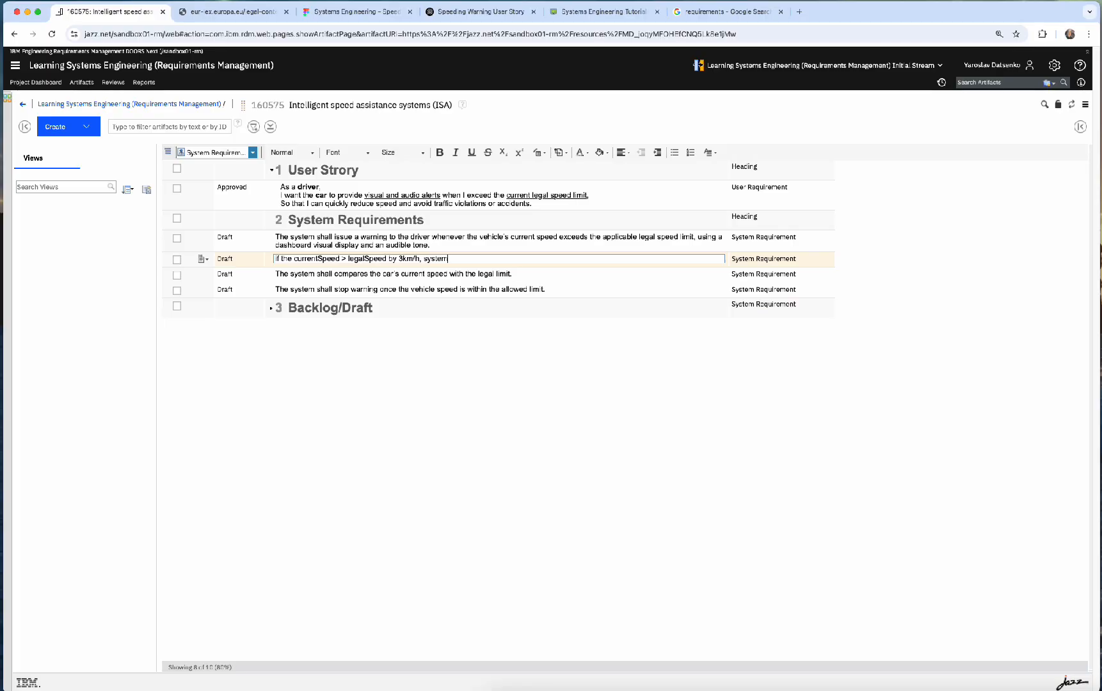
type(" shall")
type("notify d")
type("river")
left_click(364, 410)
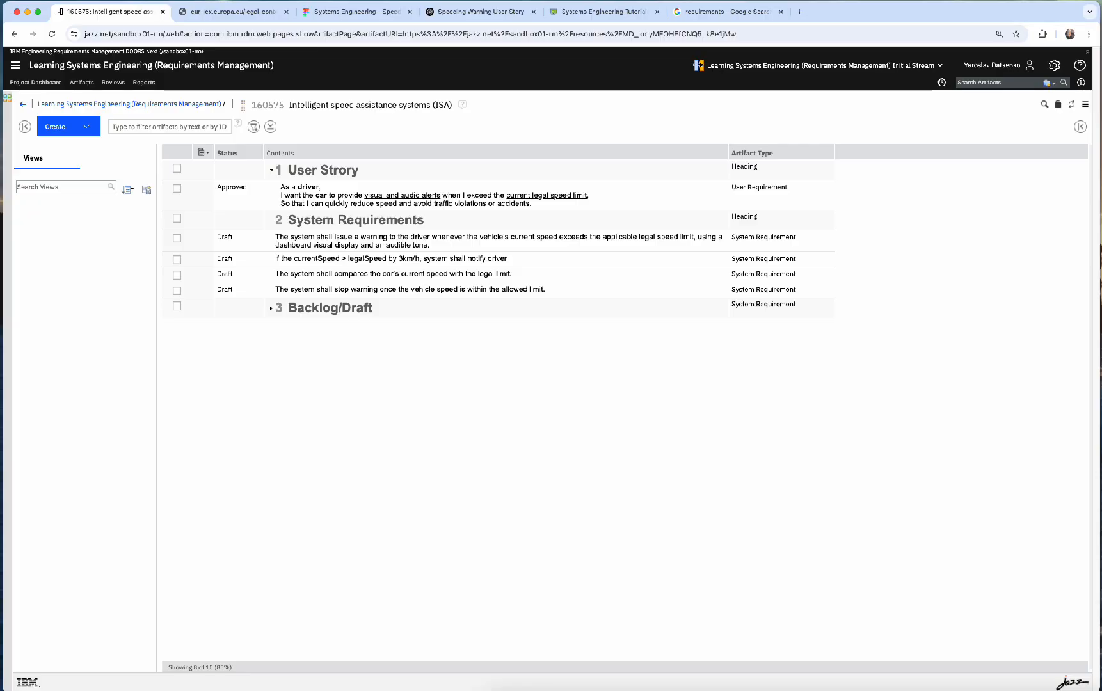
Step: Set the speed threshold in the currentSpeed requirement to 1 km/h
left_click(402, 258)
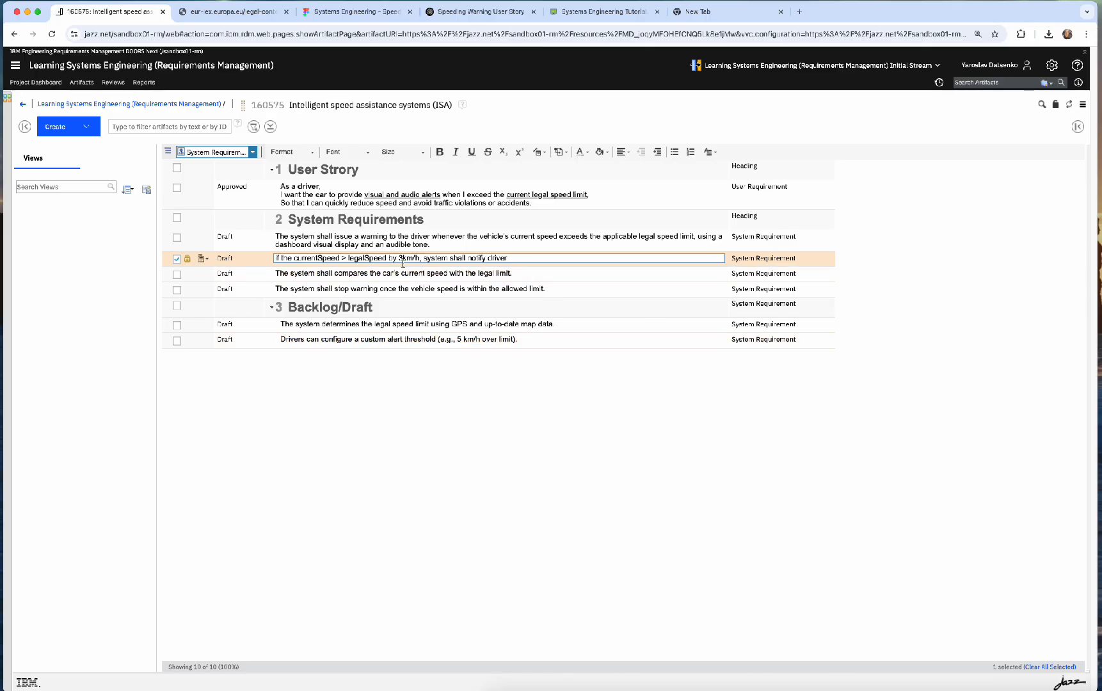
left_click(403, 262)
type("1")
key("Delete")
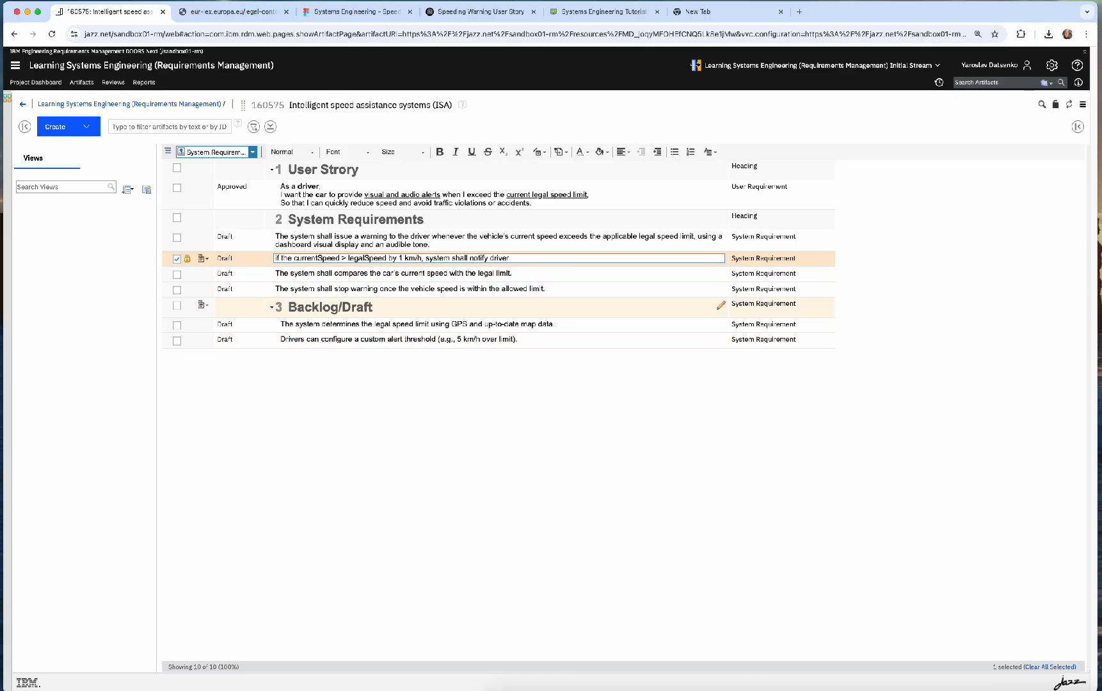
Step: Add the duration "for 2s" after the speed threshold and remove the spaces before both units
key("Right")
key("Right")
key("Right")
key("Right")
type("for")
type("2 s")
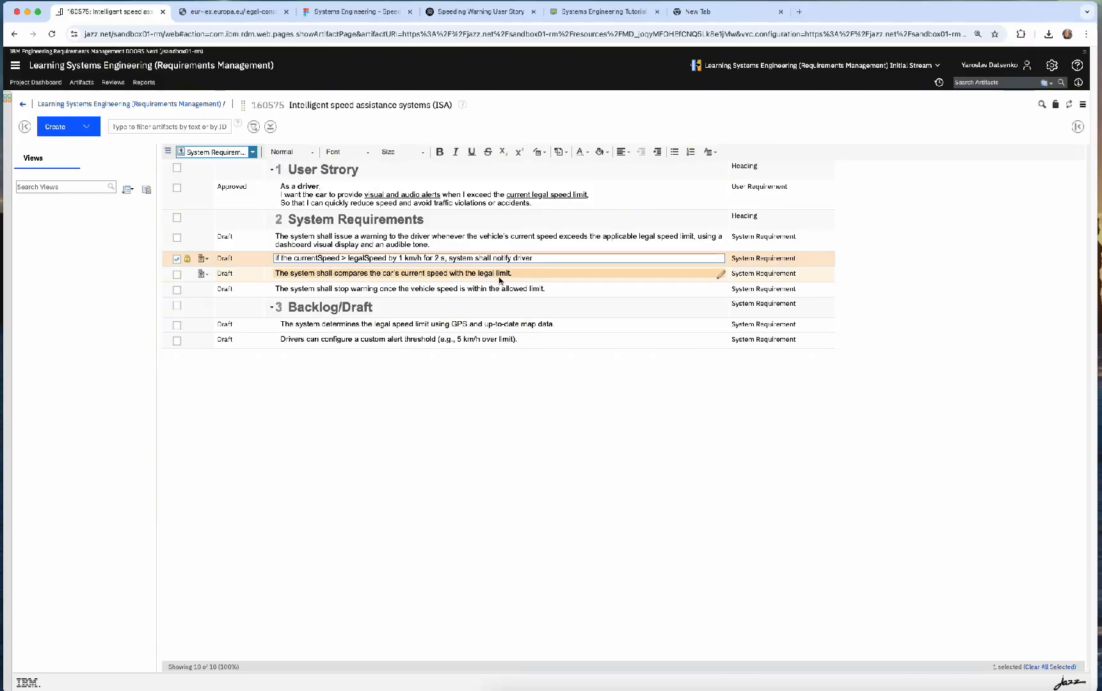
key("BackSpace")
key("BackSpace")
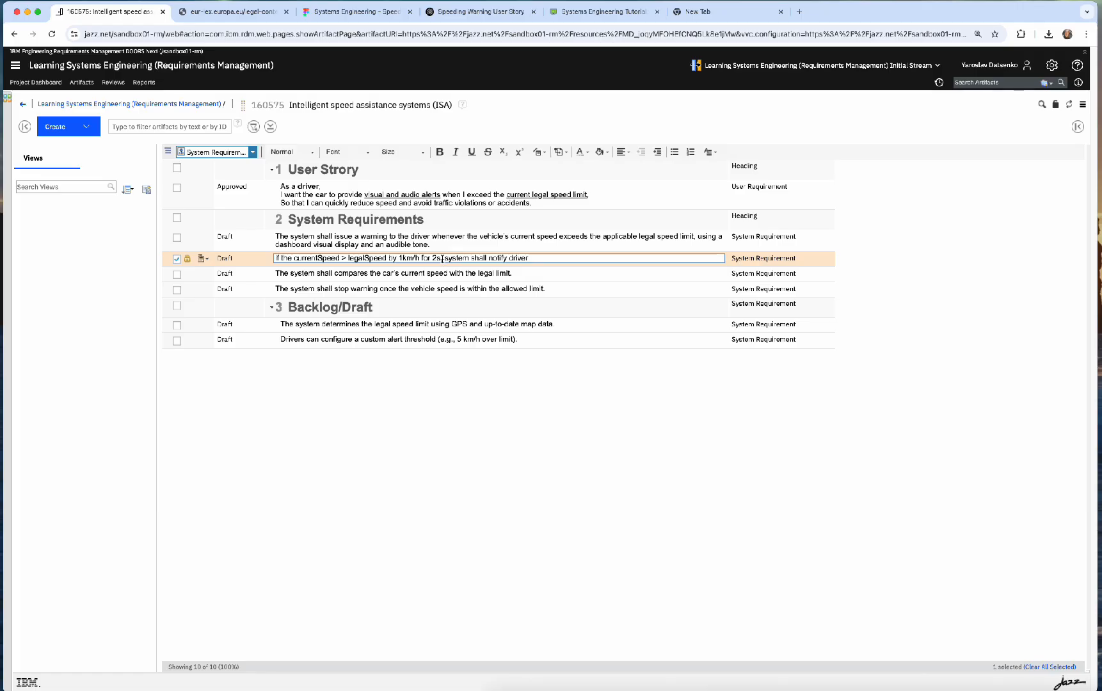
left_click(608, 277)
left_click(604, 292)
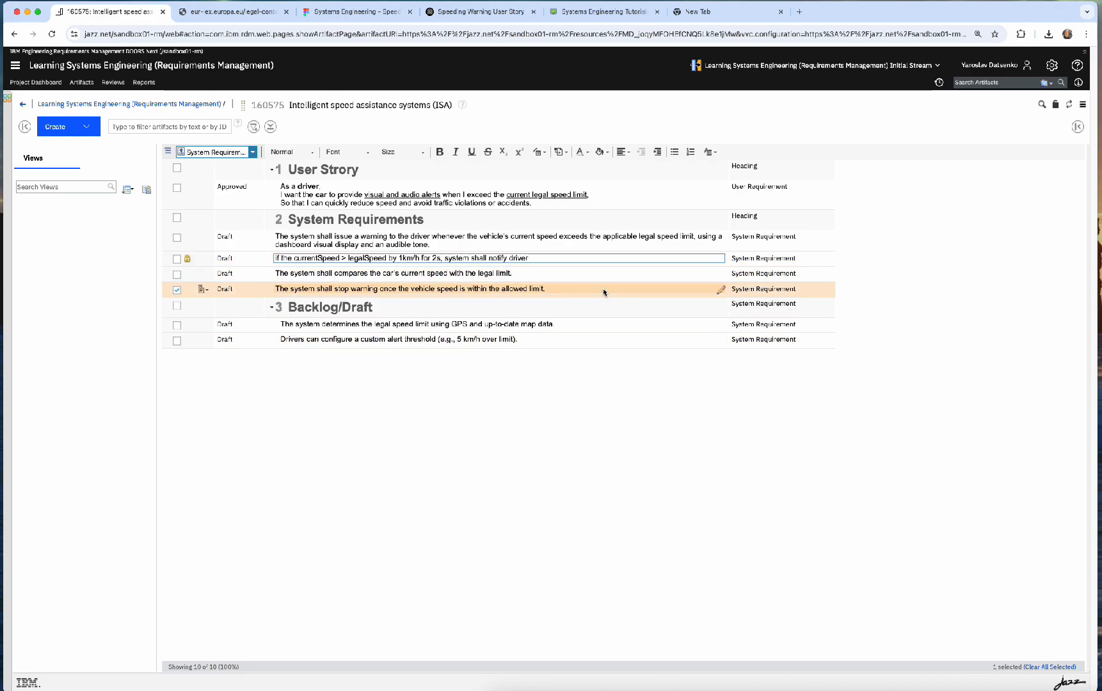
left_click(601, 276)
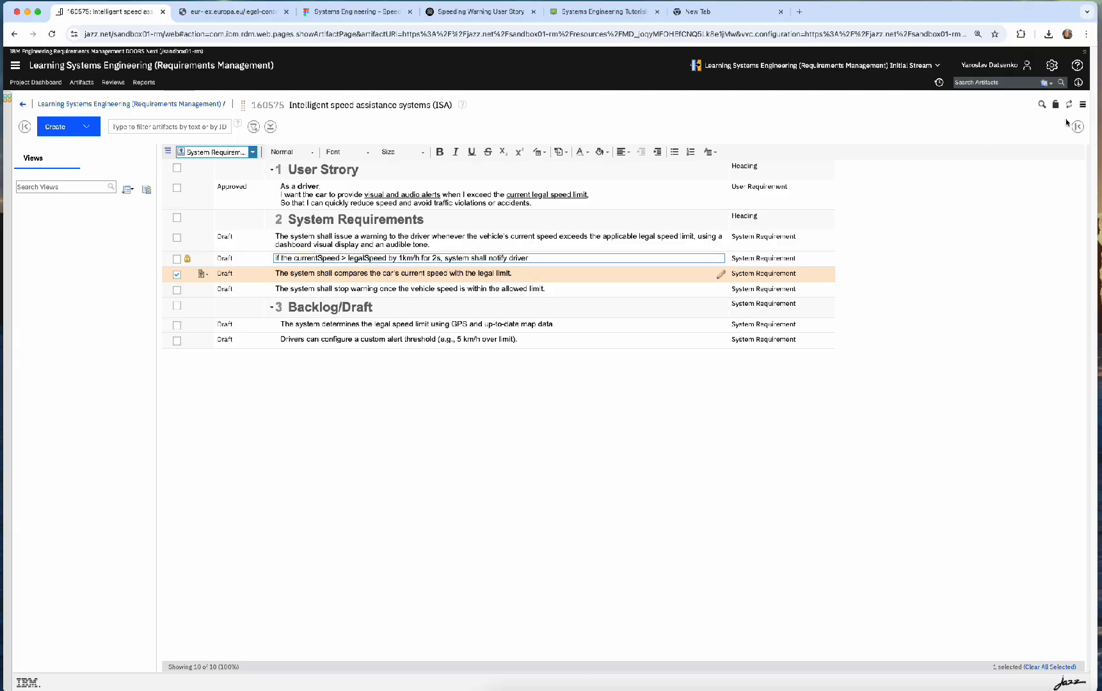
left_click(622, 239)
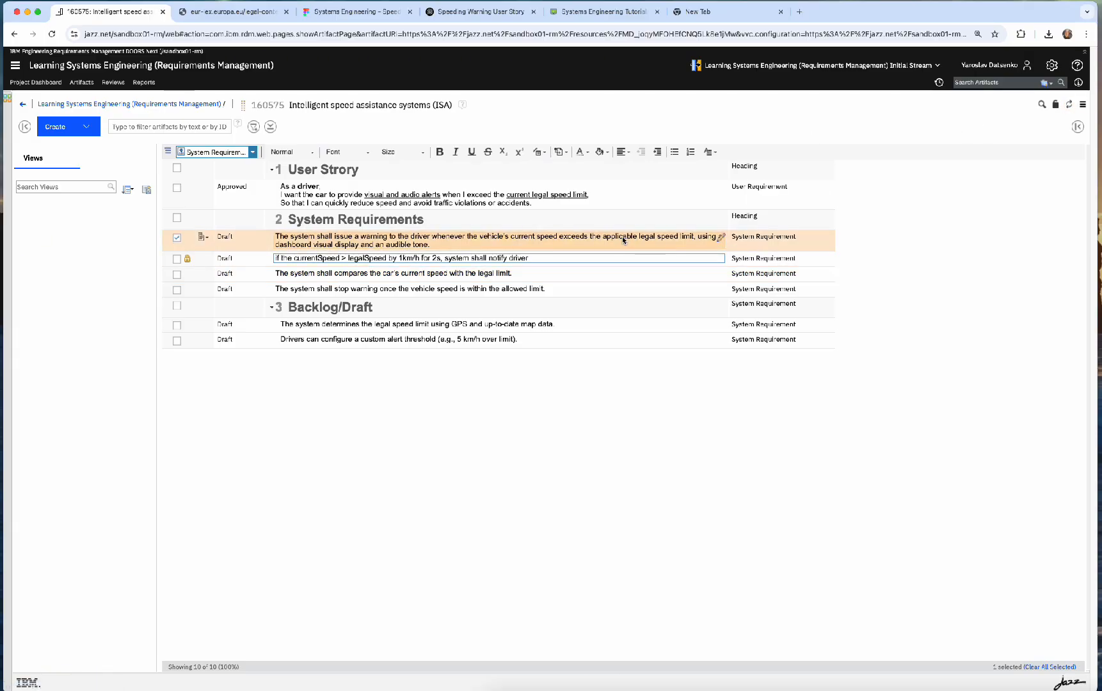
Step: Refresh the module and move the requirement comparing current speed with the legal limit above the currentSpeed requirement
left_click(176, 258)
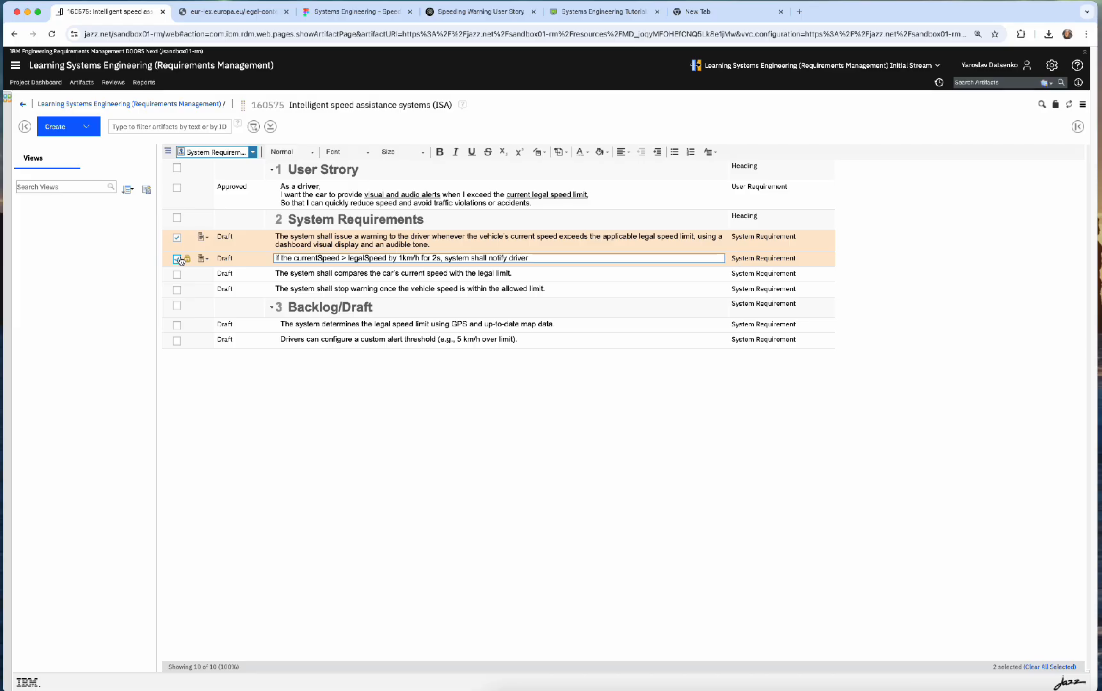
left_click(177, 259)
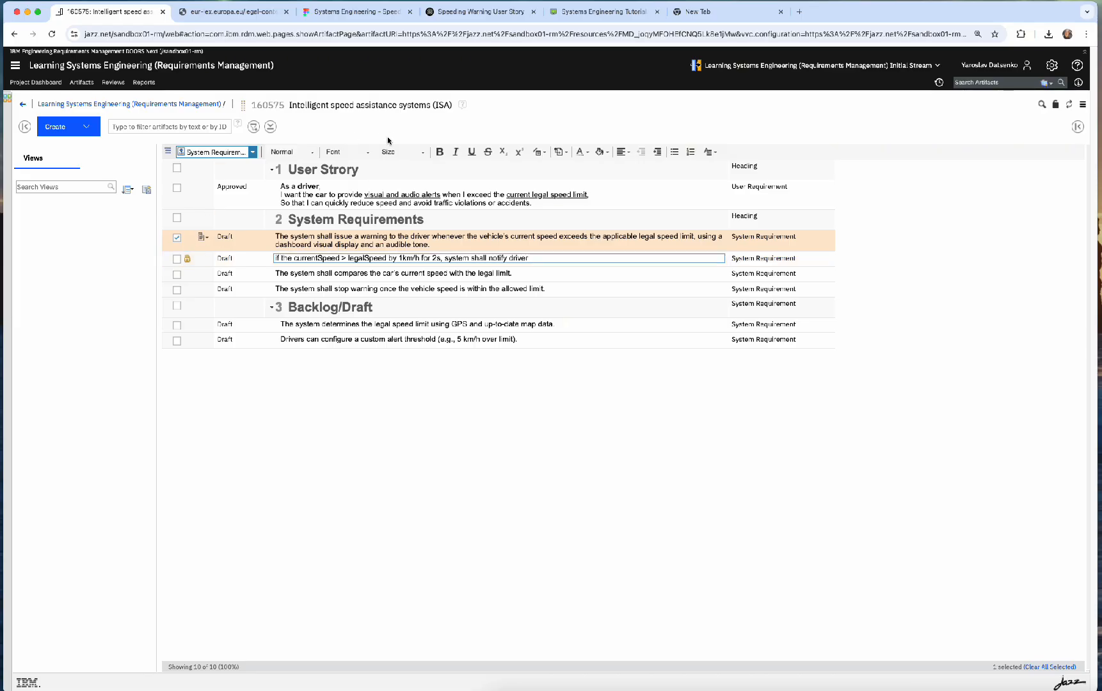
left_click(1070, 105)
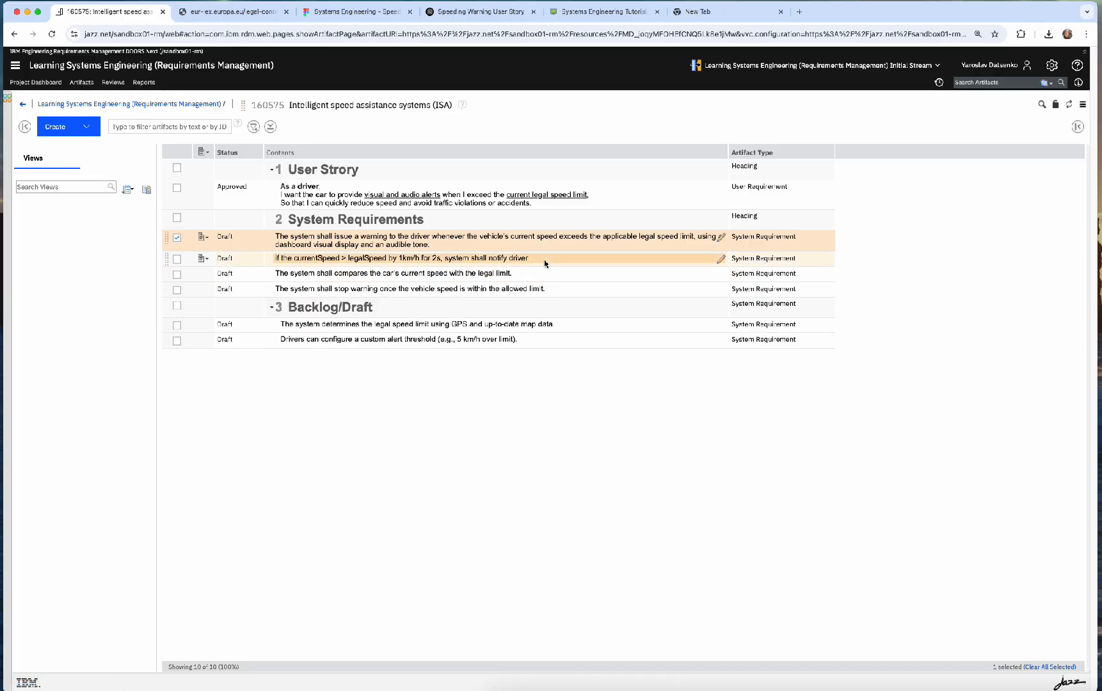
left_click(544, 274)
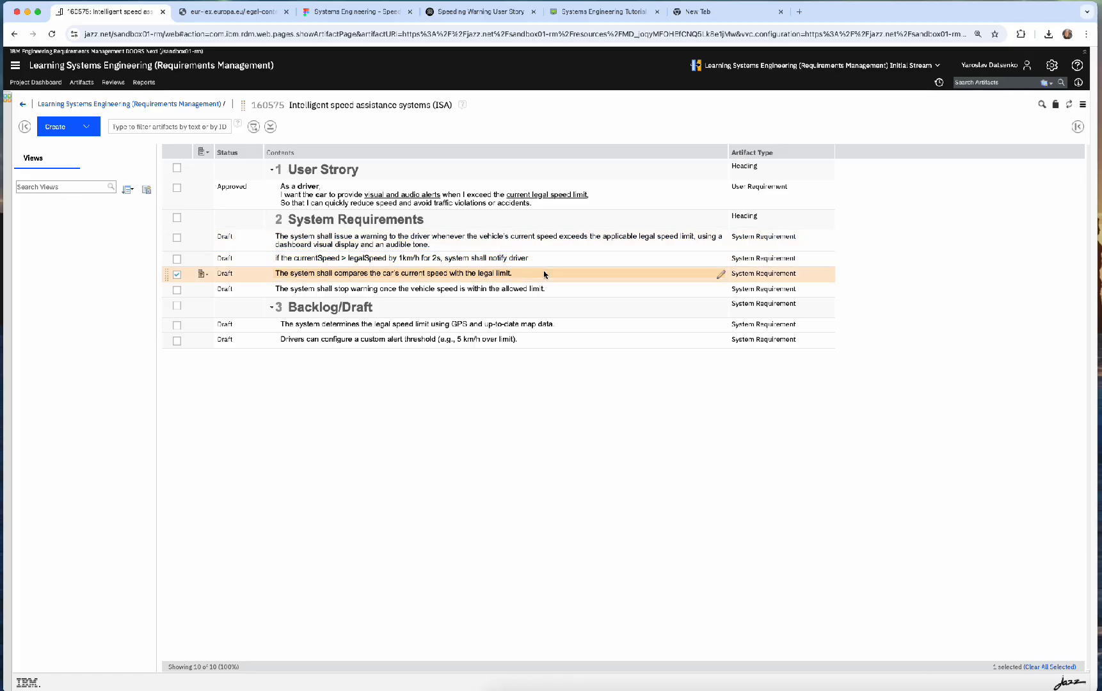
left_click(167, 272)
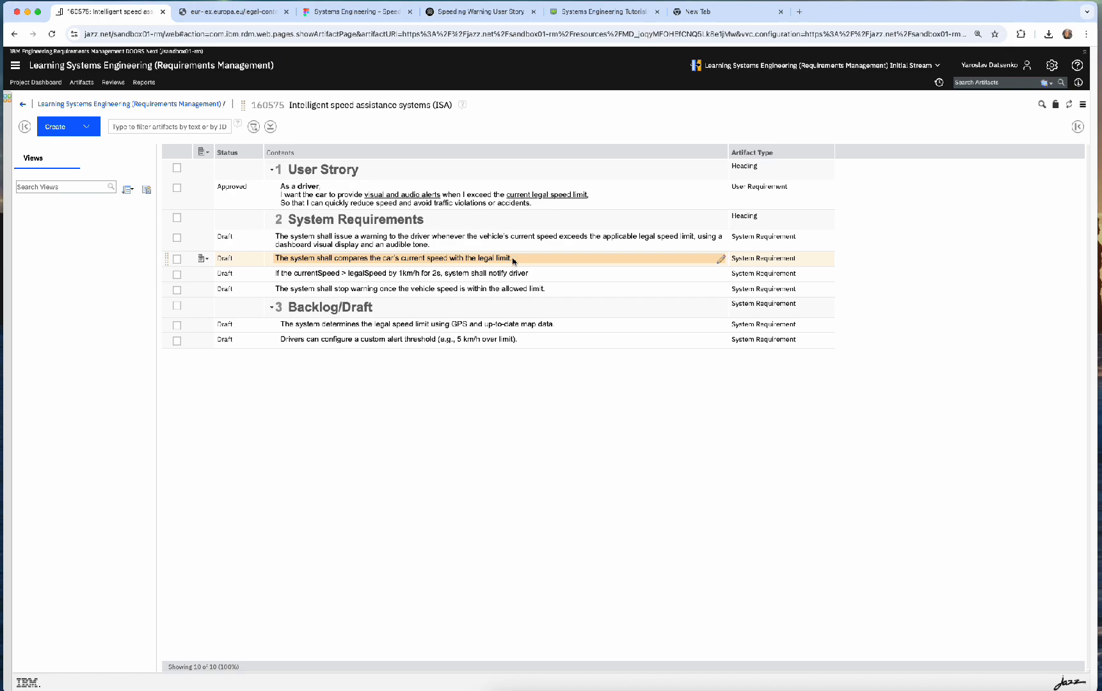
Step: Rename legalSpeed to legalSpeedLimit in the currentSpeed requirement and finish editing it
left_click(374, 274)
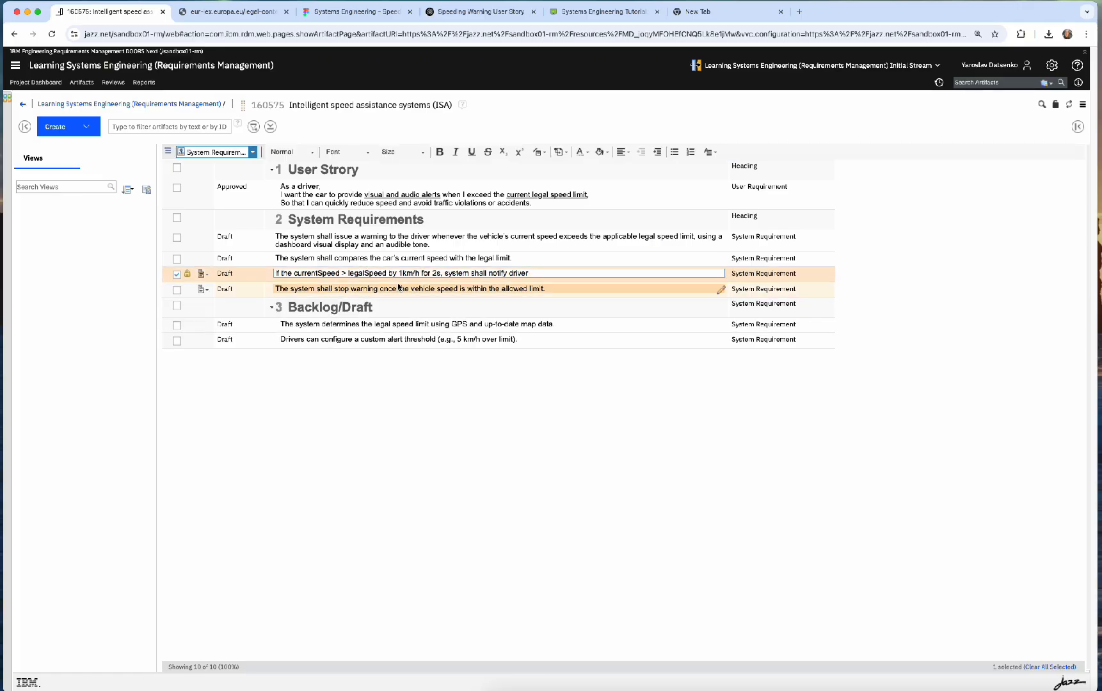
key("alt+shift+Right")
type("Limit")
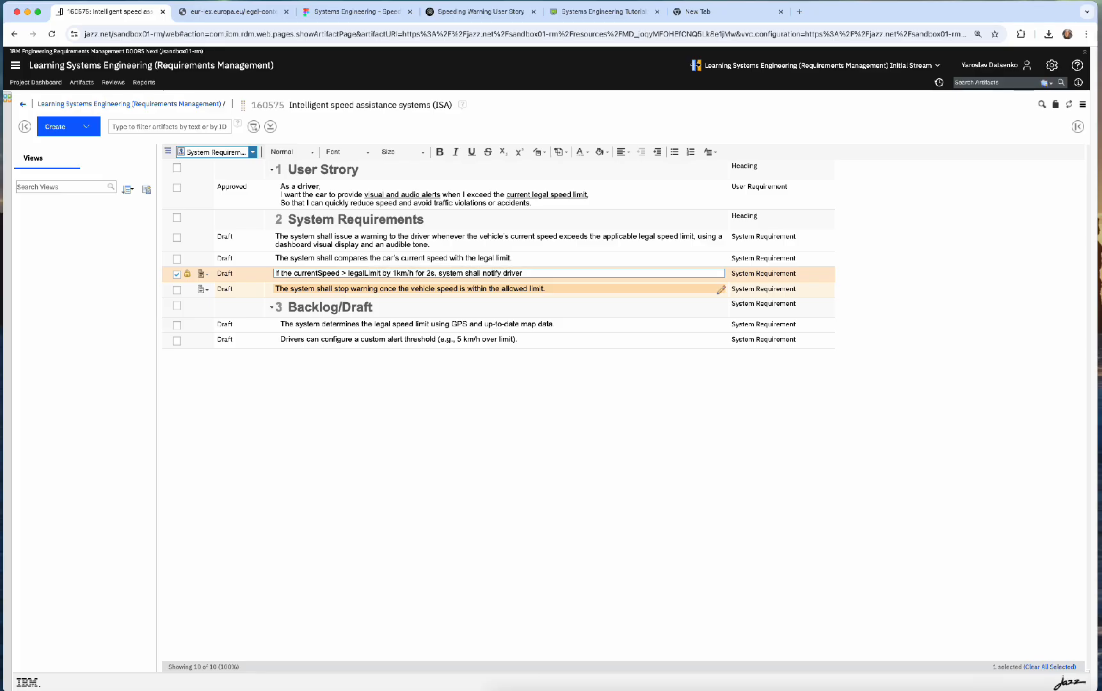
left_click(506, 291)
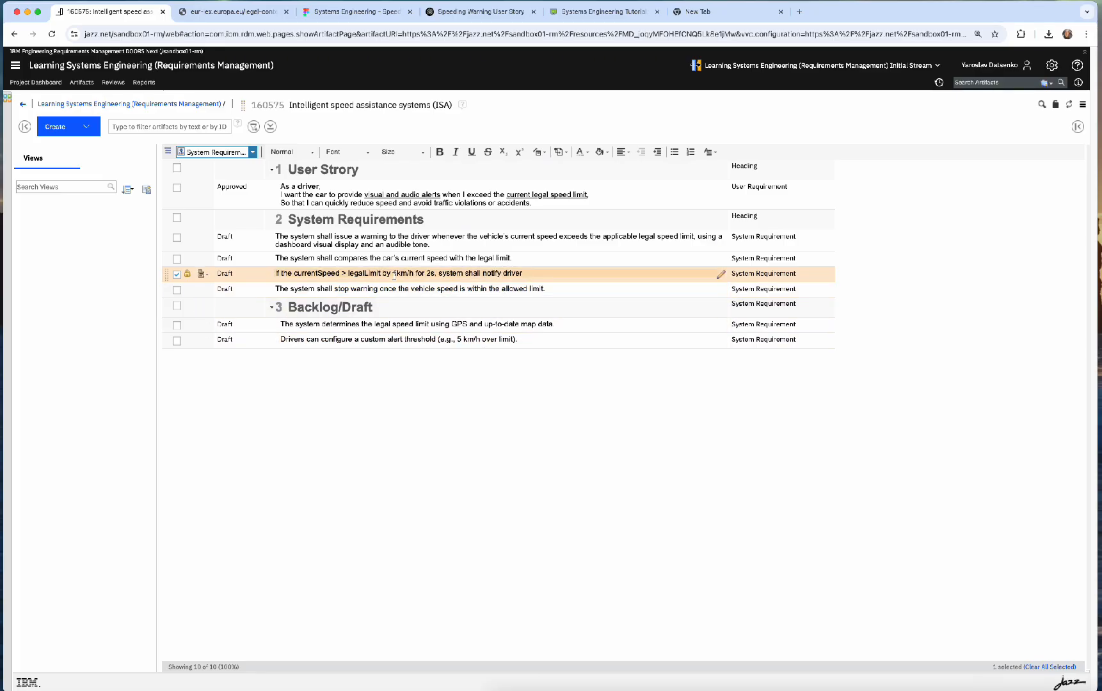
left_click(367, 275)
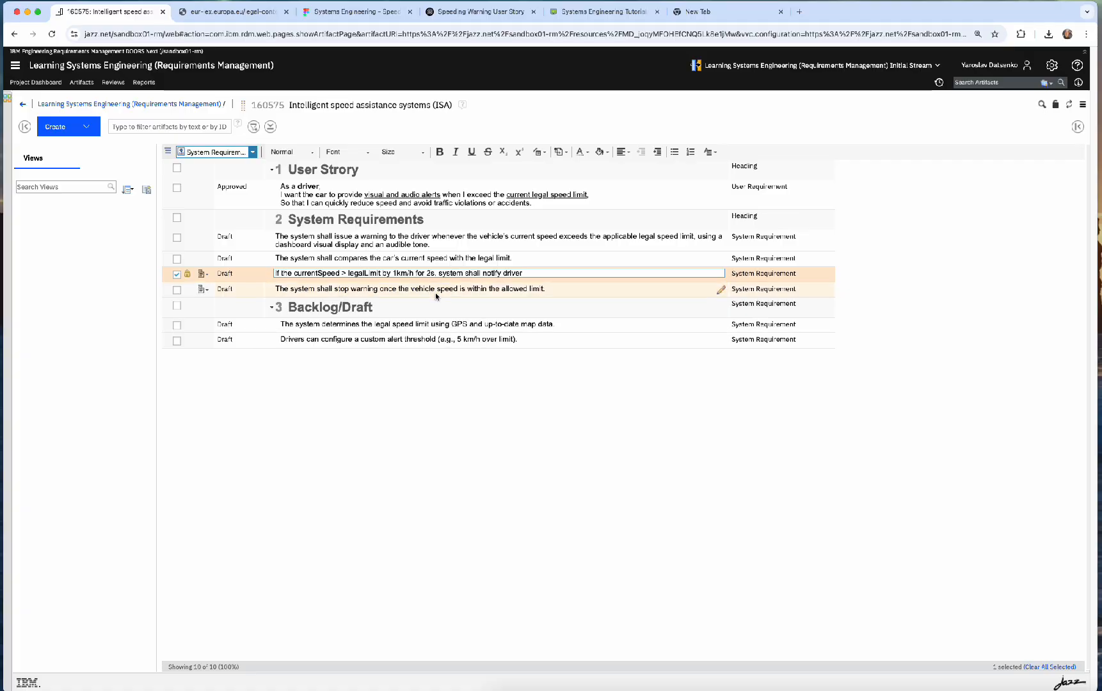
type("Speed")
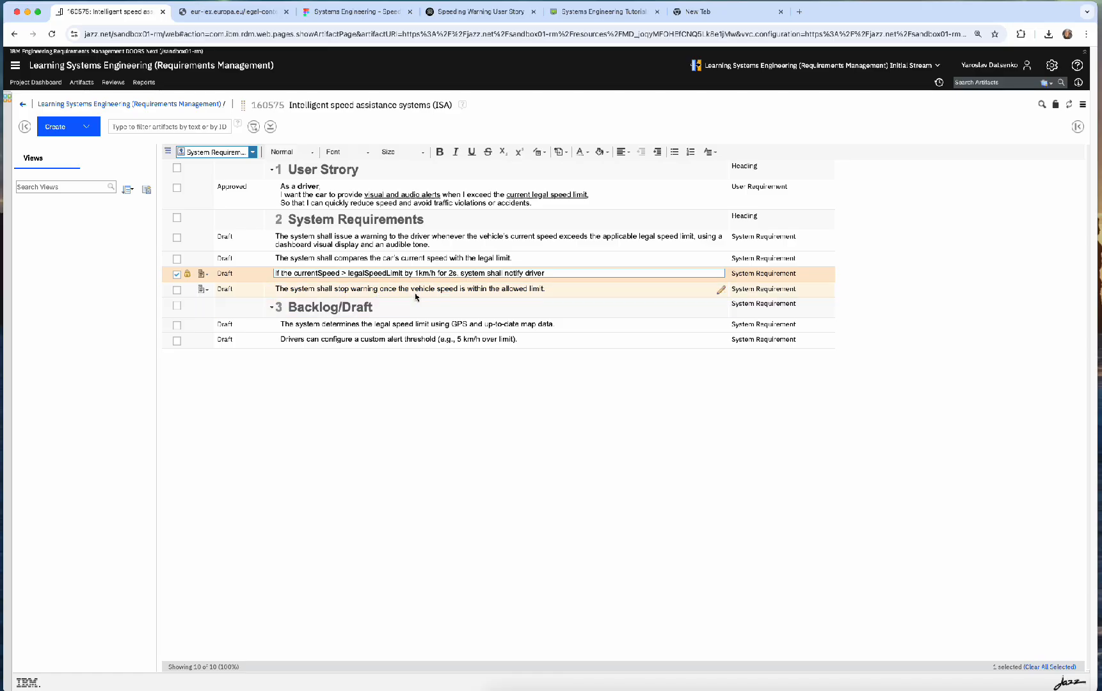
left_click(524, 258)
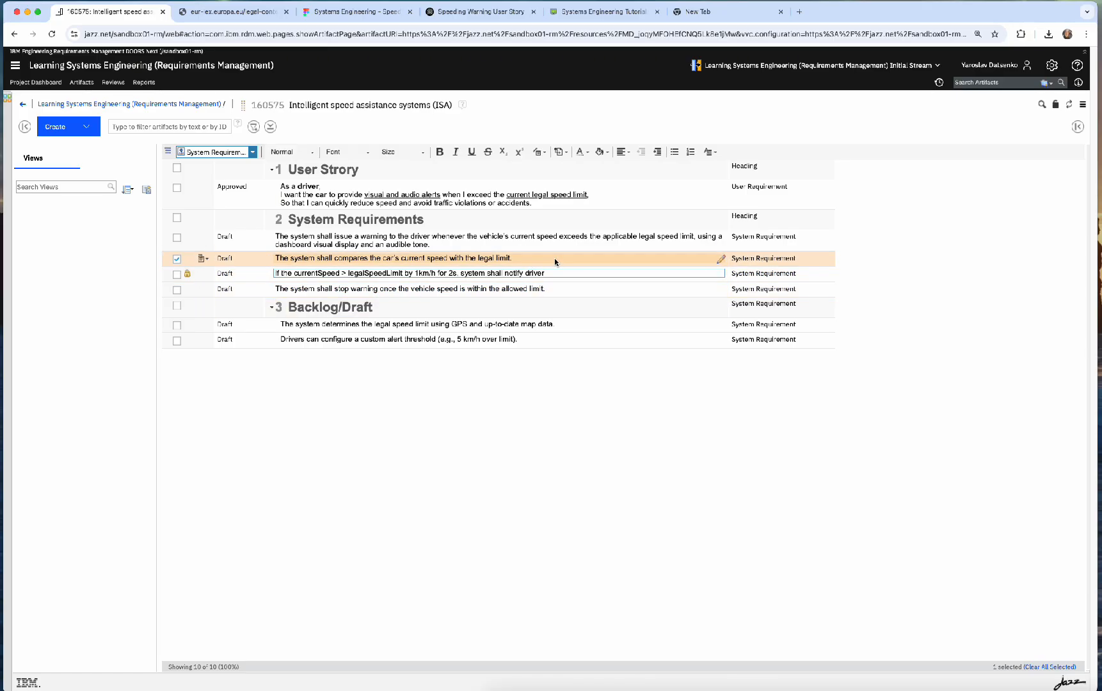
left_click(576, 289)
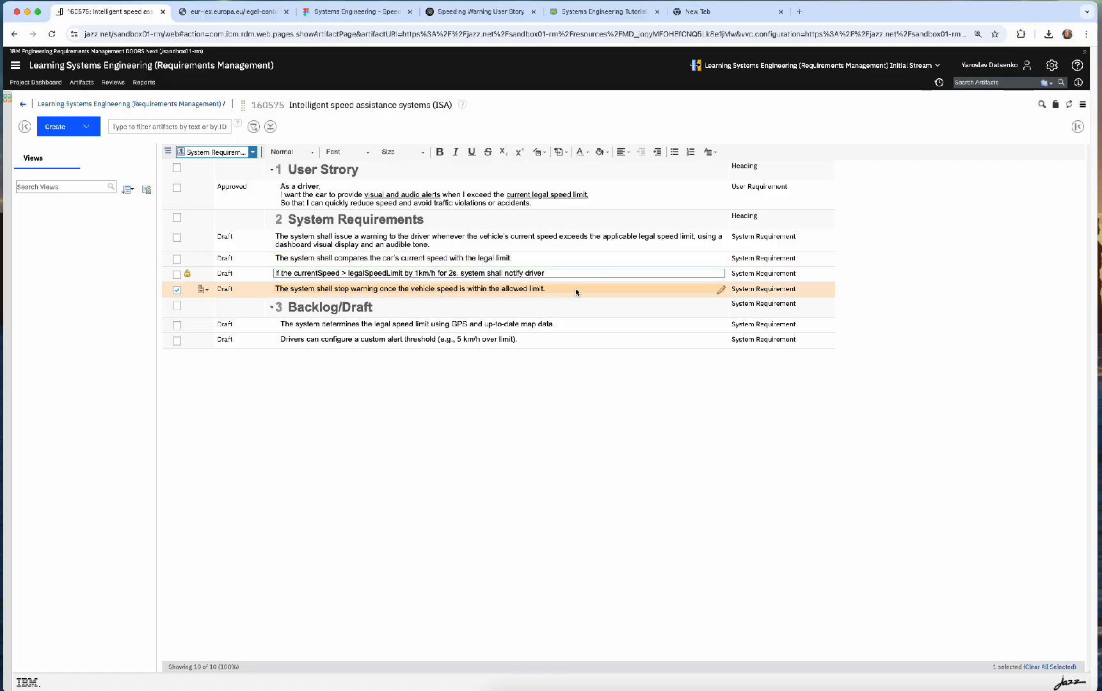
left_click(584, 259)
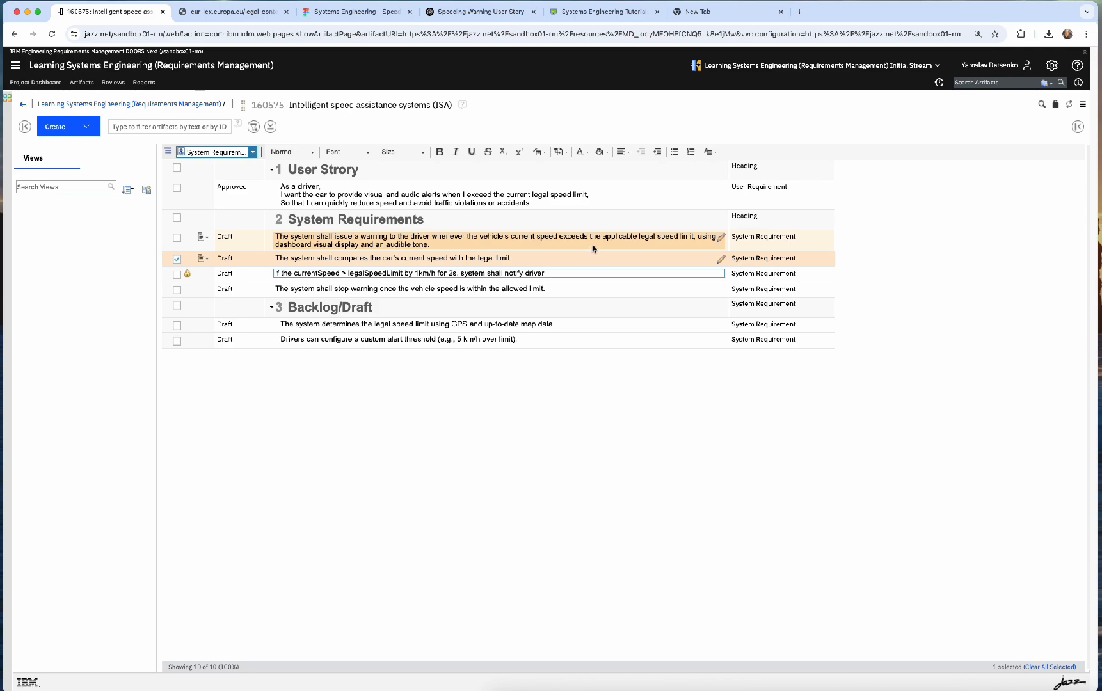
left_click(601, 241)
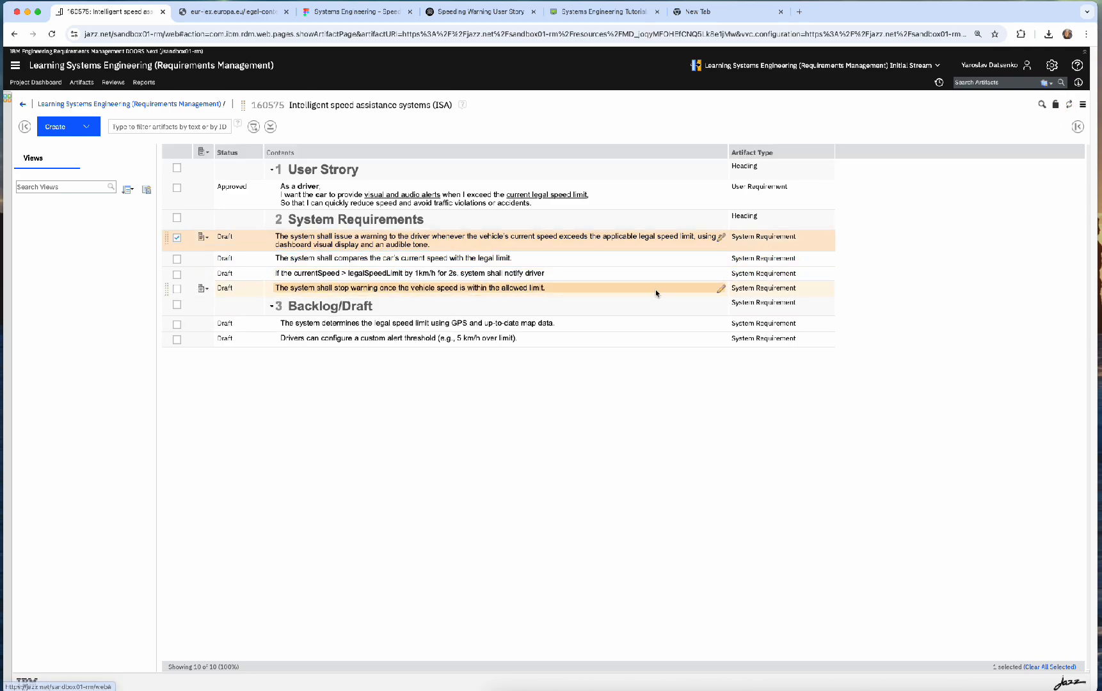
left_click(620, 260)
left_click(487, 275)
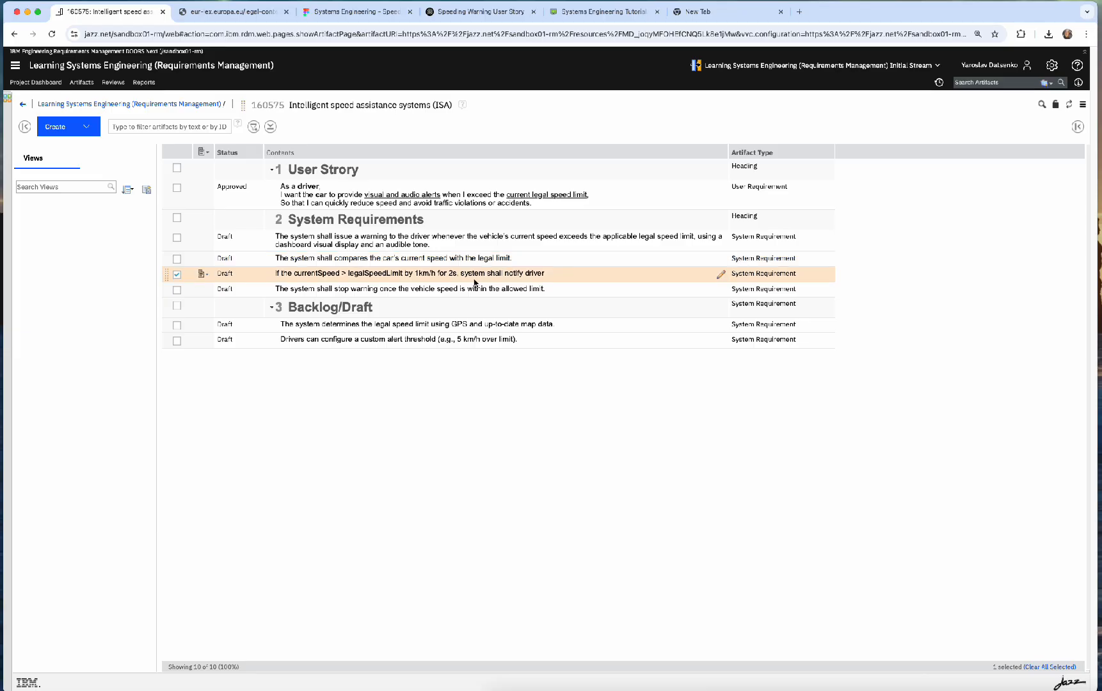
double_click(477, 278)
left_click(484, 262)
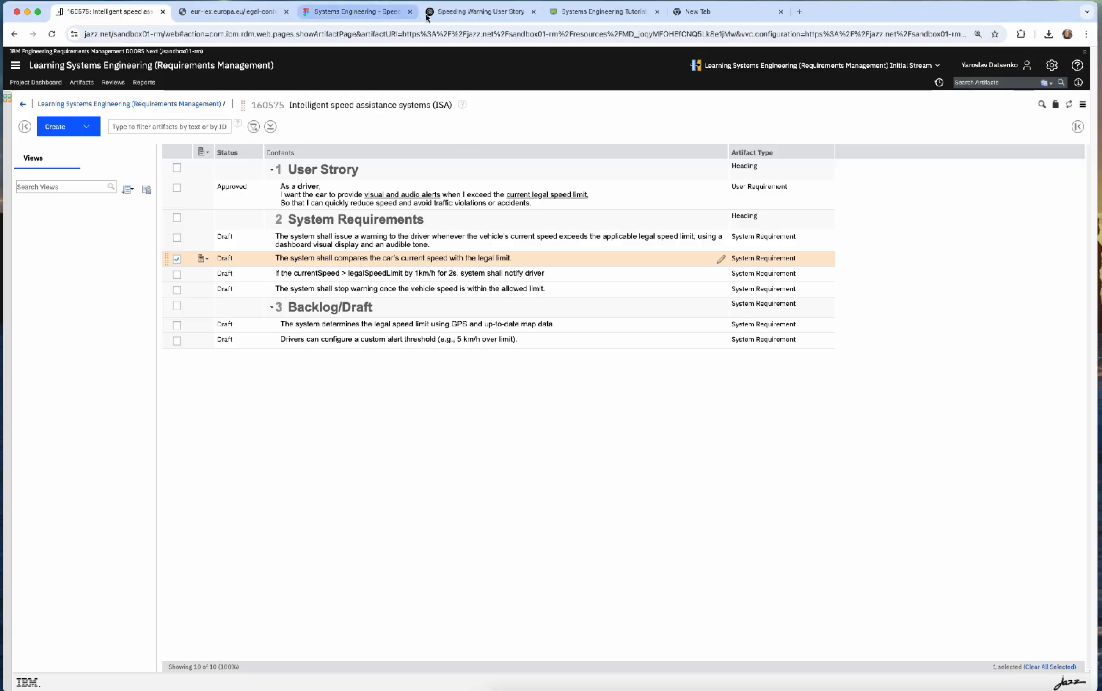
Step: Switch to the FigJam board and make "Compares the car's" and "speed" bold in the comparison box
left_click(358, 12)
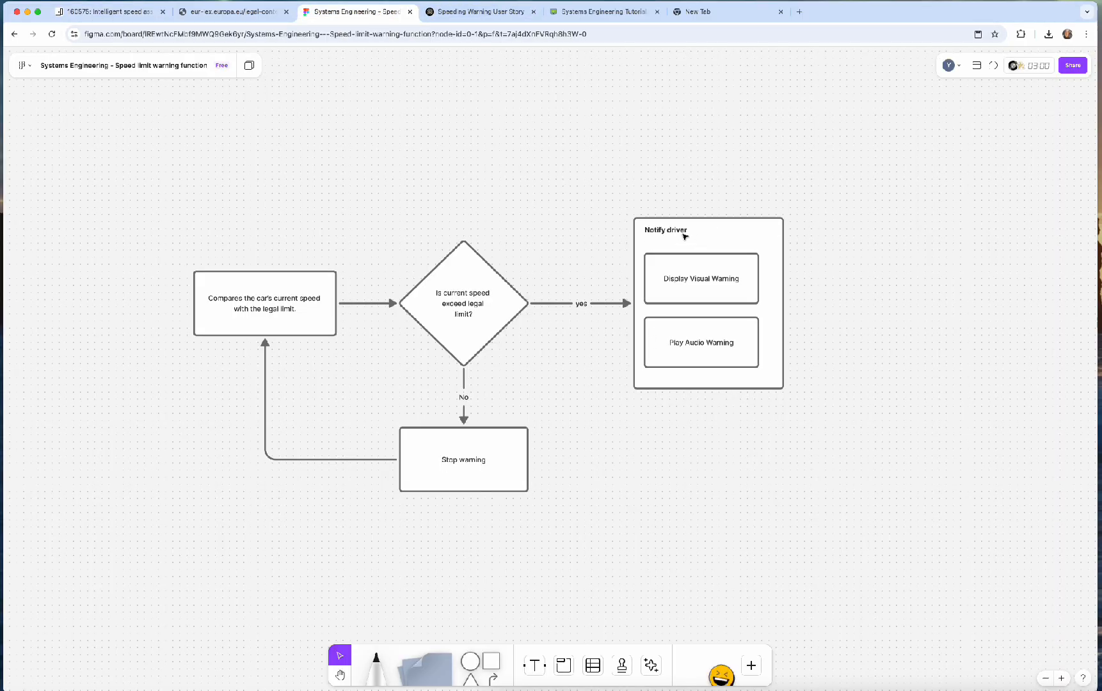
double_click(224, 298)
left_click(224, 299)
left_click_drag(209, 298, 272, 298)
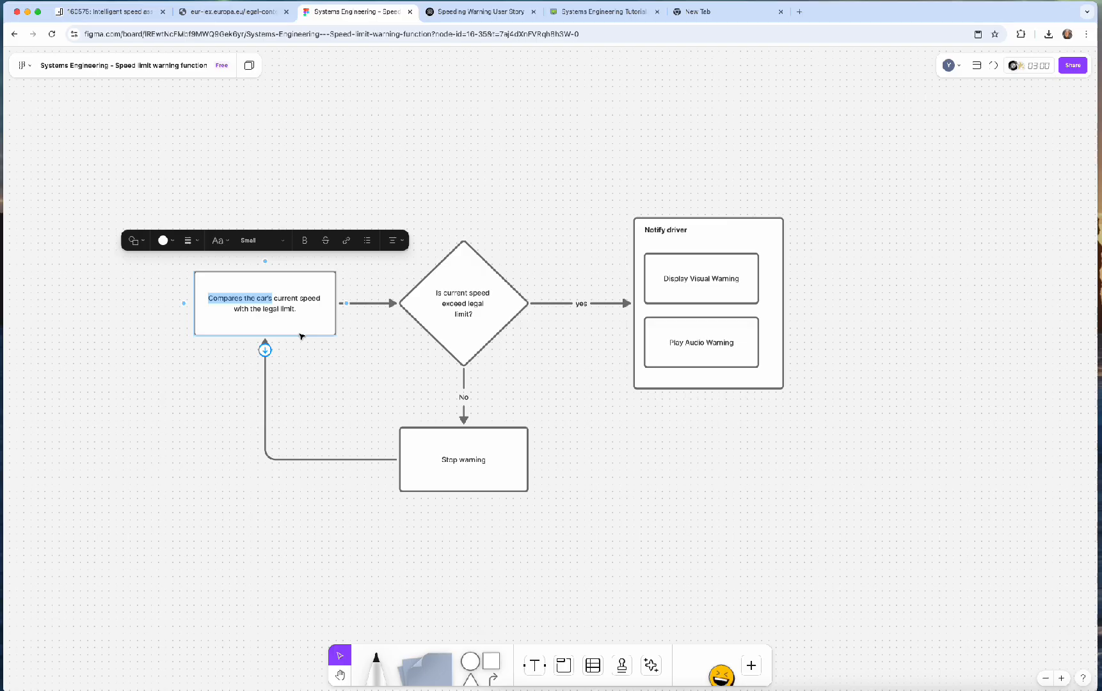
key("super+b")
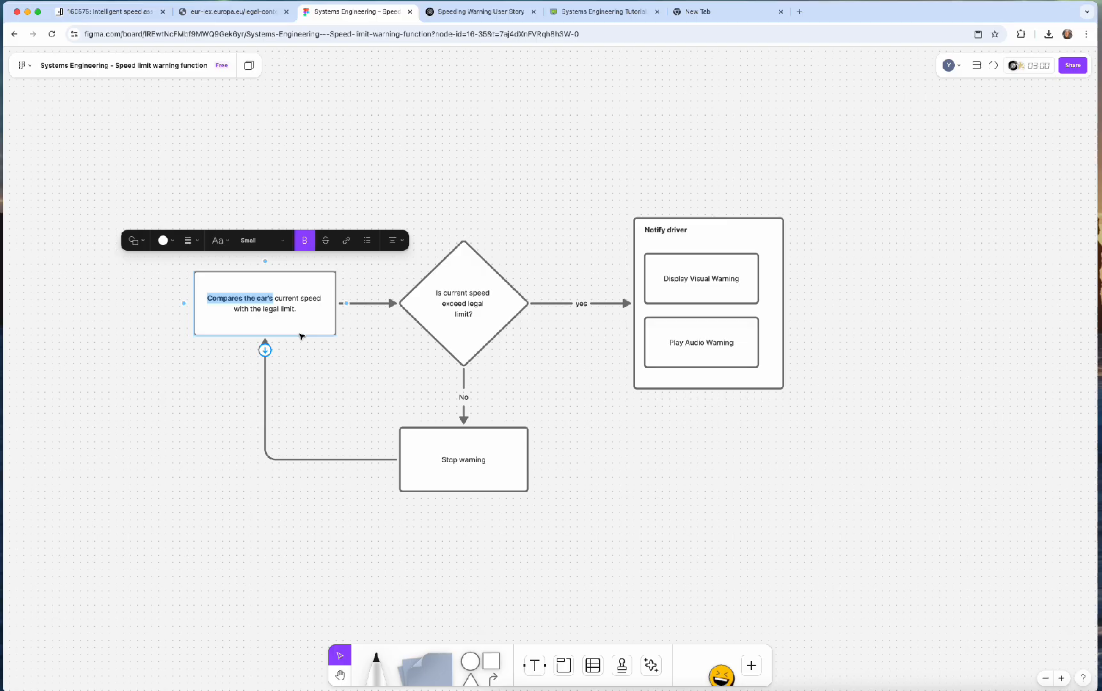
double_click(310, 299)
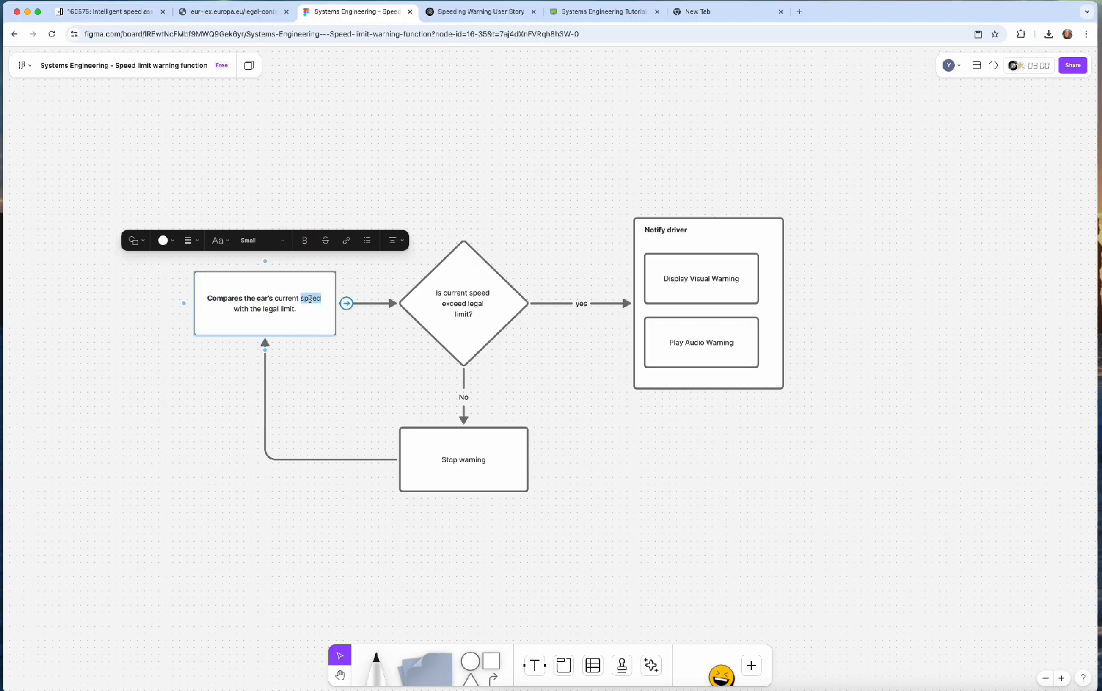
key("super+b")
left_click(308, 352)
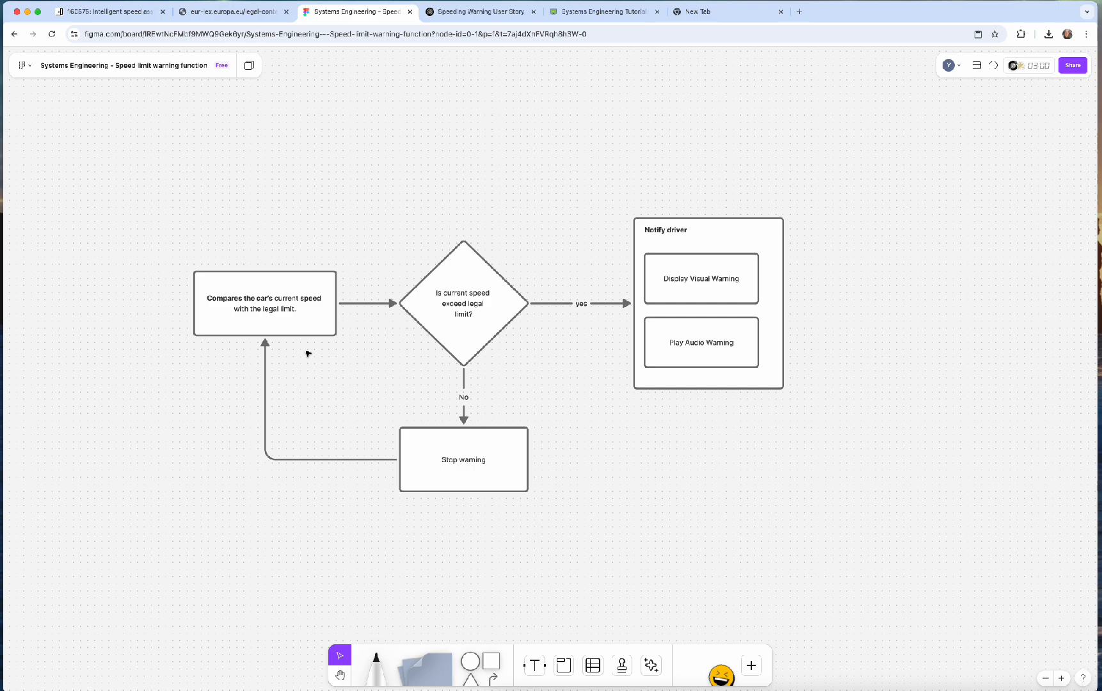
Step: Check the FigJam flowchart's steps against the system requirements in DOORS Next
left_click(112, 11)
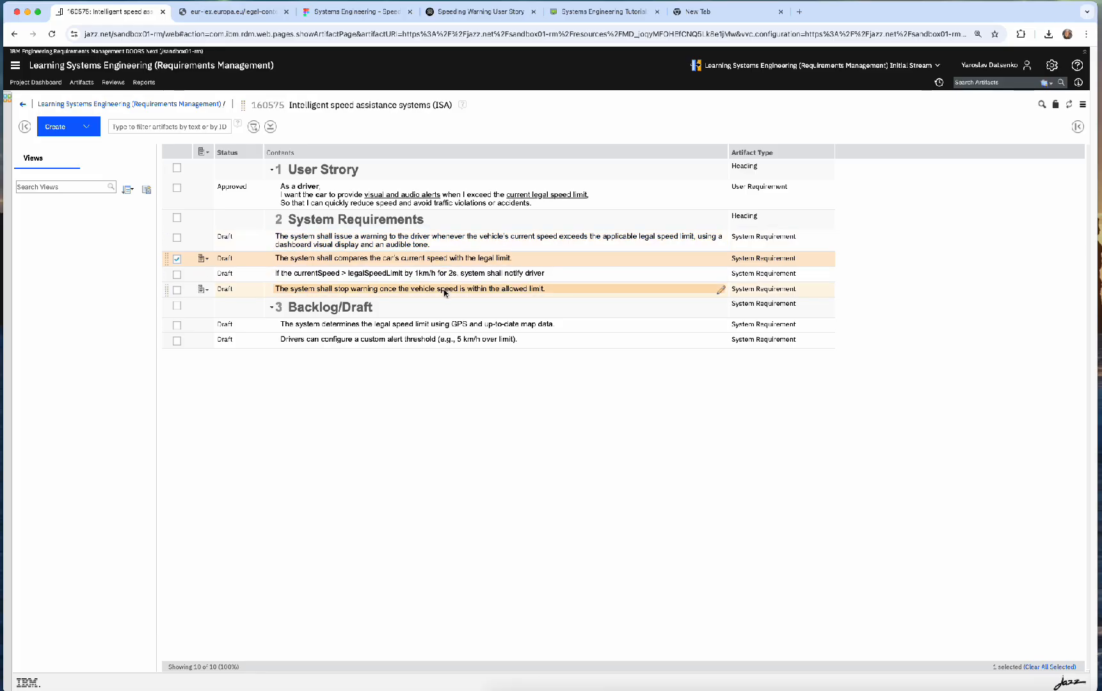
left_click(331, 14)
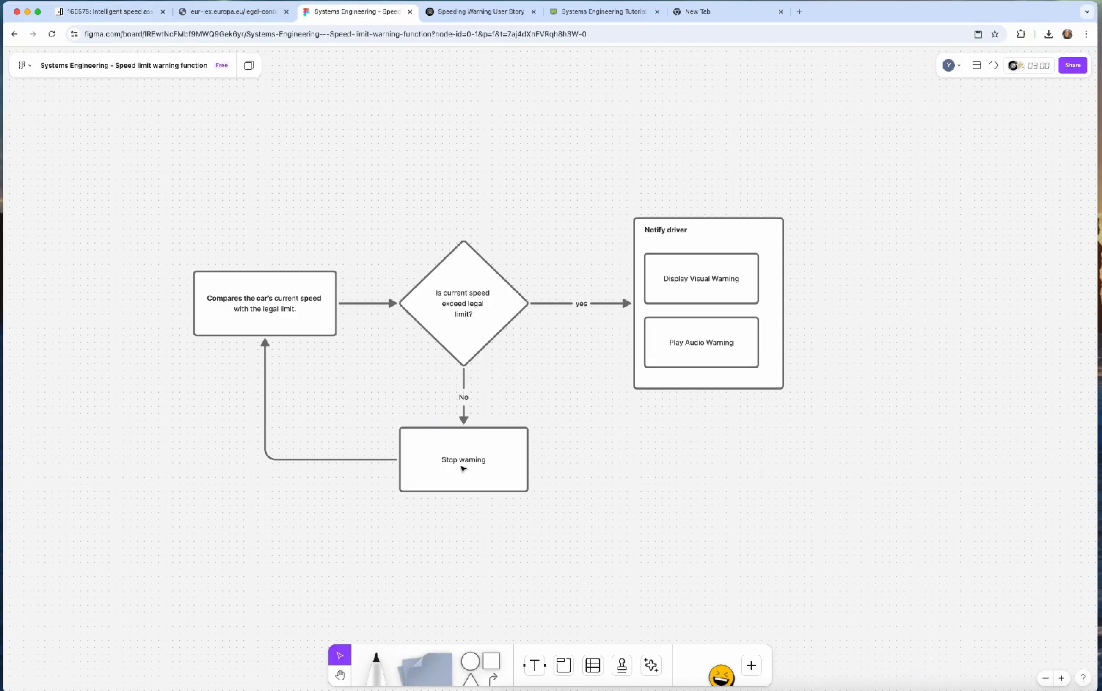
left_click(114, 12)
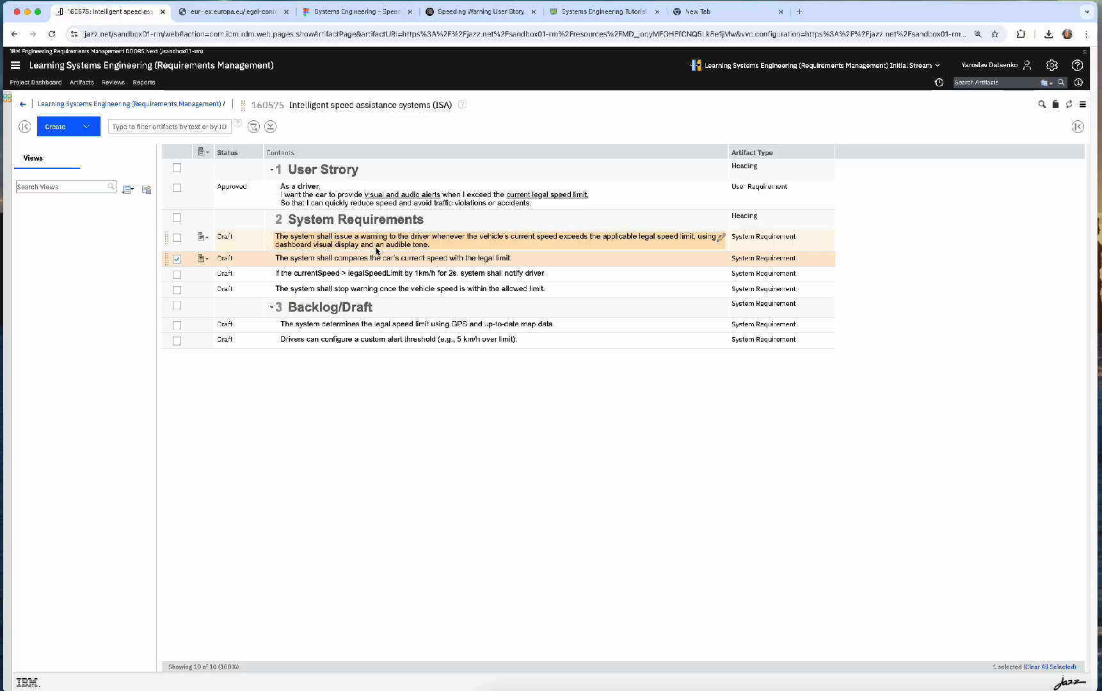
left_click(505, 273)
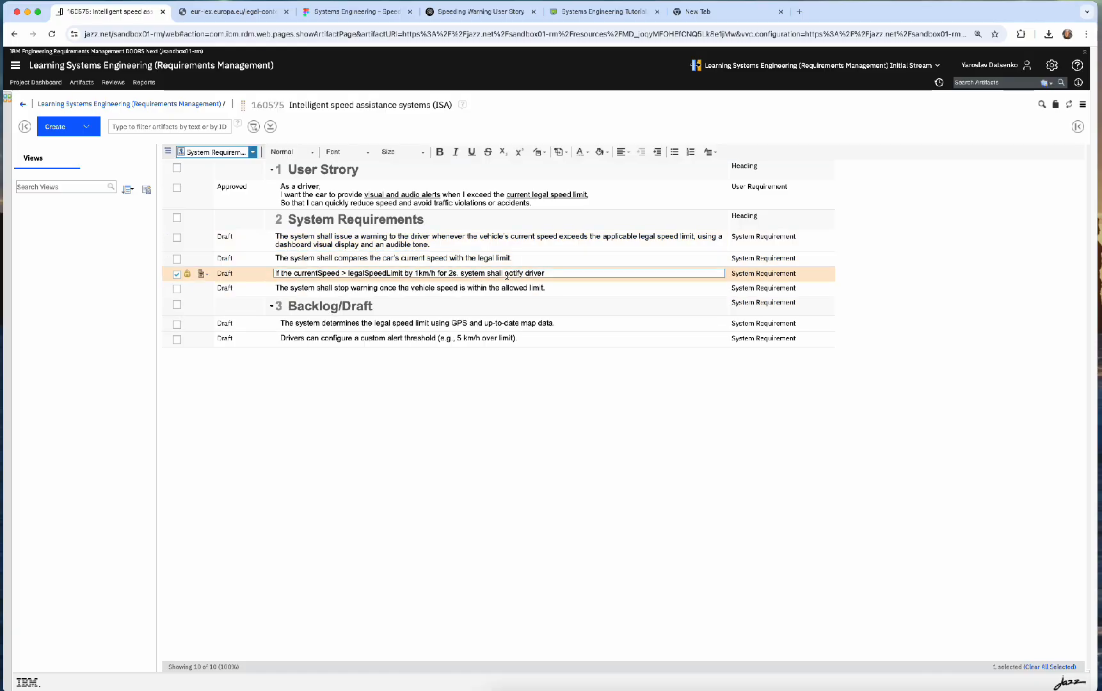
left_click(565, 289)
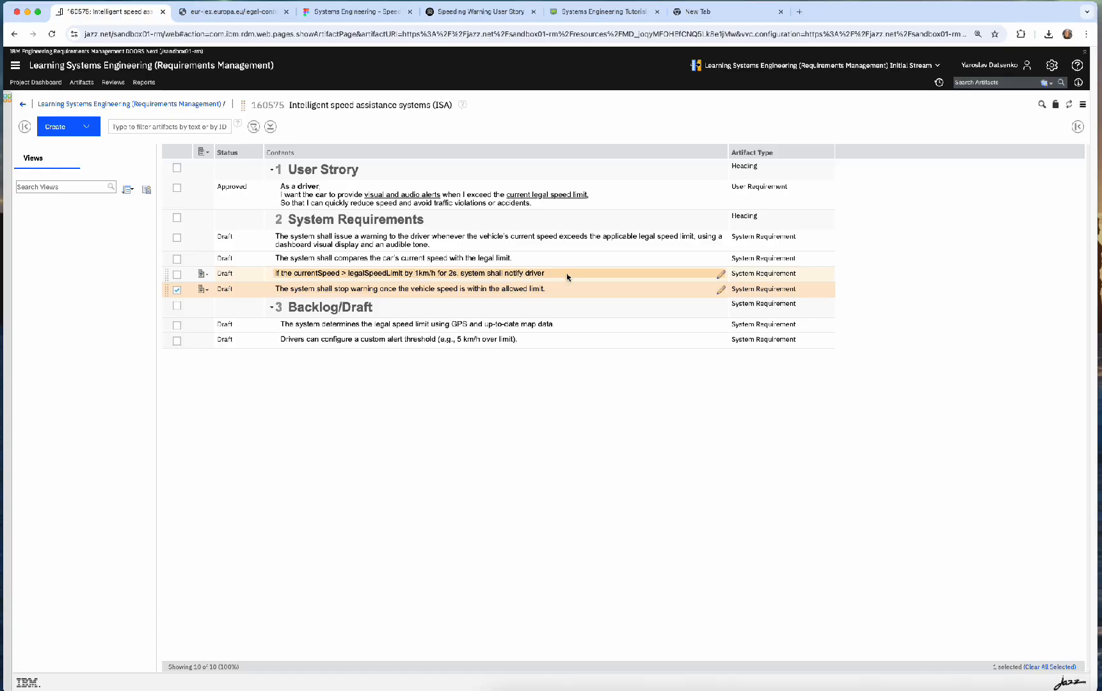
Step: Add the requirement "System shall display visual warning" directly below the currentSpeed requirement, checking the flowchart for the wording
left_click(566, 275)
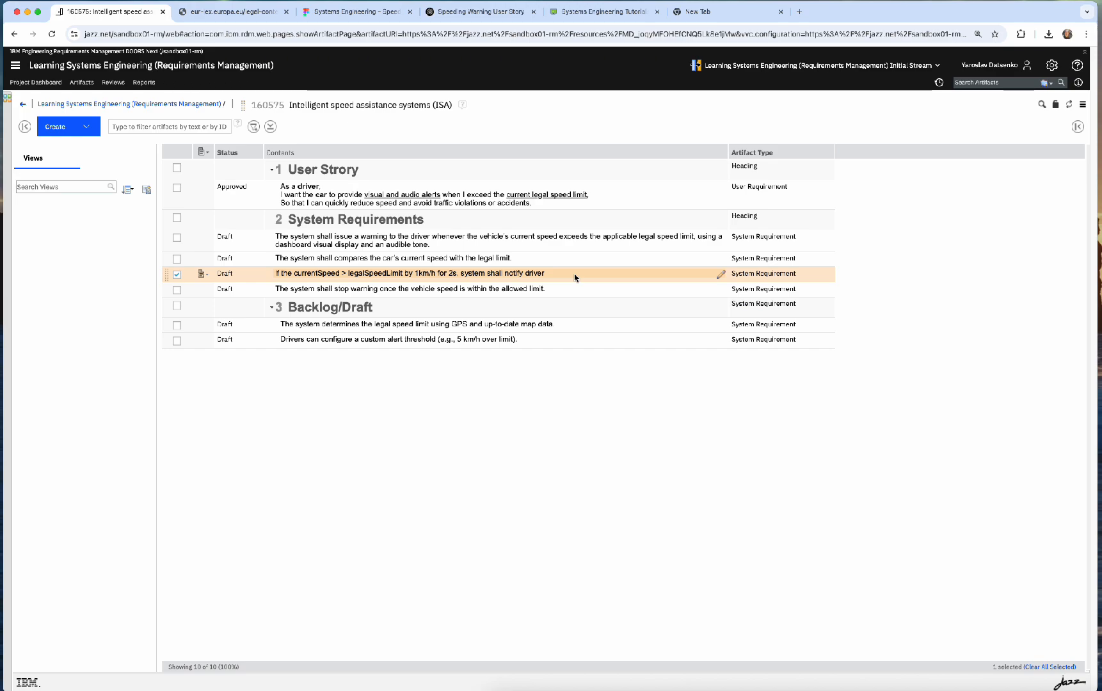
key("Return")
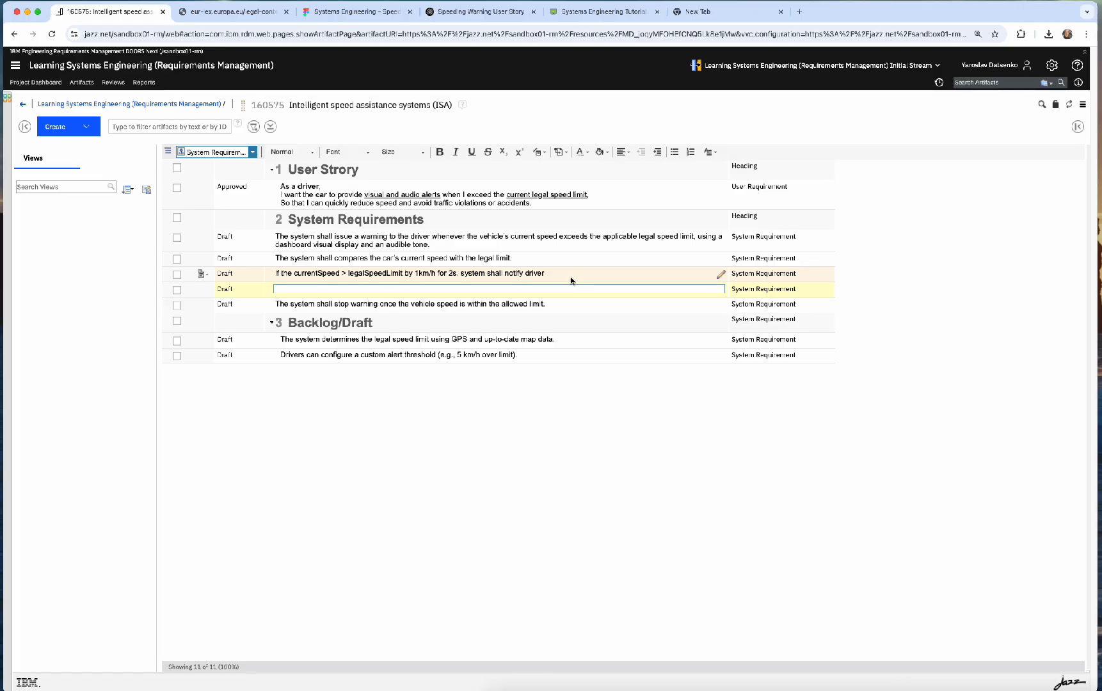
type("System shall display")
left_click(365, 12)
left_click(105, 12)
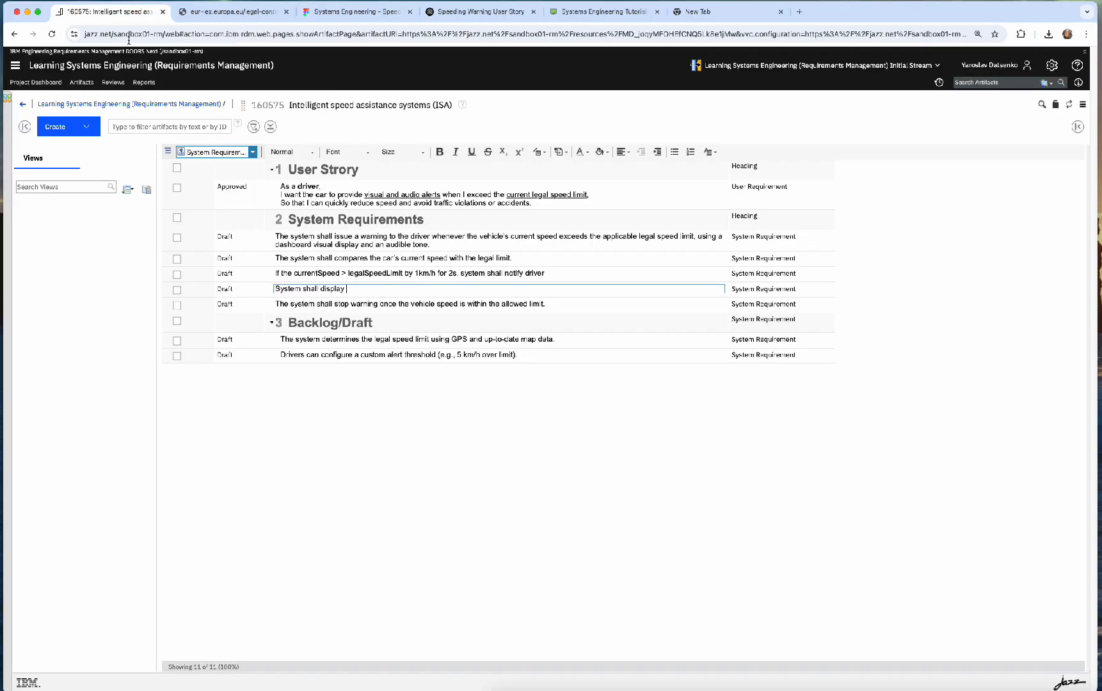
type("vis")
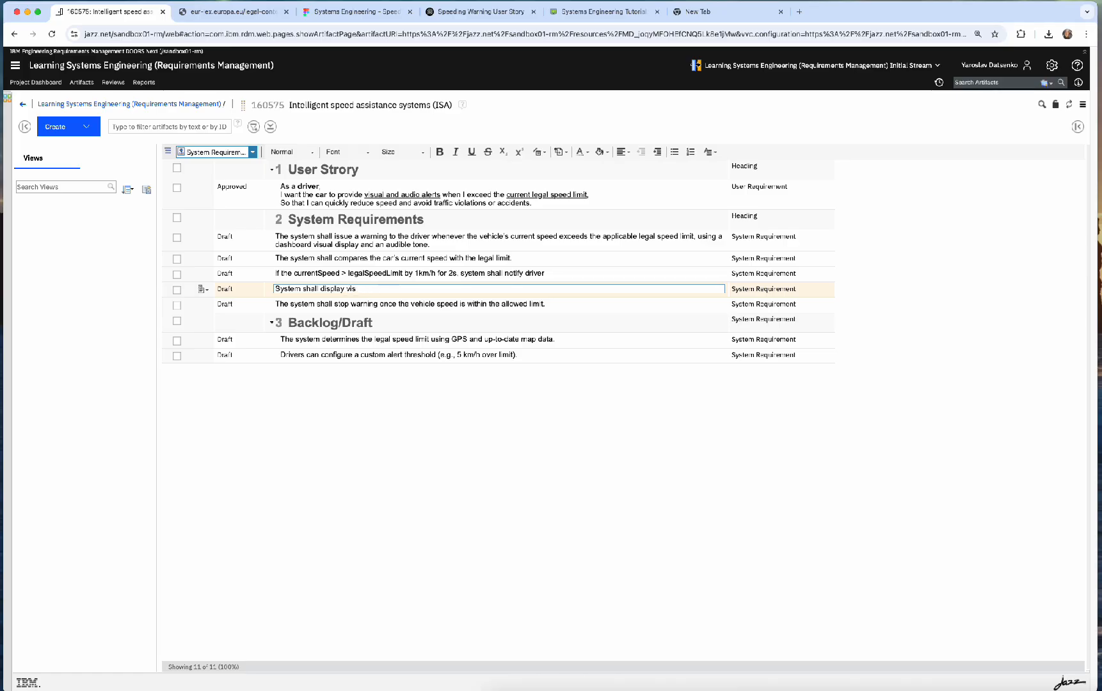
type("ual warning")
Step: Add the requirement "System shall play audio warning" below the visual warning requirement and finish editing
key("Return")
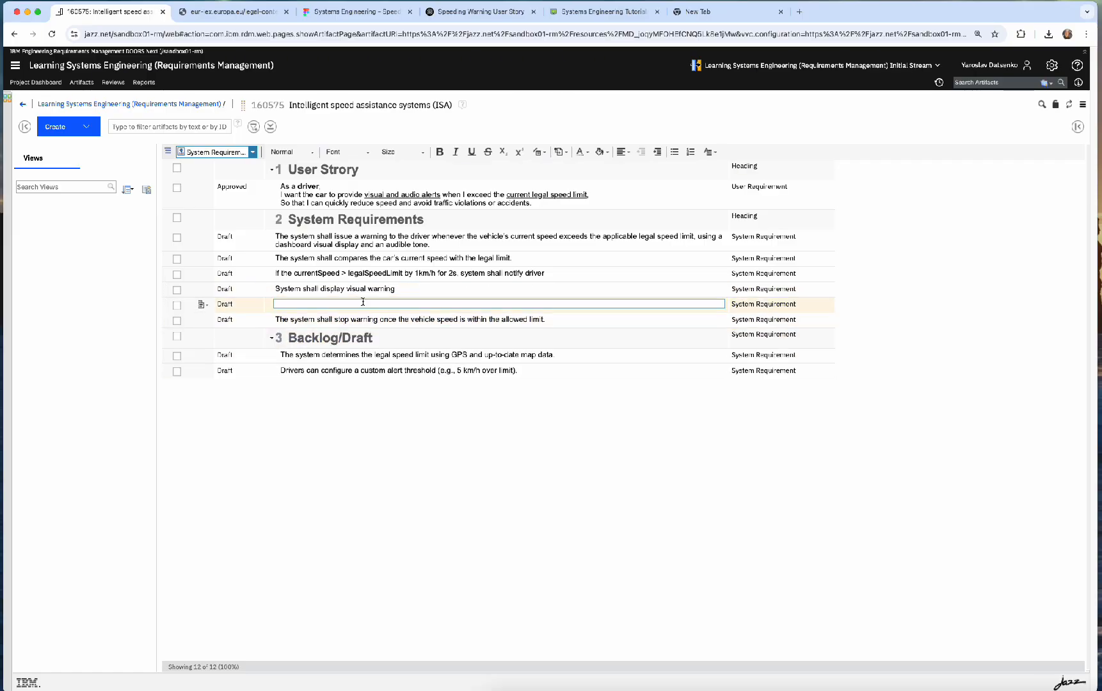
type("Syst")
type("em shall ")
type("plaz")
type("io")
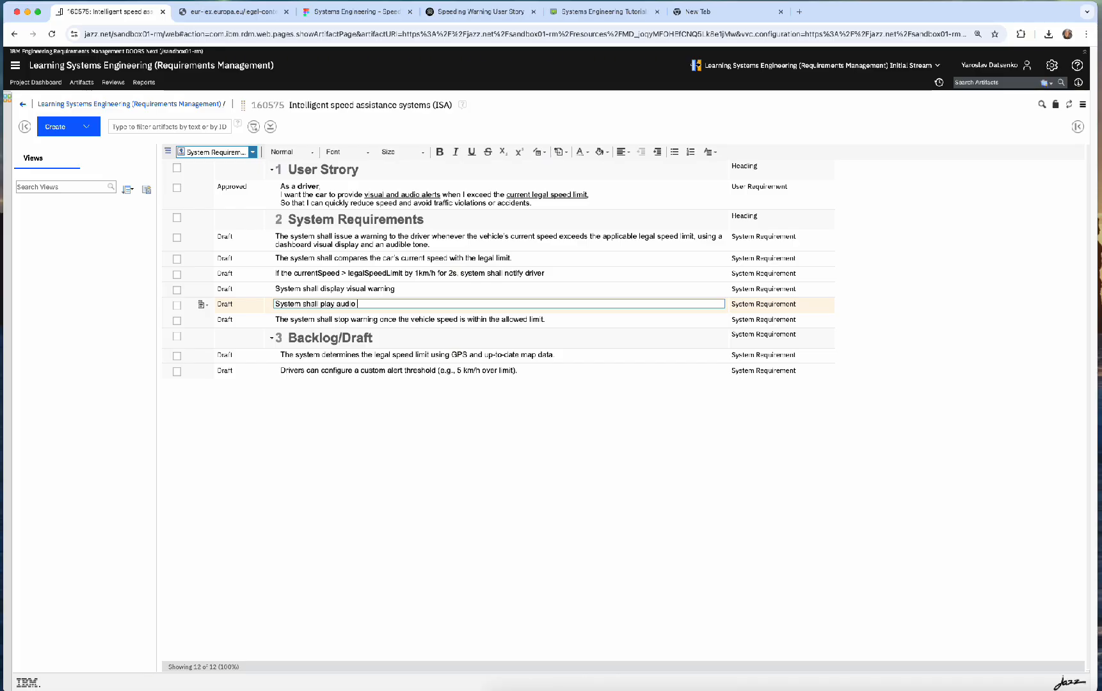
type(" warning")
left_click(401, 395)
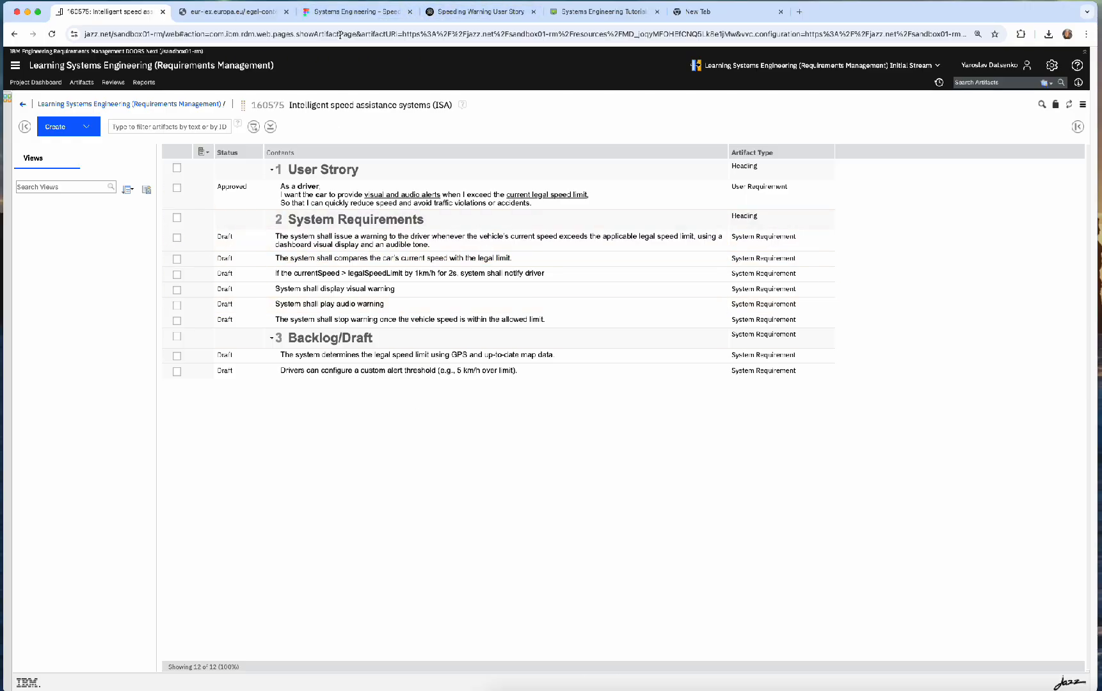
Step: Switch to the FigJam board and review the complete speed limit warning flowchart
left_click(342, 11)
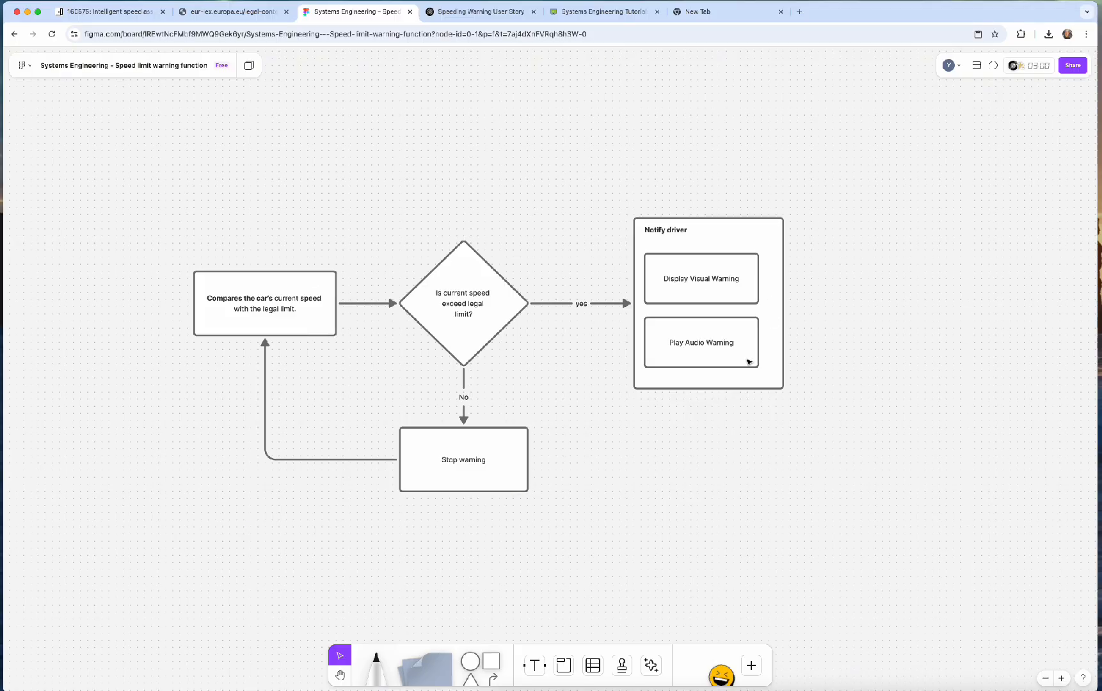
left_click_drag(110, 140, 796, 492)
left_click(546, 394)
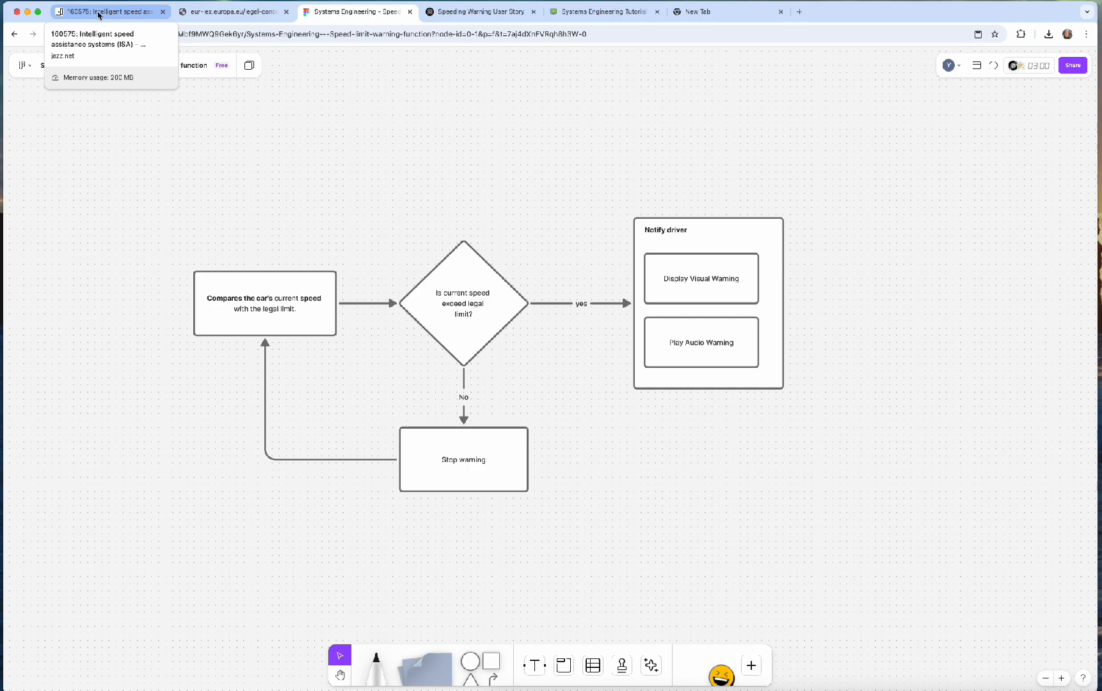
Step: Review the warning and speed comparison requirements in DOORS Next, then return to the FigJam flowchart
left_click(98, 12)
left_click(453, 246)
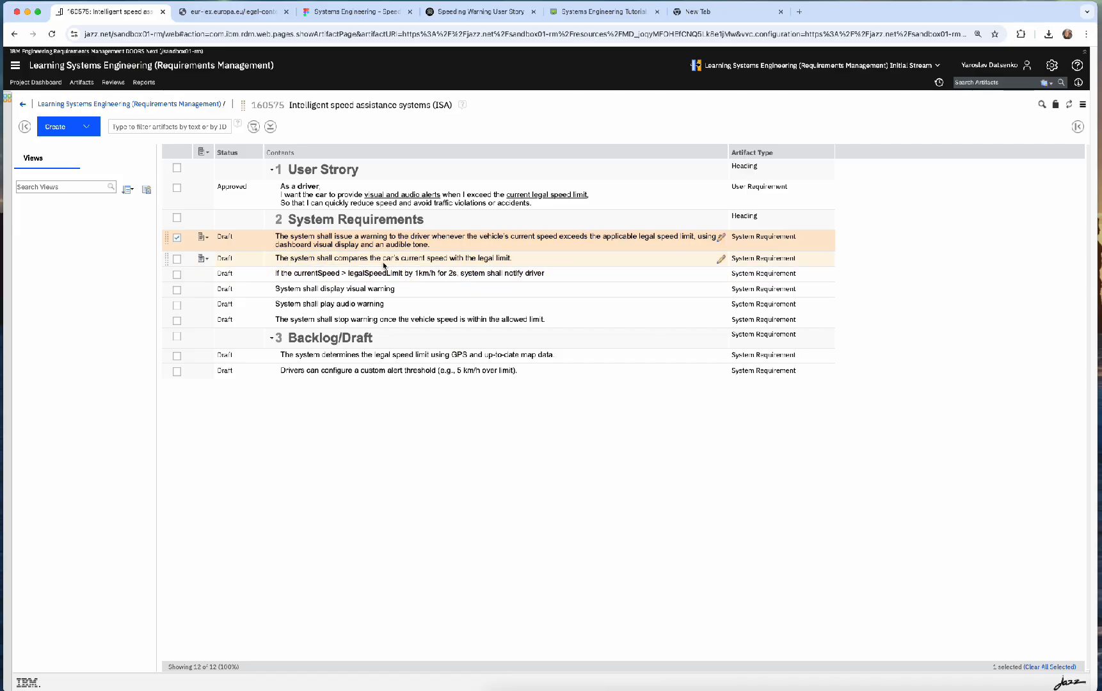
left_click(369, 260)
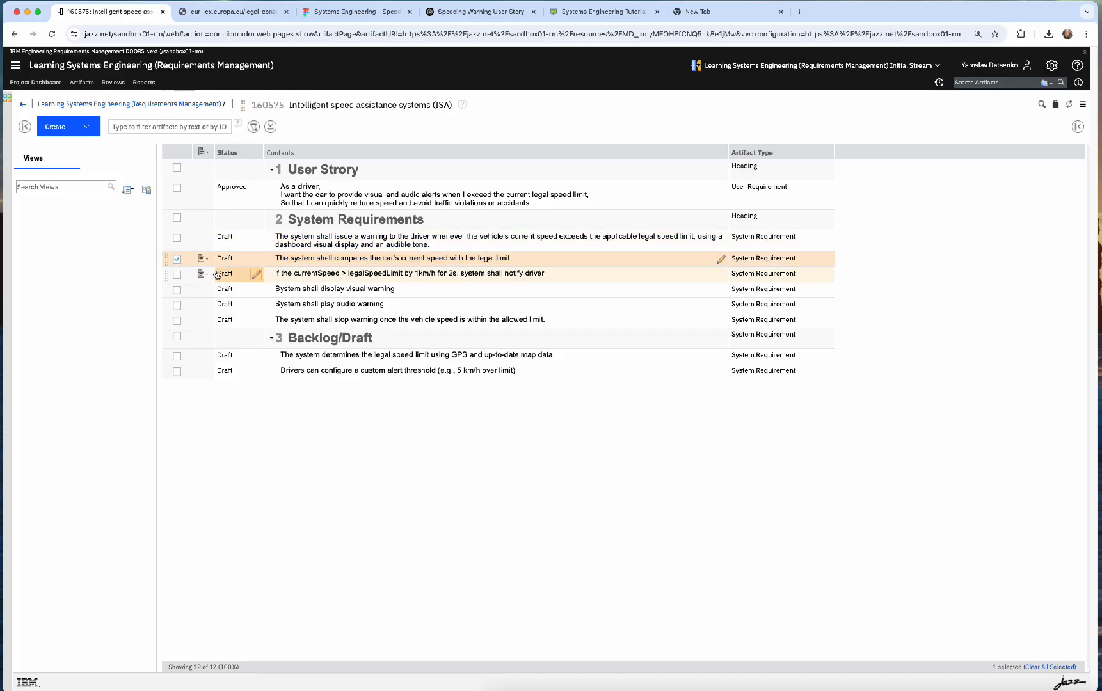
left_click(174, 261)
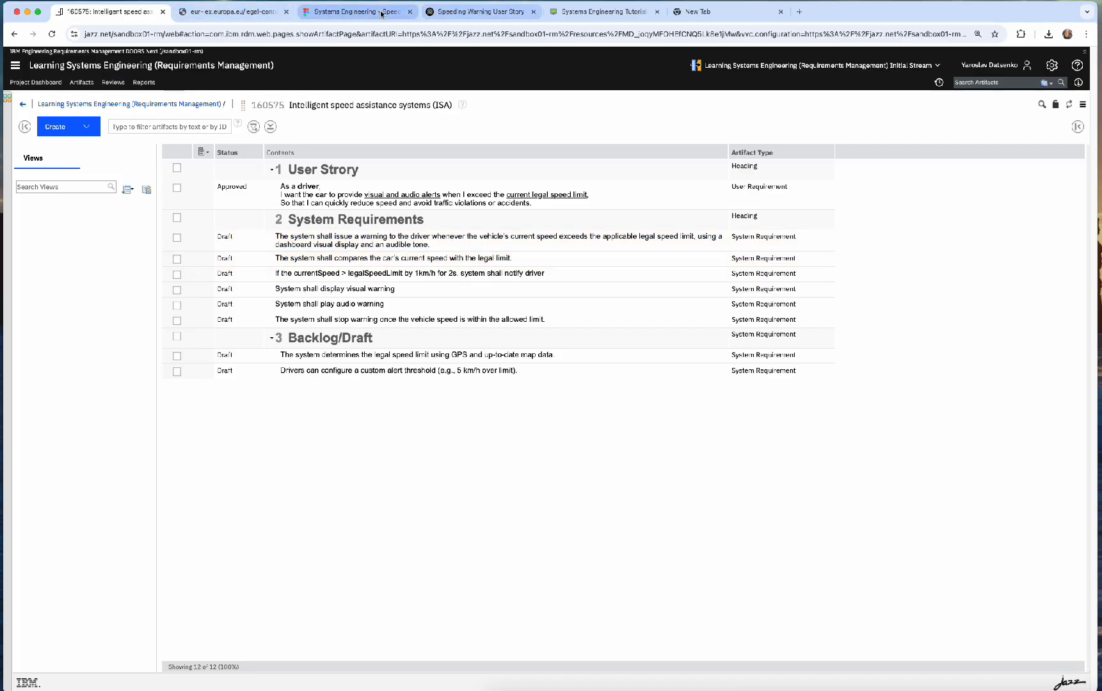
left_click(359, 12)
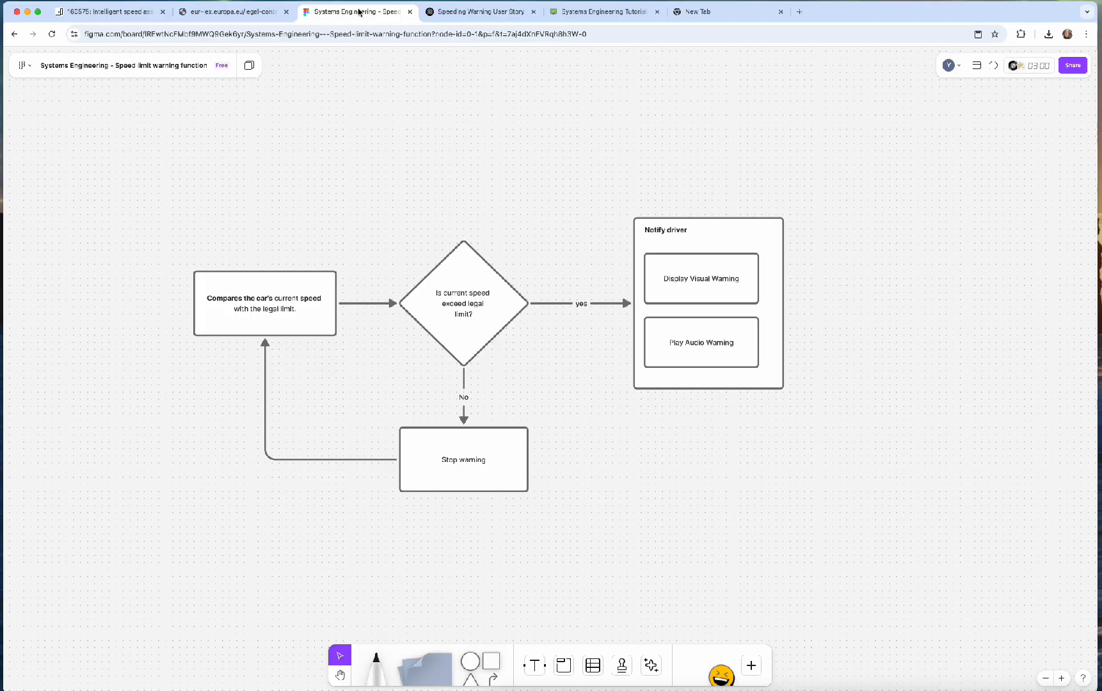
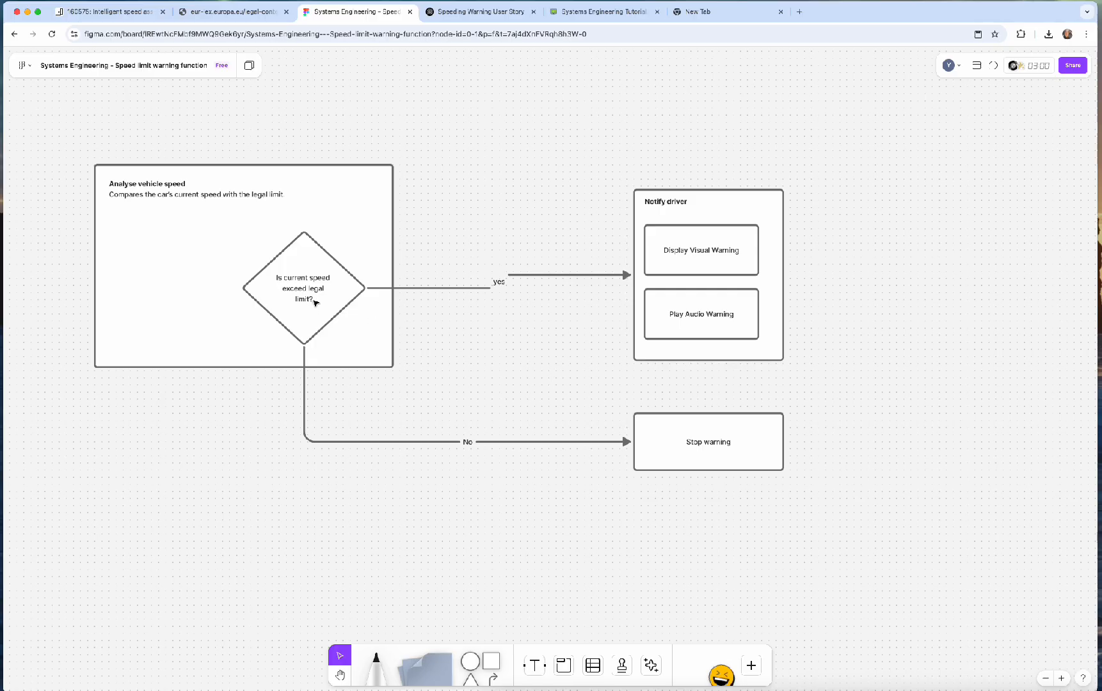
Step: Extend the decision diamond's question with "by 1km/h for 2s", checking the threshold and duration against the DOORS Next requirement
left_click(307, 283)
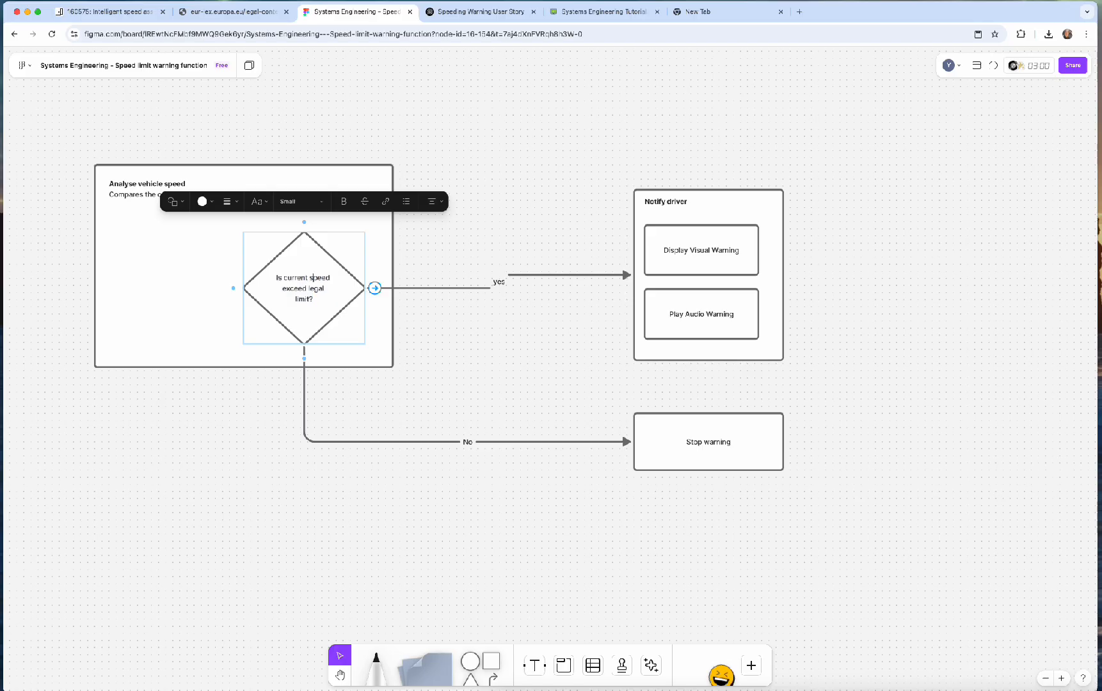
double_click(327, 299)
key("Left")
type("by")
left_click(140, 19)
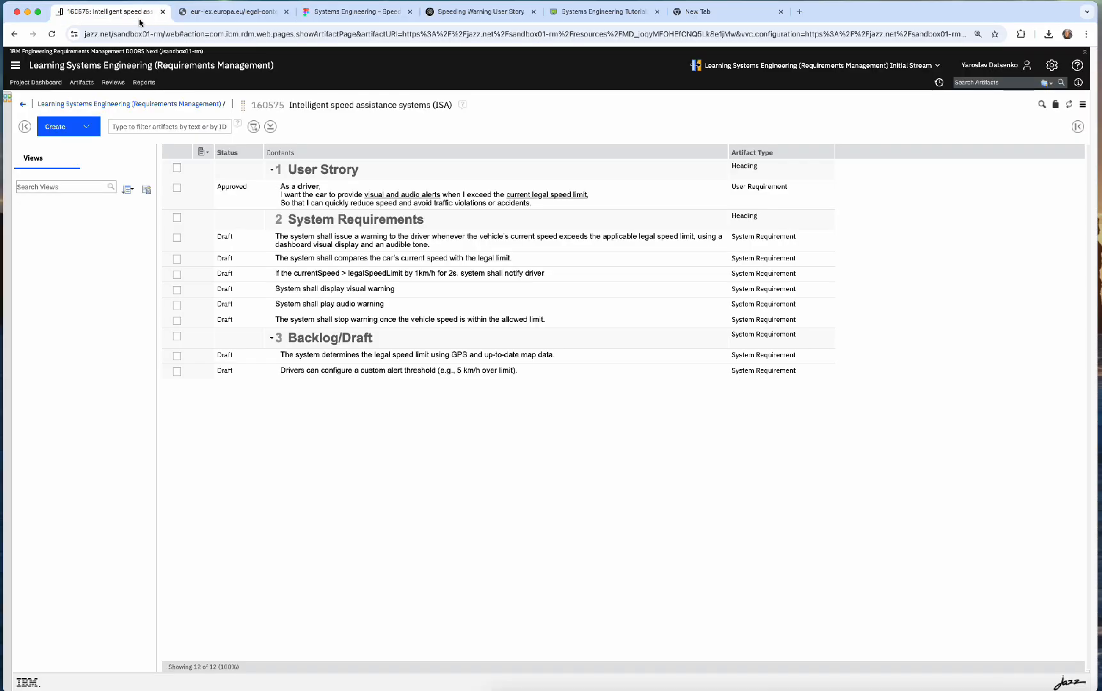
left_click(374, 18)
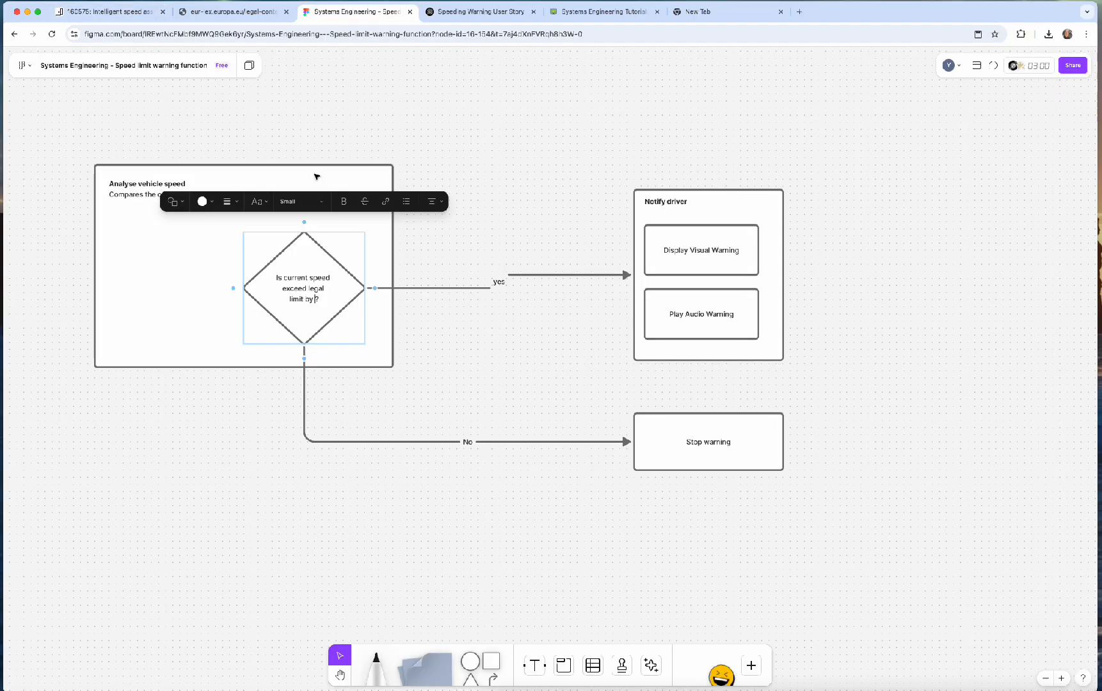
type("1km/h for")
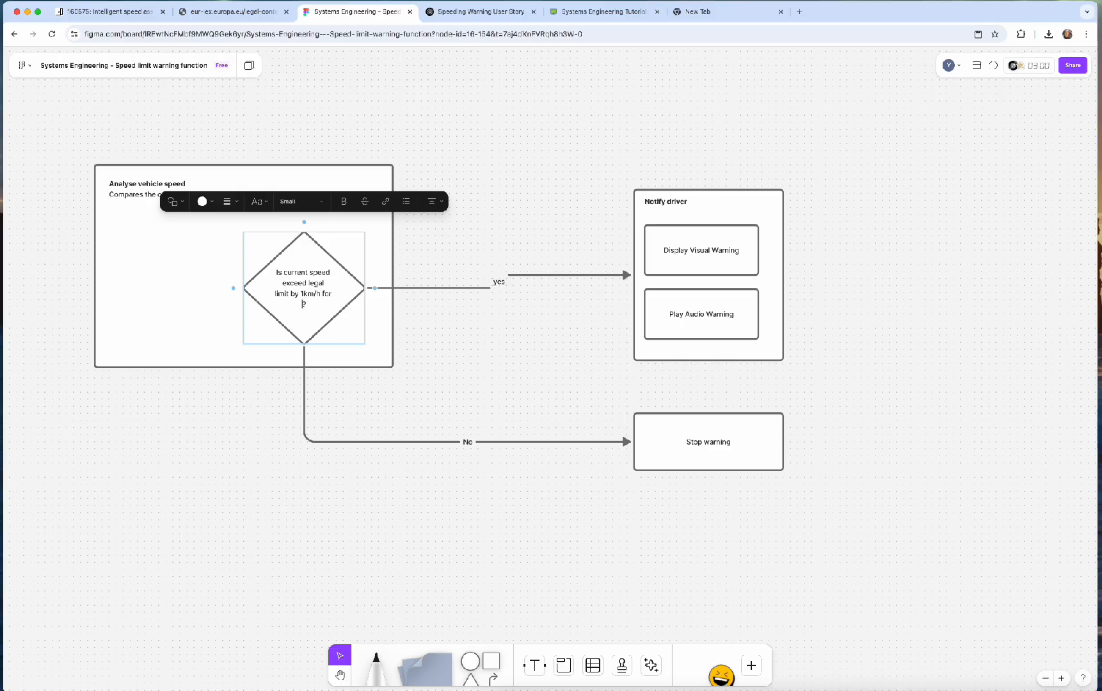
left_click(114, 12)
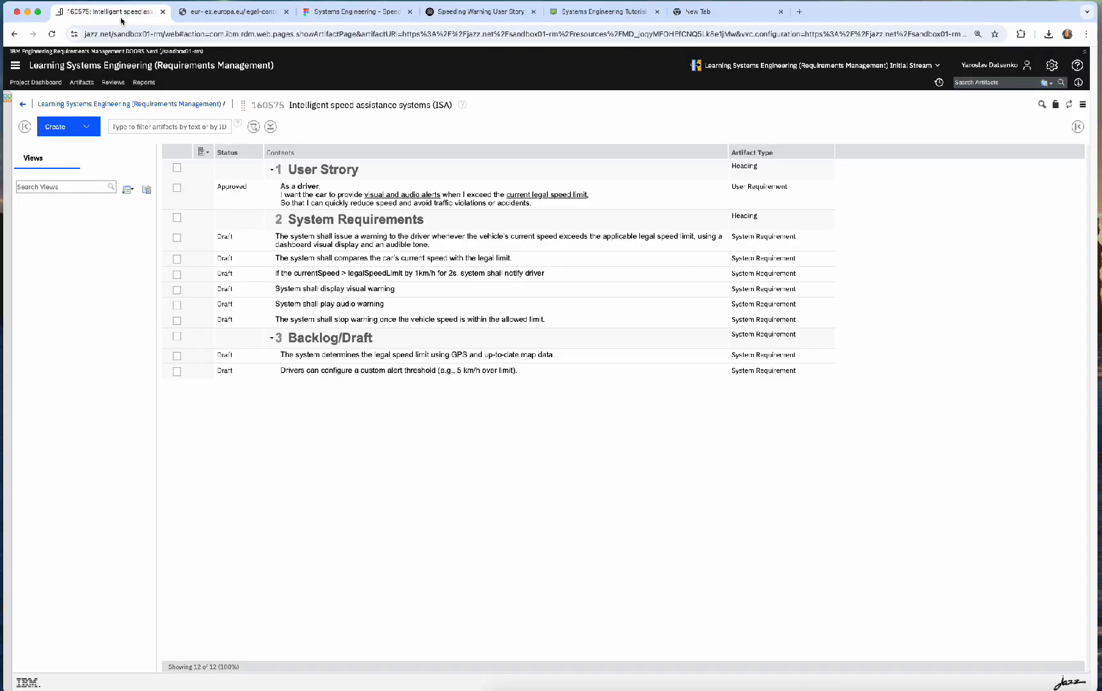
left_click(362, 14)
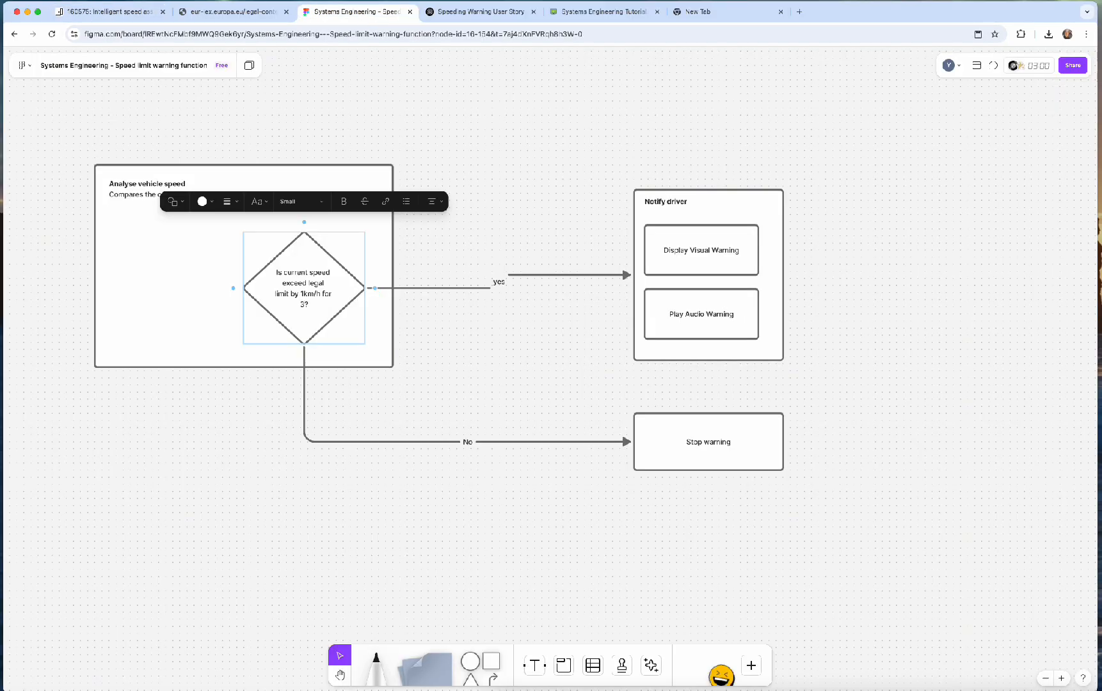
type("2s")
left_click(426, 326)
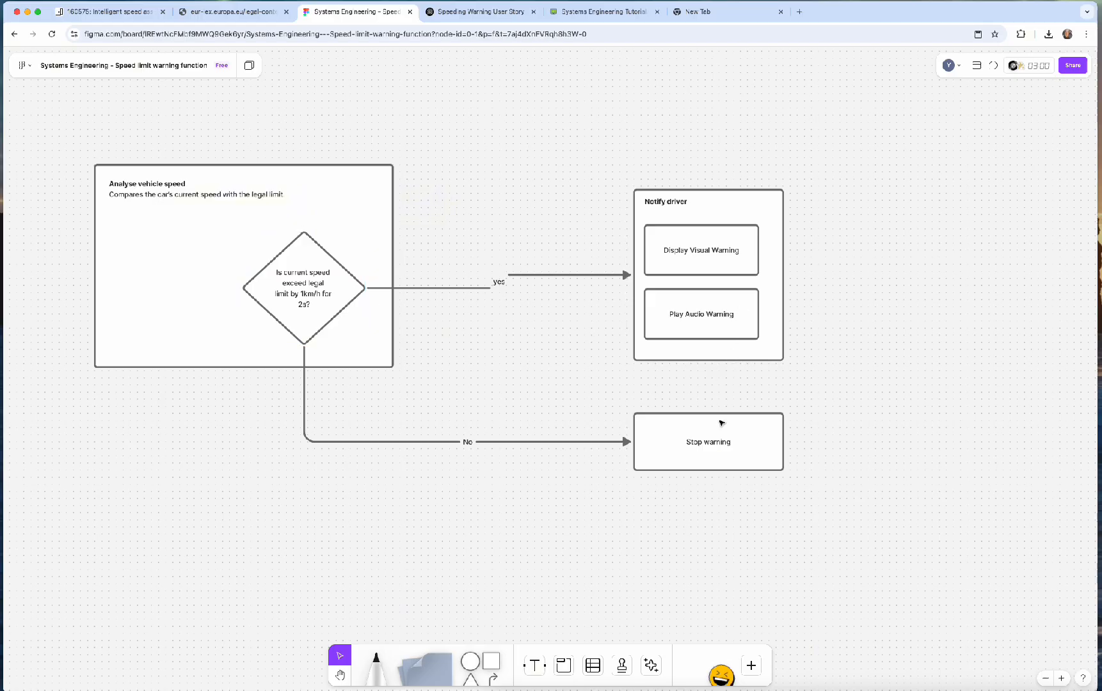
Step: Move the Notify driver group down until the yes connector from the decision diamond runs straight
left_click_drag(751, 248, 751, 262)
left_click(825, 292)
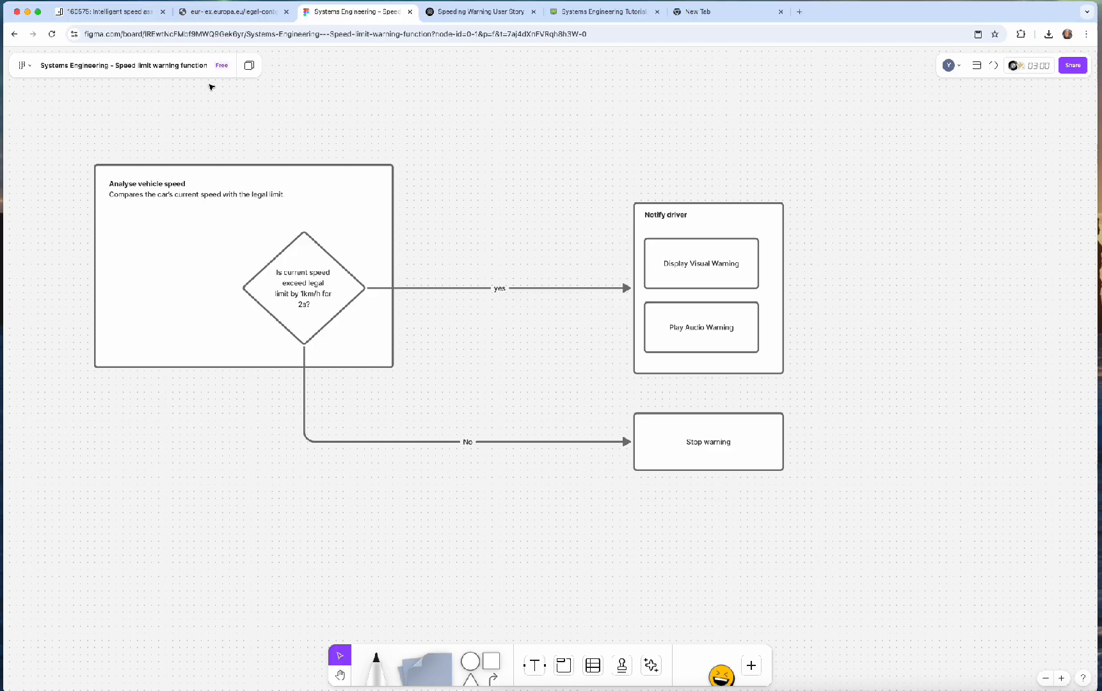
Step: Check the stop warning and custom alert threshold requirements in DOORS Next, then return to the FigJam board
left_click(109, 11)
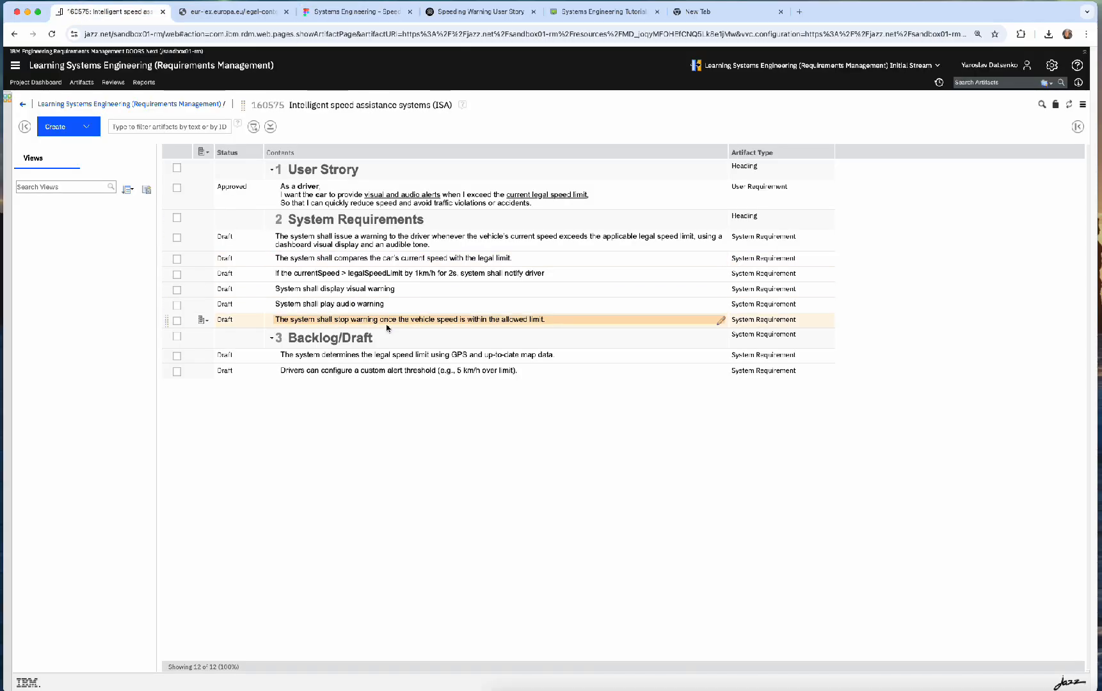
left_click(409, 374)
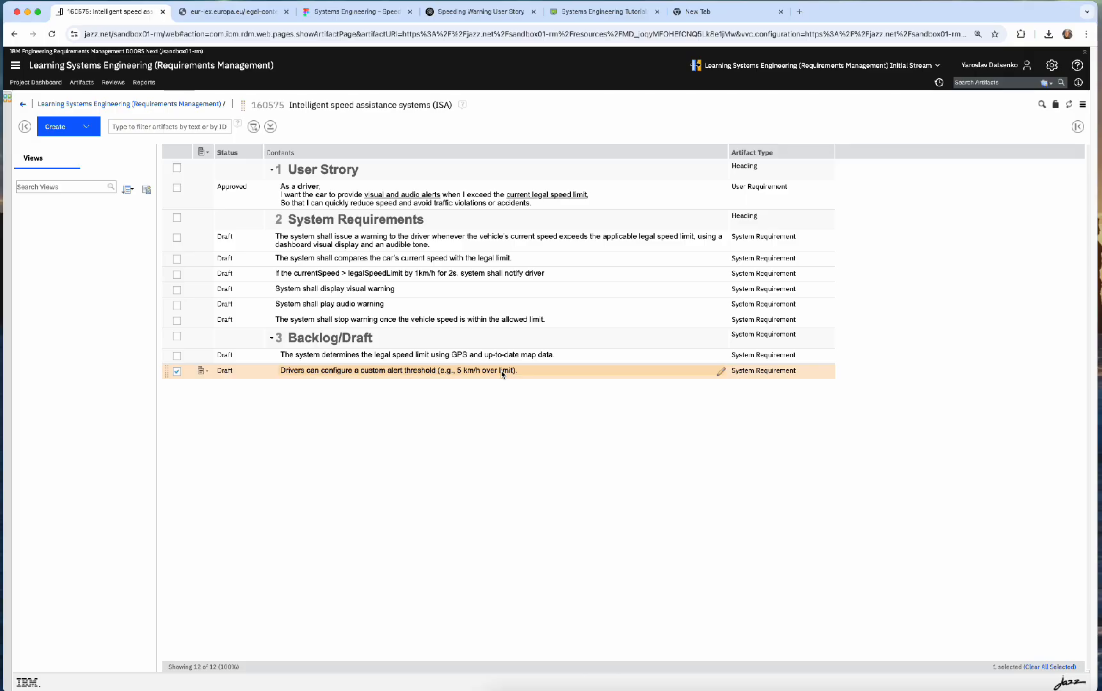
left_click(355, 11)
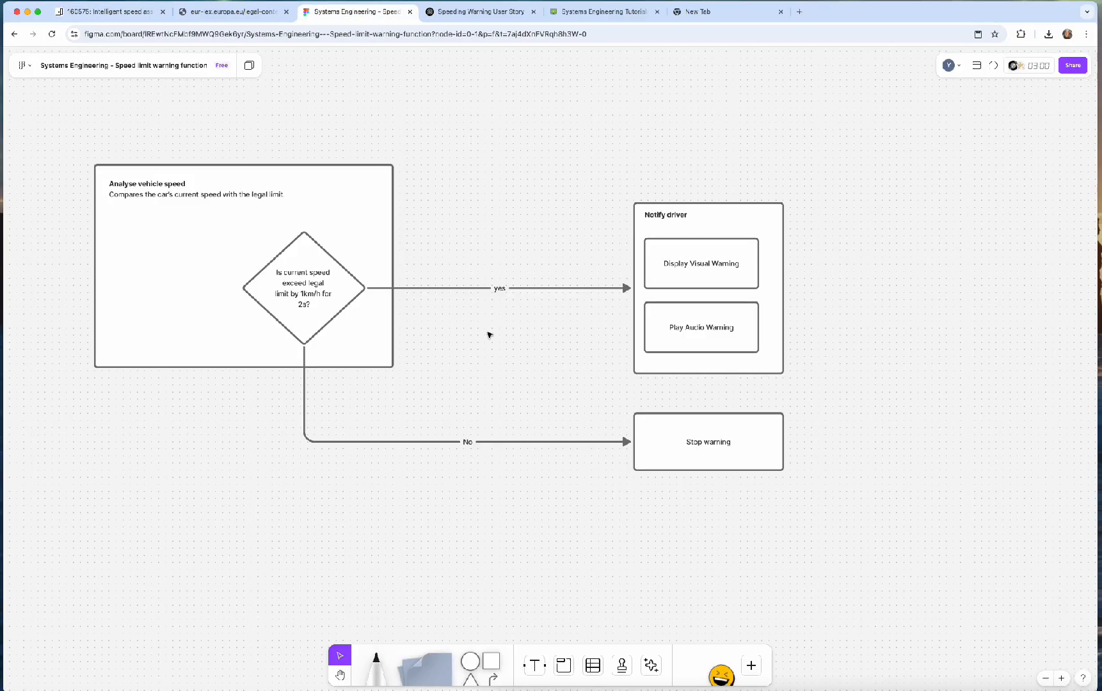
Step: Narrow the Analyse vehicle speed box and its texts from the left so it fits closely around the decision diamond
left_click(196, 286)
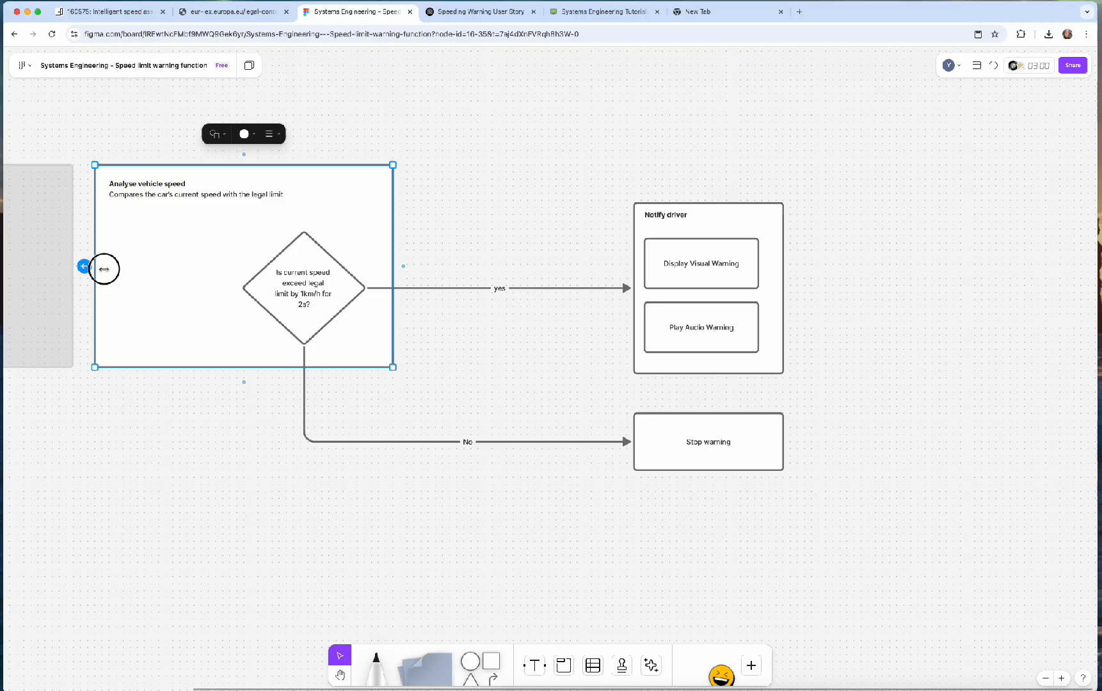
mouse_move(104, 269)
left_mouse_down()
mouse_move(207, 266)
mouse_move(98, 265)
left_mouse_up()
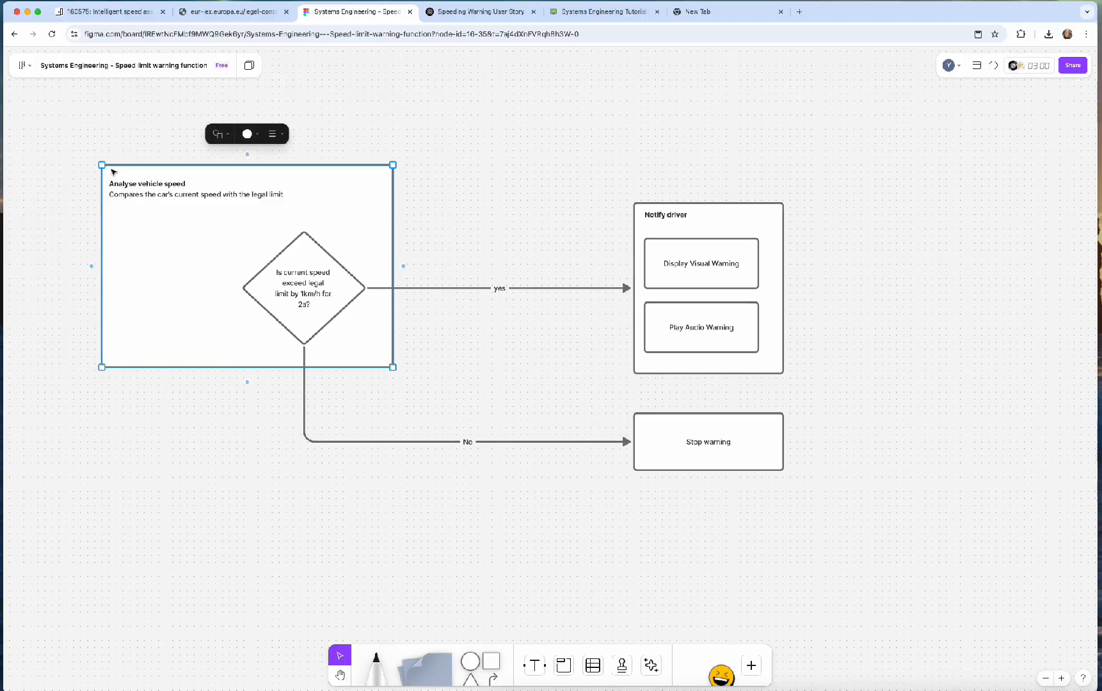
left_click_drag(79, 148, 215, 237)
left_click(620, 224)
Step: Widen the description and title text boxes inside the Analyse vehicle speed box so they do not overlap
left_click(320, 197)
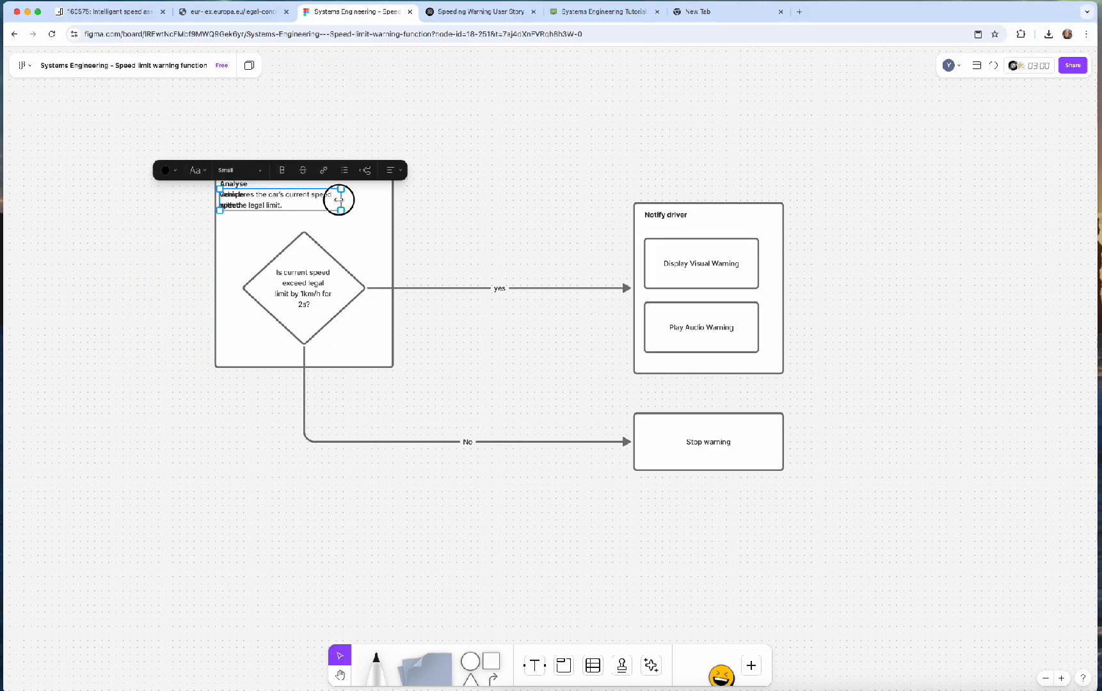
left_click_drag(340, 200, 381, 199)
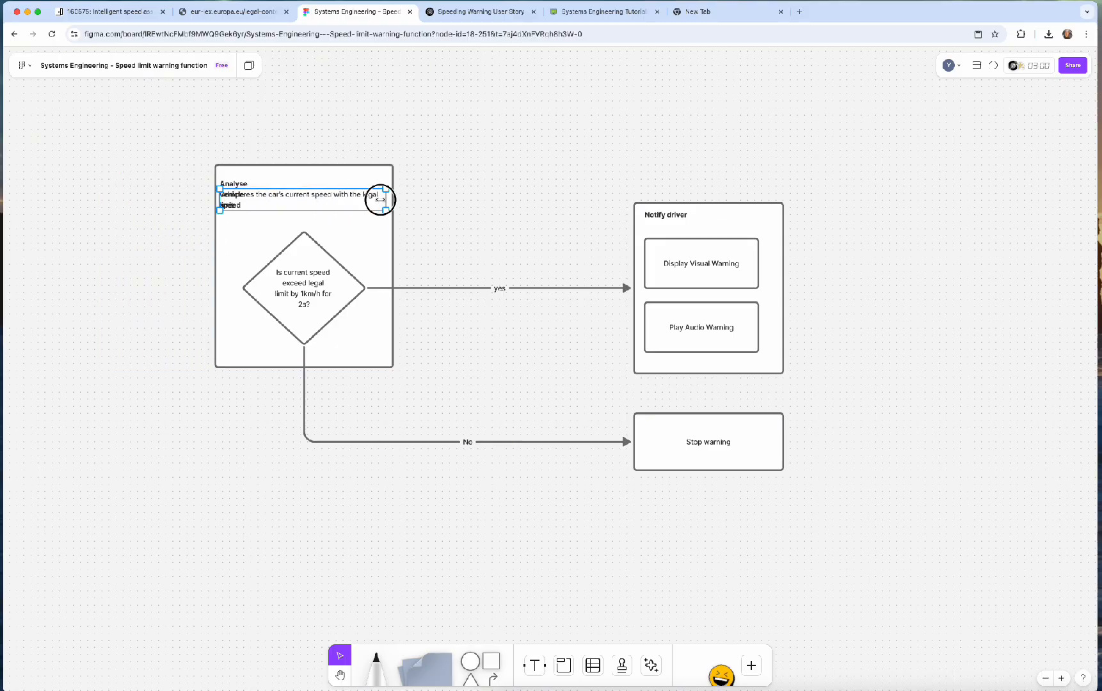
left_click(243, 186)
left_click_drag(267, 189, 340, 190)
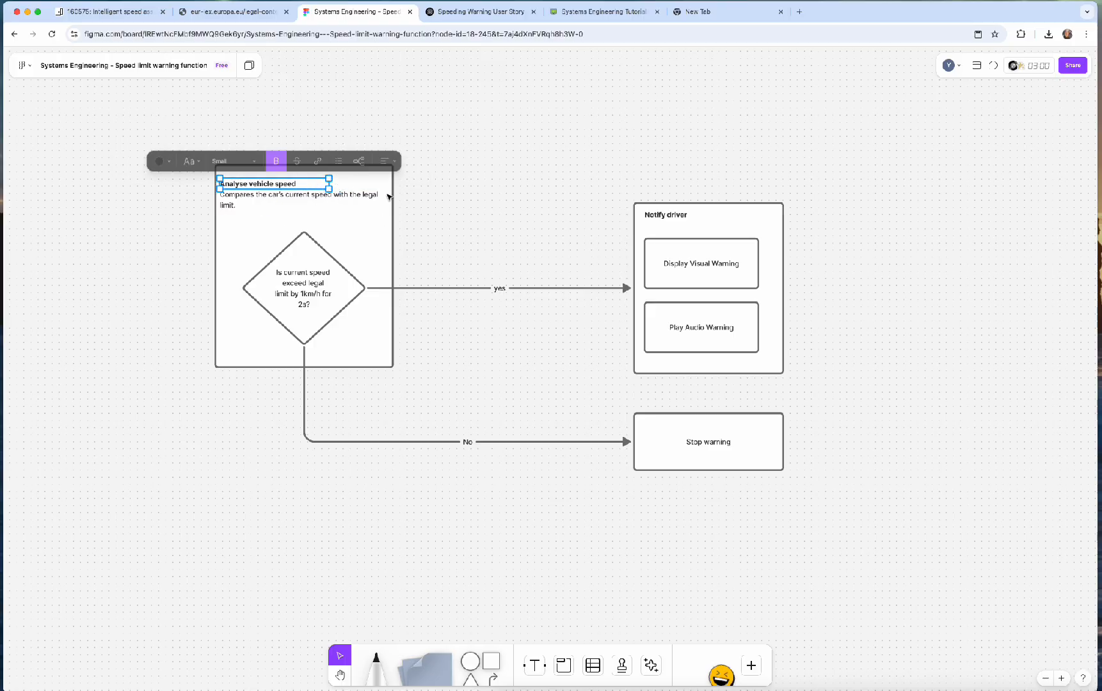
left_click(494, 206)
Step: Extend the Analyse vehicle speed box slightly to the left and group it with its title, description and decision diamond
left_click(225, 227)
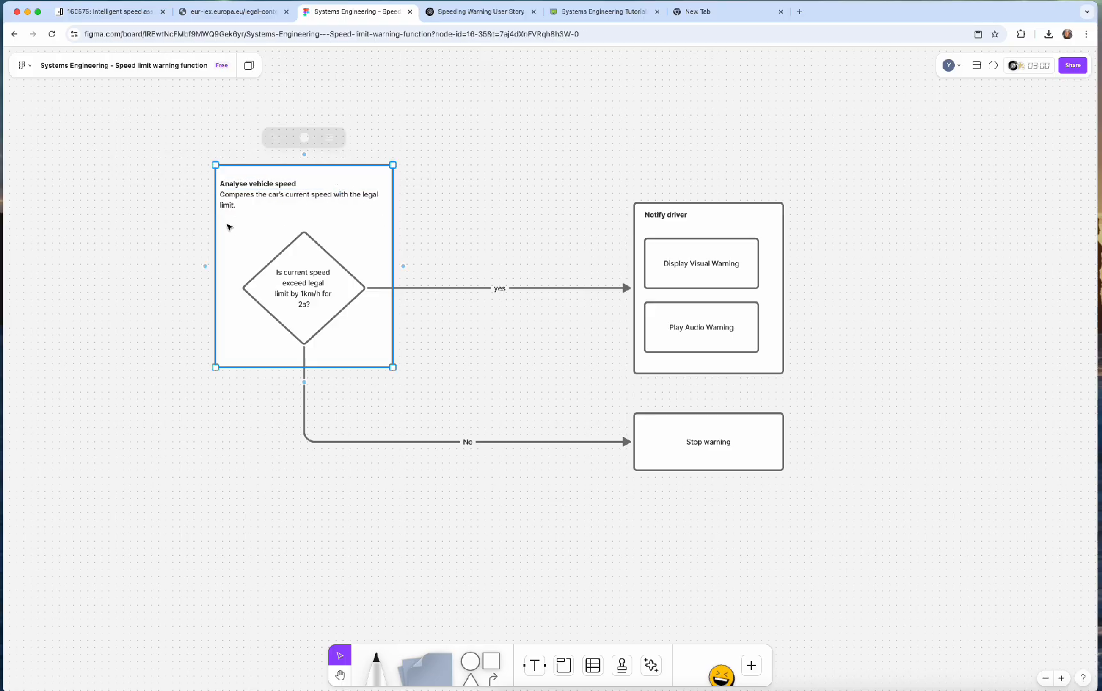
left_click_drag(216, 233, 205, 233)
left_click_drag(177, 141, 363, 341)
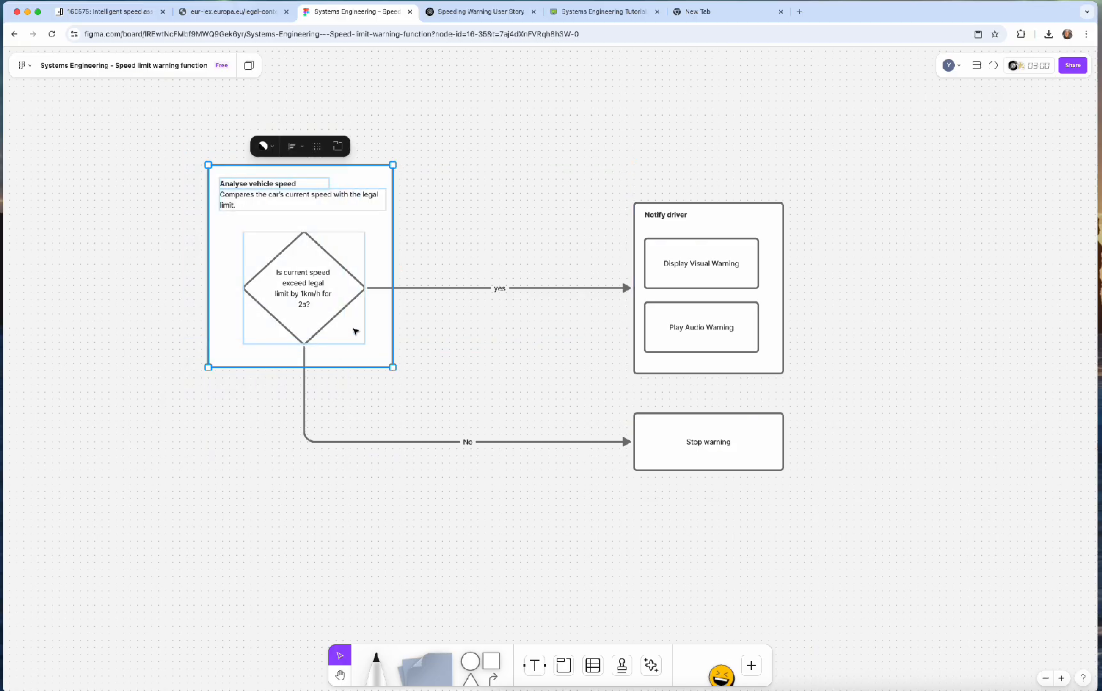
right_click(354, 326)
left_click(405, 468)
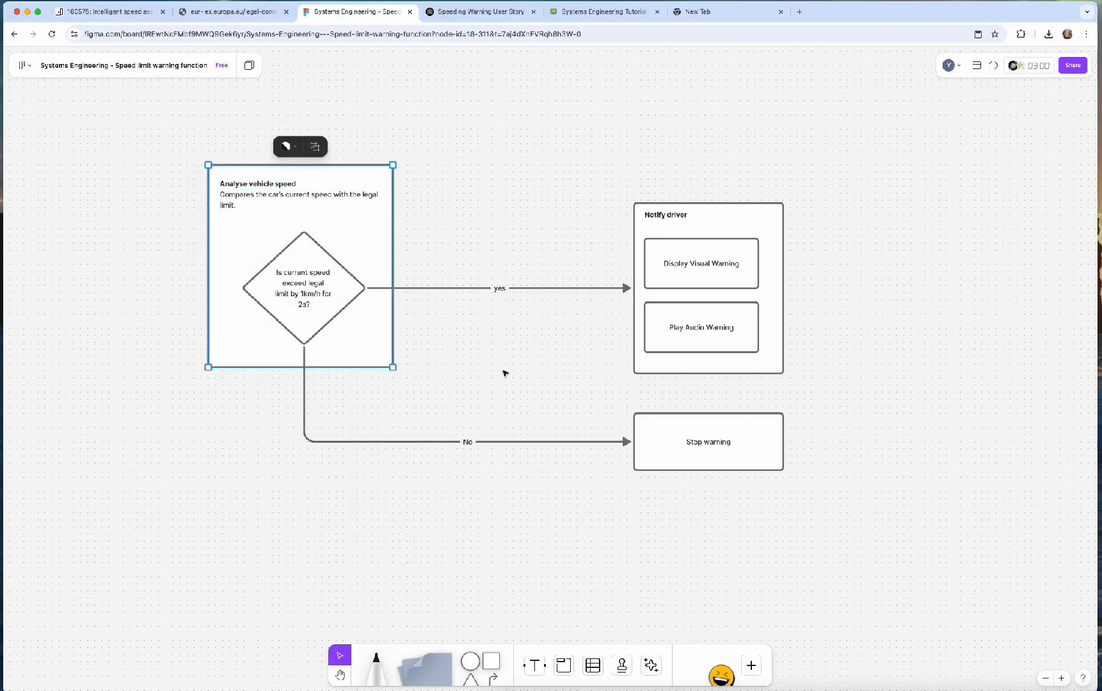
left_click(509, 363)
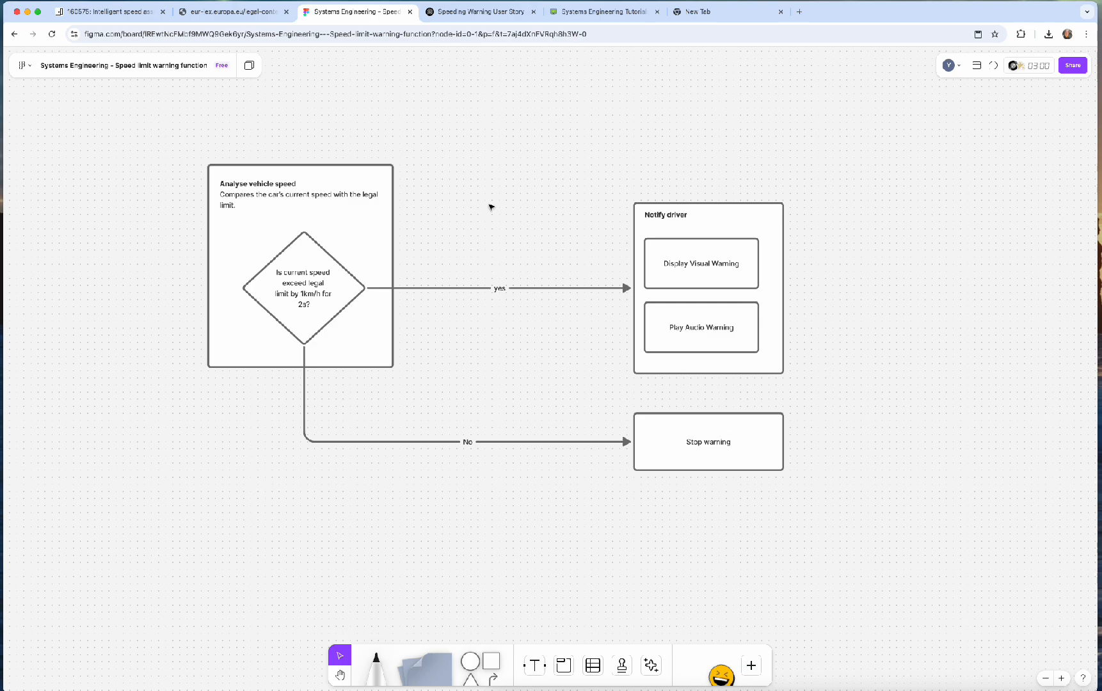
Step: Add the requirement "Analyse vehicle speed" in DOORS Next directly above the speed comparison requirement, copying the title from the flowchart
left_click(106, 12)
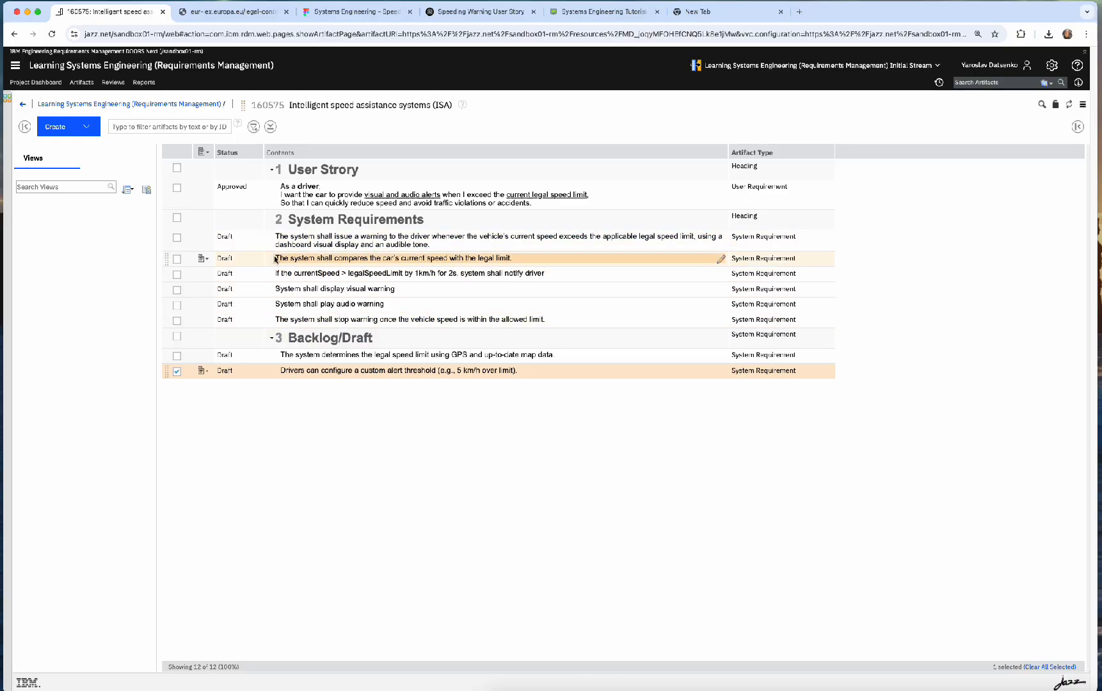
left_click(200, 238)
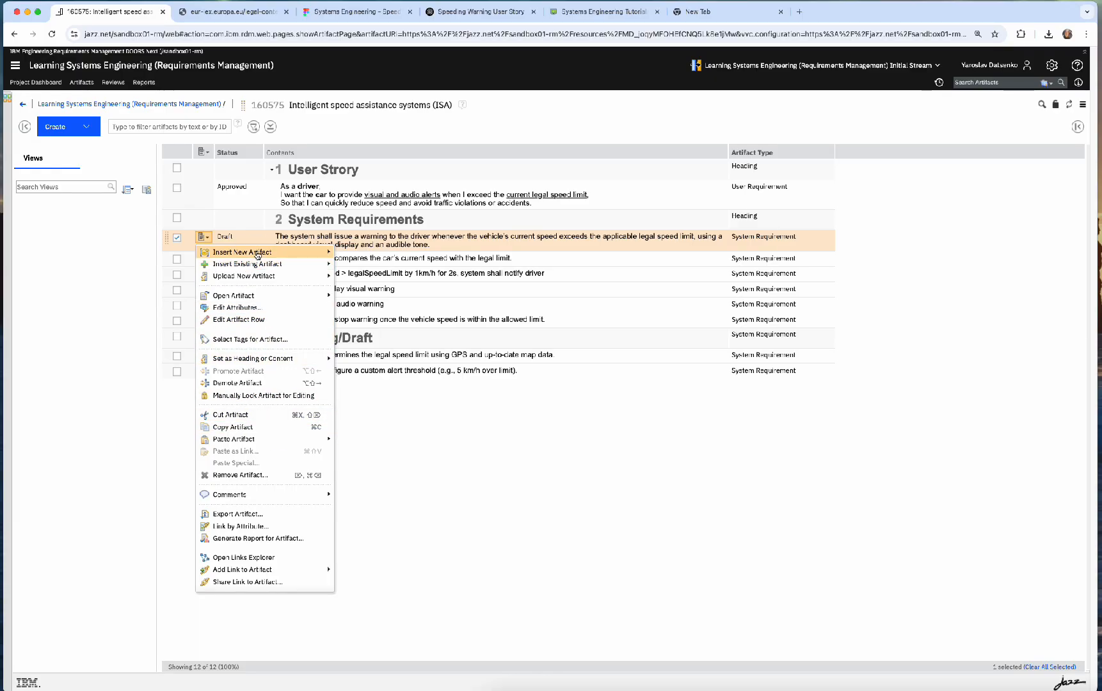
mouse_move(258, 255)
left_click(413, 259)
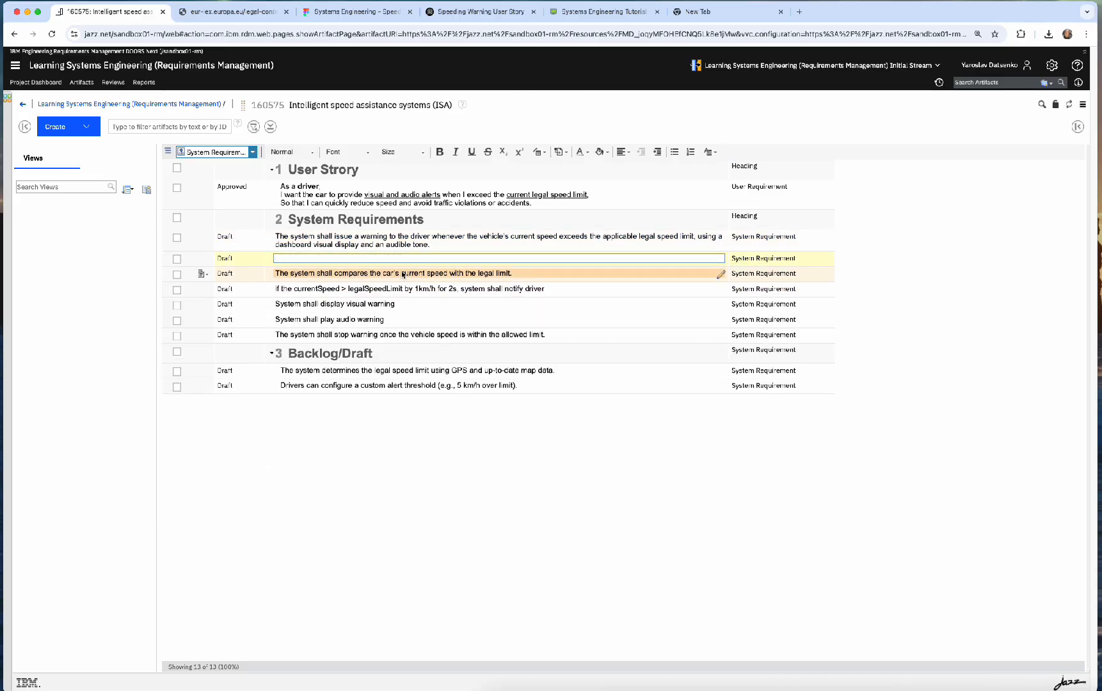
type("Analz")
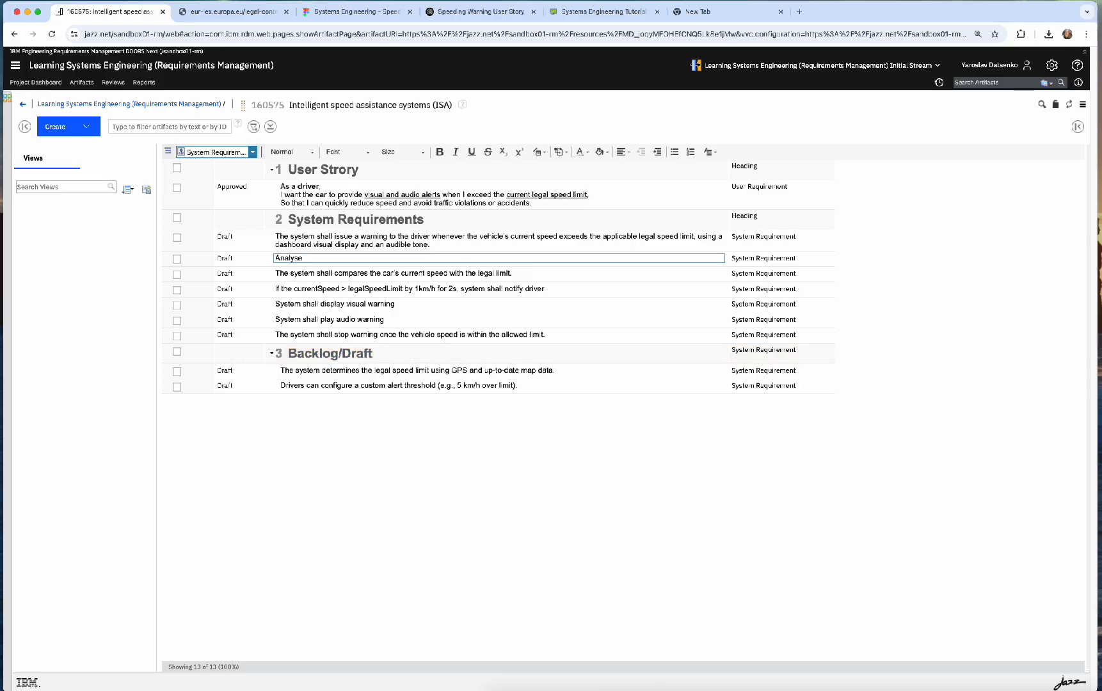
left_click(358, 12)
left_click(283, 185)
double_click(279, 185)
key("super+c")
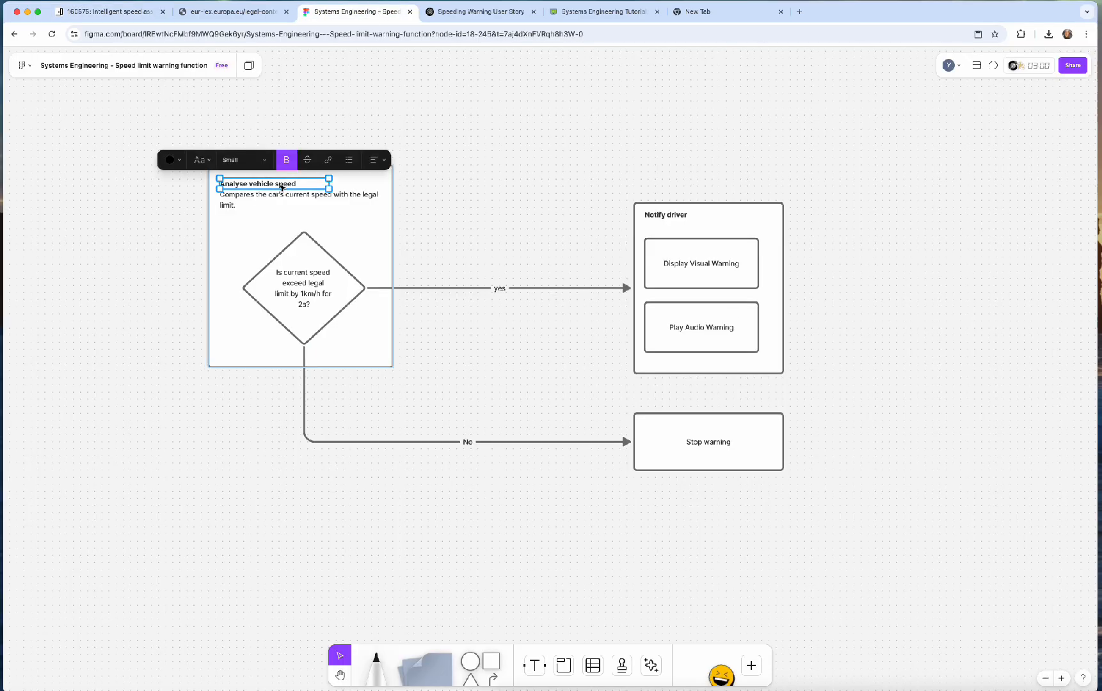
left_click(109, 12)
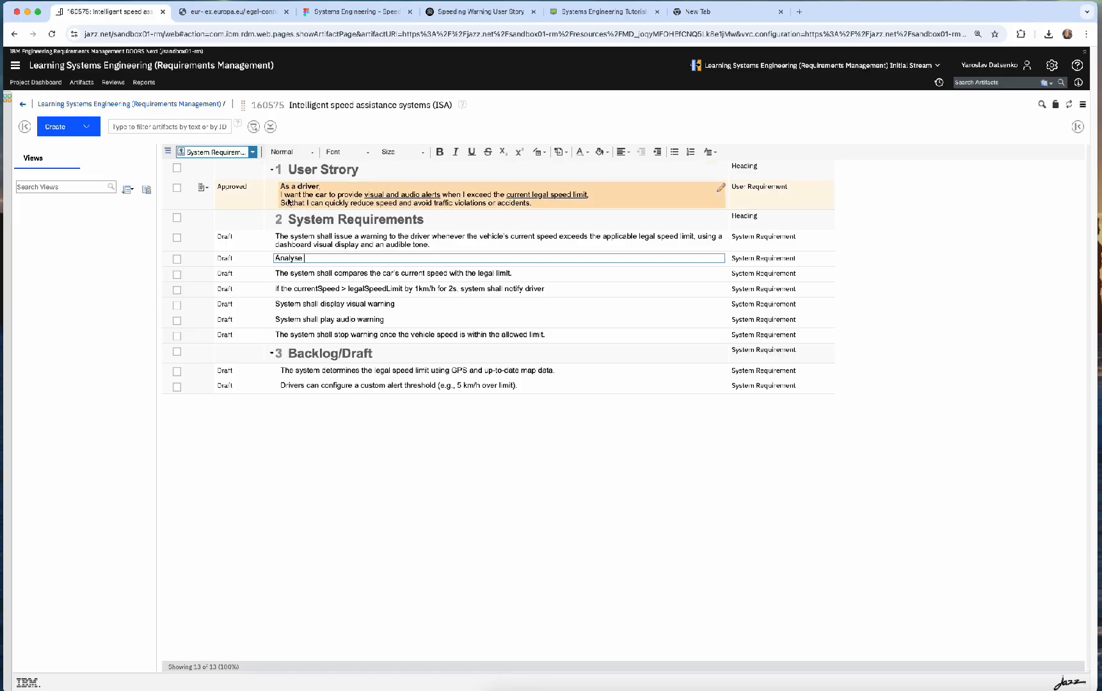
double_click(314, 258)
key("super+v")
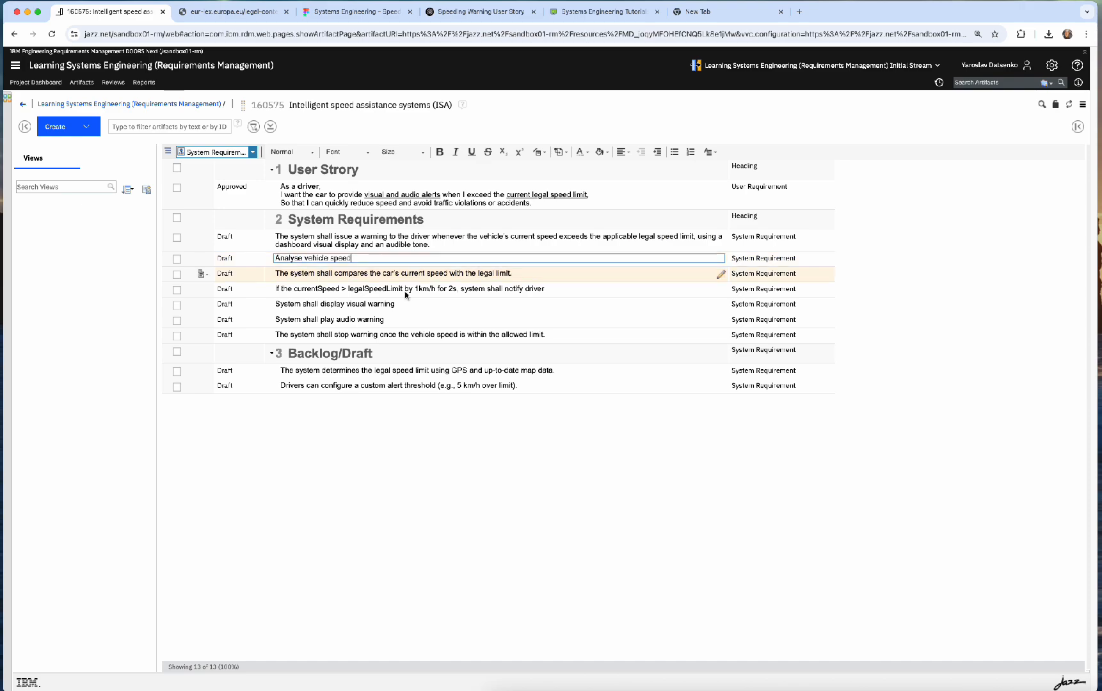
Step: Add the requirement "Notify driver (over-speeding)" in DOORS Next directly below the 1km/h for 2s condition, following the flowchart's box title
left_click(339, 12)
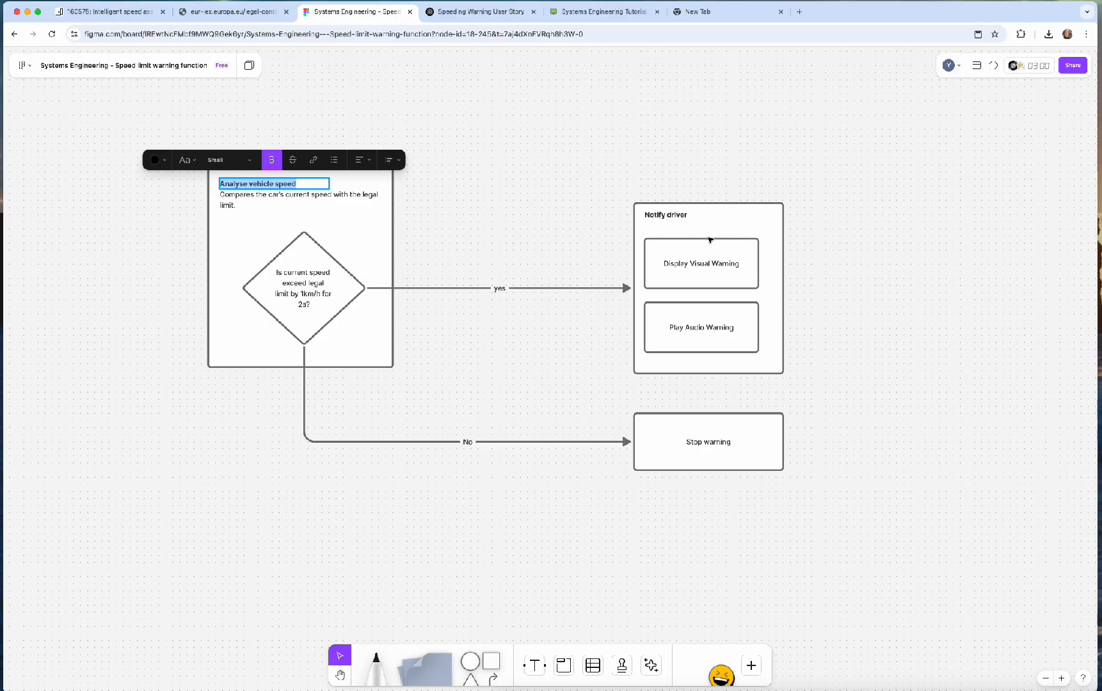
double_click(673, 215)
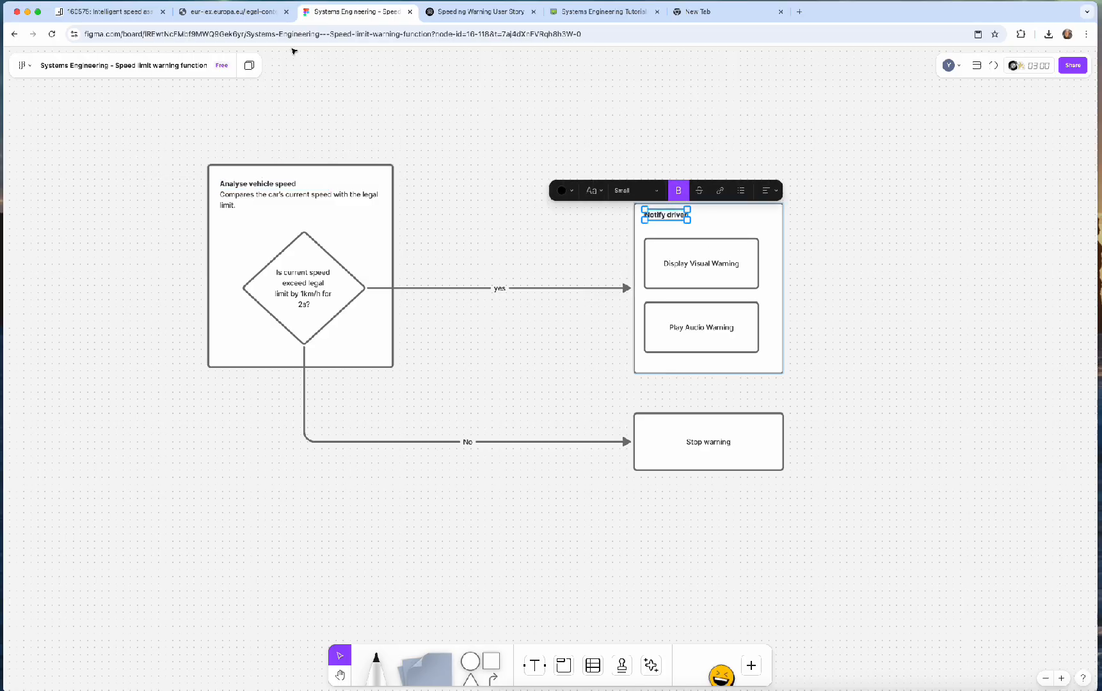
left_click(102, 12)
left_click(363, 260)
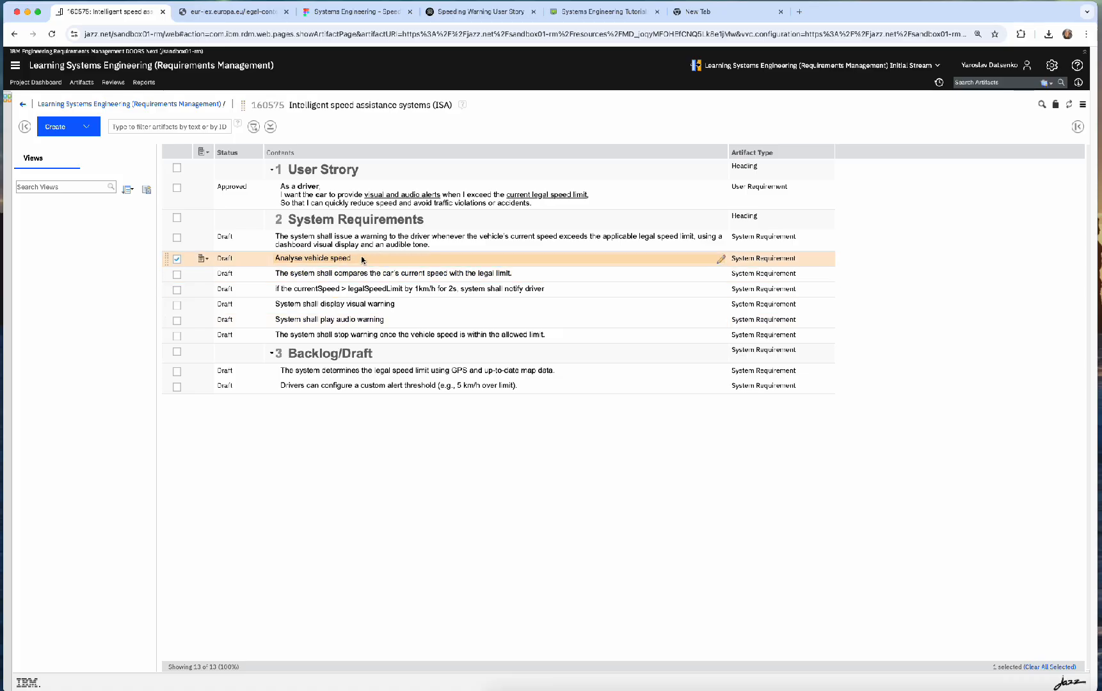
left_click(402, 304)
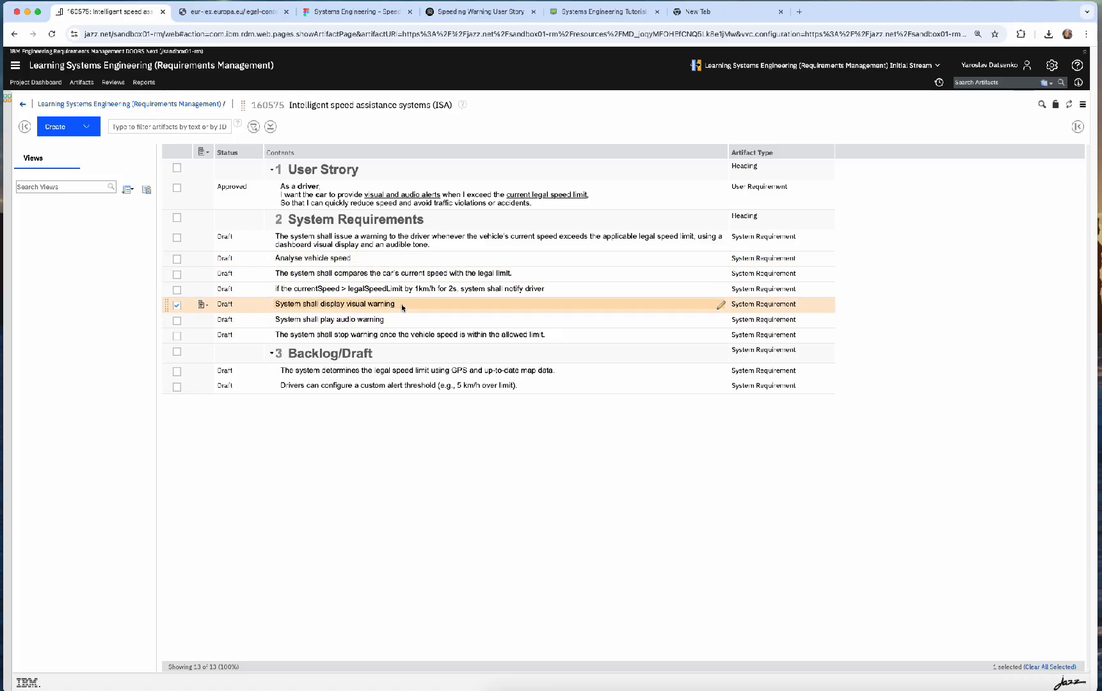
left_click(562, 288)
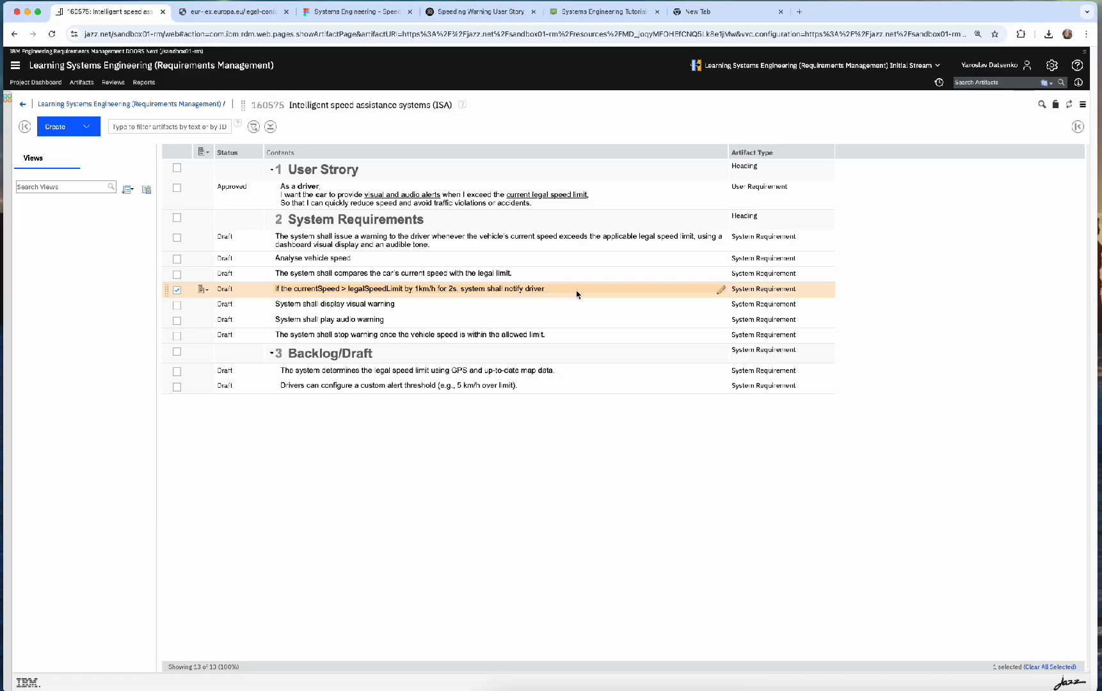
key("Return")
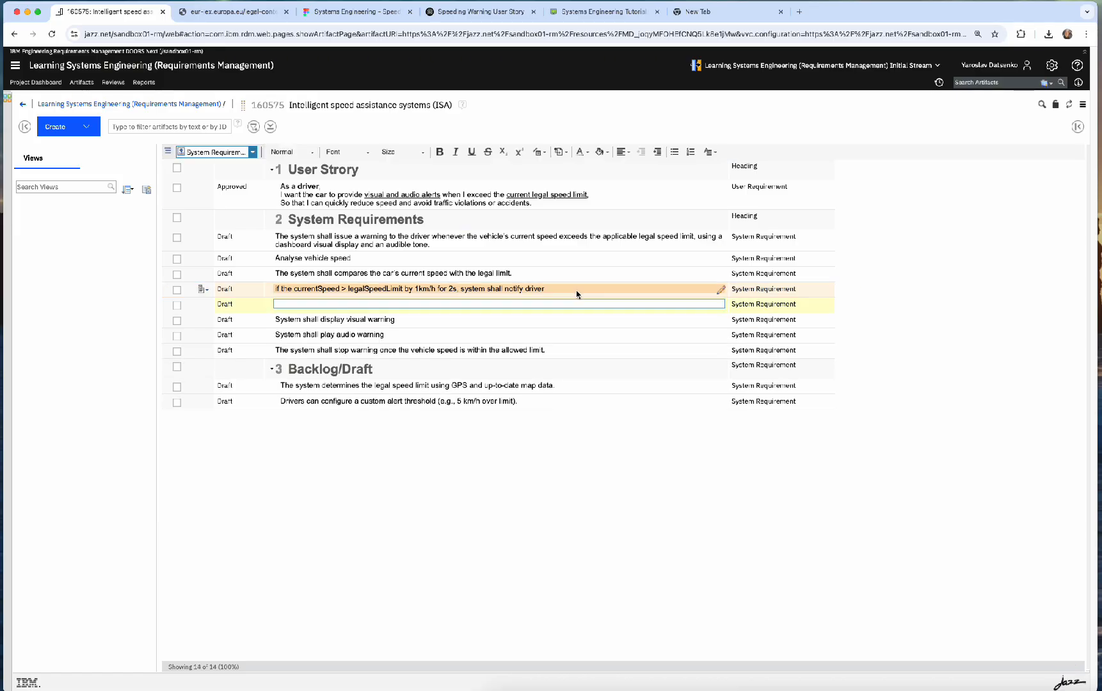
type("Notify driver")
type("*(")
key("BackSpace")
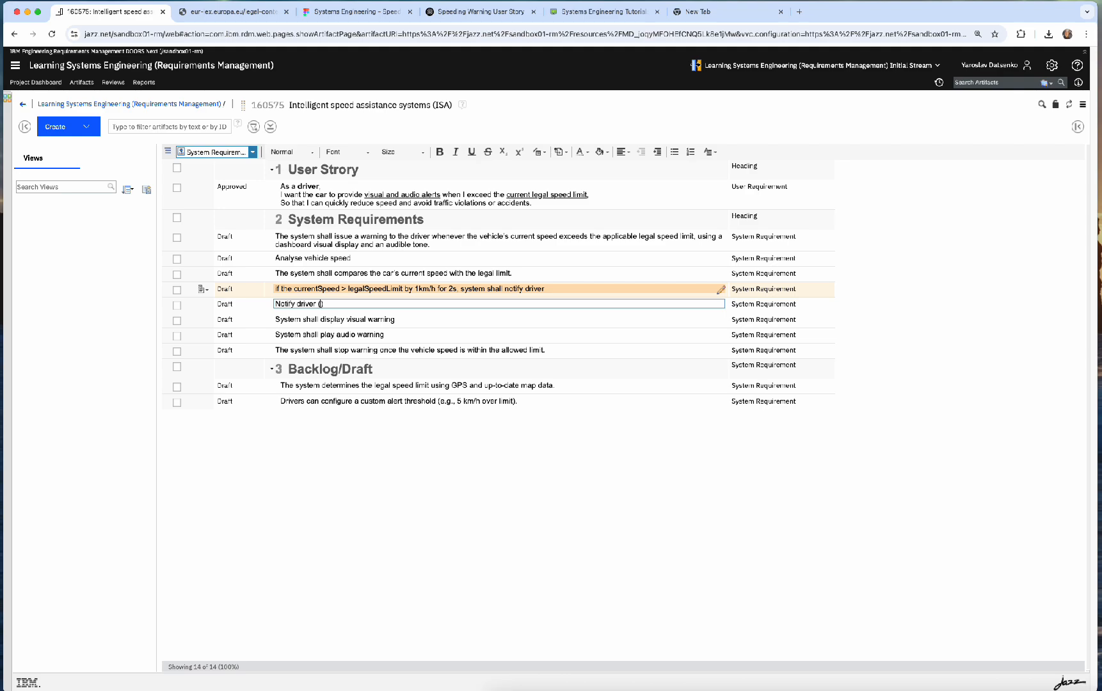
type("over speeding")
key("alt+Left")
key("BackSpace")
type("-")
Step: Insert a new requirement row with the text "Notify driver" directly below "System shall play audio warning"
left_click(509, 338)
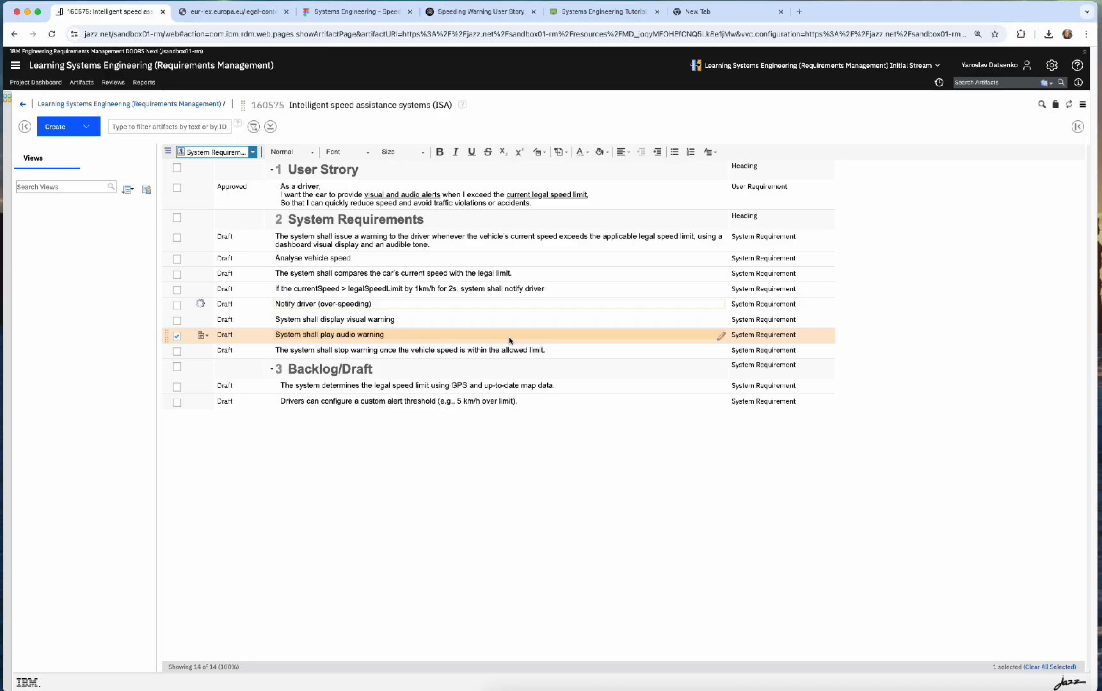
key("Return")
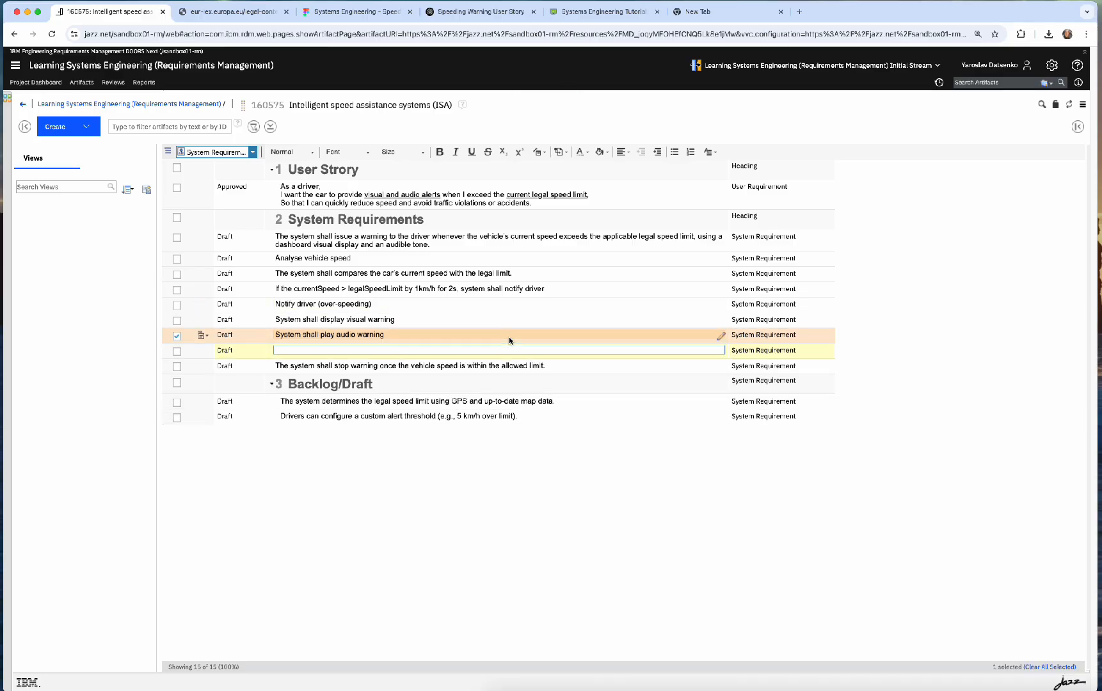
type("Notify driver")
key("super+a")
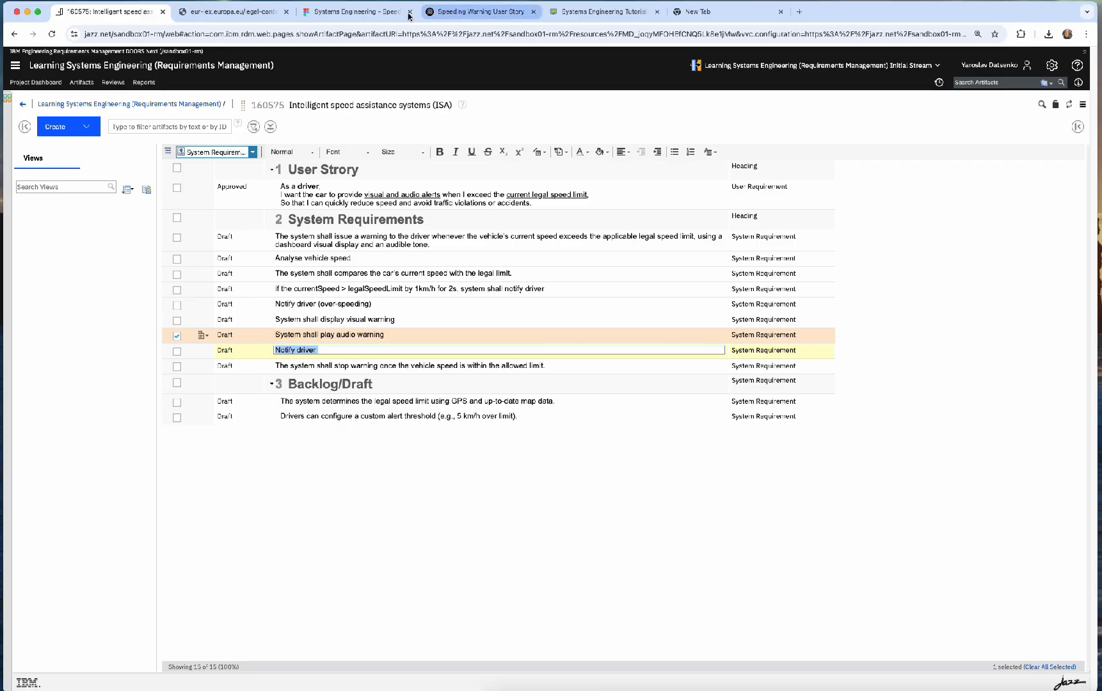
Step: Switch to the FigJam flowchart and rename the Stop warning box as "Stop notification"
left_click(340, 14)
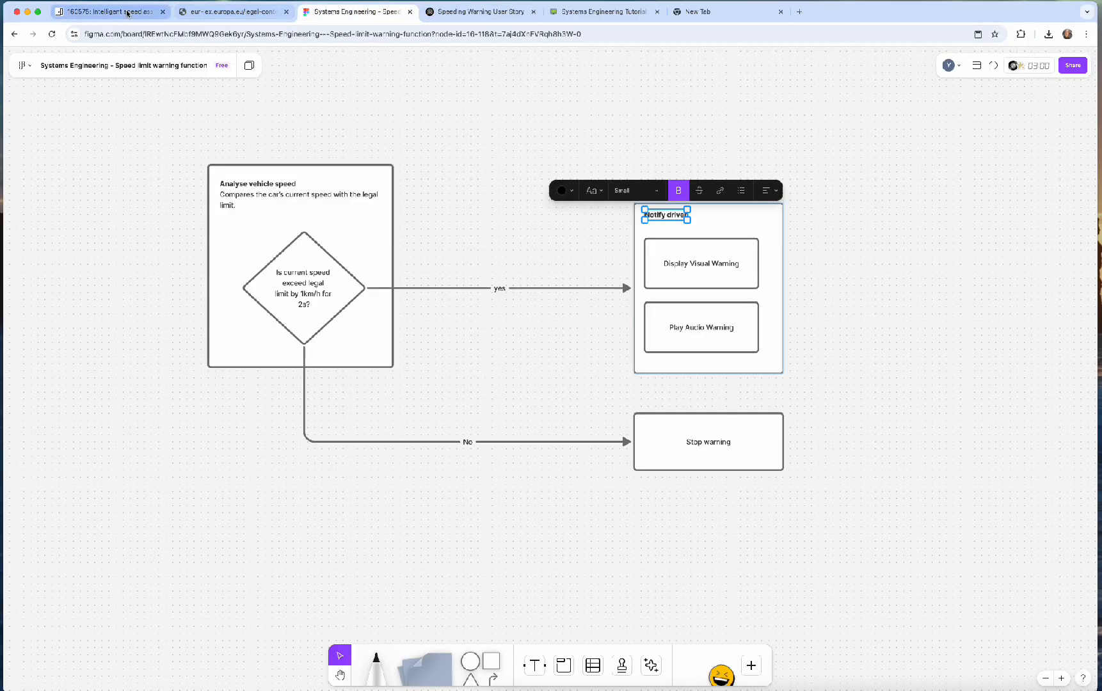
left_click(134, 14)
left_click(351, 12)
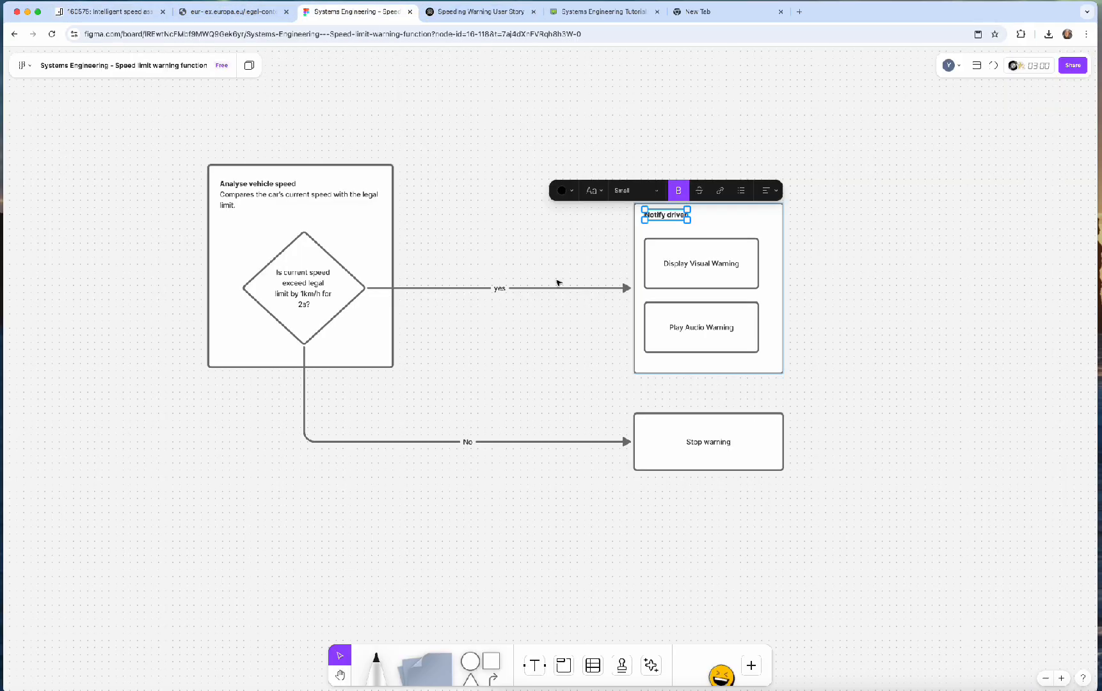
double_click(717, 443)
double_click(719, 443)
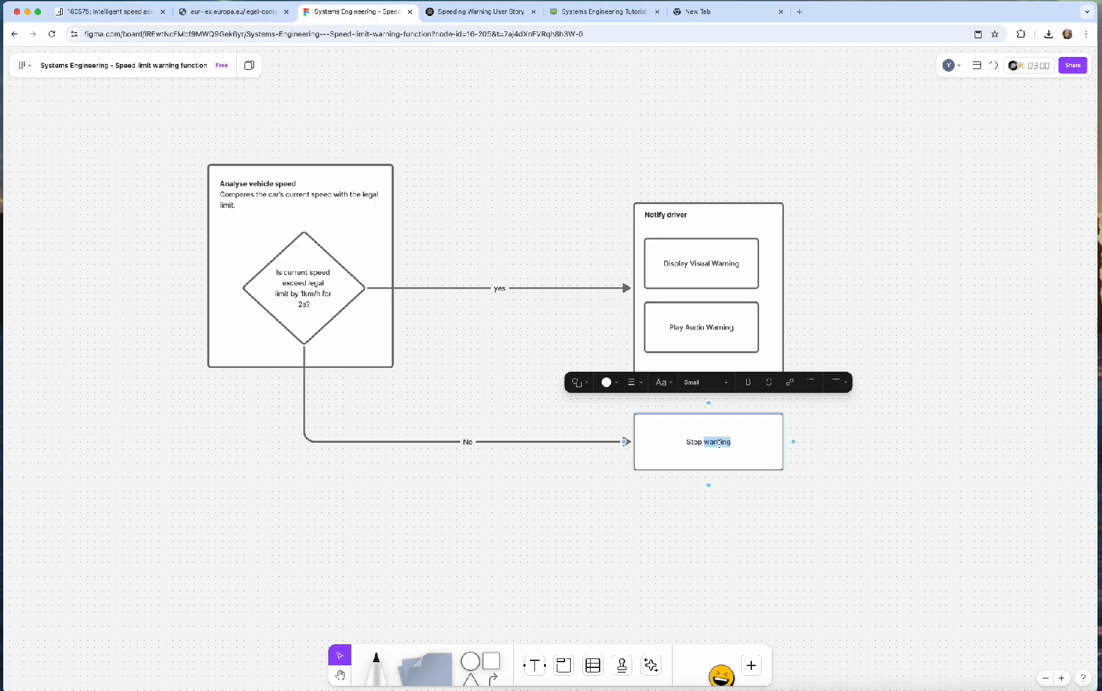
type("notification")
Step: Copy the box title into DOORS Next, replacing the new row's text below the audio warning requirement with "Stop notification ()"
key("super+a")
key("super+c")
left_click(109, 12)
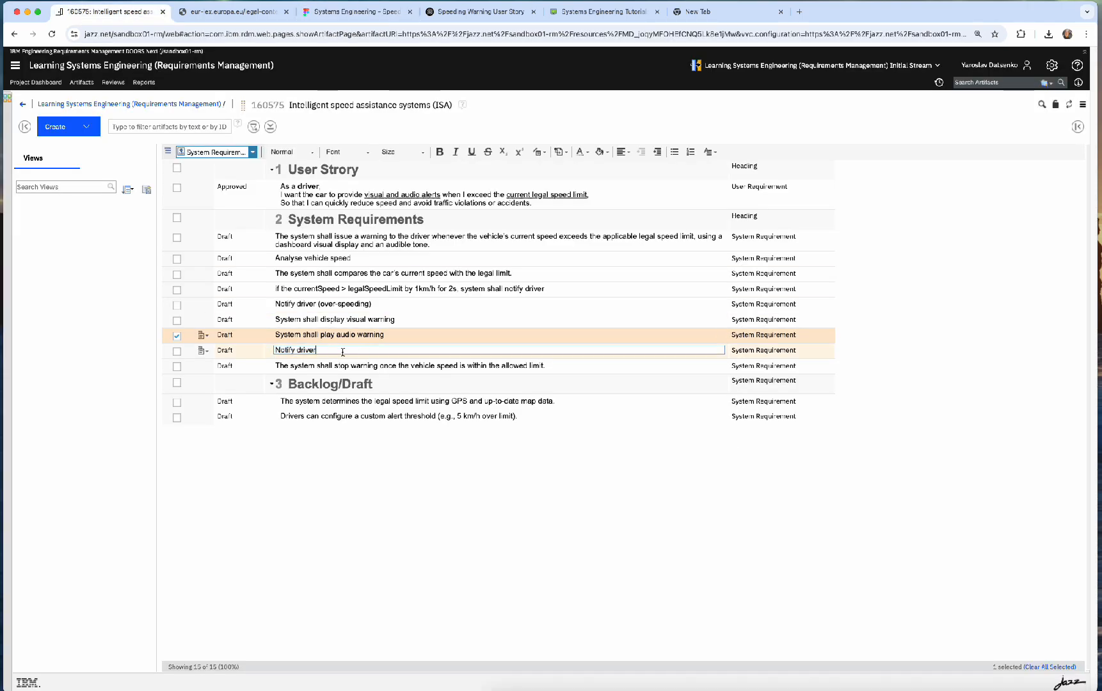
key("super+v")
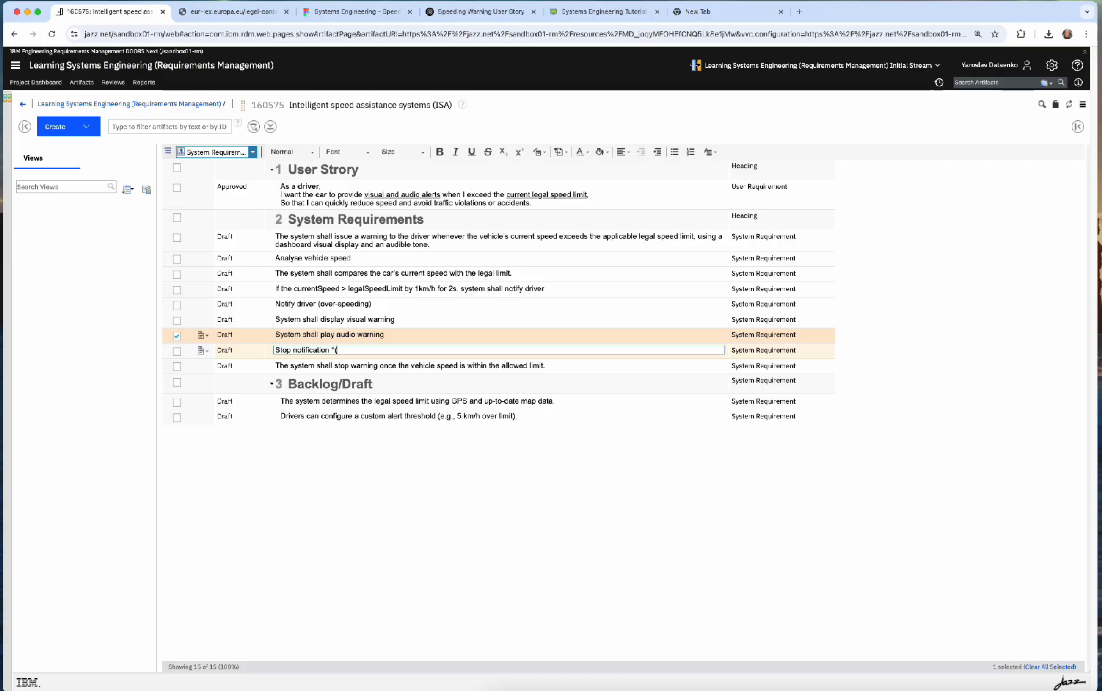
key("BackSpace")
key("BackSpace")
type("(0")
Step: Complete the stop requirement as "Stop notification (over-speeding)", copying the bracketed text from the Notify driver requirement
left_click(381, 306)
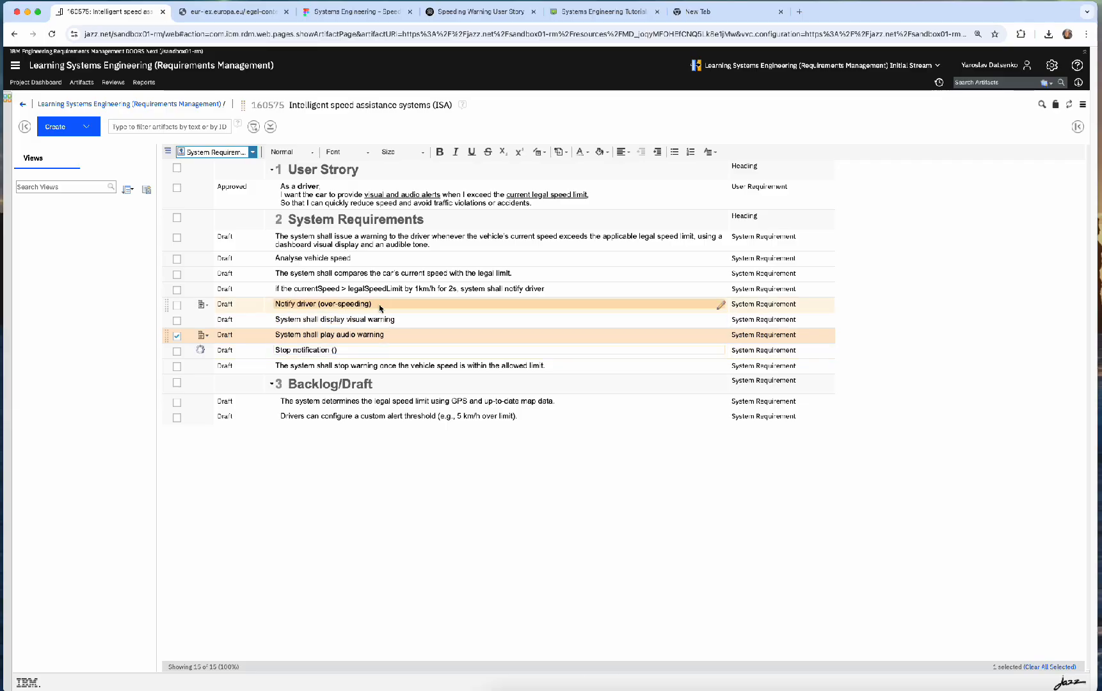
double_click(380, 308)
mouse_move(370, 304)
left_mouse_down()
mouse_move(276, 304)
mouse_move(376, 304)
left_mouse_up()
key("super+c")
double_click(361, 352)
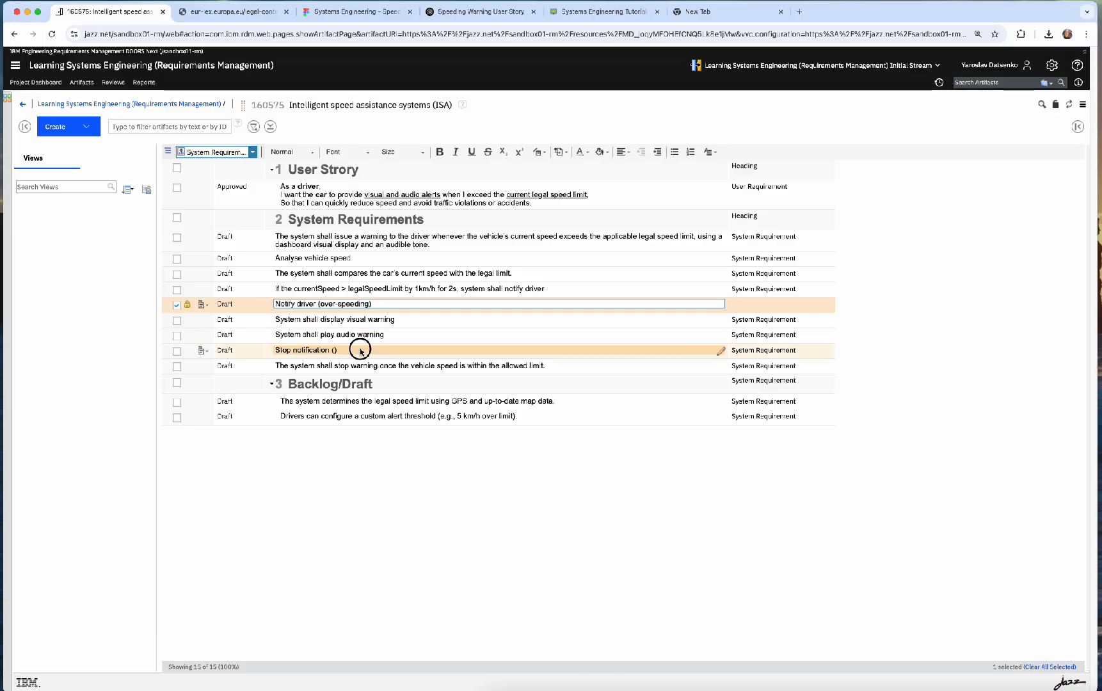
key("BackSpace")
key("BackSpace")
key("BackSpace")
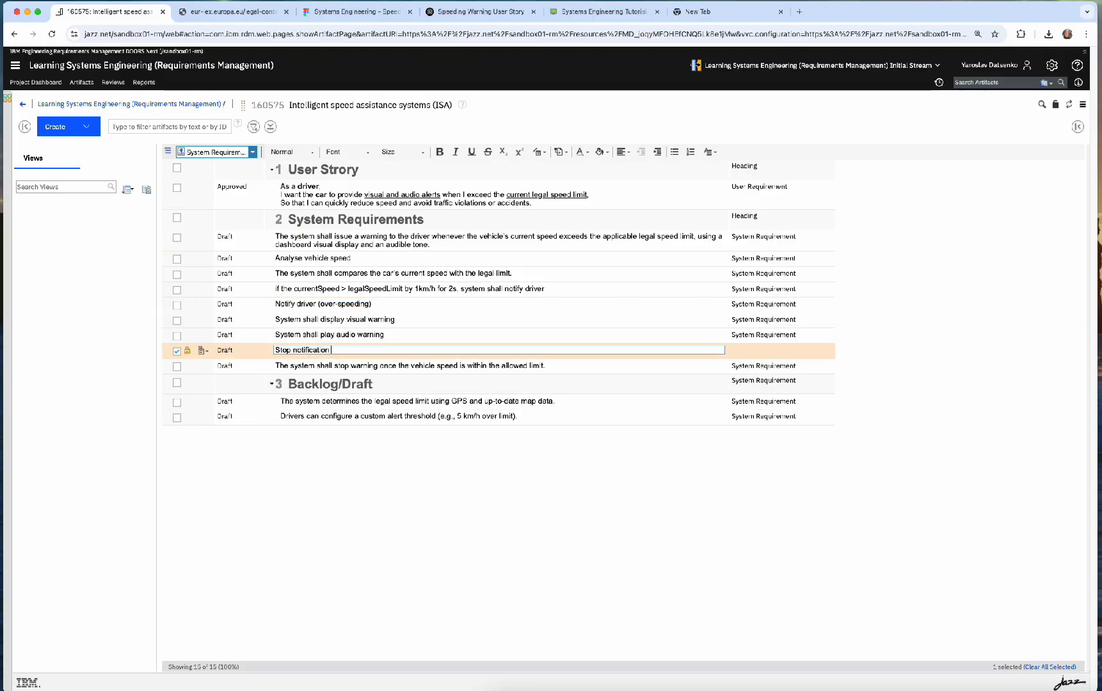
key("super+v")
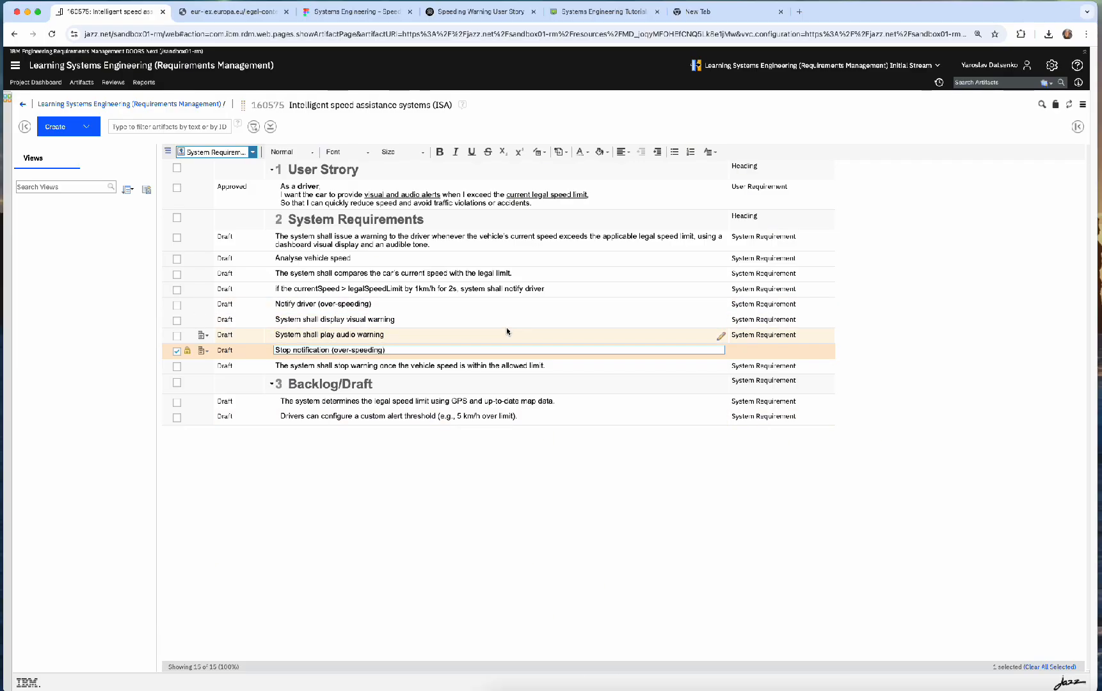
left_click(1052, 136)
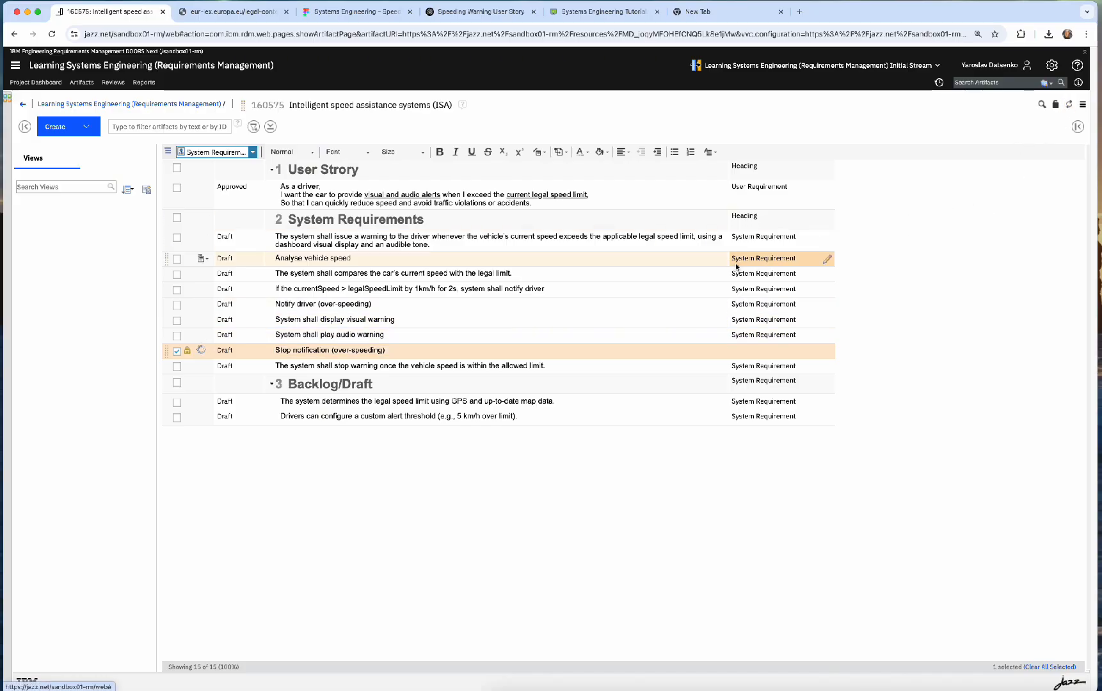
Step: Convert the Analyse vehicle speed, Notify driver and Stop notification rows to headings with the Heading artifact type
left_click(179, 308)
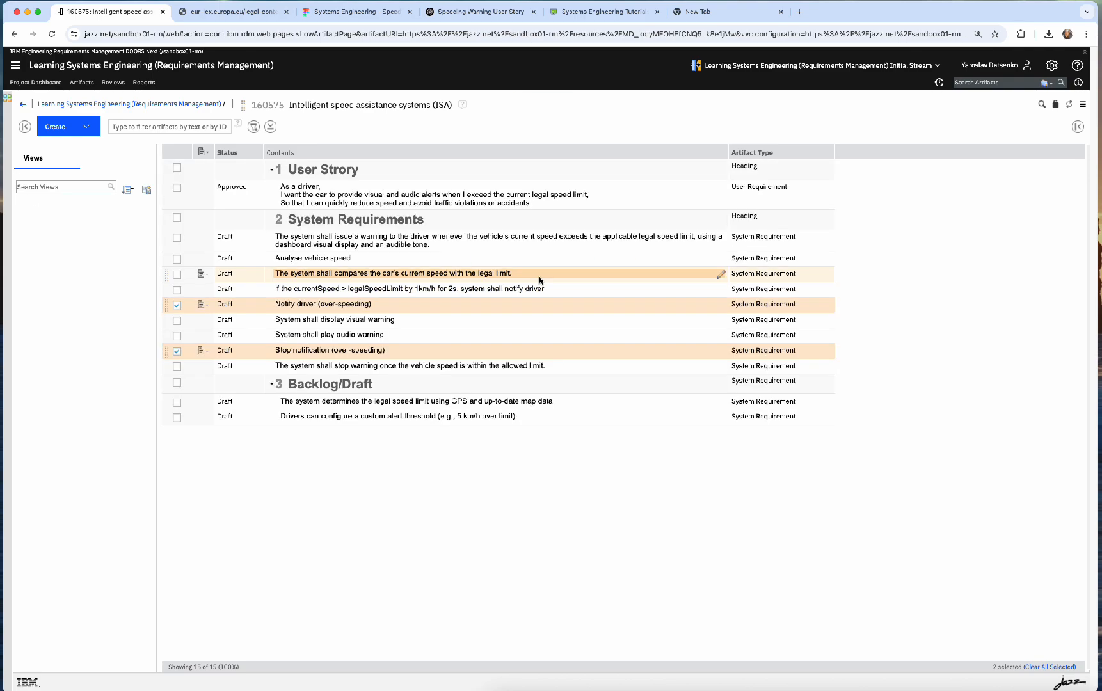
left_click(177, 259)
left_click(203, 258)
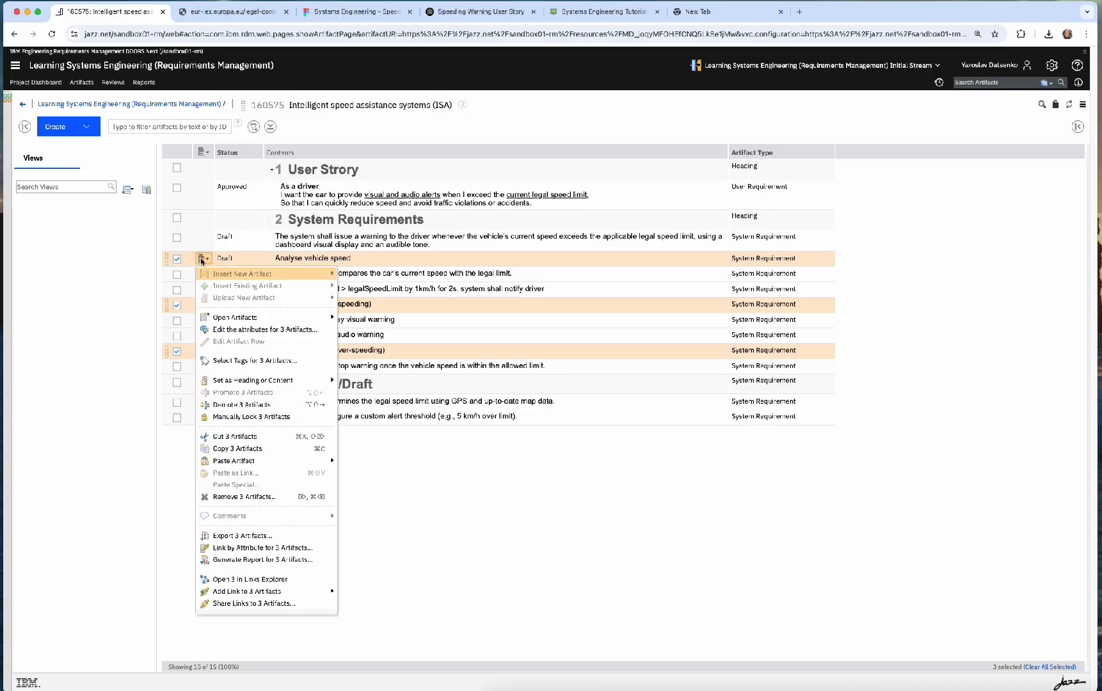
mouse_move(287, 385)
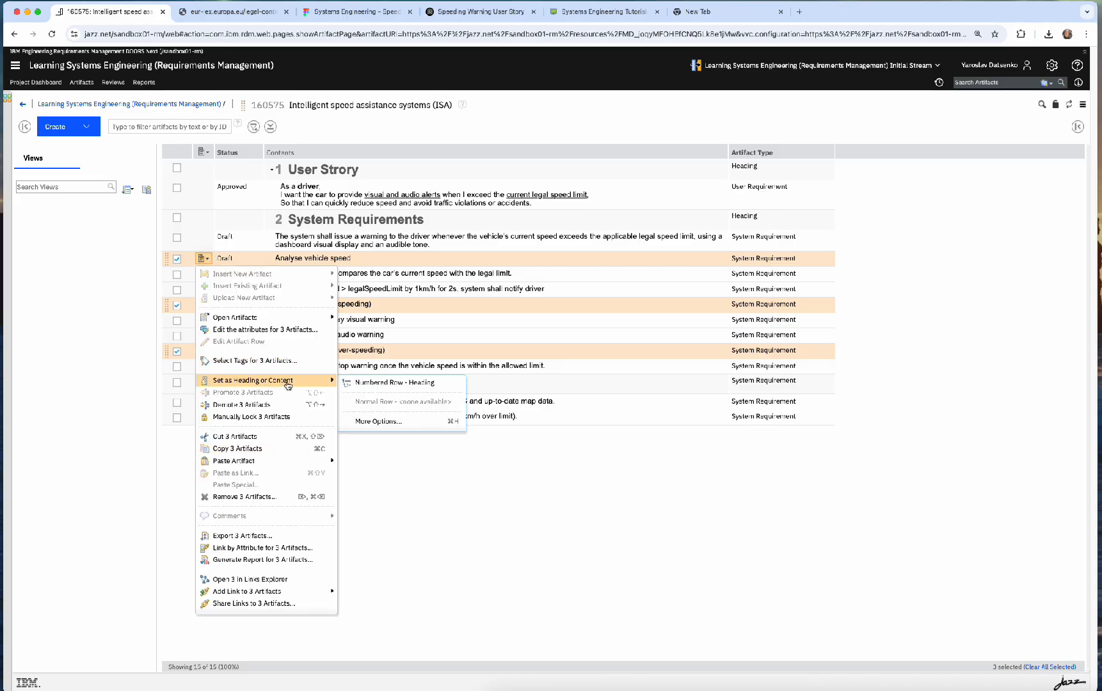
left_click(371, 422)
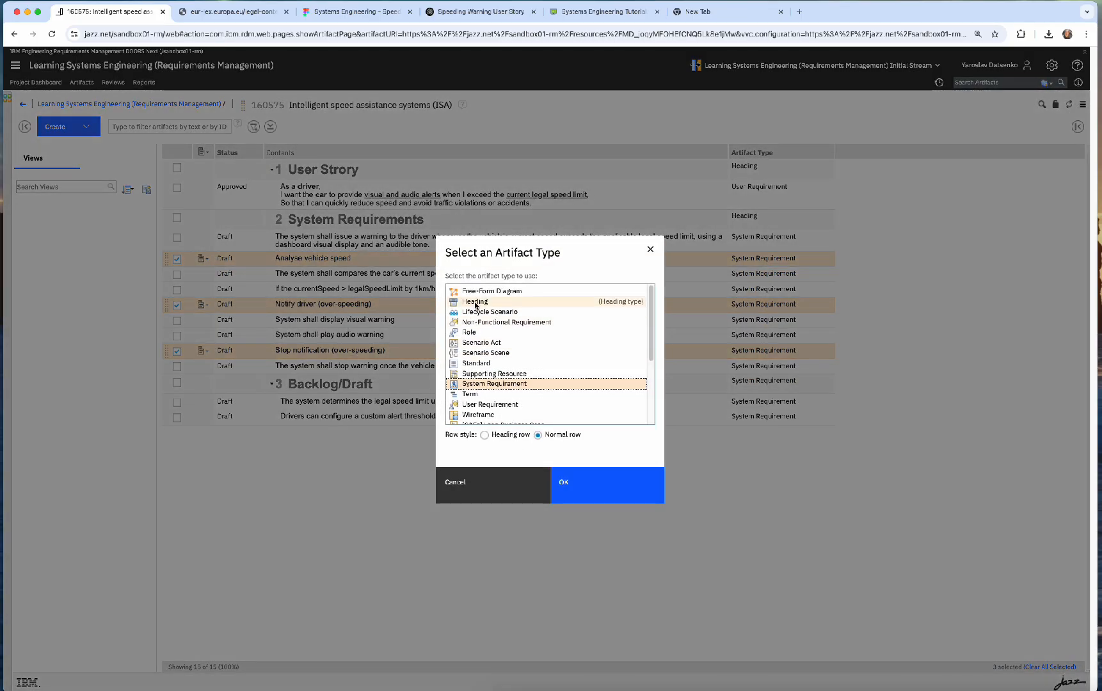
left_click(598, 494)
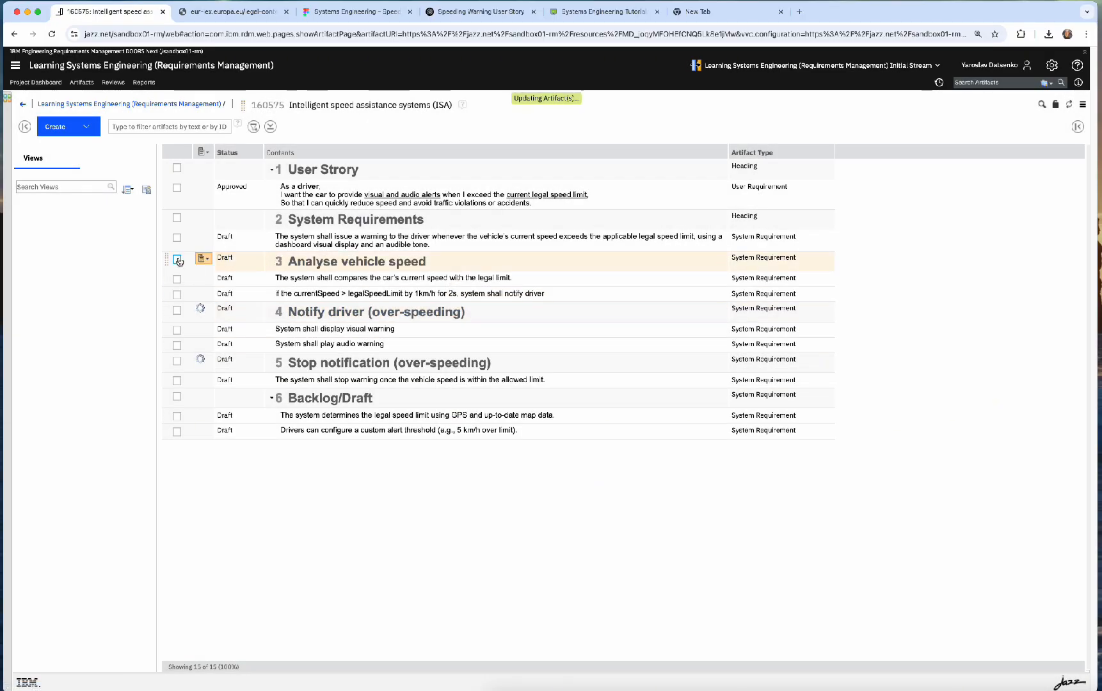
Step: Demote the nine rows from the general warning requirement through the stop warning requirement so they sit under System Requirements
left_click(177, 238)
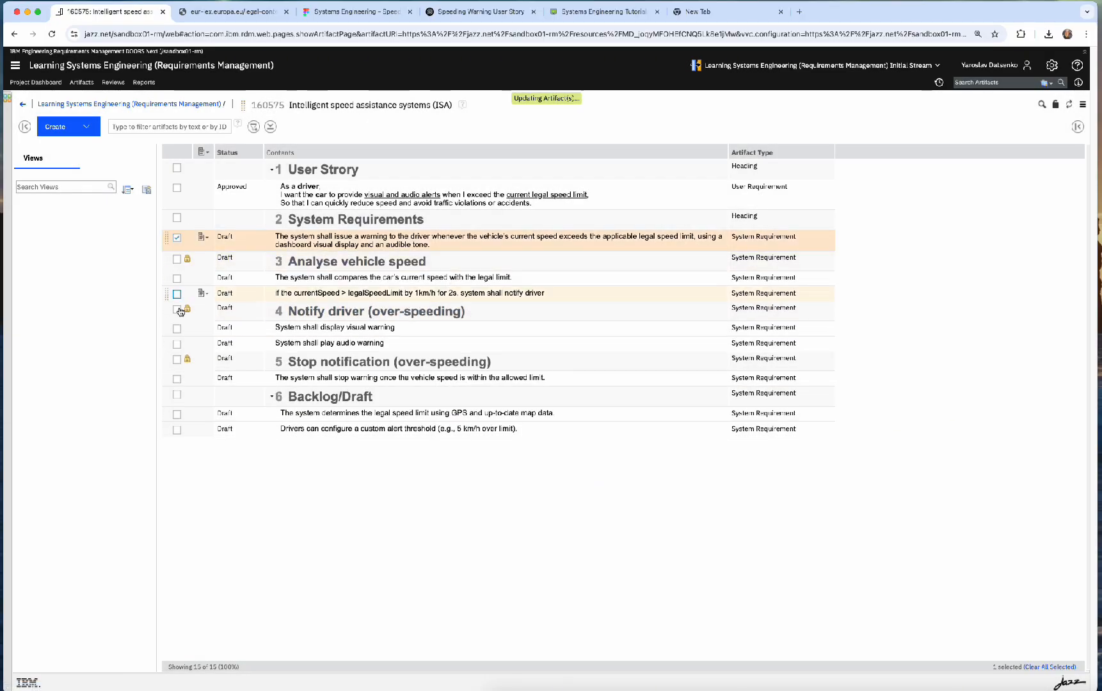
left_click(177, 380, "shift")
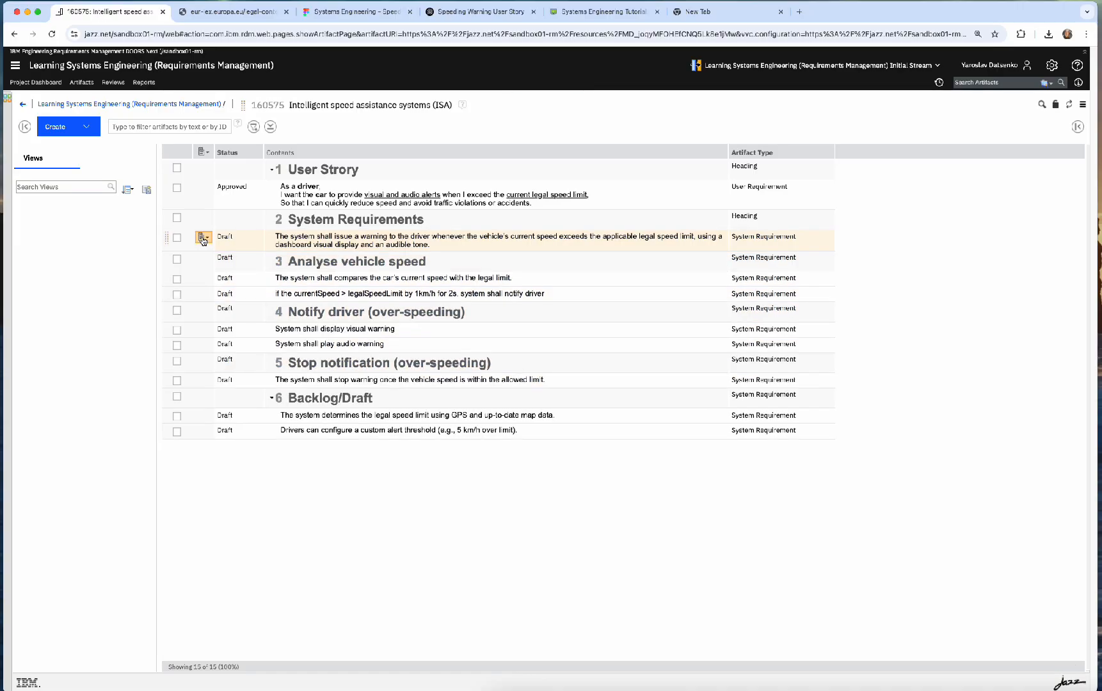
left_click(180, 241)
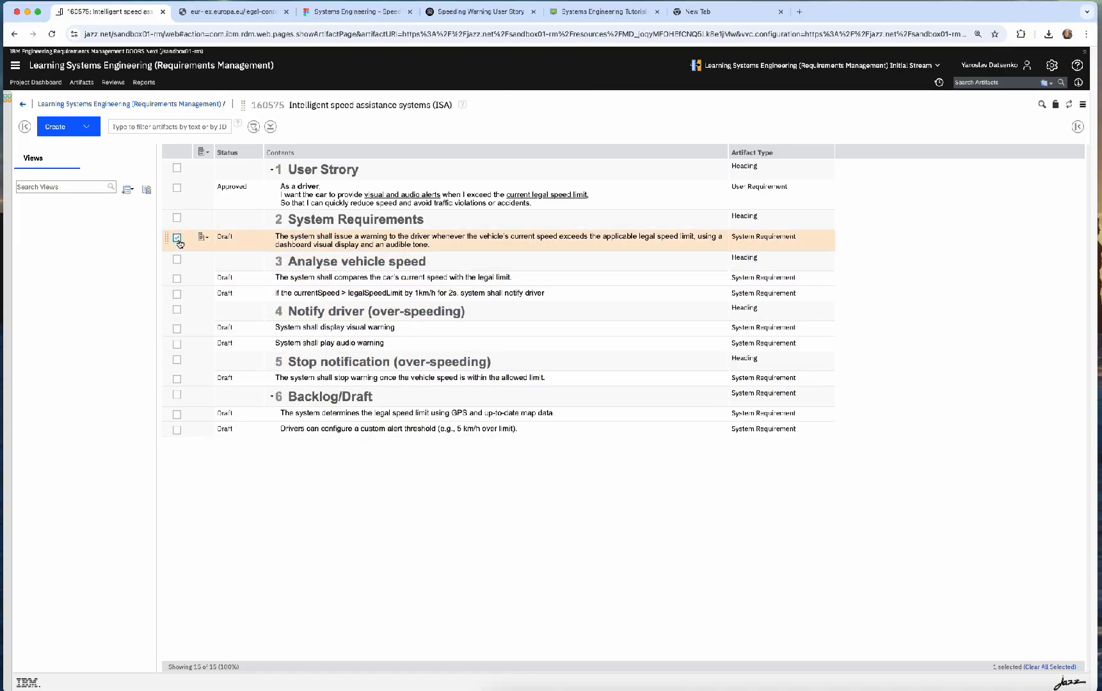
left_click(177, 380, "shift")
left_click(203, 237)
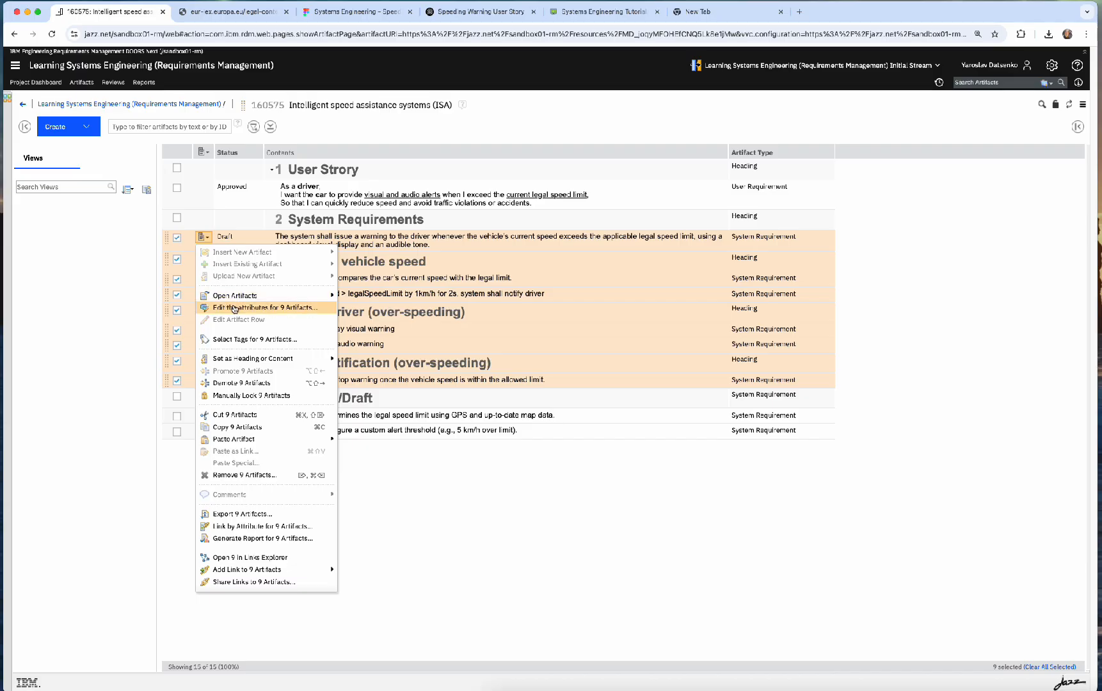
left_click(265, 382)
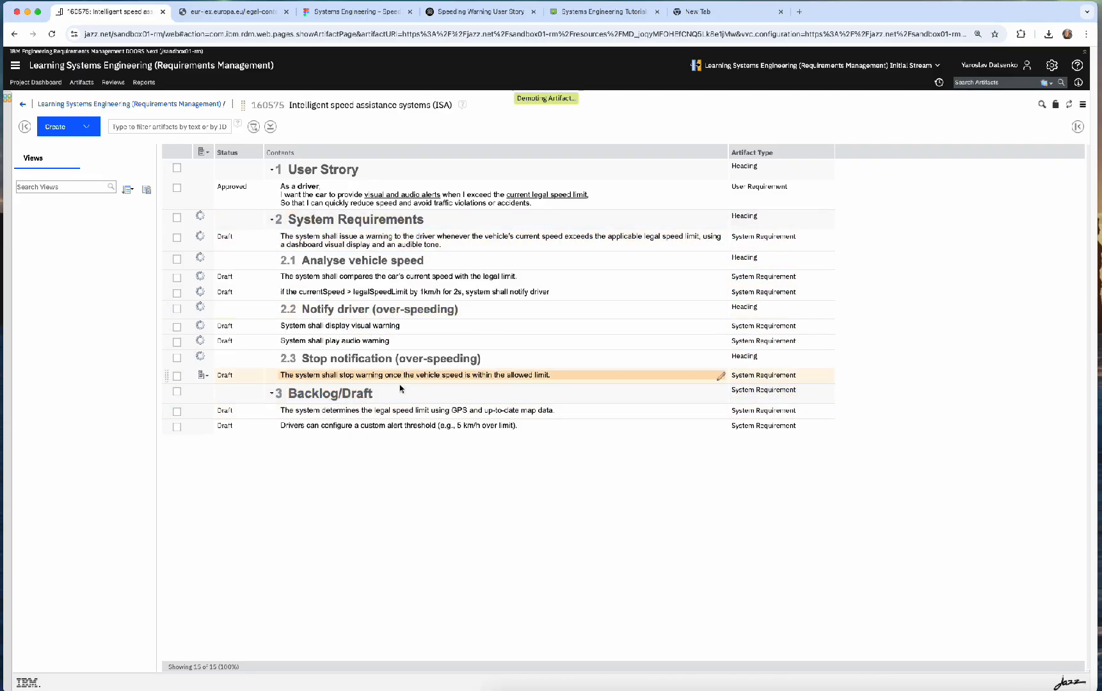
left_click(362, 221)
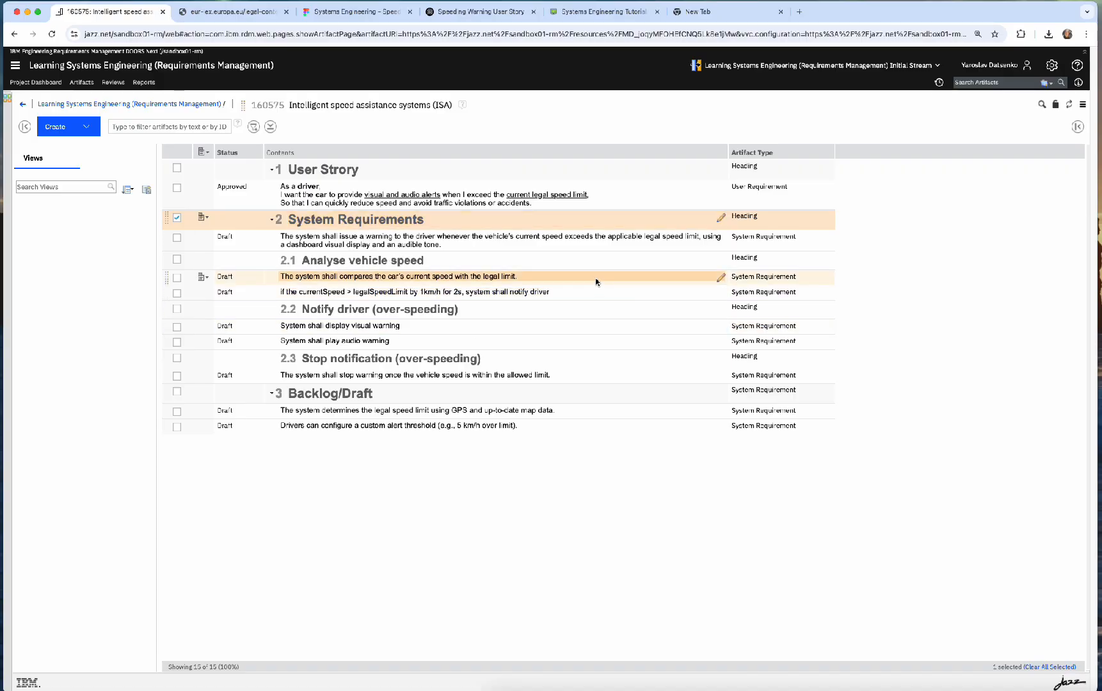
left_click(532, 243)
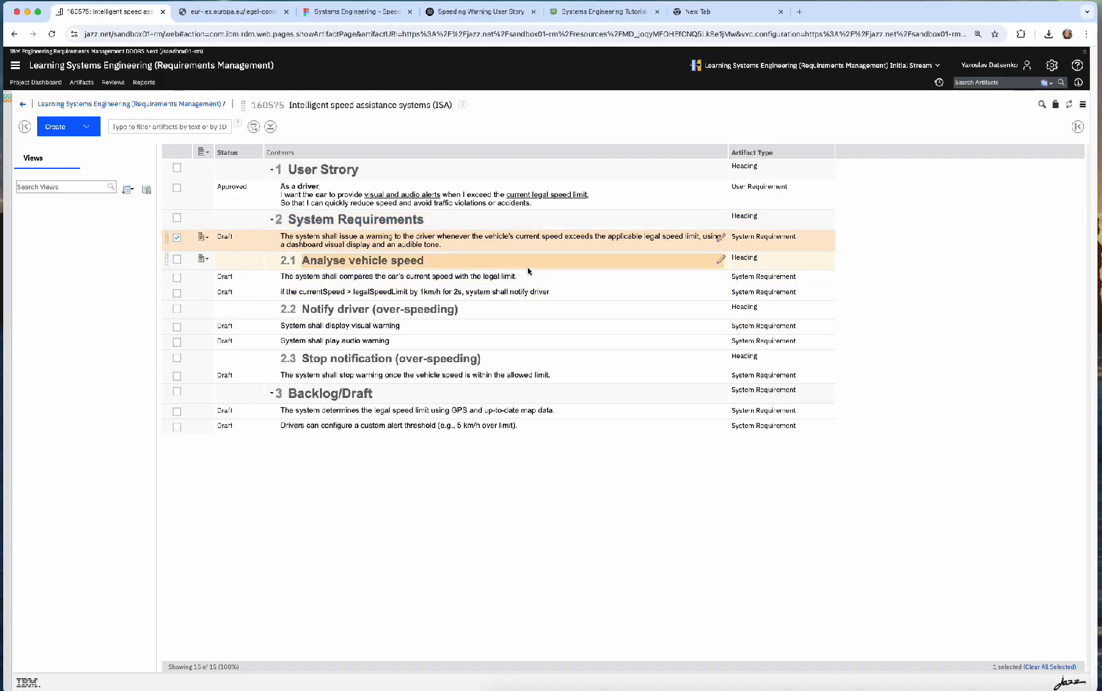
left_click(534, 276)
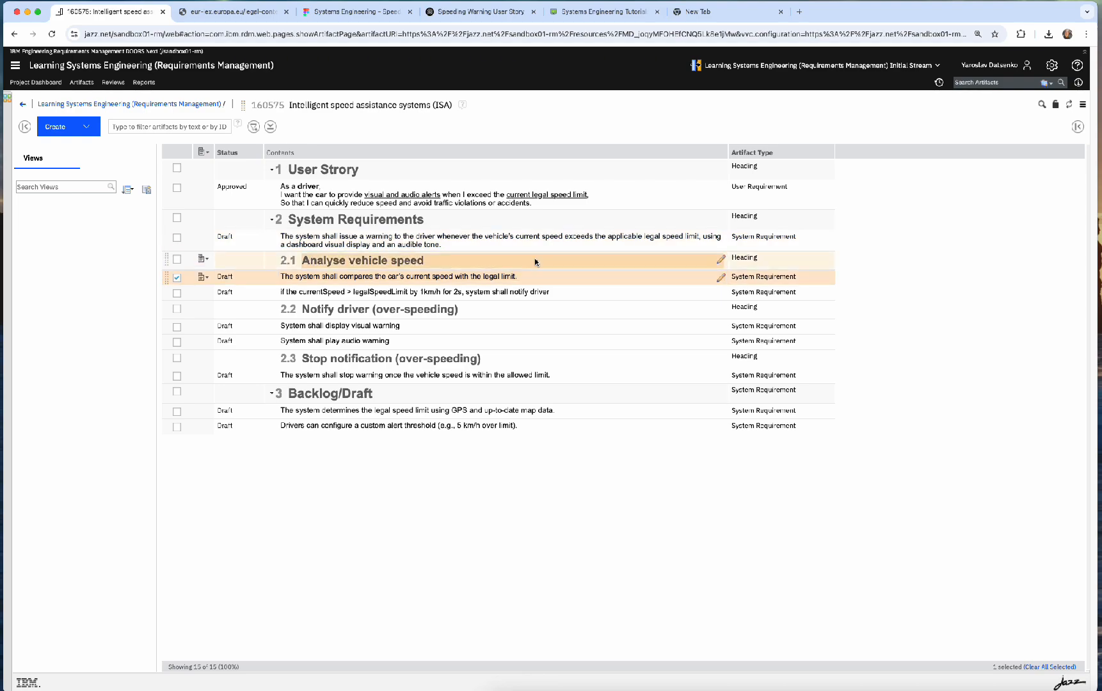
left_click(535, 259)
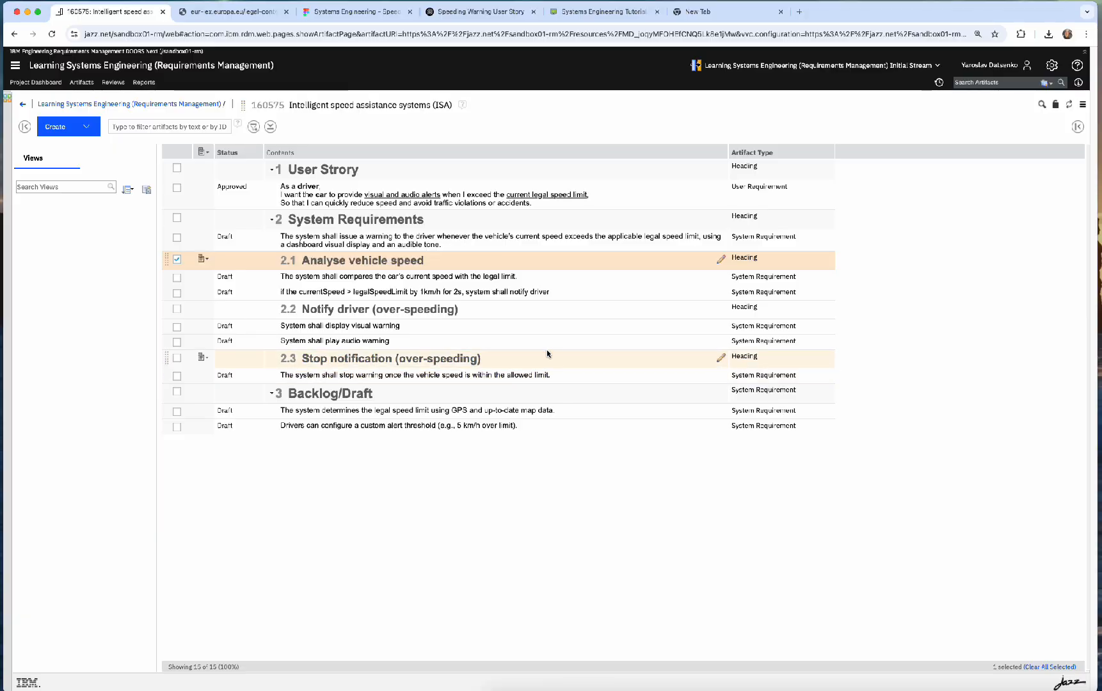
Step: Correct "compares" to "compare" in the speed comparison requirement under Analyse vehicle speed
left_click(527, 279)
left_click(378, 277)
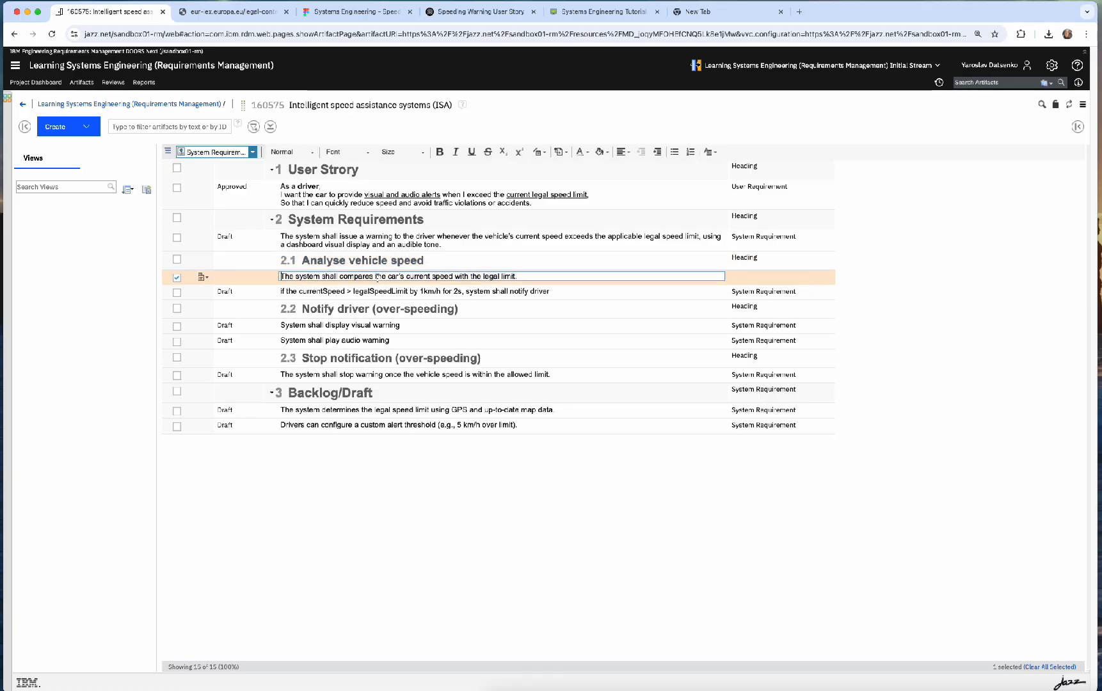
key("BackSpace")
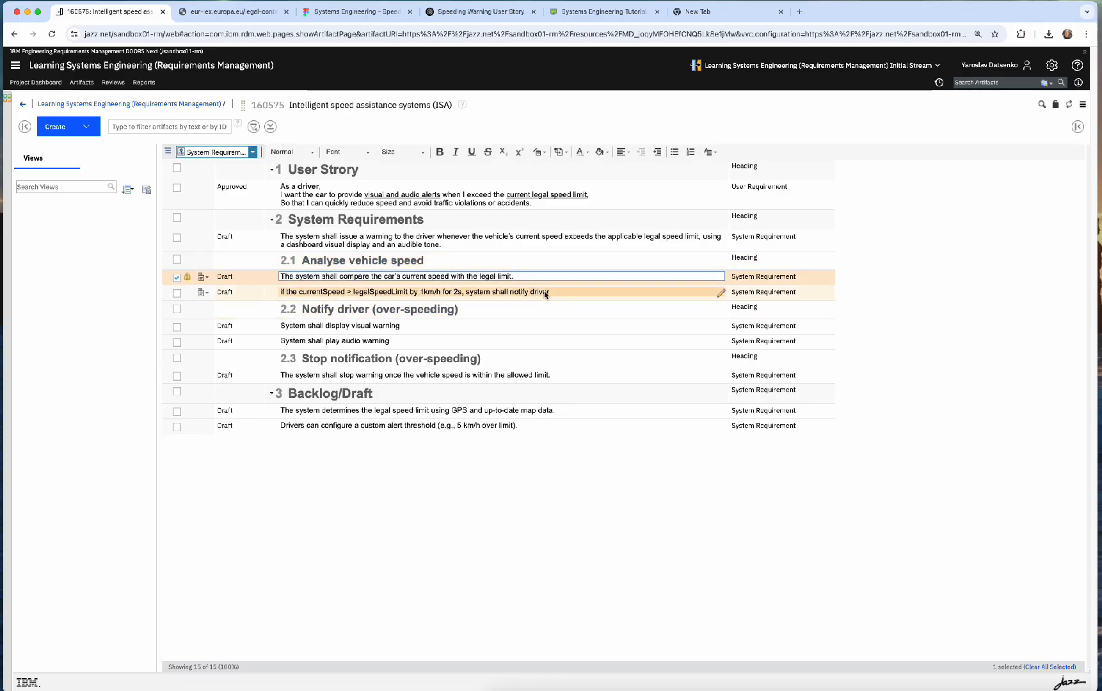
left_click(579, 291)
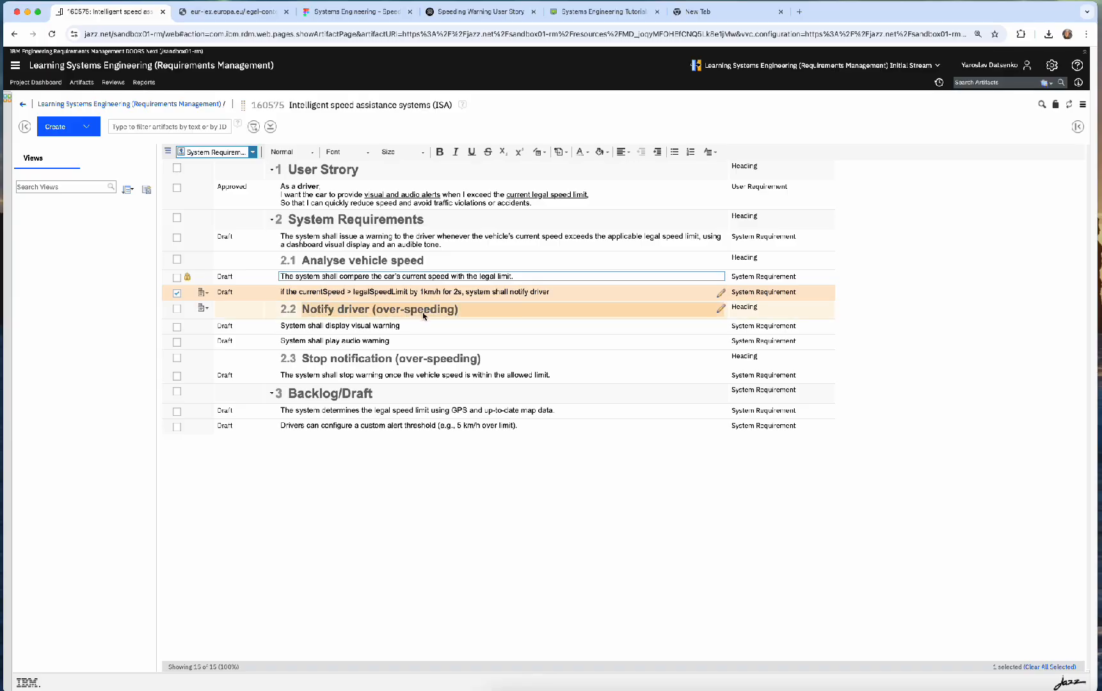
left_click(504, 312)
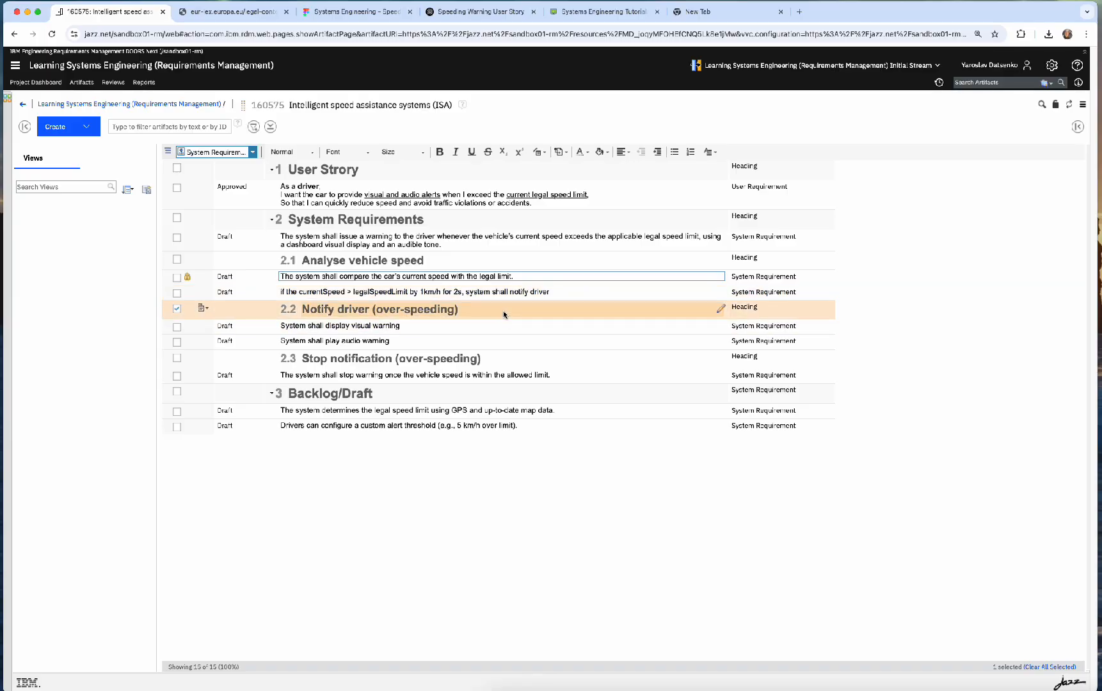
left_click(498, 324)
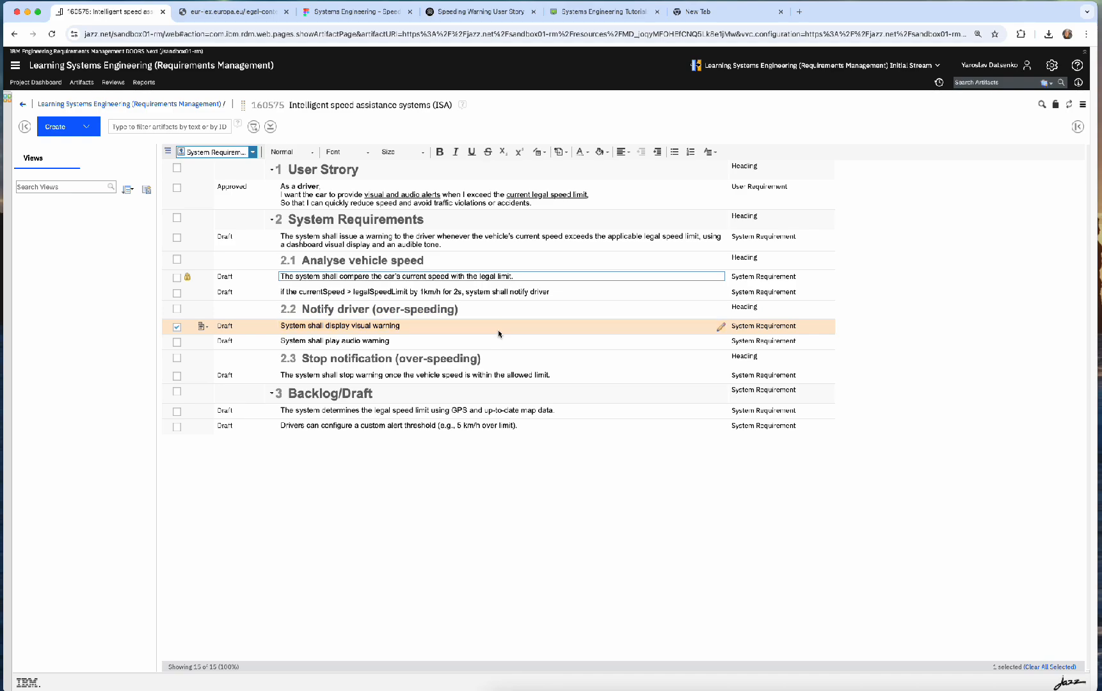
left_click(177, 342)
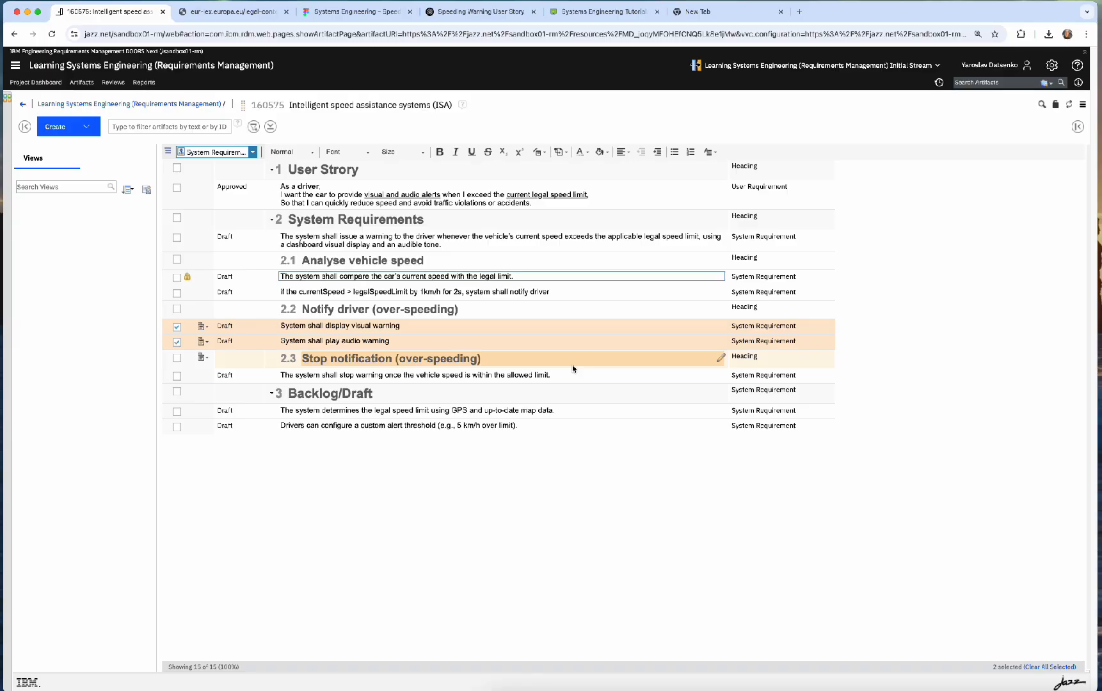
left_click(493, 323)
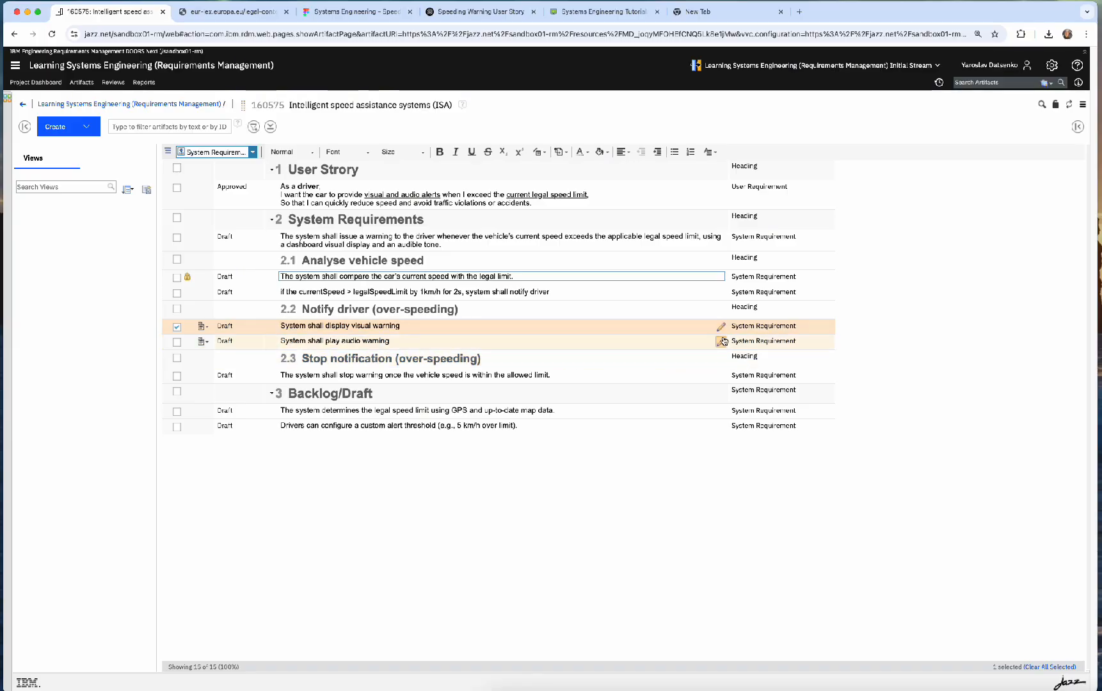
left_click(578, 342)
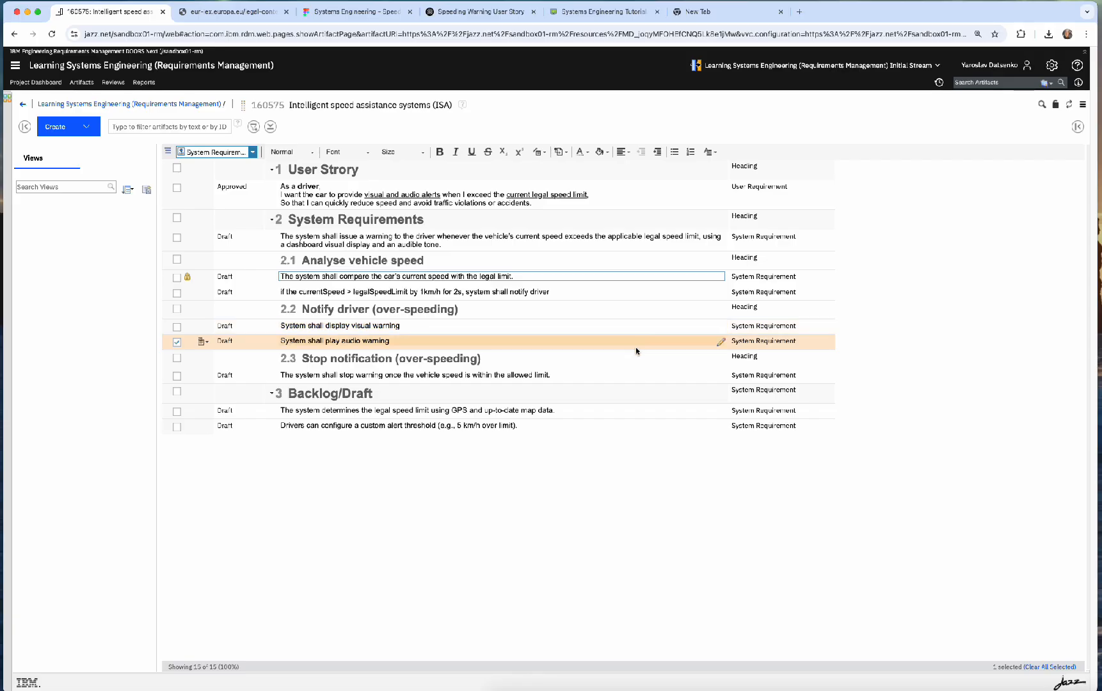
Step: Add a requirement at the end of section 2.3 reading "System shall stop audio warning after 5s, but keep visual warning"
left_click(596, 375)
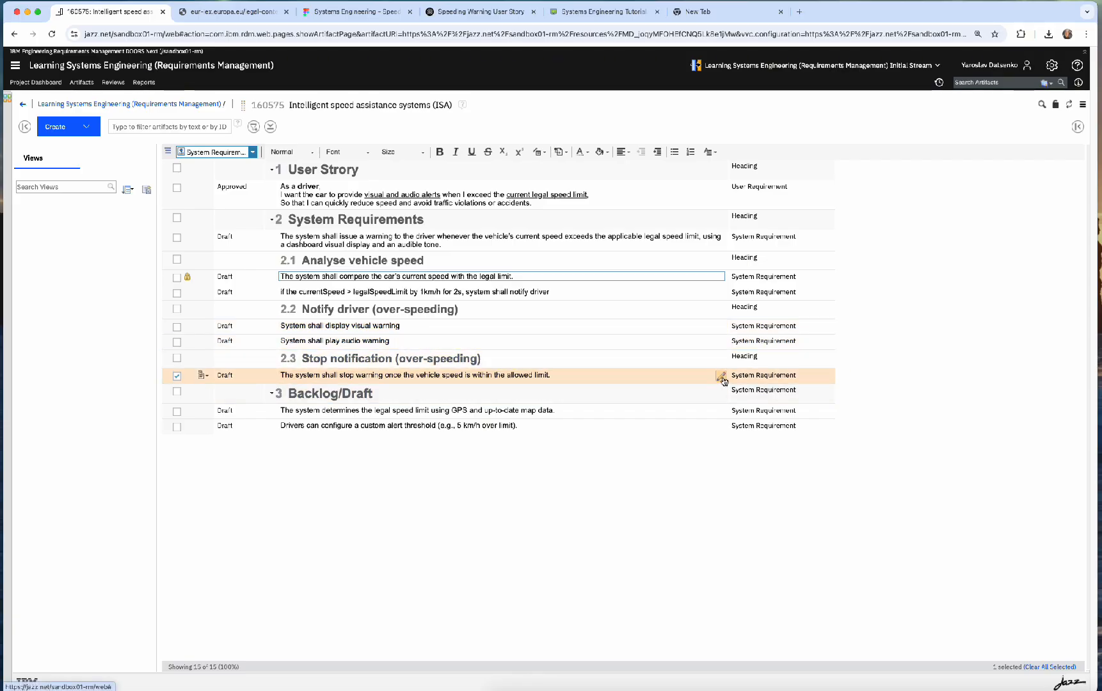
left_click(611, 376)
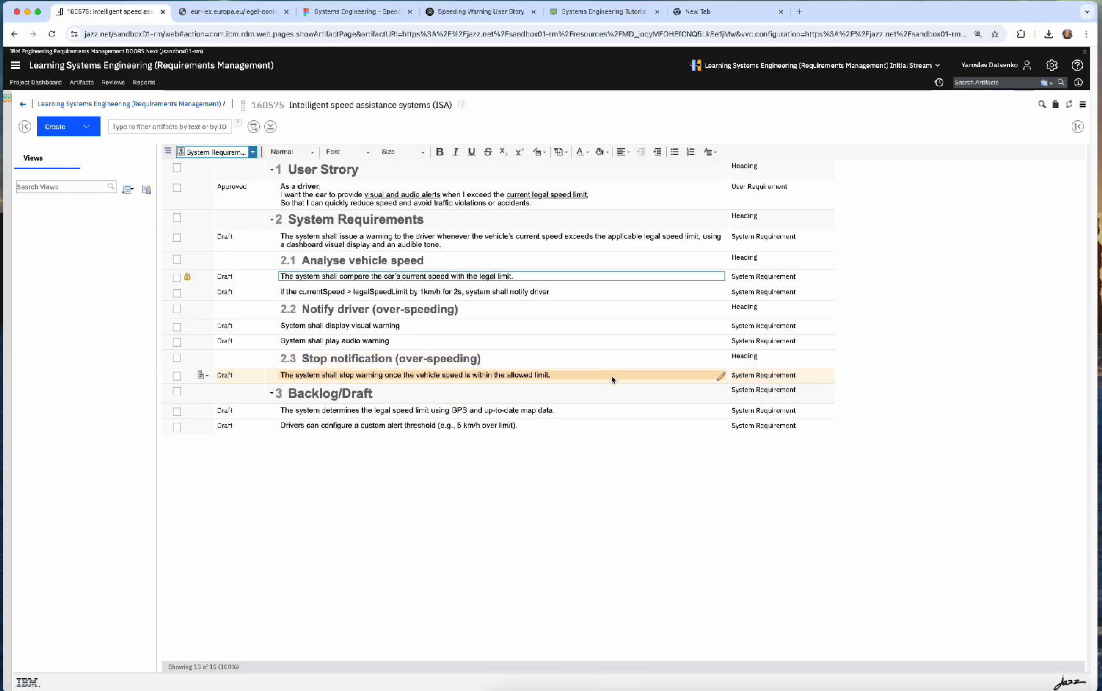
key("Return")
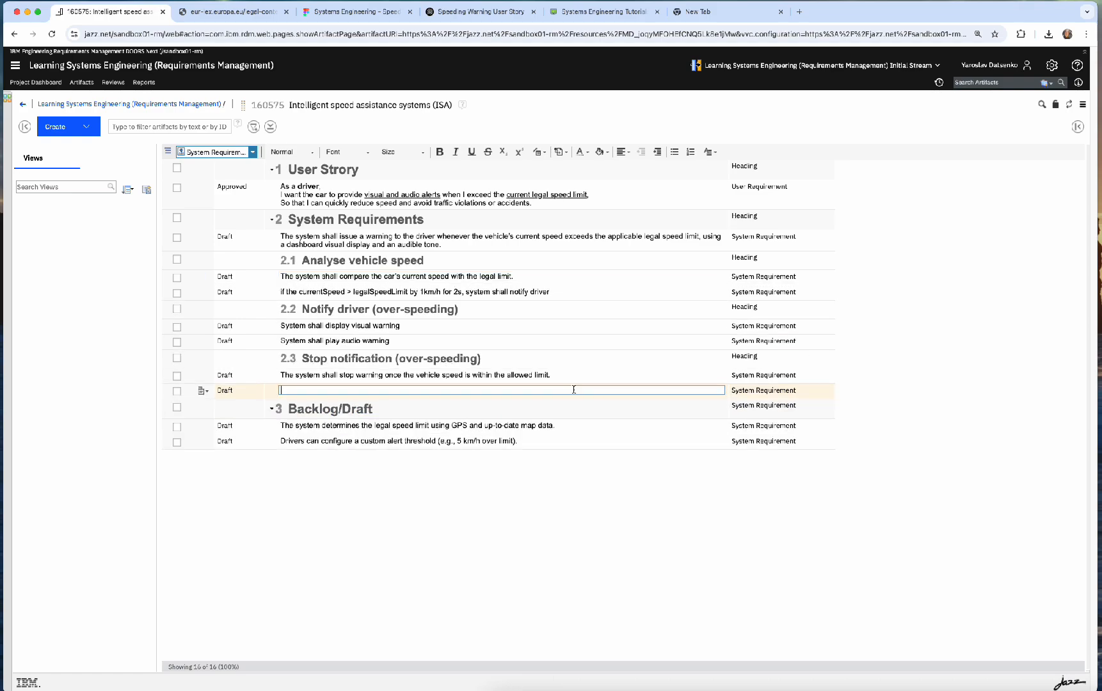
type("System shall stop warning afteaudi o 5s")
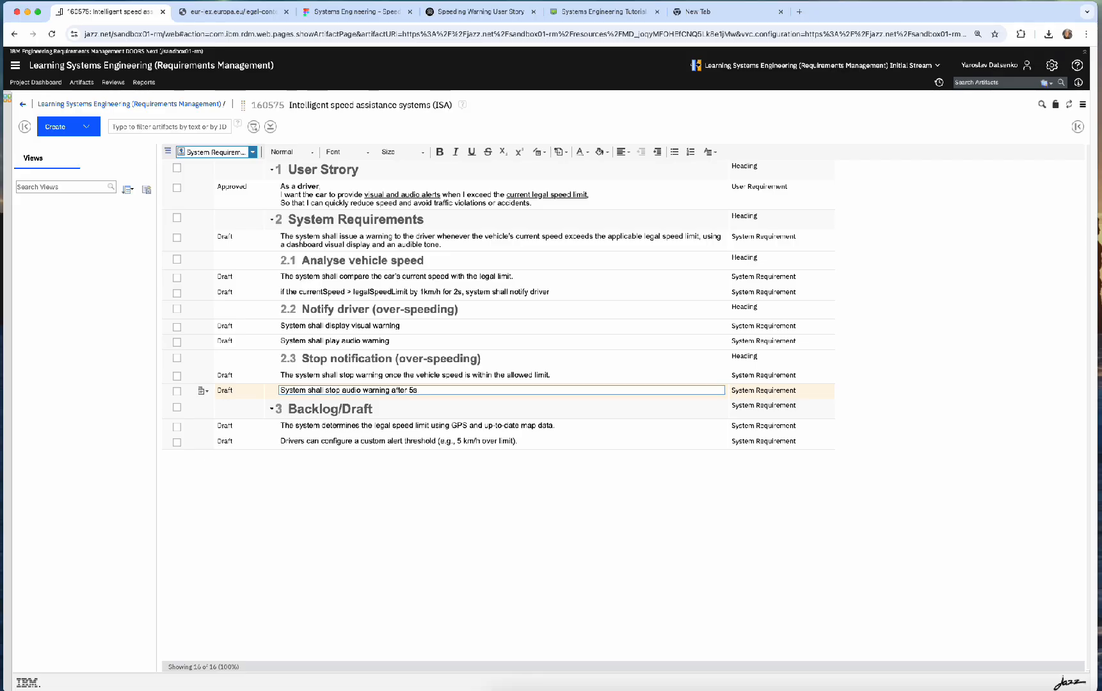
type(", but keep visual warning")
left_click(621, 376)
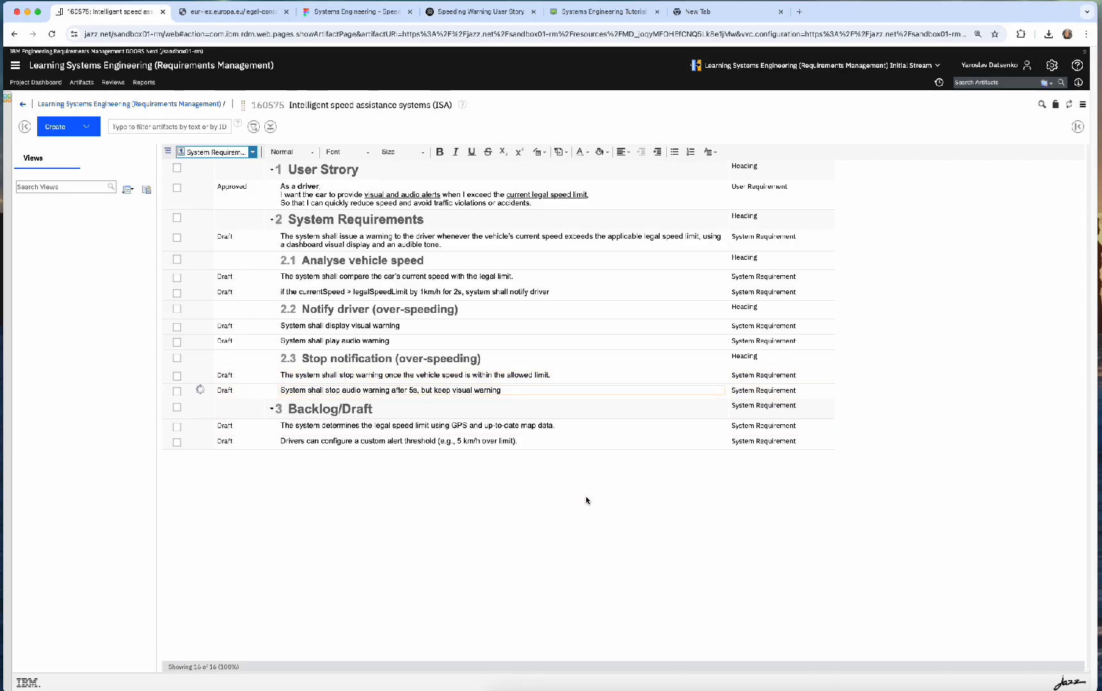
Step: Review the requirements under sections 2.1, 2.2 and 2.3 one by one
left_click(598, 390)
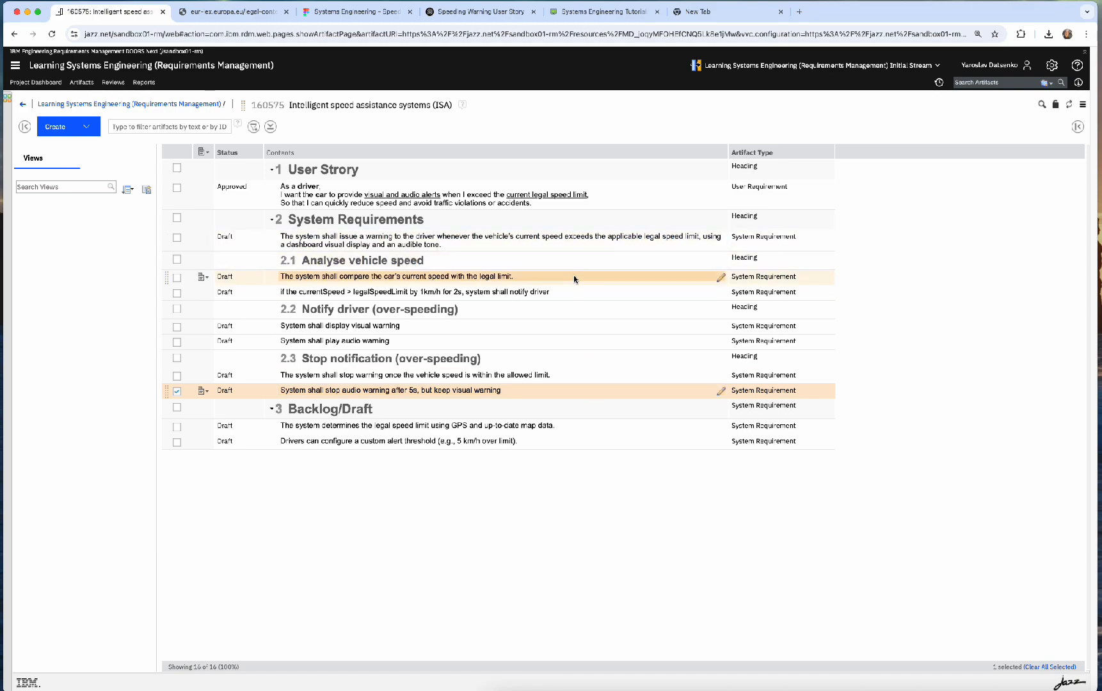
left_click(586, 292)
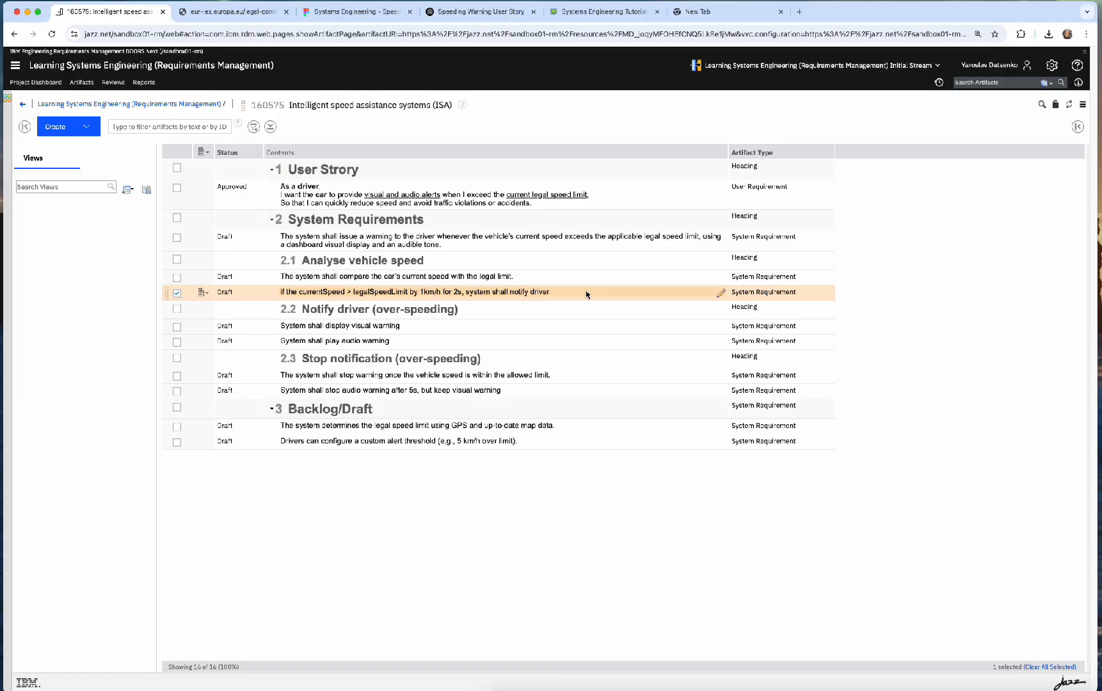
left_click(516, 327)
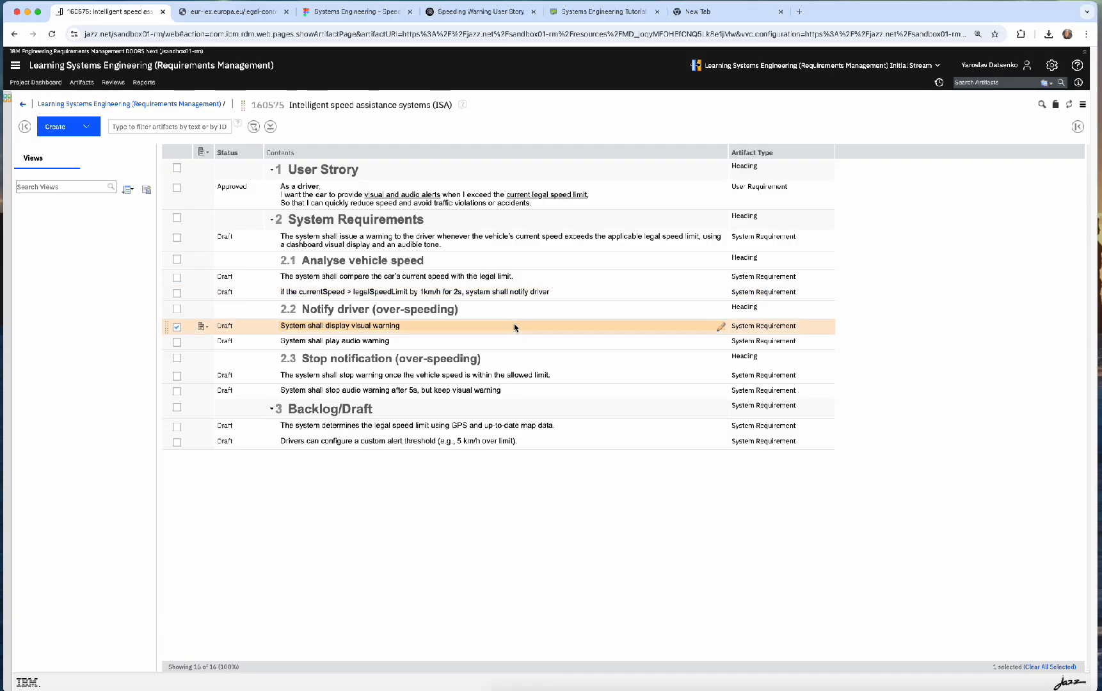
left_click(513, 340)
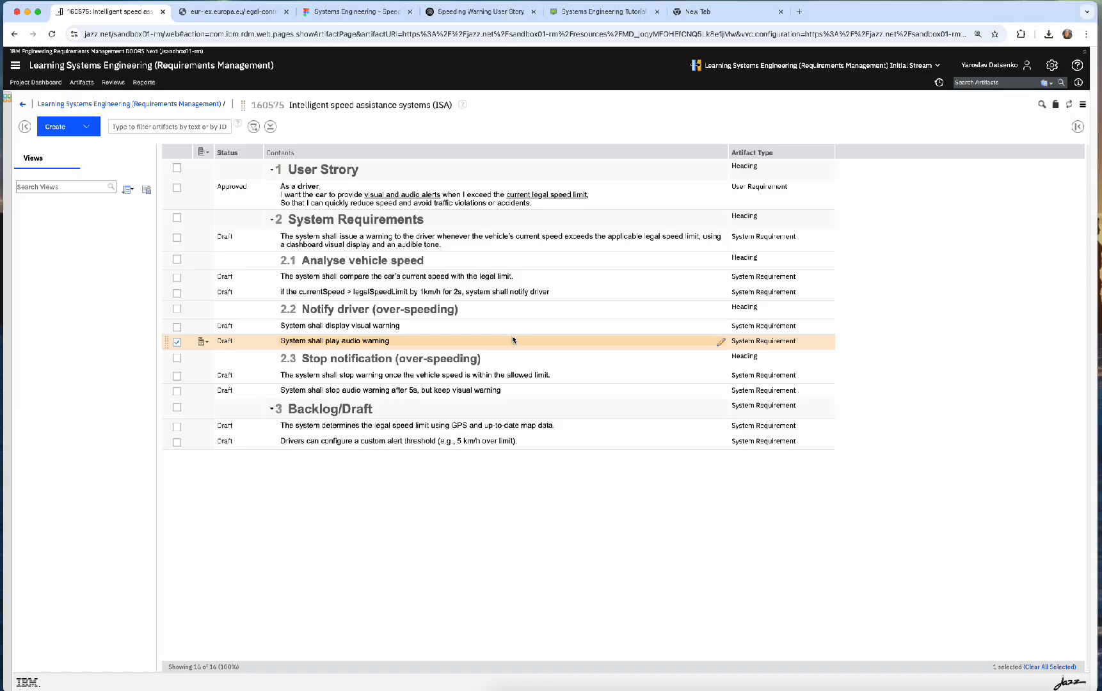
left_click(515, 376)
left_click(534, 390)
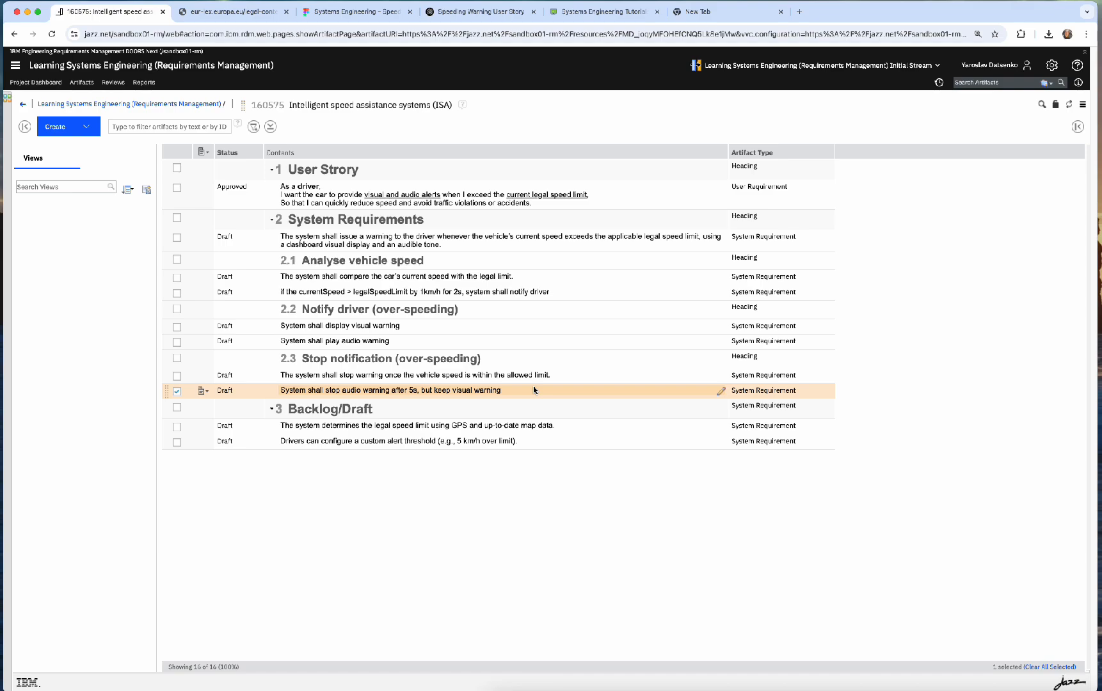
Step: Extend the speed comparison requirement in section 2.1 so that it ends with "every 500ms."
left_click(542, 276)
left_click(541, 276)
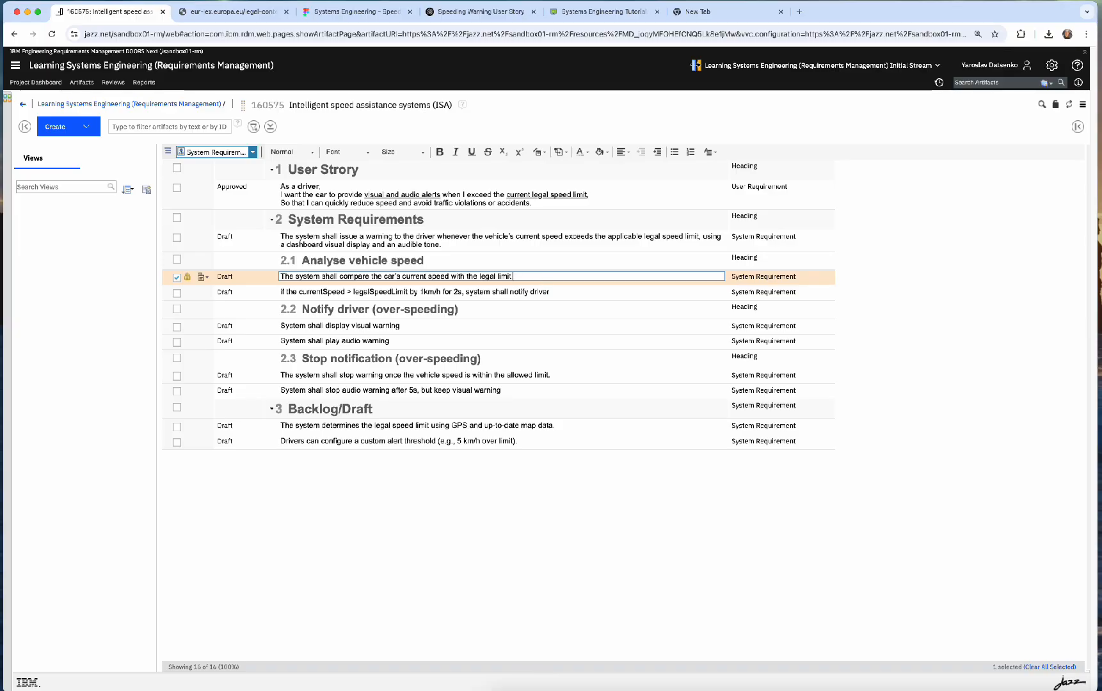
type("every ")
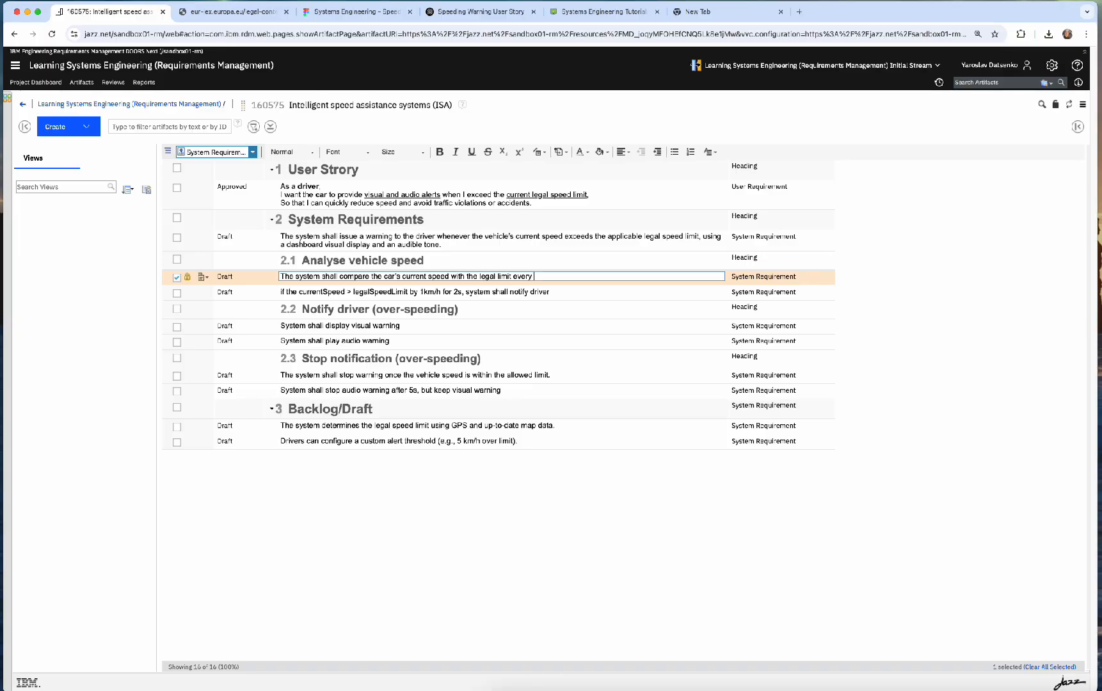
type("599")
key("BackSpace")
key("BackSpace")
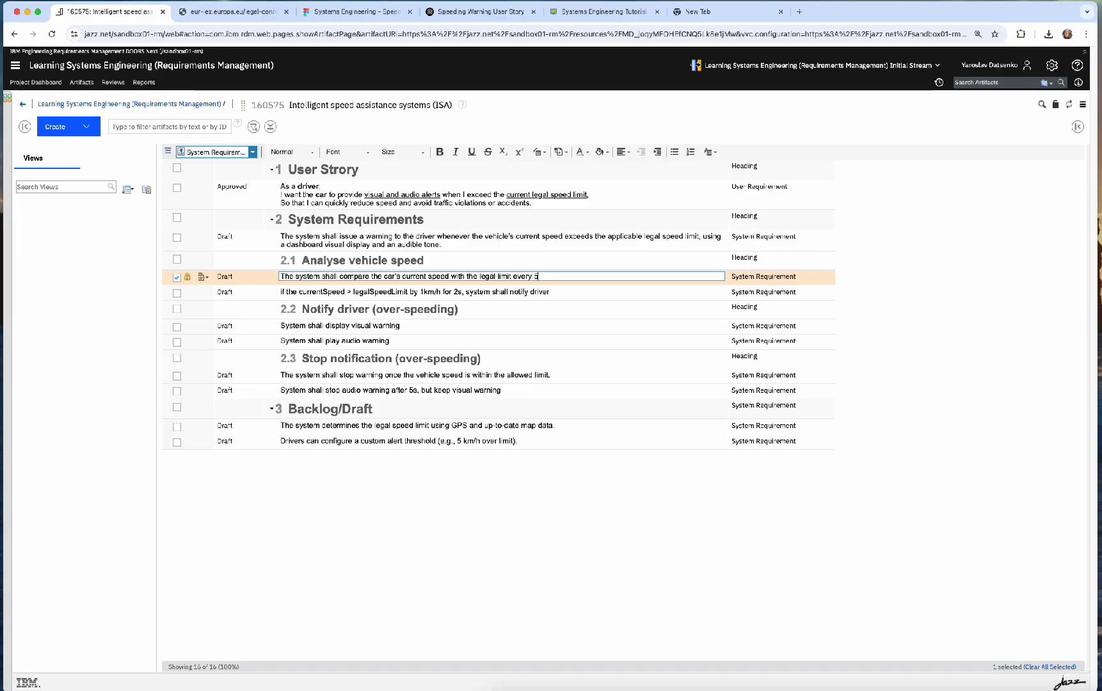
type("00")
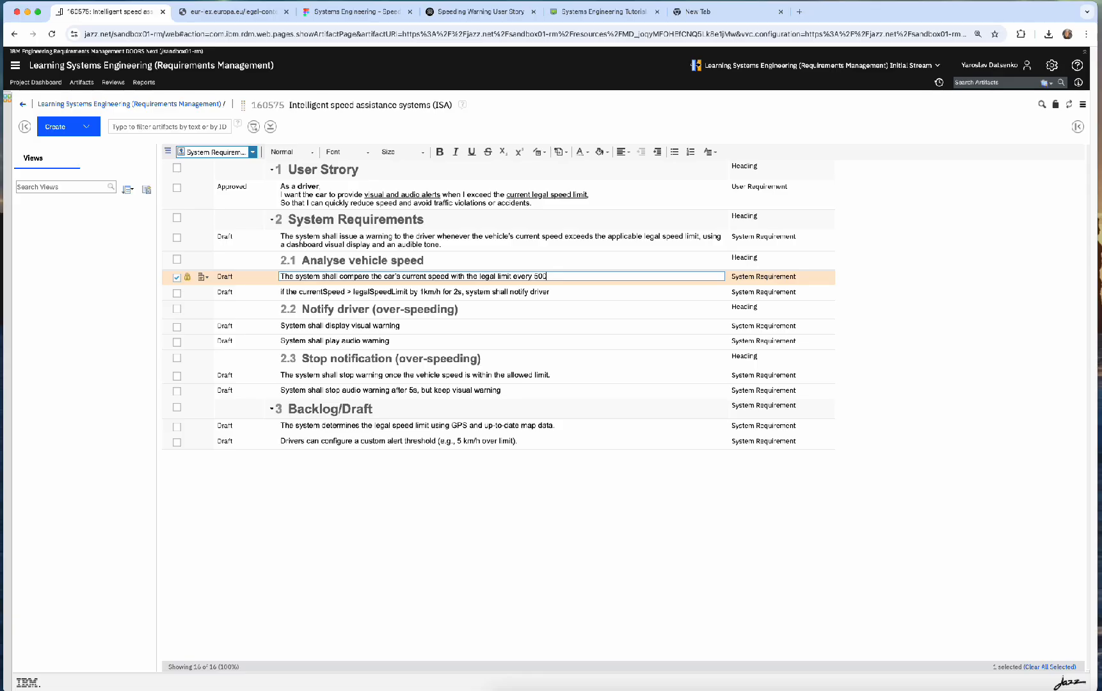
type("ms.")
left_click(564, 295)
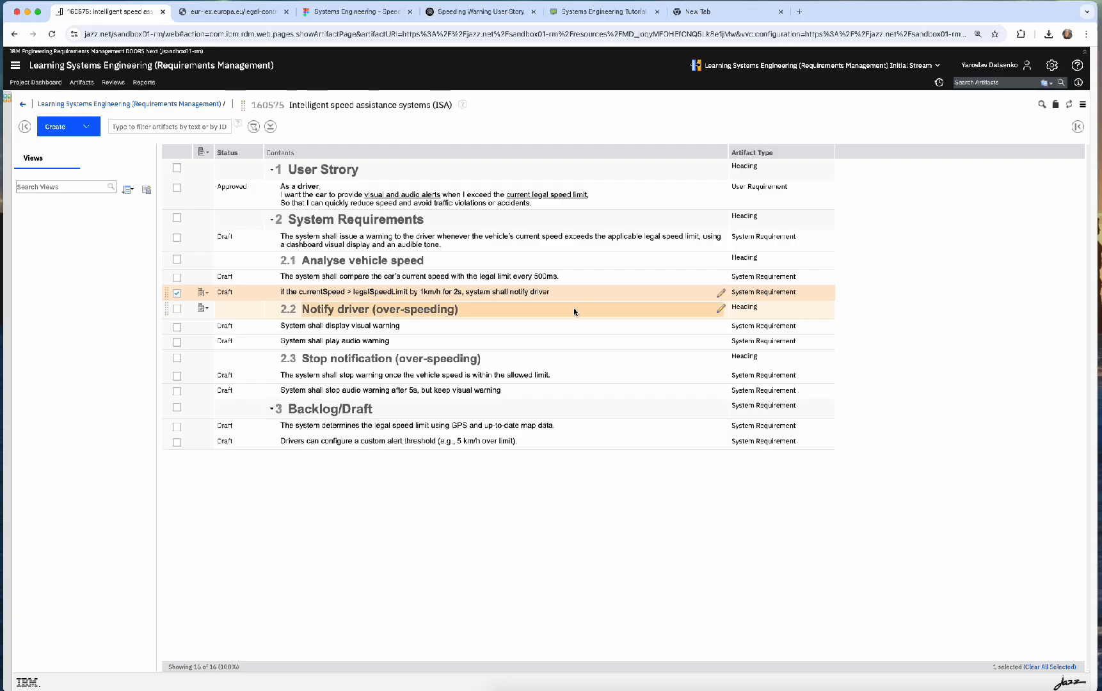
Step: Examine the stop, visual and audio warning requirements, the overall warning requirement and the speed comparison requirement
left_click(570, 377)
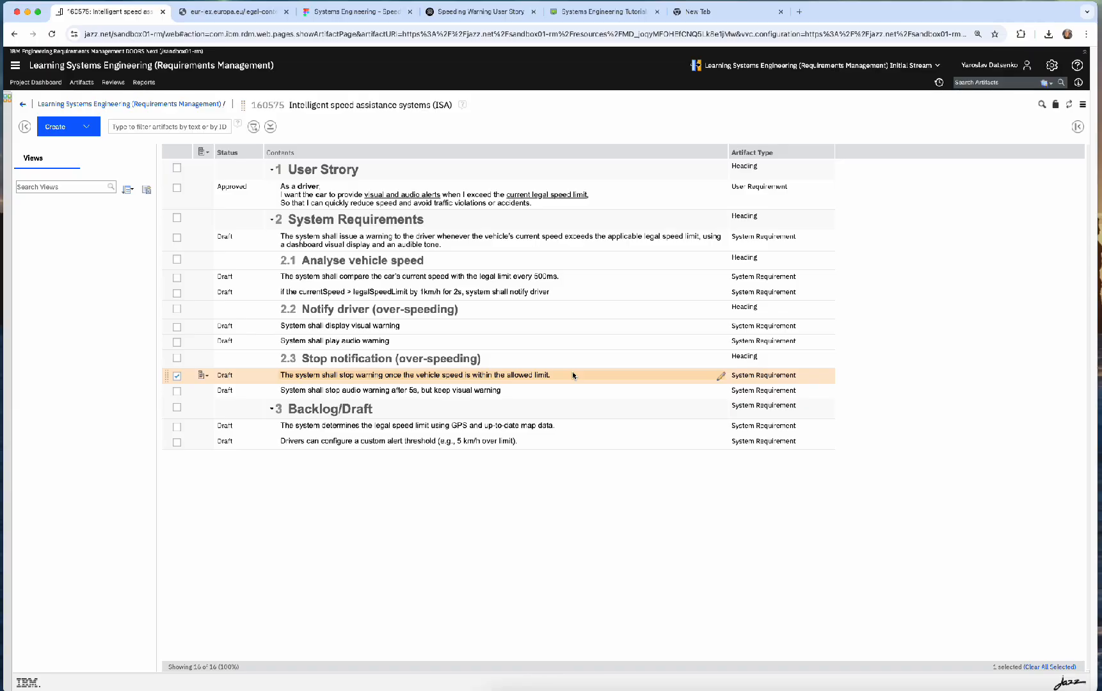
left_click(576, 327)
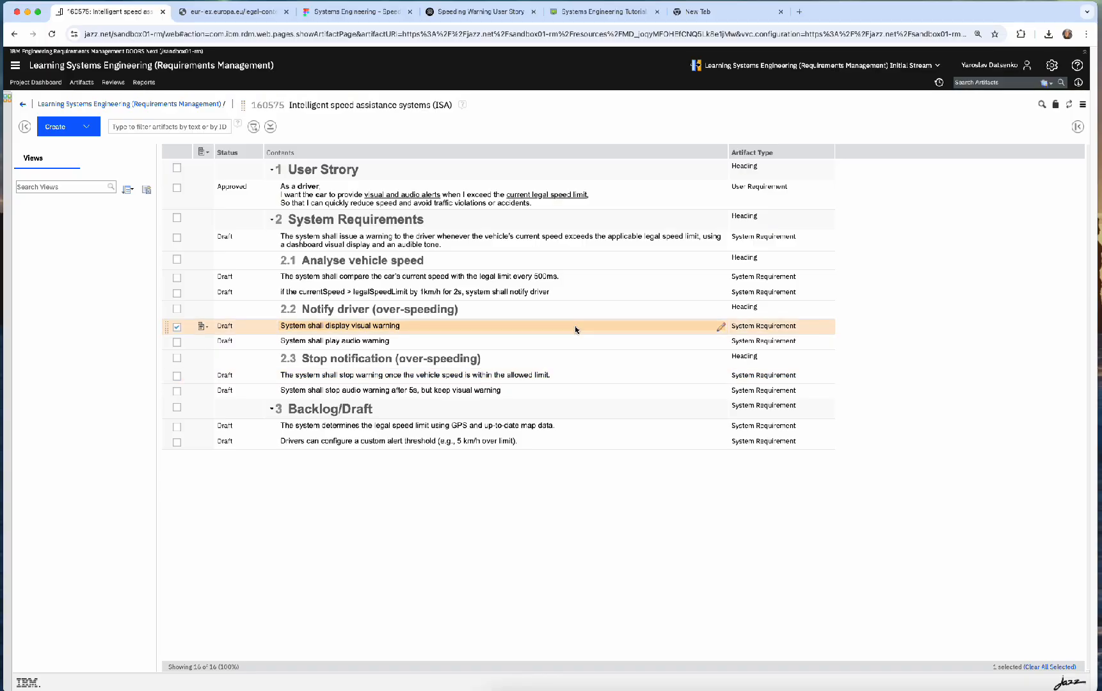
left_click(647, 342)
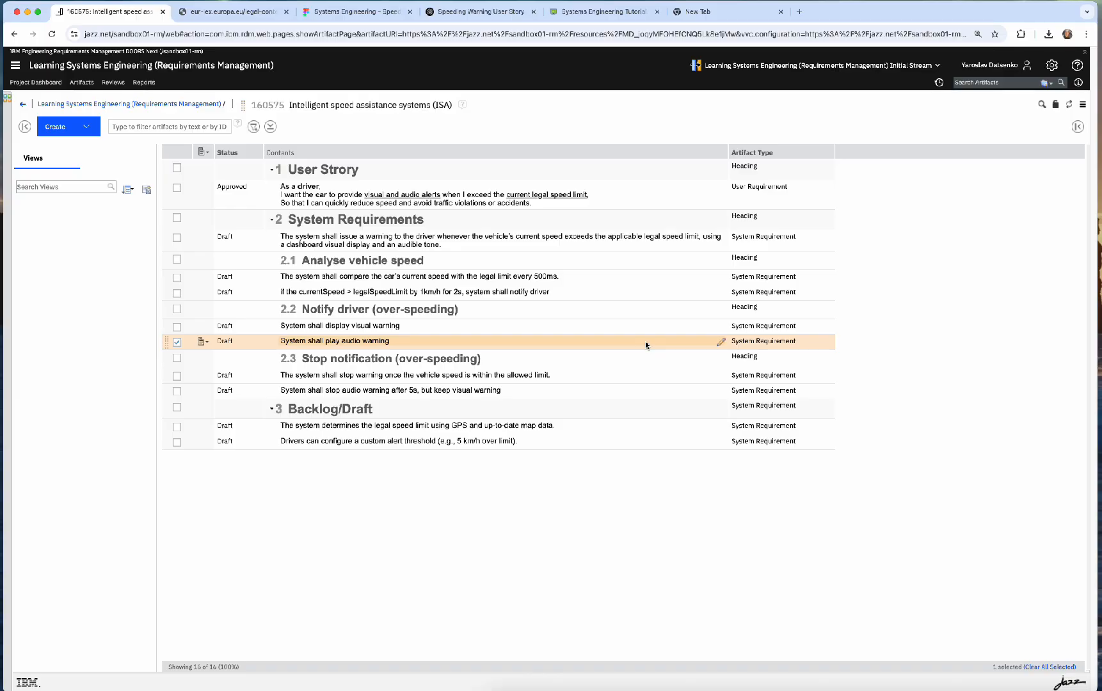
left_click(655, 329)
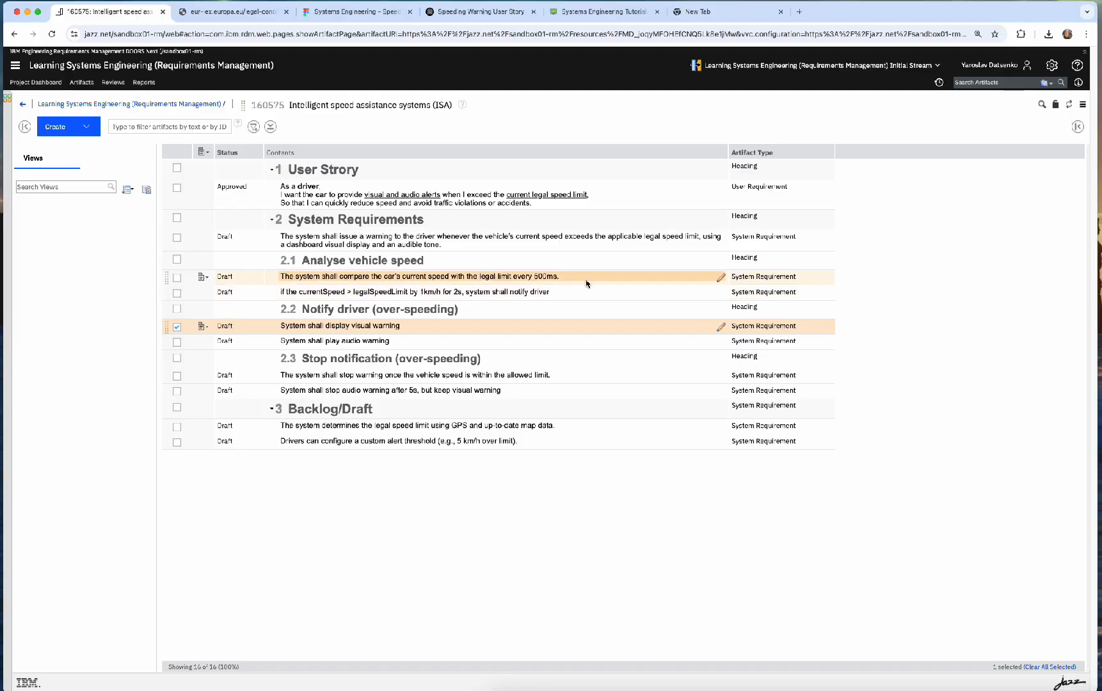
left_click(176, 328)
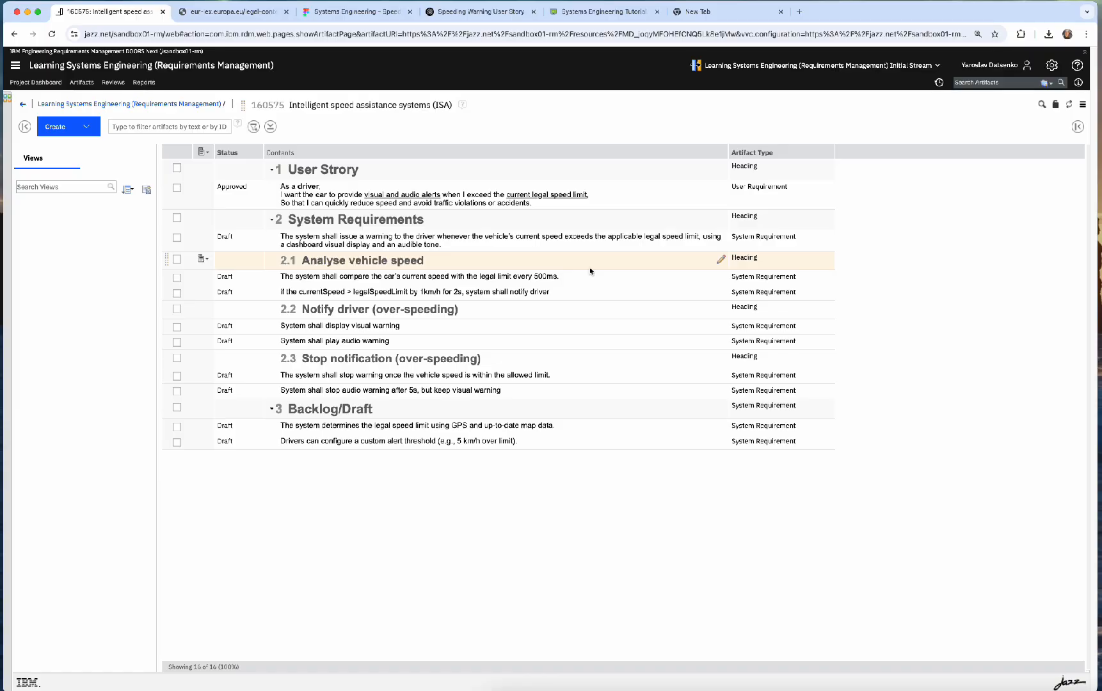
left_click(593, 251)
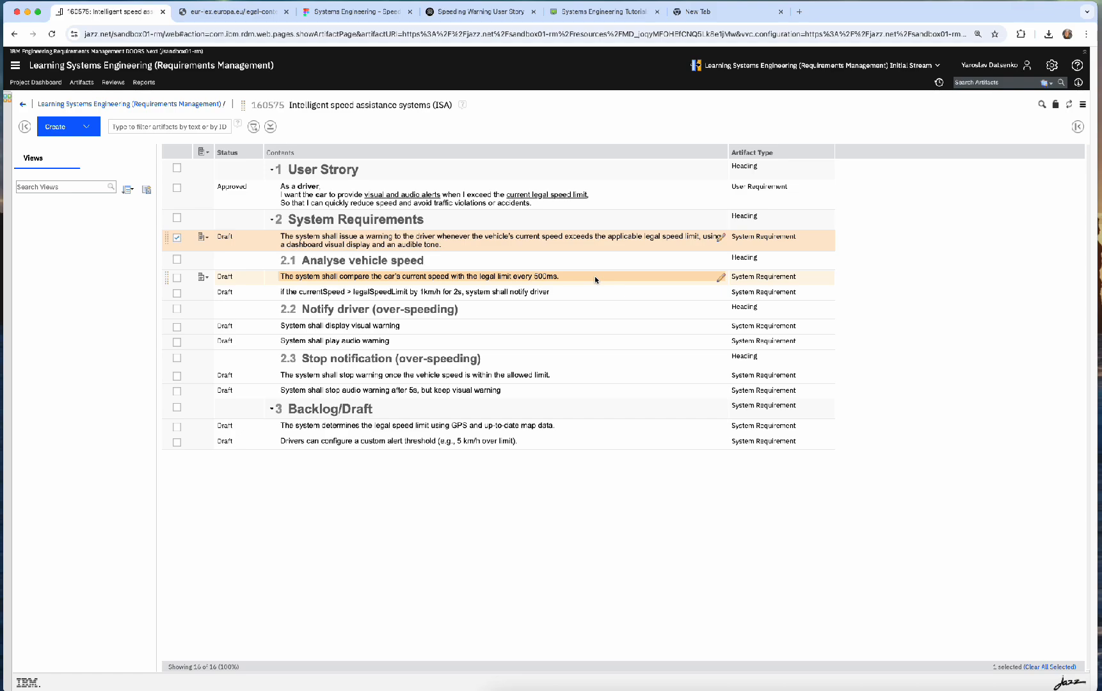
left_click(595, 275)
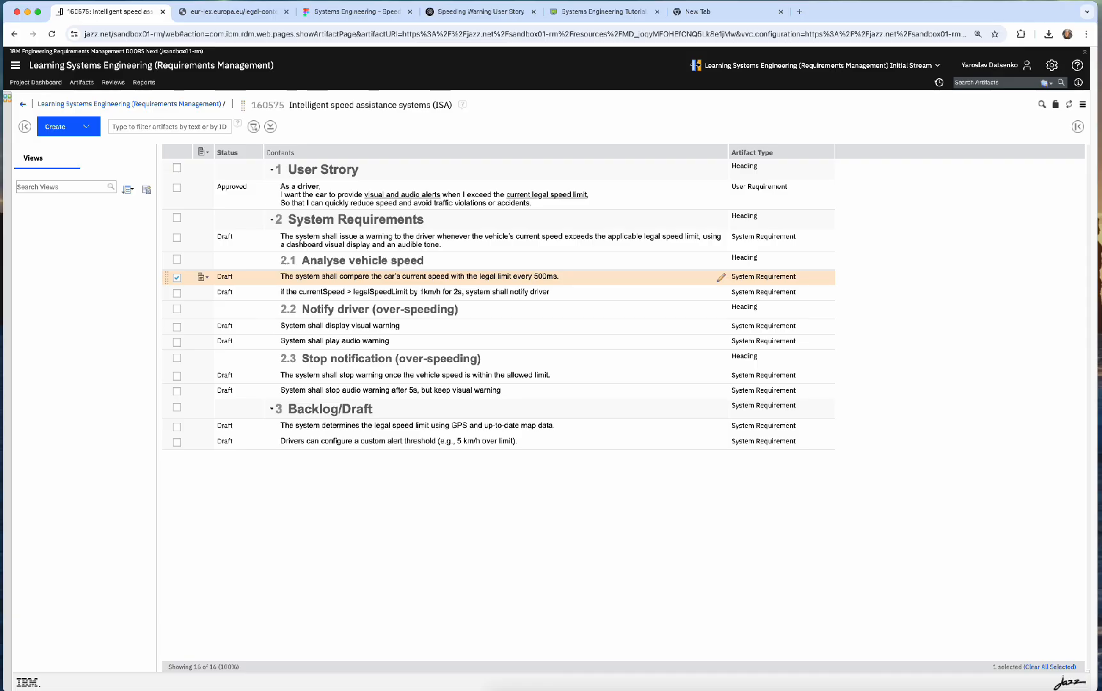
Step: Check the speed limit warning flowchart on the Figma board and return to the ISA requirements module
left_click(353, 12)
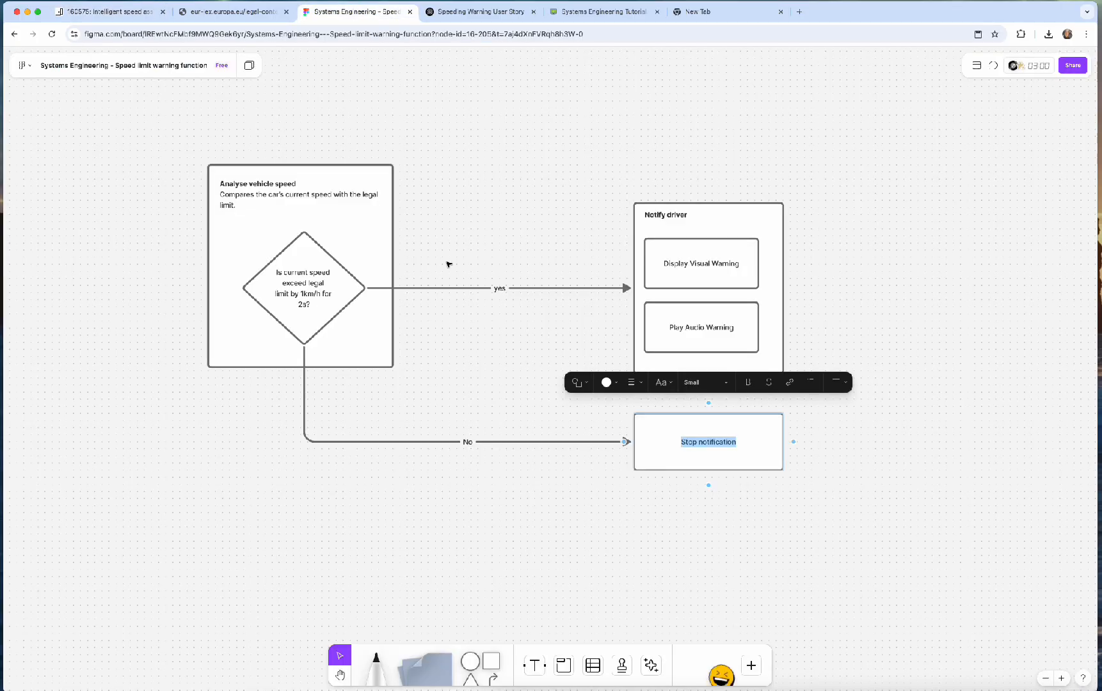
left_click(525, 418)
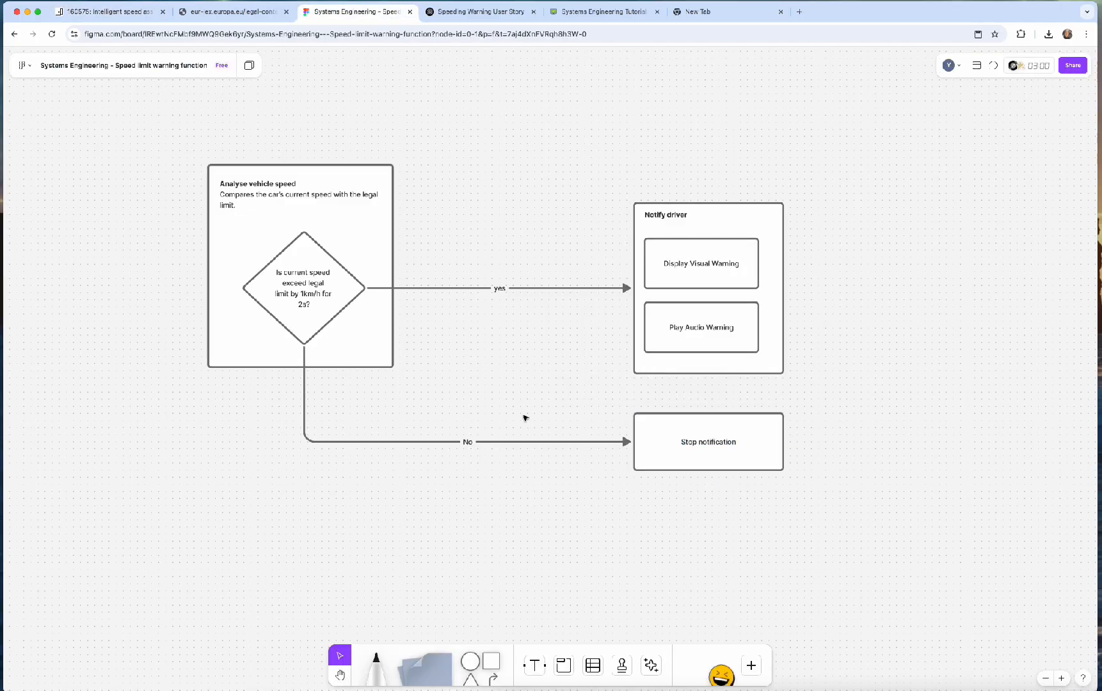
left_click(105, 11)
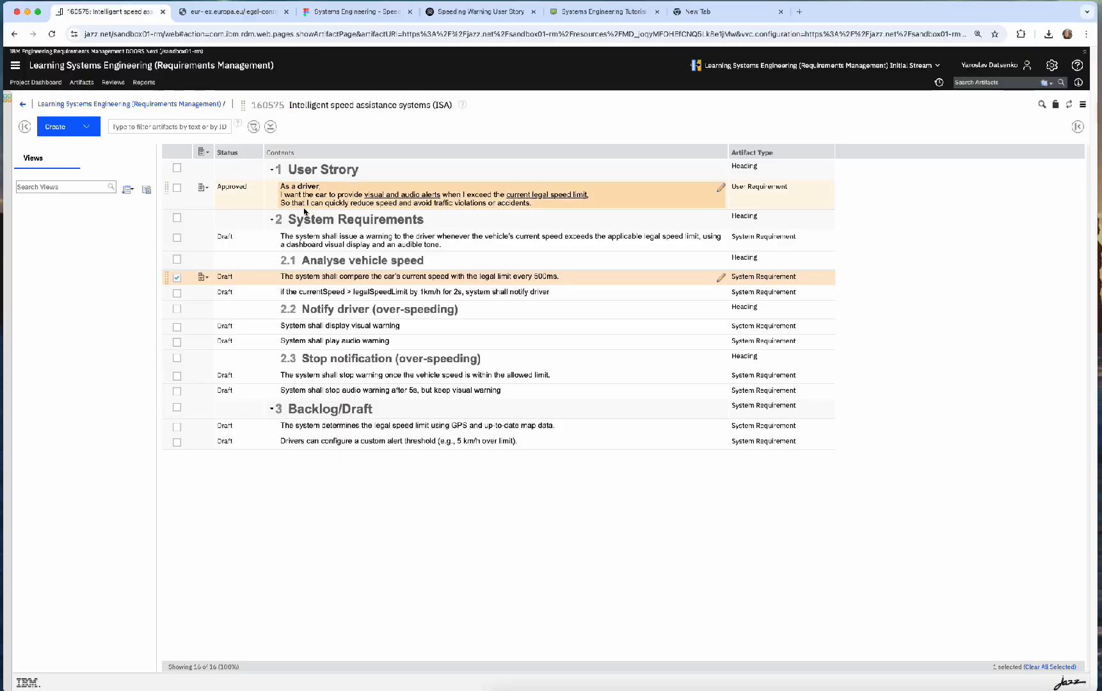
Step: Clear the selection of the speed comparison requirement and collapse the Backlog/Draft section
left_click(671, 289)
left_click(671, 279)
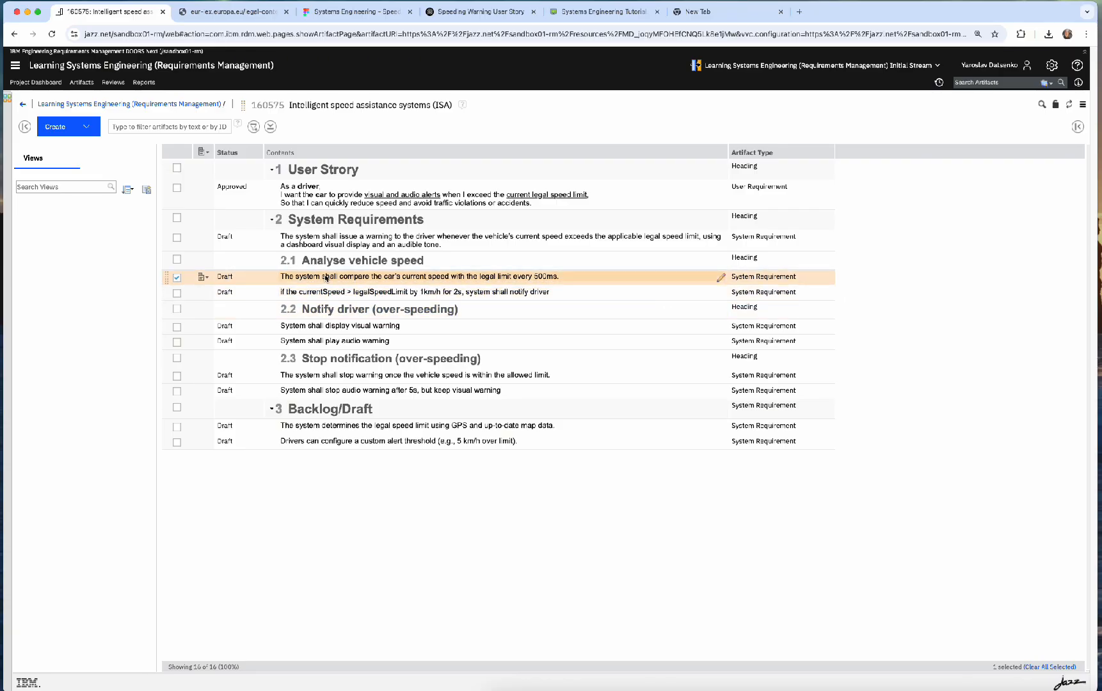
left_click(178, 279)
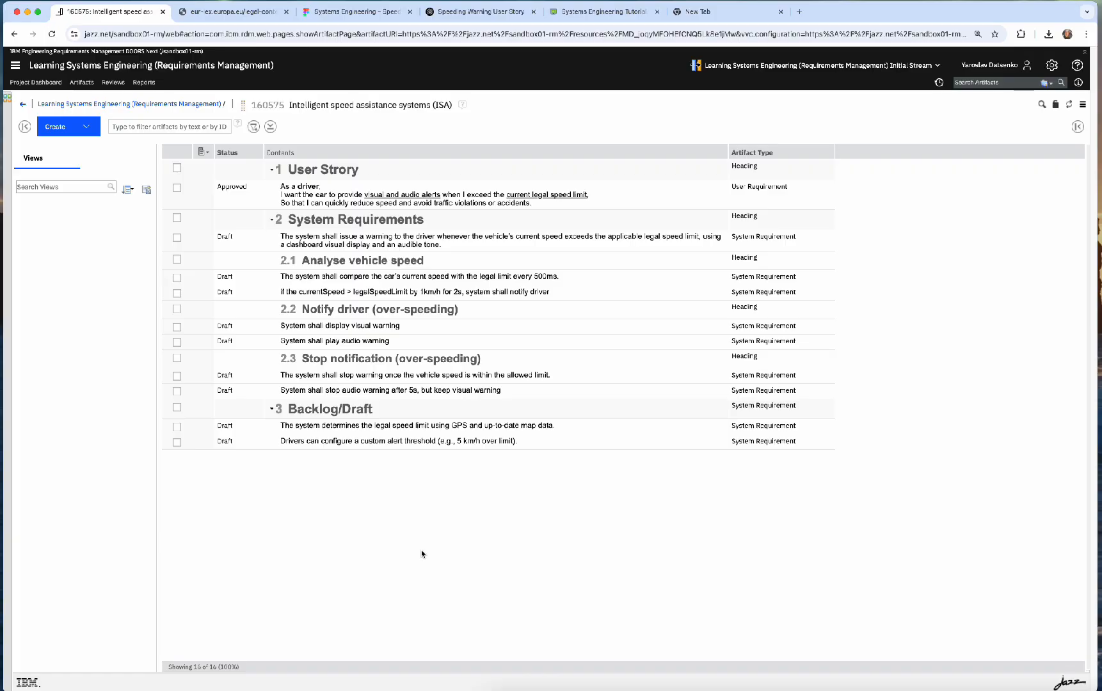
left_click(272, 408)
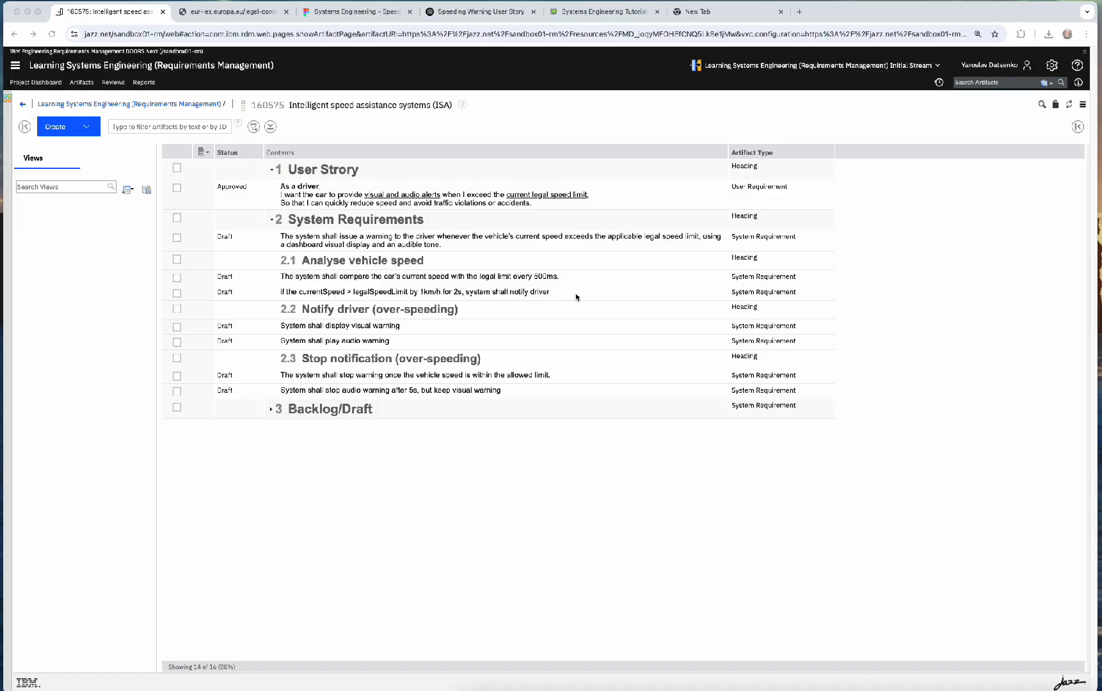
Step: Extend the visual warning requirement in section 2.2 to read "System shall display visual warning using vehicle main dashboard"
left_click(552, 323)
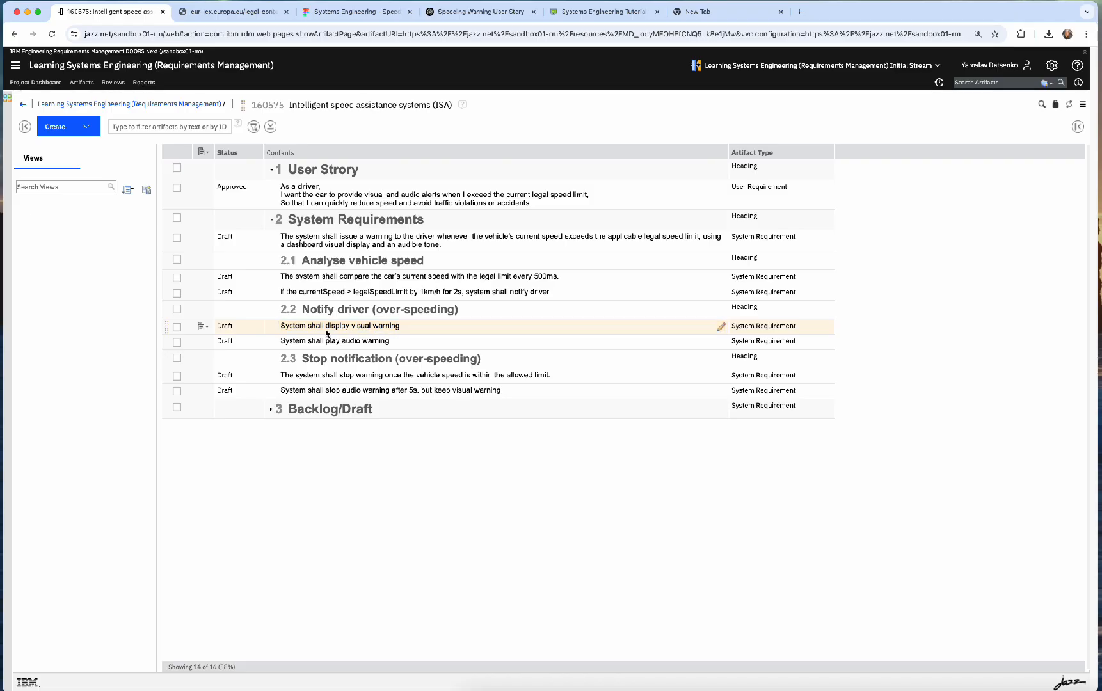
double_click(374, 329)
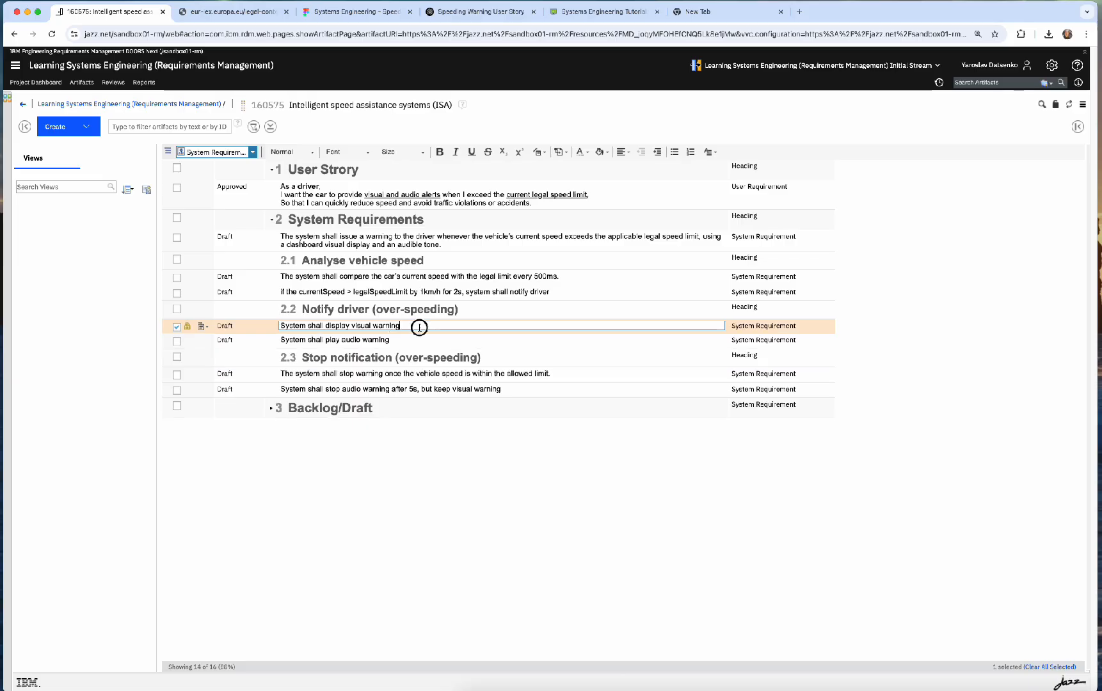
type("us")
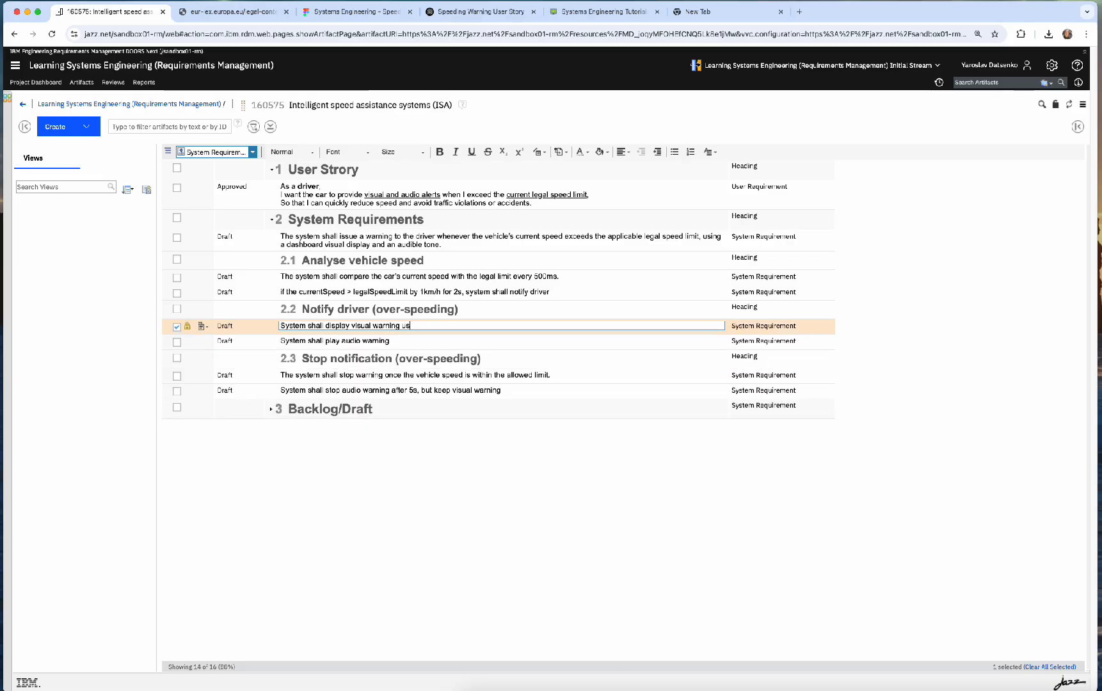
type("ing vehicle dashb")
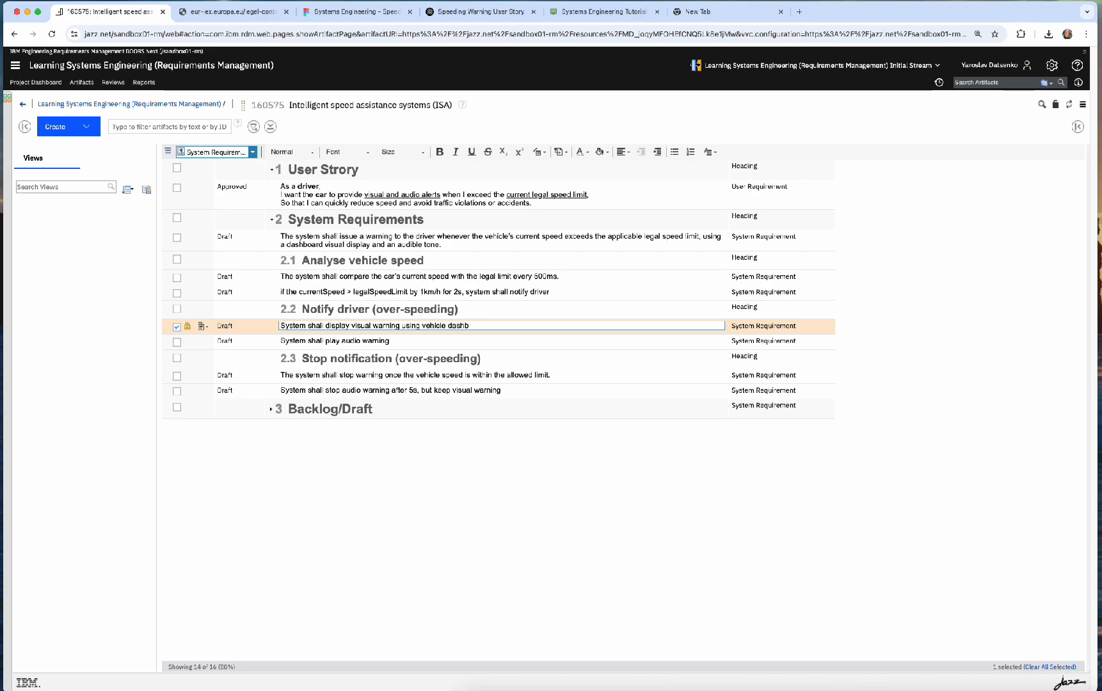
type("oeard")
left_click(429, 345)
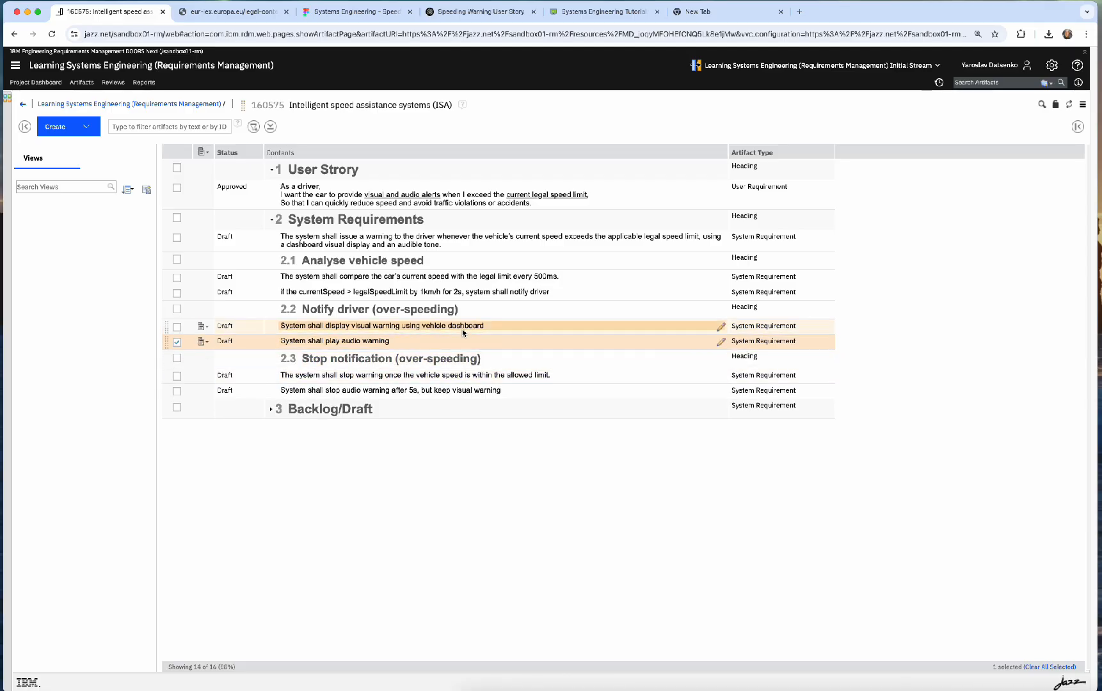
left_click(461, 328)
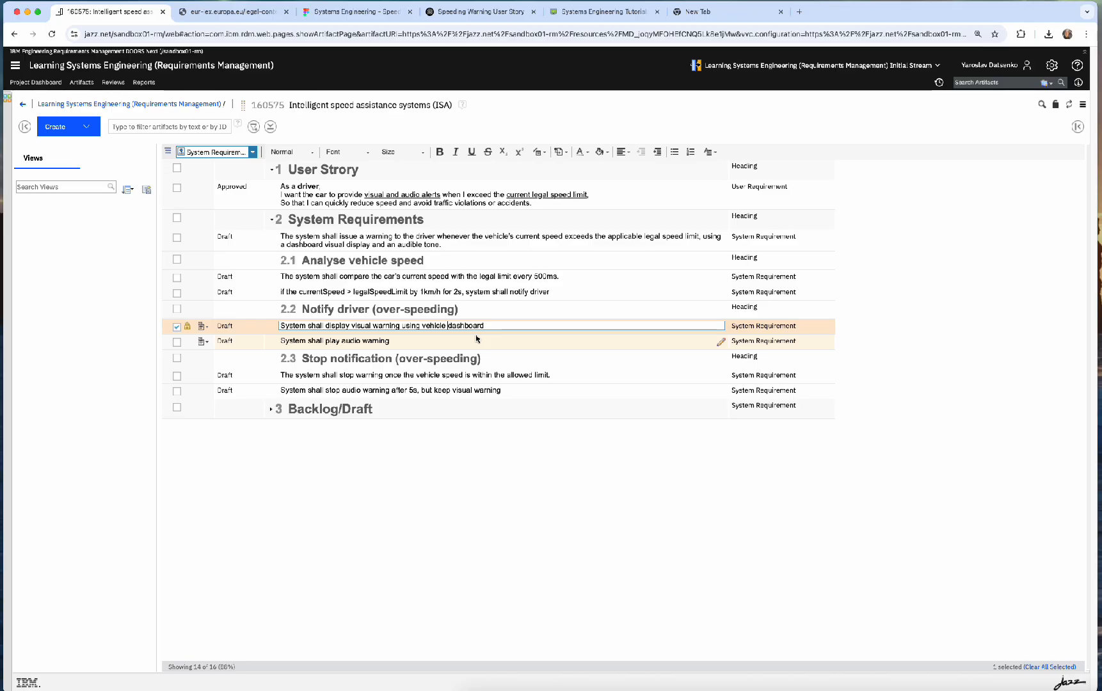
type("main")
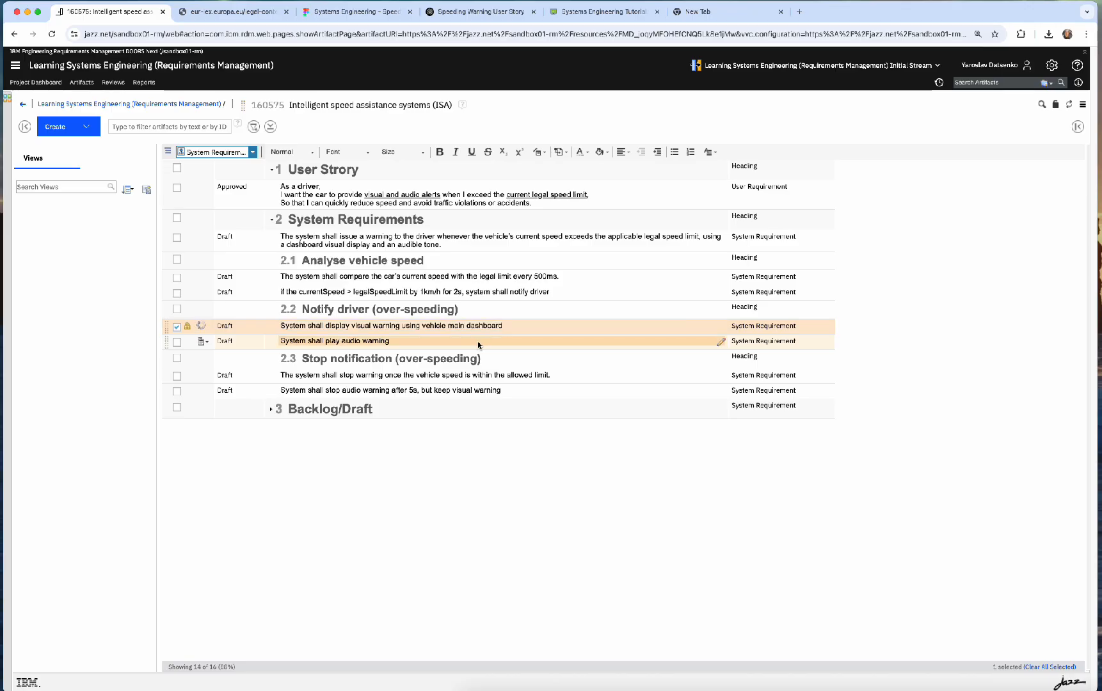
Step: Extend the audio warning requirement in section 2.2 to read "System shall play audio warning using vehicle sound system"
left_click(389, 341)
left_click(389, 342)
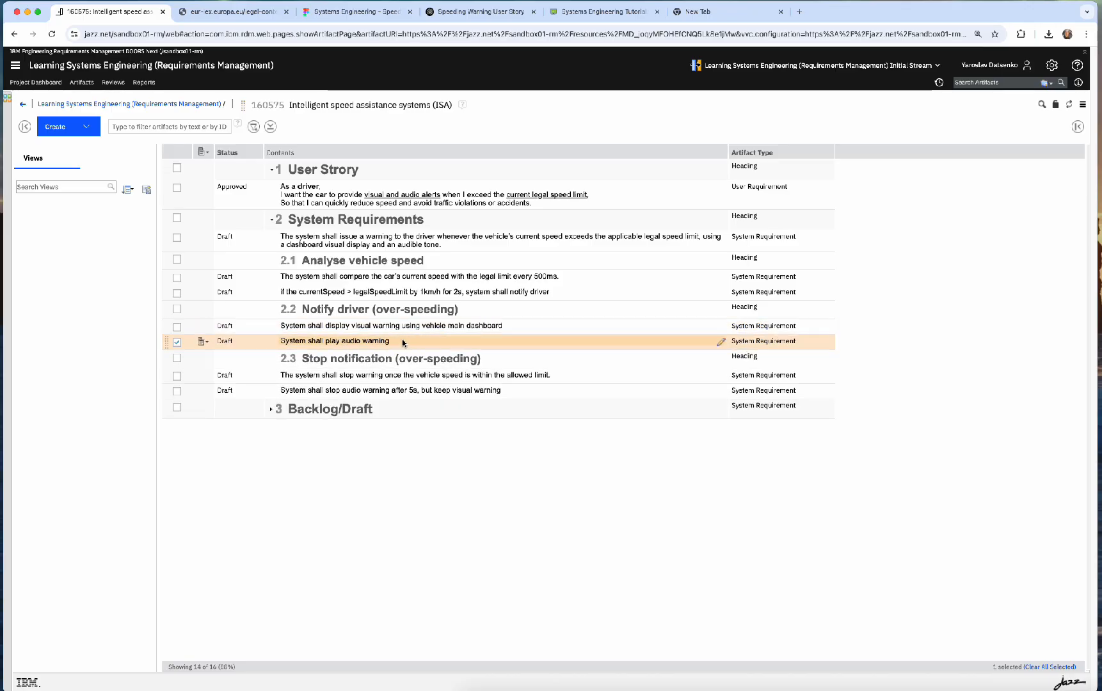
type("usin")
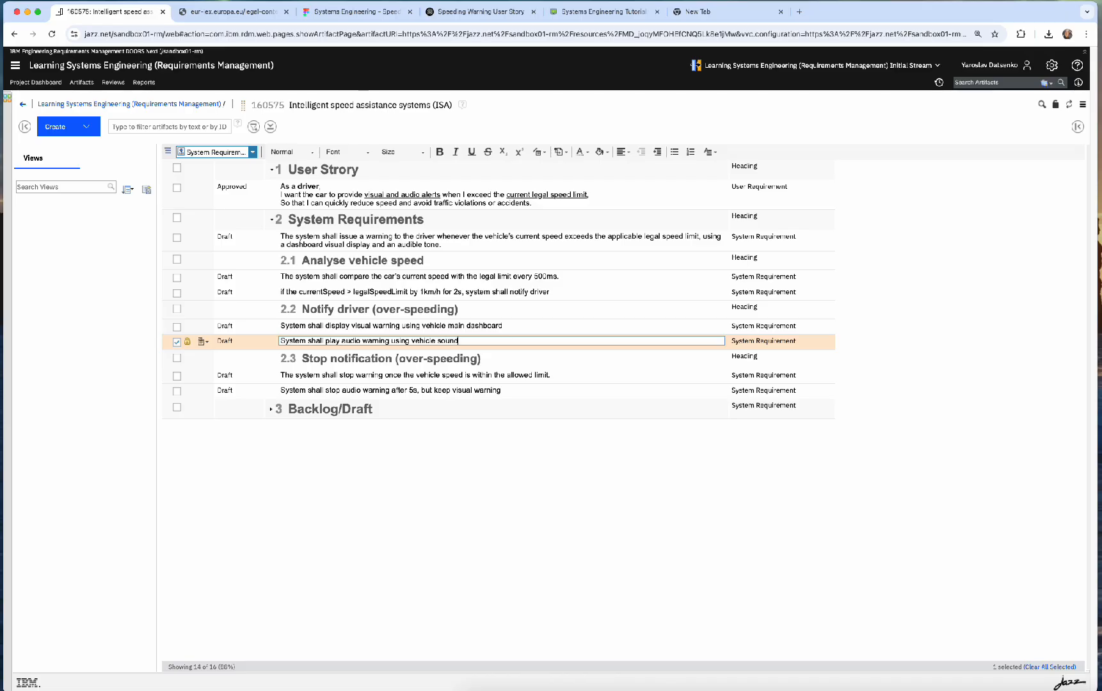
type("ystem")
left_click(498, 528)
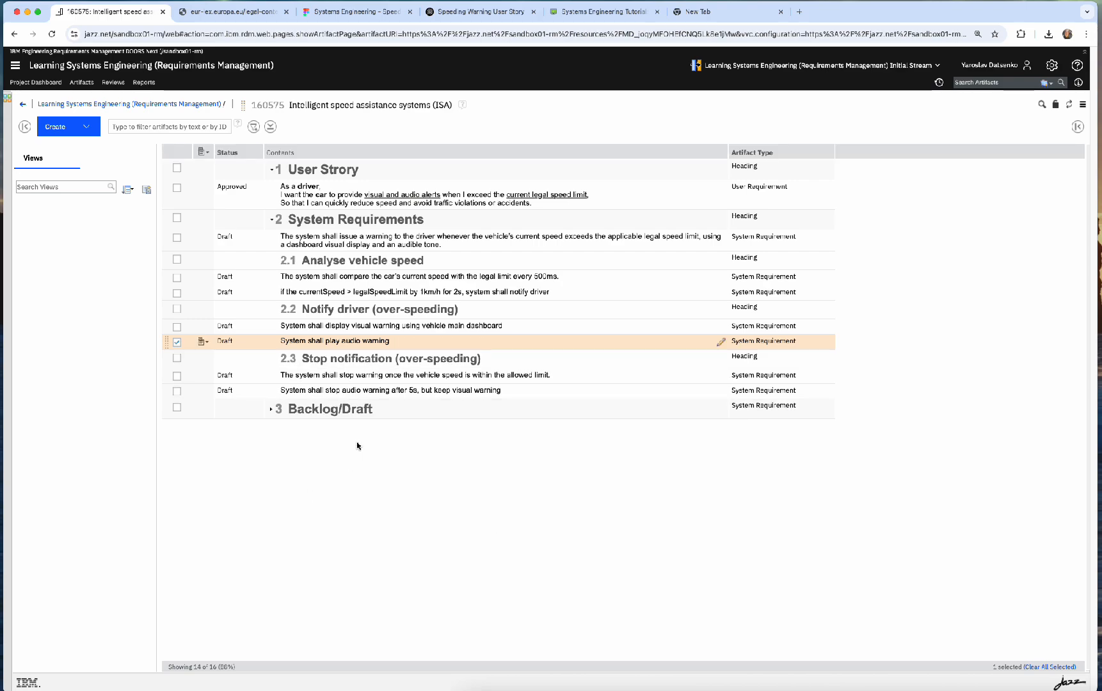
Step: Demote the two warning requirements beneath heading 2.2 and the two stop requirements beneath heading 2.3 by one level
left_click(177, 327)
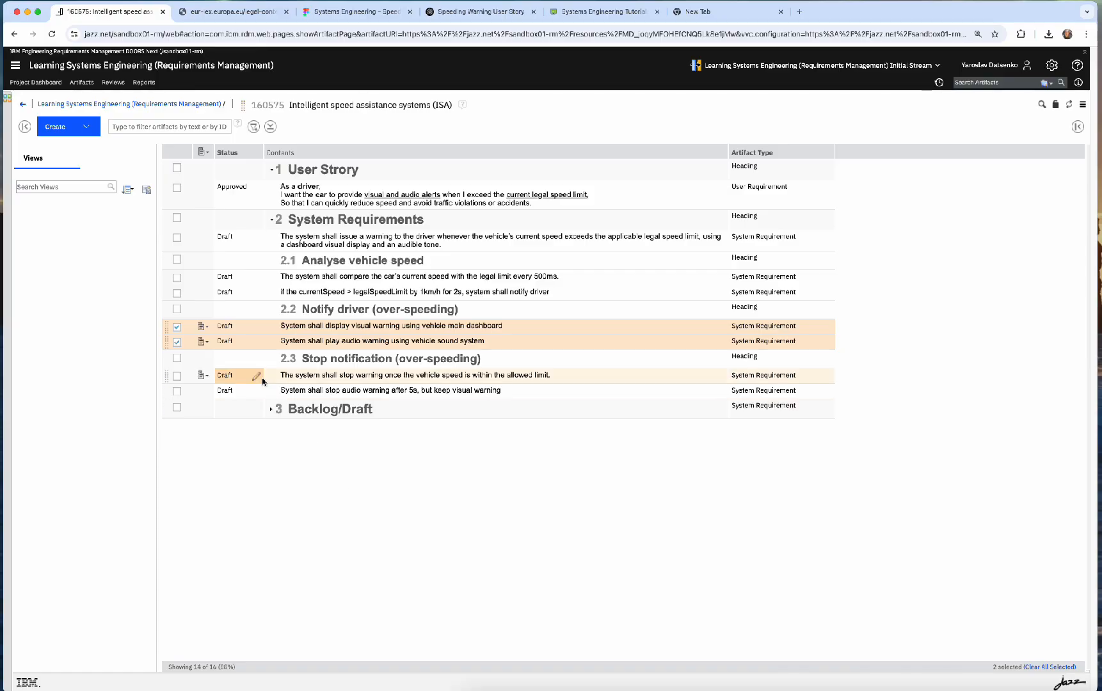
left_click(202, 327)
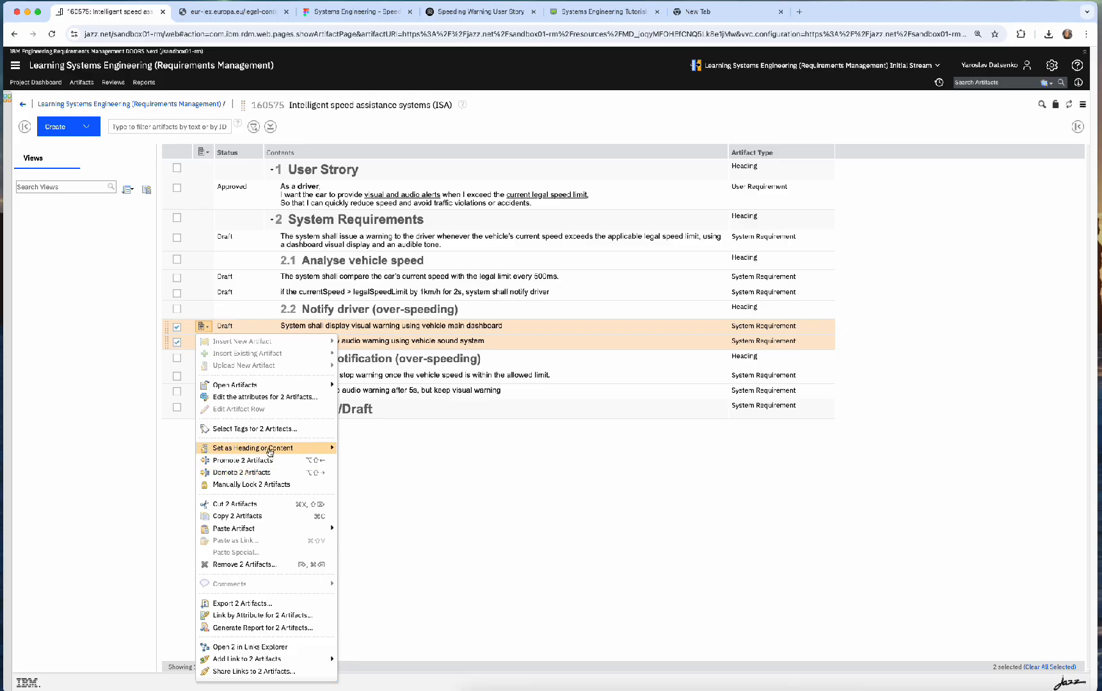
left_click(275, 474)
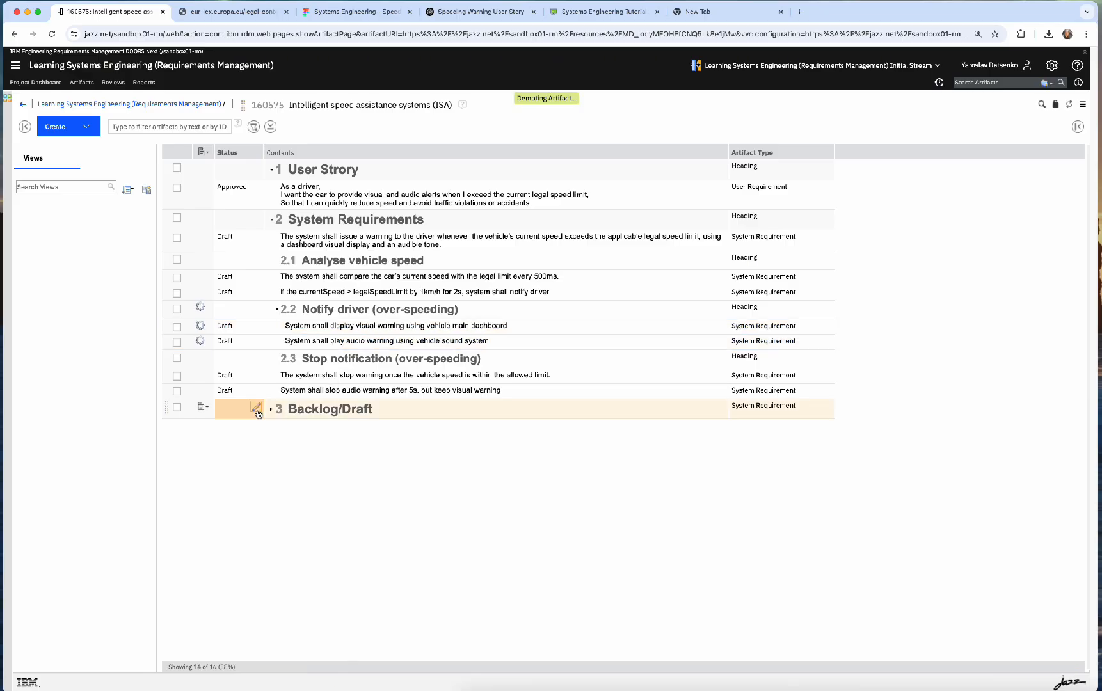
left_click(177, 376)
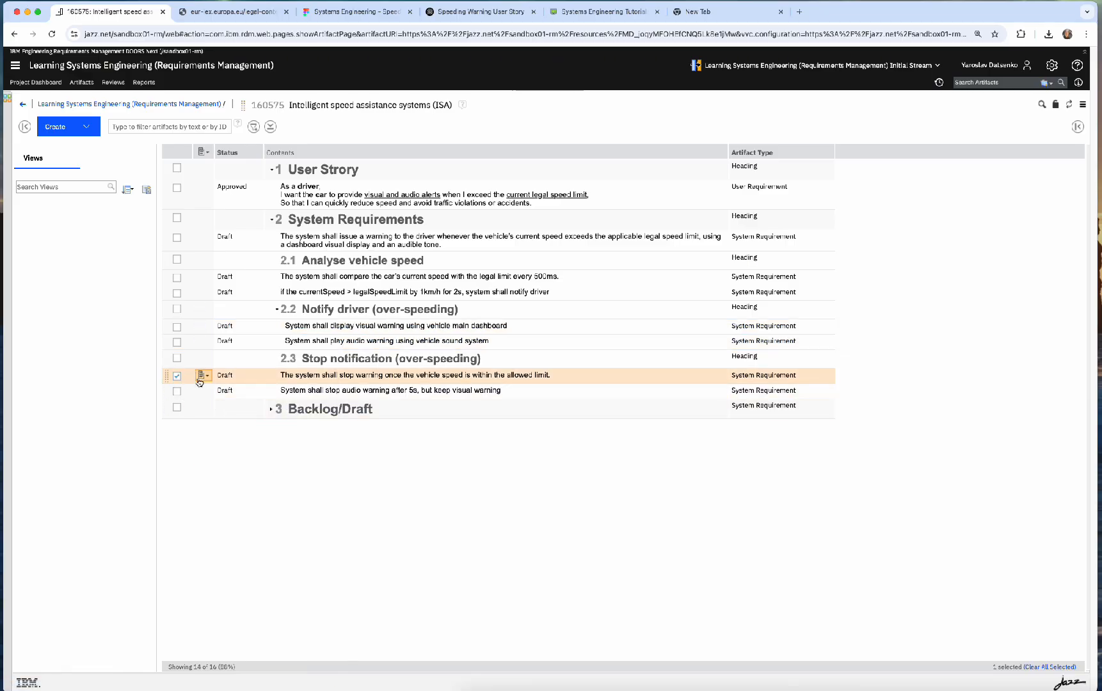
left_click(177, 392)
left_click(202, 376)
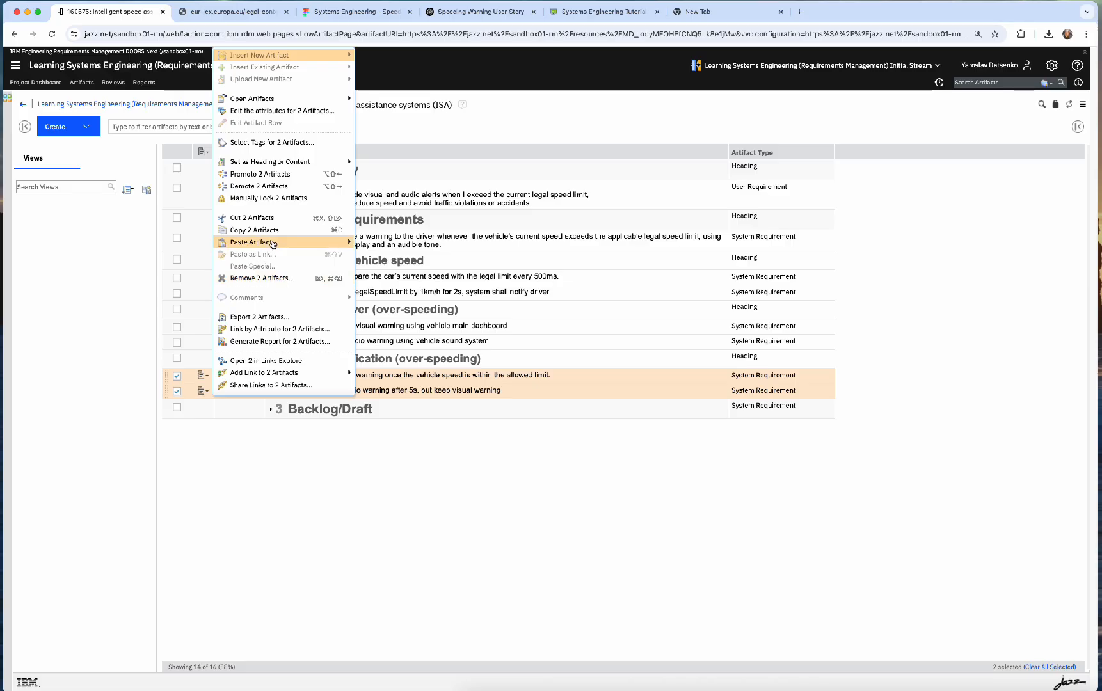
left_click(257, 186)
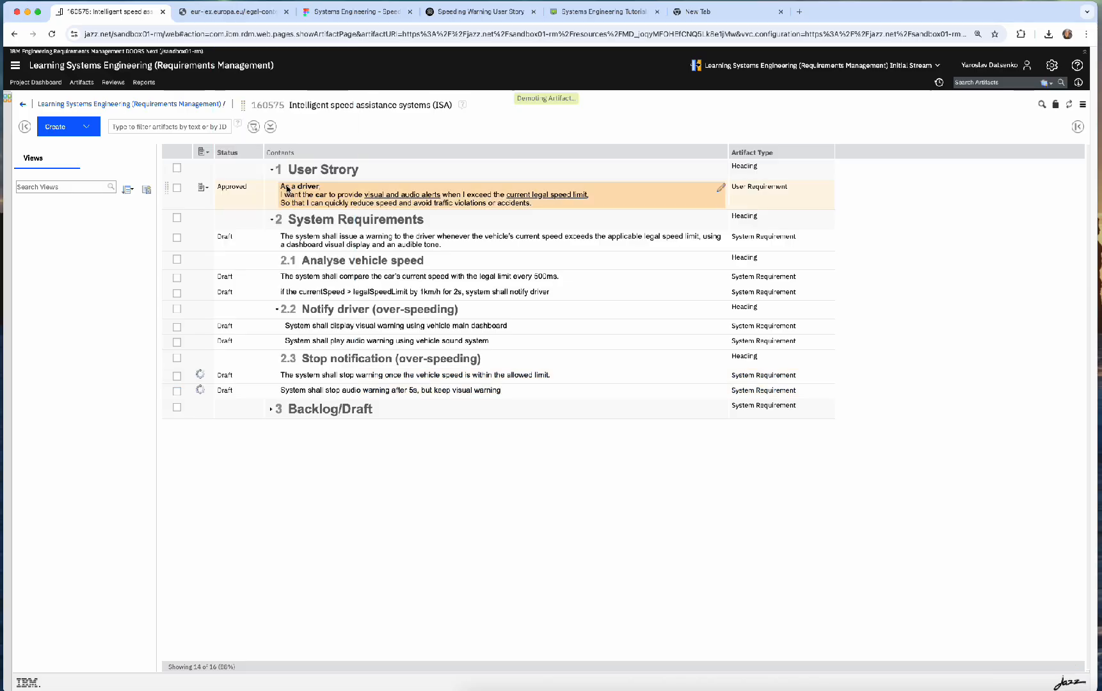
Step: Demote the two speed comparison requirements beneath heading 2.1, Analyse vehicle speed, by one level
left_click(176, 278)
left_click(177, 293)
left_click(205, 277)
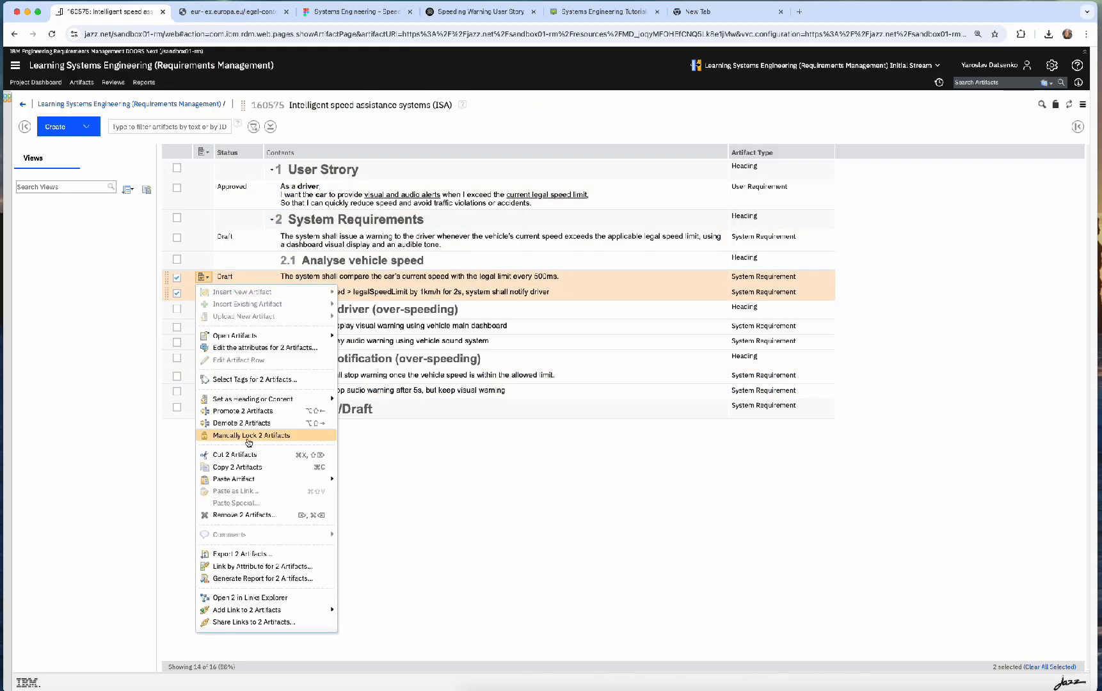
left_click(294, 421)
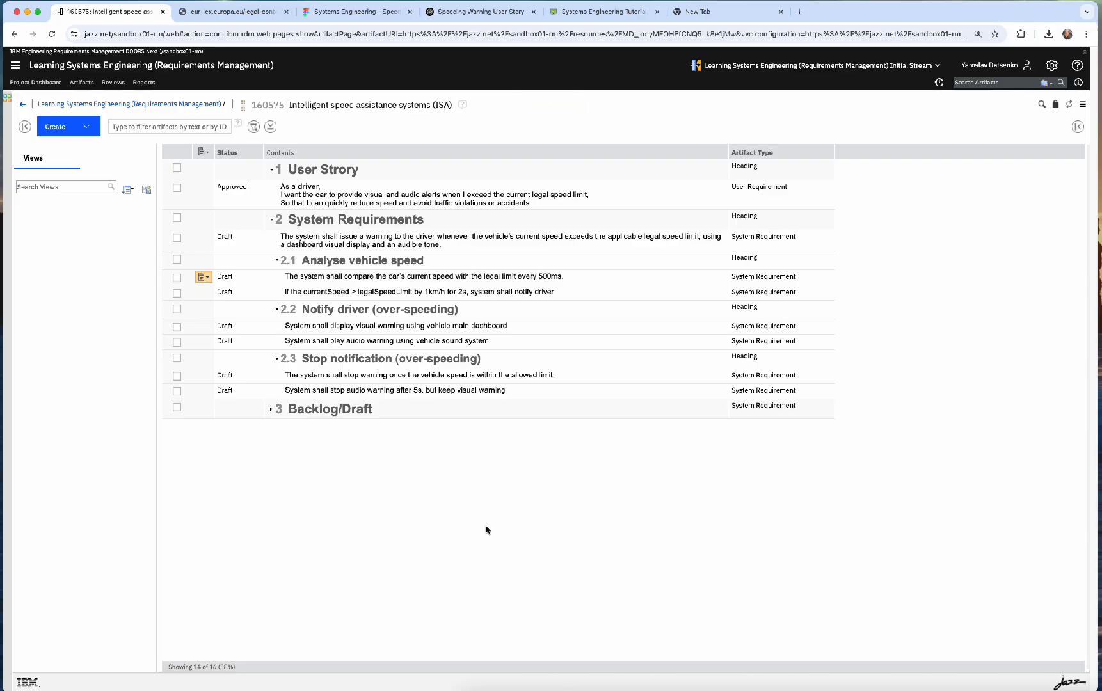
Step: Switch to the Figma board and view the whole speed limit warning flowchart
left_click(346, 11)
scroll(474, 359, "right", 1)
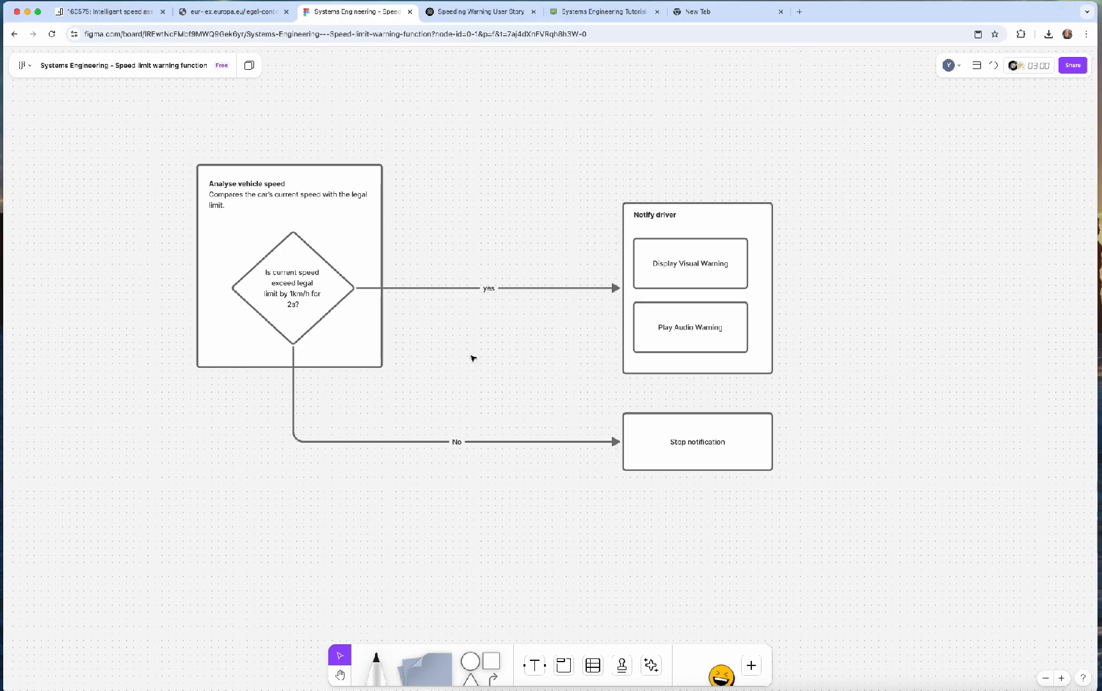
scroll(474, 351, "down", 3)
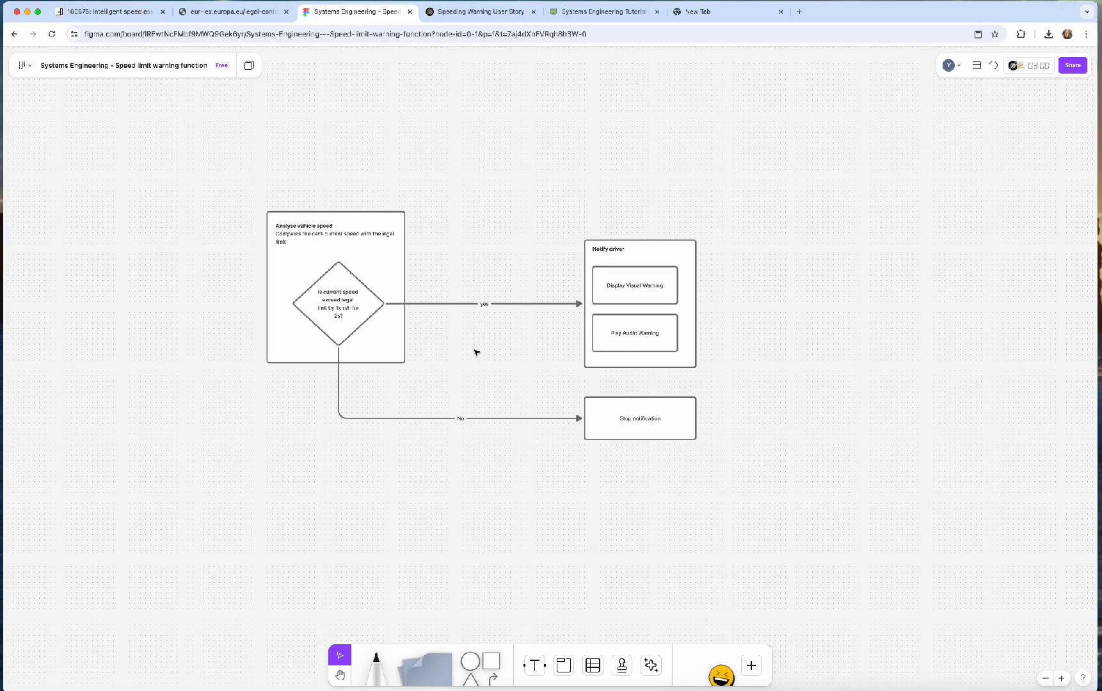
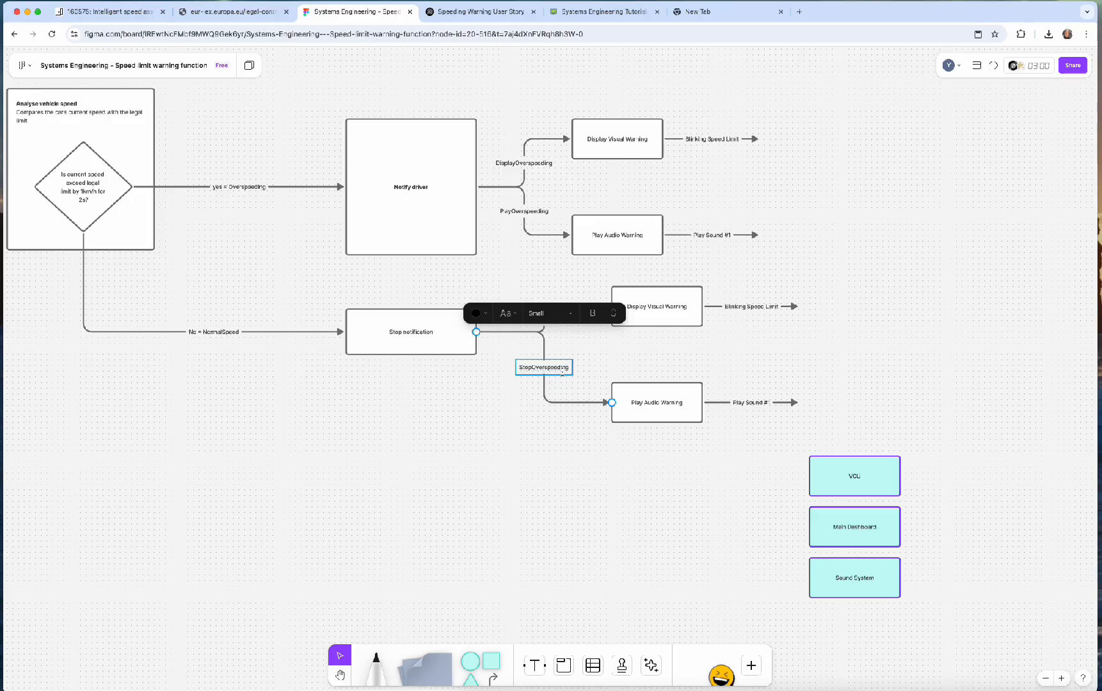
Step: Move the Stop notification box and its visual and audio warning branches down, leaving a gap below the Notify driver box
left_click(738, 283)
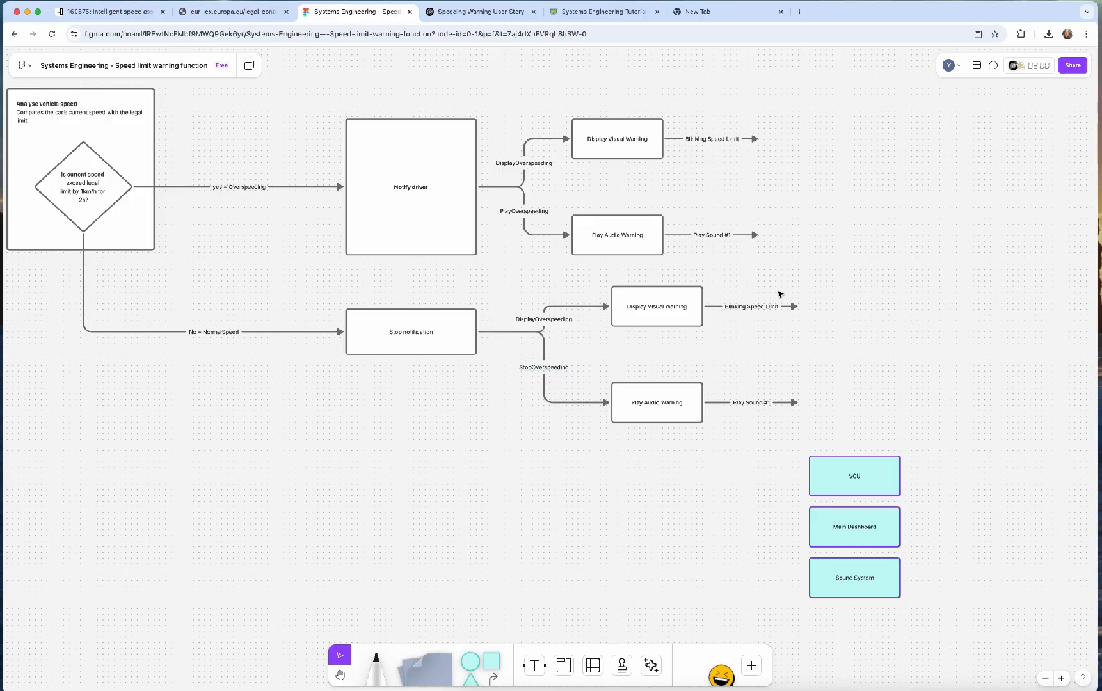
scroll(789, 299, "left", 2)
scroll(789, 300, "up", 1)
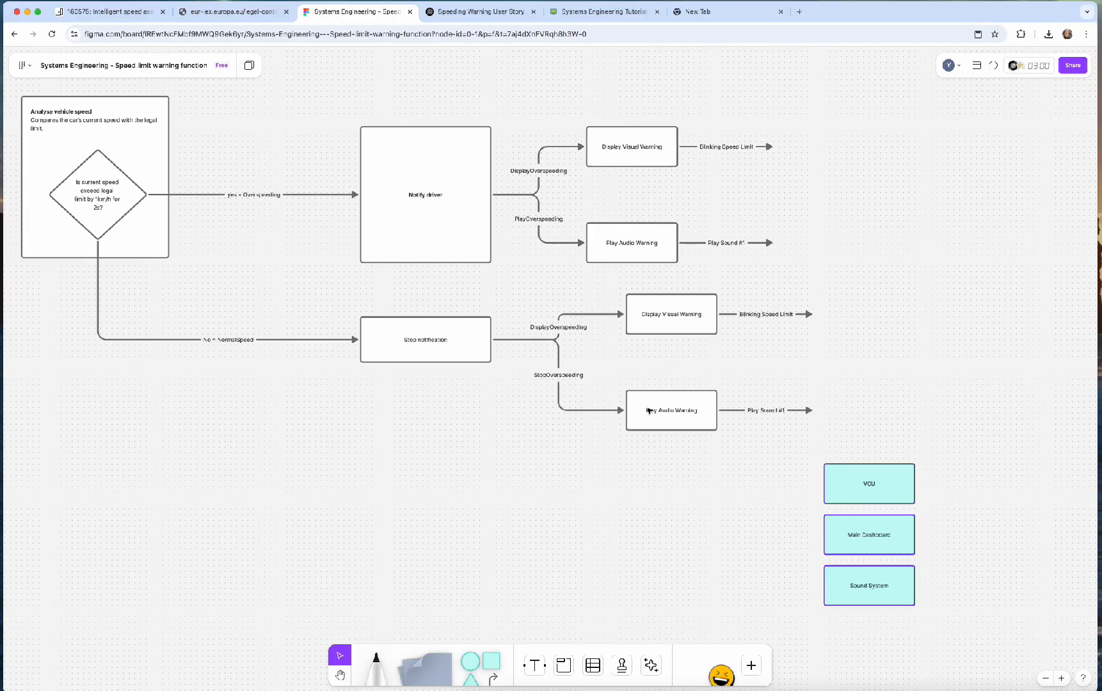
left_click_drag(454, 349, 459, 381)
left_click(562, 439)
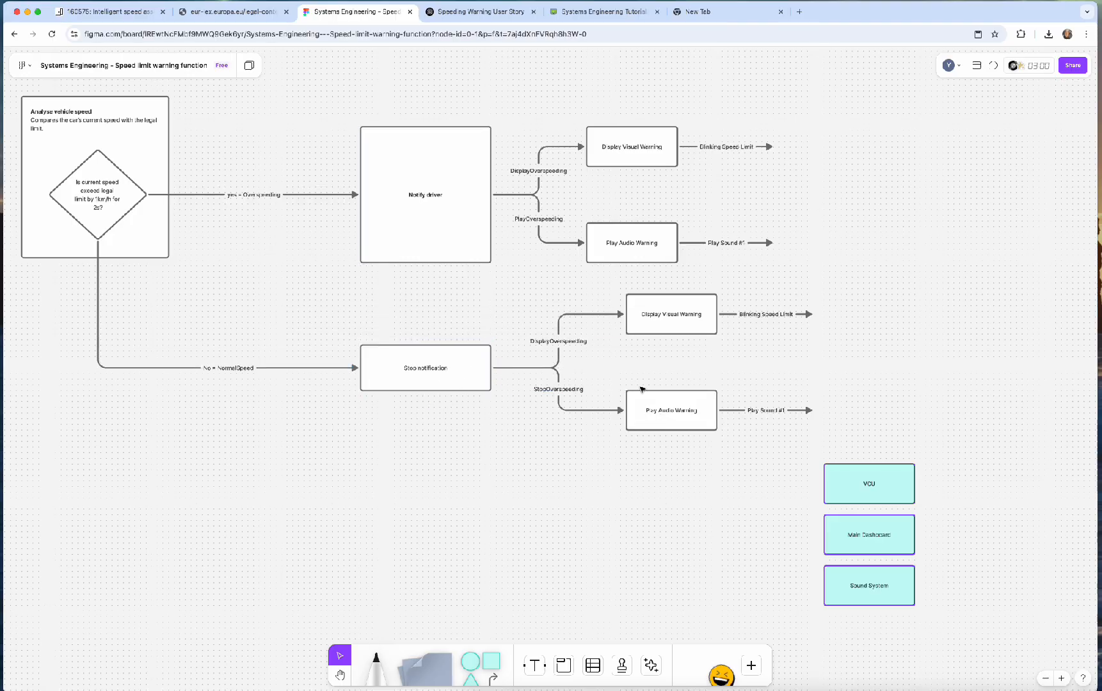
left_click_drag(946, 288, 550, 451)
left_click(441, 366, "shift")
left_click_drag(455, 361, 459, 425)
left_click(476, 292)
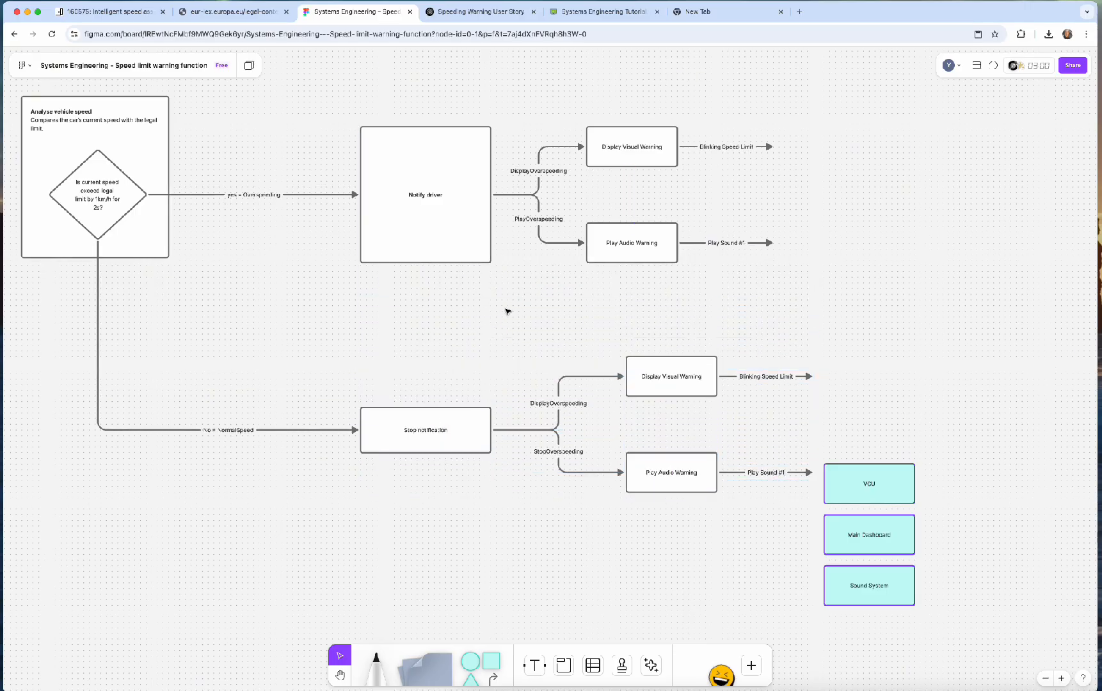
Step: Place the VCU box between Notify driver and Stop notification and enlarge it to match their width
left_click_drag(893, 488, 446, 330)
left_click_drag(380, 333, 360, 325)
left_click_drag(479, 325, 470, 374)
left_click(561, 330)
Step: Shrink the Main Dashboard box and place one copy on the upper edge of each Display Visual Warning box
scroll(576, 315, "down", 3)
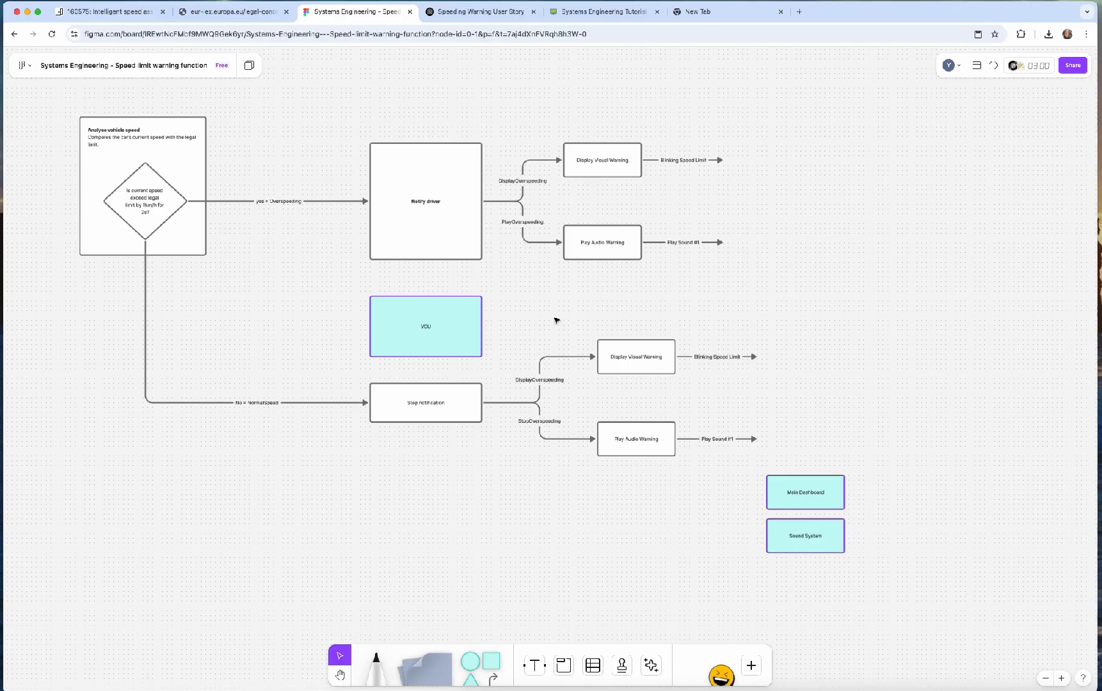
scroll(580, 307, "right", 2)
scroll(580, 308, "up", 1)
left_click(781, 532)
left_click_drag(781, 532, 618, 373)
left_click(677, 373)
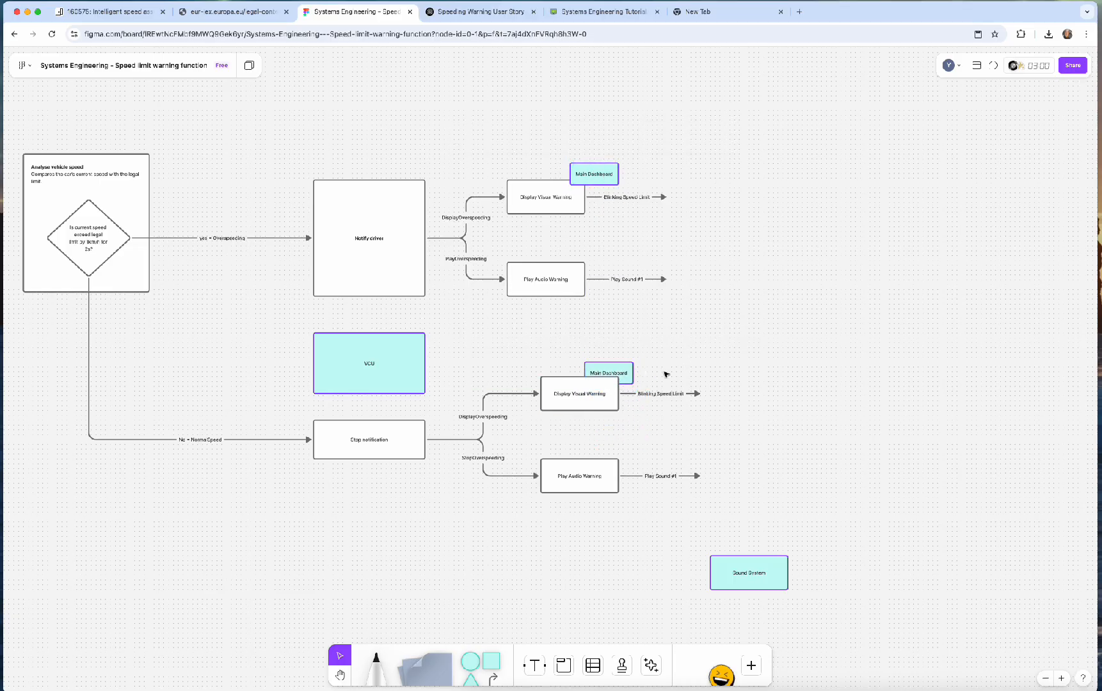
Step: Bring the Main Dashboard label on the lower Display Visual Warning box to the front
left_click(626, 373)
right_click(626, 373)
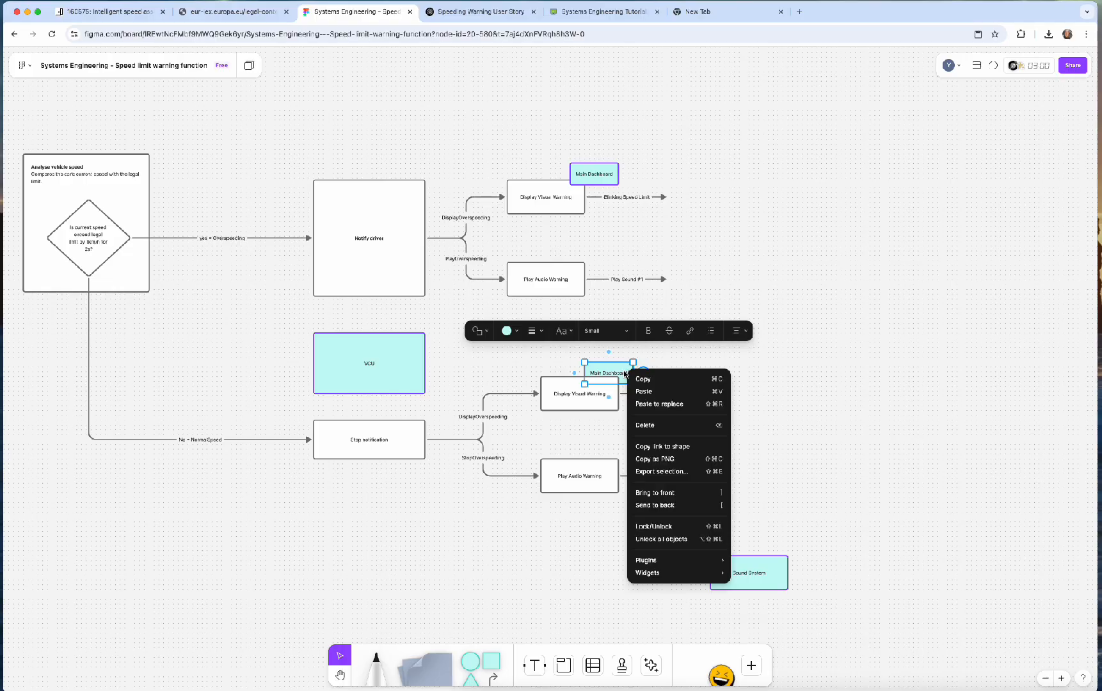
left_click(694, 505)
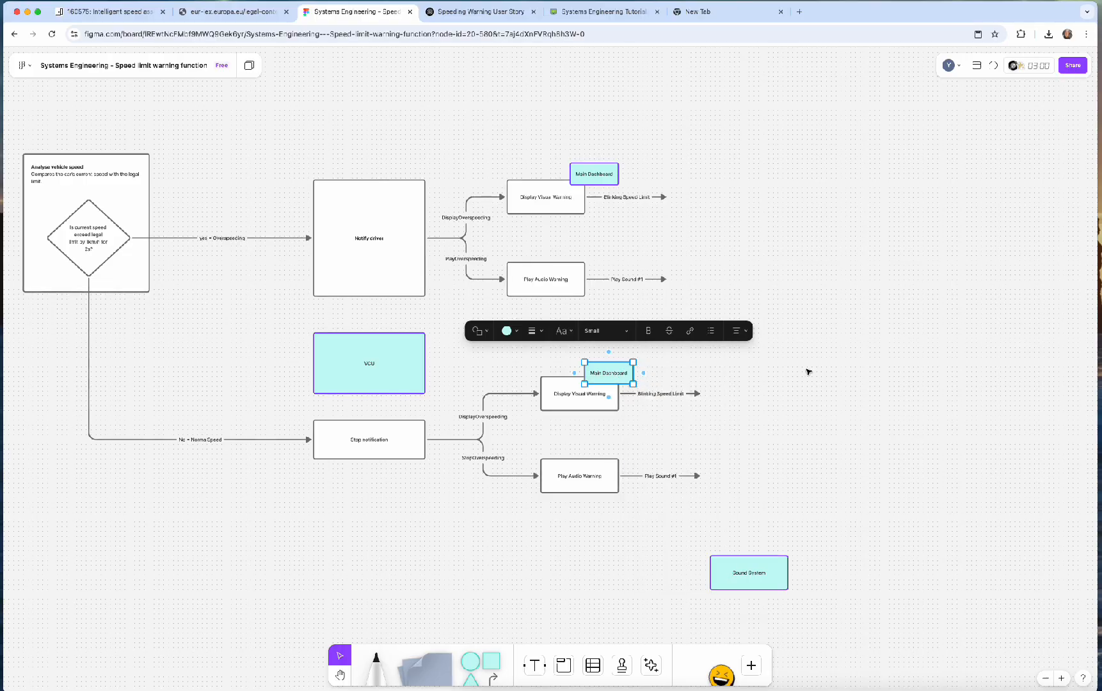
left_click(785, 399)
Step: Shrink the Sound System box and place one copy on the upper edge of each Play Audio Warning box
left_click(771, 568)
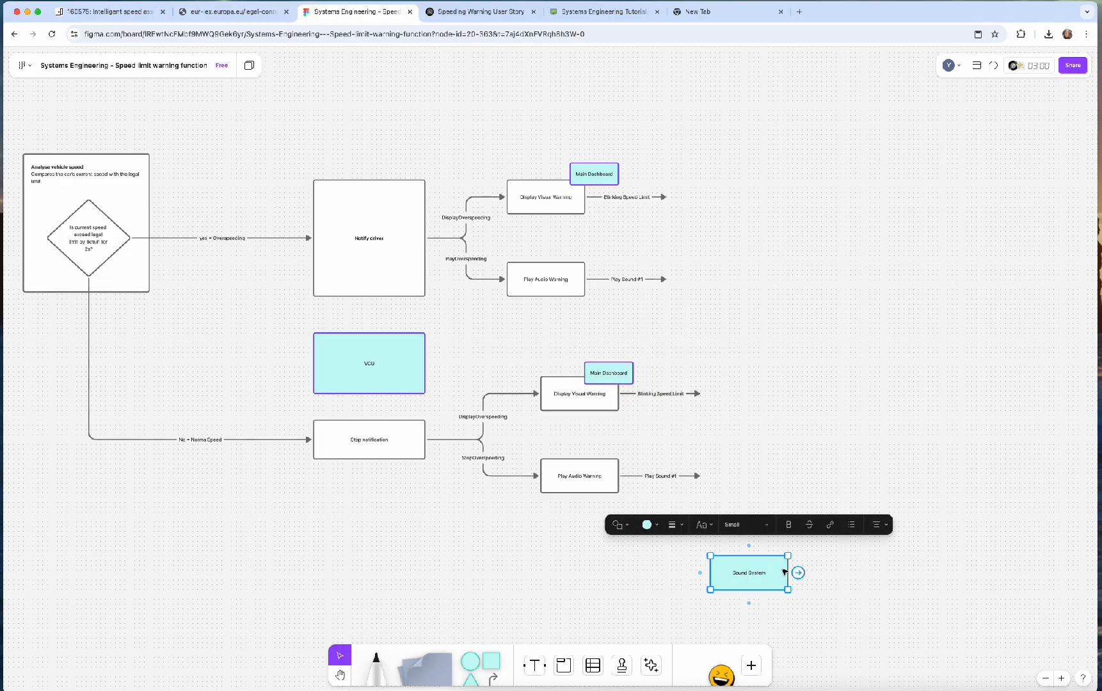
left_click_drag(784, 565, 620, 260)
double_click(738, 559)
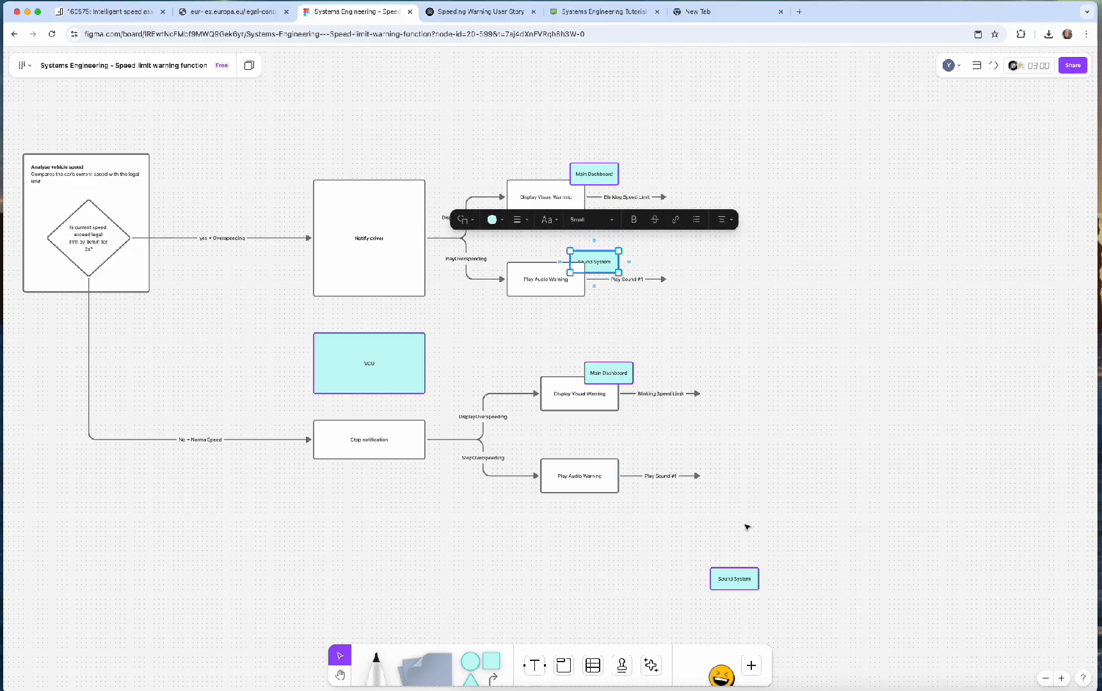
left_click_drag(752, 577, 637, 453)
Step: Bring both Sound System labels in front of the Play Audio Warning boxes
left_click(613, 268, "shift")
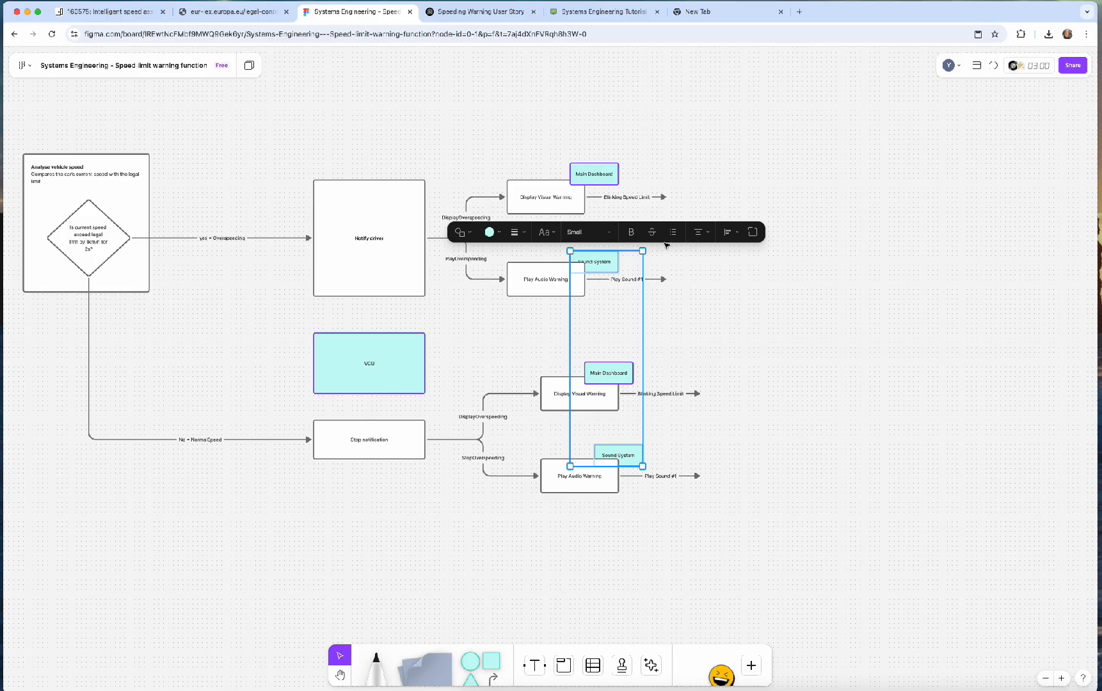
right_click(609, 262)
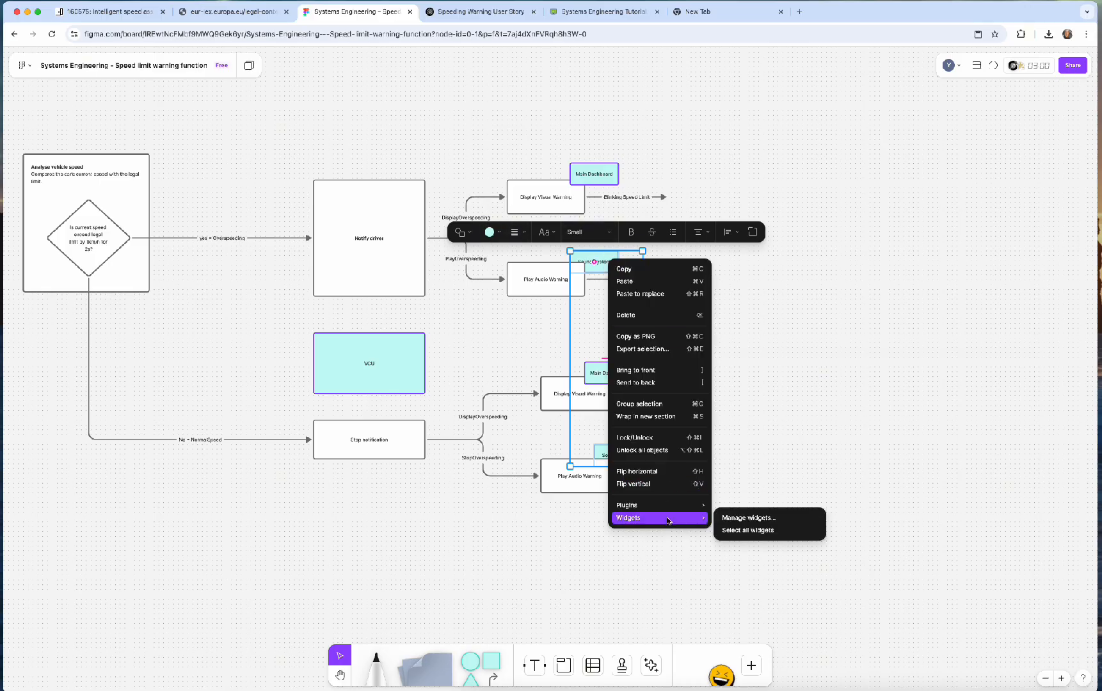
left_click(661, 371)
left_click(930, 340)
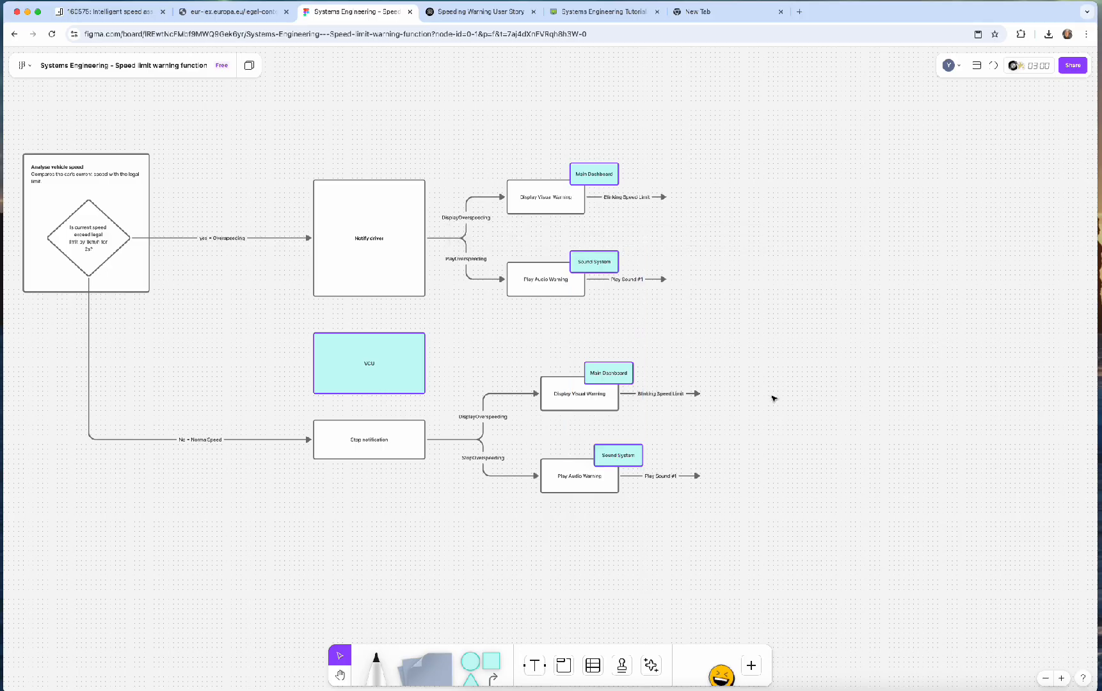
Step: Place copies of the VCU, Main Dashboard and Sound System boxes in the empty area to the right of the flowchart
left_click(402, 349)
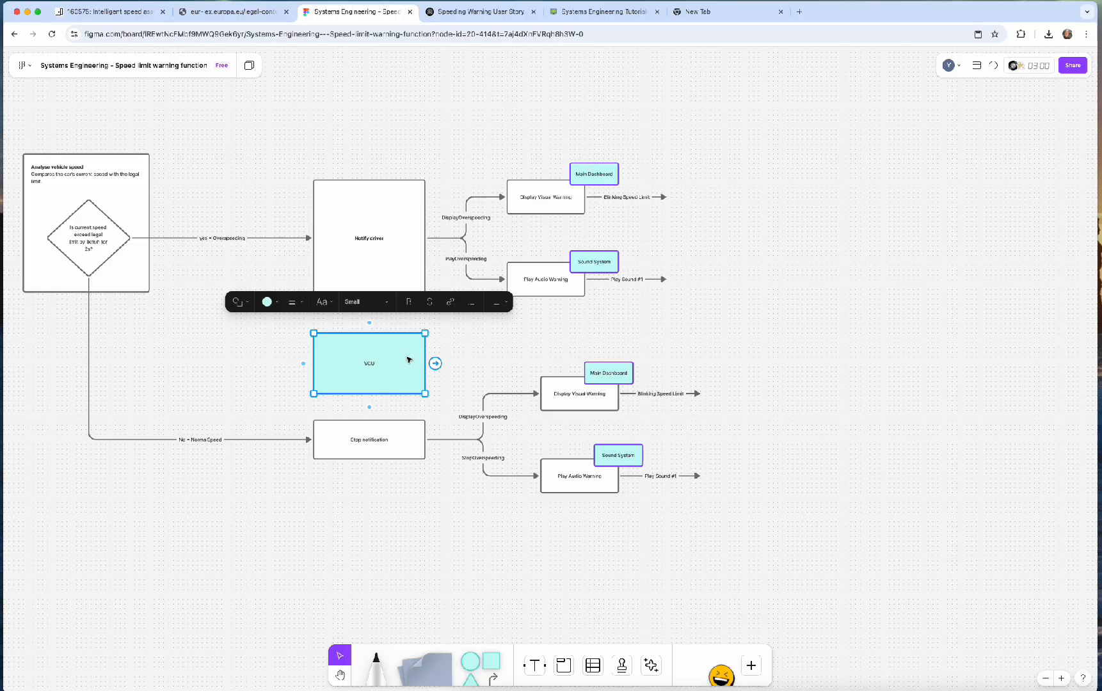
scroll(411, 364, "down", 2)
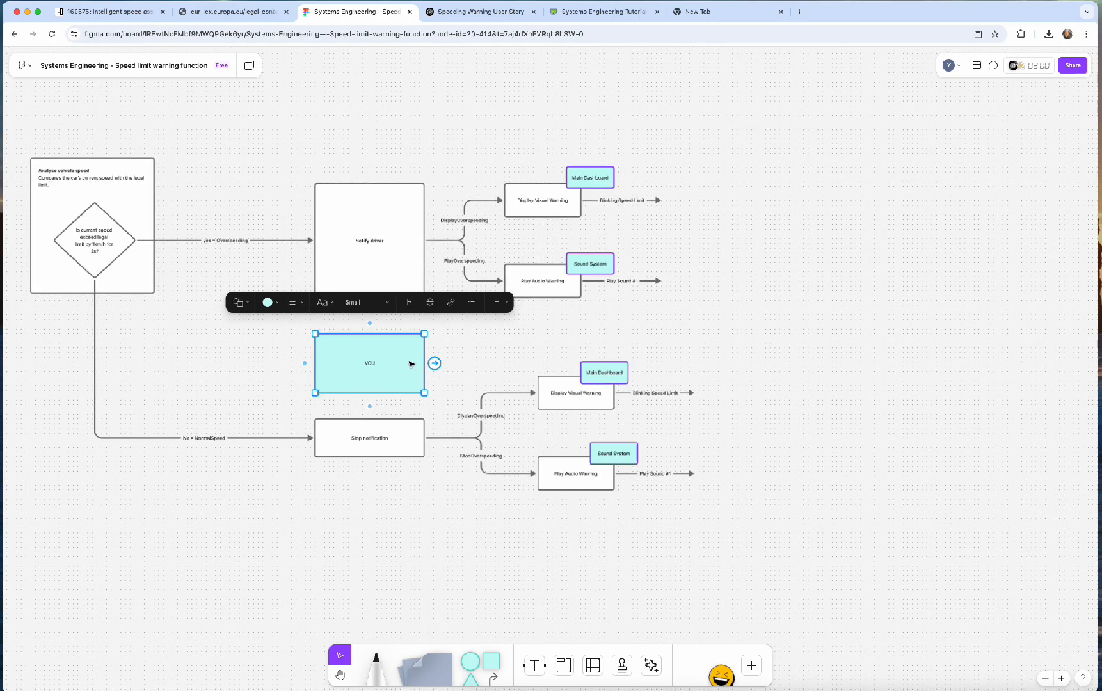
left_click_drag(410, 364, 932, 300)
left_click_drag(577, 192, 1017, 279)
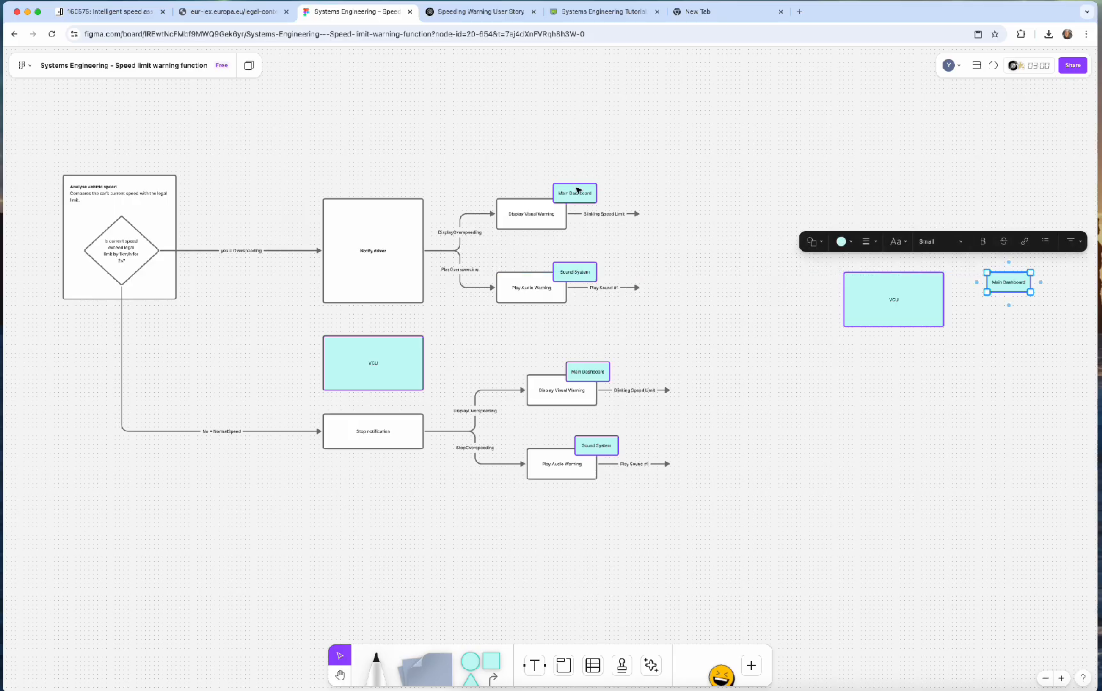
left_click_drag(586, 272, 1016, 317)
Step: Connect the copied VCU box to the Main Dashboard and Sound System copies with arrows, deleting the extra empty box
left_click(930, 316)
left_click(957, 304)
left_click(929, 308)
left_click(954, 301)
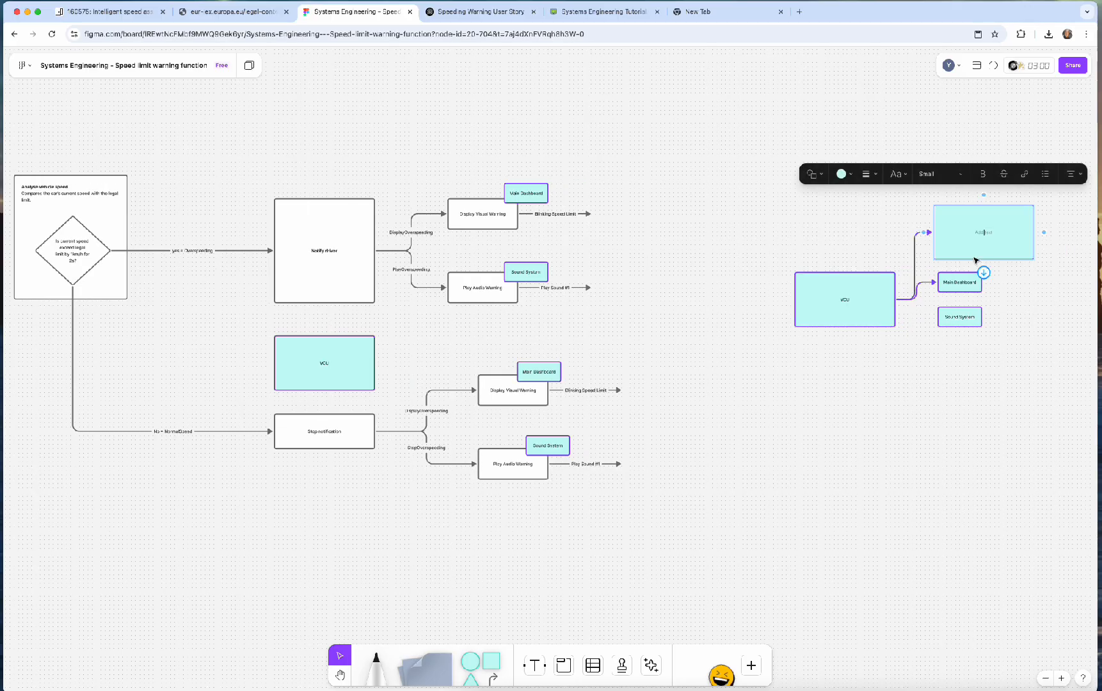
left_click(918, 249)
left_click_drag(936, 236, 938, 318)
left_click(987, 240)
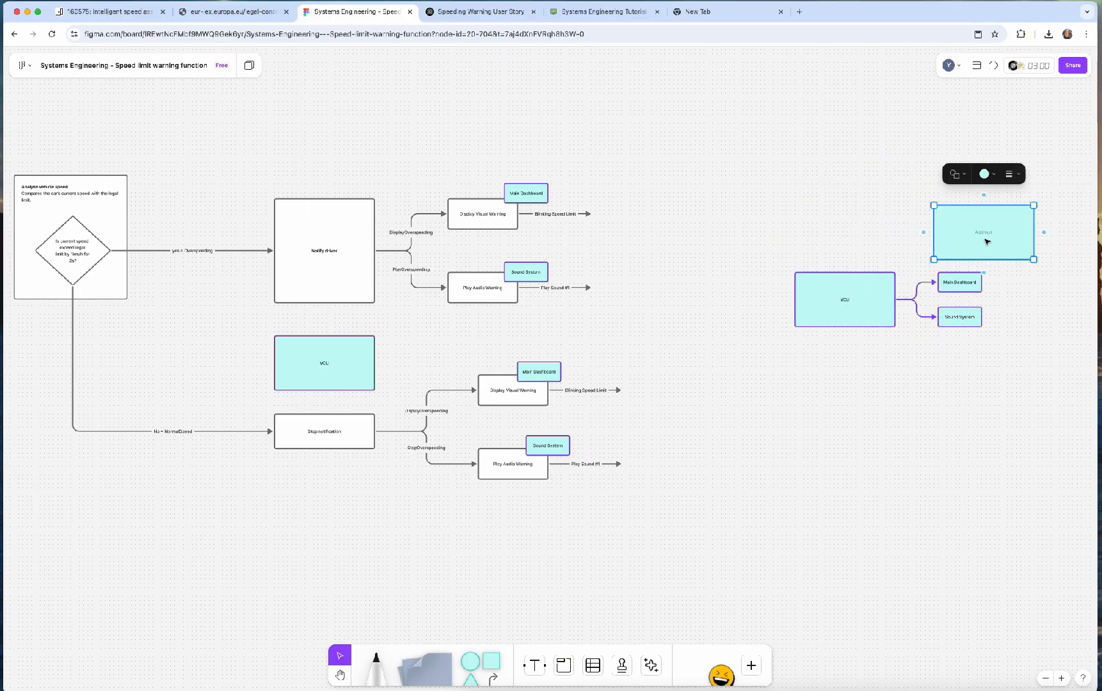
key("Delete")
Step: Shrink the copied VCU box to roughly the size of the Main Dashboard and Sound System copies
left_click(844, 298)
left_click_drag(856, 273, 882, 302)
left_click(910, 372)
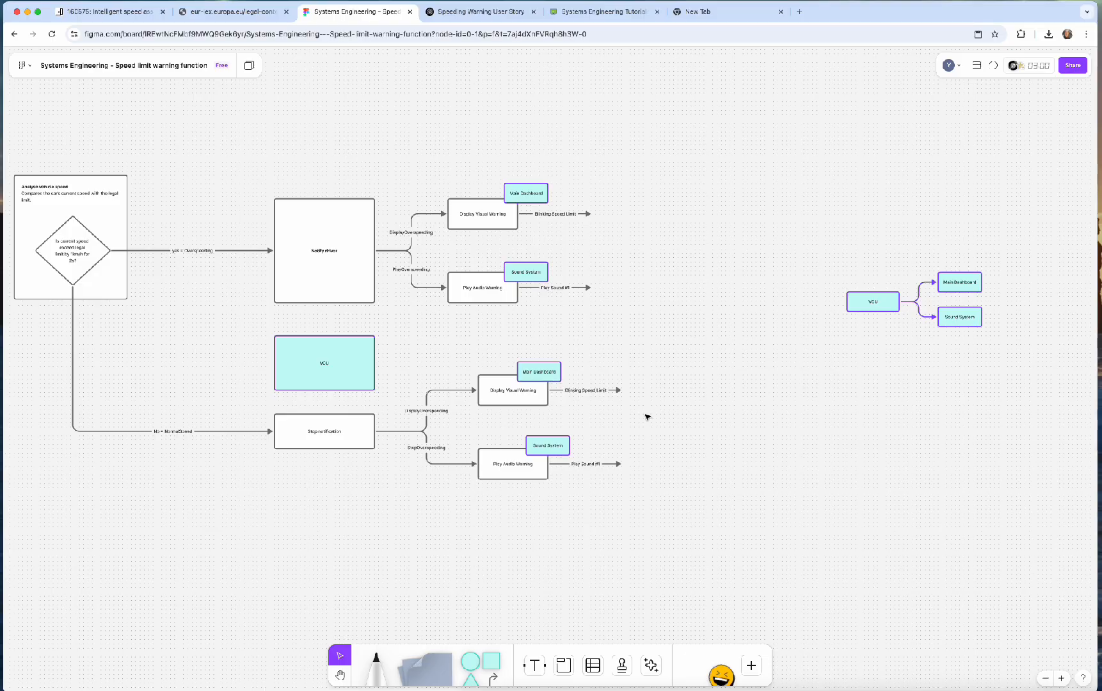
Step: Shift the Main Dashboard label on the lower Display Visual Warning box into line with the Sound System label below it
scroll(447, 442, "up", 5)
scroll(689, 394, "right", 2)
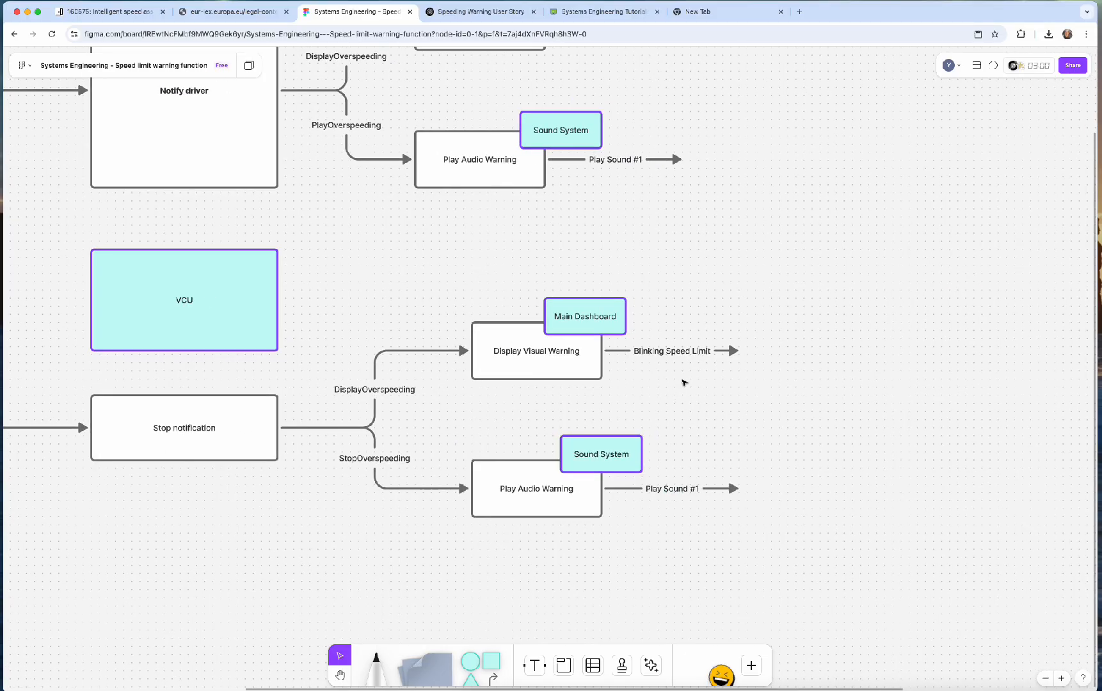
mouse_move(620, 326)
left_mouse_down()
mouse_move(618, 310)
mouse_move(636, 313)
left_mouse_up()
left_click(666, 233)
left_click_drag(666, 233, 724, 385)
scroll(647, 255, "left", 2)
scroll(647, 255, "up", 2)
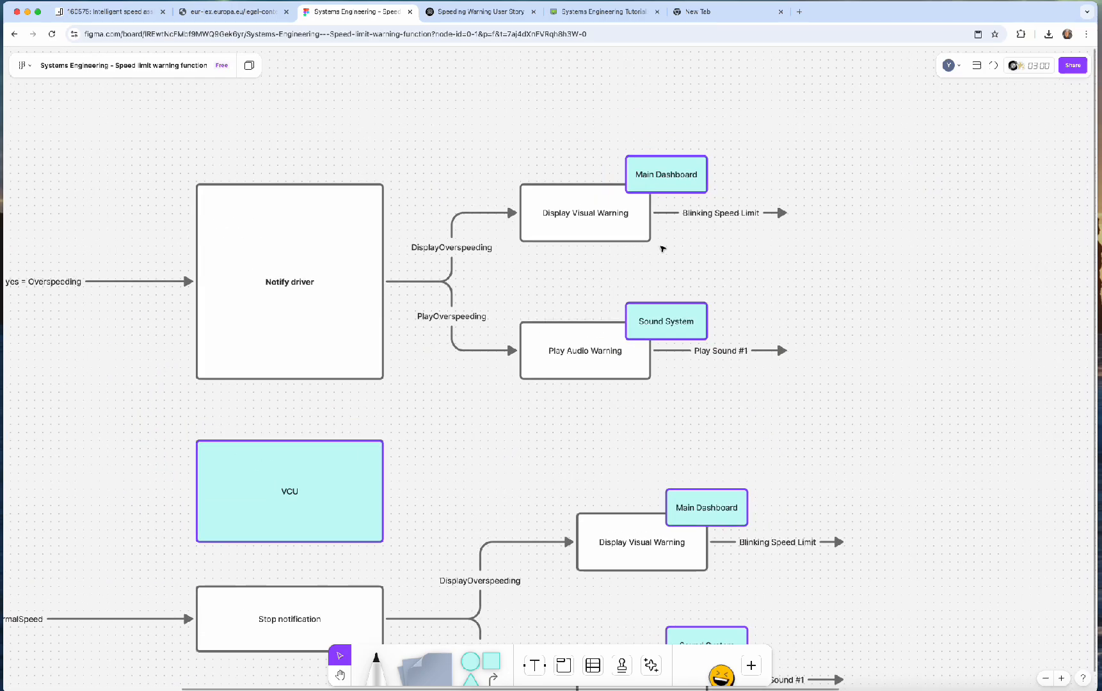
left_click(722, 219)
left_click(722, 250)
left_click(724, 217)
left_click(739, 275)
left_click_drag(730, 302, 710, 247)
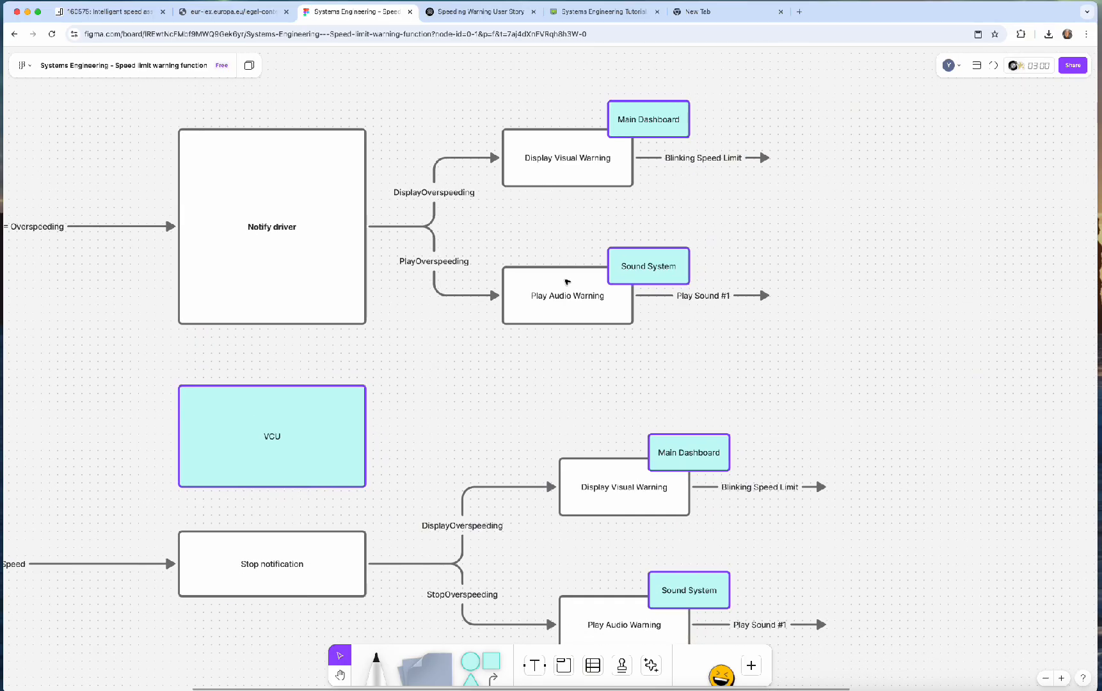
Step: Extend the DisplayOverspeeding label on the Stop notification branch to read "DisplayOverspeeding = STOP"
scroll(777, 313, "down", 5)
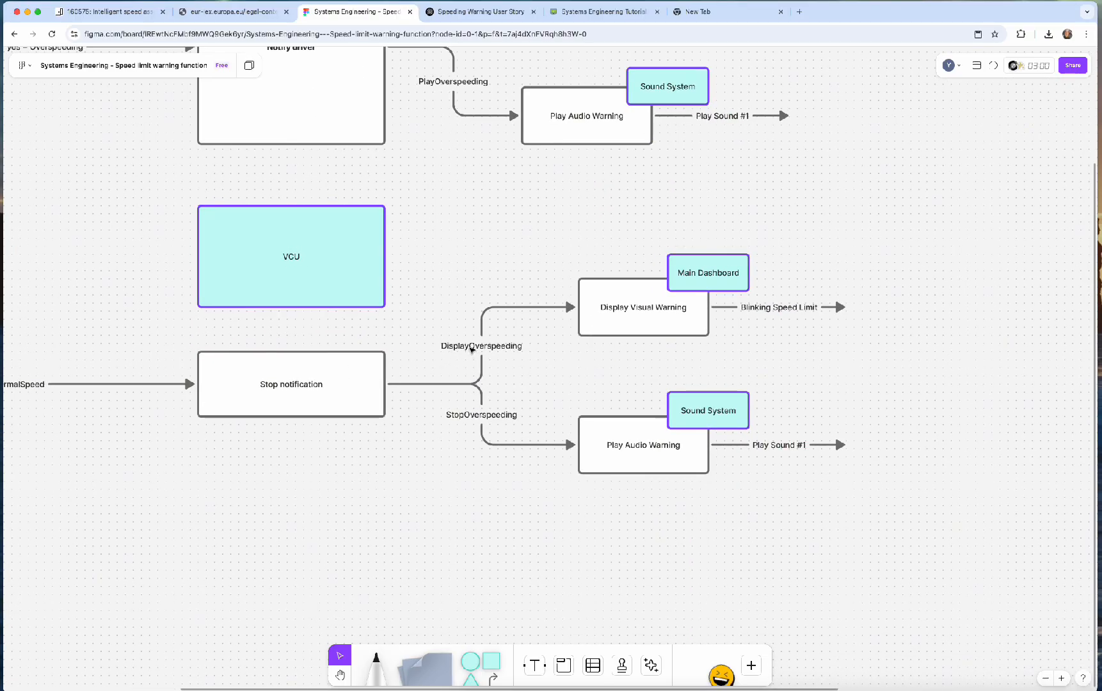
left_click(472, 348)
left_click(467, 346)
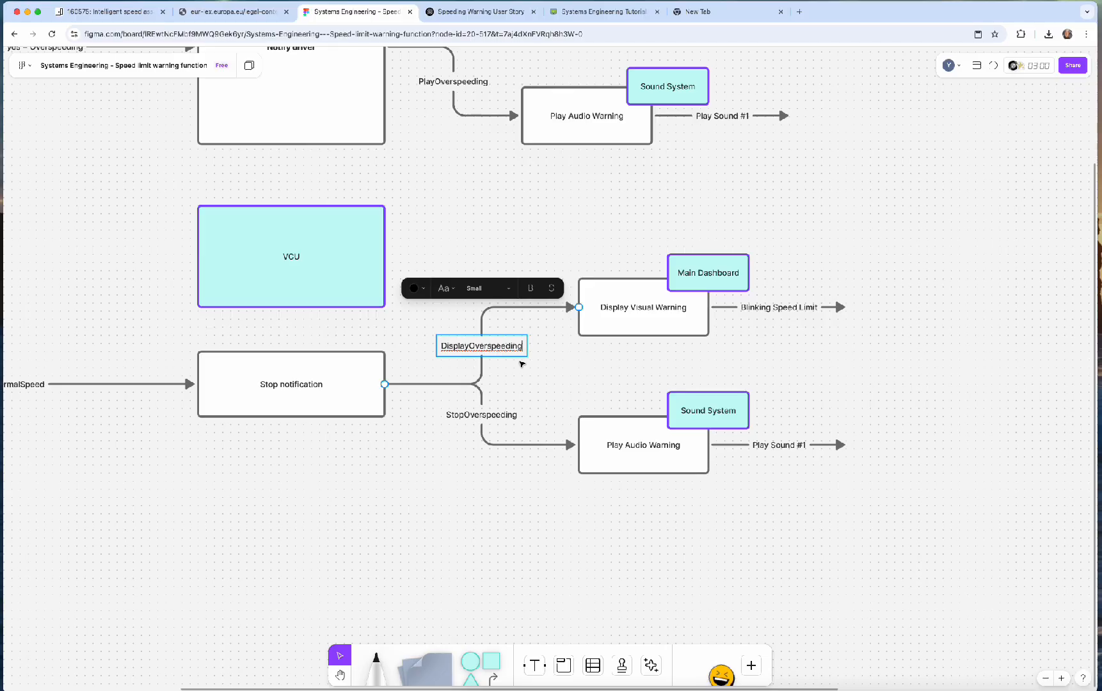
type("0")
type(" S")
type("ToP")
key("BackSpace")
key("BackSpace")
type("OP")
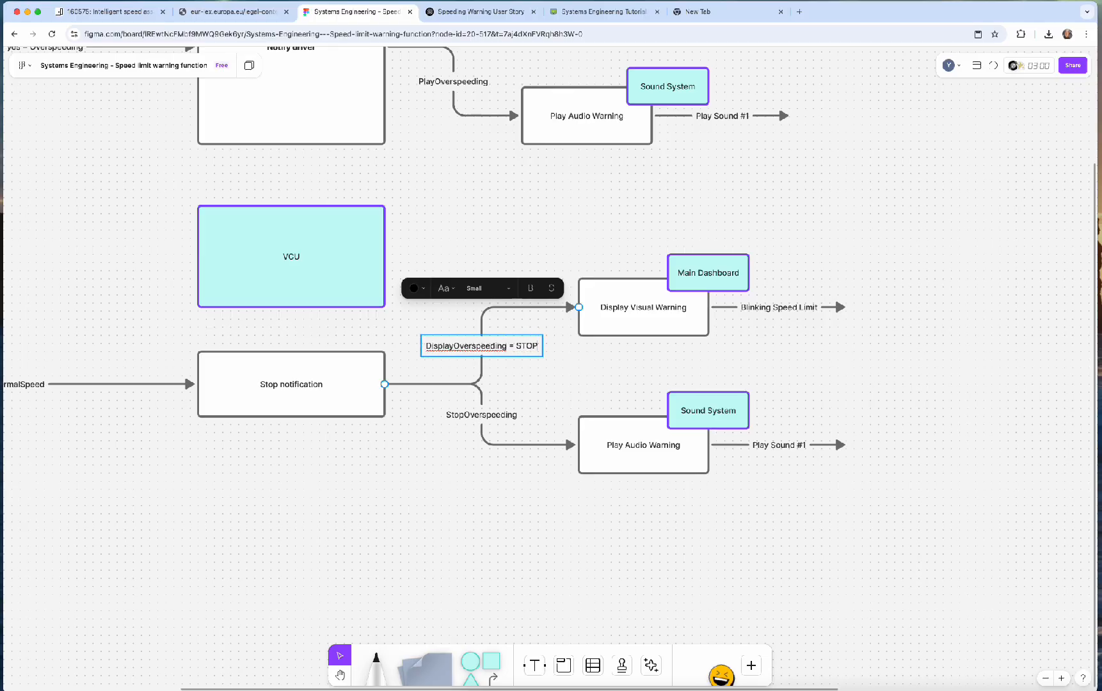
left_click(581, 362)
Step: Extend the DisplayOverspeeding label on the Notify driver branch to read "DisplayOverspeeding = Show"
scroll(581, 362, "up", 5)
scroll(581, 362, "left", 2)
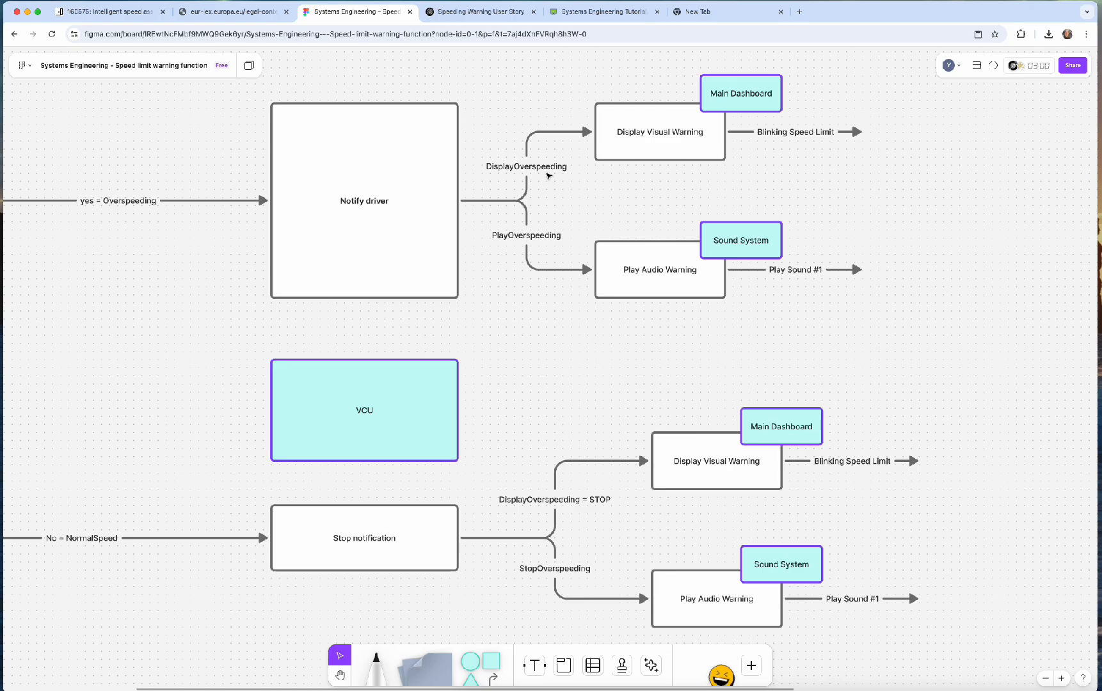
double_click(549, 167)
key("Right")
type(")")
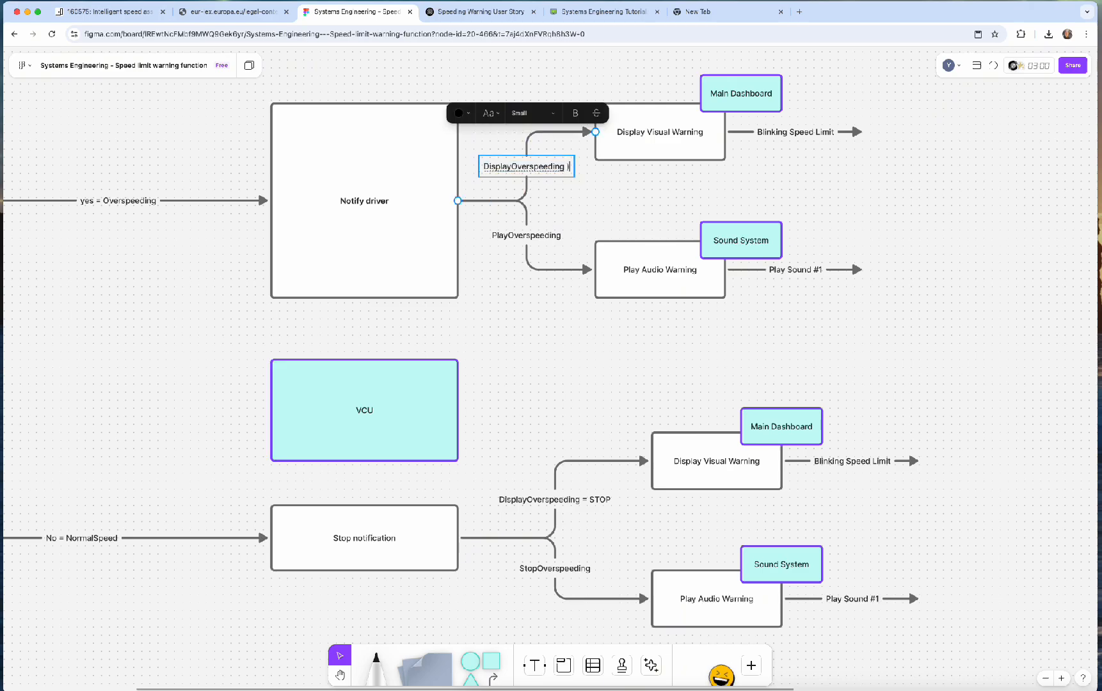
key("BackSpace")
type("= Show")
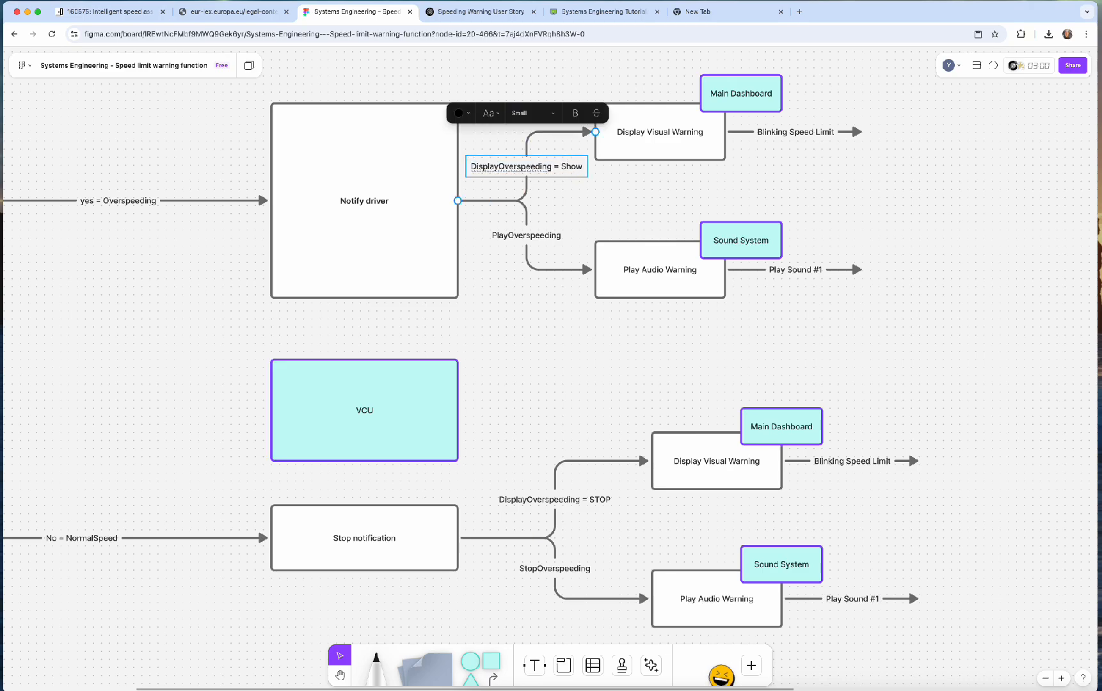
left_click(583, 206)
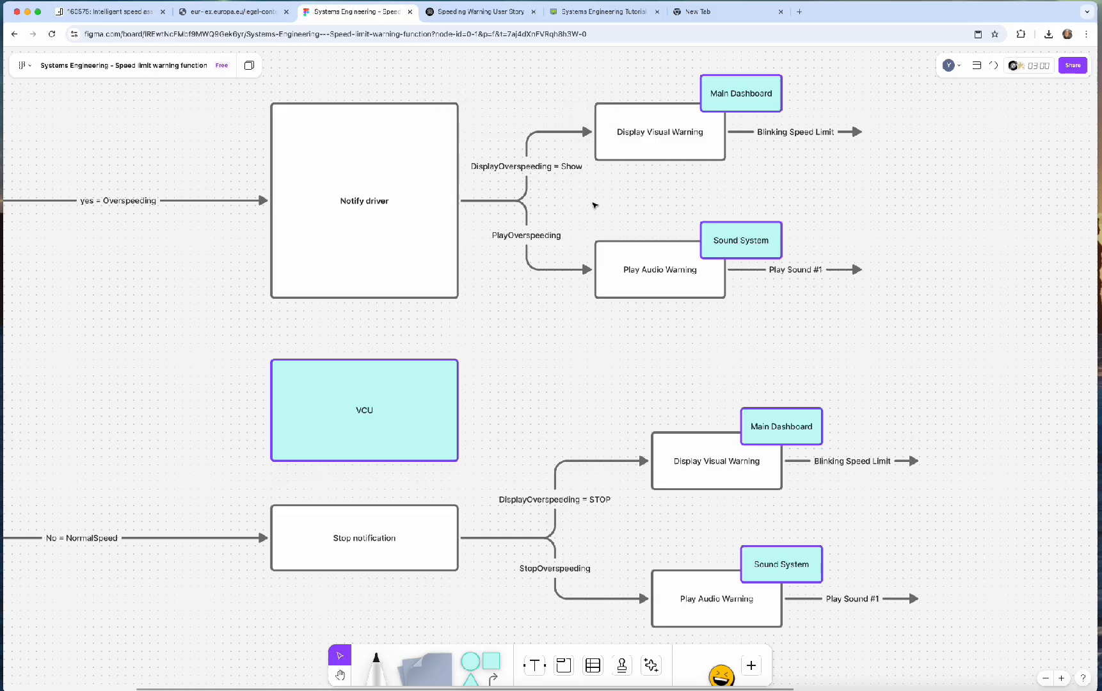
Step: Extend the PlayOverspeeding label on the Notify driver branch to read "PlayOverspeeding = Yes"
left_click(549, 235)
double_click(550, 236)
left_click(562, 236)
type("= P")
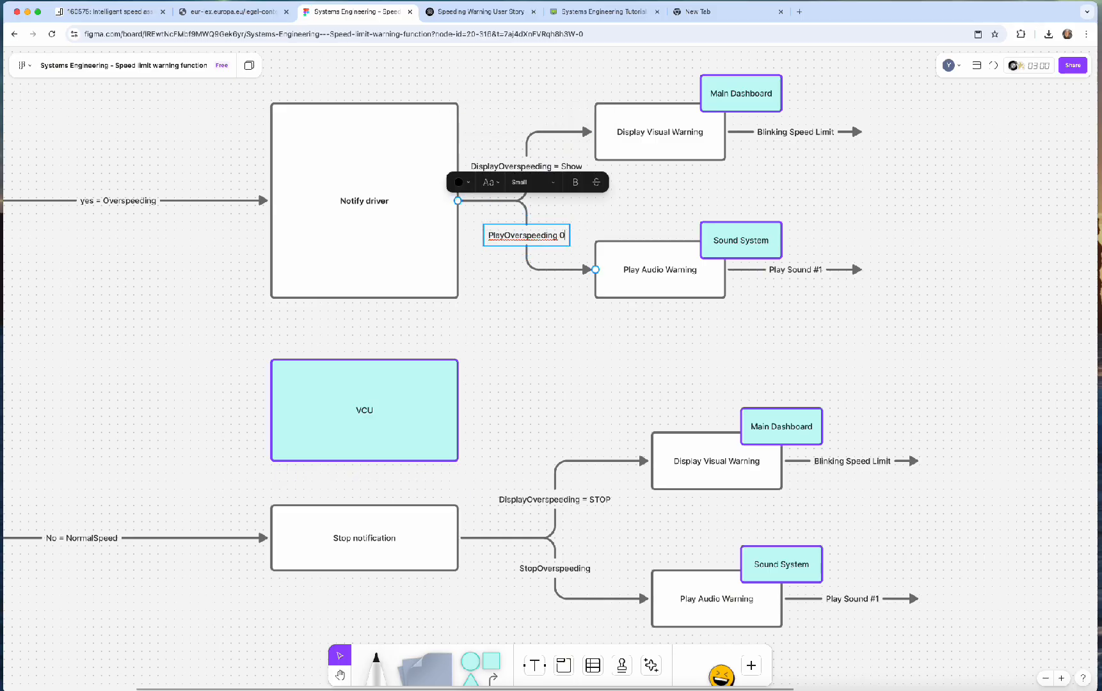
type("lay")
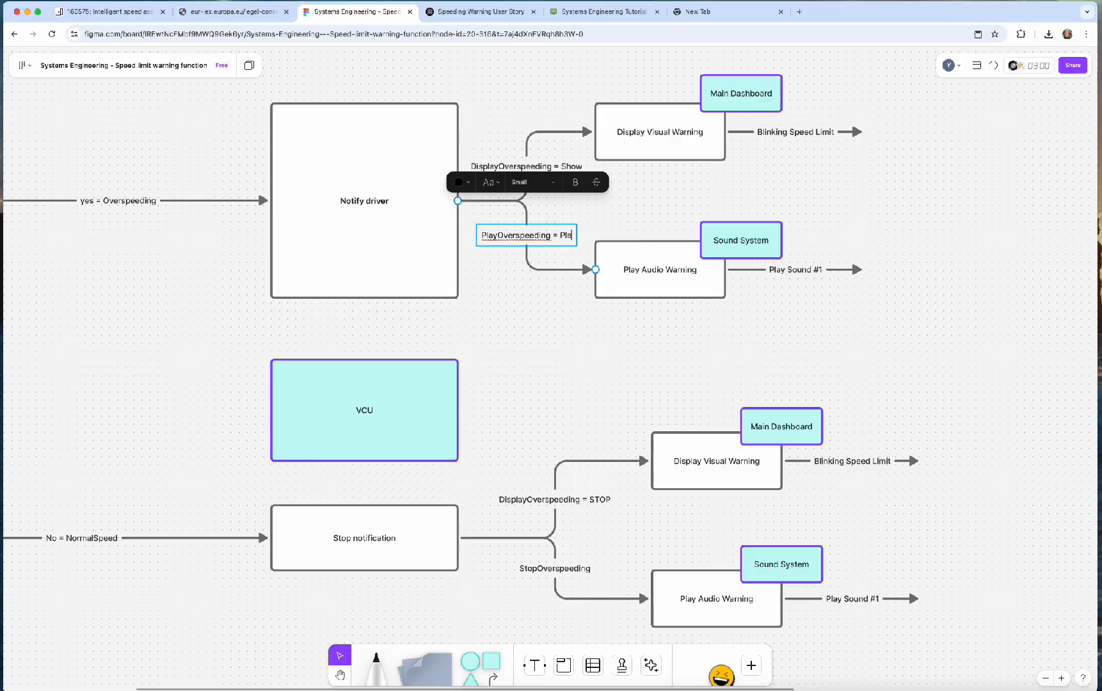
key("BackSpace")
key("BackSpace")
key("BackSpace")
key("BackSpace")
type("Yes")
Step: Relabel the StopOverspeeding arrow from Stop notification to Play Audio Warning as "PlayOverspeeding = STOP"
left_click(572, 572)
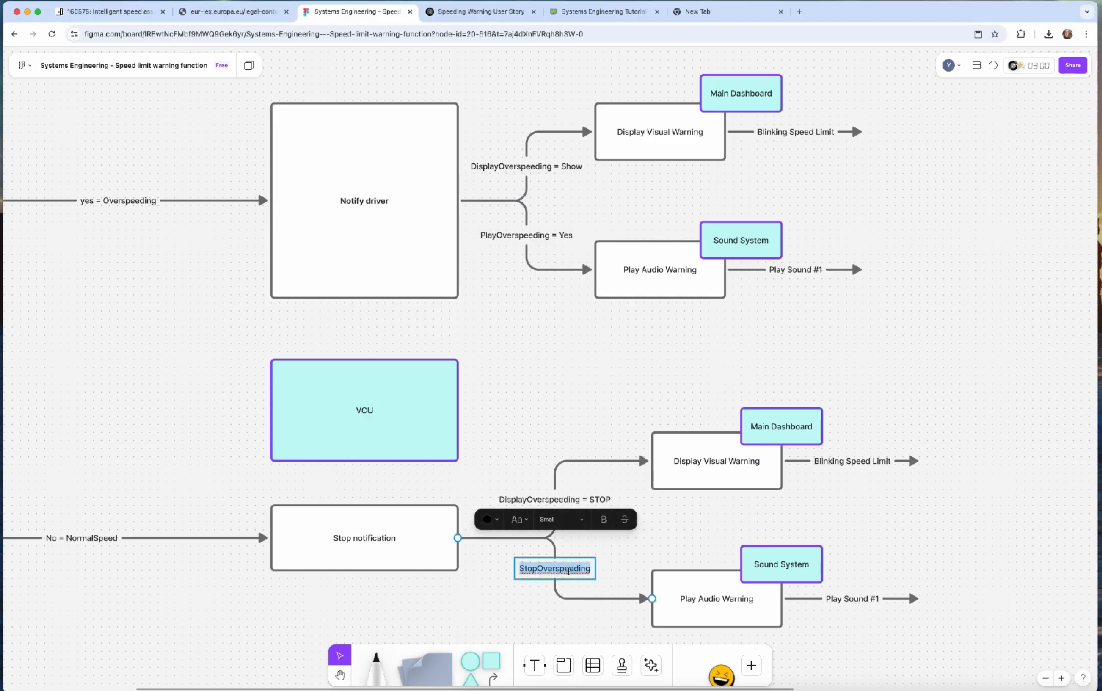
left_click_drag(538, 568, 519, 569)
type("Play")
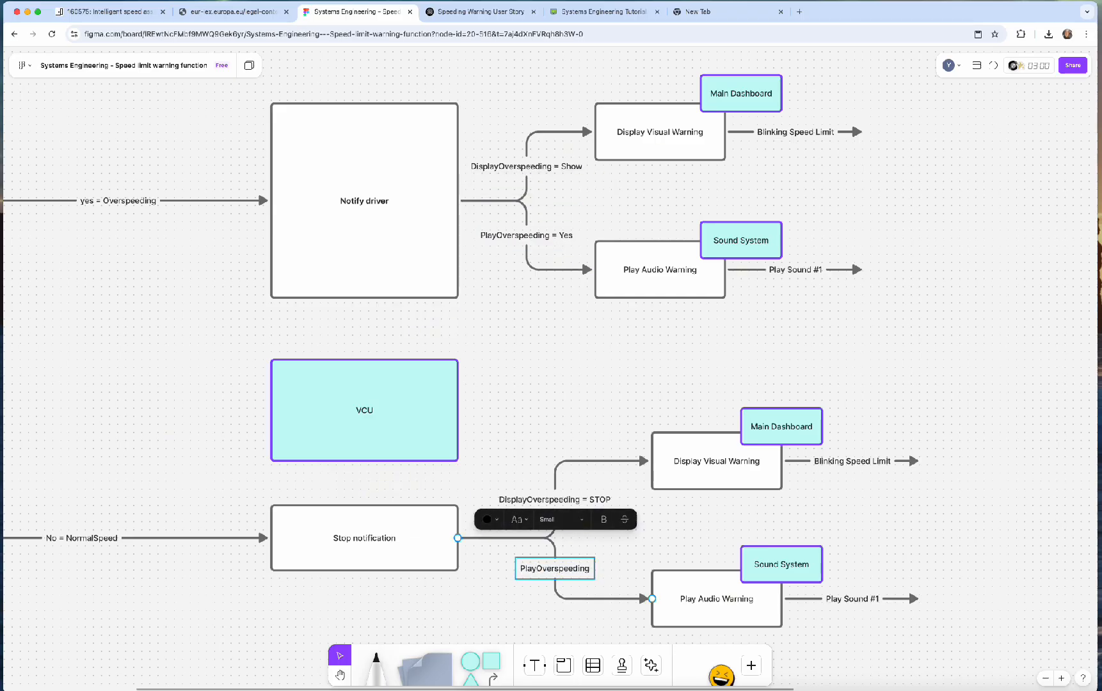
type(" O")
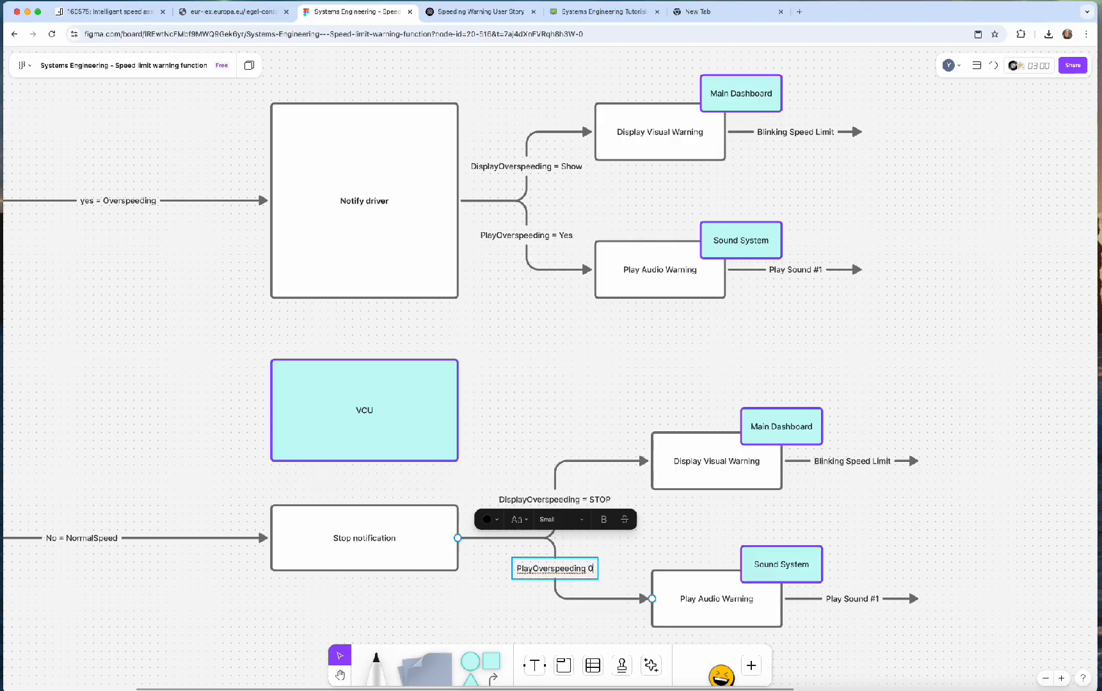
type(" STo")
key("BackSpace")
type("OP")
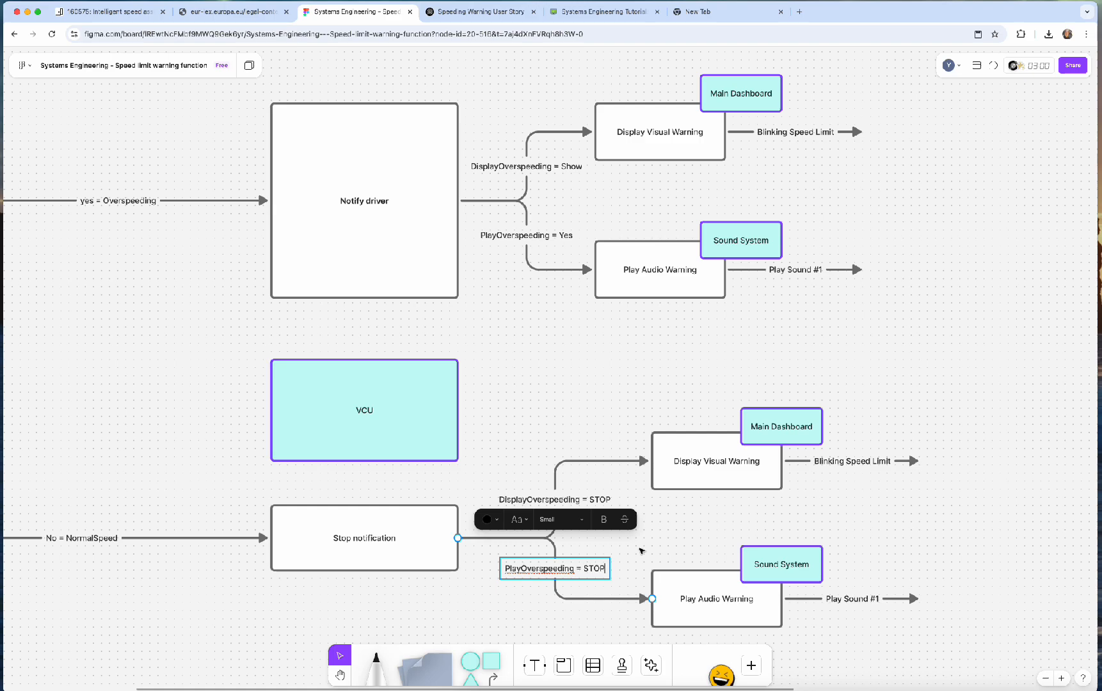
key("Escape")
Step: Change the value in the Notify driver branch's display label so it reads "DisplayOverspeeding = Yes"
double_click(570, 167)
left_click_drag(561, 167, 595, 170)
type("Yes")
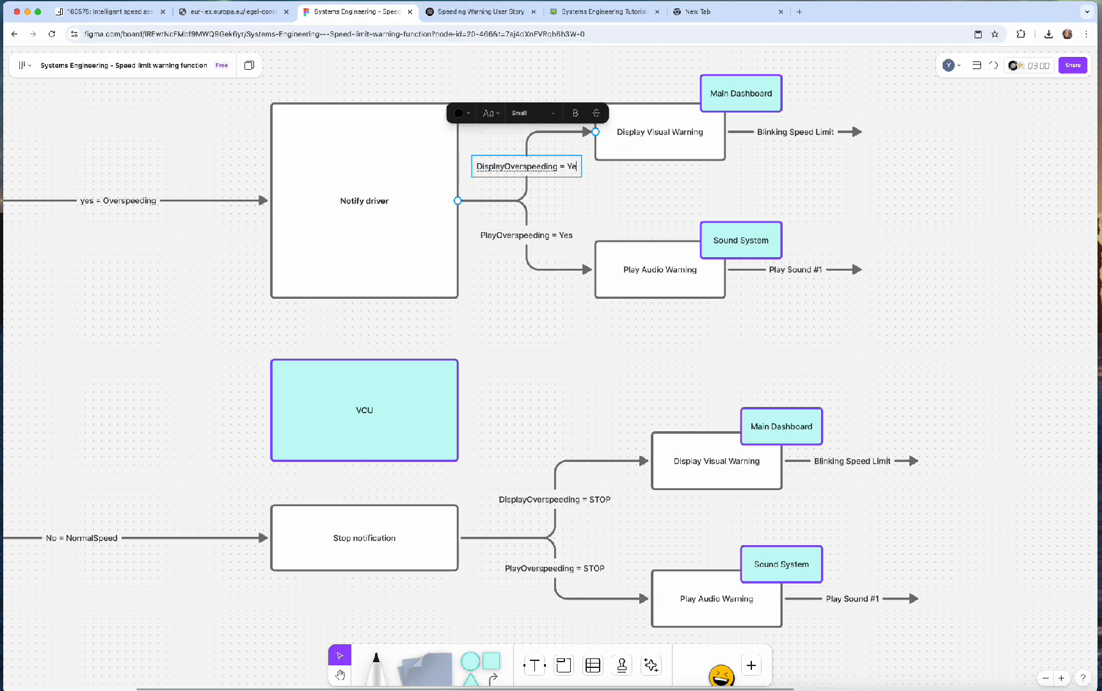
left_click(608, 195)
Step: Review the signal labels and the VCU, Main Dashboard and Sound System boxes across the Notify driver and Stop notification branches
scroll(618, 250, "up", 3)
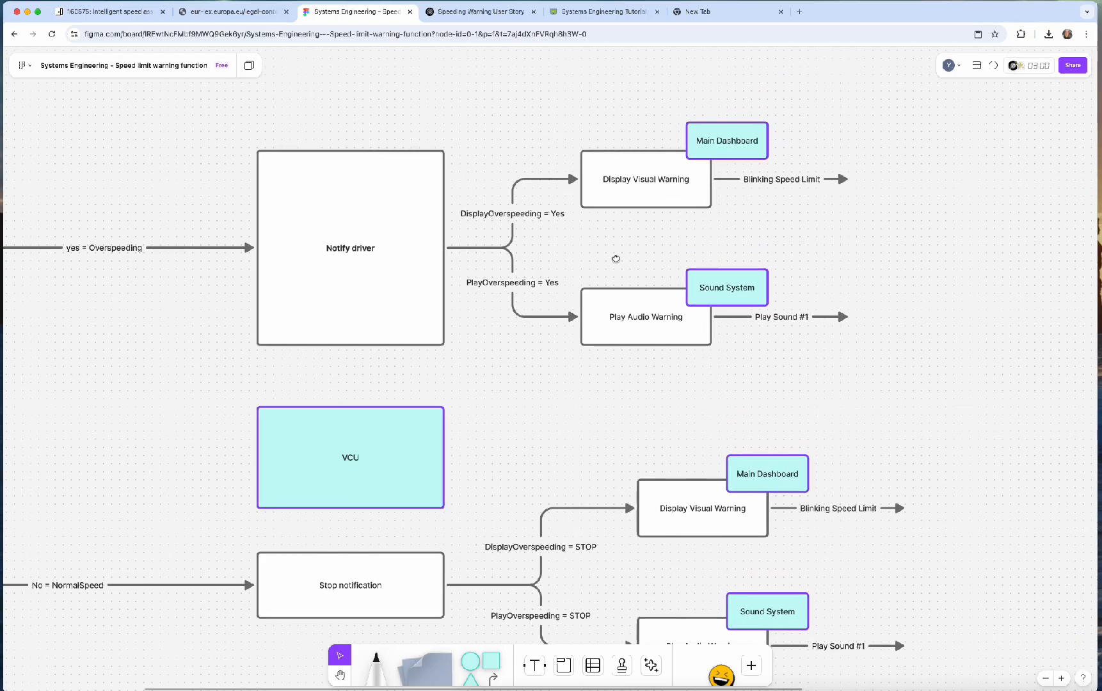
left_click(520, 274)
double_click(520, 273)
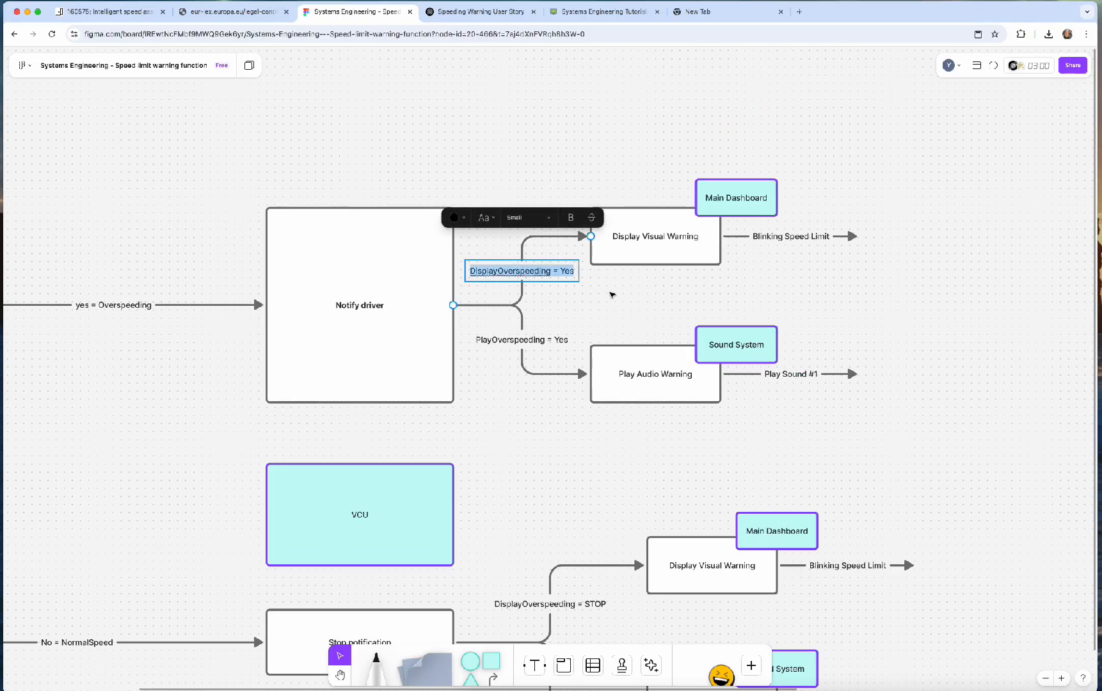
left_click(625, 291)
left_click_drag(628, 295, 601, 323)
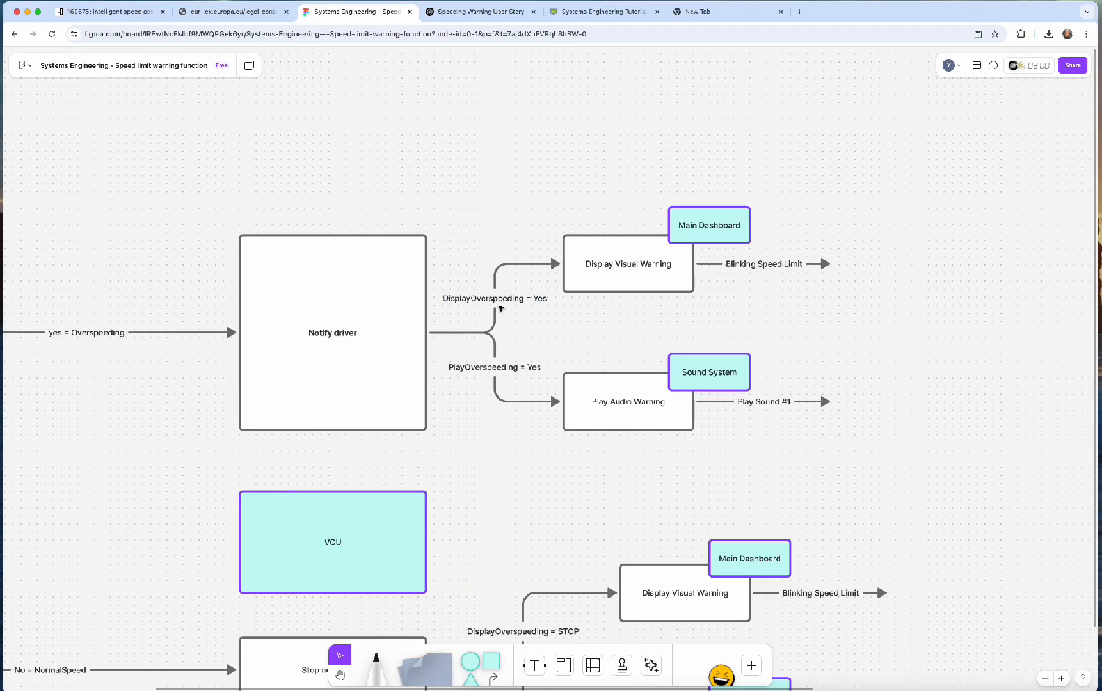
left_click(409, 571)
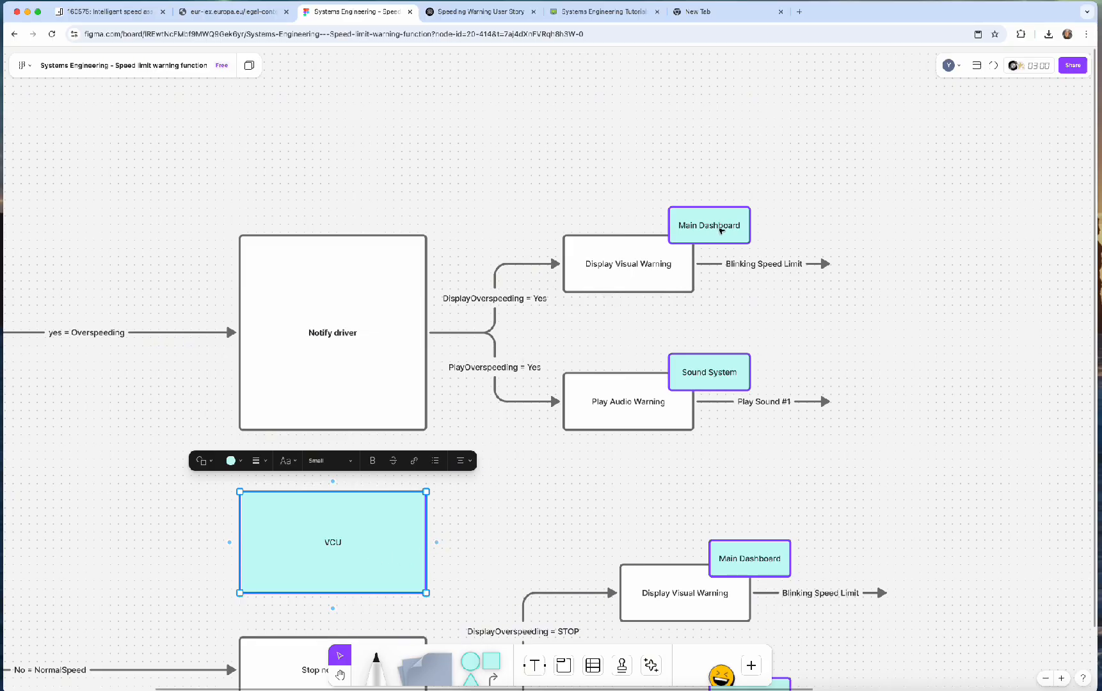
scroll(532, 556, "down", 5)
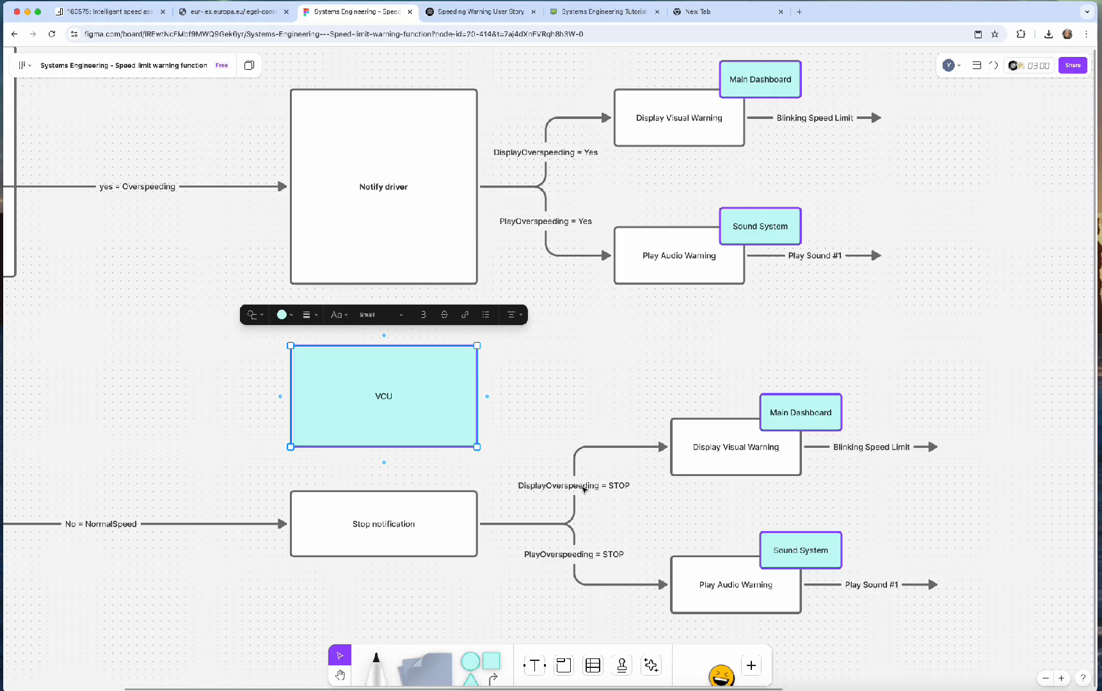
left_click(504, 386)
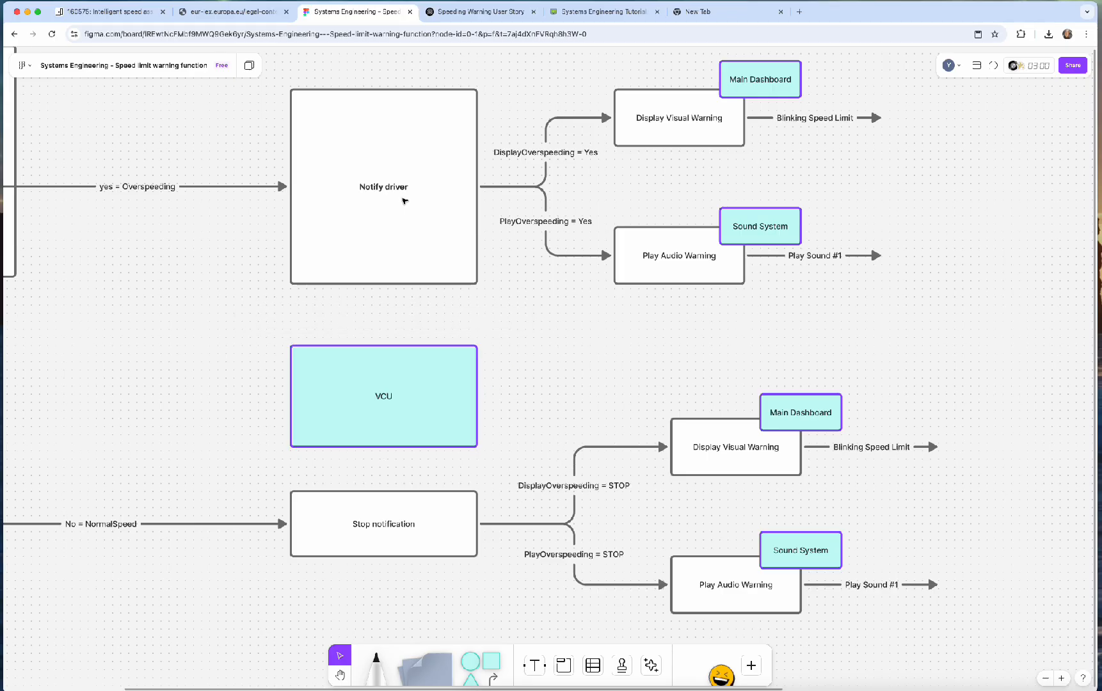
left_click(429, 516)
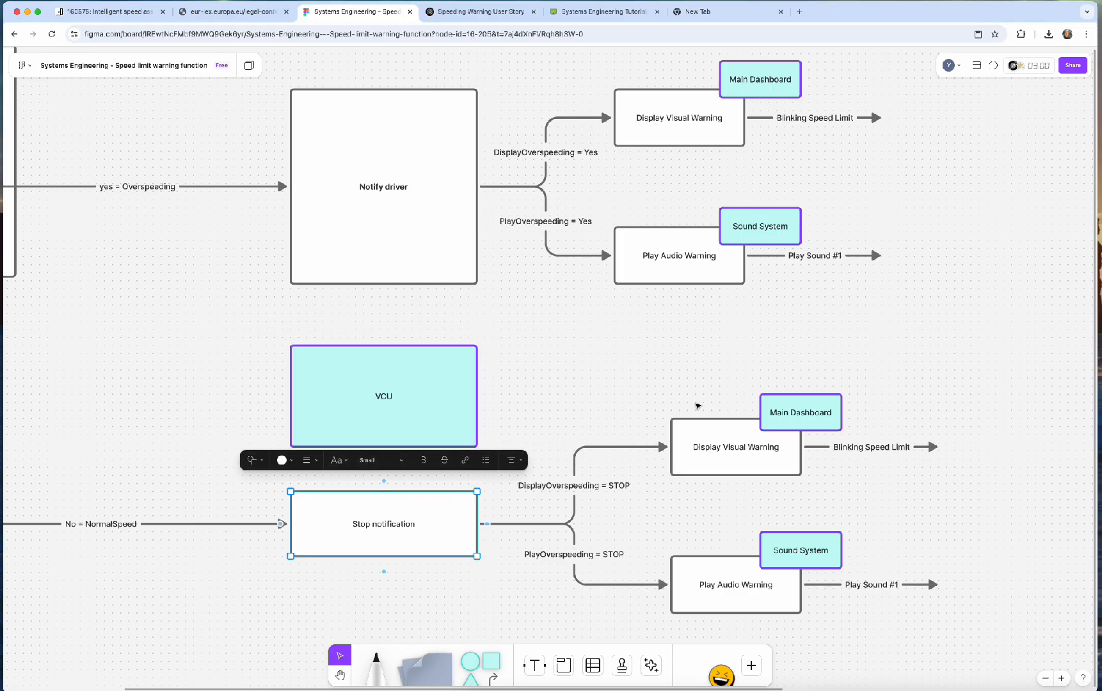
left_click(702, 391)
left_click_drag(703, 388, 586, 392)
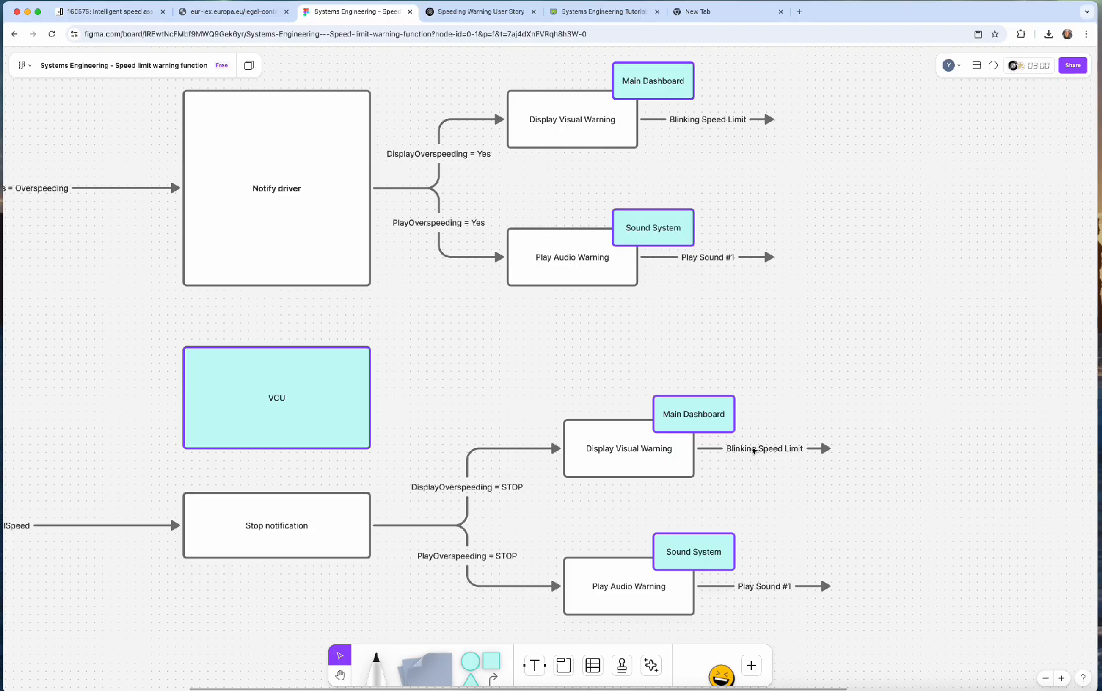
Step: Change the output label of the lower Display Visual Warning box to "Normal Speed Limit"
double_click(739, 450)
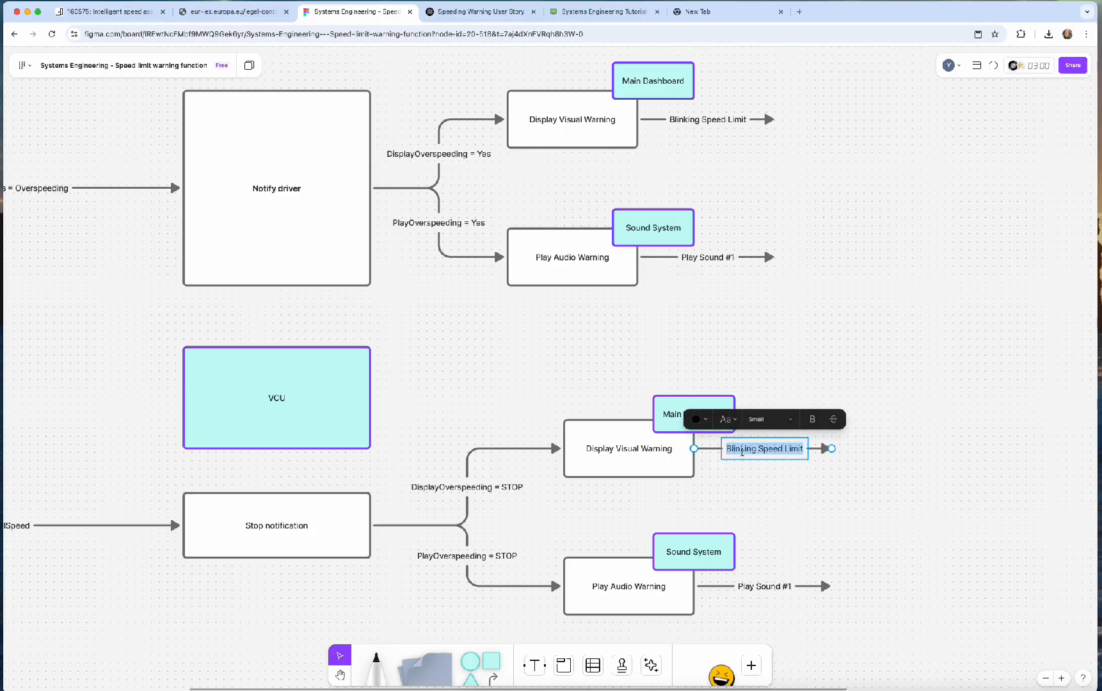
key("Left")
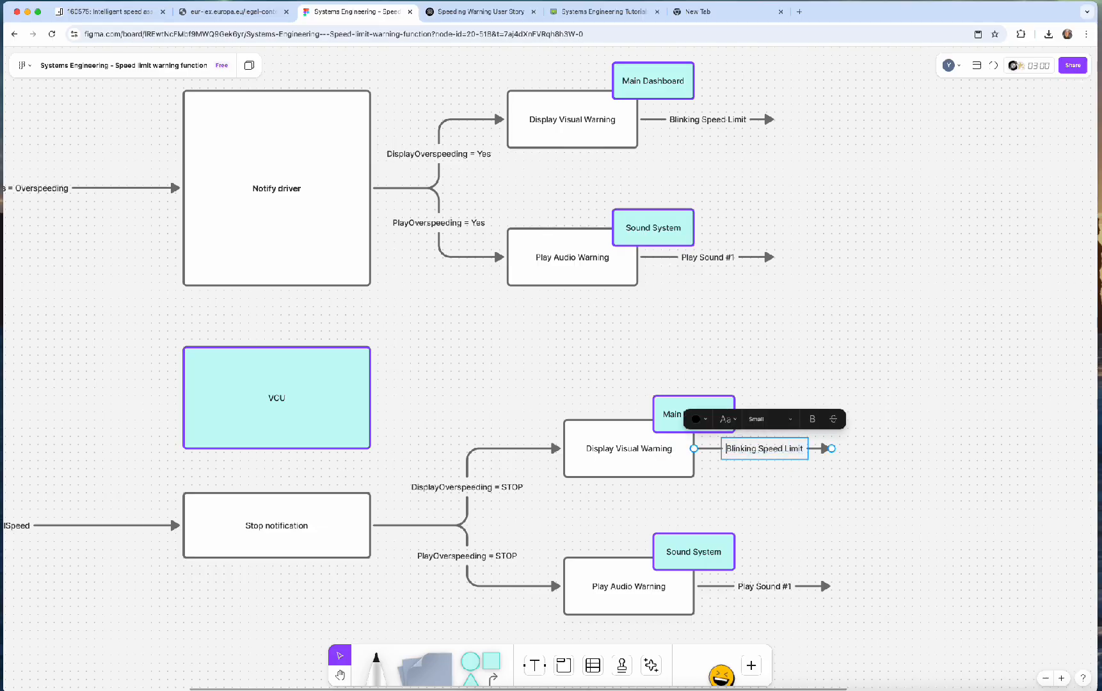
key("alt+shift+Right")
type("normal")
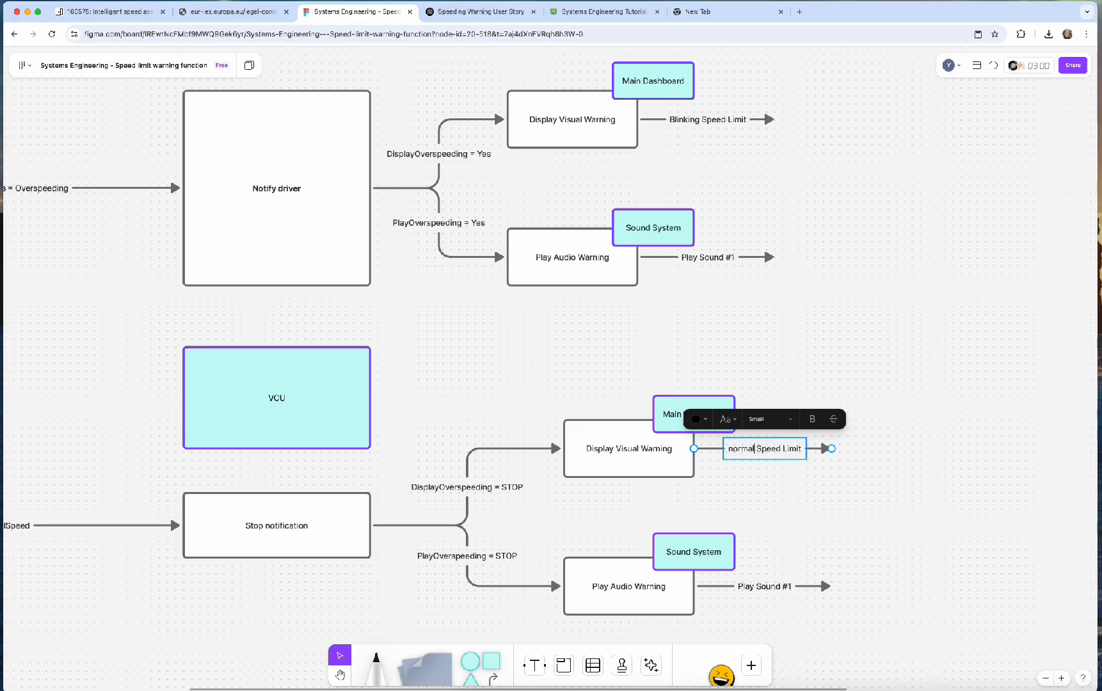
key("BackSpace")
type("N")
scroll(605, 369, "down", 3)
left_click_drag(605, 369, 771, 379)
left_click(771, 380)
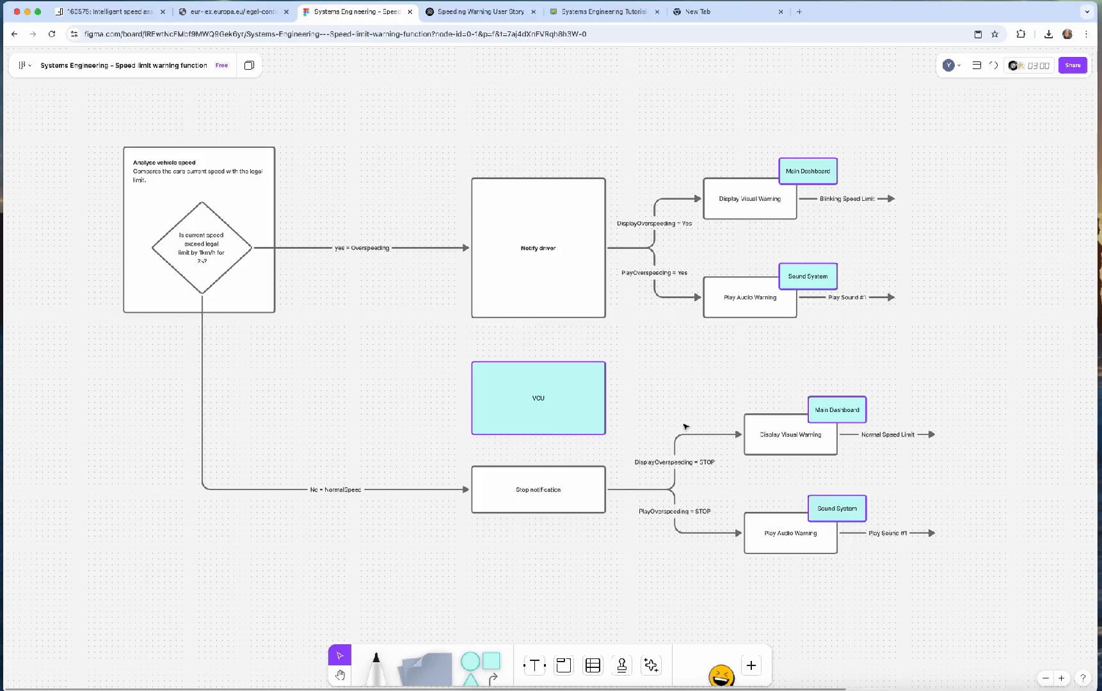
left_click(665, 464)
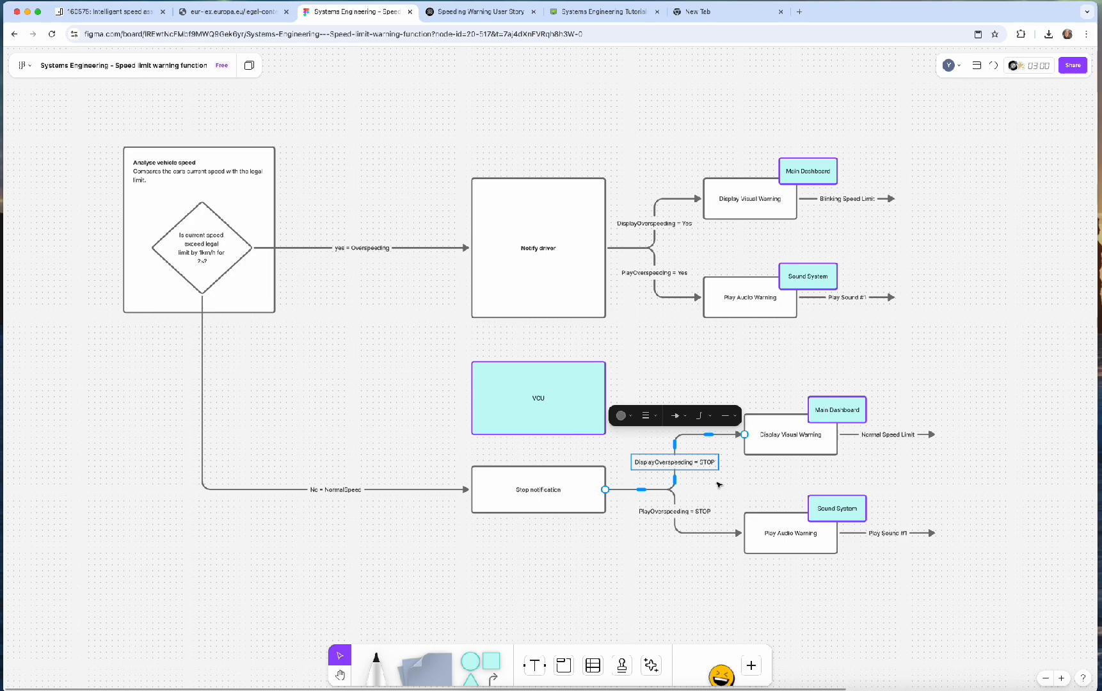
left_click(766, 446)
left_click(968, 475)
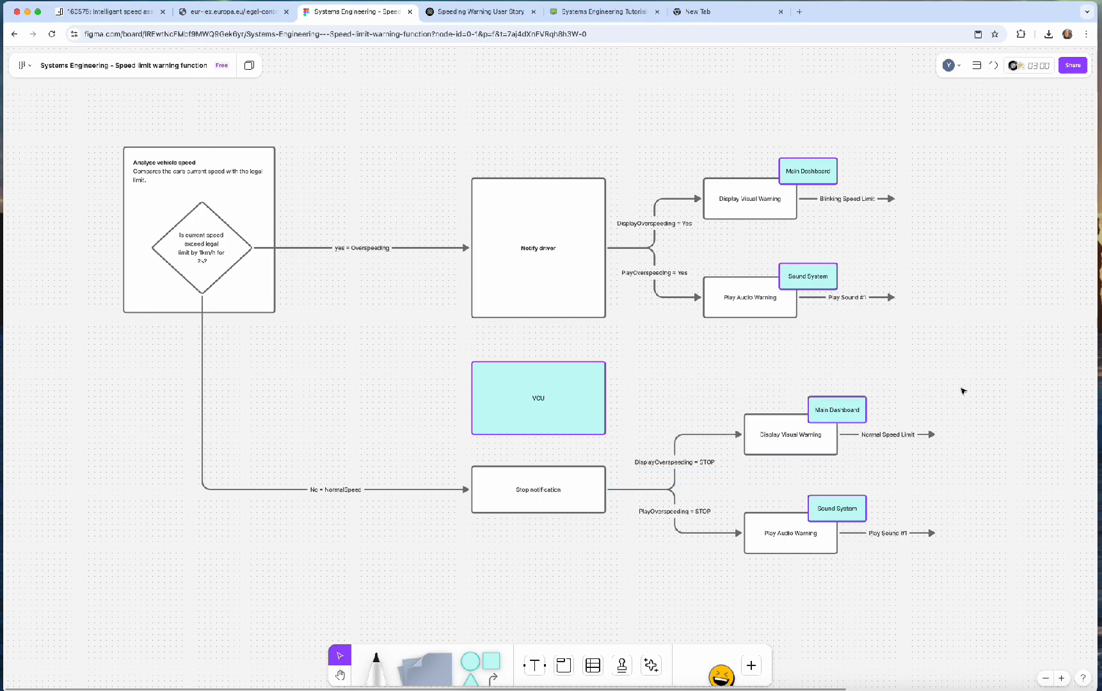
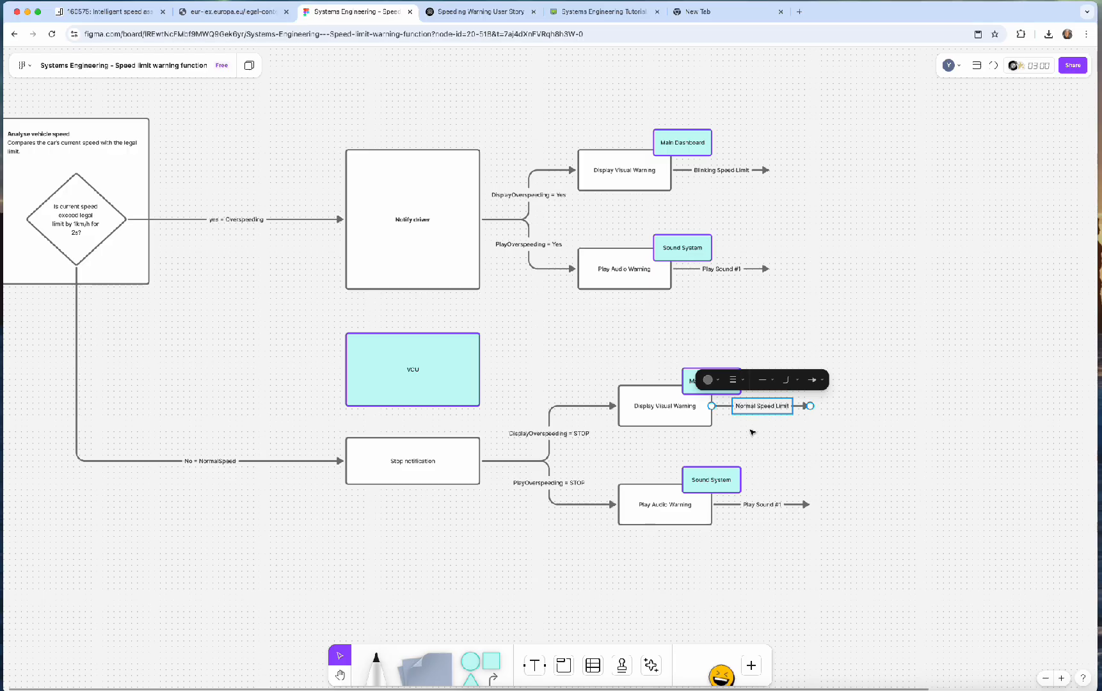
Step: Change the output label of the lower Play Audio Warning box to "Stop Playing Sound"
left_click(765, 507)
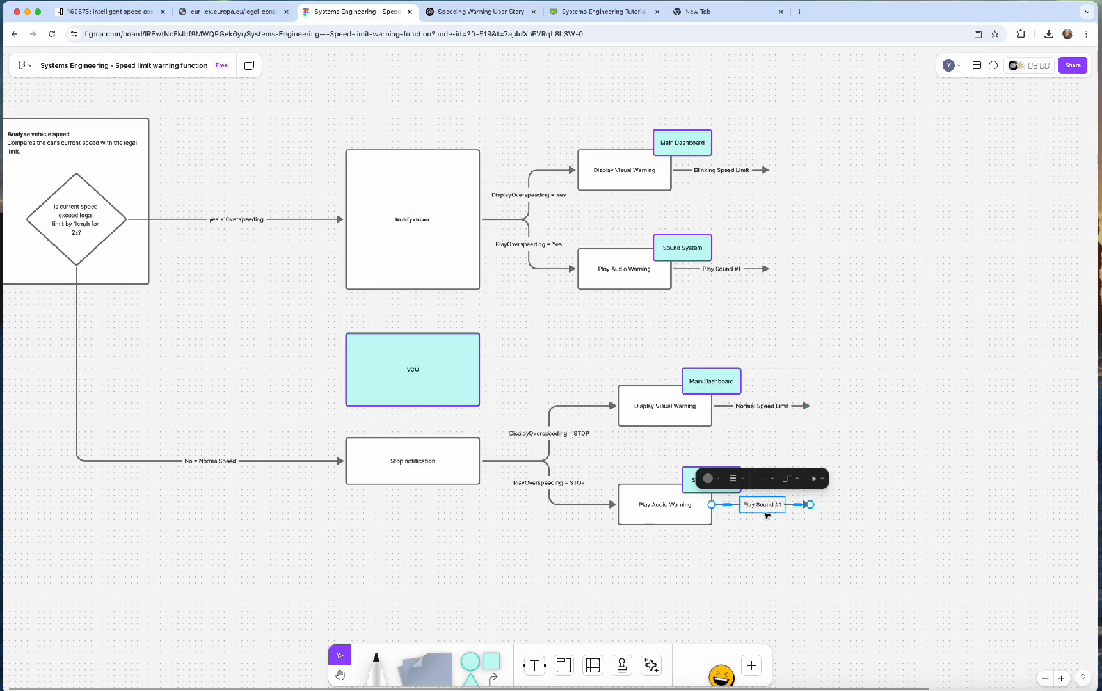
double_click(744, 505)
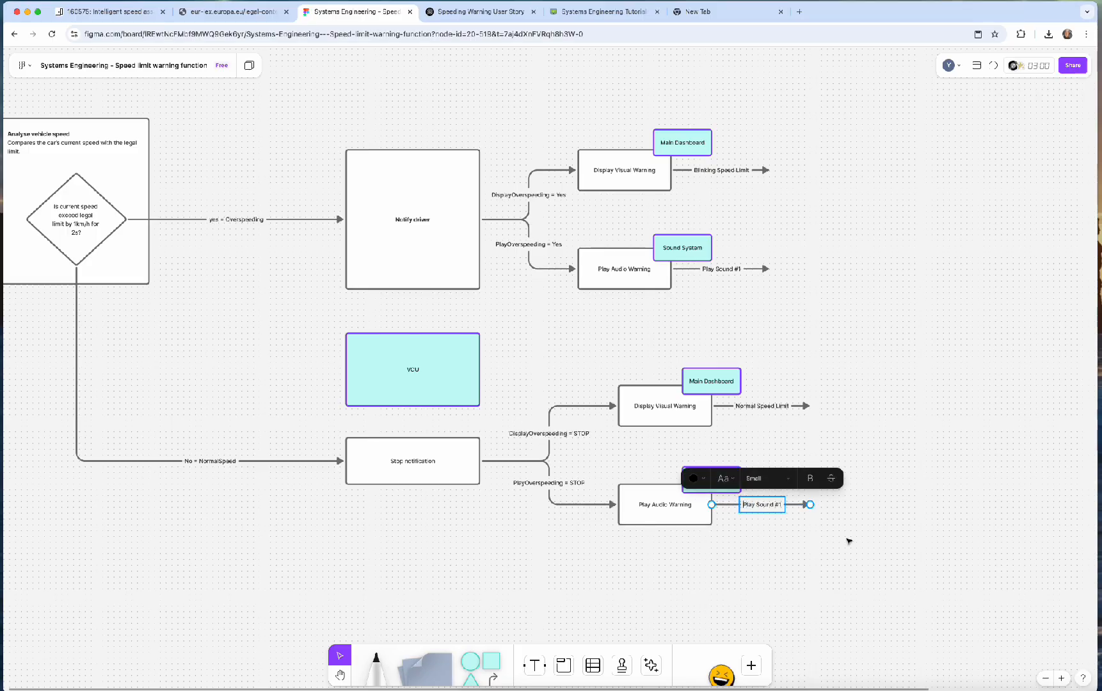
type("Stop Playin")
key("BackSpace")
type("g")
left_click(980, 531)
Step: Check the output arrows and labels of the warning boxes in both the stop and notify branches
left_click(742, 410)
left_click(742, 409)
left_click(740, 409)
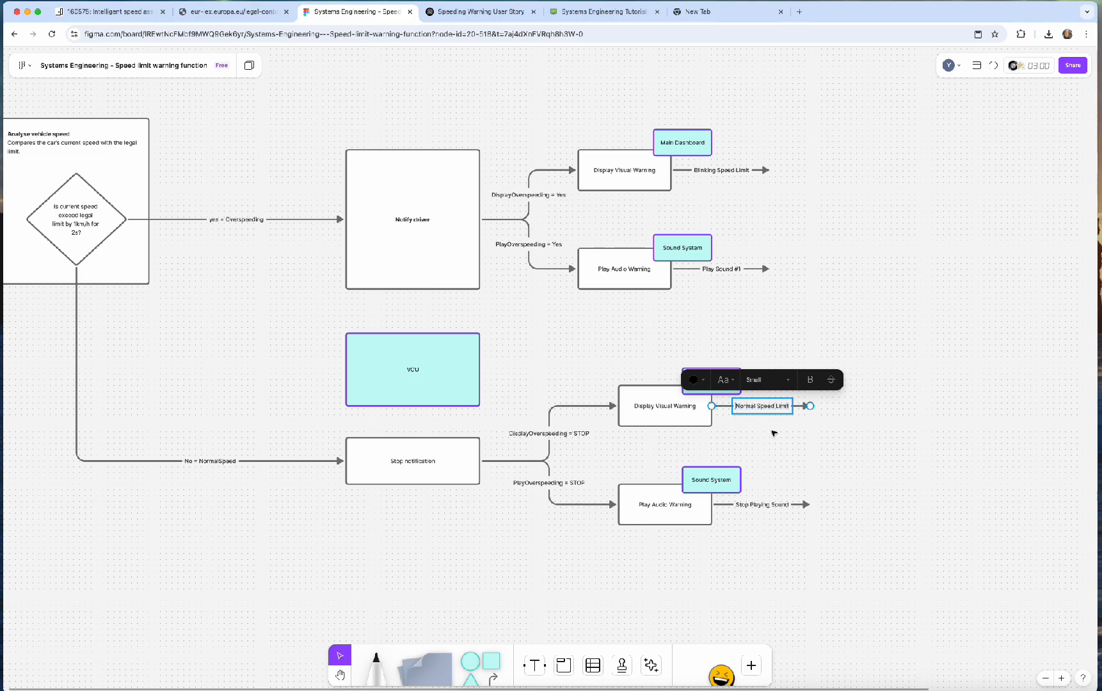
left_click(787, 436)
scroll(817, 454, "up", 3)
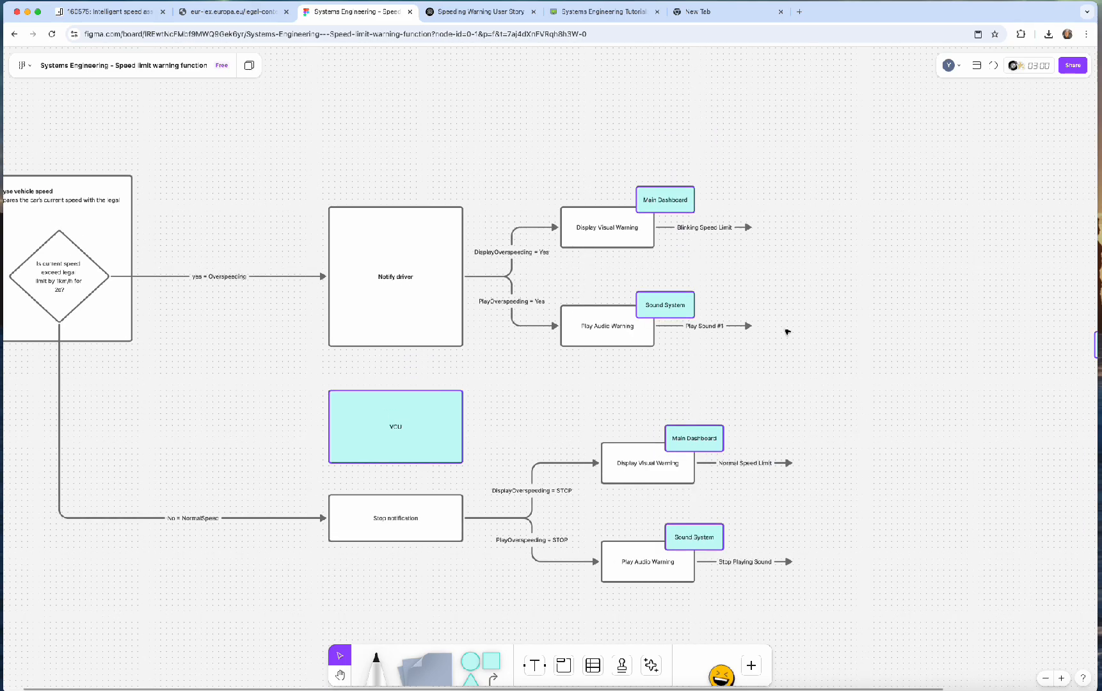
left_click(632, 329)
left_click(737, 334)
left_click(745, 326)
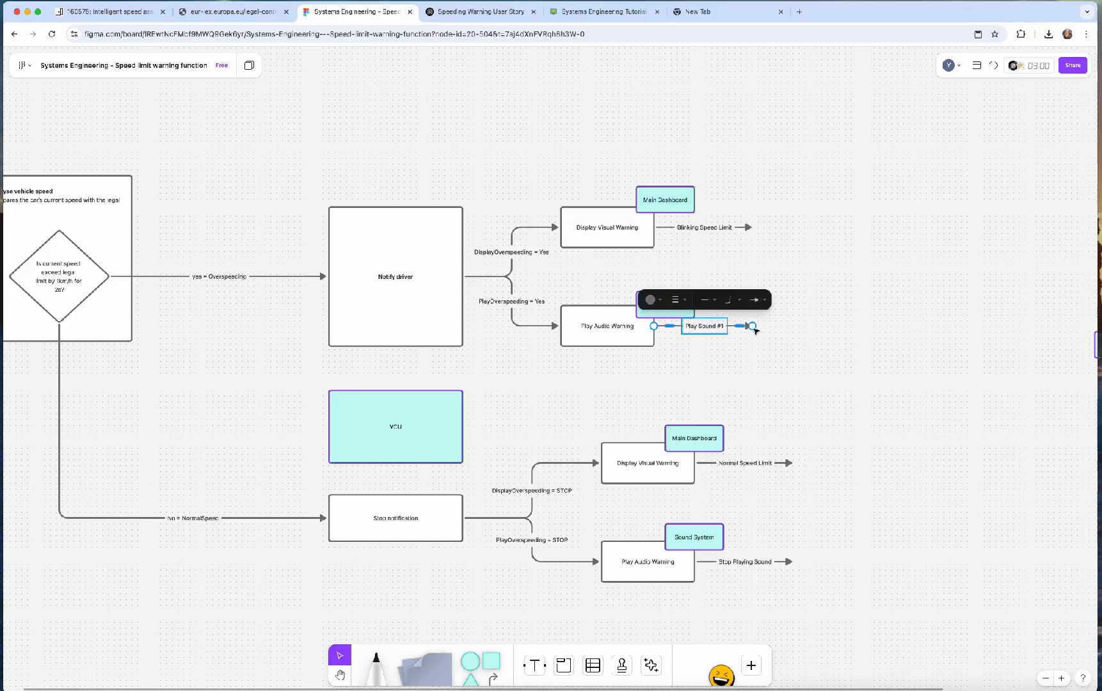
Step: Place a copy of the upper Play Audio Warning box beyond the Play Sound #1 arrow and attach the arrow to it
left_click(640, 342)
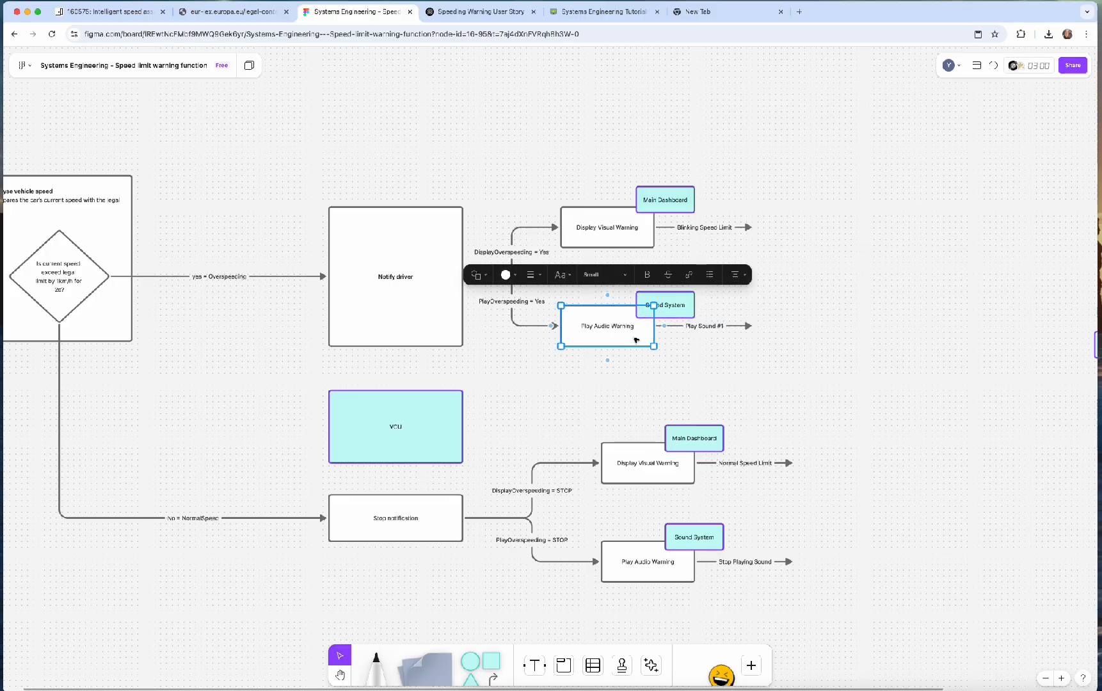
left_click_drag(636, 340, 830, 335)
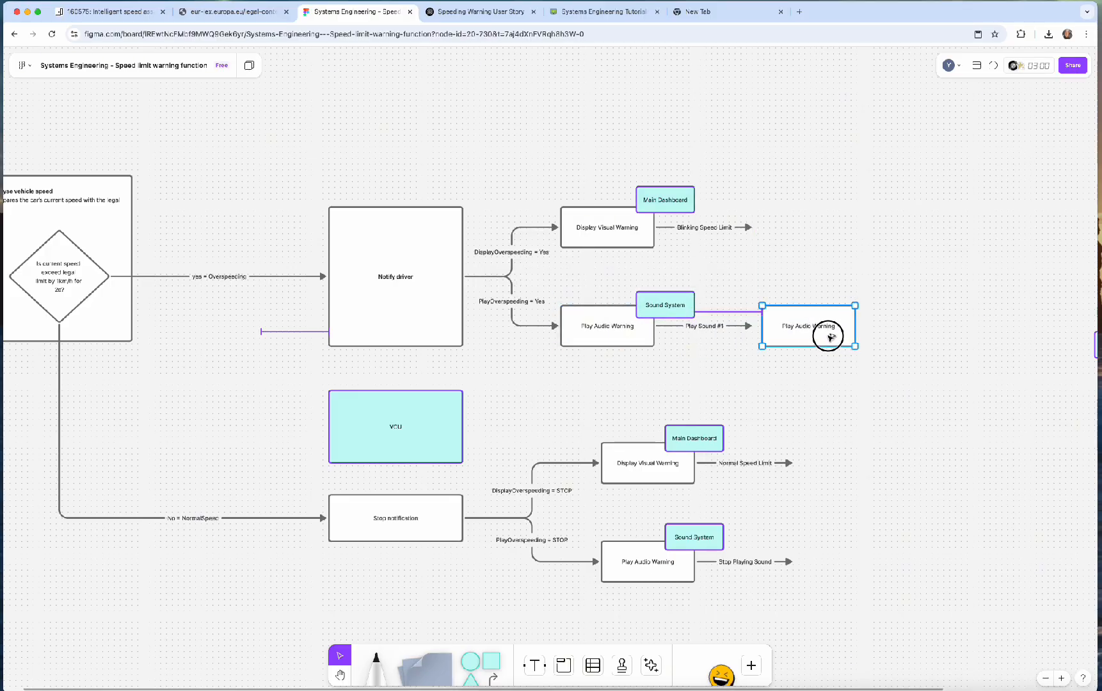
left_click(756, 328)
left_click(753, 327)
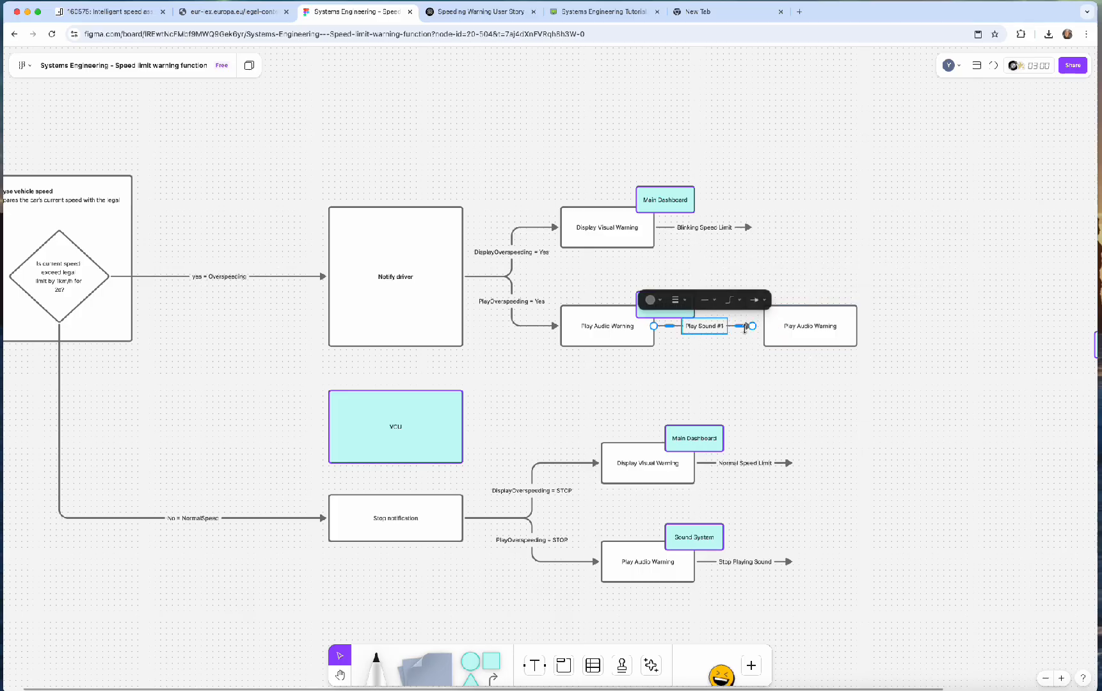
left_click_drag(754, 328, 778, 332)
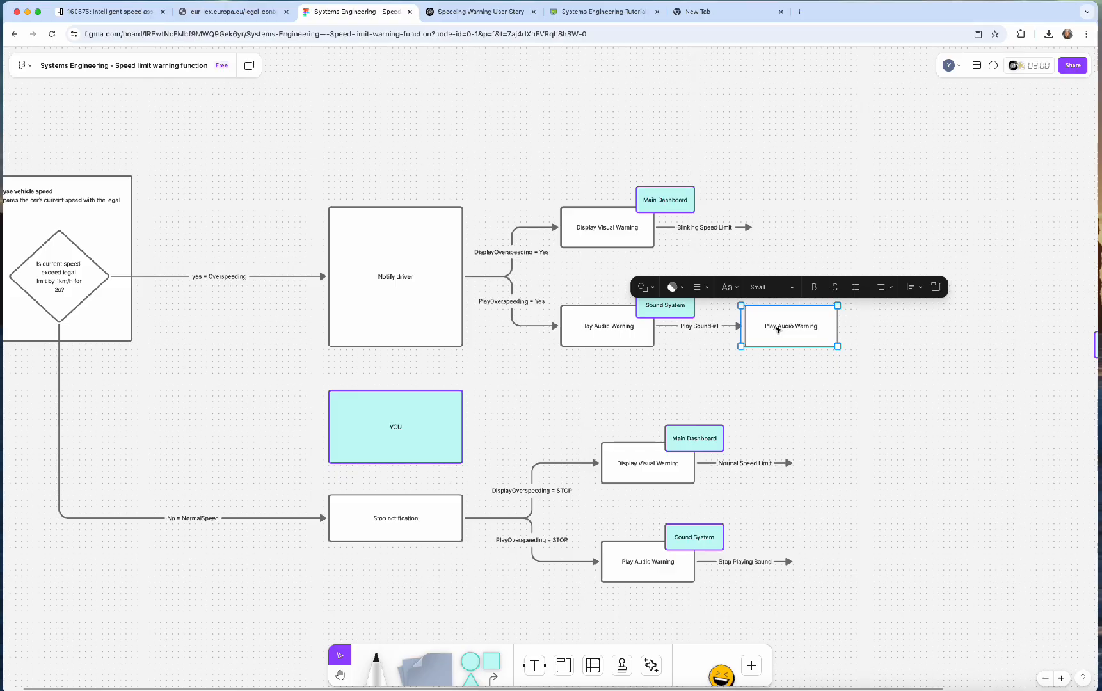
Step: Change the text of the original Play Audio Warning box in the notify branch to "Play Audio Warning for 5s"
double_click(636, 329)
left_click(637, 328)
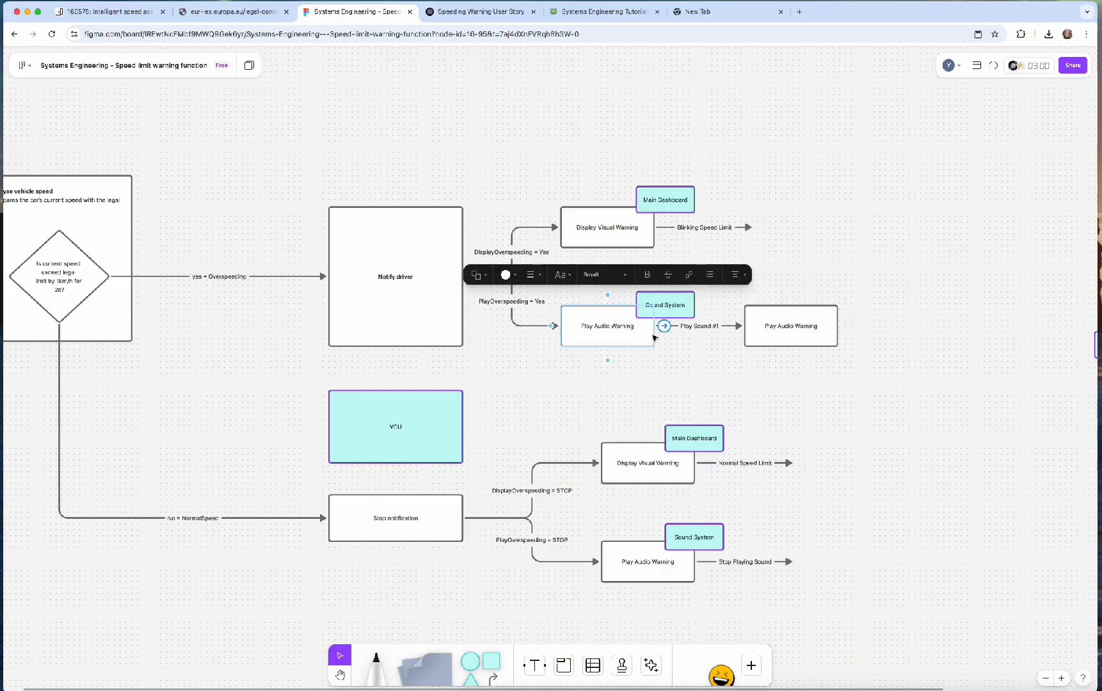
type("for 5s")
Step: Try deleting the copied Play Audio Warning box and undo the deletion
left_click(792, 342)
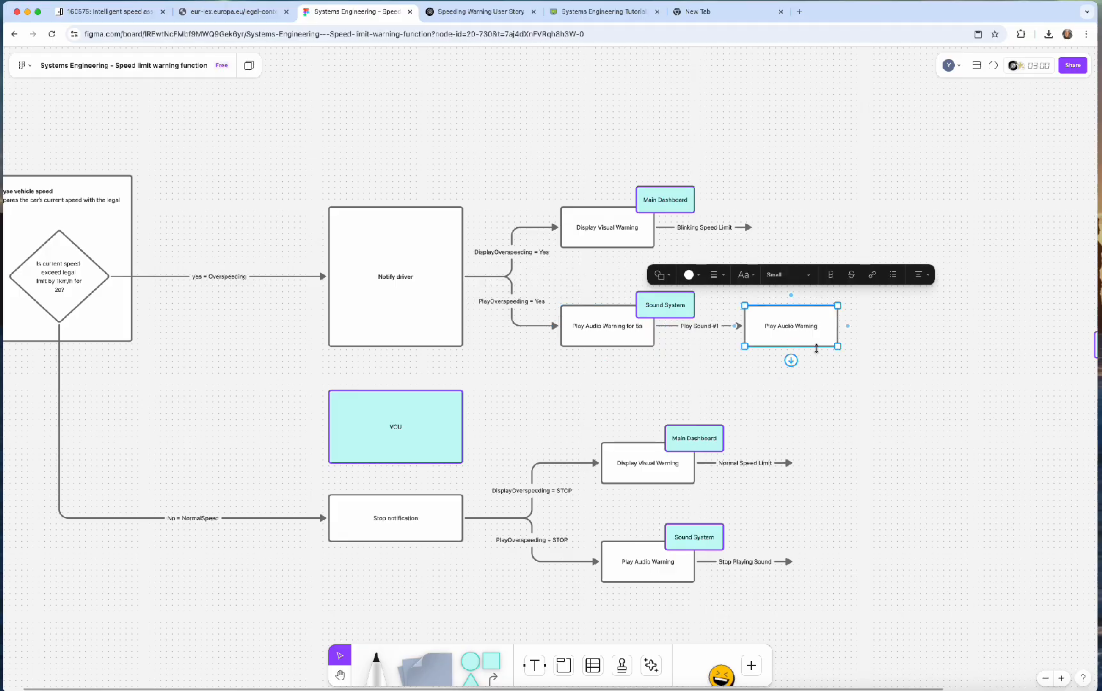
key("Delete")
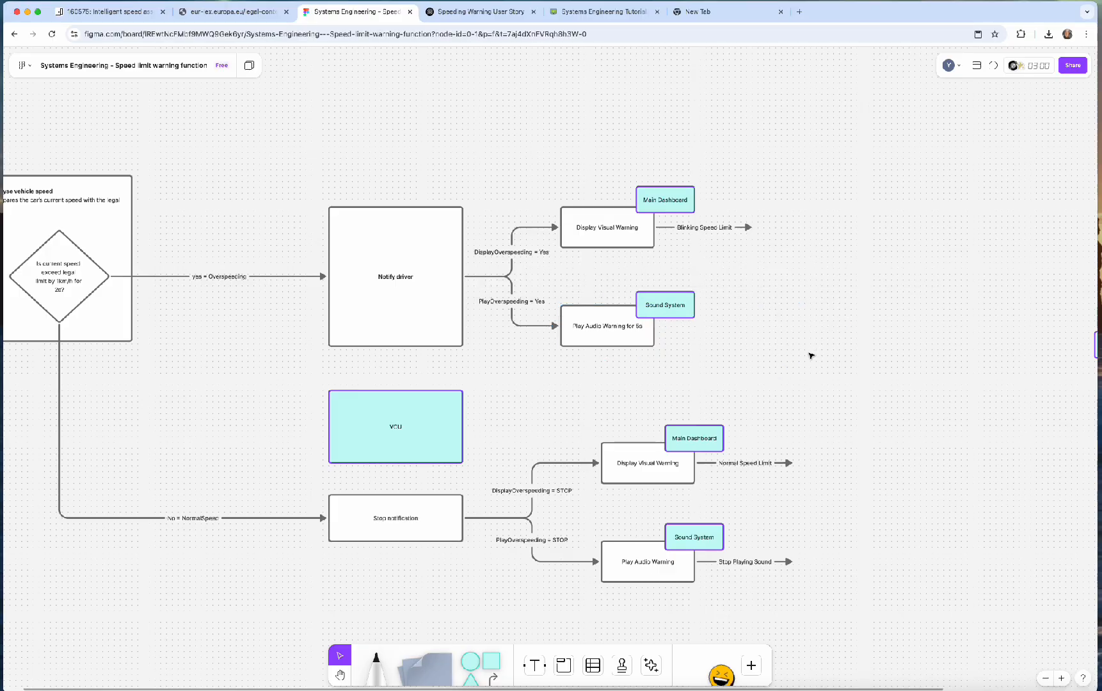
key("ctrl+z")
Step: Remove the copied Play Audio Warning box while keeping the Play Sound #1 arrow as a straight, unattached output
left_click(790, 362)
left_click(740, 327)
left_click_drag(741, 328, 728, 350)
left_click(776, 335)
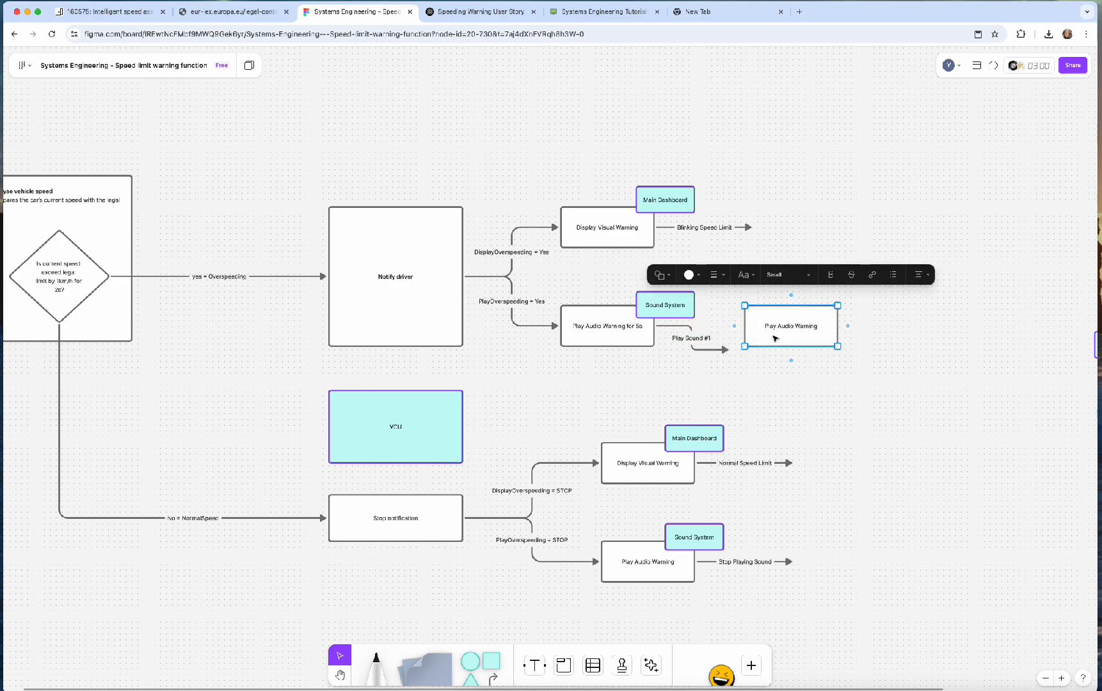
key("Delete")
left_click(729, 349)
left_click_drag(729, 349, 742, 327)
left_click(789, 342)
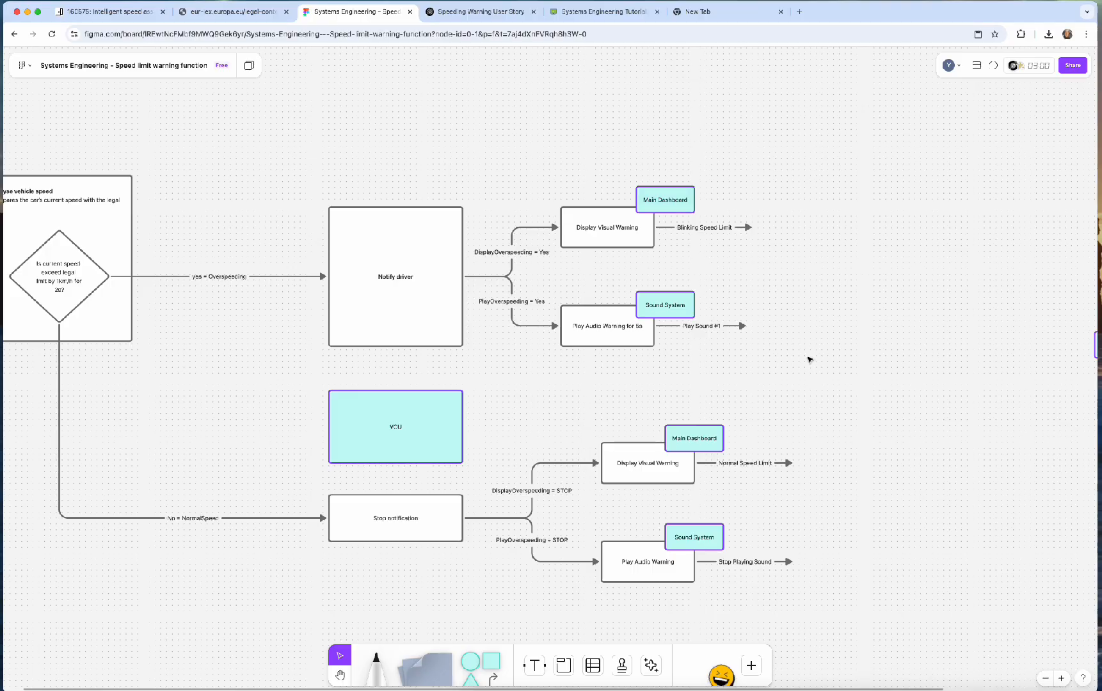
Step: Change the output label of the Play Audio Warning for 5s box to "Play Sound #1 for 5s"
double_click(713, 327)
key("Right")
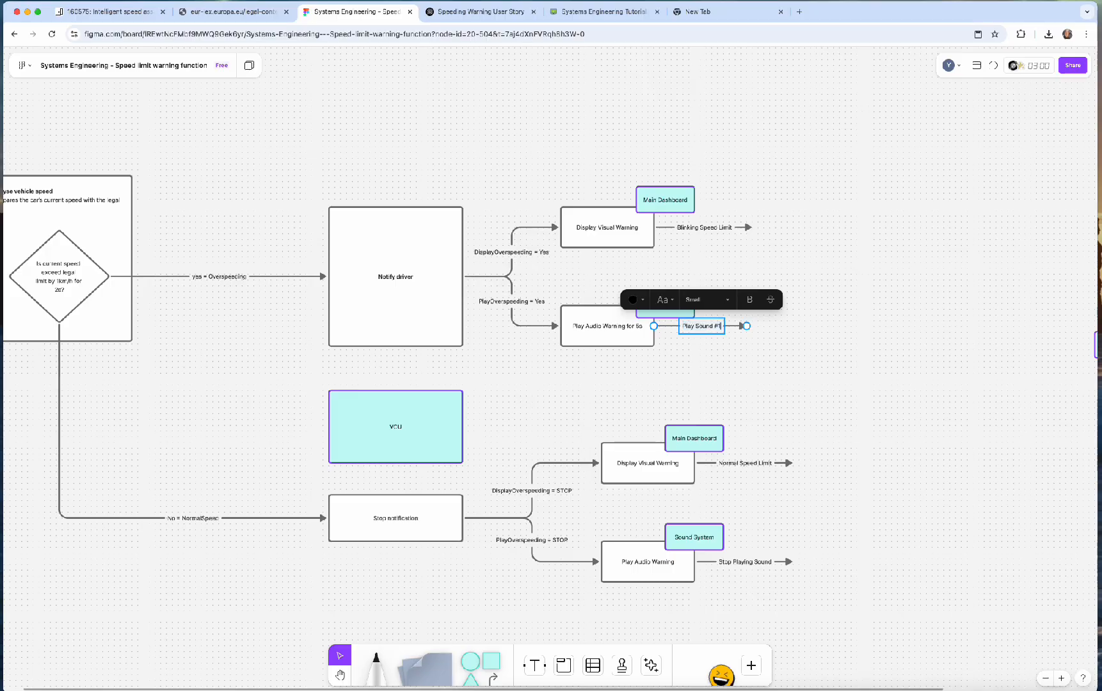
type("for 5s")
left_click(775, 356)
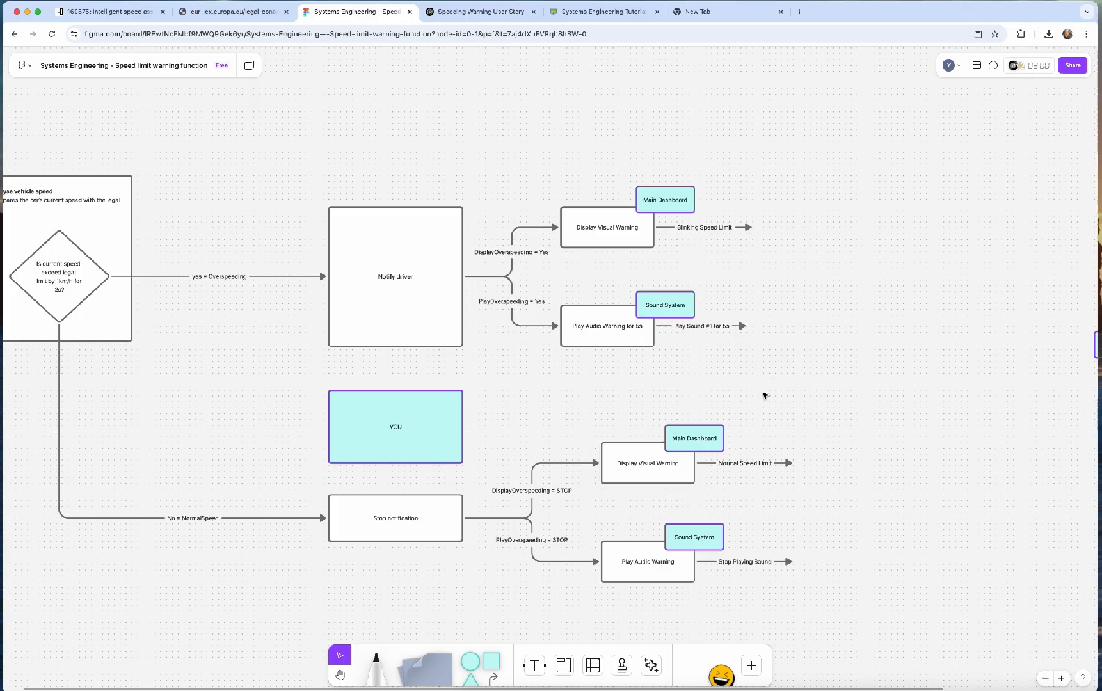
Step: Review the notify branch from the Notify driver box through its overspeeding signals to the visual and audio warning outputs
scroll(770, 395, "down", 3)
scroll(819, 379, "left", 2)
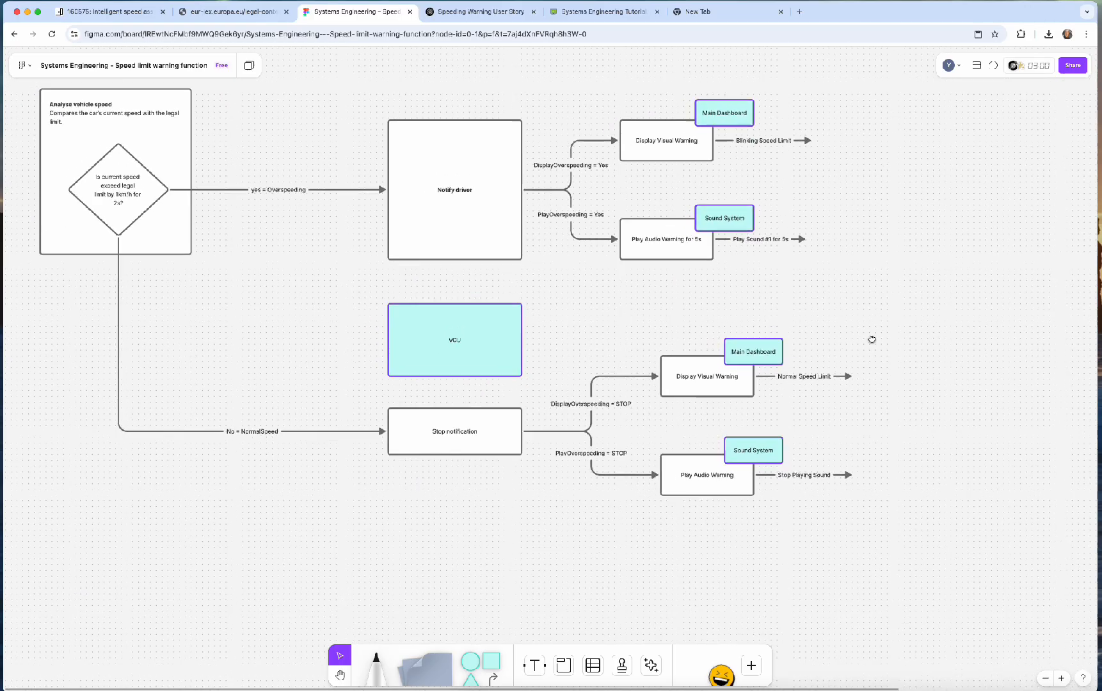
left_click_drag(869, 343, 885, 328)
left_click_drag(457, 525, 463, 569)
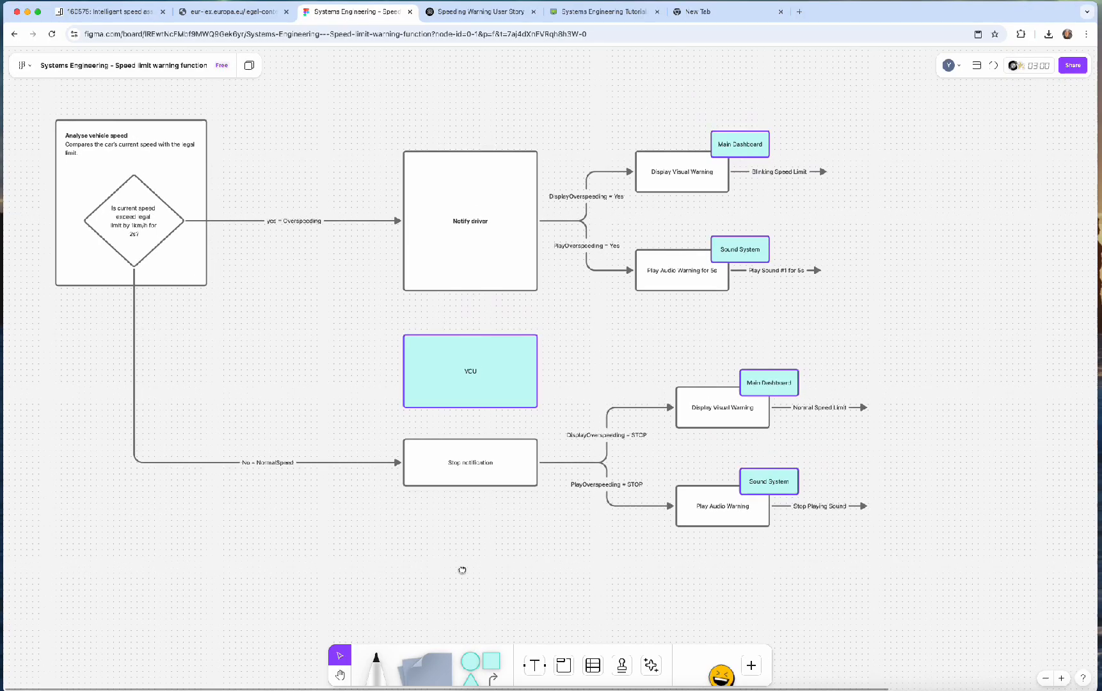
left_click(497, 216)
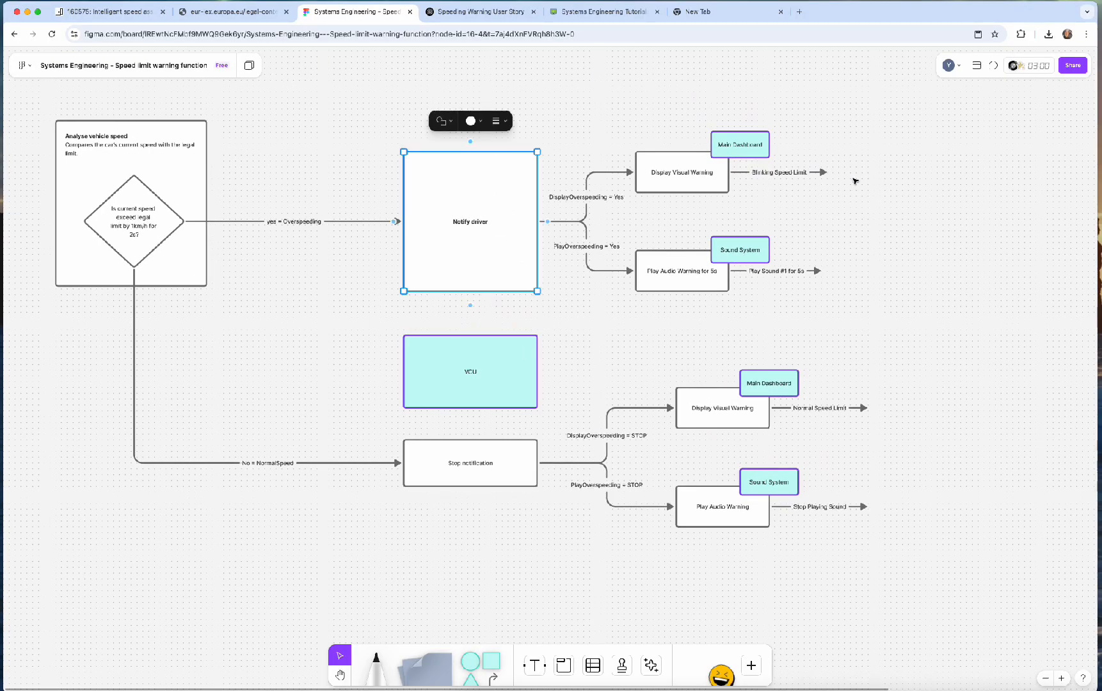
left_click(627, 313)
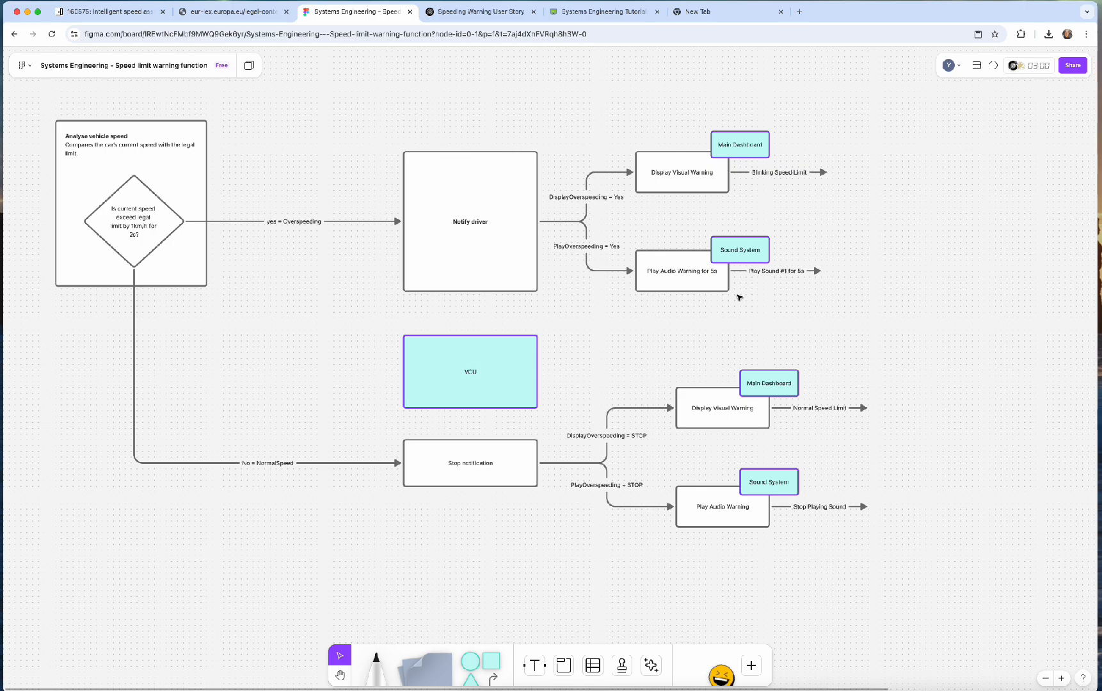
left_click_drag(820, 303, 605, 224)
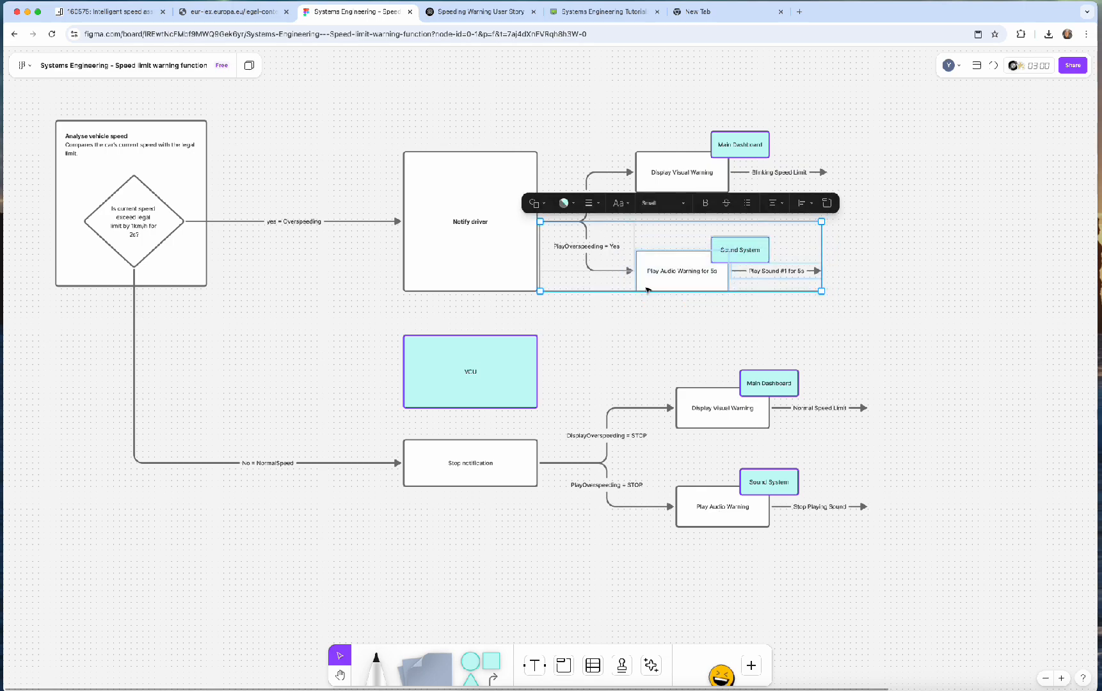
left_click(666, 318)
left_click_drag(679, 323, 899, 318)
left_click(813, 305)
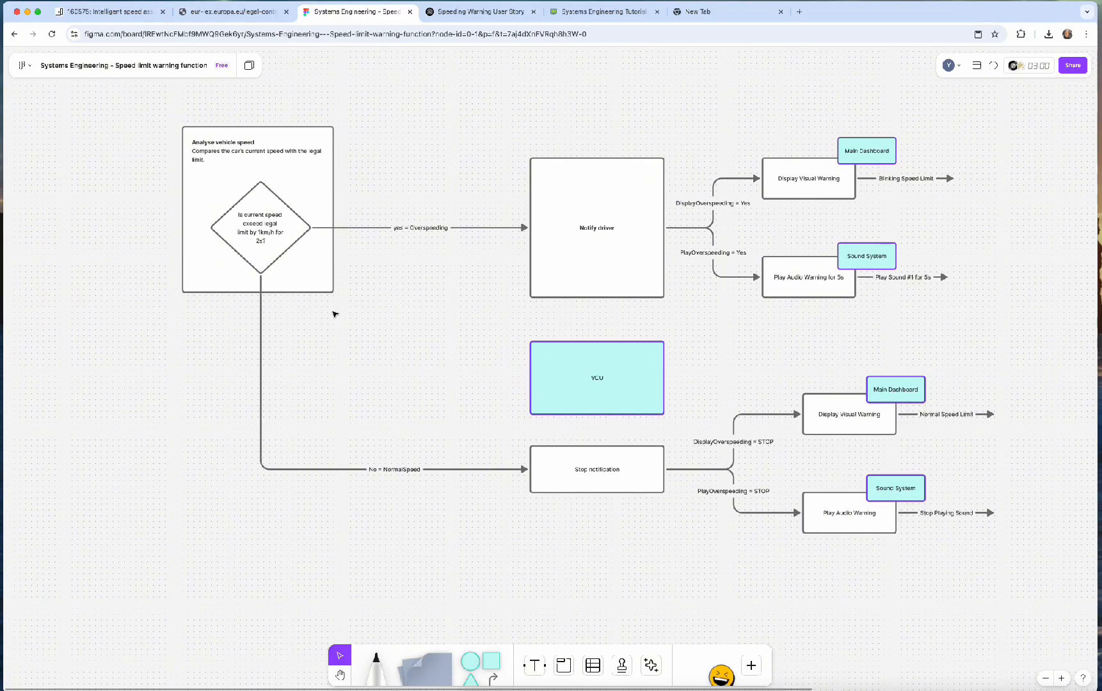
Step: Examine how the functions are allocated to the VCU, Main Dashboard and Sound System boxes across the flowchart
left_click_drag(411, 337, 229, 310)
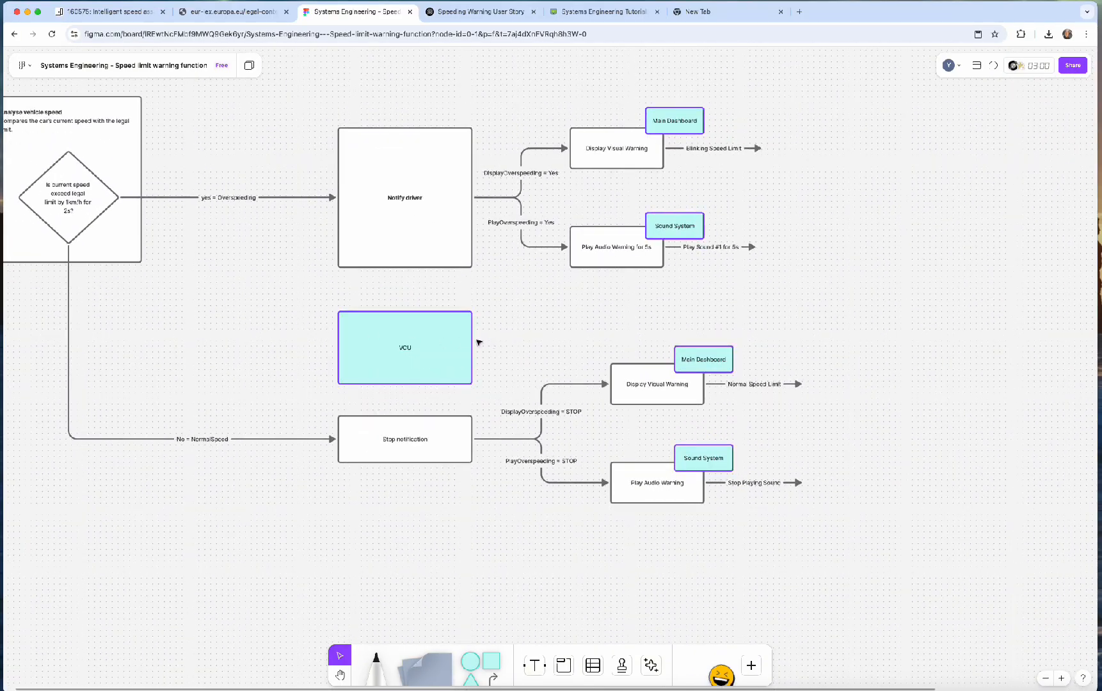
left_click(455, 336)
left_click(697, 217)
left_click(692, 127)
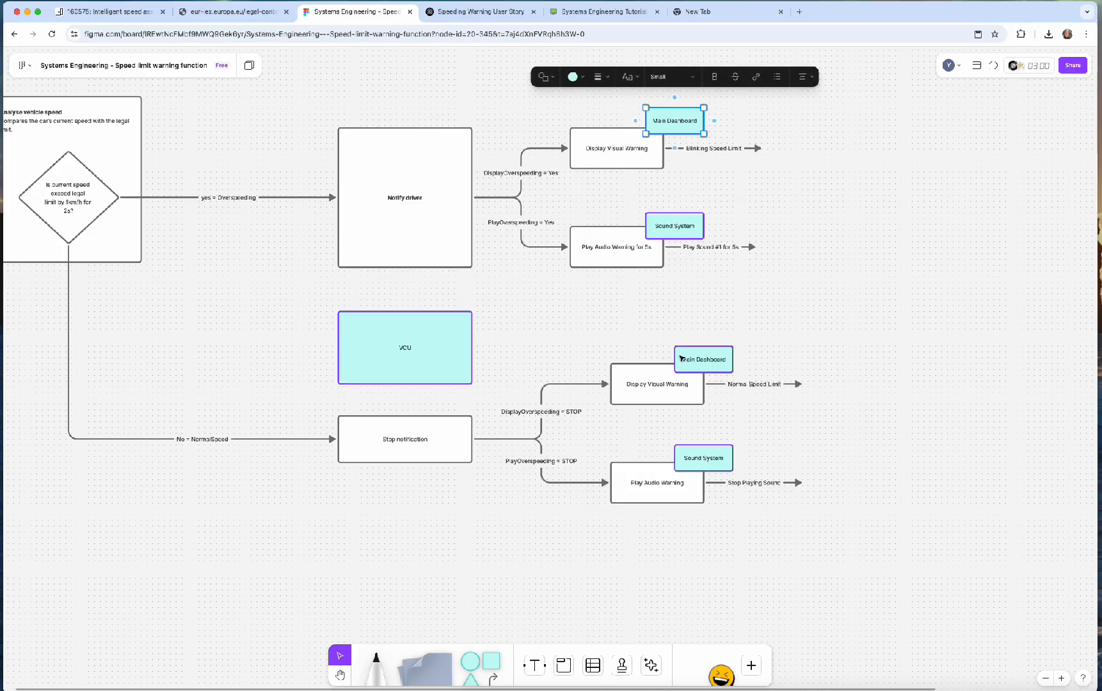
left_click(452, 348)
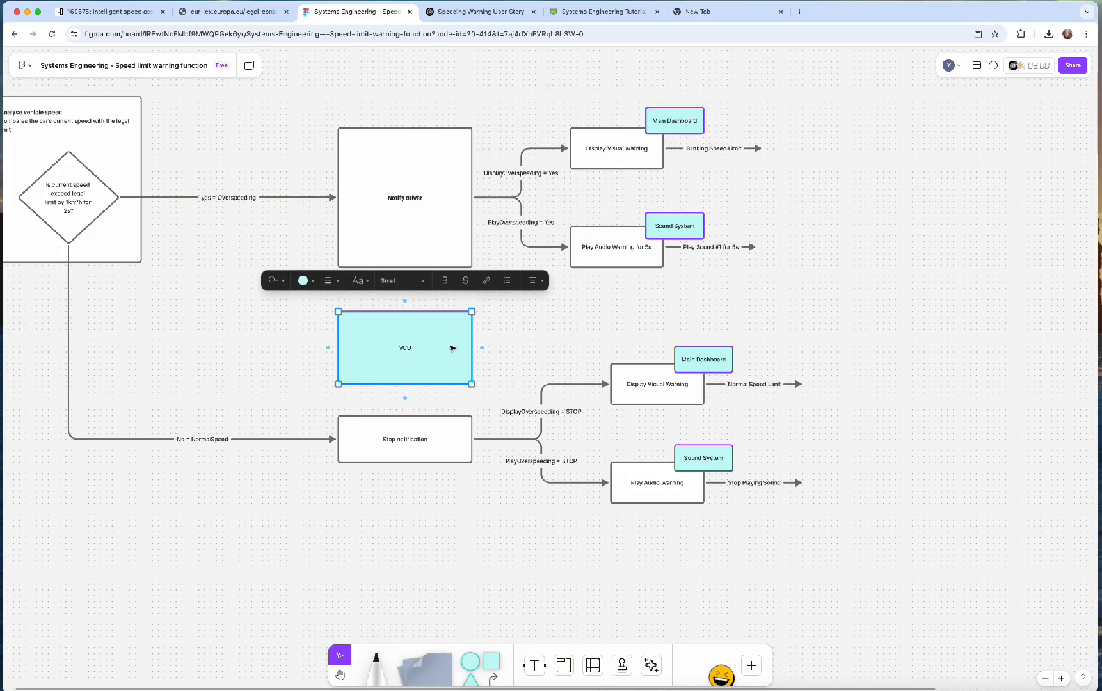
left_click(545, 336)
left_click_drag(544, 337, 675, 369)
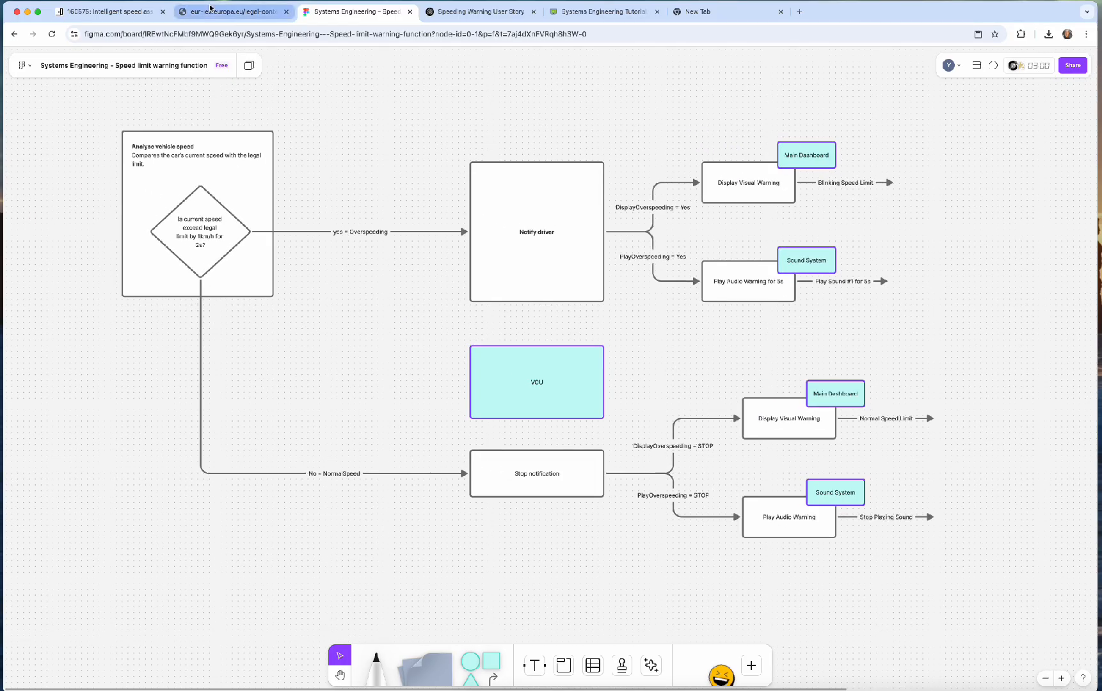
Step: Switch to the ISA module in DOORS Next and add an empty system requirement below the 1km/h for 2s notification requirement
left_click(96, 12)
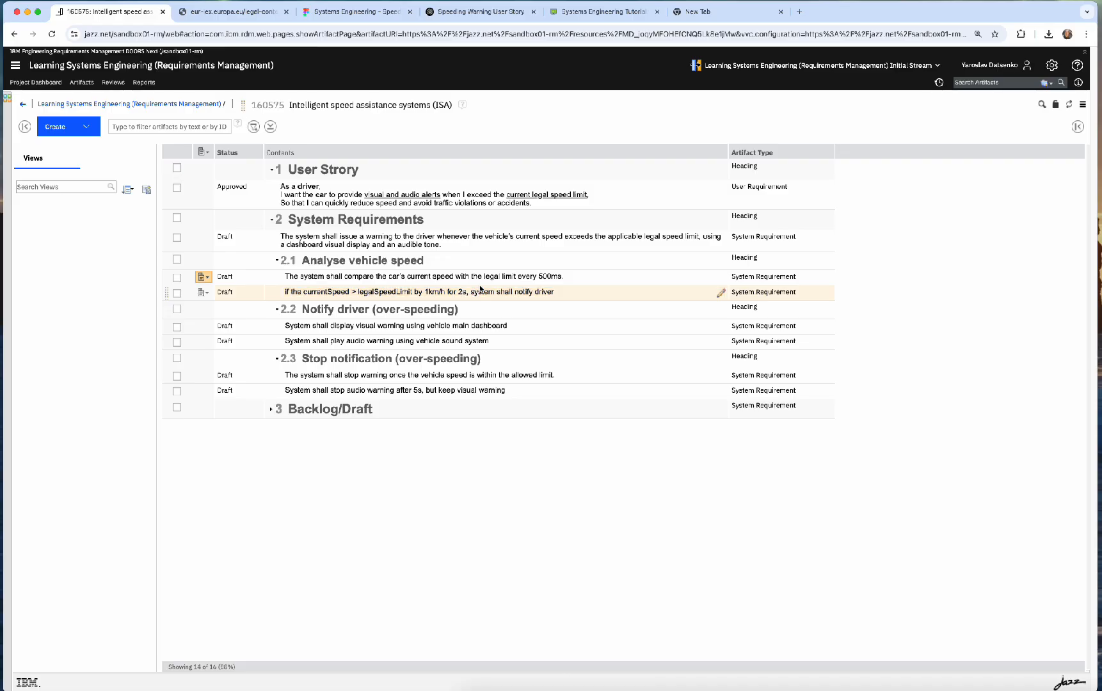
left_click(483, 295)
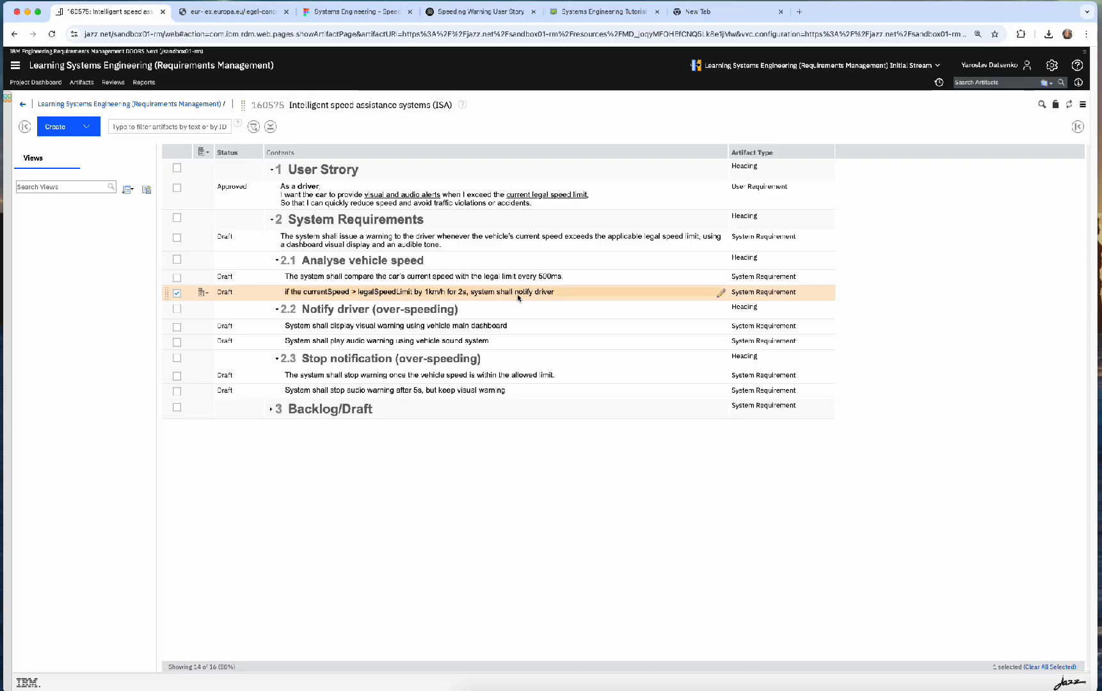
left_click(518, 292)
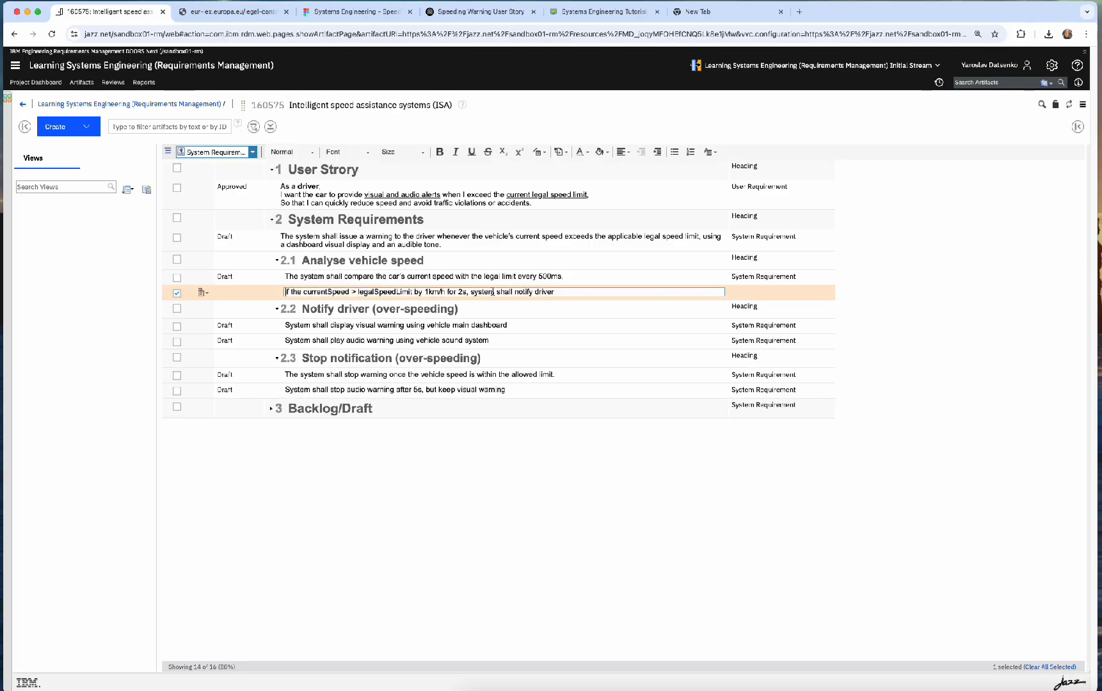
left_click_drag(471, 292, 495, 292)
left_click(637, 281)
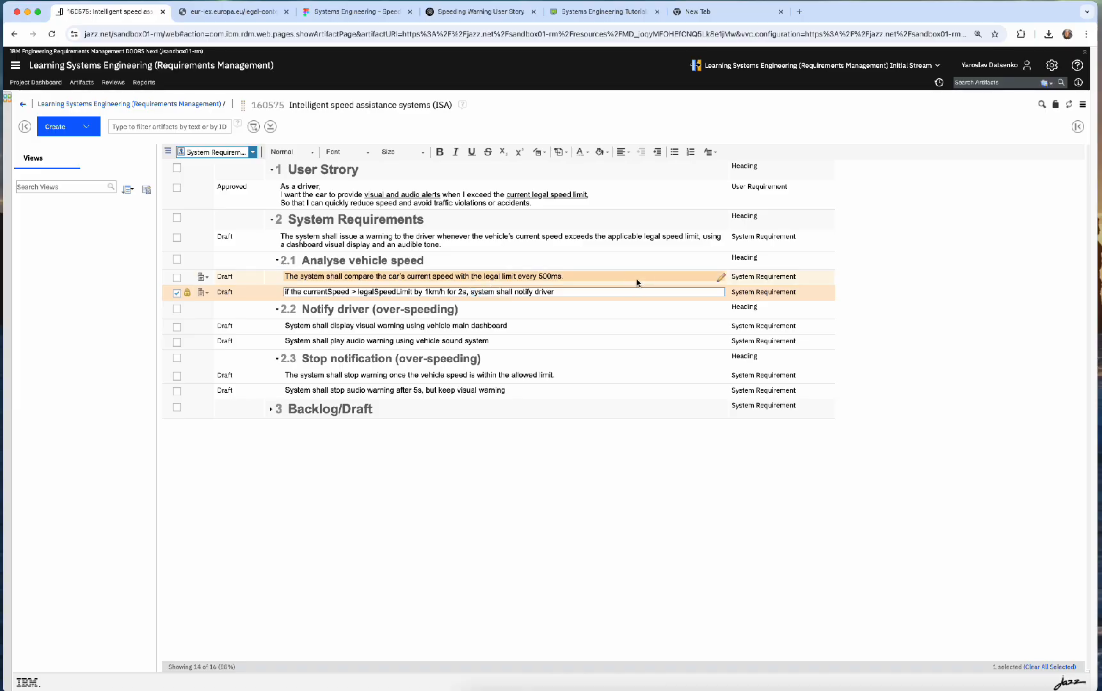
left_click(624, 313)
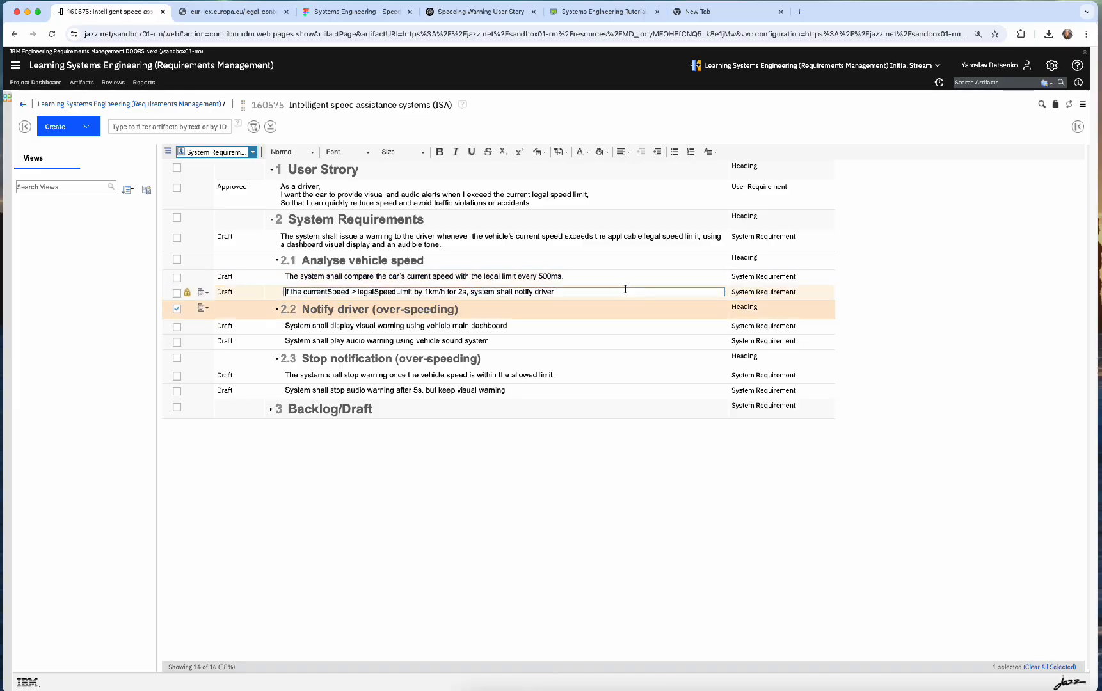
left_click(802, 292)
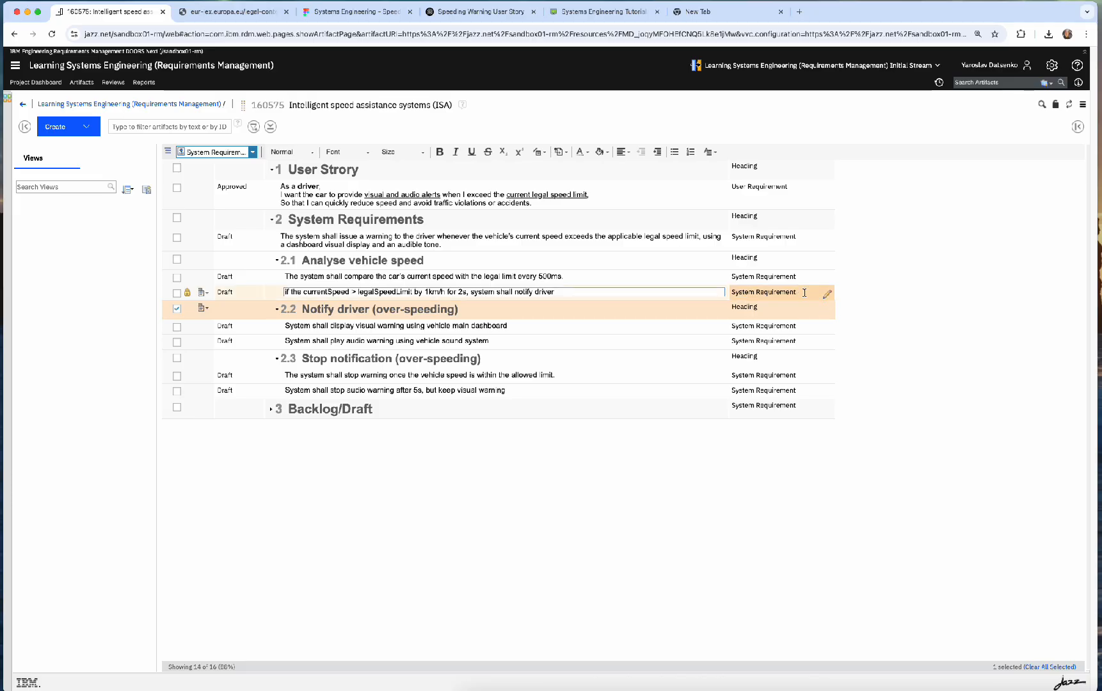
key("ctrl+Return")
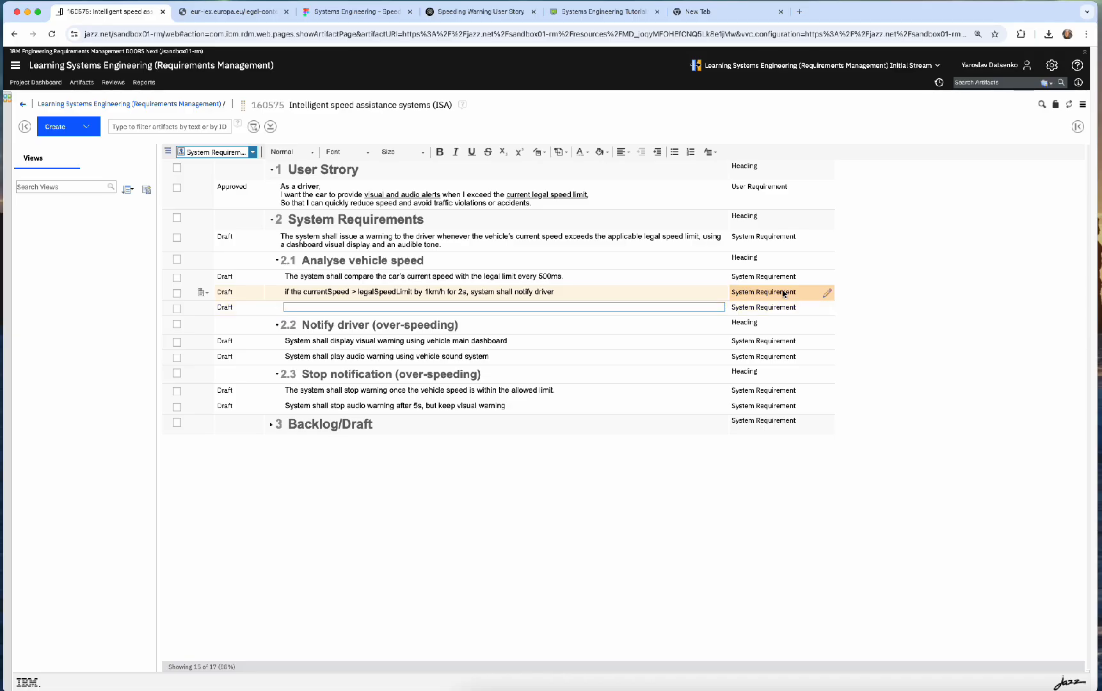
Step: In the 1km/h for 2s requirement, replace "system shall notify driver" with "VCU should send"
left_click(536, 293)
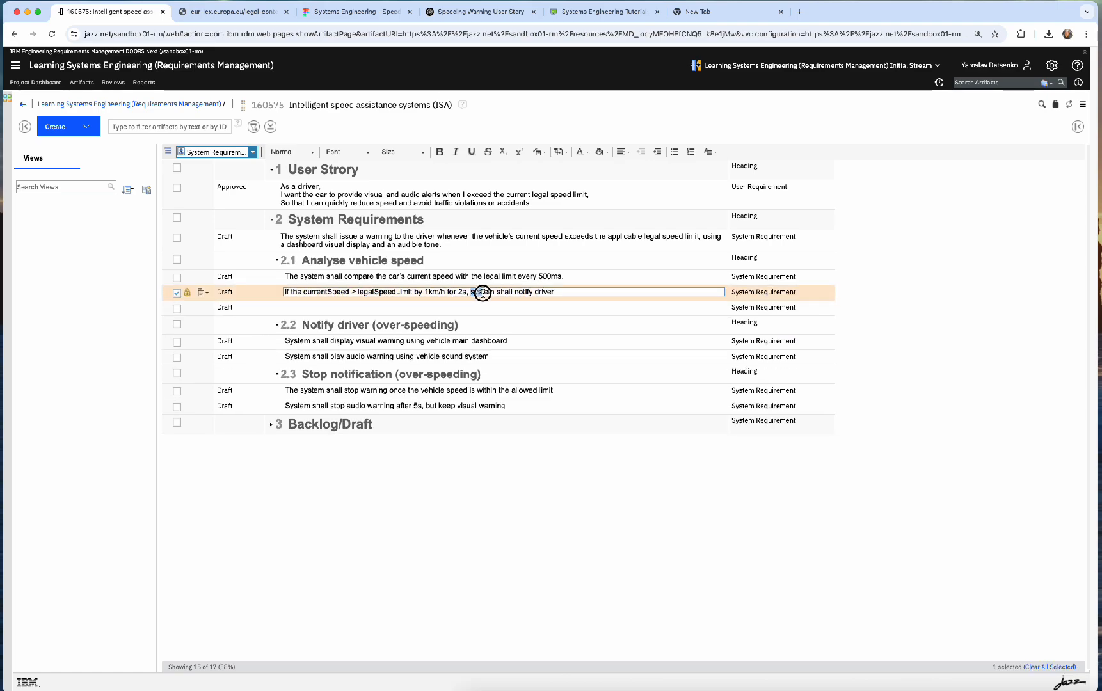
left_click_drag(472, 292, 564, 292)
type("VCU ")
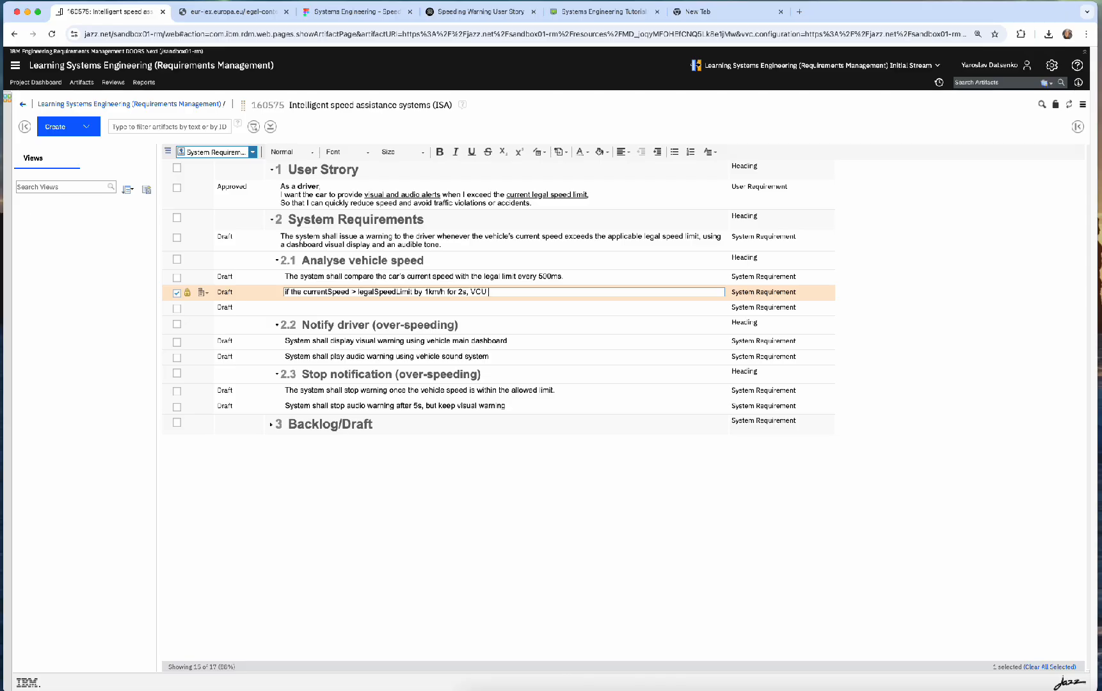
type("should send")
Step: Copy the "DisplayOverspeeding = Yes" label from the FigJam board into the DOORS Next requirement after "VCU should send", followed by "and"
left_click(480, 12)
left_click(356, 12)
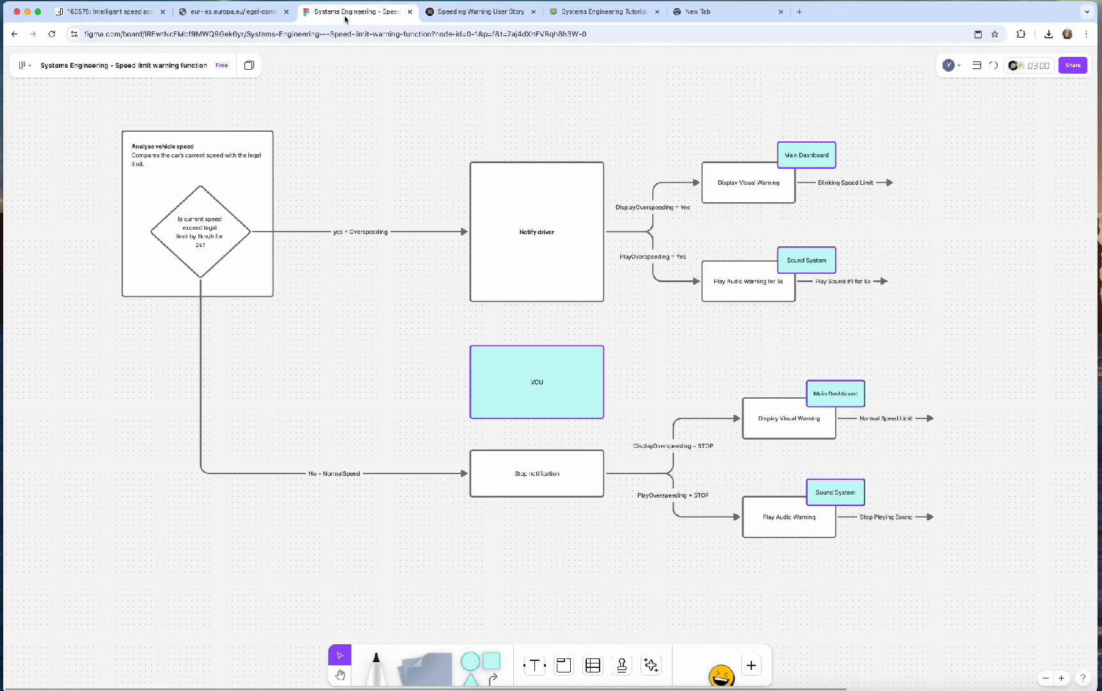
double_click(666, 208)
key("ctrl+c")
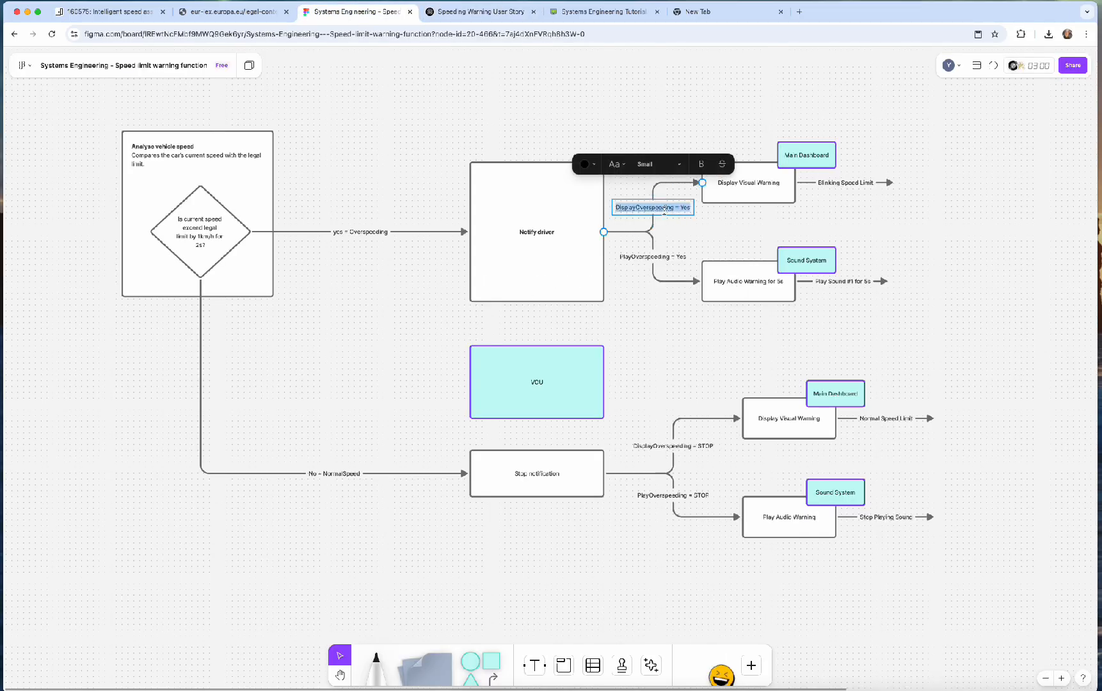
left_click(73, 2)
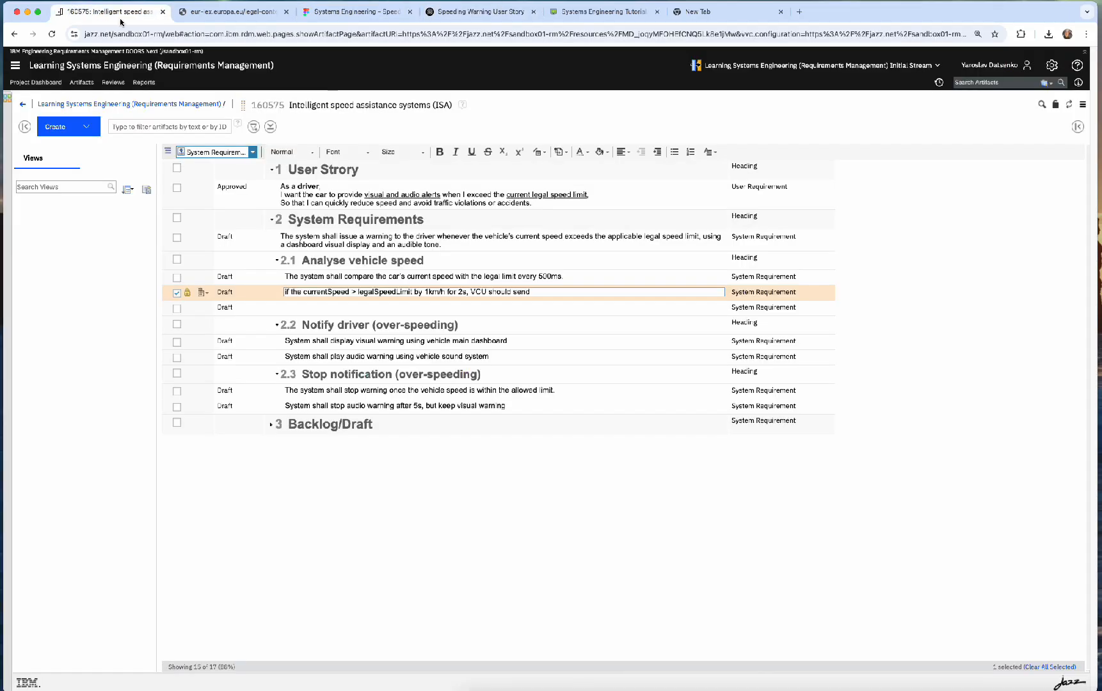
key("ctrl+v")
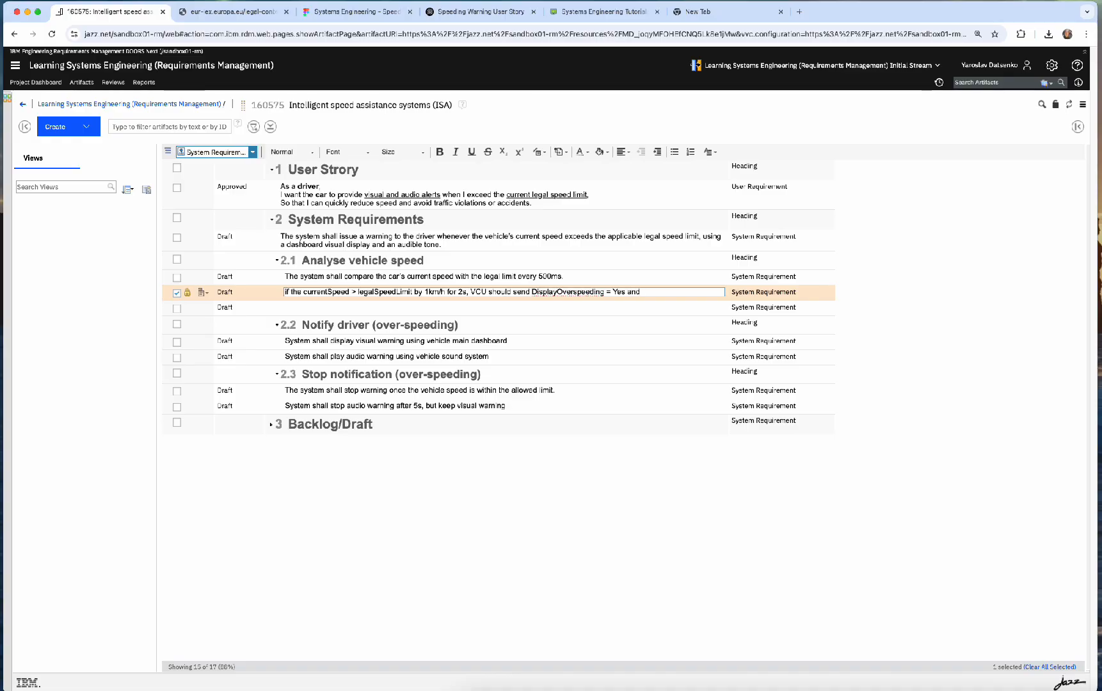
Step: Copy the "PlayOverspeeding = Yes" label from the FigJam board to the end of the 1km/h for 2s requirement in DOORS Next
left_click(356, 11)
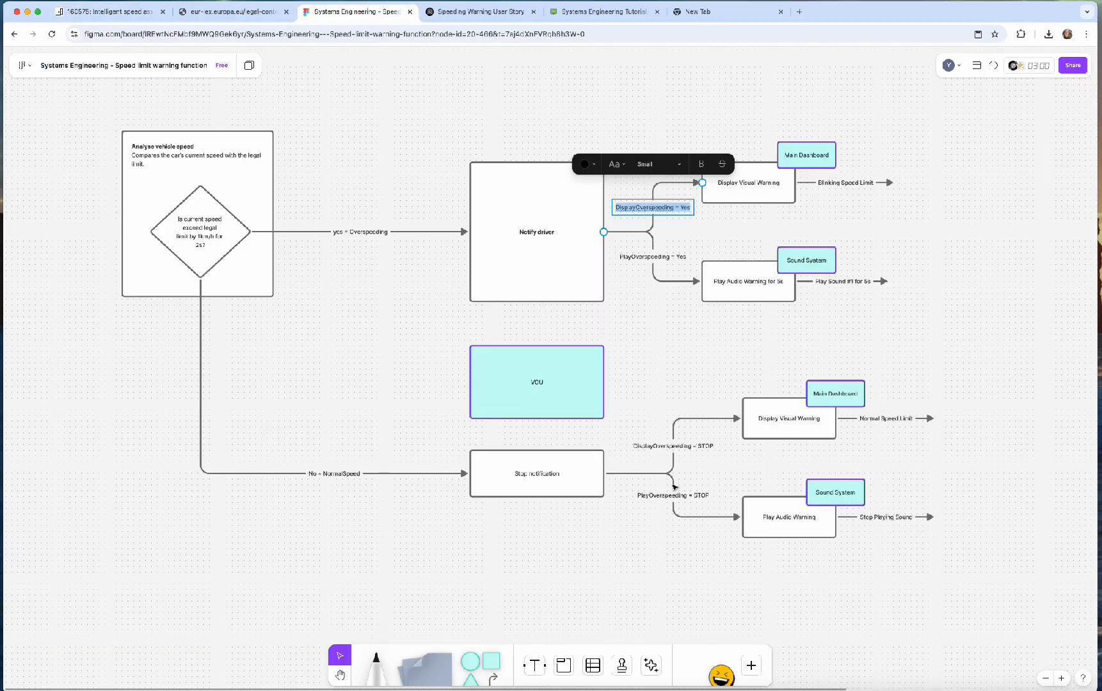
double_click(641, 258)
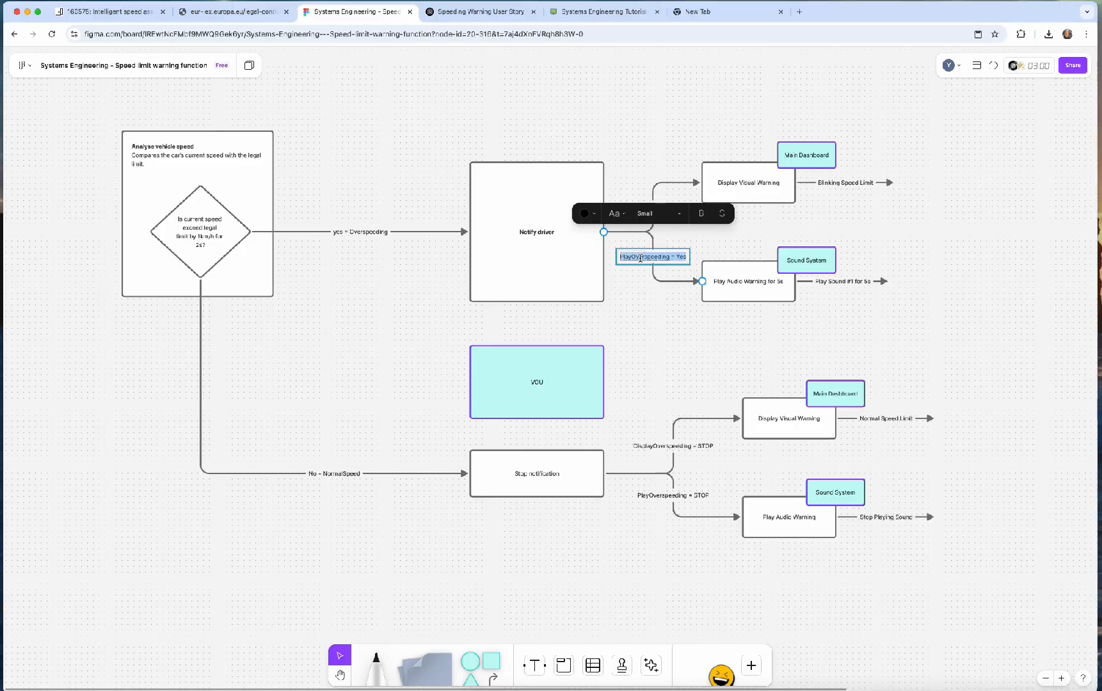
left_click(106, 11)
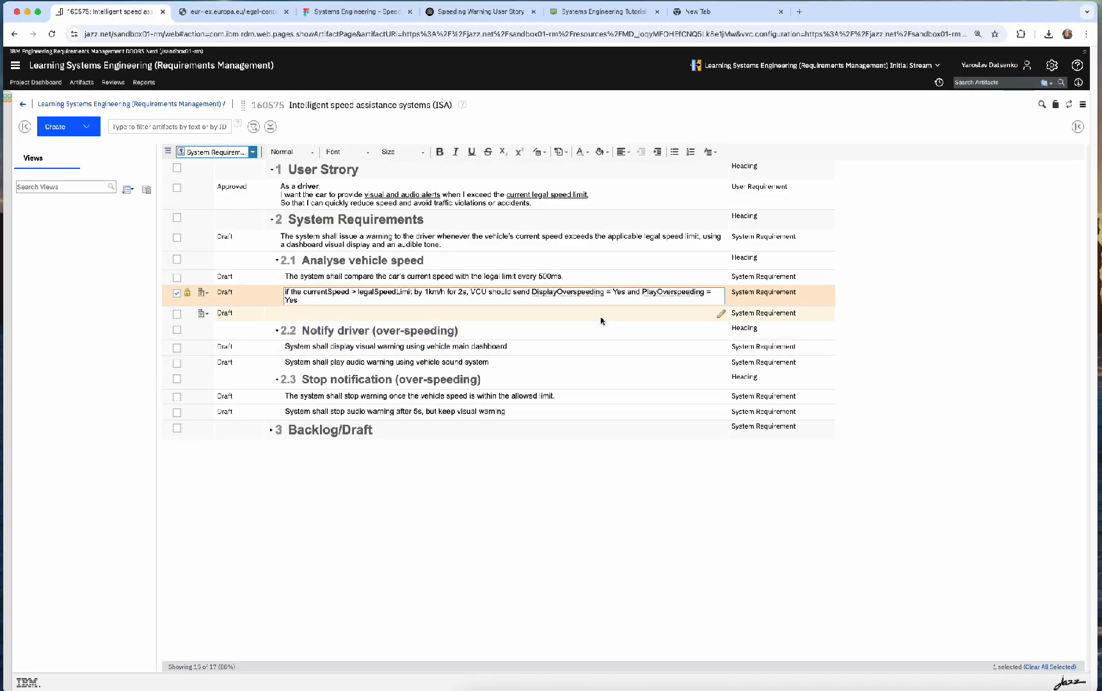
left_click(602, 320)
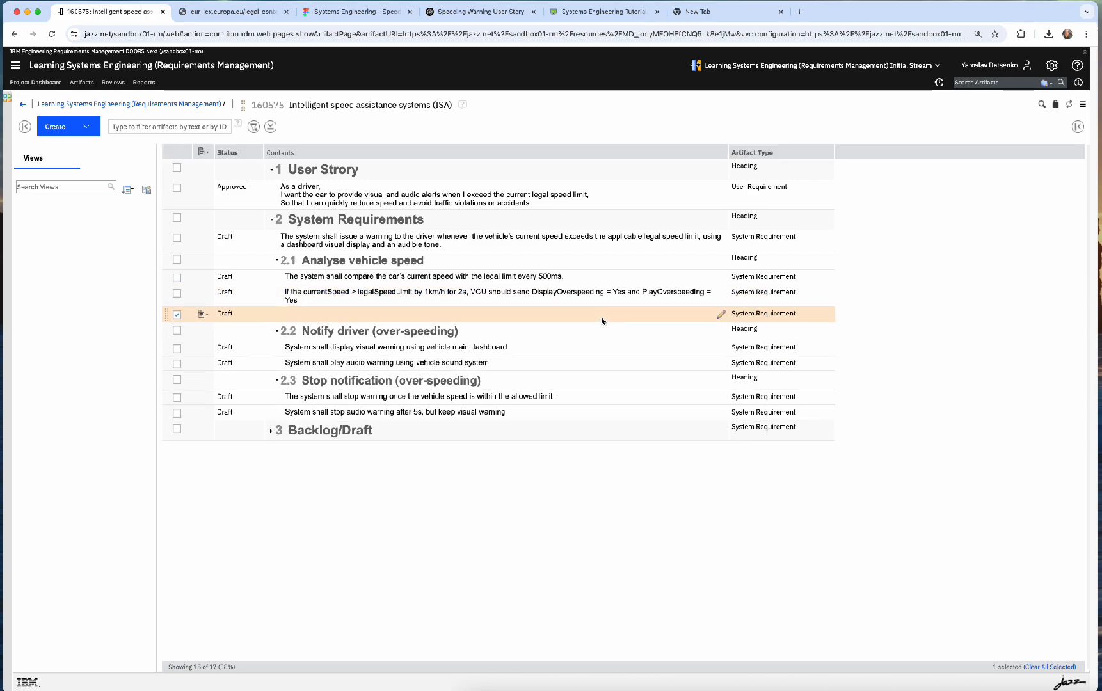
Step: Remove the empty system requirement above the Notify driver heading from the module
left_click(341, 297)
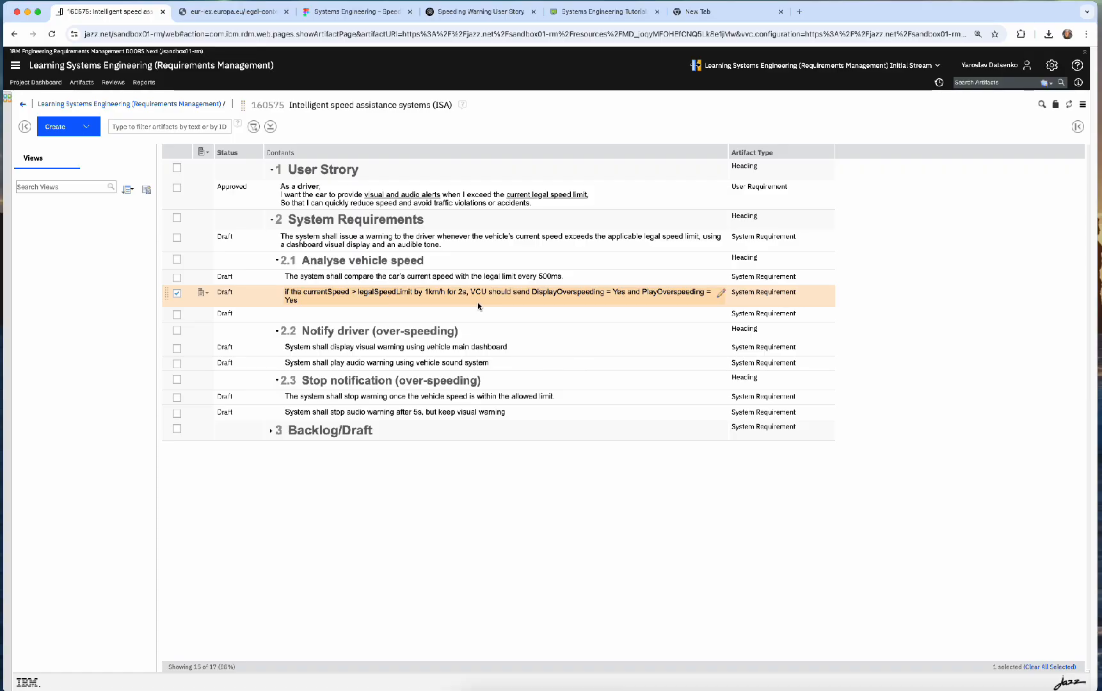
left_click(600, 322)
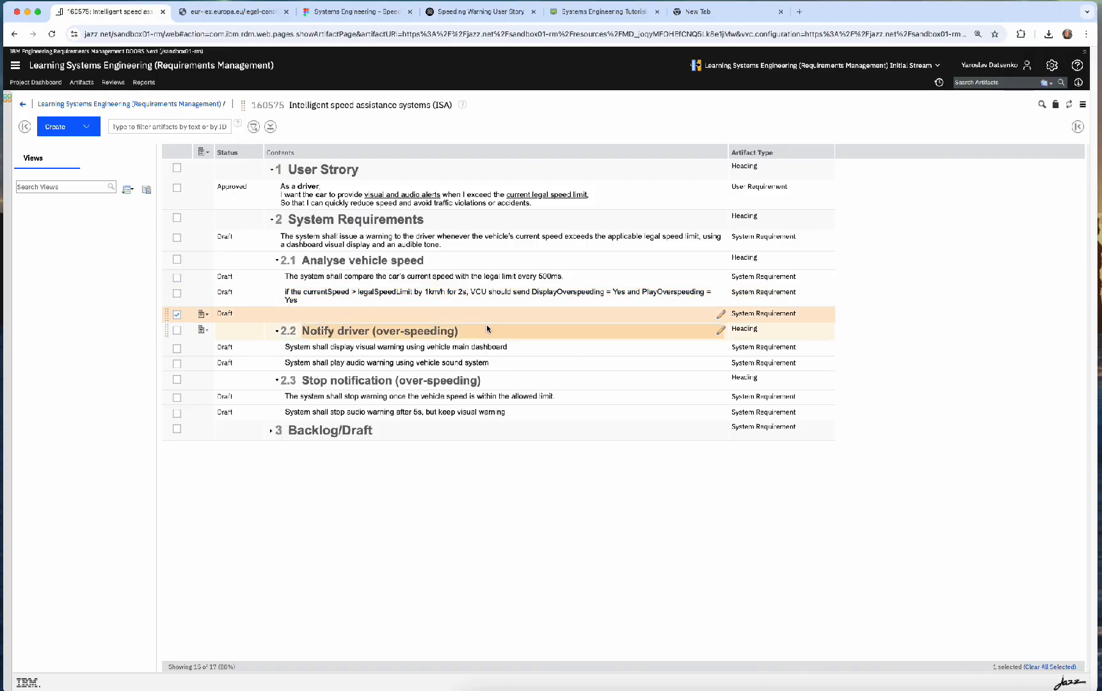
left_click(203, 314)
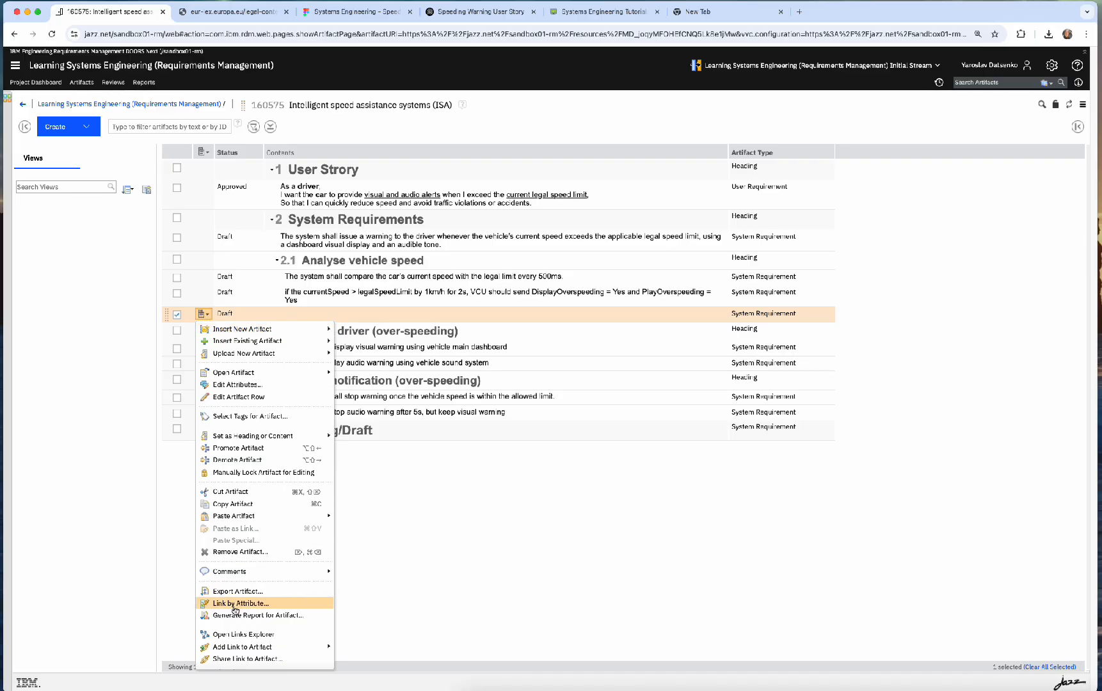
left_click(257, 552)
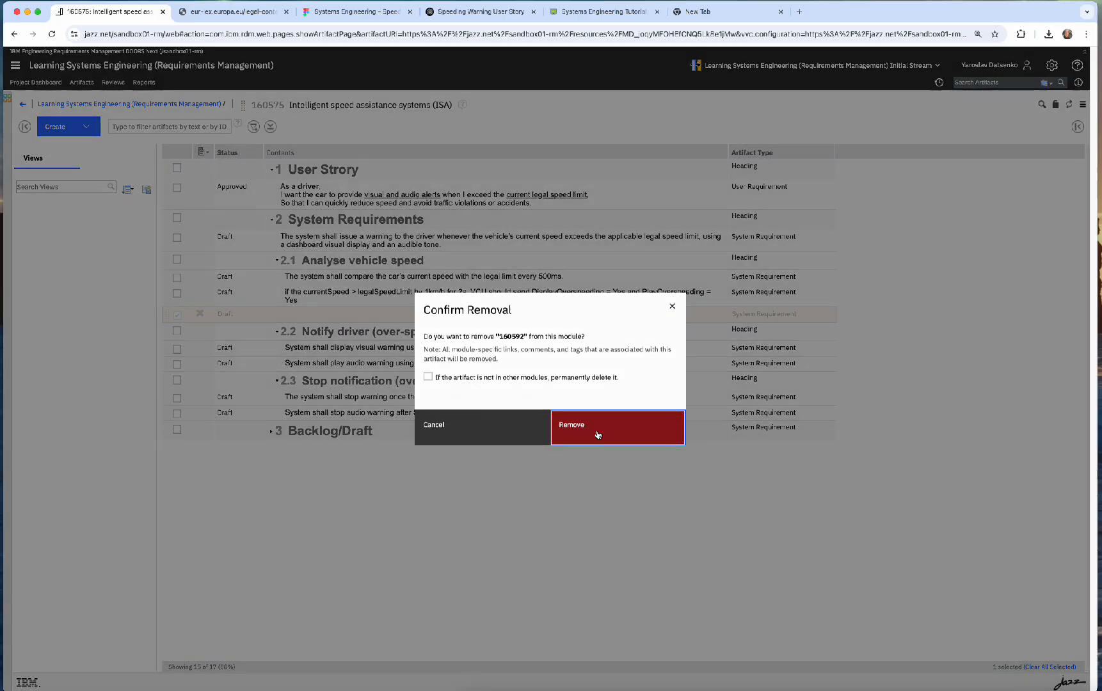
left_click(584, 432)
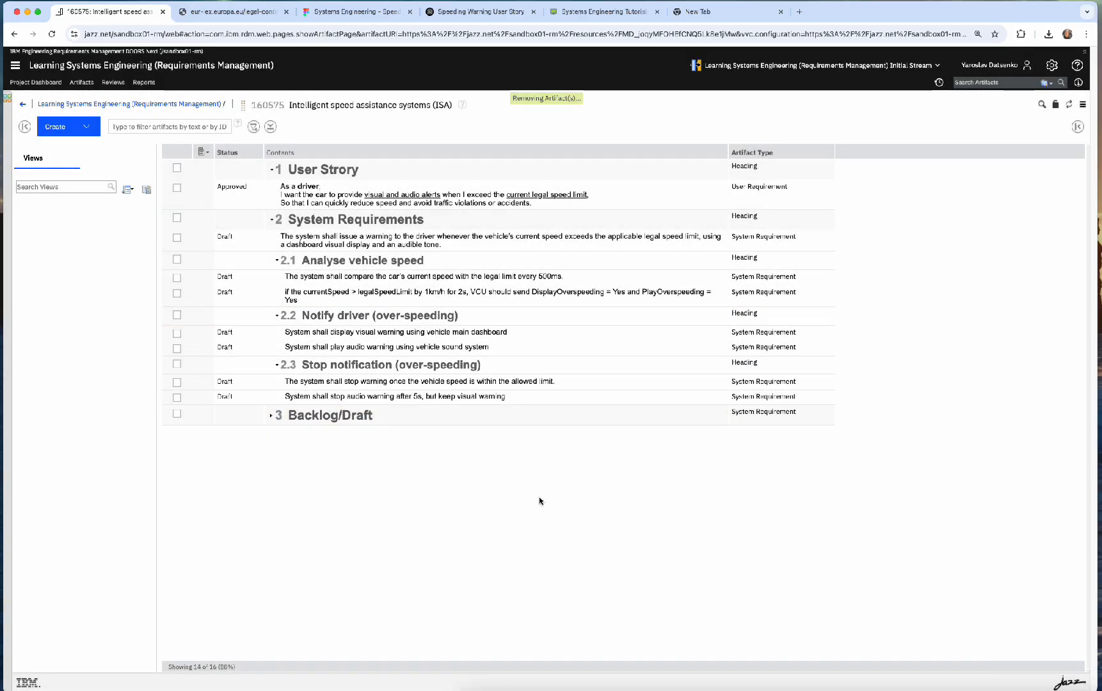
left_click(444, 399)
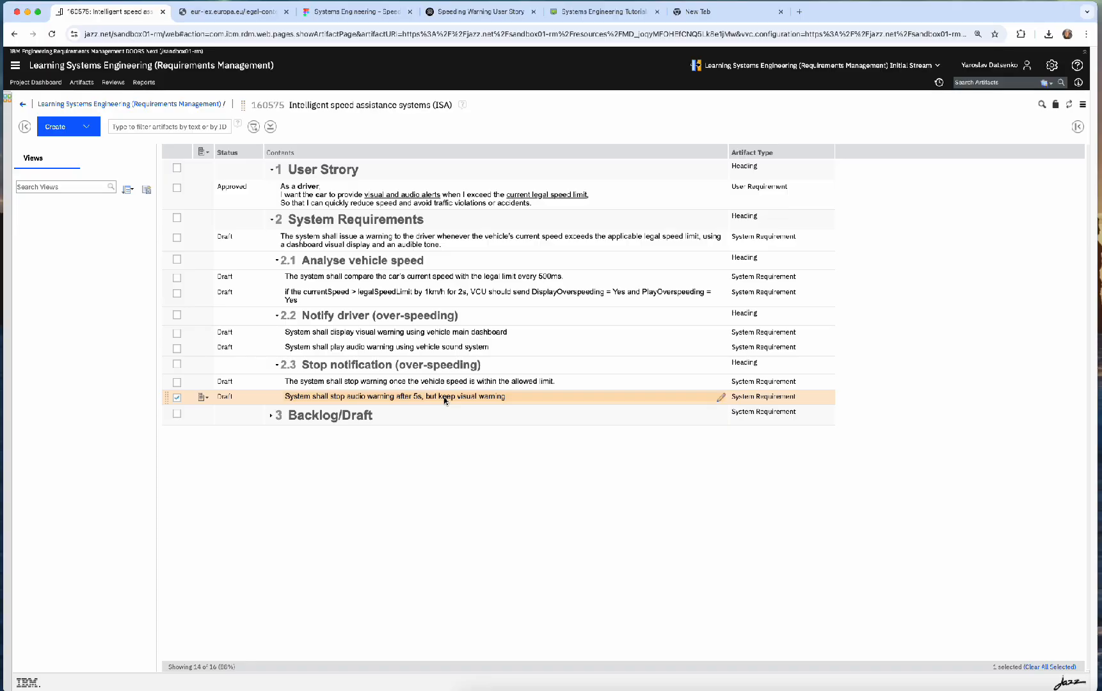
left_click(518, 298)
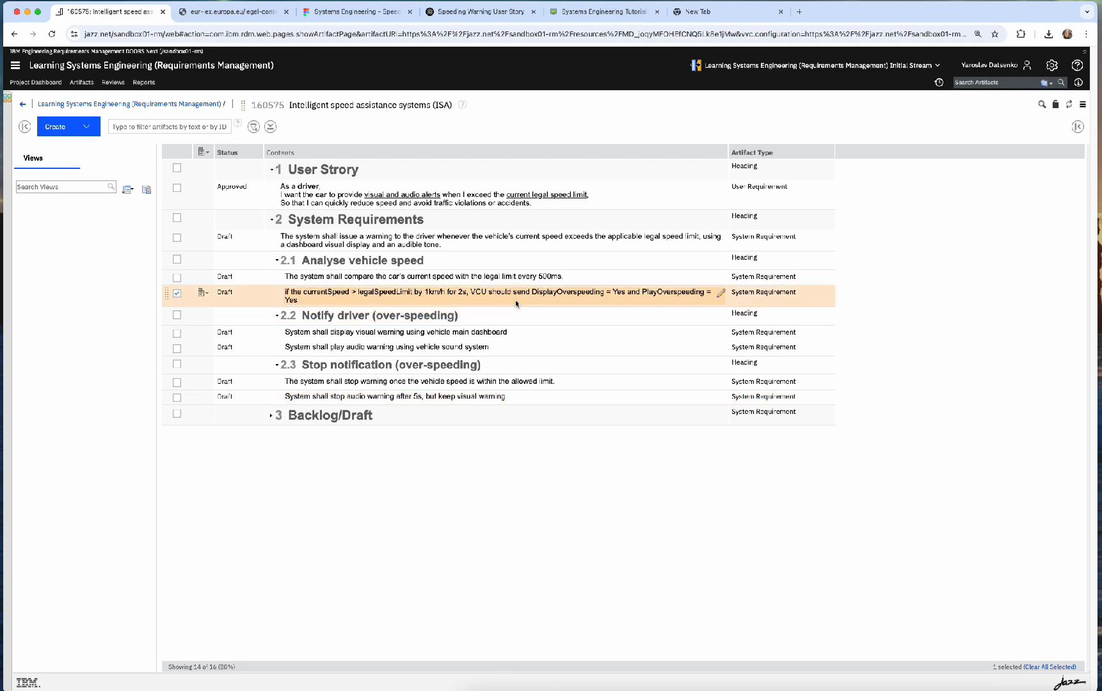
left_click(535, 334)
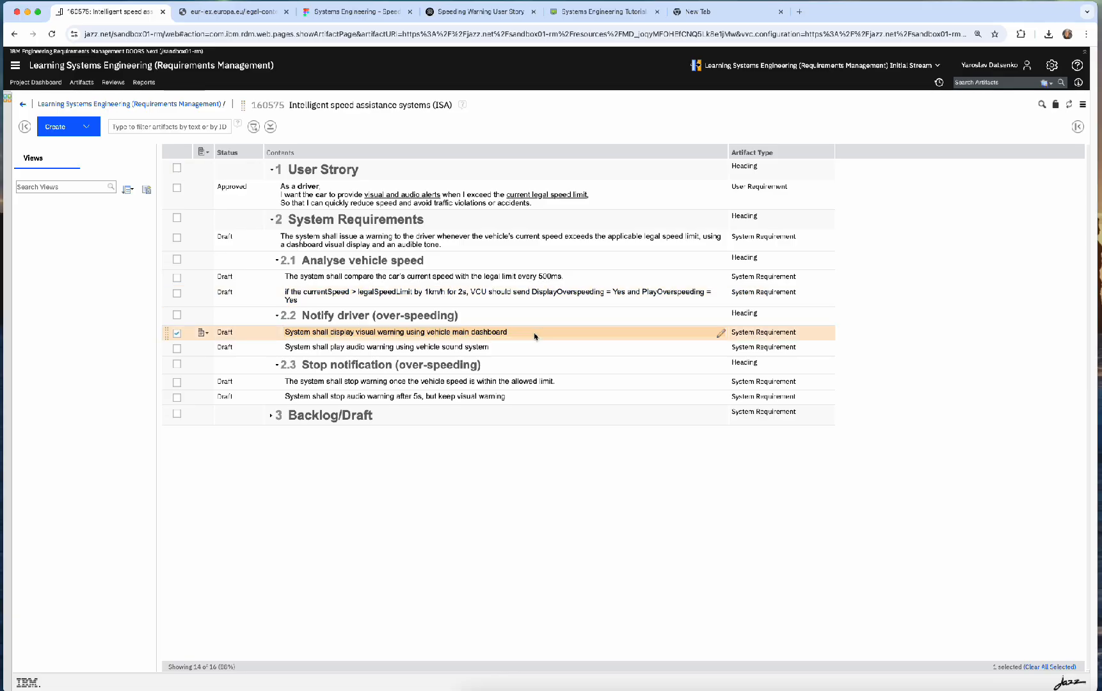
left_click(532, 349)
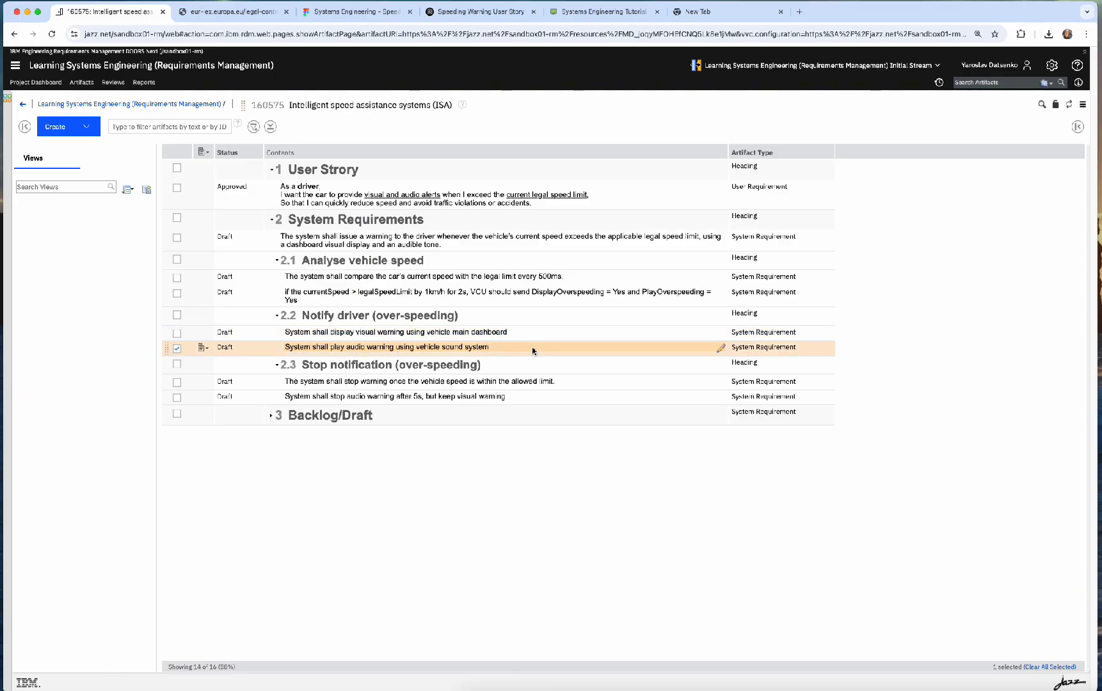
left_click(534, 334)
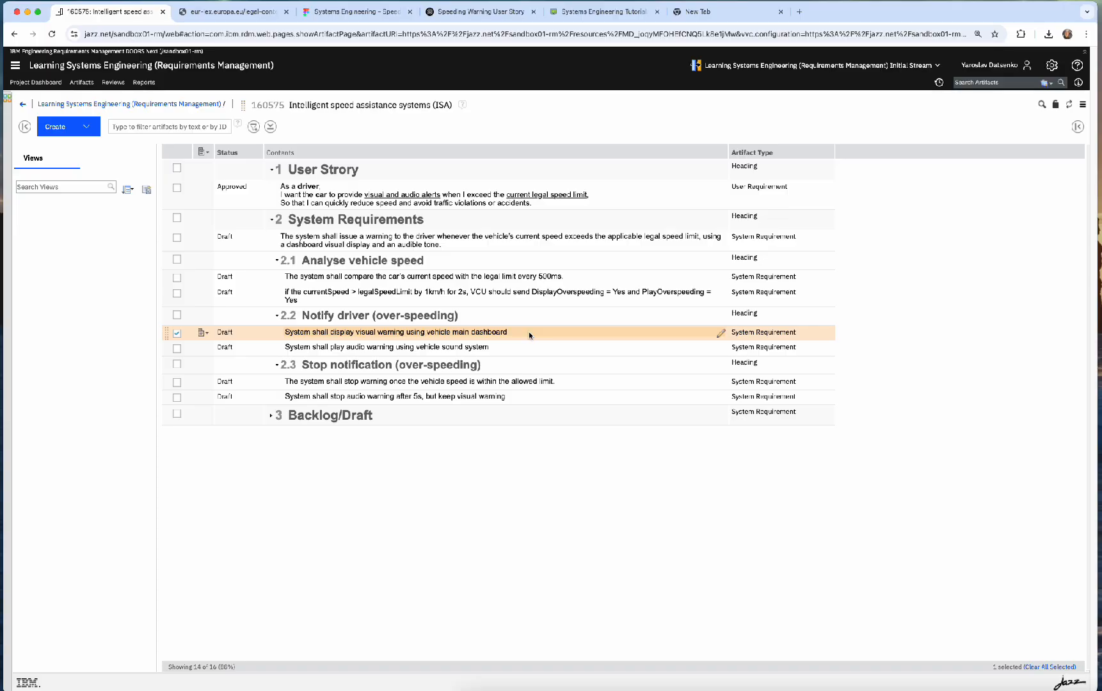
Step: Copy the clause "VCU should send DisplayOverspeeding = Yes and PlayOverspeeding = Yes" and delete it from the 1km/h for 2s requirement
left_click(528, 298)
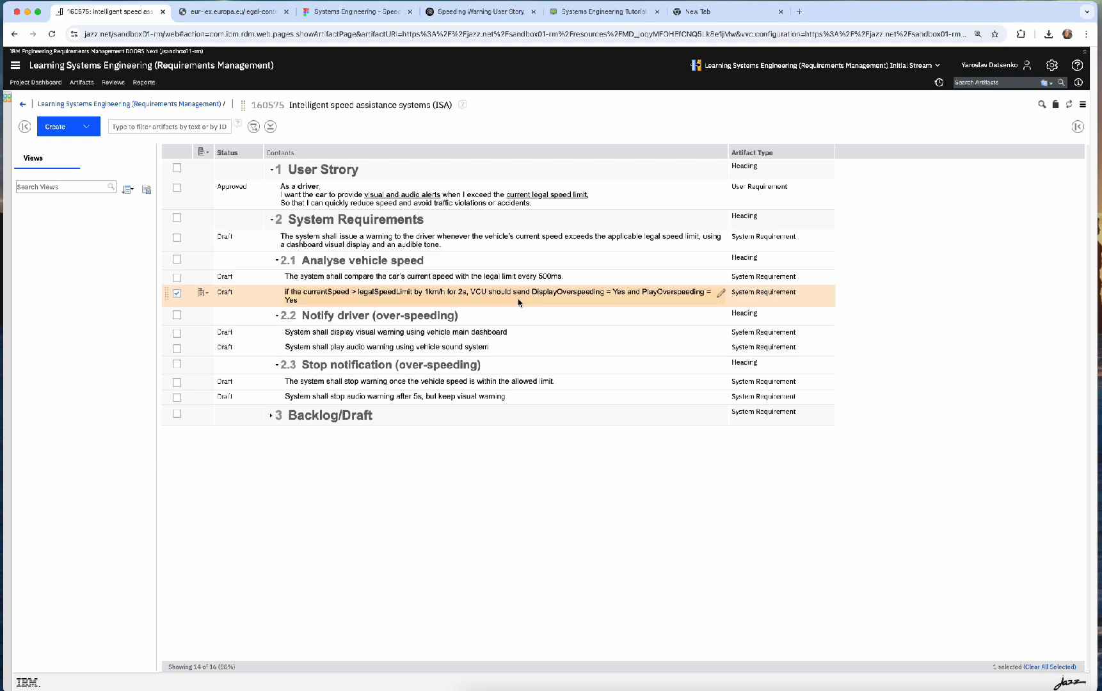
left_click(516, 294)
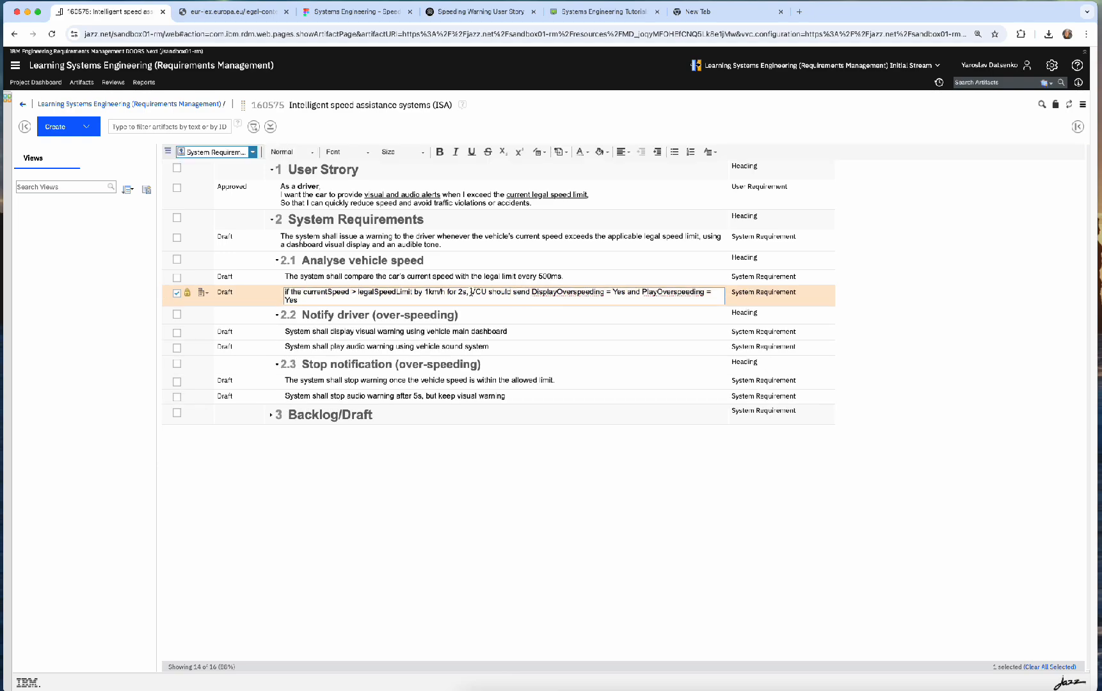
left_click_drag(472, 292, 489, 301)
key("super+c")
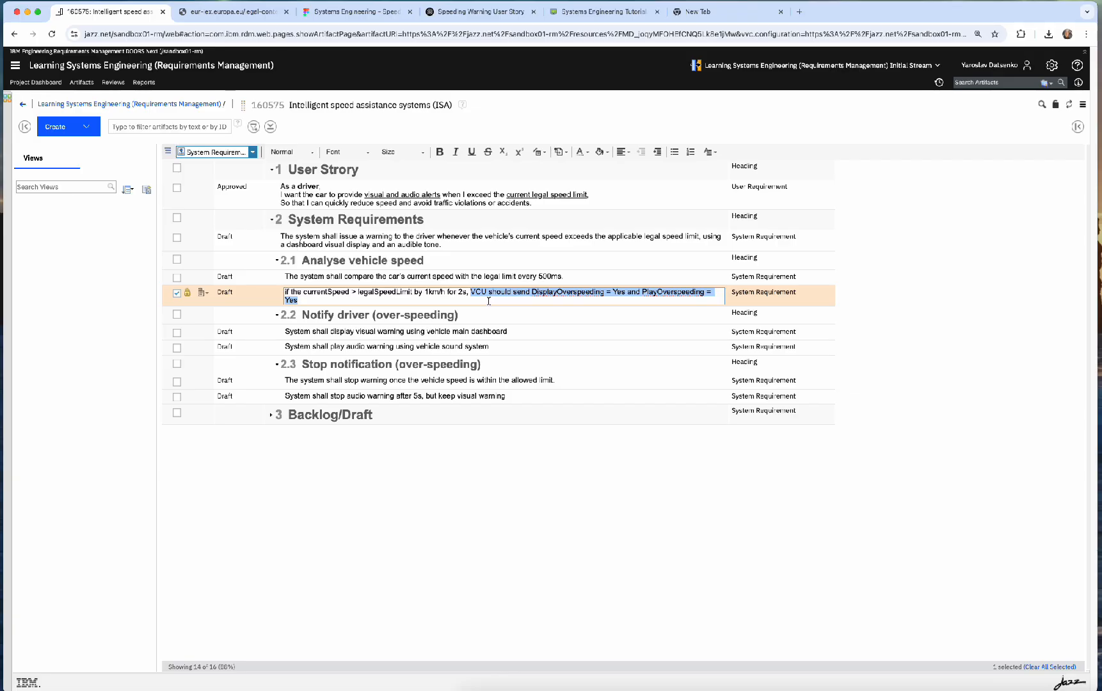
key("BackSpace")
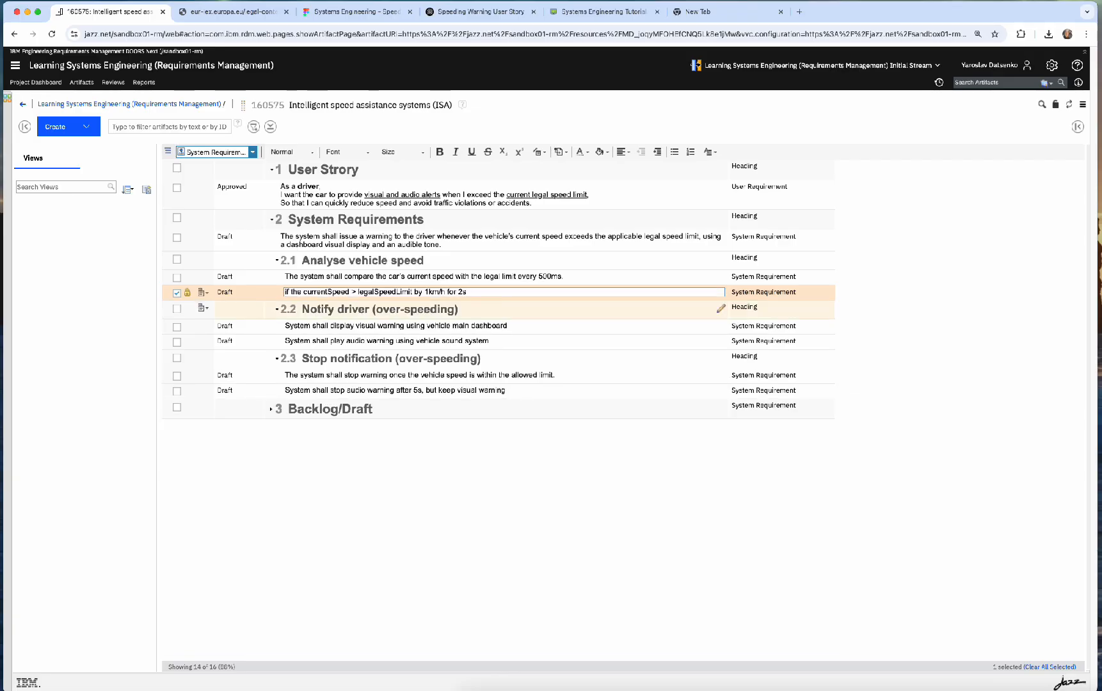
left_click(521, 313)
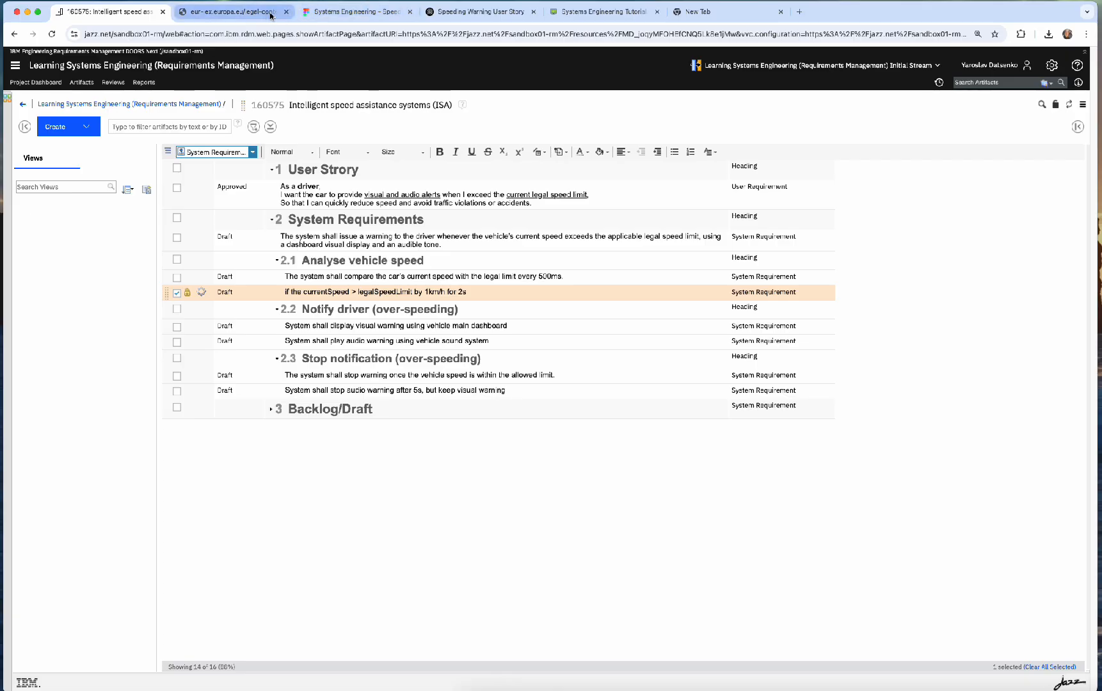
Step: Add a system requirement below the sound system one in section 2.2 with the copied "VCU should send" clause
left_click(530, 341)
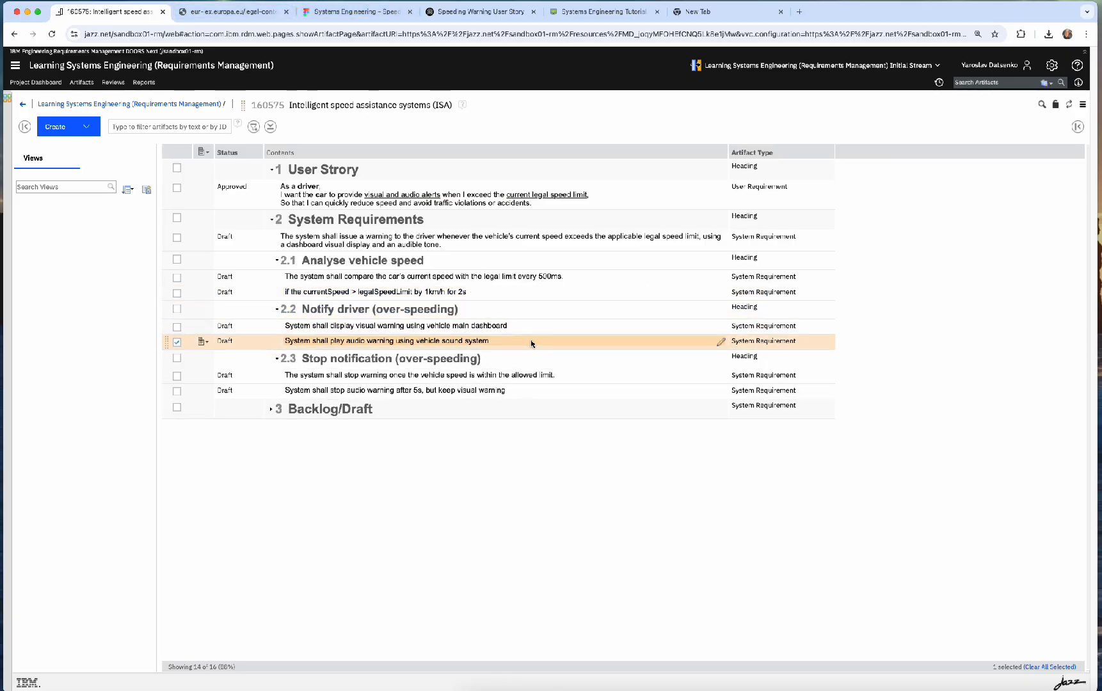
key("ctrl+Return")
key("super+v")
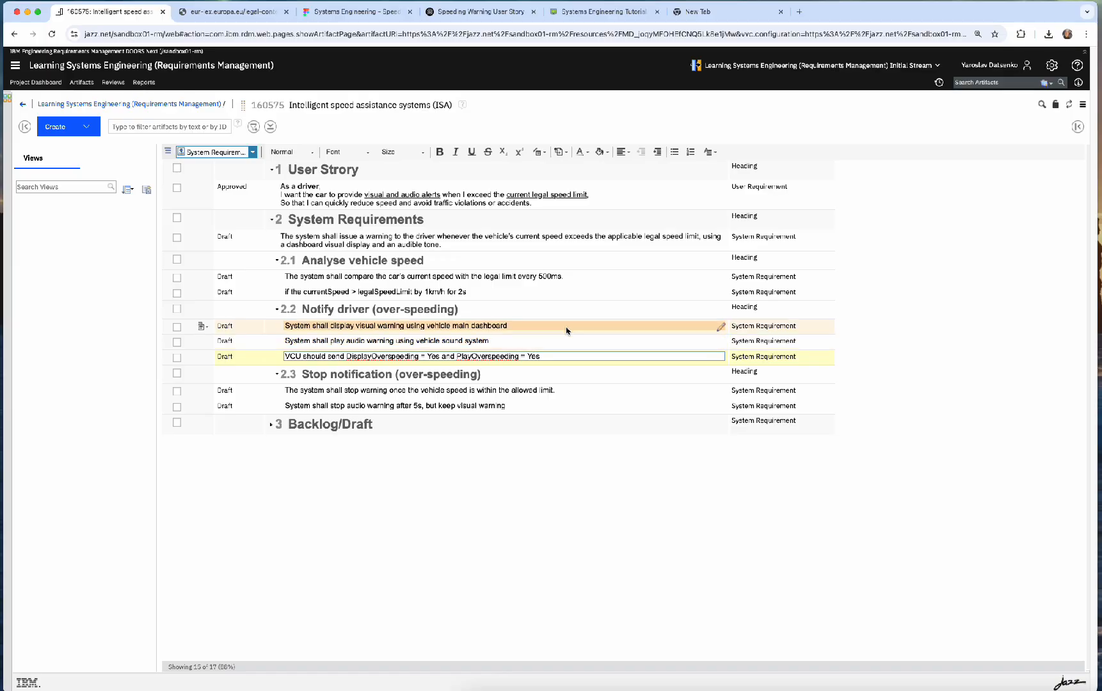
Step: On the FigJam board, widen the VCU box to span from Analyse vehicle speed to Notify driver and move it above them
left_click(359, 12)
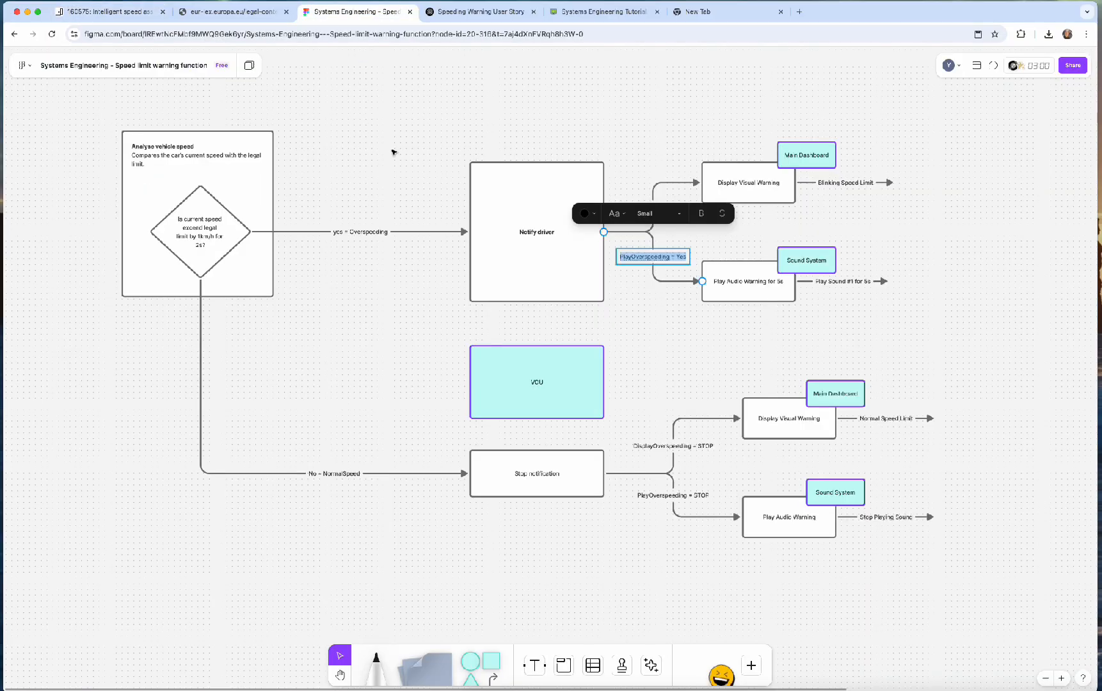
double_click(371, 234)
left_click(383, 280)
left_click(483, 388)
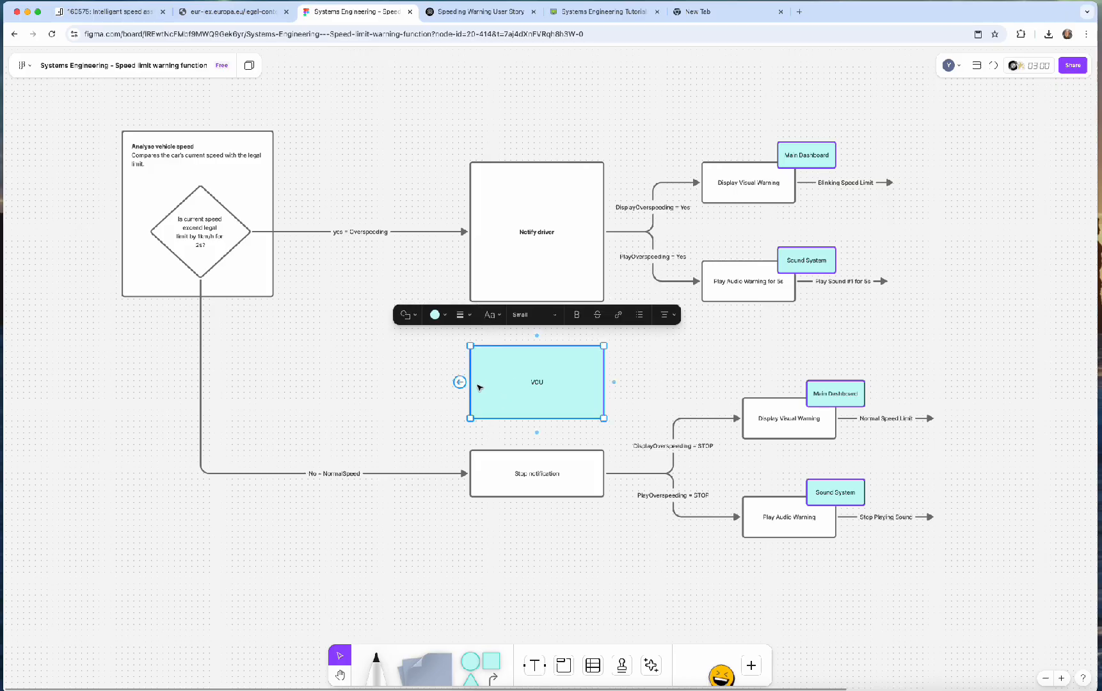
left_click_drag(469, 381, 122, 364)
left_click_drag(401, 370, 408, 108)
Step: Shrink the Notify driver box to the height of the Stop notification box, keeping it centred on its incoming arrow
left_click(543, 256)
left_click_drag(536, 302, 550, 244)
left_click(549, 331)
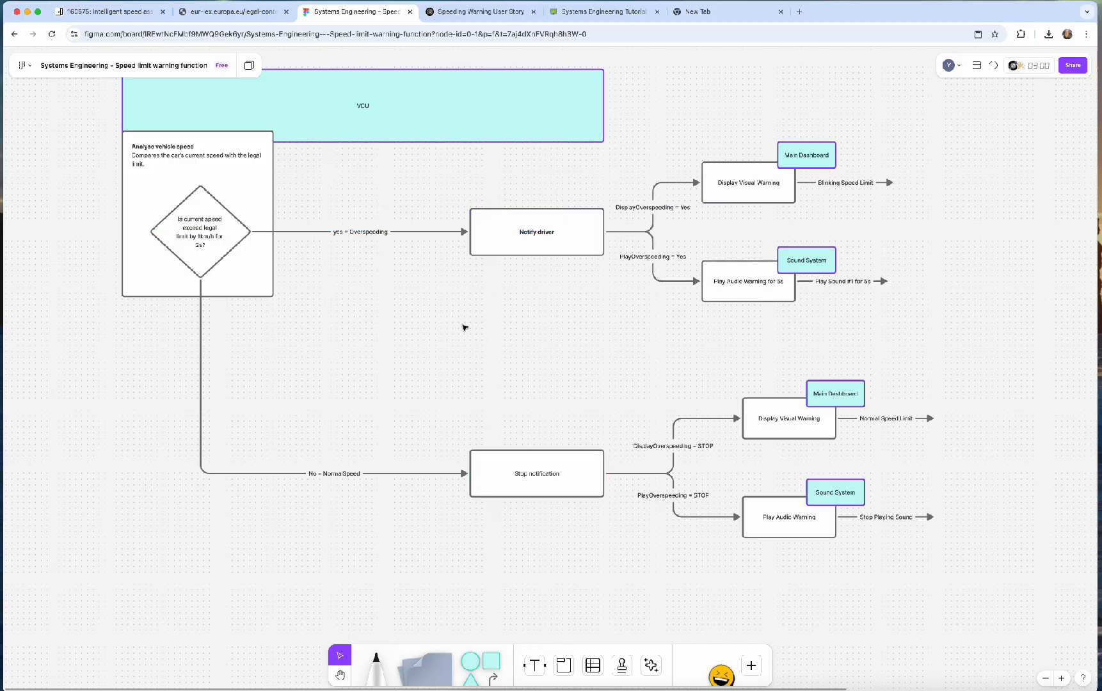
left_click(223, 185)
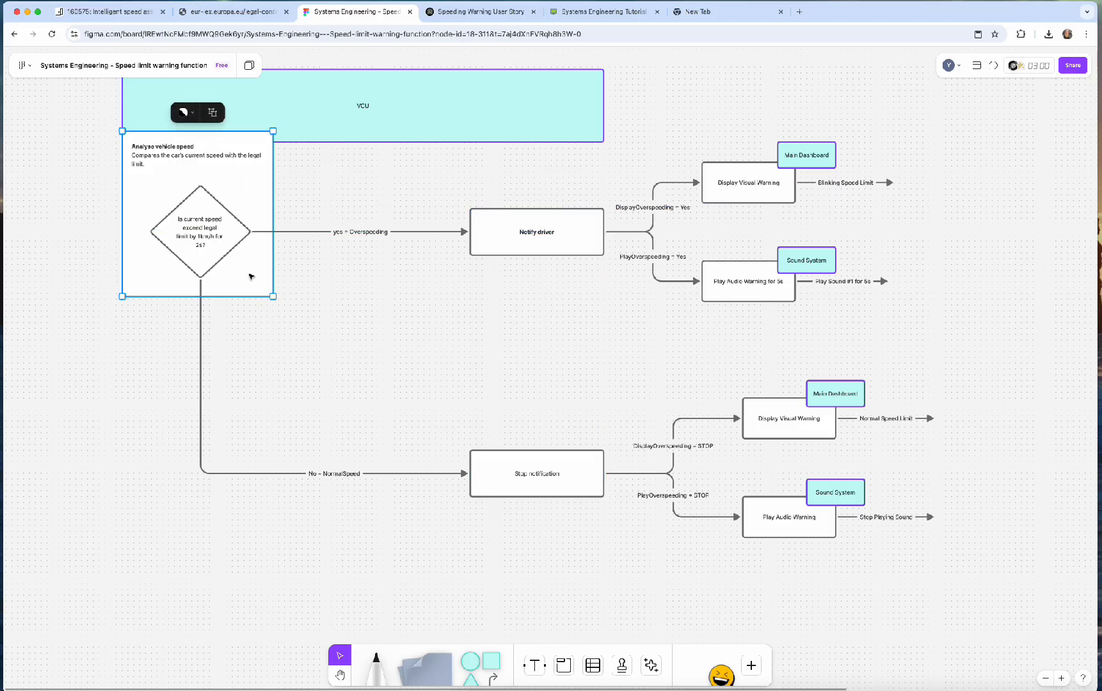
left_click(373, 305)
scroll(381, 306, "up", 2)
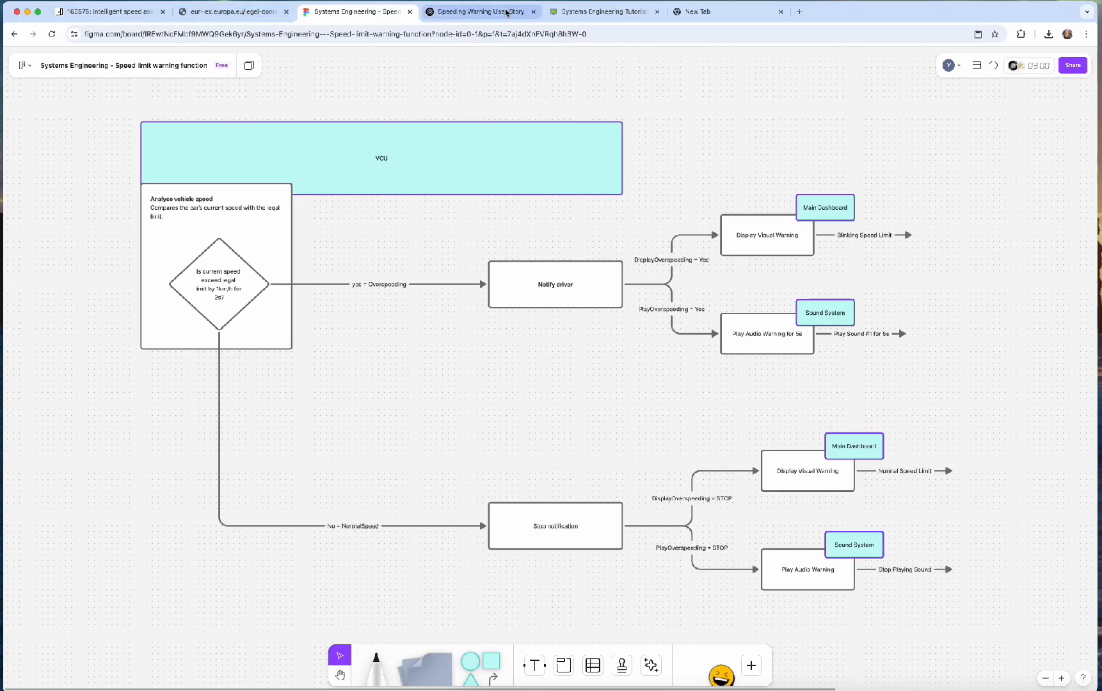
Step: Change the label of the arrow from the speed decision to Notify driver to "Overspeeding = YES"
left_click(89, 16)
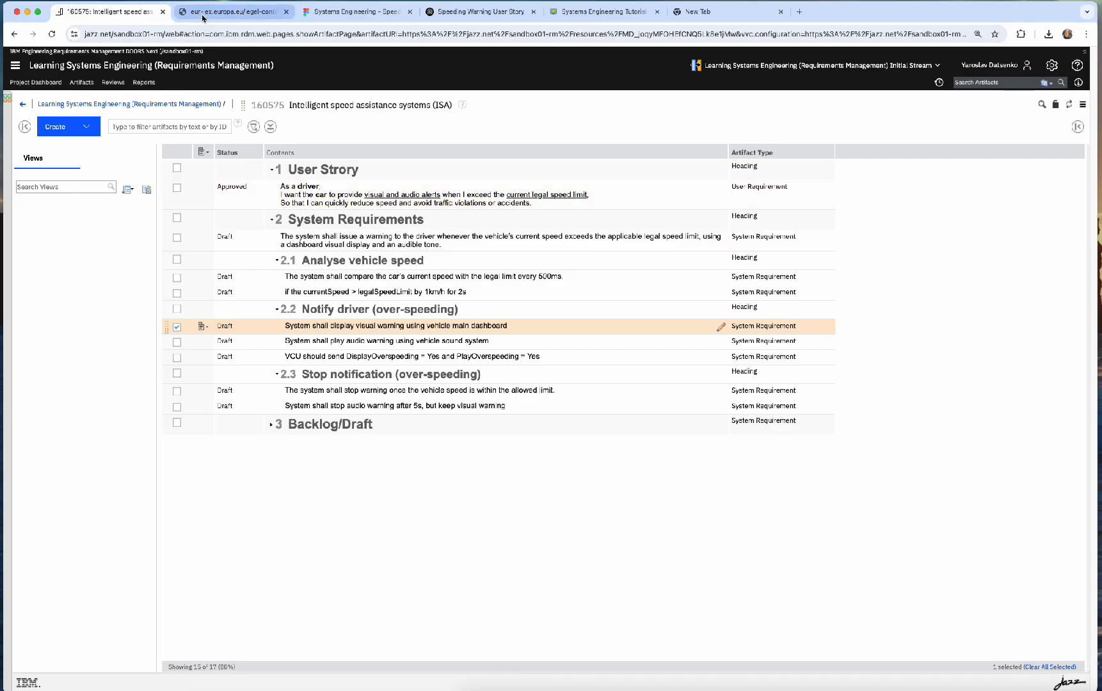
left_click(355, 11)
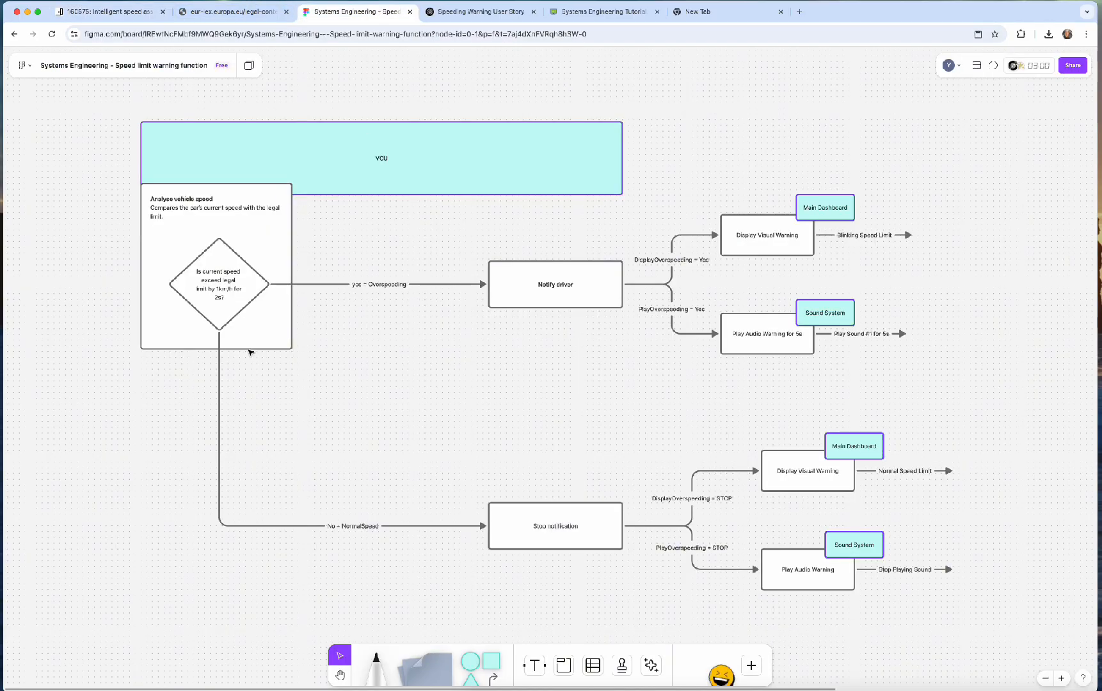
double_click(378, 288)
left_click(368, 284)
key("shift+Home")
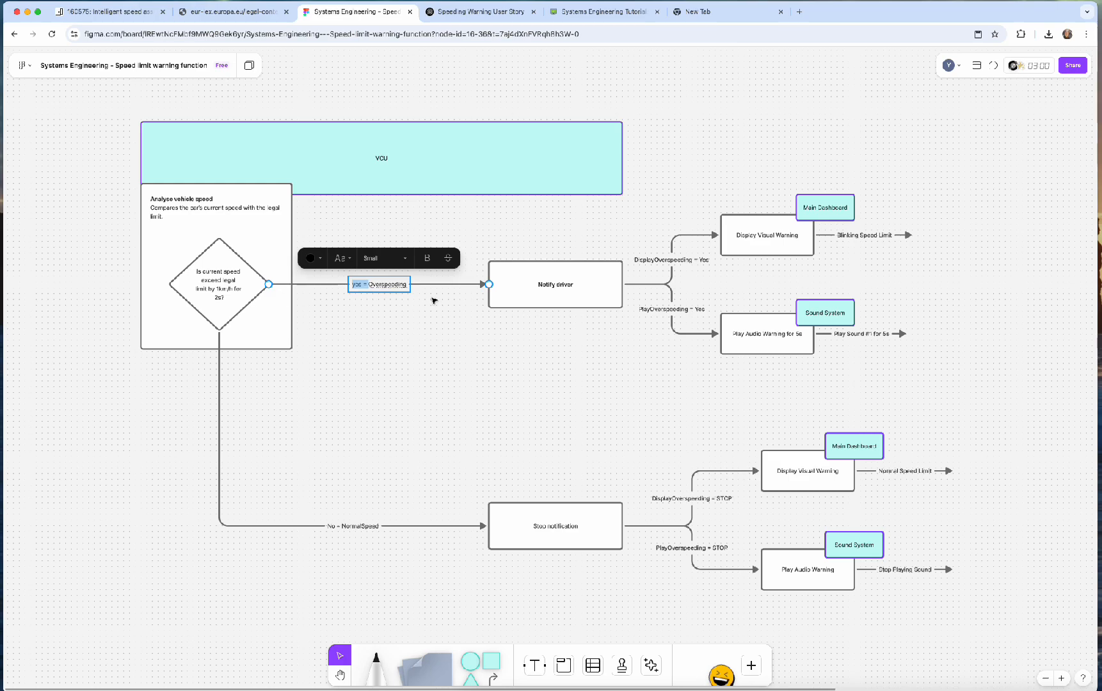
key("BackSpace")
type("= YES")
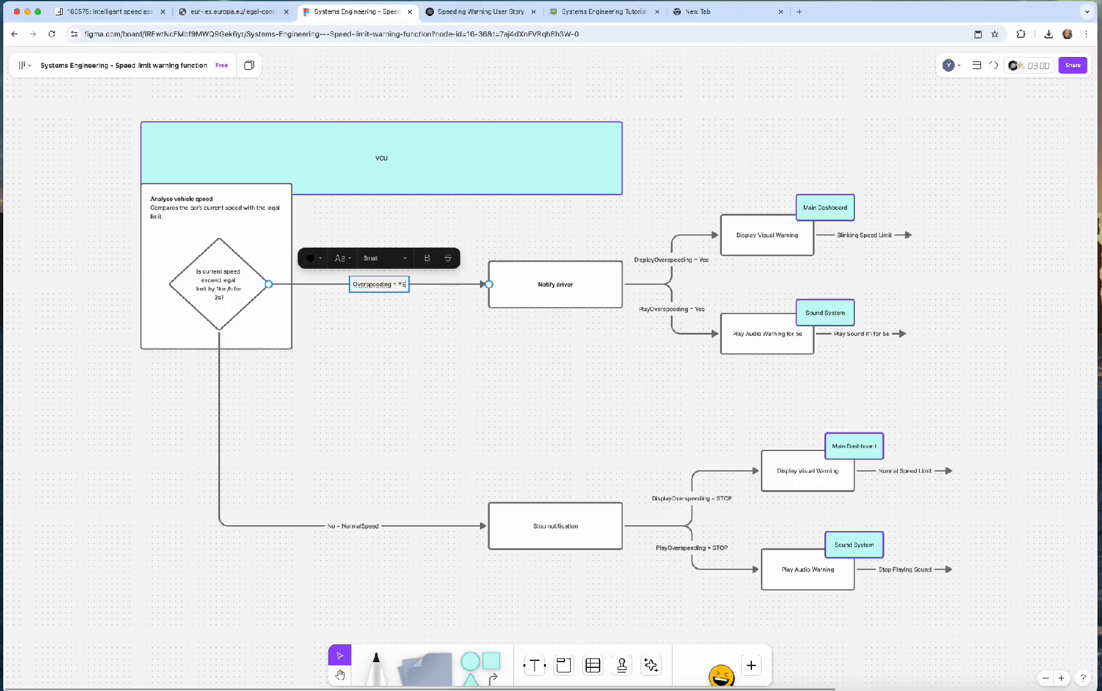
left_click(501, 411)
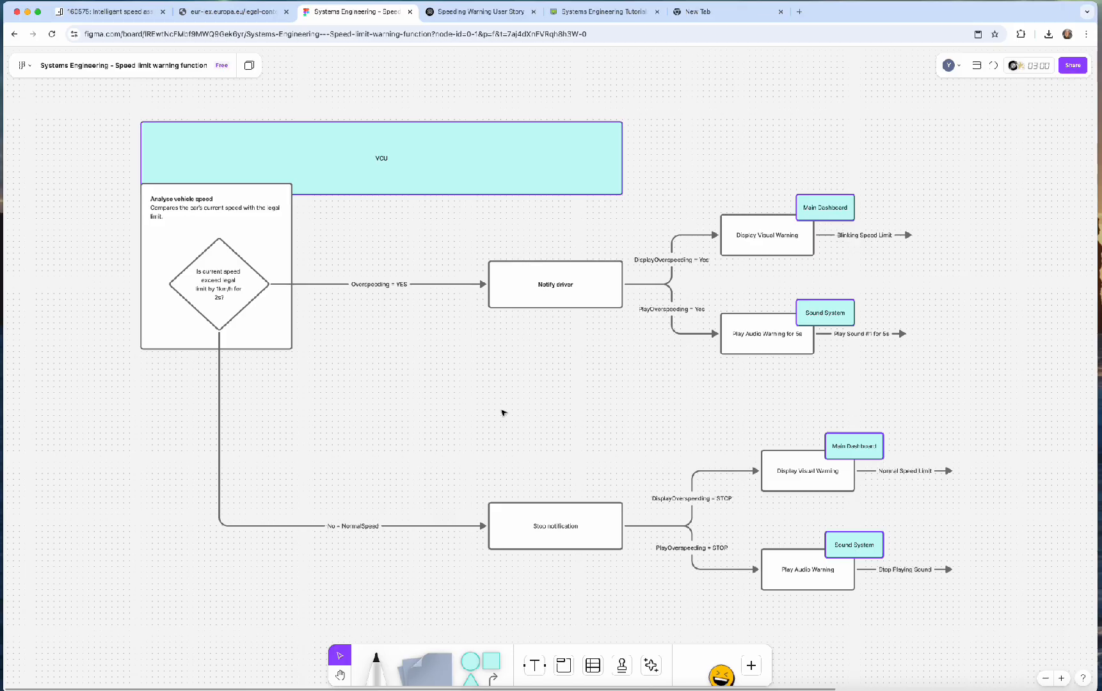
Step: Return to the DOORS Next module and append ", then Overspeeding = YES" to the currentSpeed > legalSpeedLimit requirement in section 2.1
double_click(393, 284)
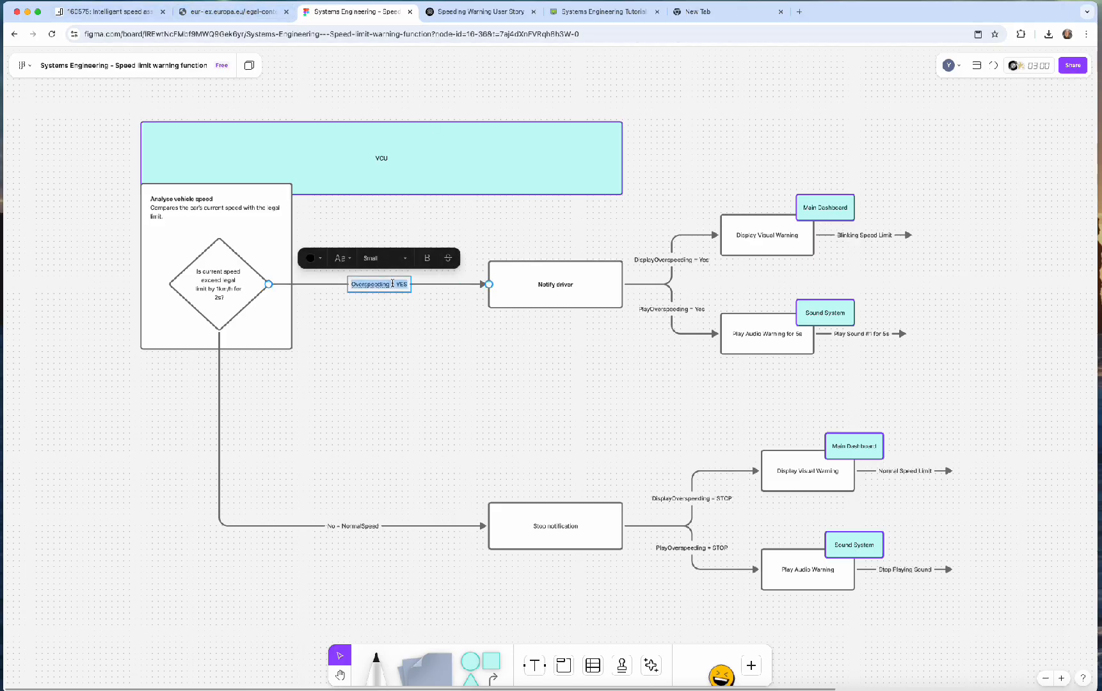
left_click(118, 13)
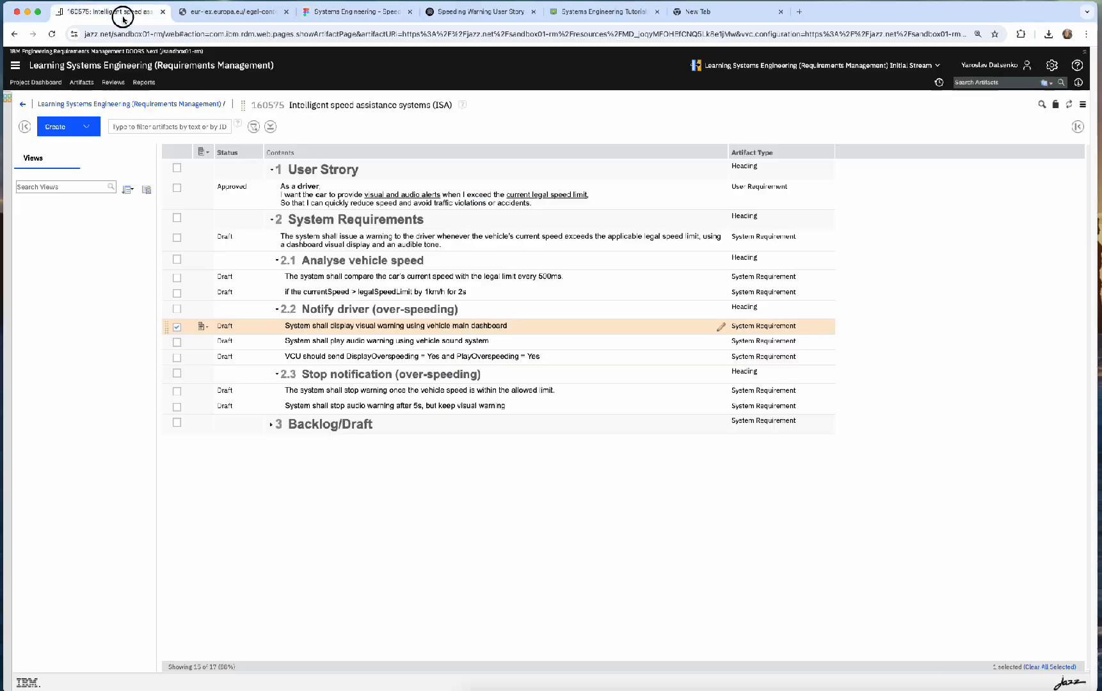
left_click(333, 292)
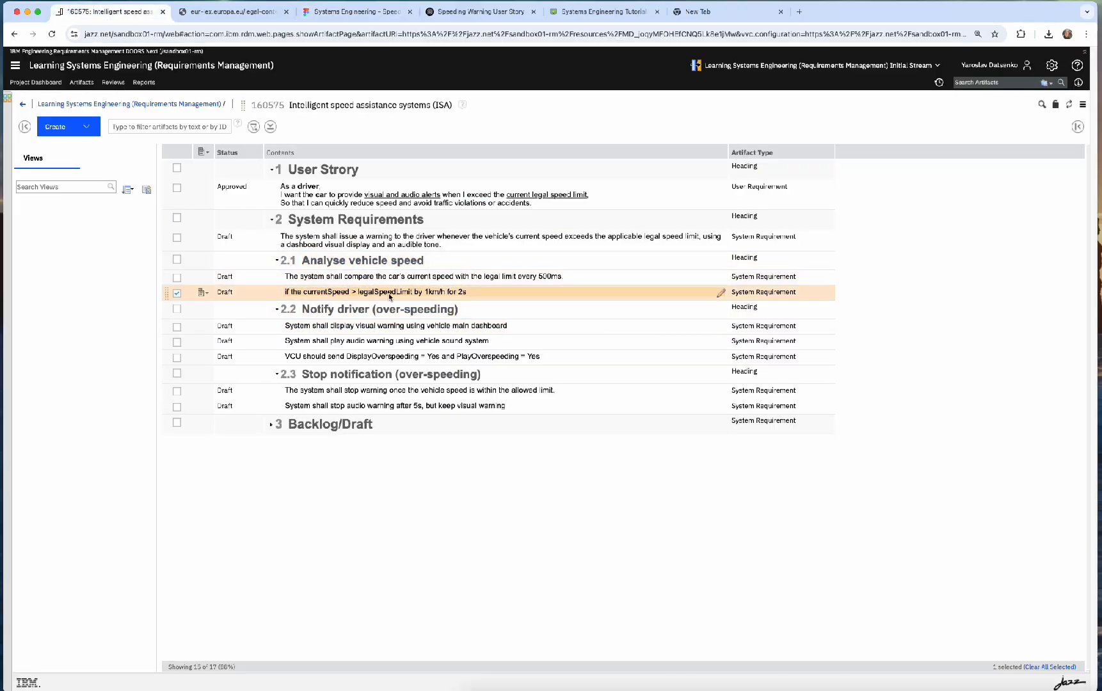
key("Down")
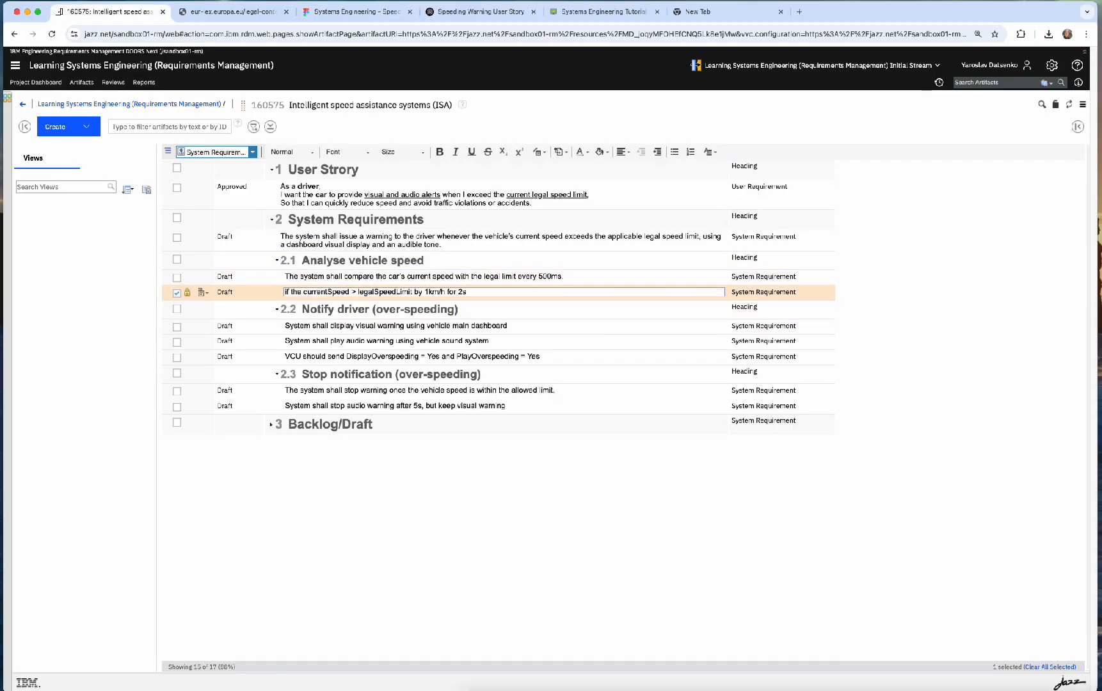
type(", then Overspeeding = YES")
left_click(501, 312)
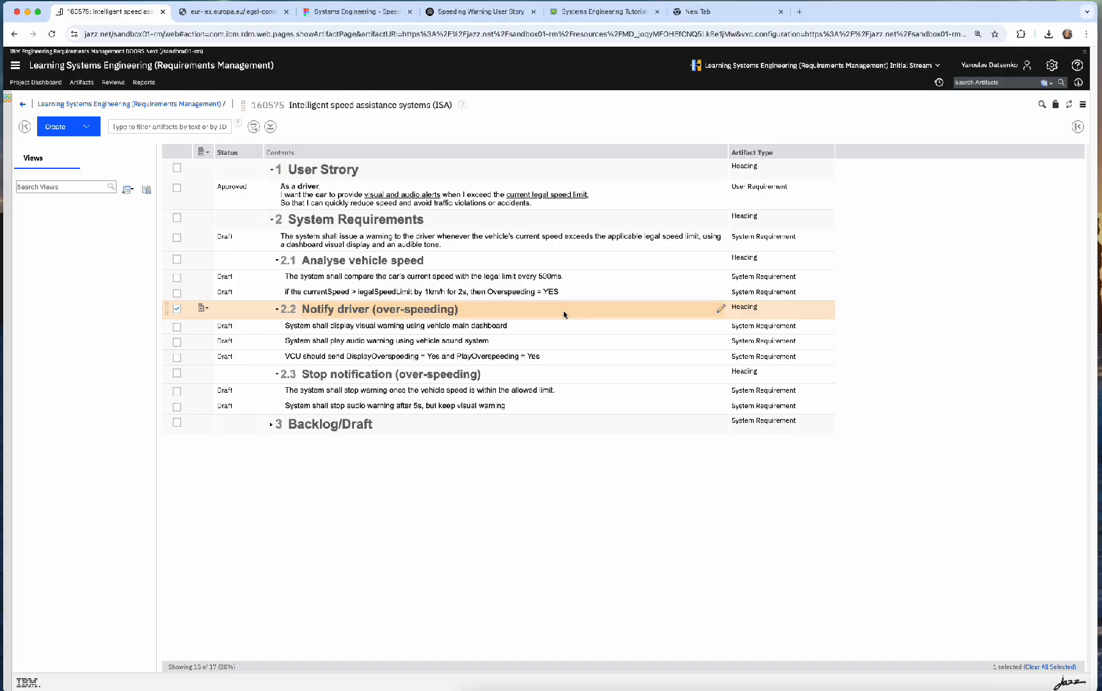
Step: Begin the "VCU should send" requirement in section 2.2 with "If Overspeeding = YES, then"
left_click(521, 328)
left_click(568, 359)
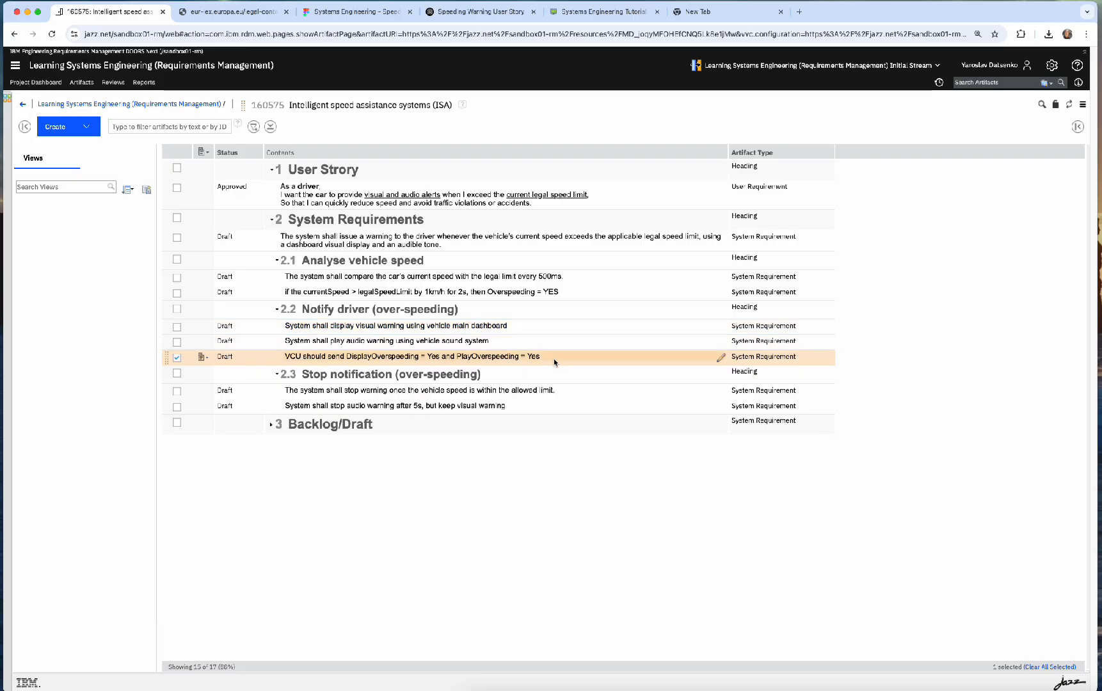
left_click(565, 361)
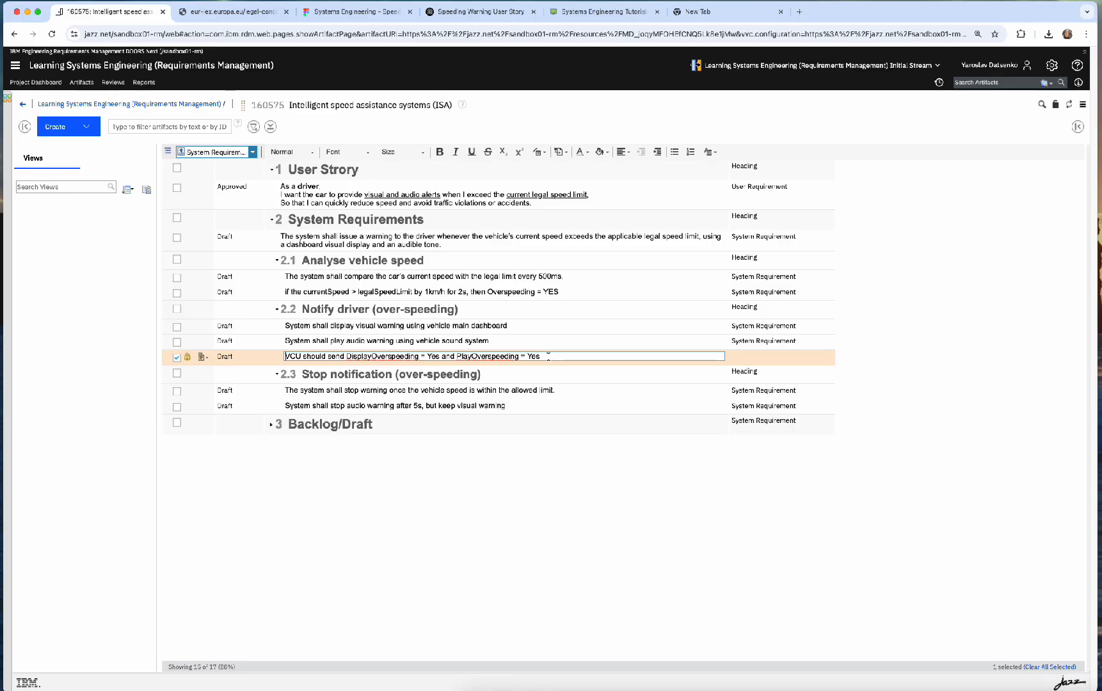
type("If Overspeeding = YES")
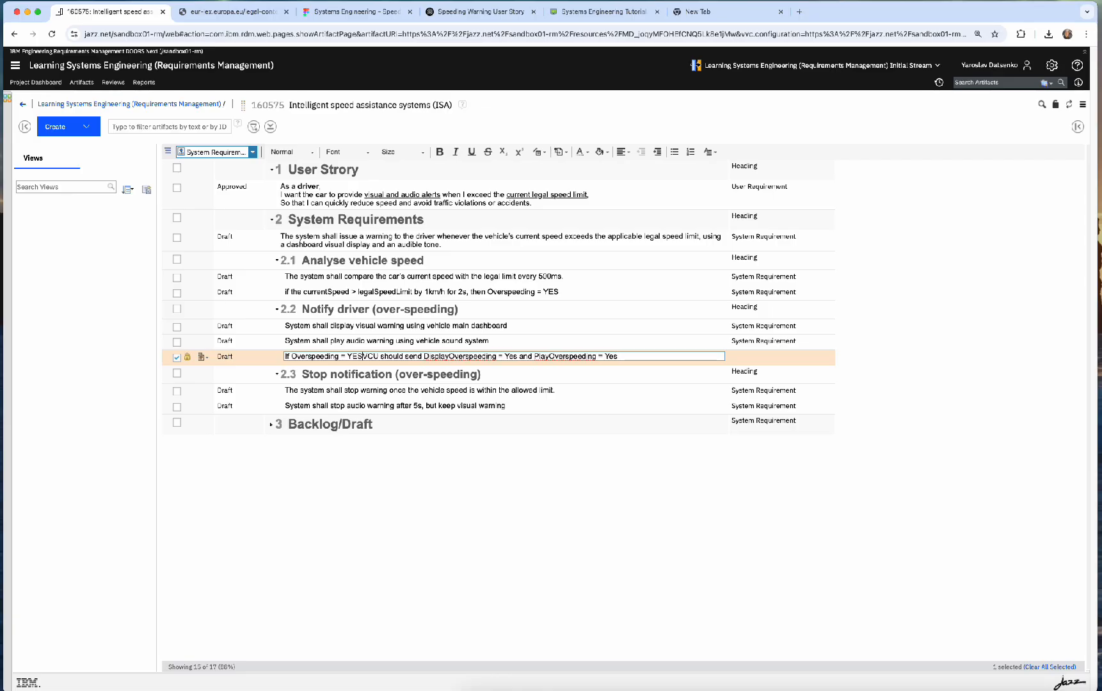
type(", ")
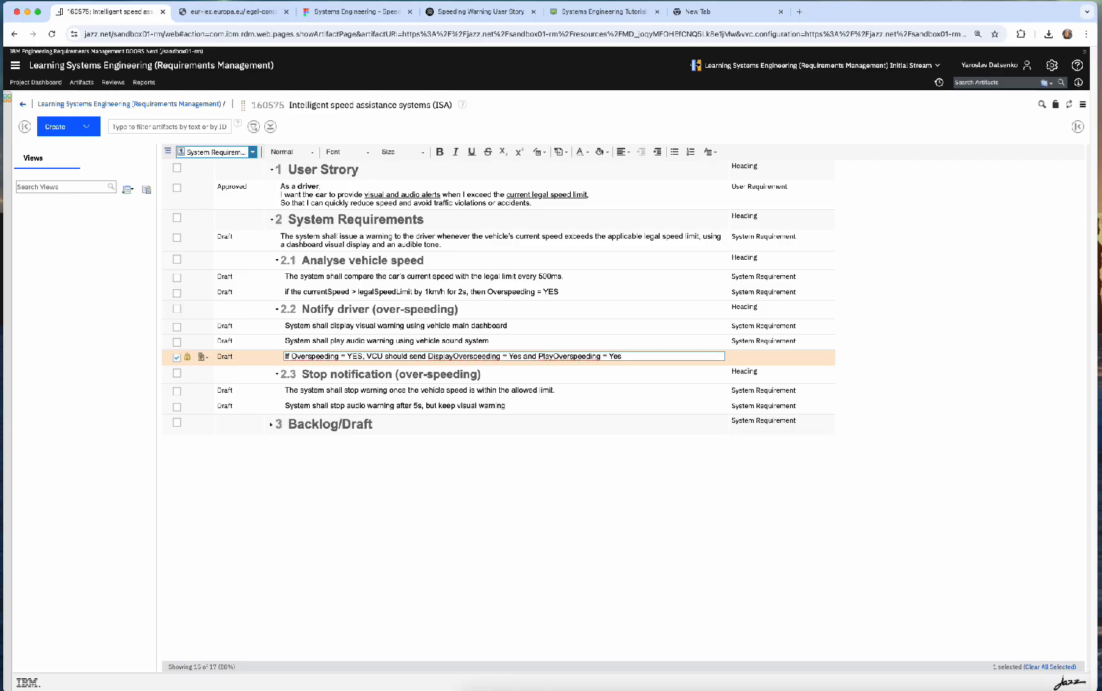
type("then")
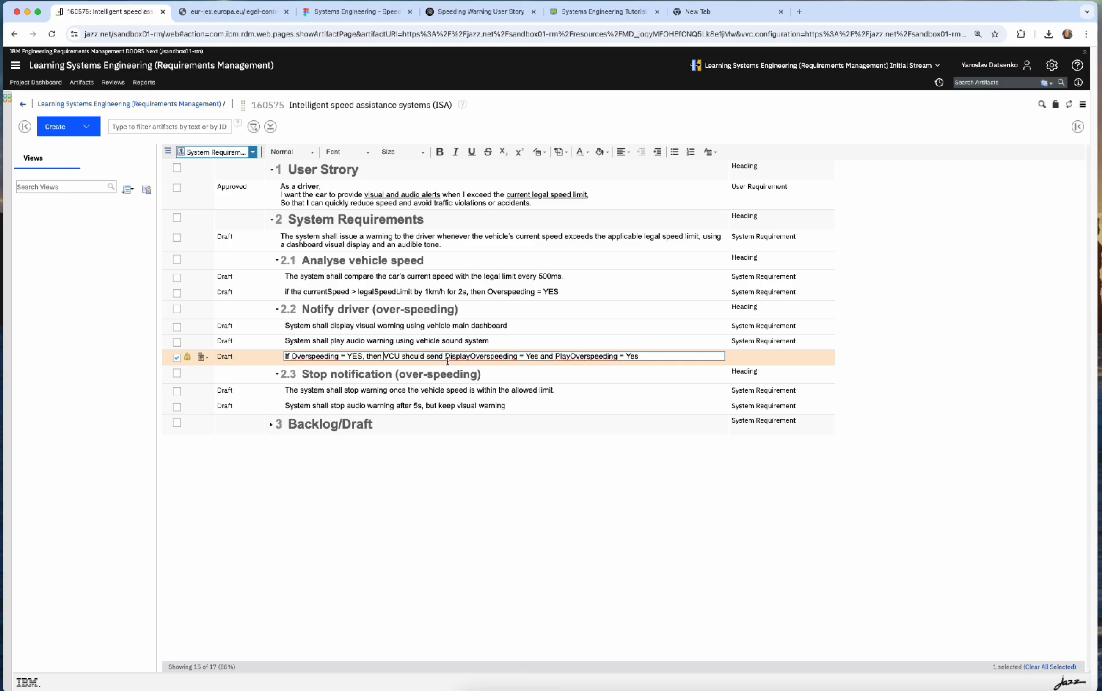
left_click(520, 343)
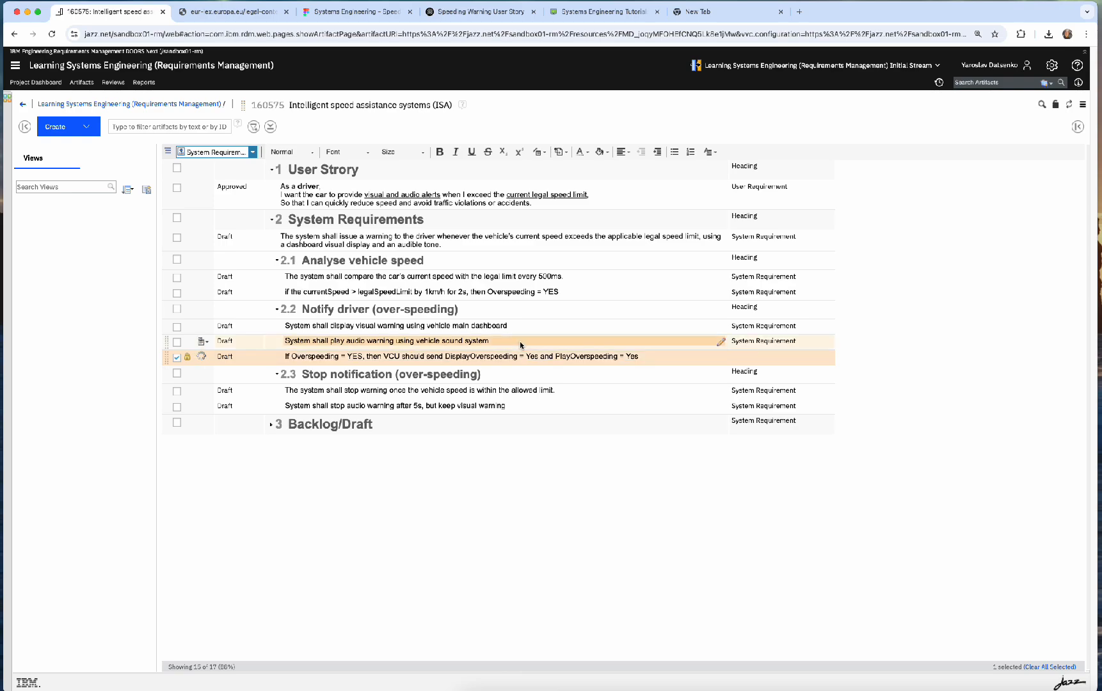
Step: Copy the "DisplayOverspeeding = Yes" clause from the VCU requirement in section 2.2
left_click(552, 390)
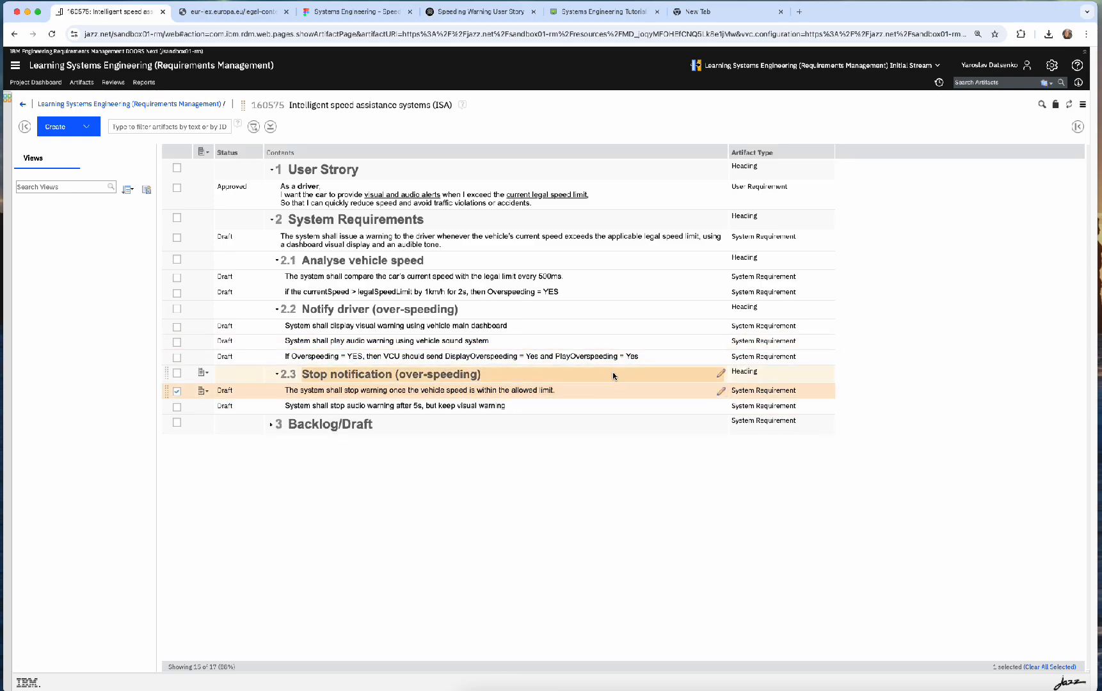
left_click(627, 356)
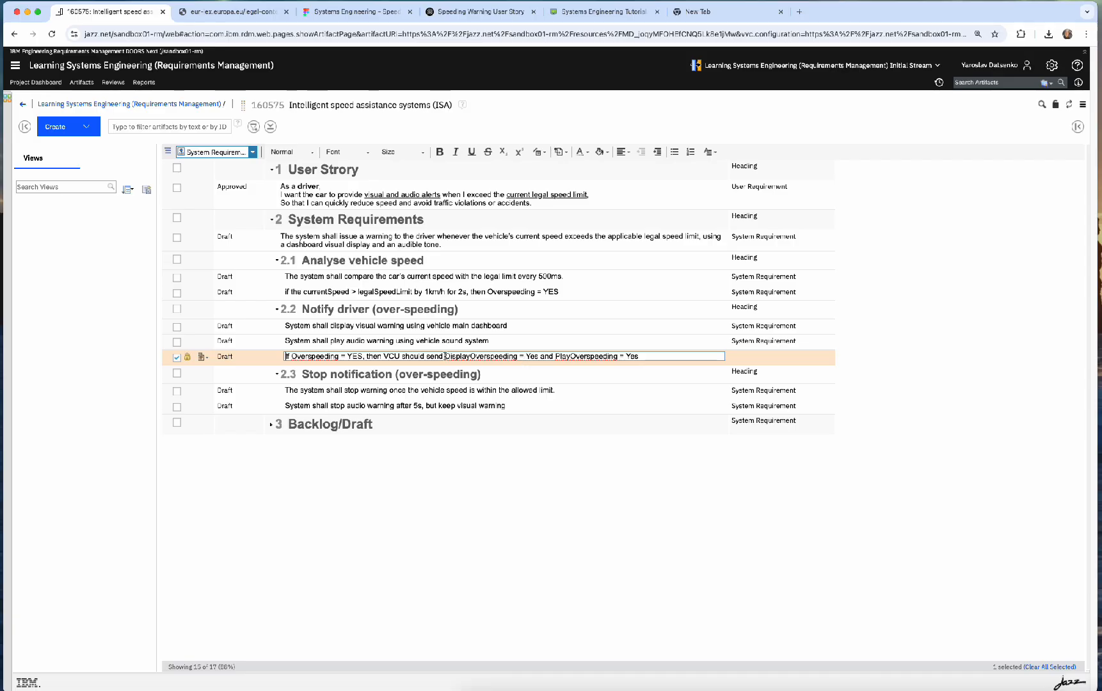
left_click_drag(445, 356, 538, 357)
key("super+c")
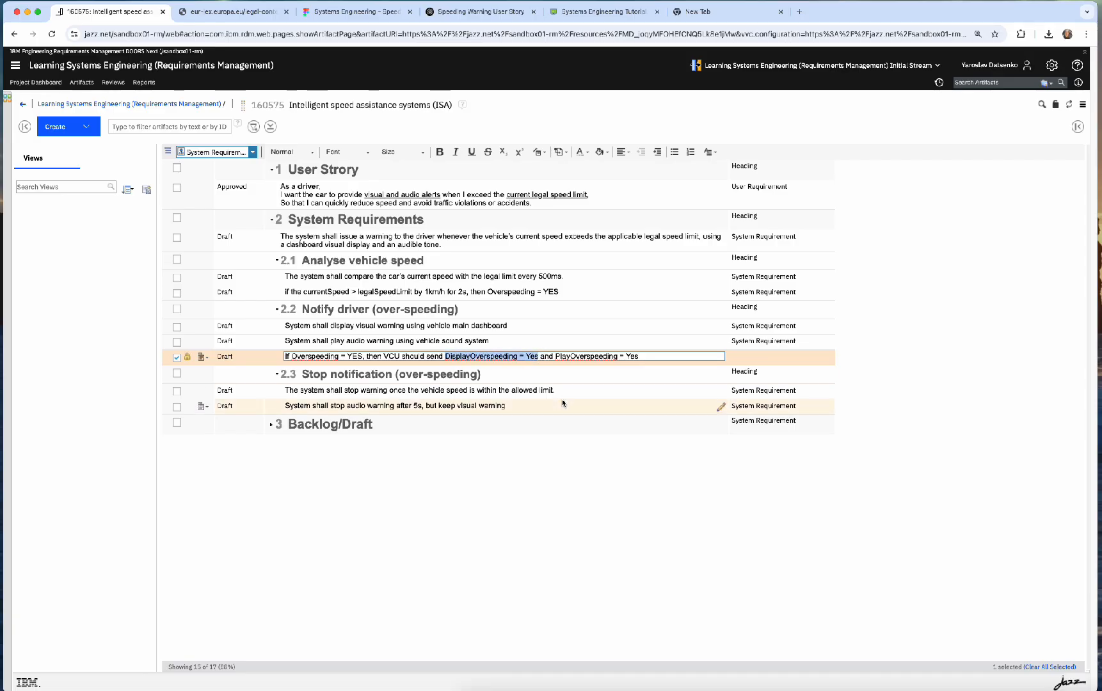
left_click(560, 389)
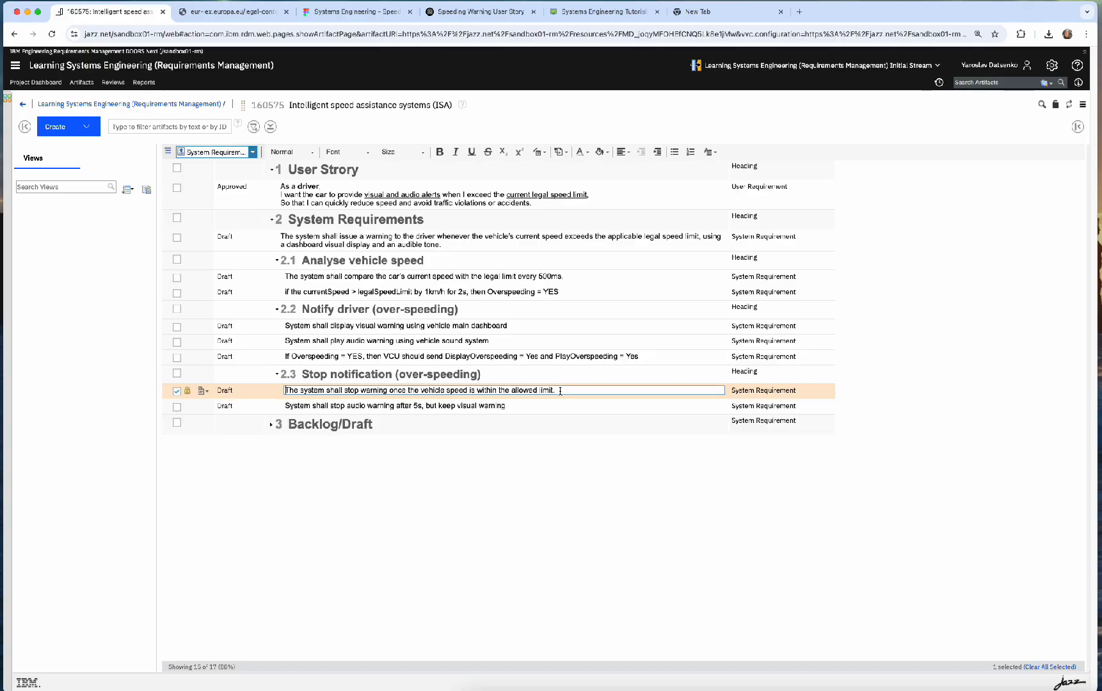
key("super+v")
type(", then")
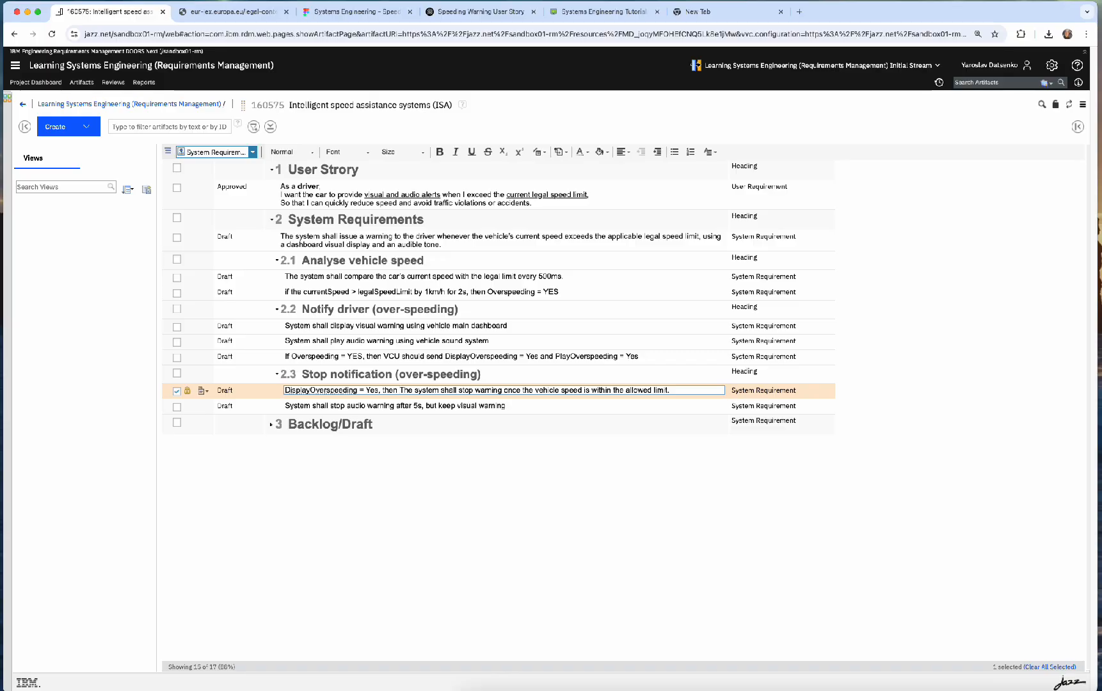
key("shift+alt+Right")
key("shift+alt+Right")
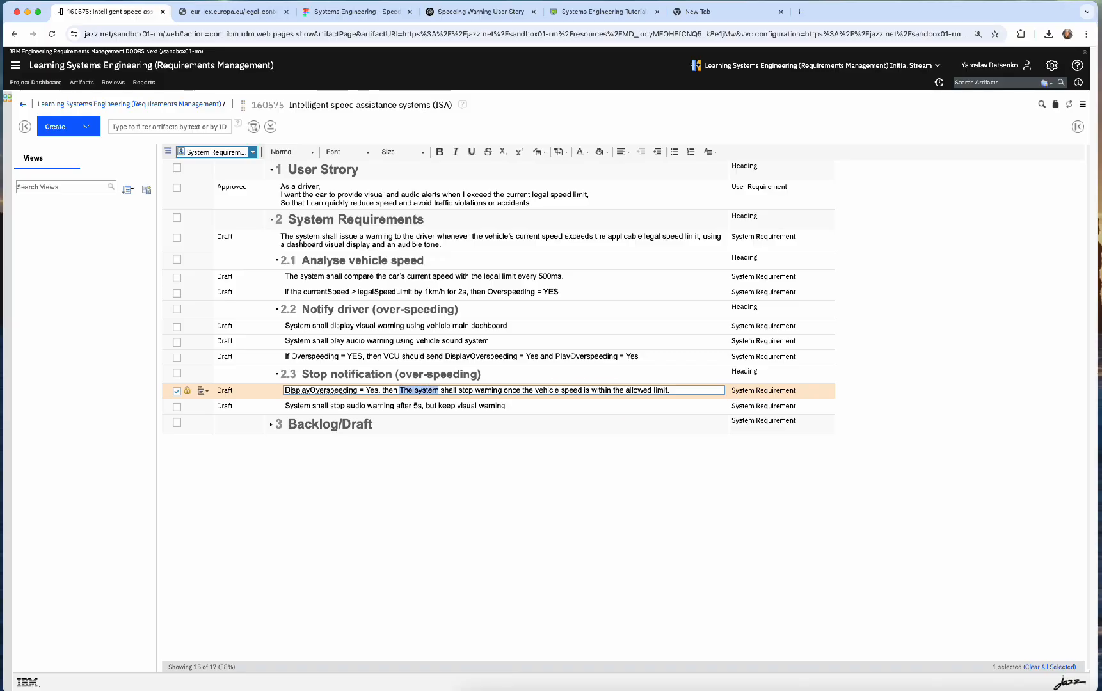
key("Escape")
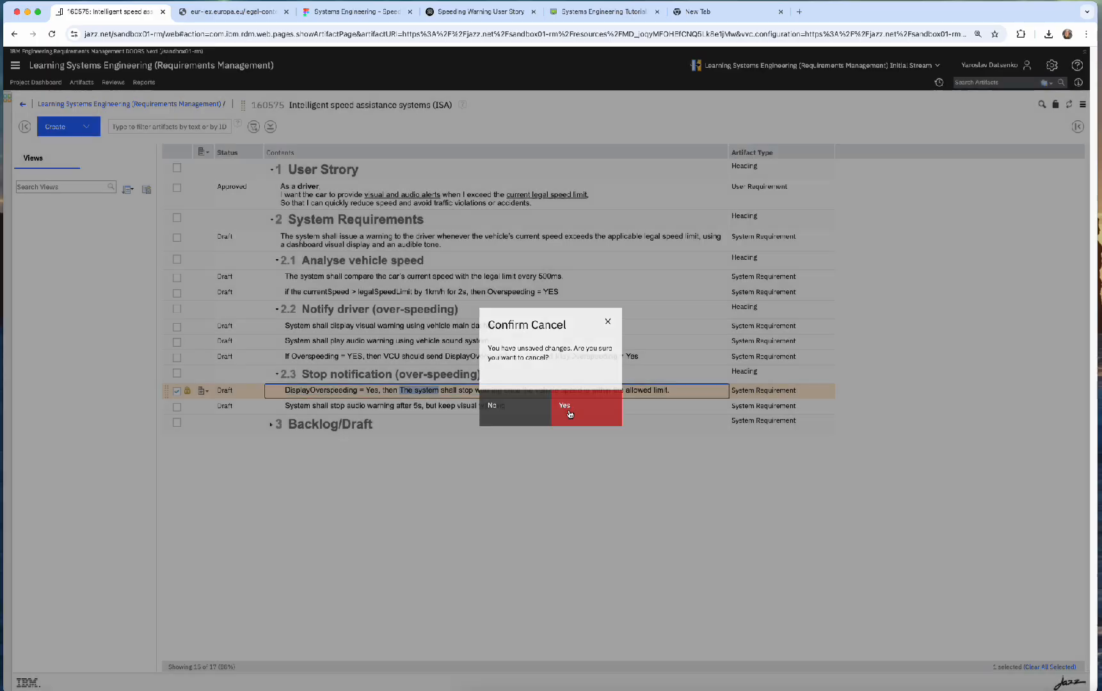
left_click(569, 413)
Step: Move the VCU requirement up to be the first one under the heading Notify driver (over-speeding)
left_click(534, 359)
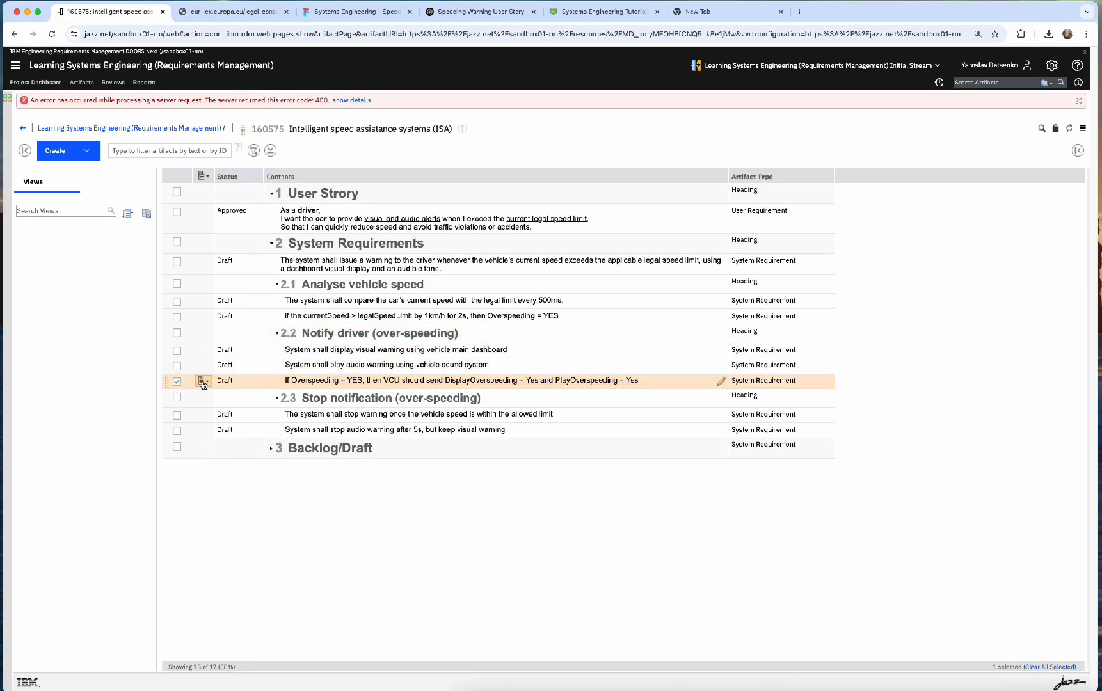
left_click_drag(168, 382, 170, 346)
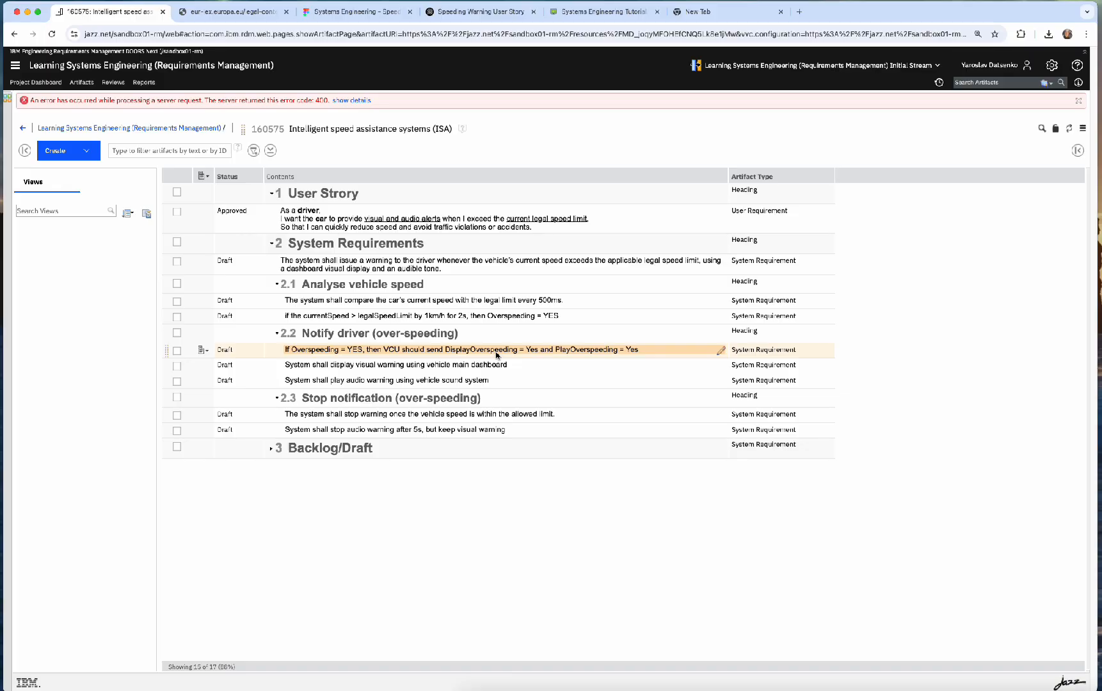
Step: Begin the visual warning requirement in section 2.2 with "If DisplayOverspeeding = Yes,"
left_click(604, 366)
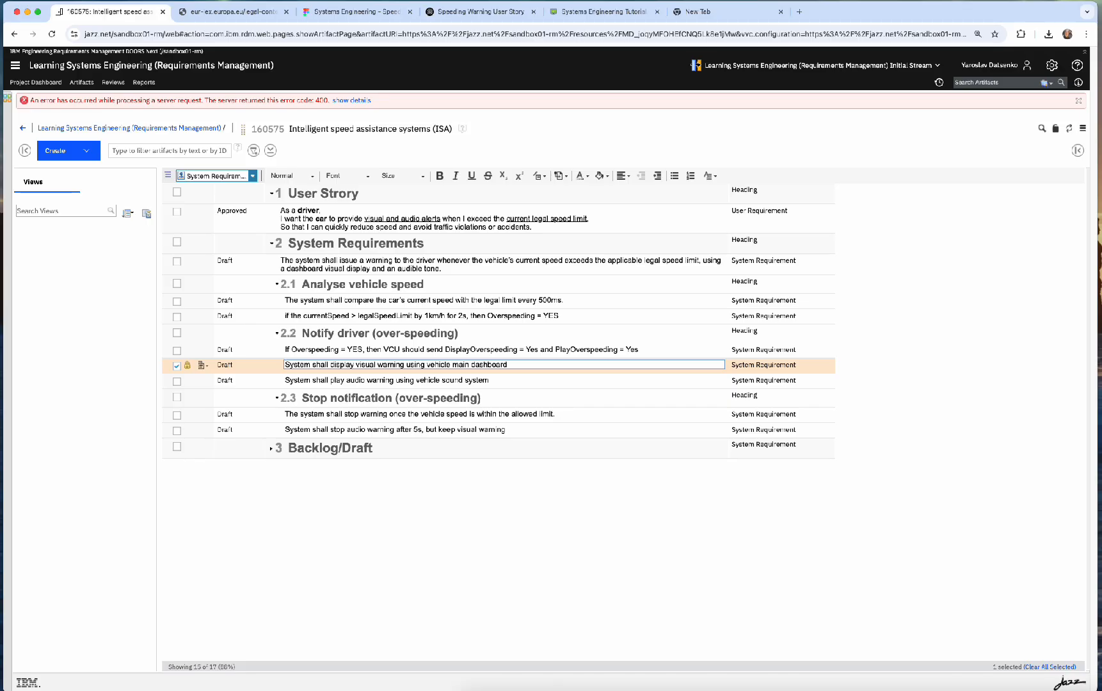
type("If DisplayOverspeeding = Yes")
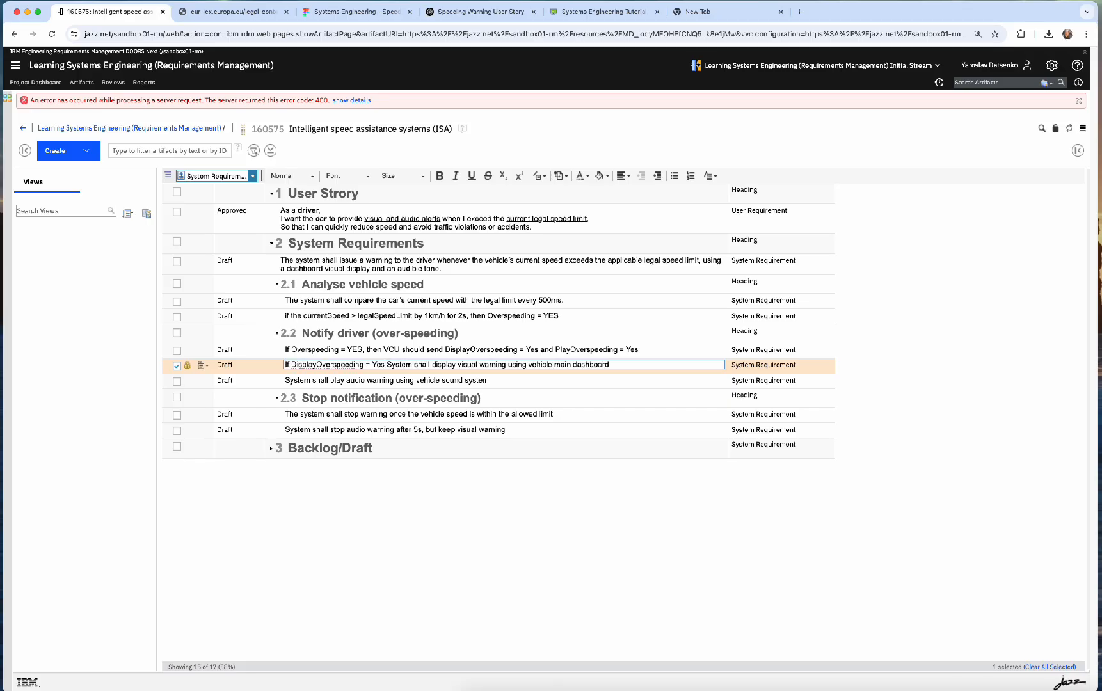
type(" .")
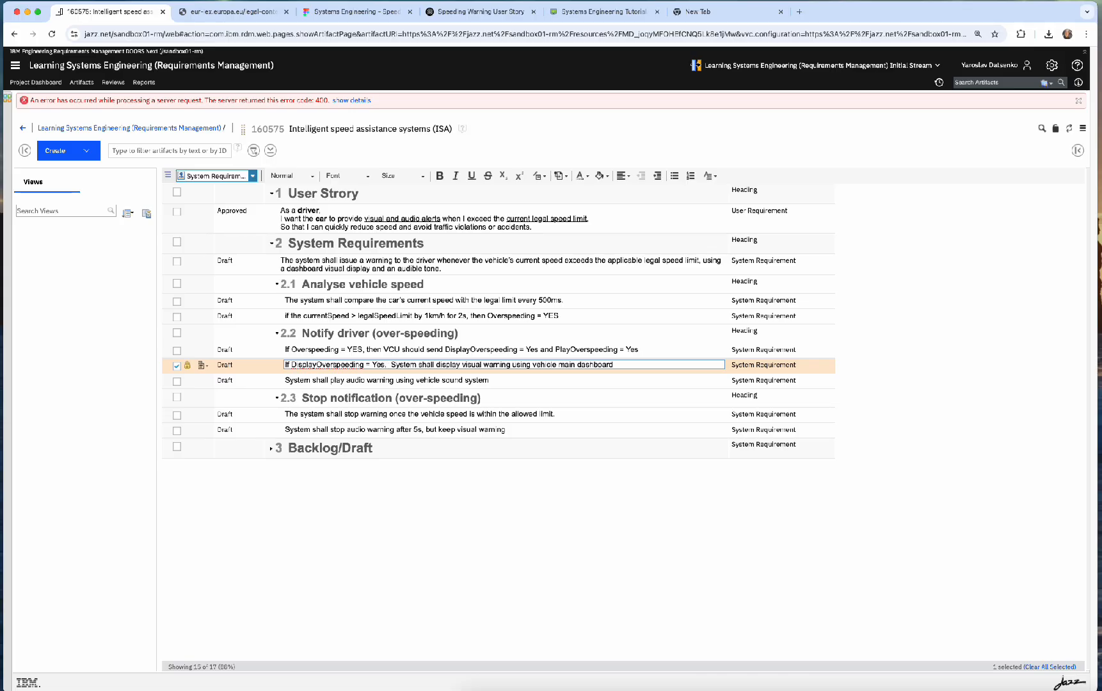
Step: Replace the subject "System" of the visual warning requirement with "then main dashboard" and drop "main dashboard" from its end
key("alt+shift+Right")
key("Left")
key("alt+shift+Left")
key("alt+shift+Left")
key("BackSpace")
type("then main dashboard")
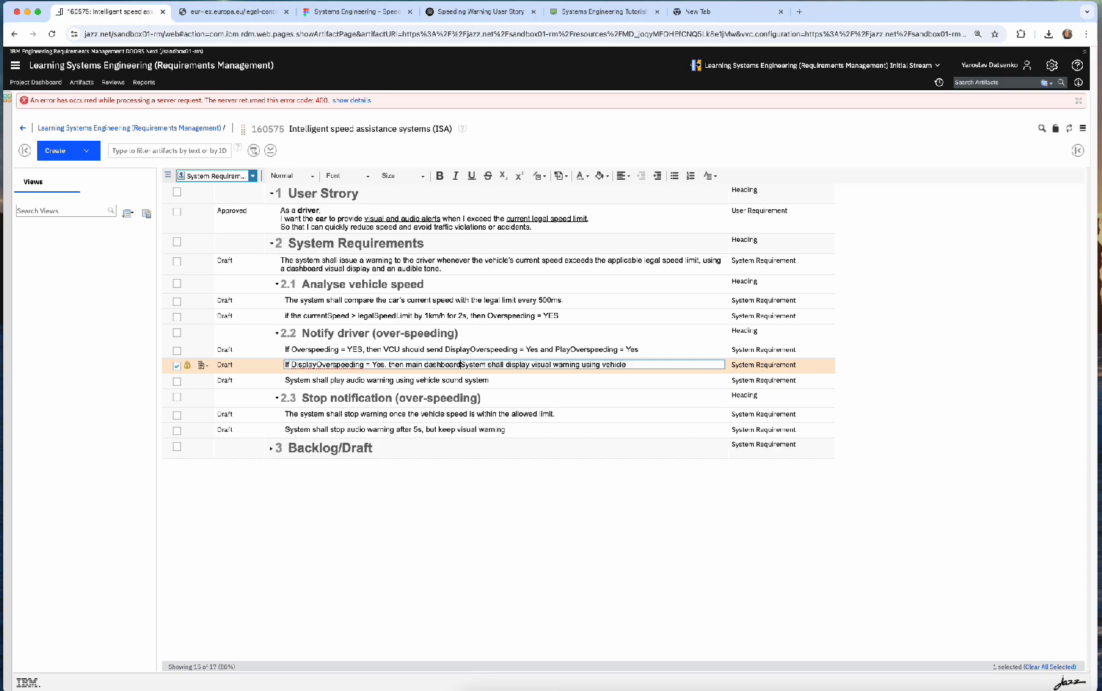
key("Delete")
key("Delete")
key("Delete")
key("Delete")
key("Delete")
key("Delete")
key("Delete")
key("Delete")
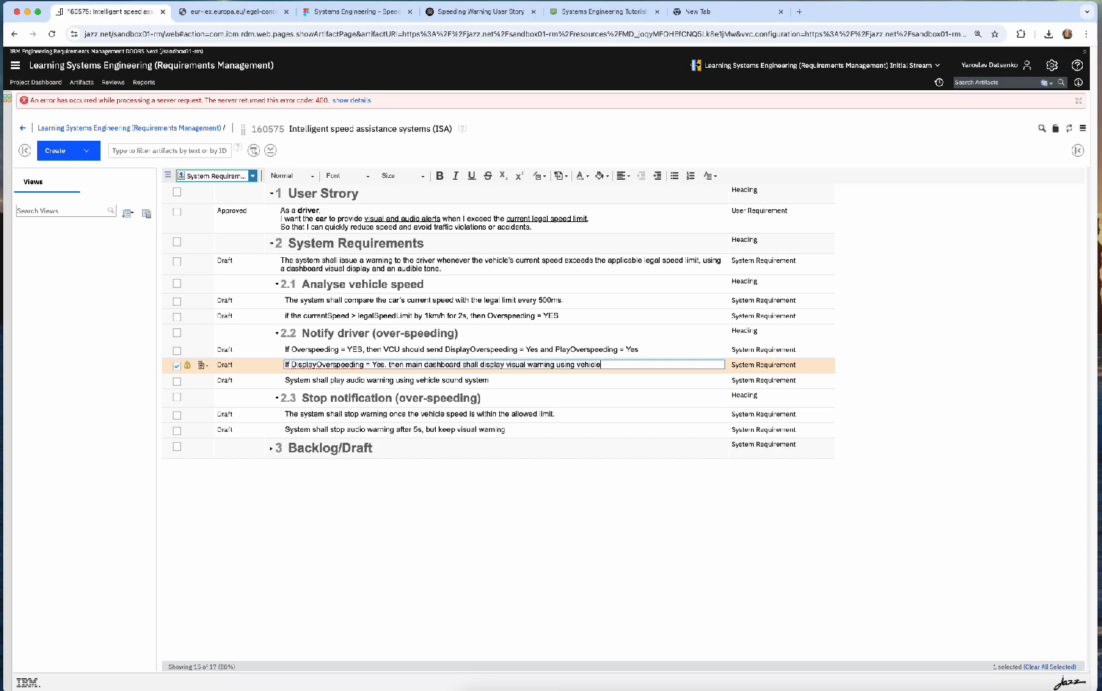
Step: Delete "visual warning using vehicle" from the end of the main dashboard requirement, leaving it ending in "shall display"
left_click(601, 365)
key("shift+super+Left")
key("Right")
key("alt+shift+Left")
key("alt+shift+Left")
key("Left")
key("alt+shift+Left")
key("Left")
key("shift+super+Right")
key("BackSpace")
Step: Copy the "Blinking Speed Limit" arrow label from the FigJam board and end the dashboard requirement in DOORS Next with it, written as "blinkingSpeedLimit"
left_click(362, 12)
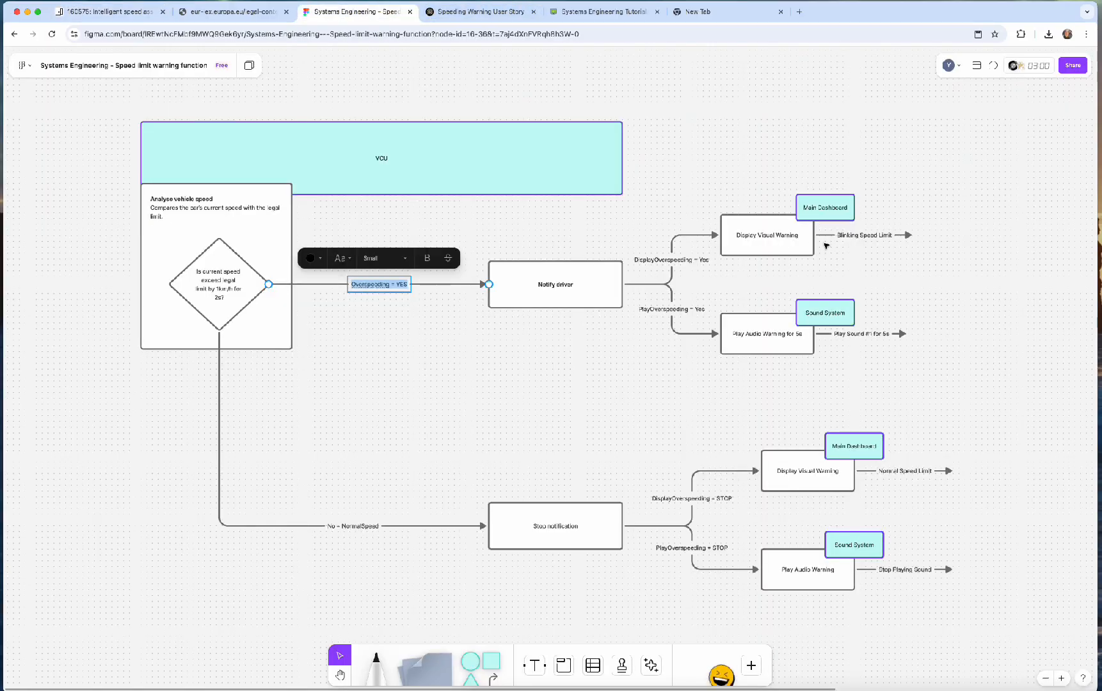
double_click(862, 236)
key("super+c")
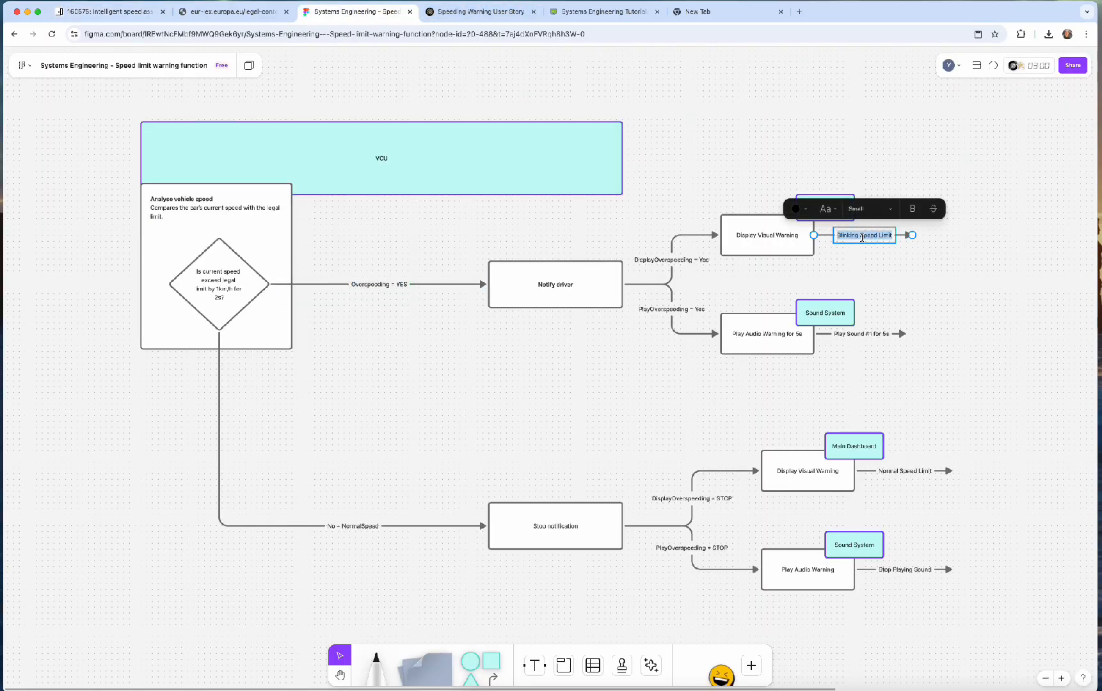
left_click(100, 12)
key("super+v")
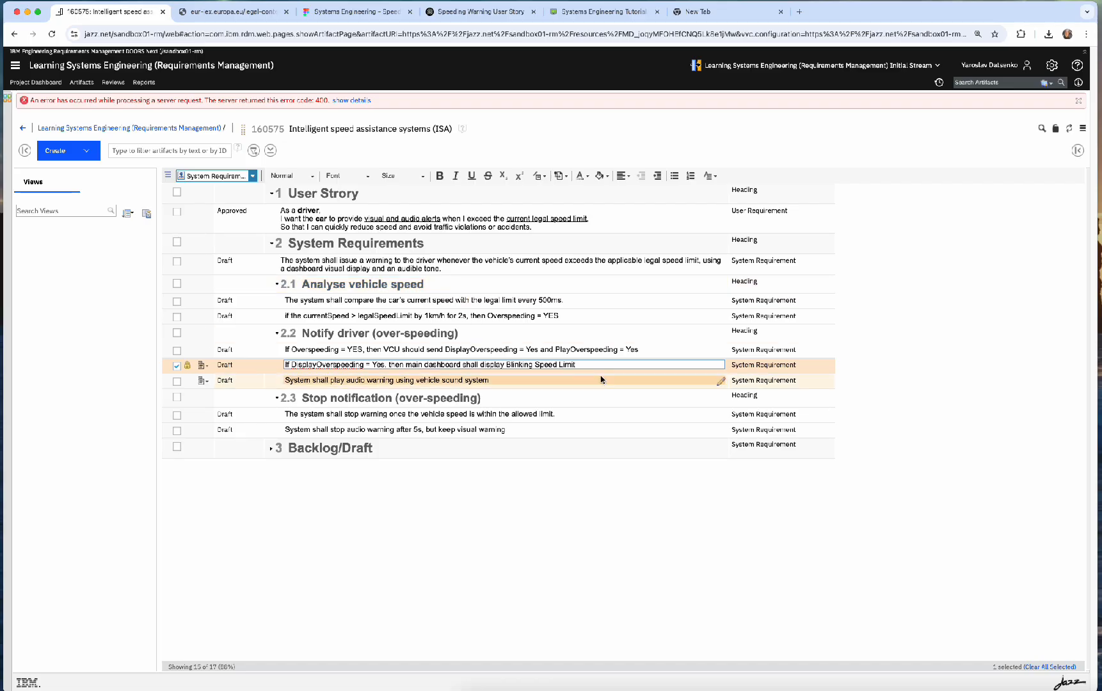
key("BackSpace")
key("BackSpace")
type("b")
key("BackSpace")
left_click(592, 381)
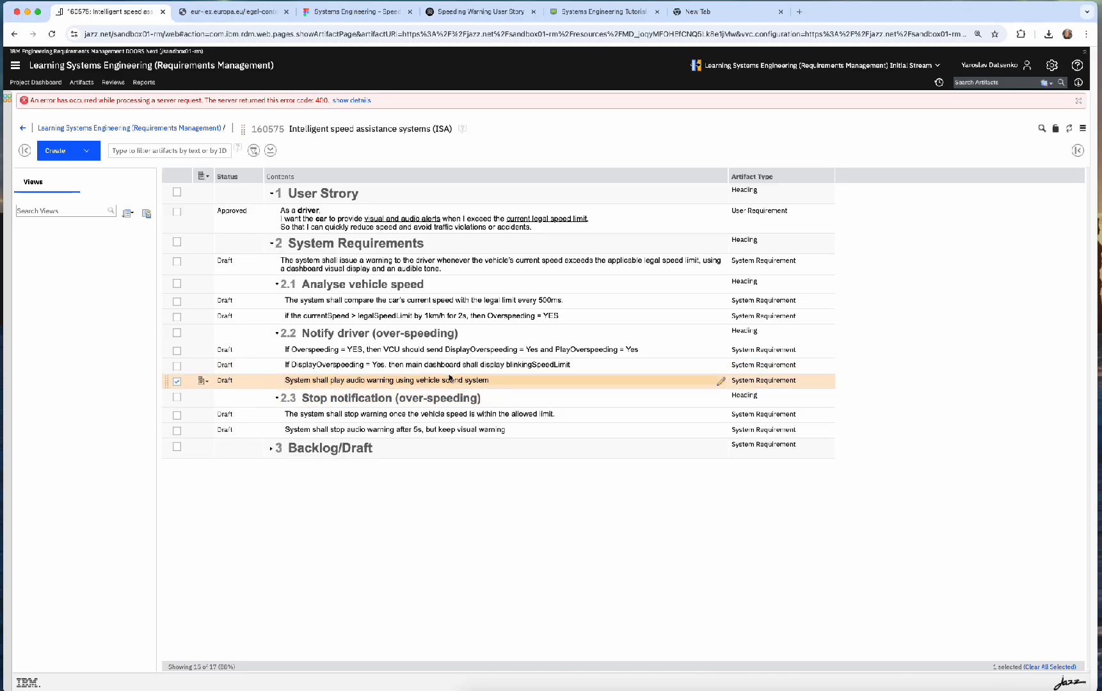
Step: Copy "PlayOverspeeding = Yes" from the VCU requirement and begin the audio warning requirement with "If PlayOverspeeding = Yes, then"
left_click(448, 349)
left_click_drag(555, 350, 645, 351)
key("ctrl+c")
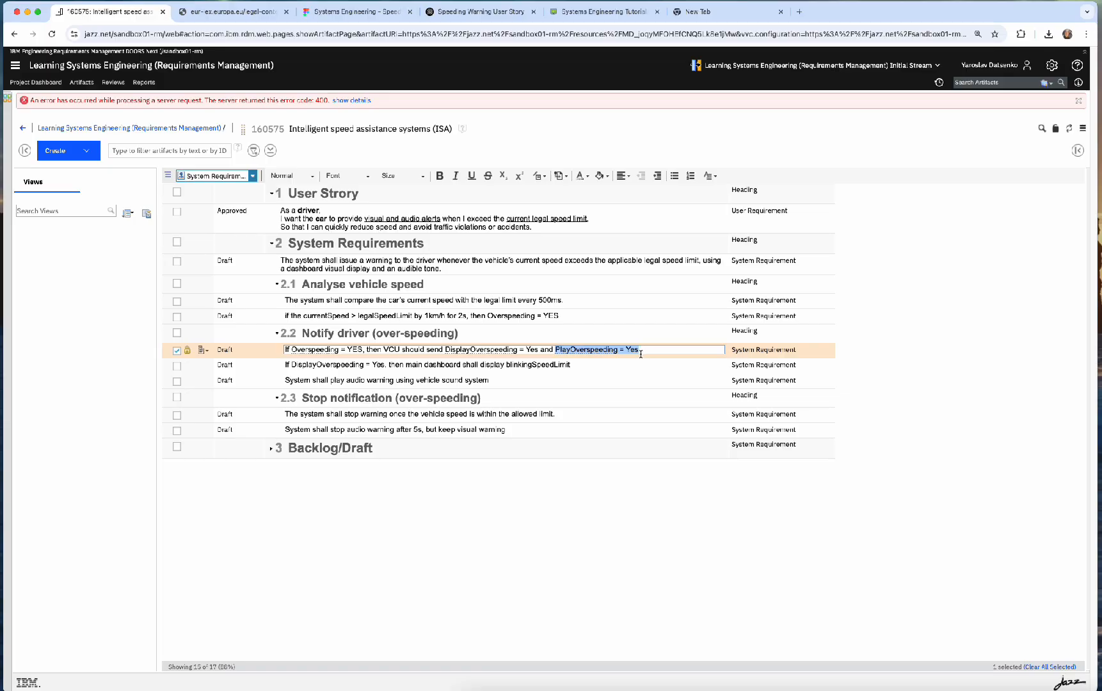
left_click(617, 364)
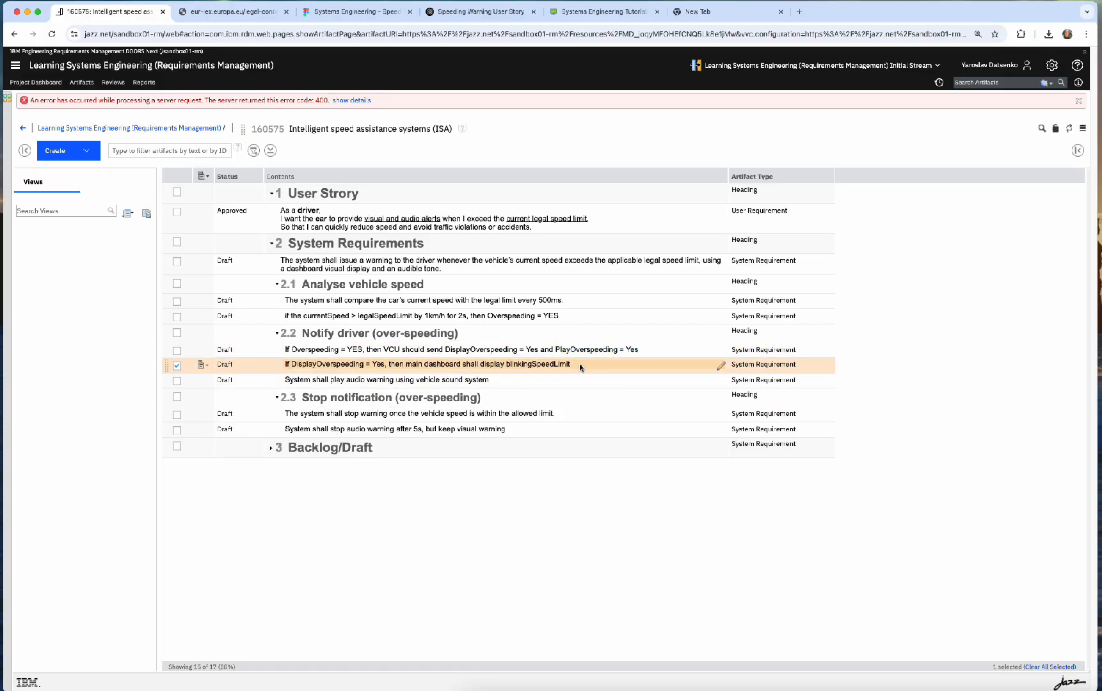
left_click(580, 379)
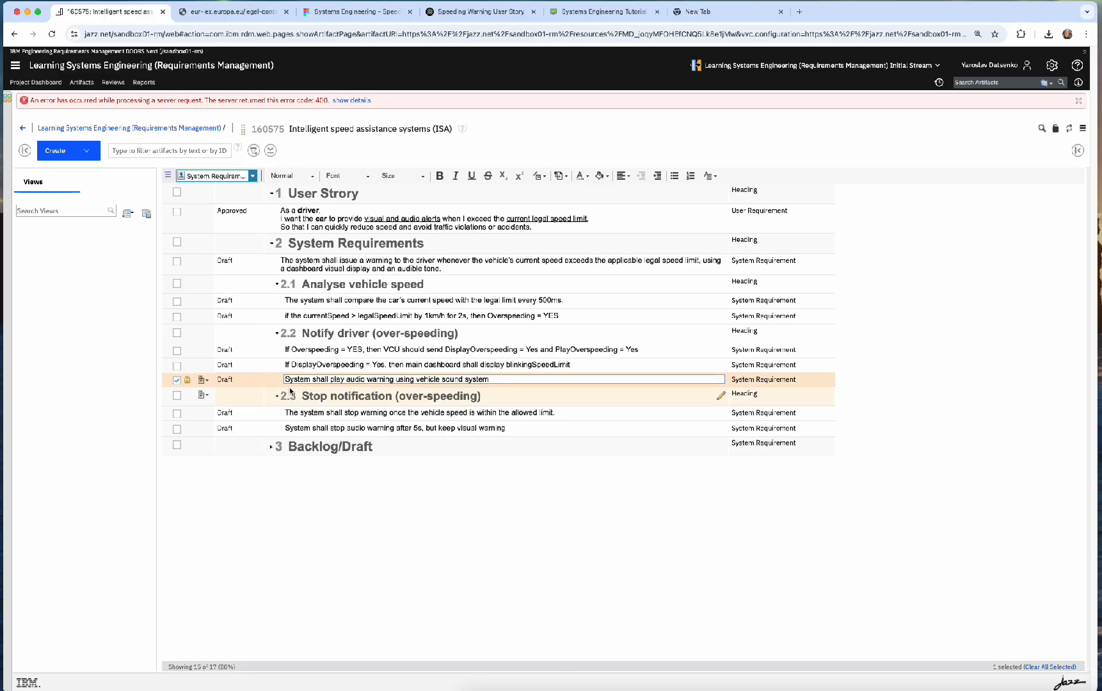
type("If")
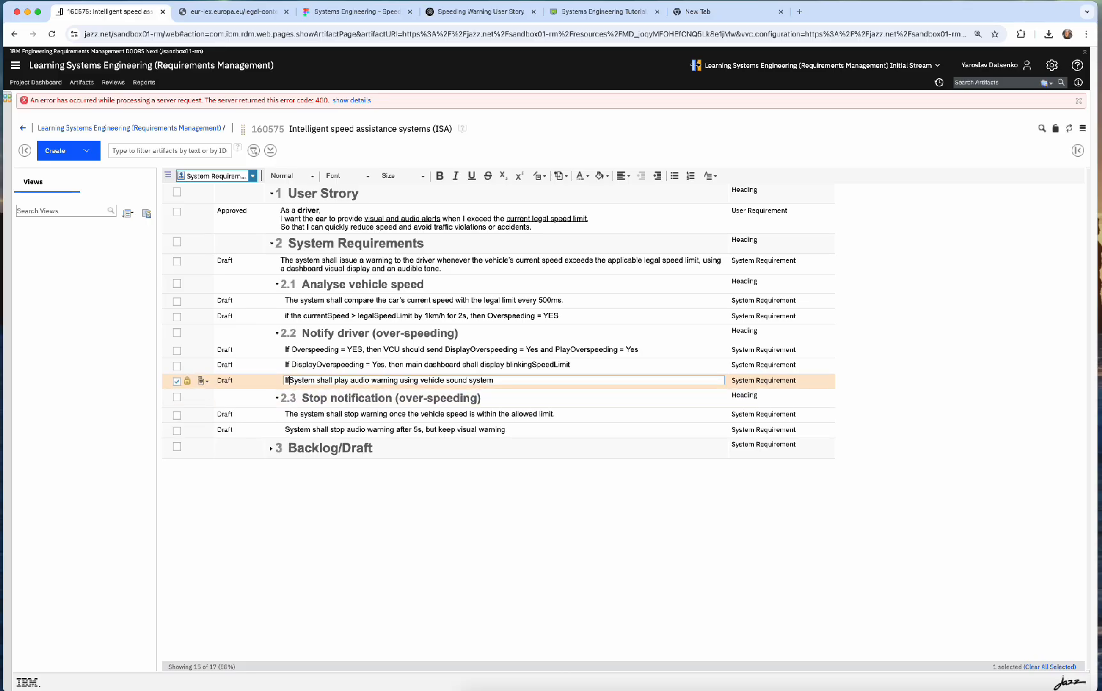
key("ctrl+v")
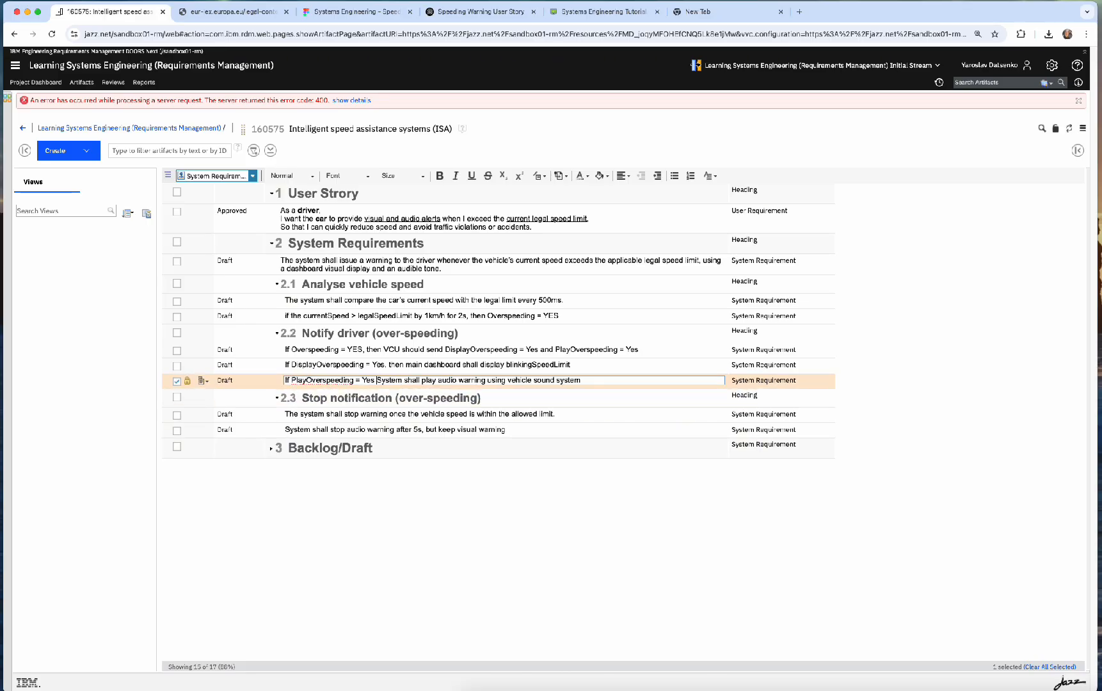
key("BackSpace")
type(", then")
Step: Replace the subject "System" of the audio warning requirement with "Sound System" after "If PlayOverspeeding = Yes, then"
key("alt+shift+Right")
type("sound s")
key("BackSpace")
key("BackSpace")
key("BackSpace")
key("BackSpace")
key("BackSpace")
key("BackSpace")
key("BackSpace")
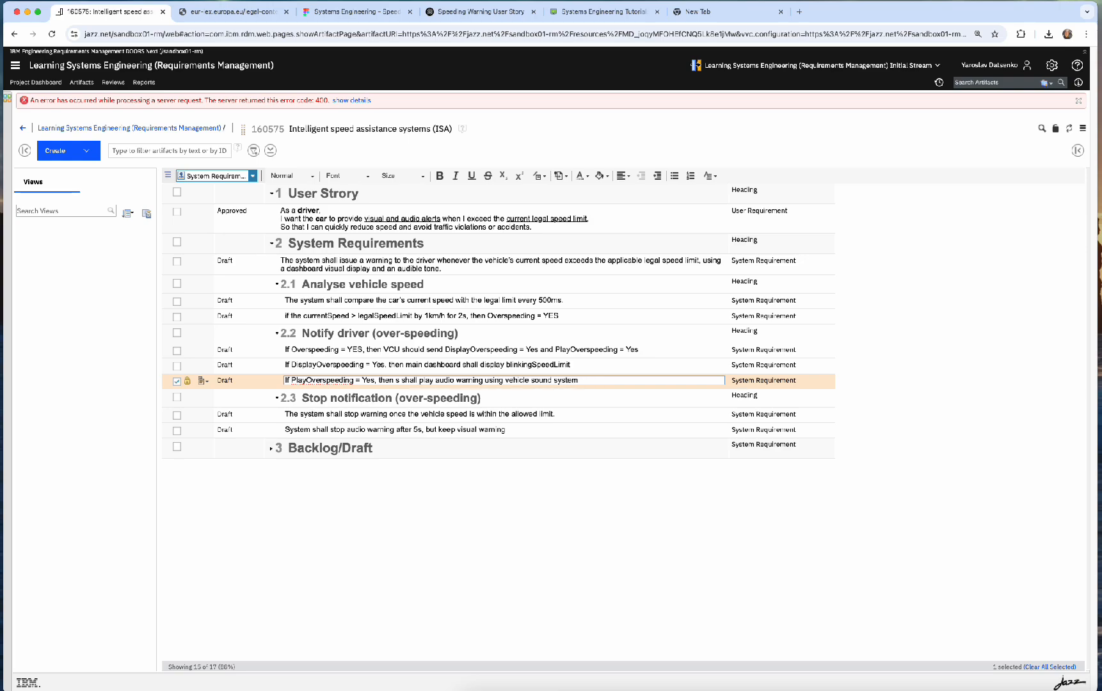
type("Sound Syst")
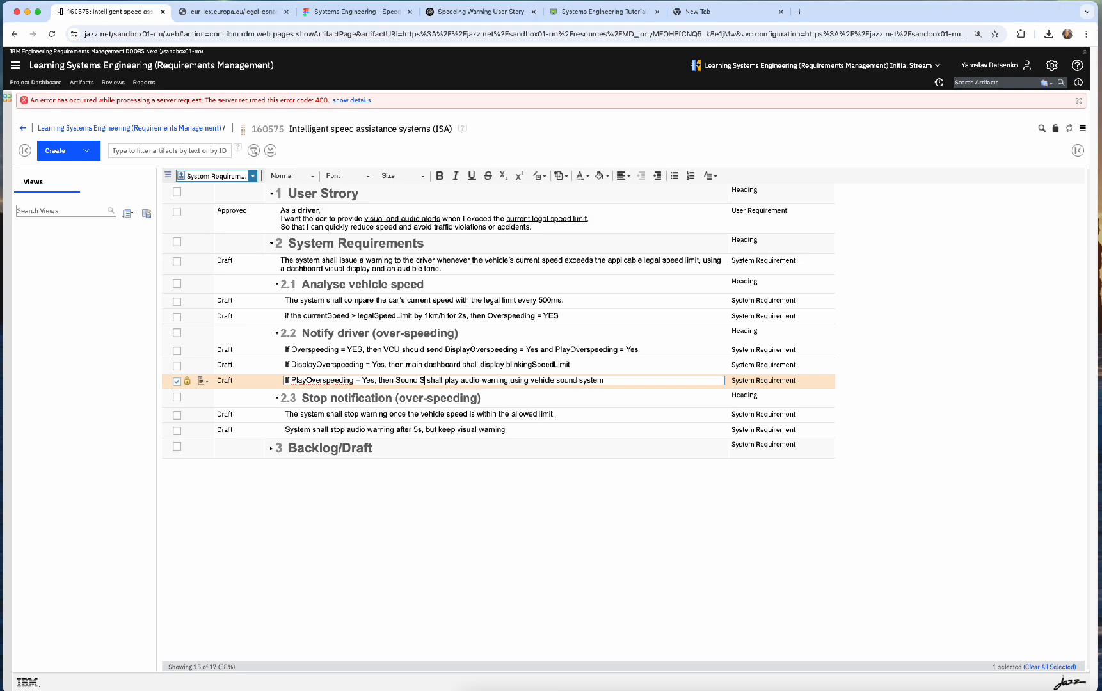
type("em")
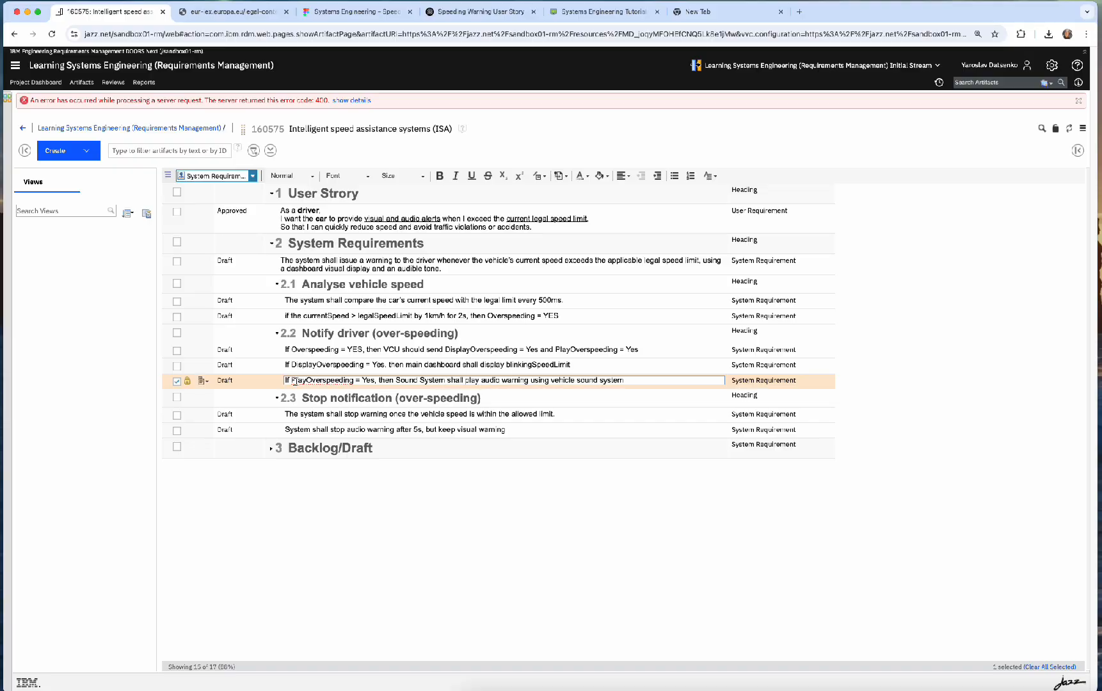
Step: Copy the "Play Sound #1 for 5s" arrow label from the FigJam board and replace "audio warning using vehicle sound system" with it in DOORS Next
left_click(369, 10)
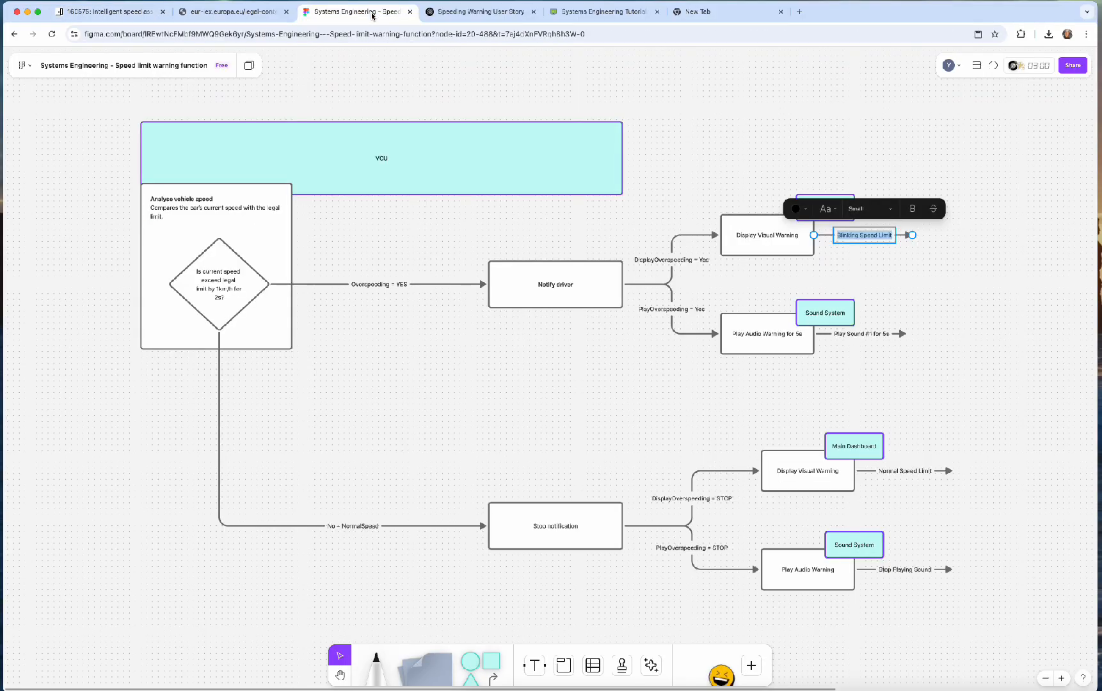
double_click(872, 334)
key("super+c")
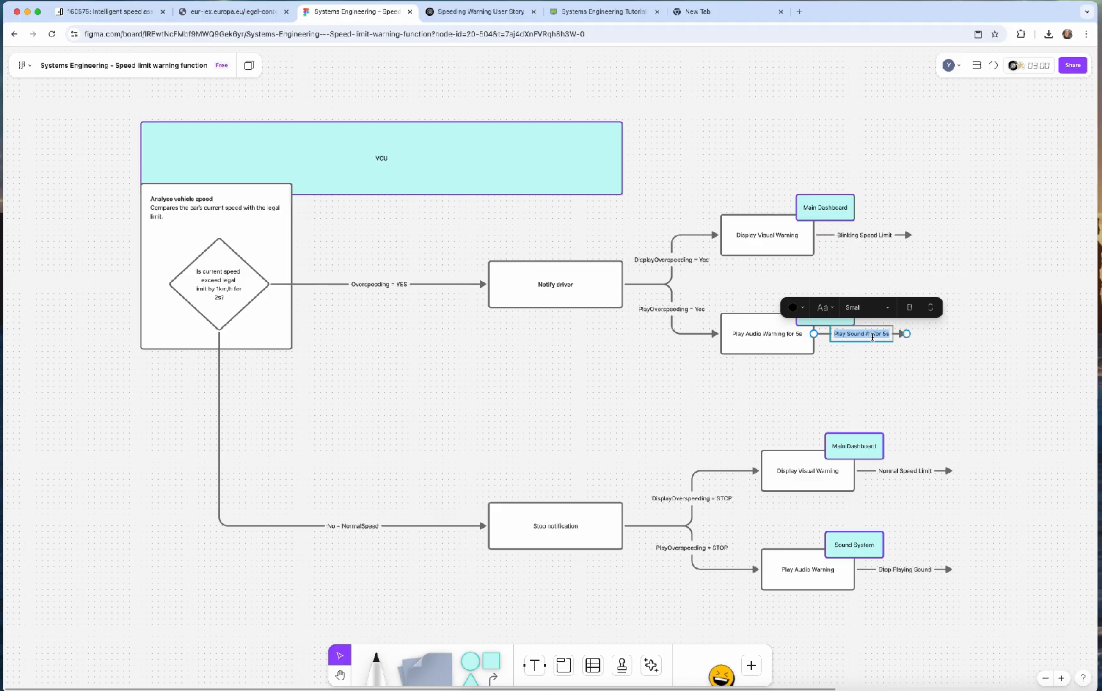
left_click(108, 12)
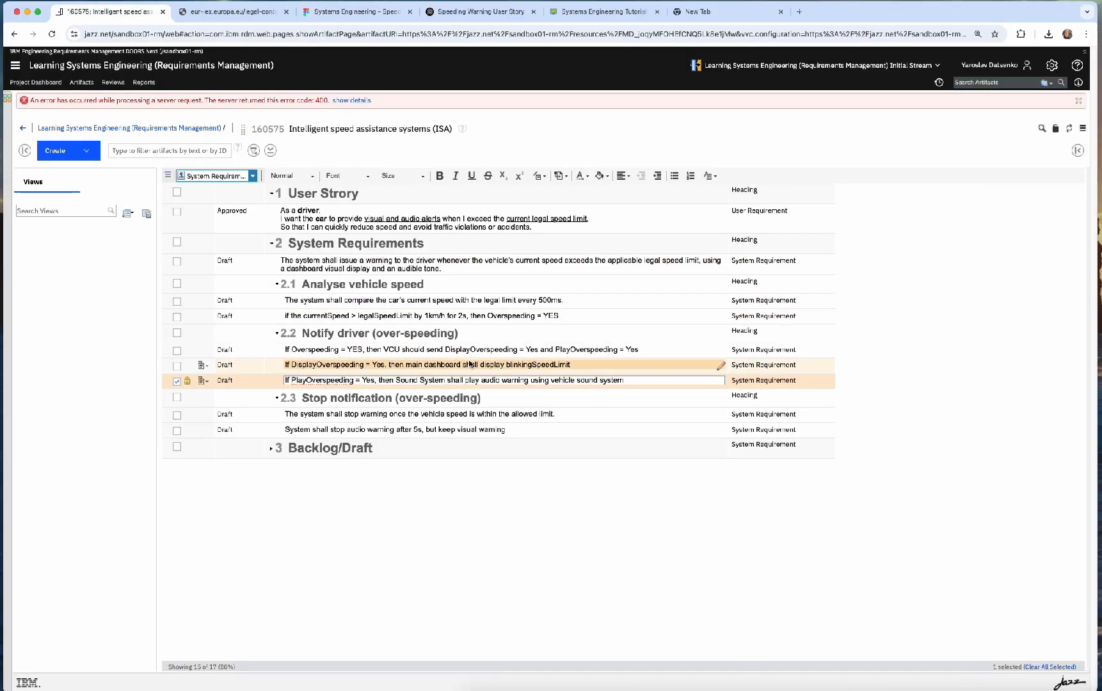
left_click_drag(481, 380, 623, 381)
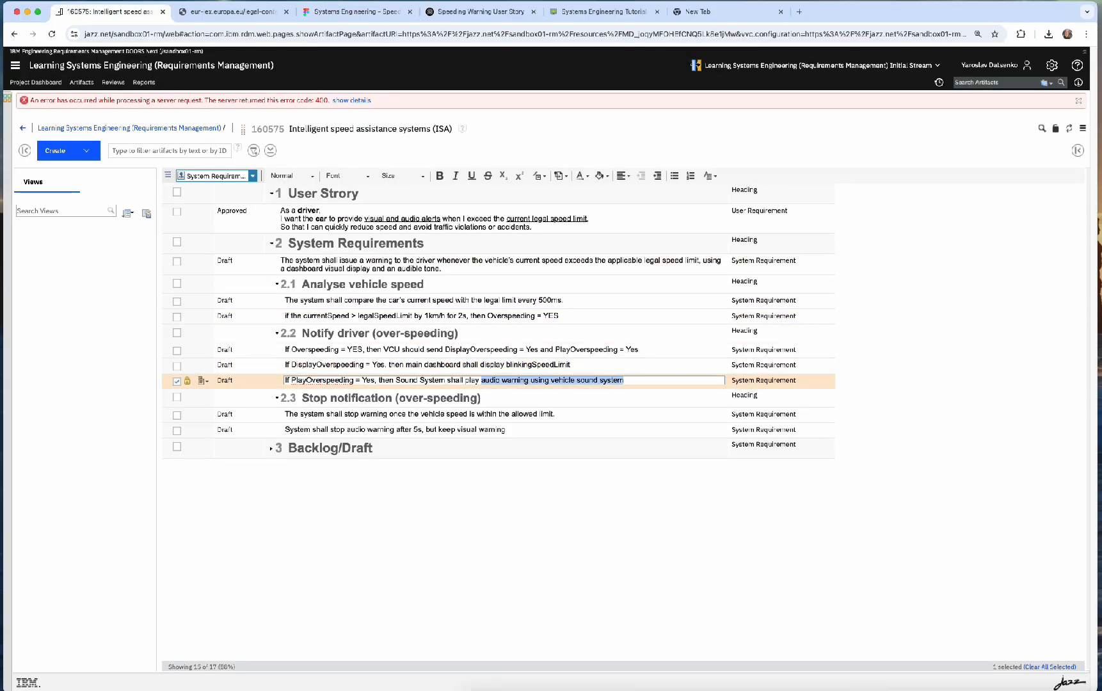
key("super+v")
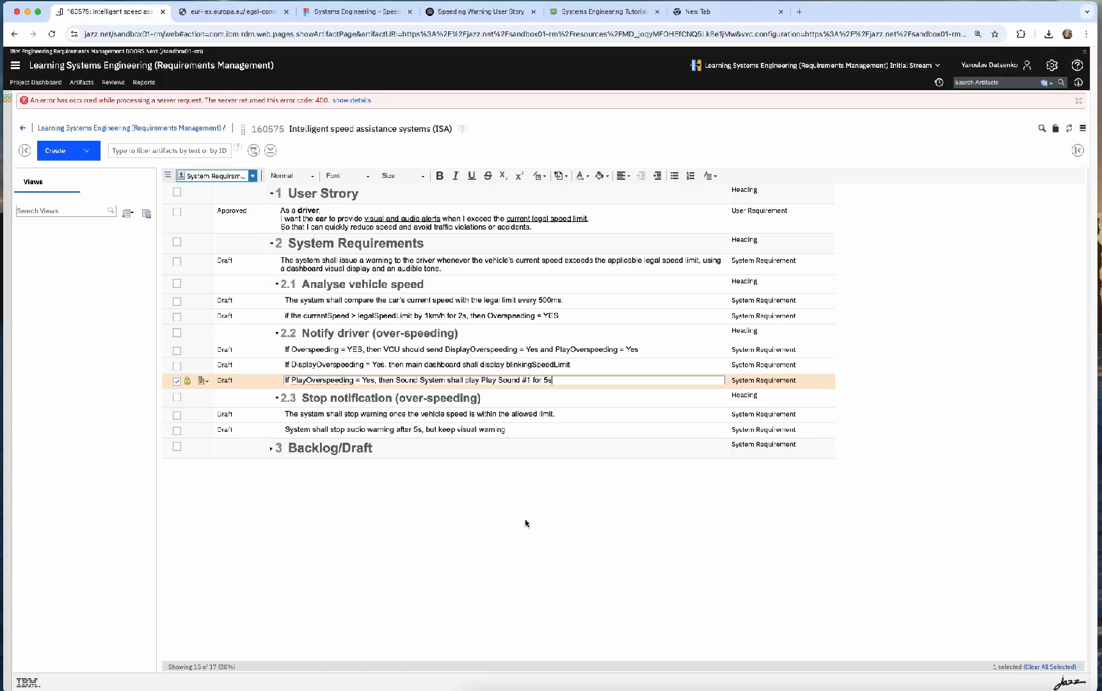
Step: Remove the requirement "System shall stop audio warning after 5s, but keep visual warning" from section 2.3
left_click(513, 432)
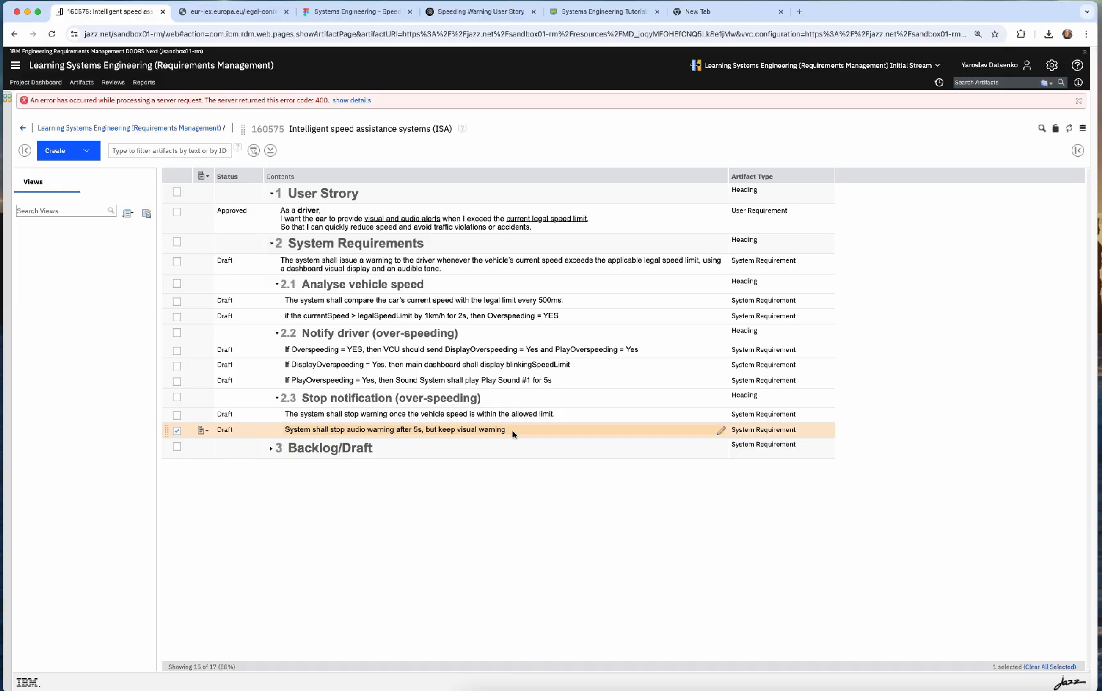
left_click(204, 431)
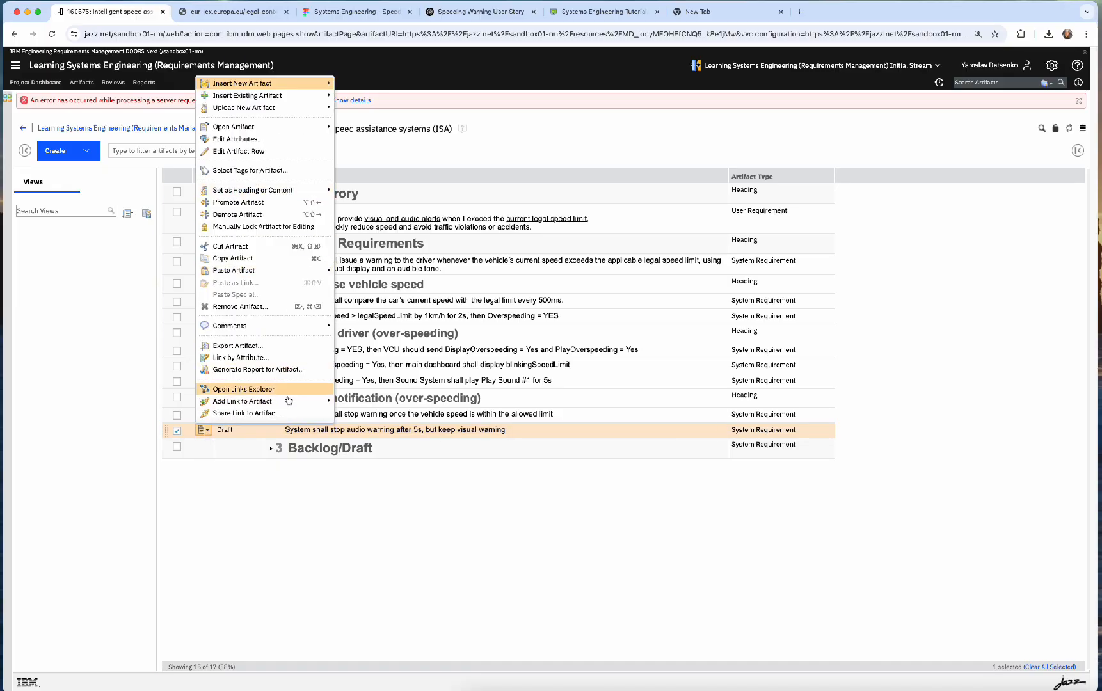
left_click(285, 306)
left_click(600, 436)
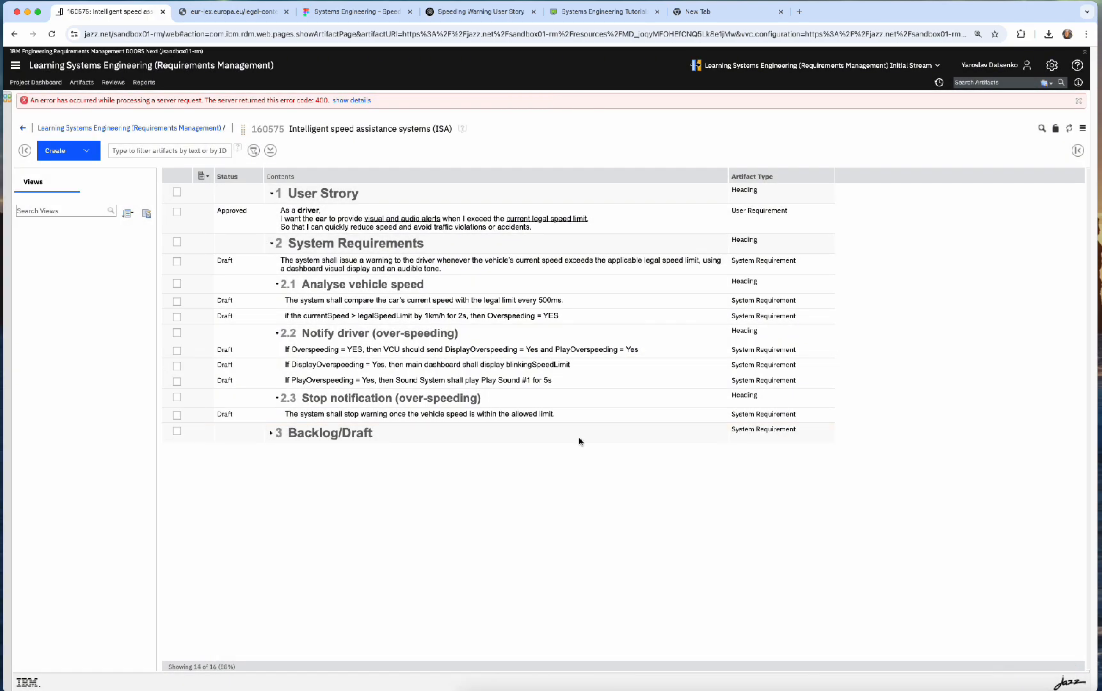
Step: Rewrite "Sound #1" as "Sound_n_1" in the sound system requirement
left_click(587, 381)
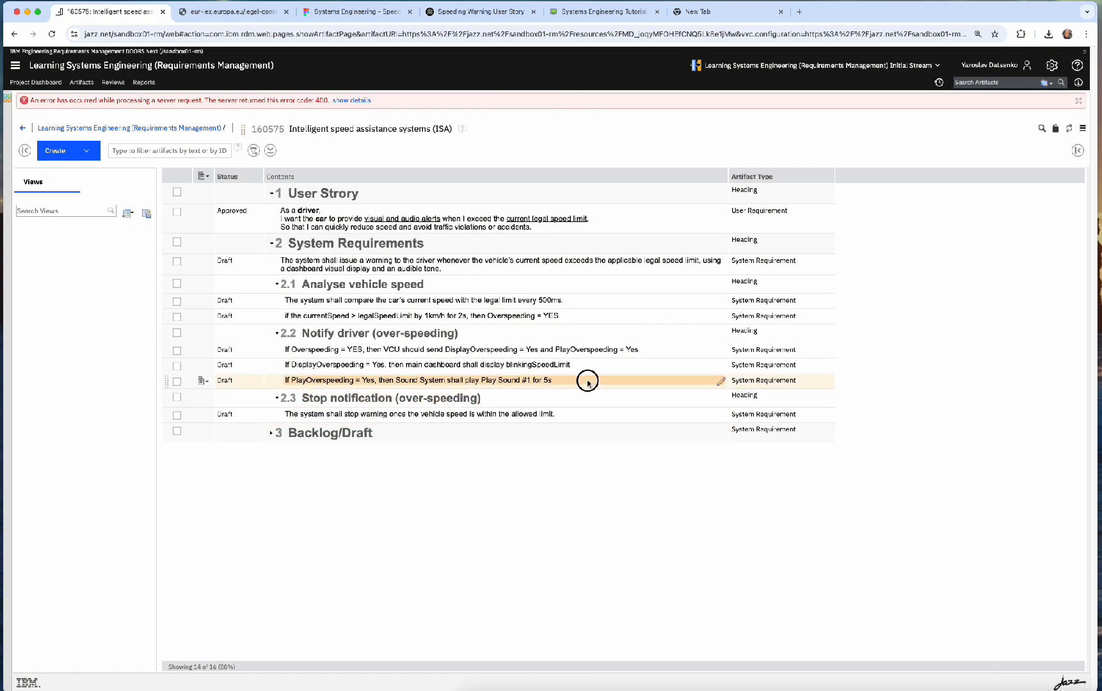
left_click(510, 380)
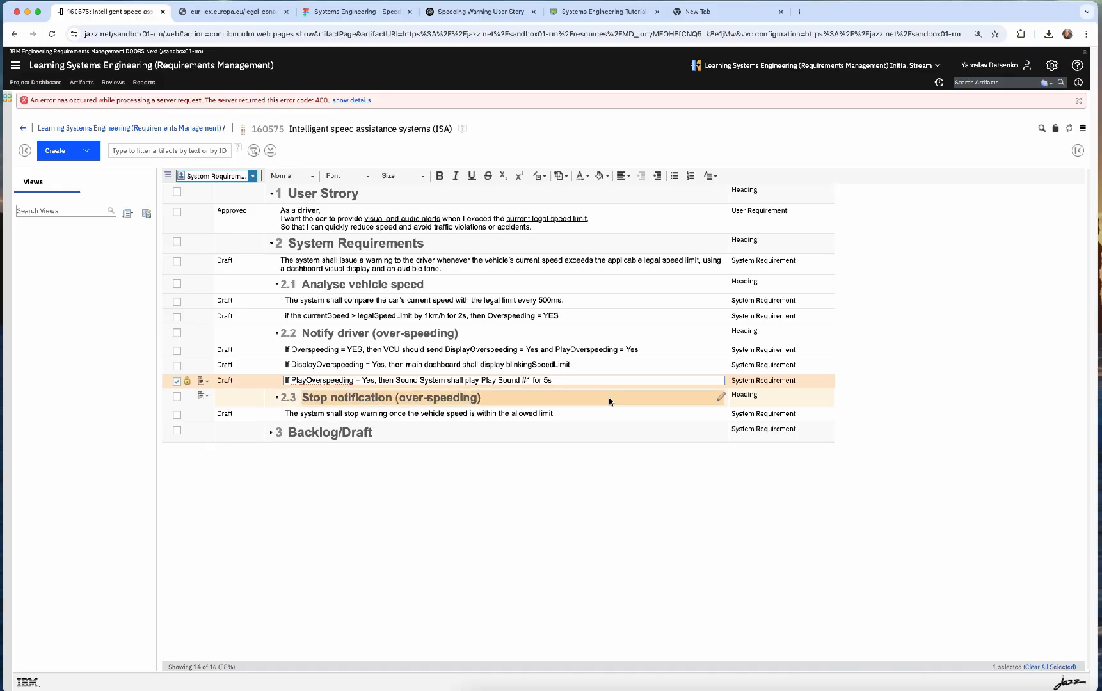
key("BackSpace")
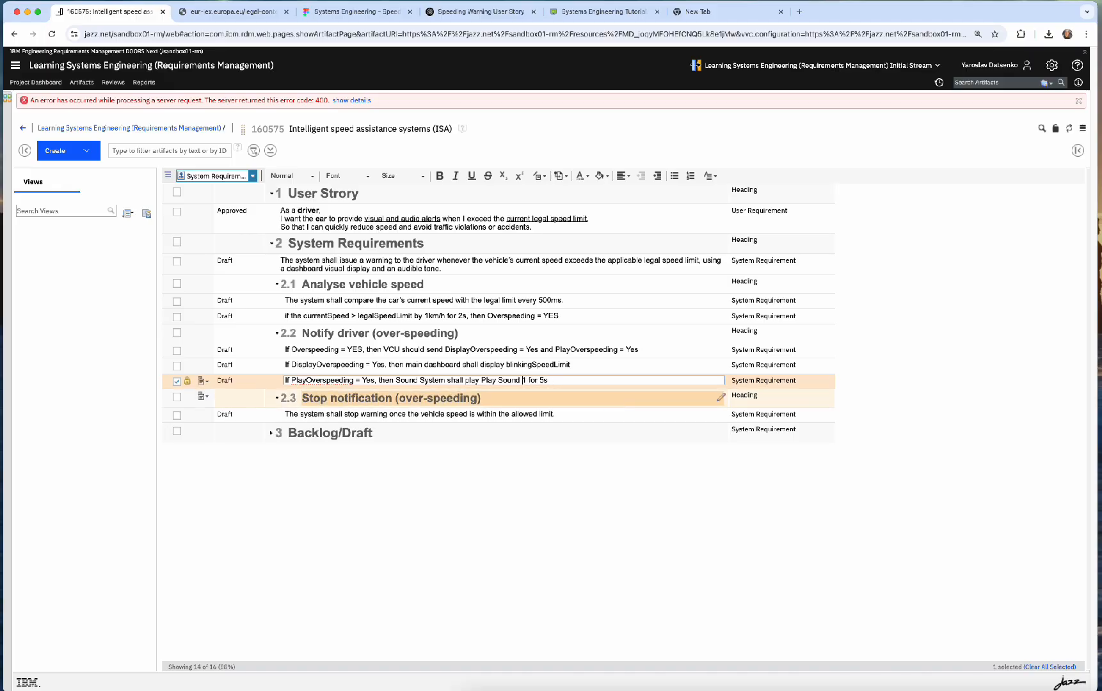
key("BackSpace")
type("nd?")
key("BackSpace")
type("_n+")
key("BackSpace")
type("_")
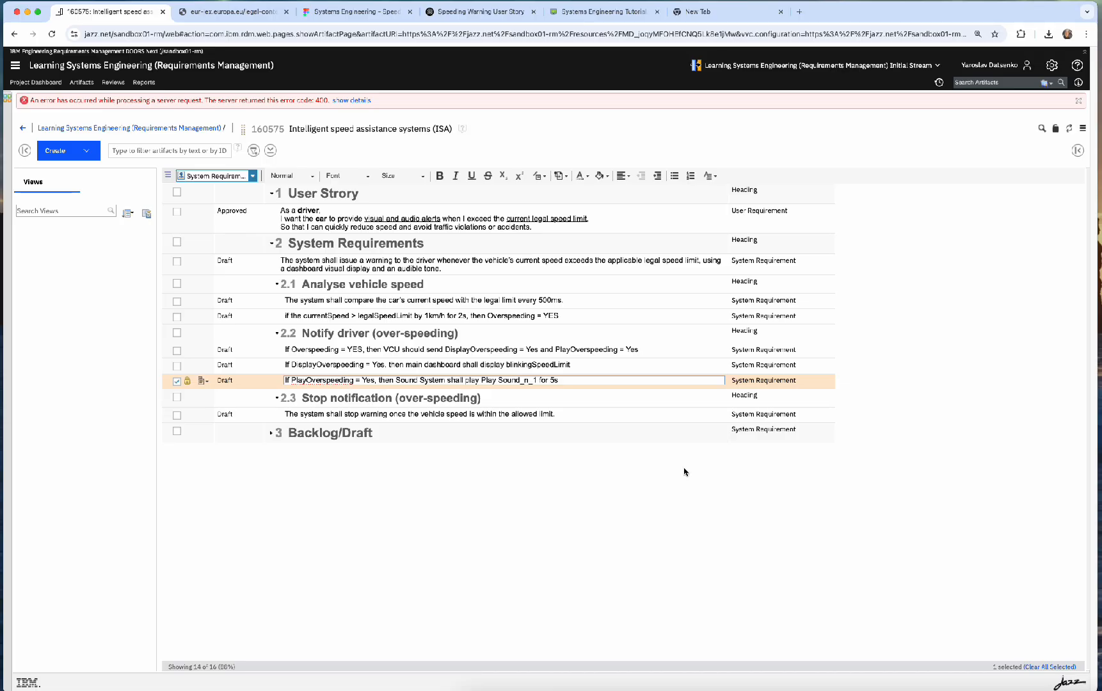
Step: Add a requirement at the end of section 2.3 with the copied text of the VCU requirement from 2.2, changing its condition to "Overspeeding = NO"
left_click(613, 421)
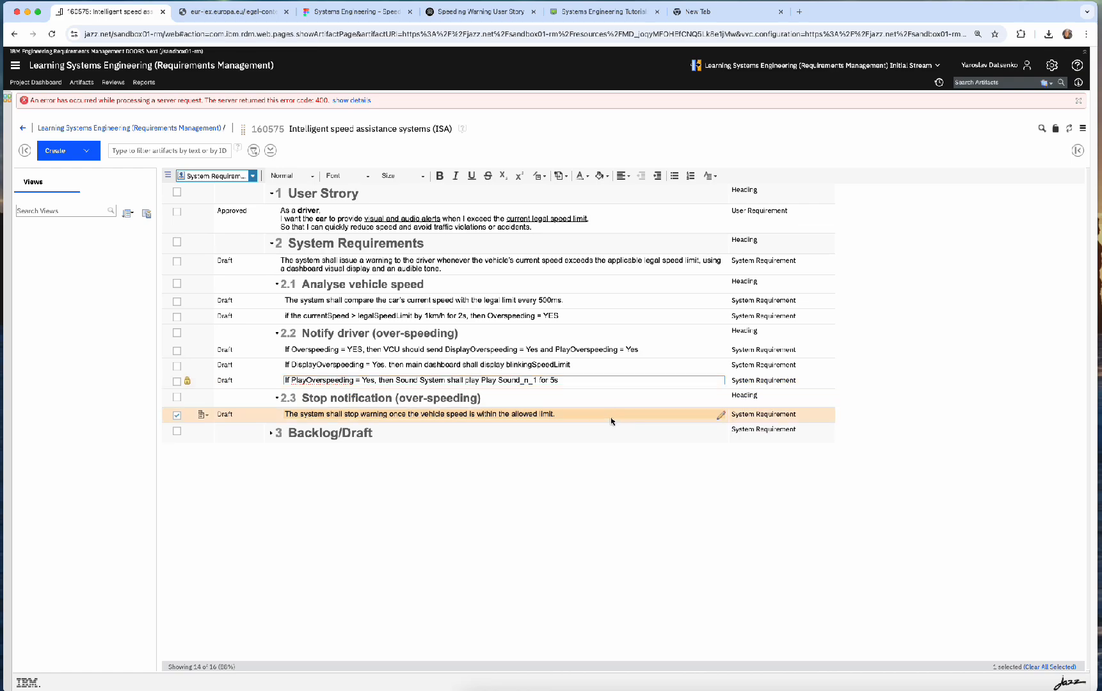
key("ctrl+Return")
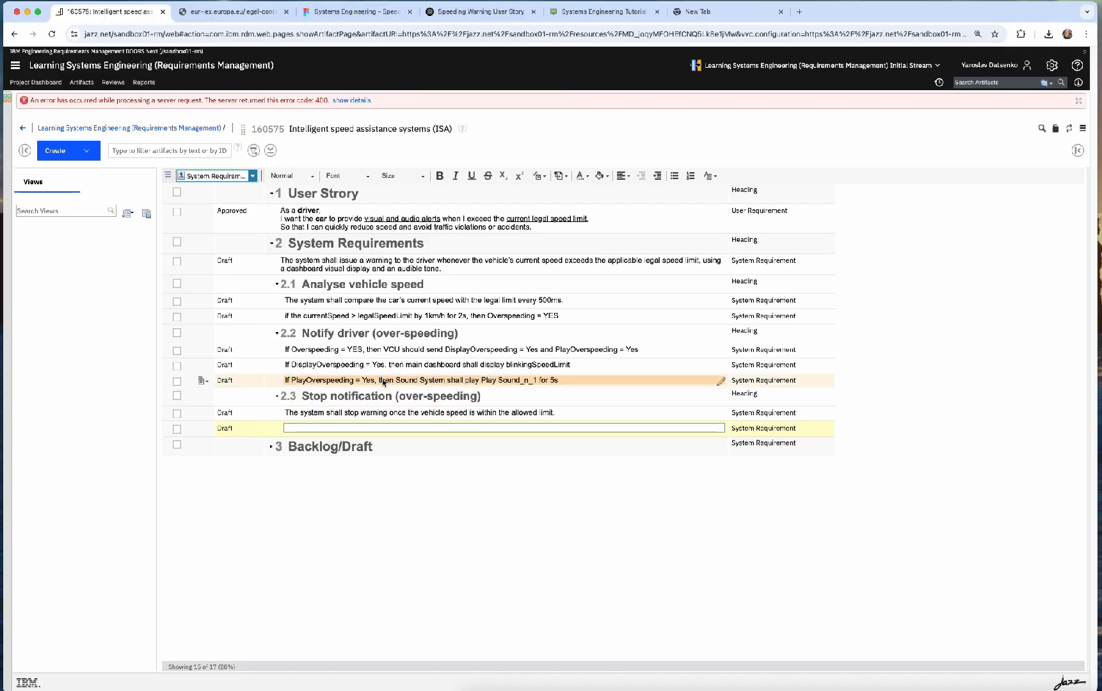
left_click(479, 350)
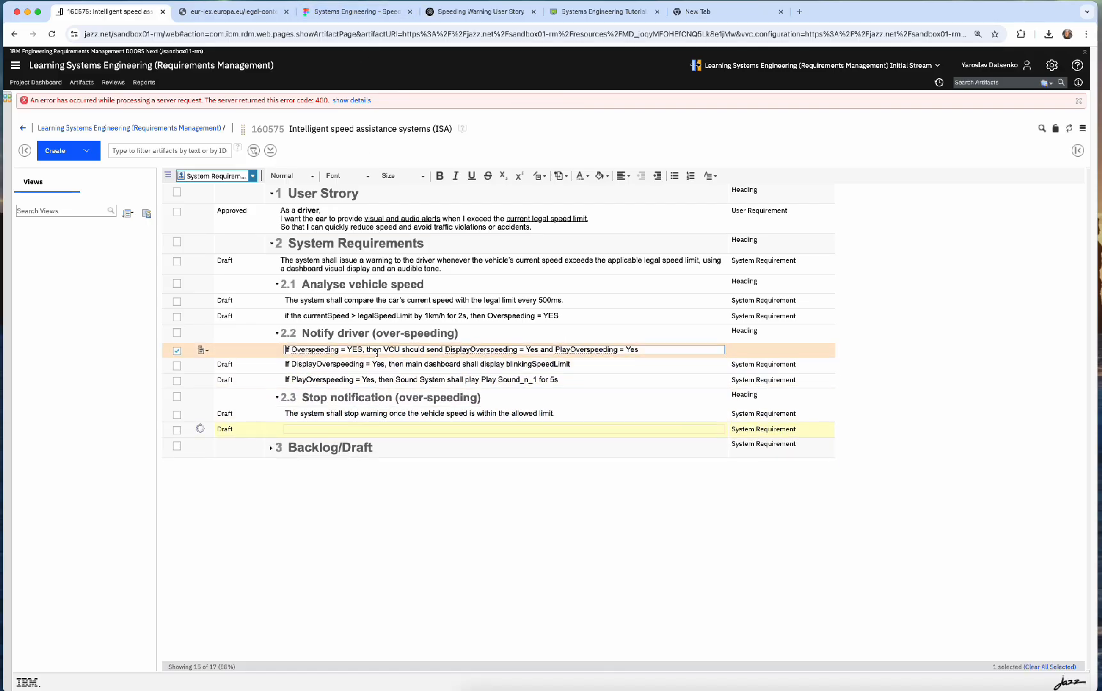
left_click_drag(637, 350, 208, 351)
key("super+c")
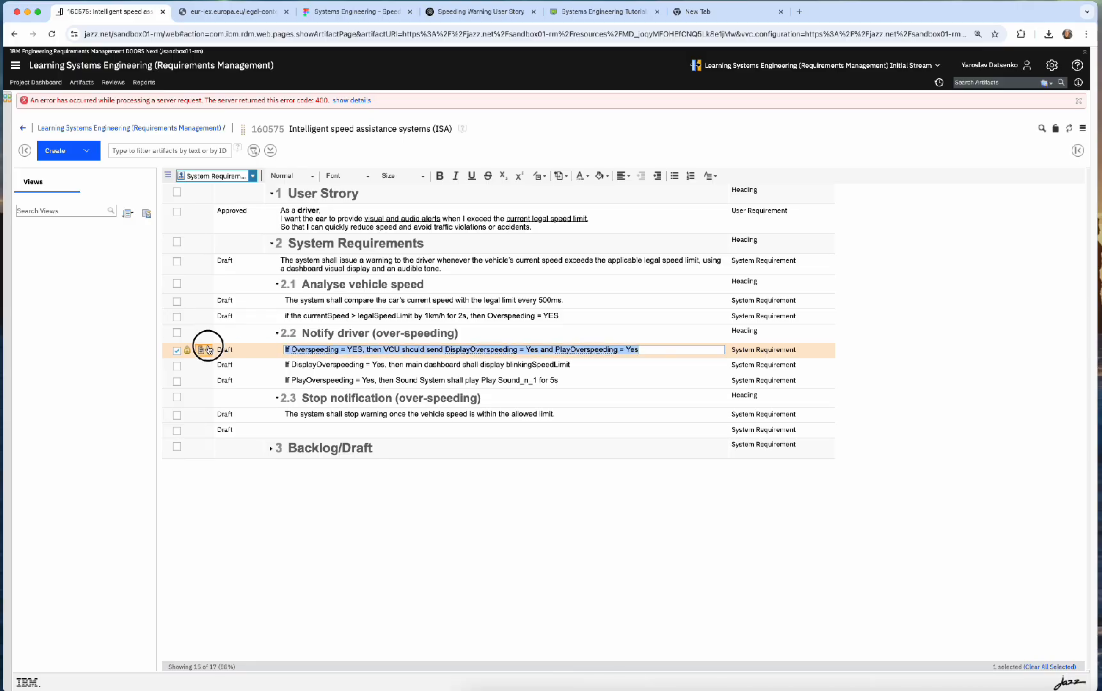
left_click(319, 430)
key("super+v")
double_click(355, 429)
type("NO")
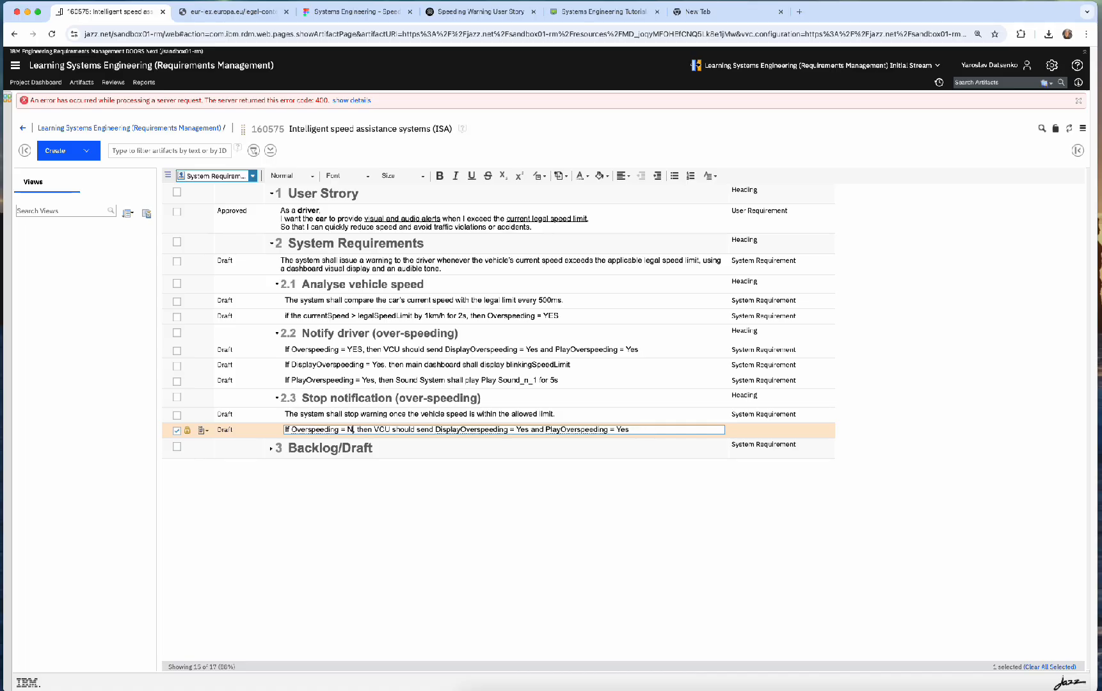
Step: Switch to the FigJam board and relabel the arrow leading to the Stop notification box "Overspeeding = No"
left_click(382, 13)
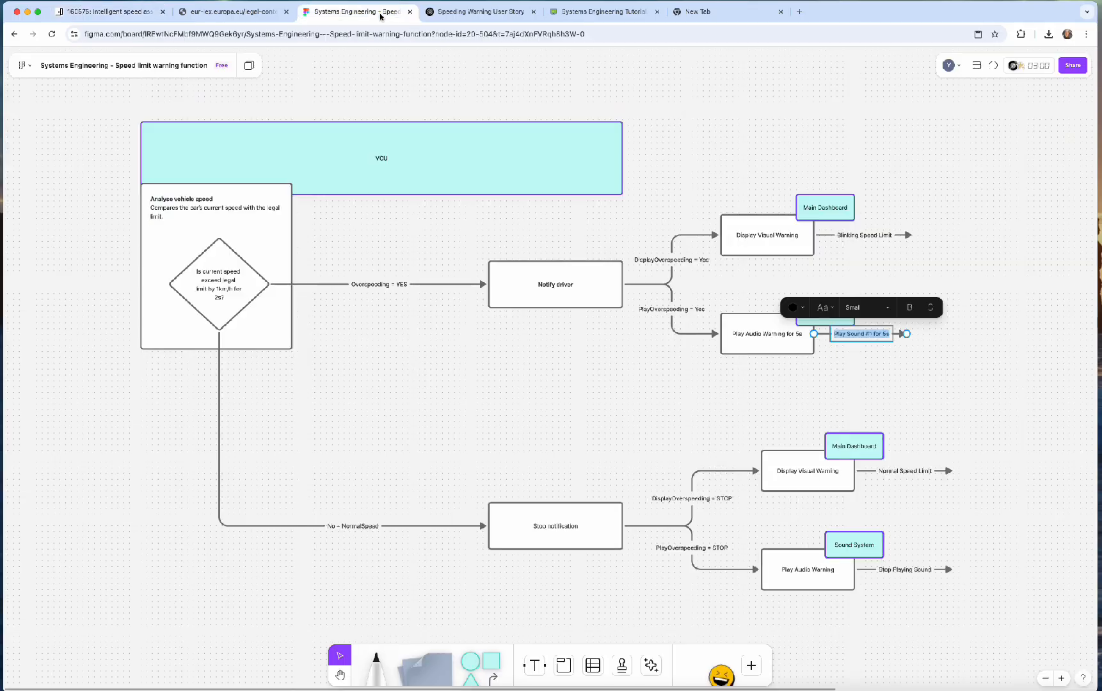
double_click(364, 529)
type("NormalSpeed")
triple_click(353, 529)
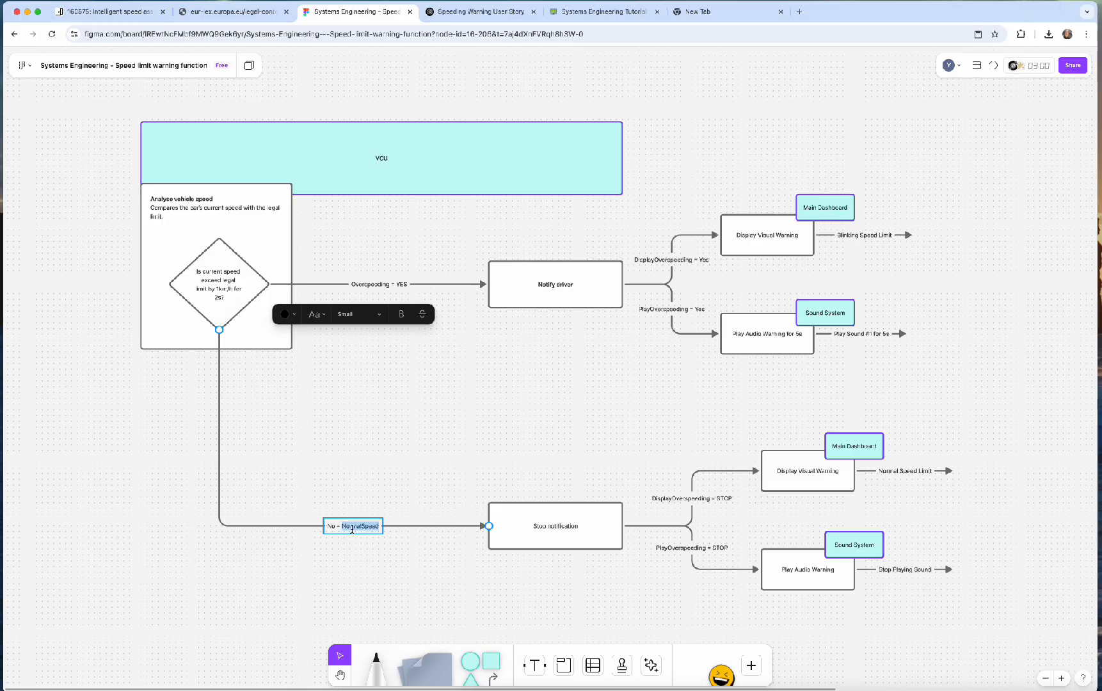
left_click(347, 527)
key("Down")
key("shift+alt+Left")
key("Up")
type("Overs")
type("peeding")
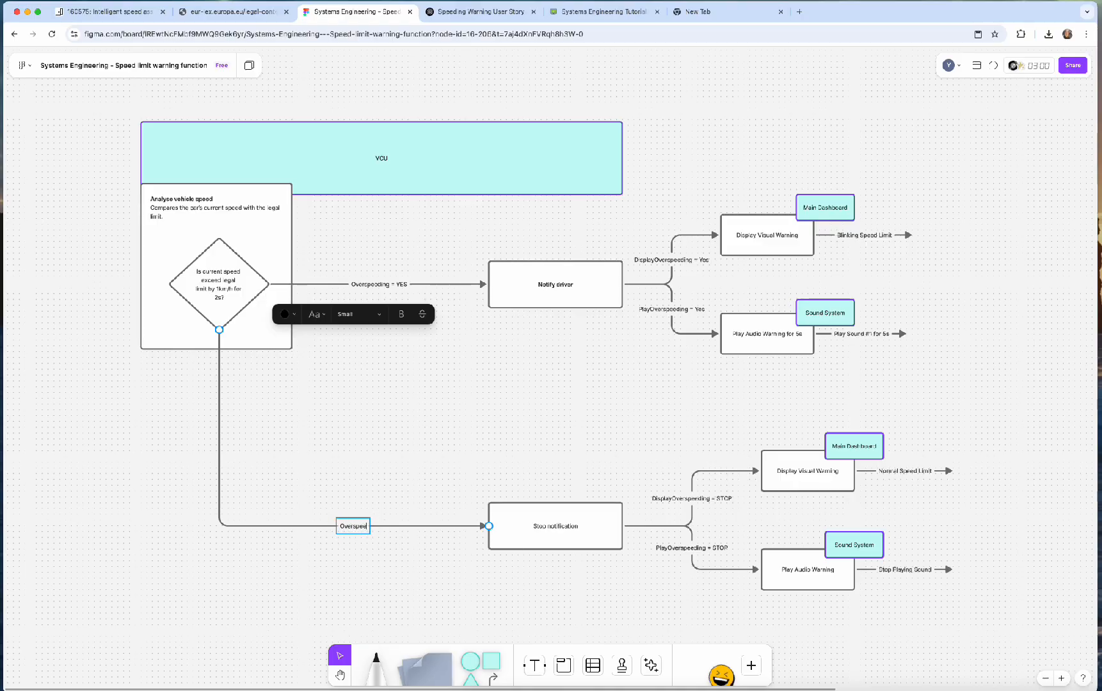
type(" - No")
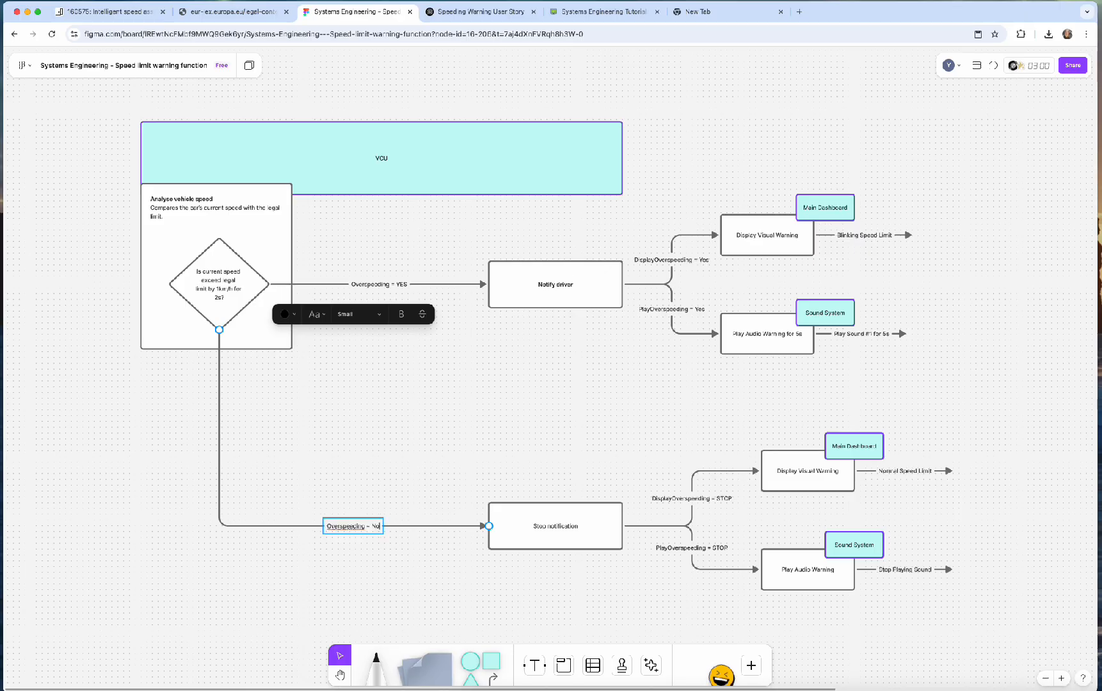
key("super+a")
Step: Back in DOORS Next, set both DisplayOverspeeding and PlayOverspeeding to "No" in the new VCU requirement of section 2.3
left_click(106, 11)
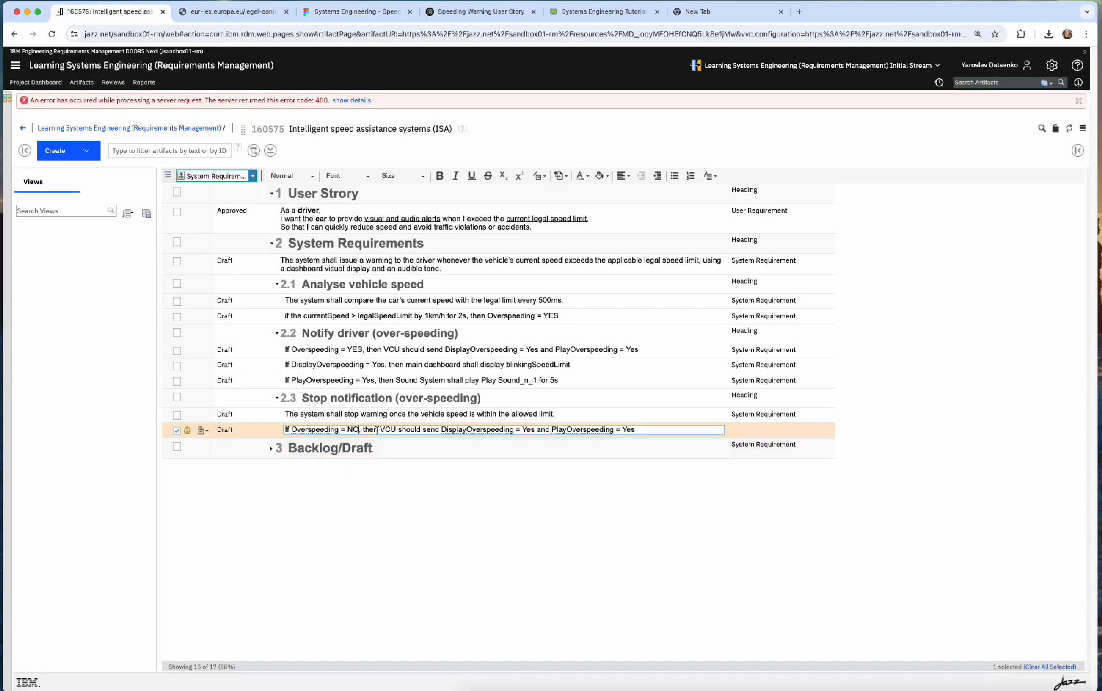
left_click(359, 11)
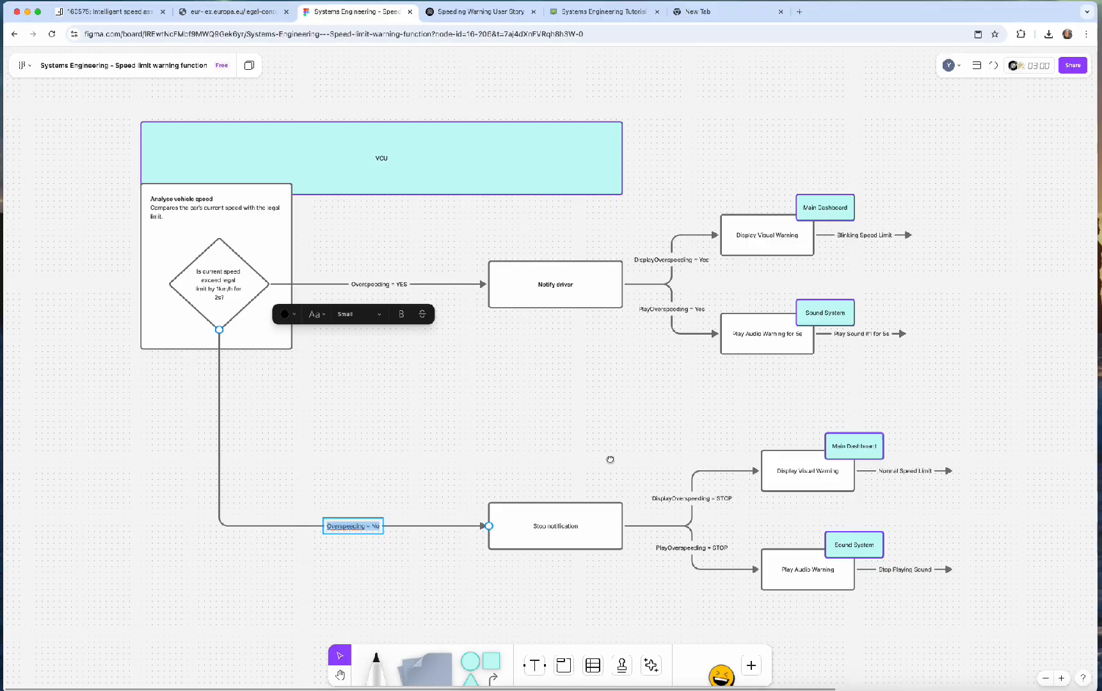
left_click_drag(612, 461, 571, 459)
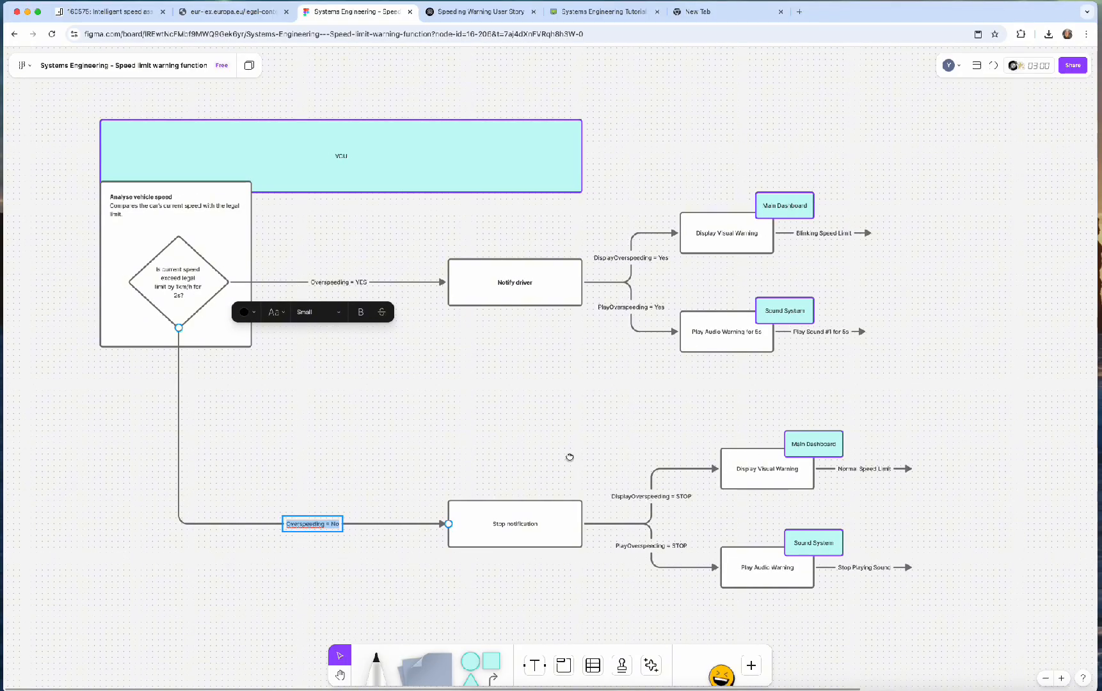
left_click(134, 13)
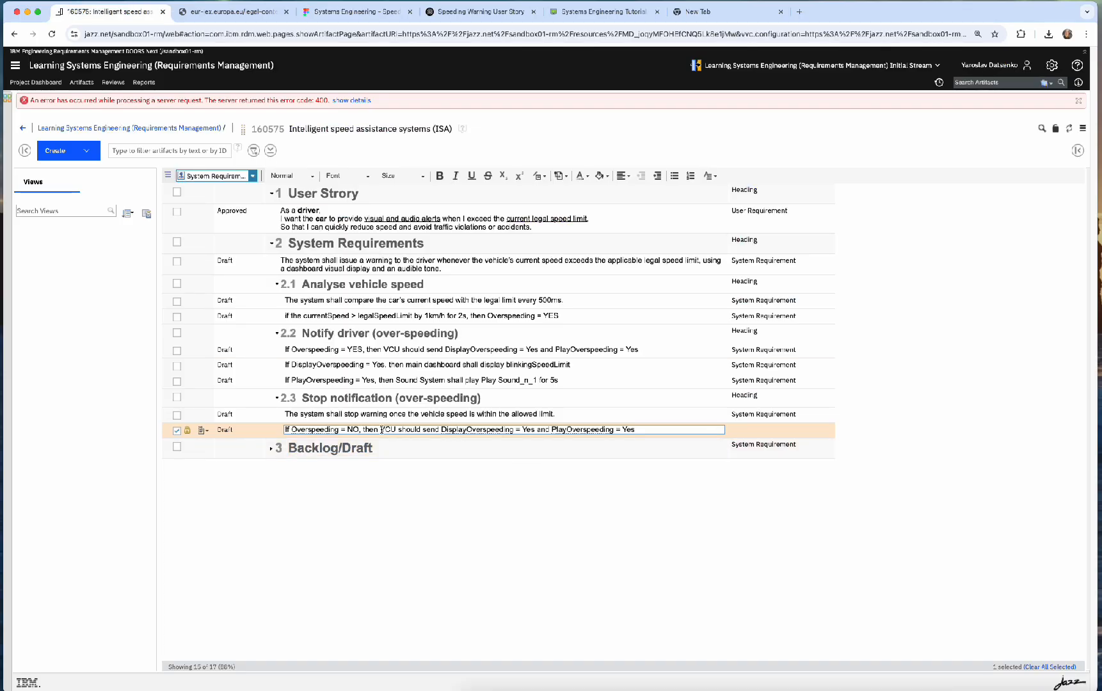
left_click(523, 431)
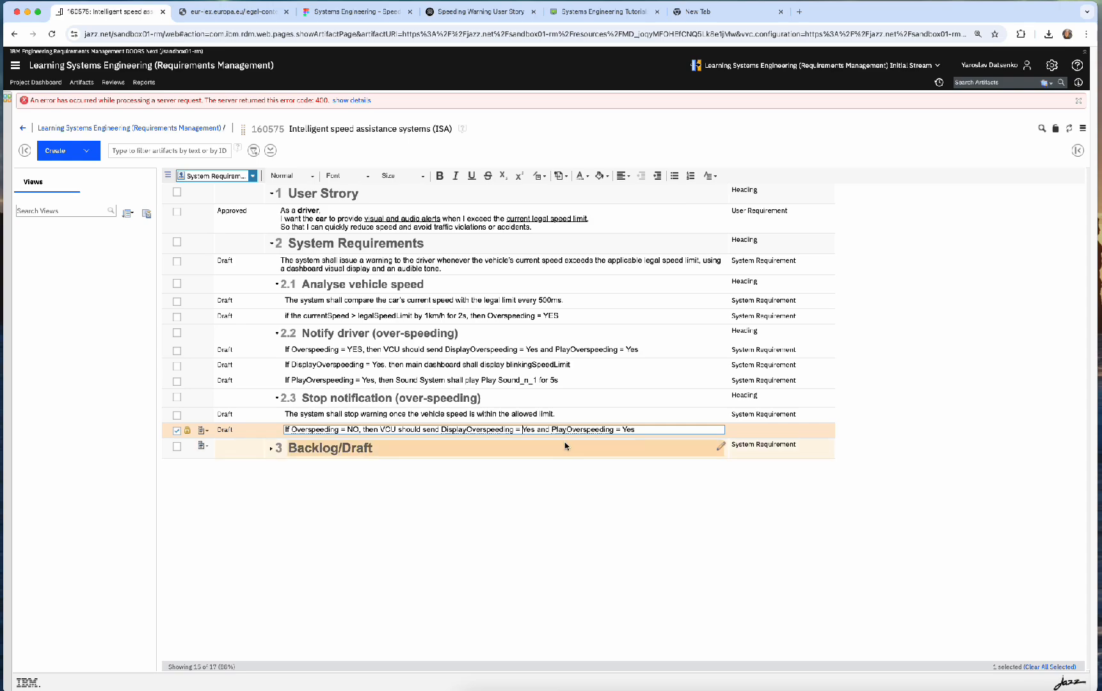
key("Delete")
key("Delete")
key("Delete")
type("No")
type("No")
left_click(580, 489)
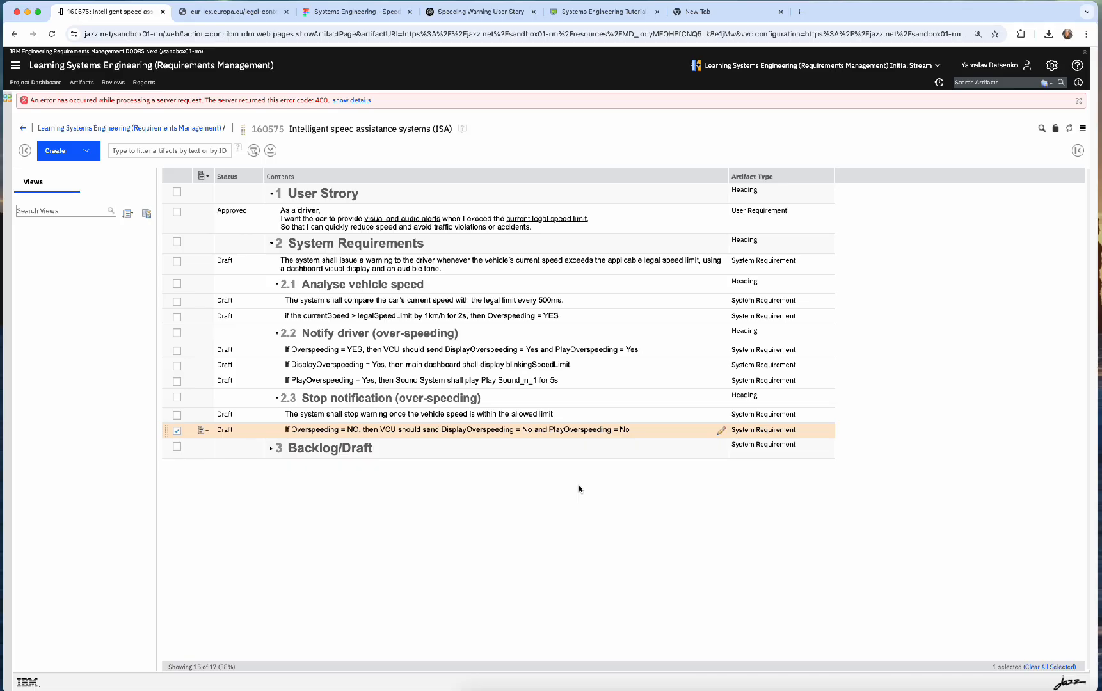
left_click(593, 419)
left_click(594, 429)
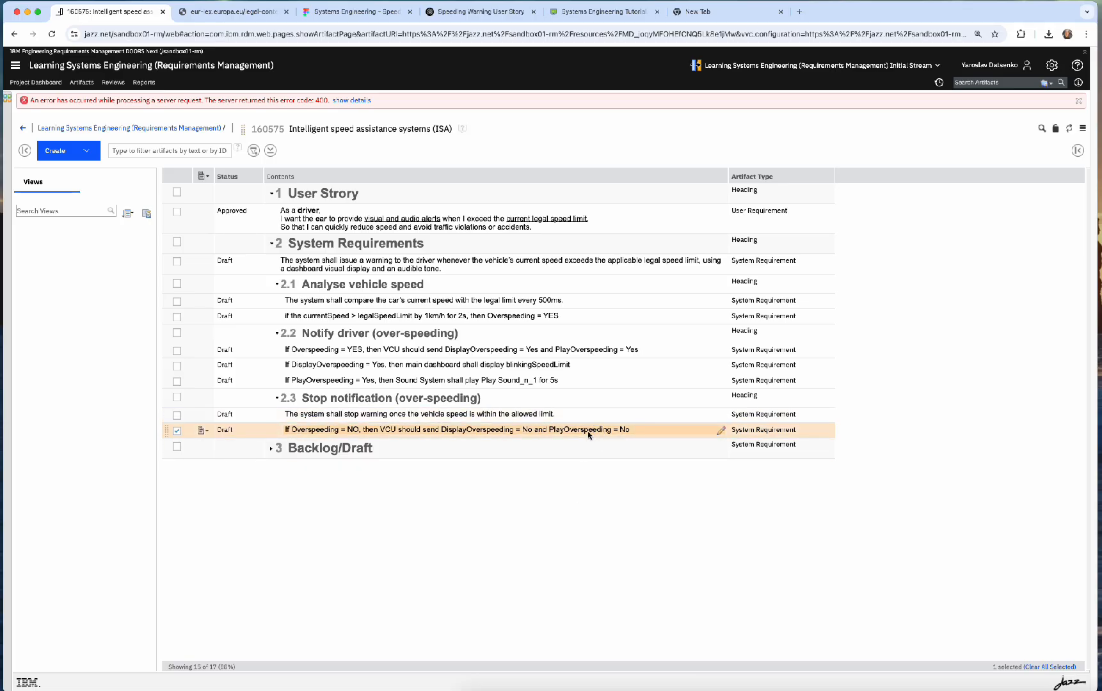
left_click(434, 417)
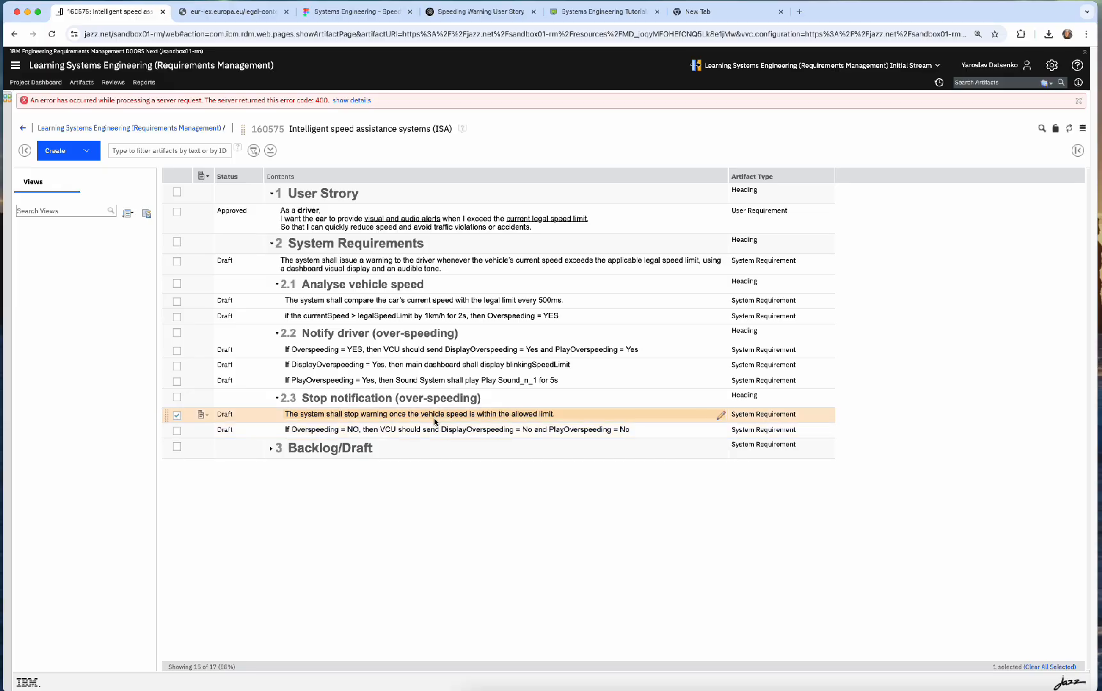
left_click(433, 430)
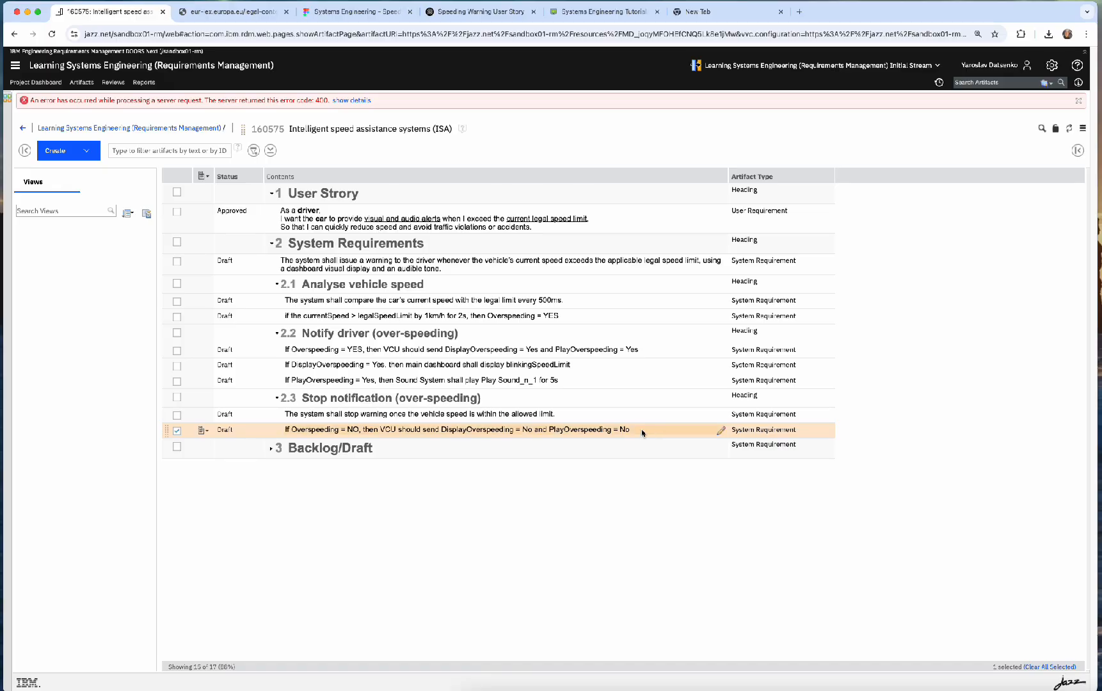
Step: Add a requirement at the end of section 2.3 with the copied text of 2.2's main dashboard requirement, changing its condition to "DisplayOverspeeding = No"
left_click(597, 368)
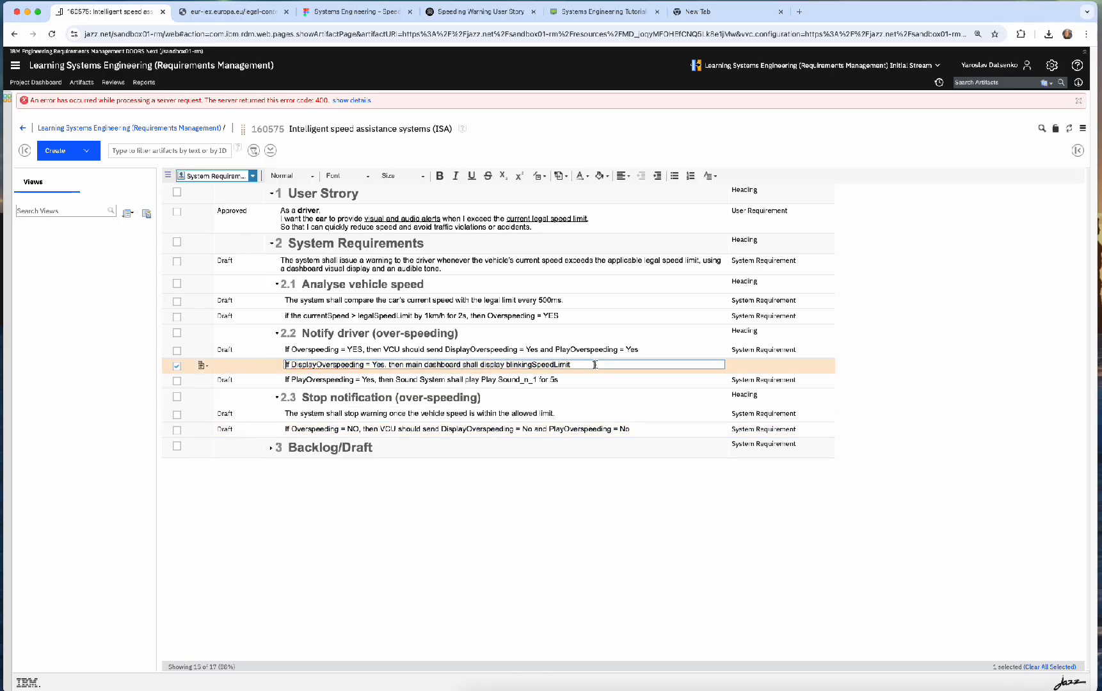
triple_click(584, 372)
key("super+c")
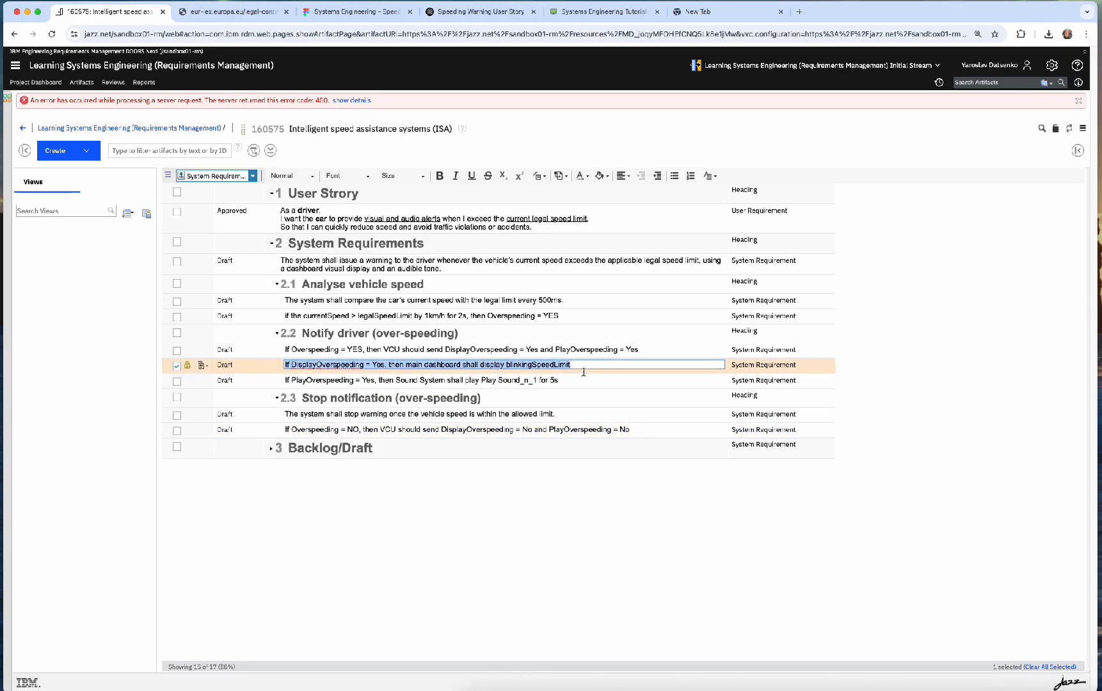
left_click(621, 430)
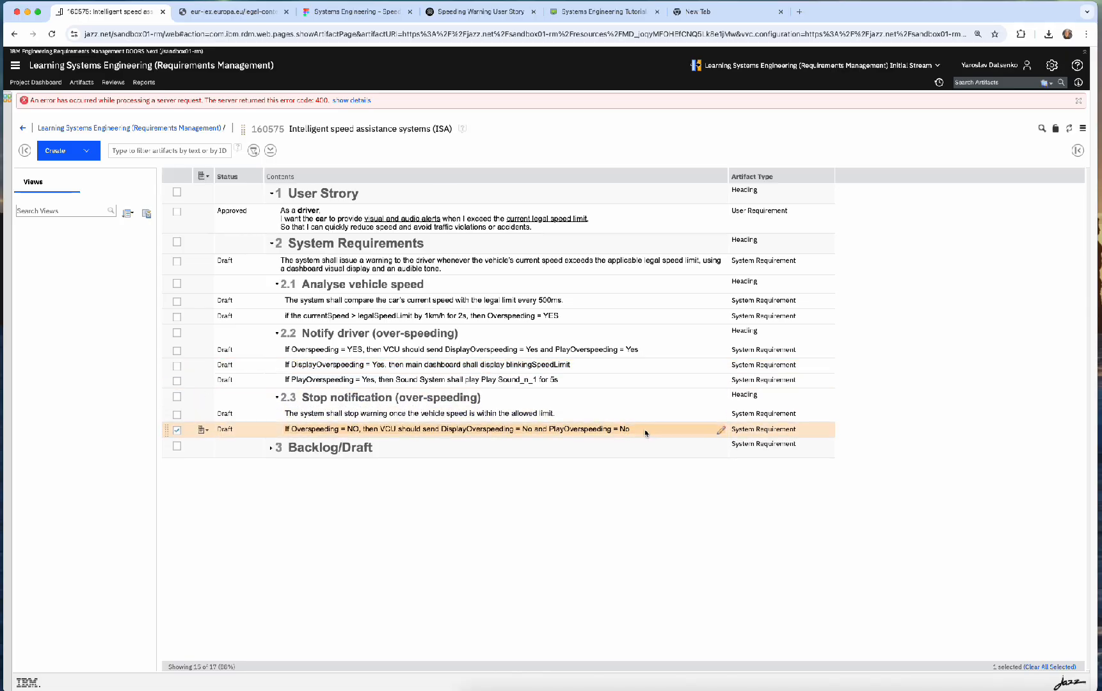
key("Return")
key("super+v")
double_click(378, 445)
type("No")
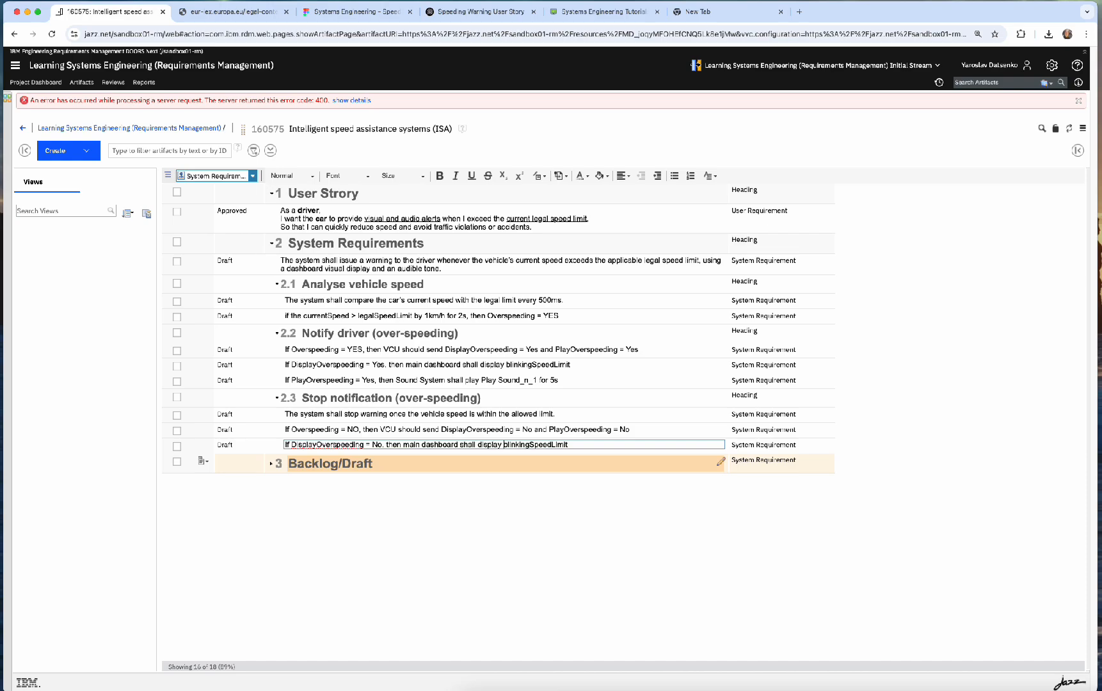
Step: Replace "blinkingSpeedLimit" with "normalSpeedLimit" in the new main dashboard requirement of section 2.3
type("normal")
key("Delete")
key("Delete")
key("Delete")
key("Delete")
key("Delete")
key("Delete")
key("Delete")
key("Delete")
key("BackSpace")
left_click(571, 483)
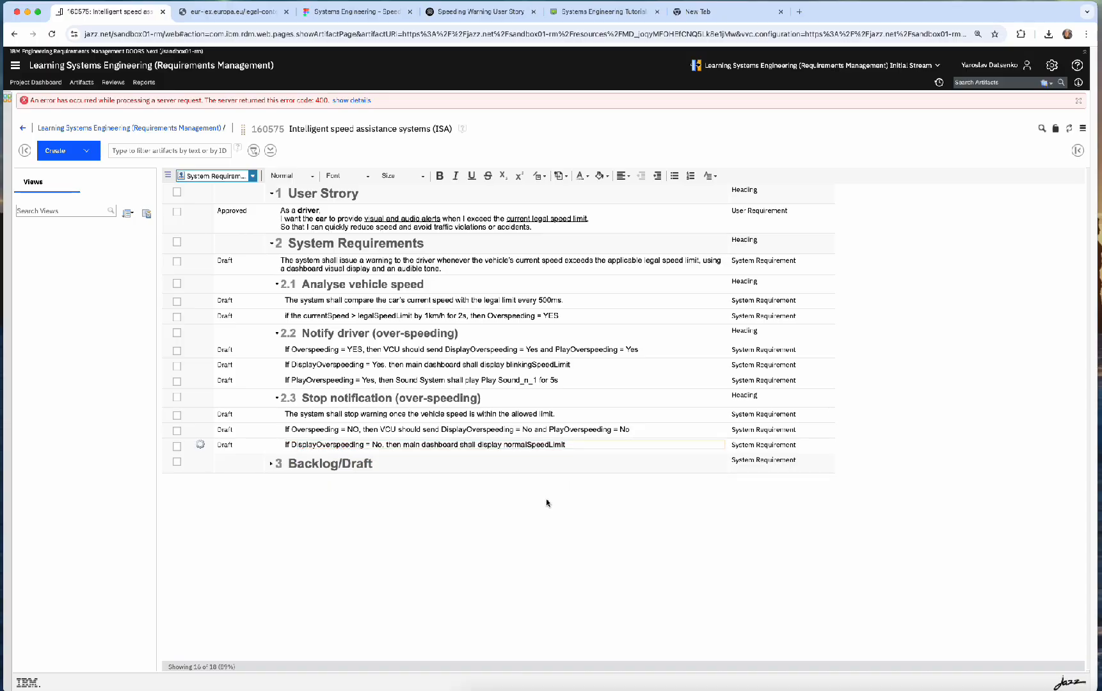
Step: Add another requirement at the end of section 2.3 with the copied text of 2.2's sound system requirement, changing its condition to "PlayOverspeeding = No"
left_click(575, 378)
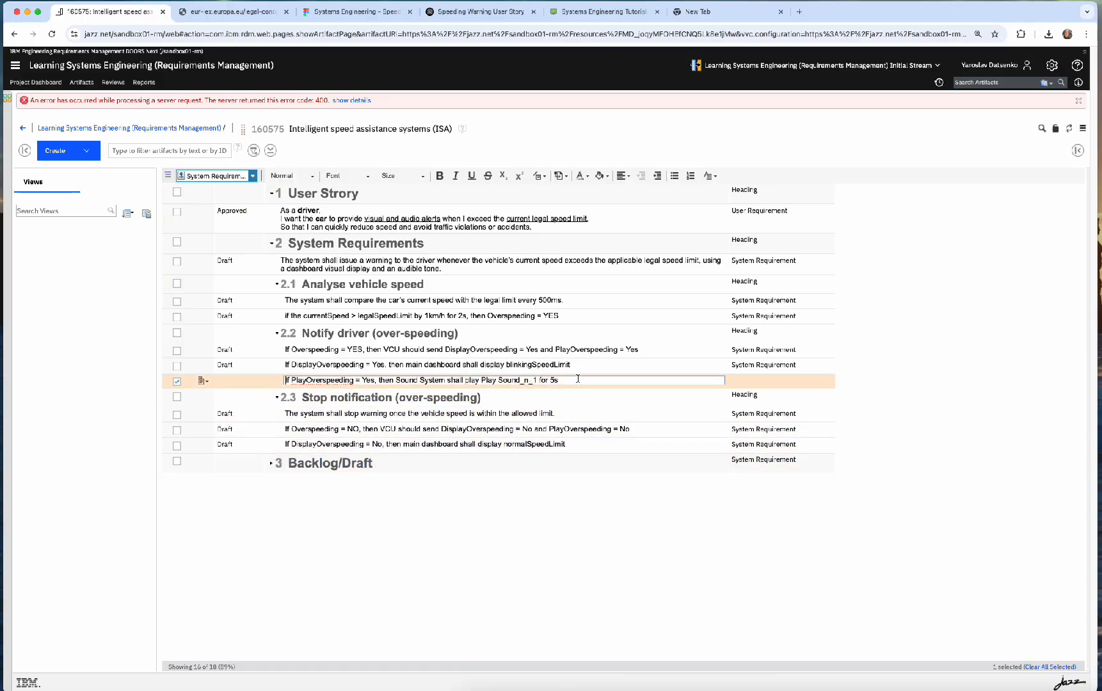
triple_click(555, 376)
key("super+c")
left_click(579, 444)
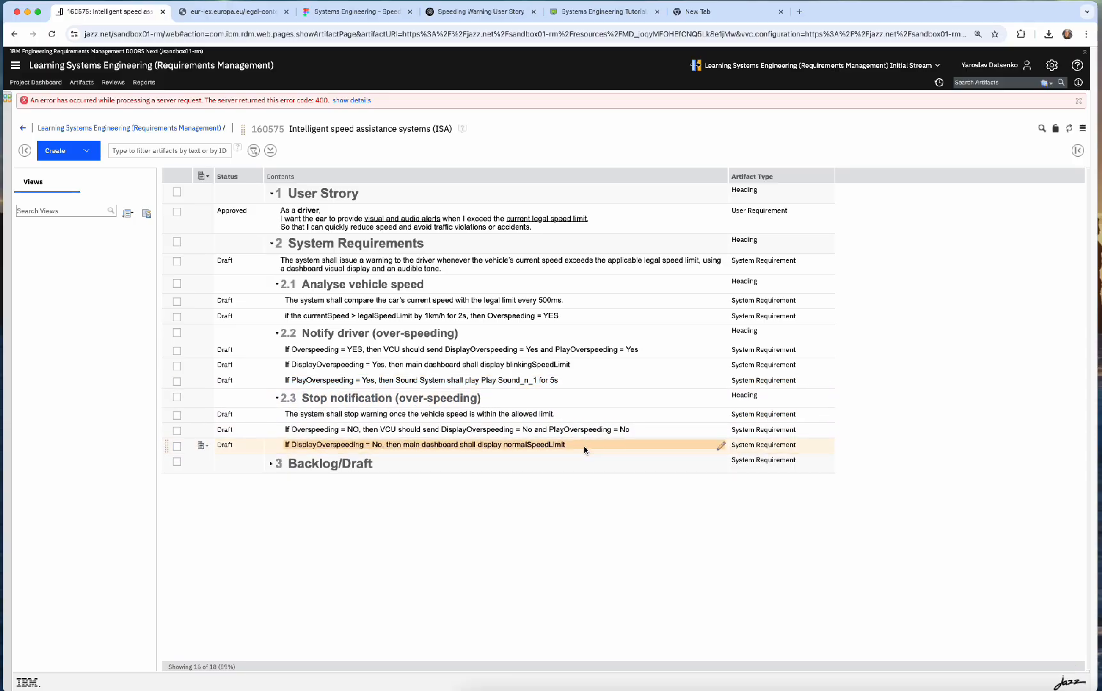
key("ctrl+Return")
key("super+v")
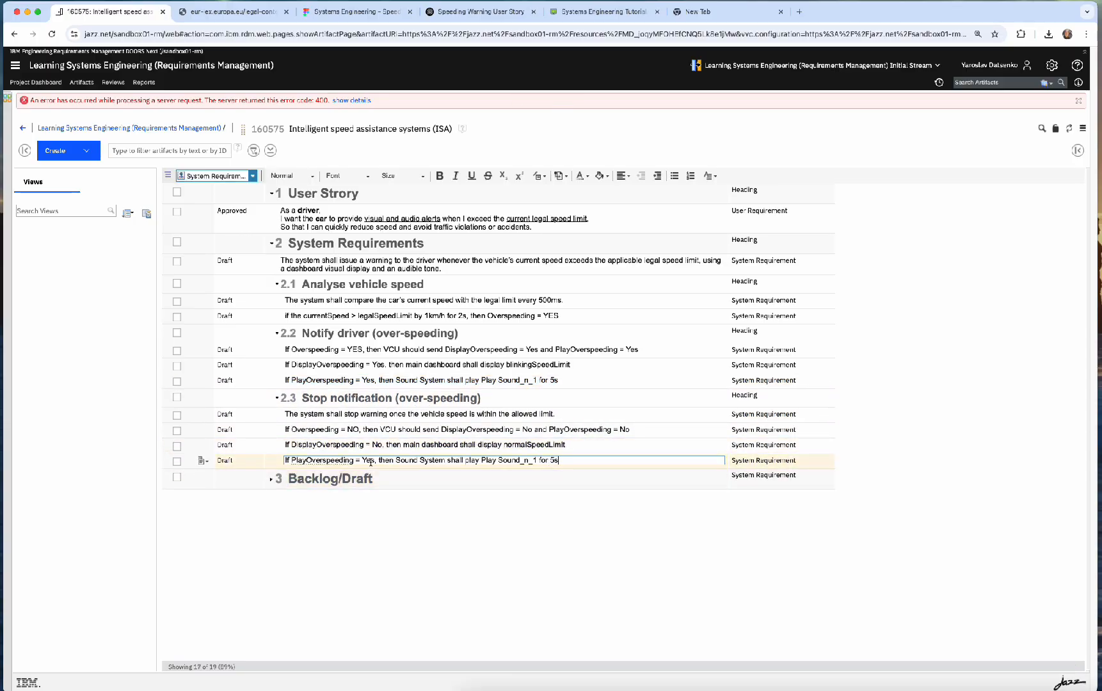
key("BackSpace")
key("BackSpace")
key("BackSpace")
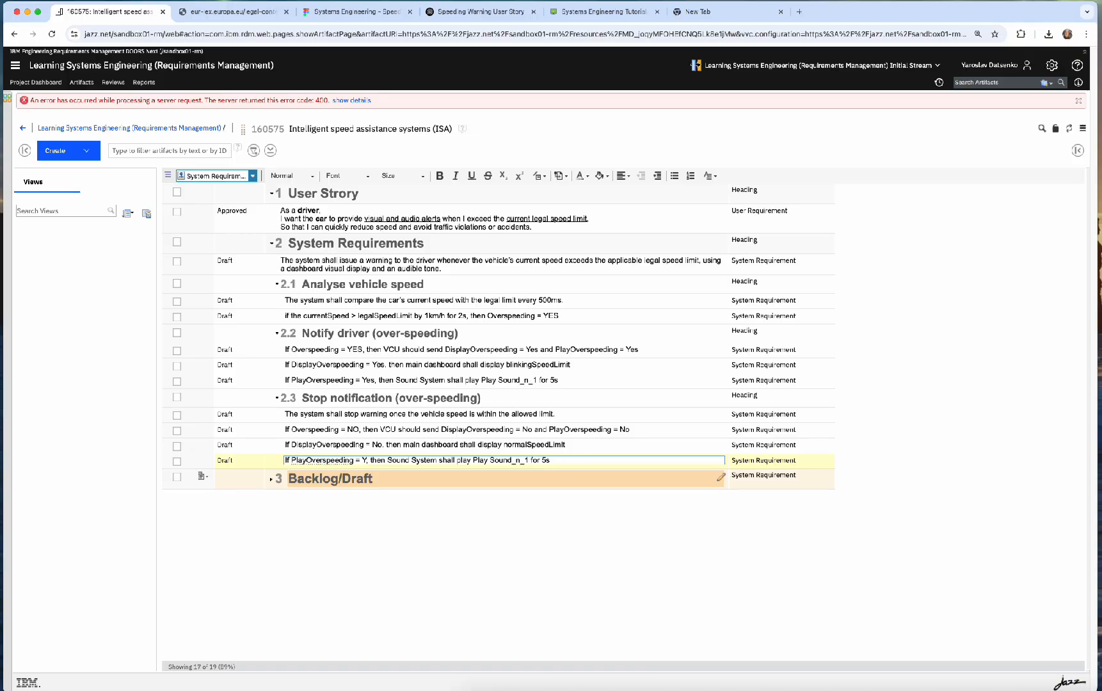
type("No")
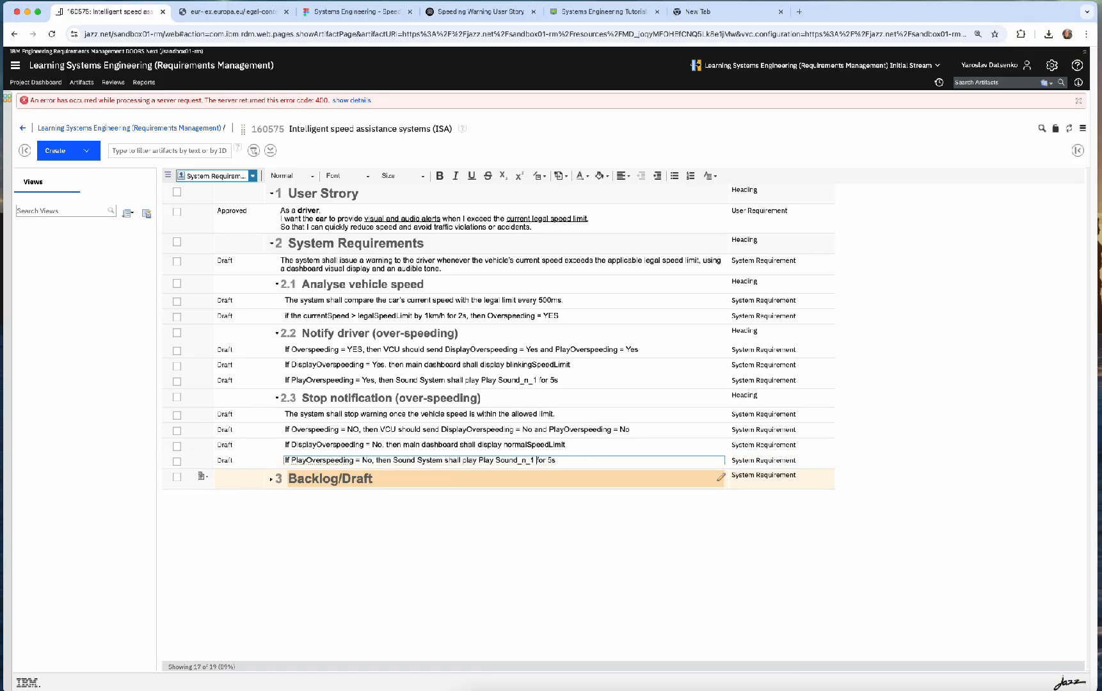
Step: Reword the new sound system requirement of section 2.3 to "shall stop playing Play Sound_n_1", removing "for 5s"
key("shift+super+Left")
key("Right")
key("alt+Left")
type("top")
key("Left")
type("s")
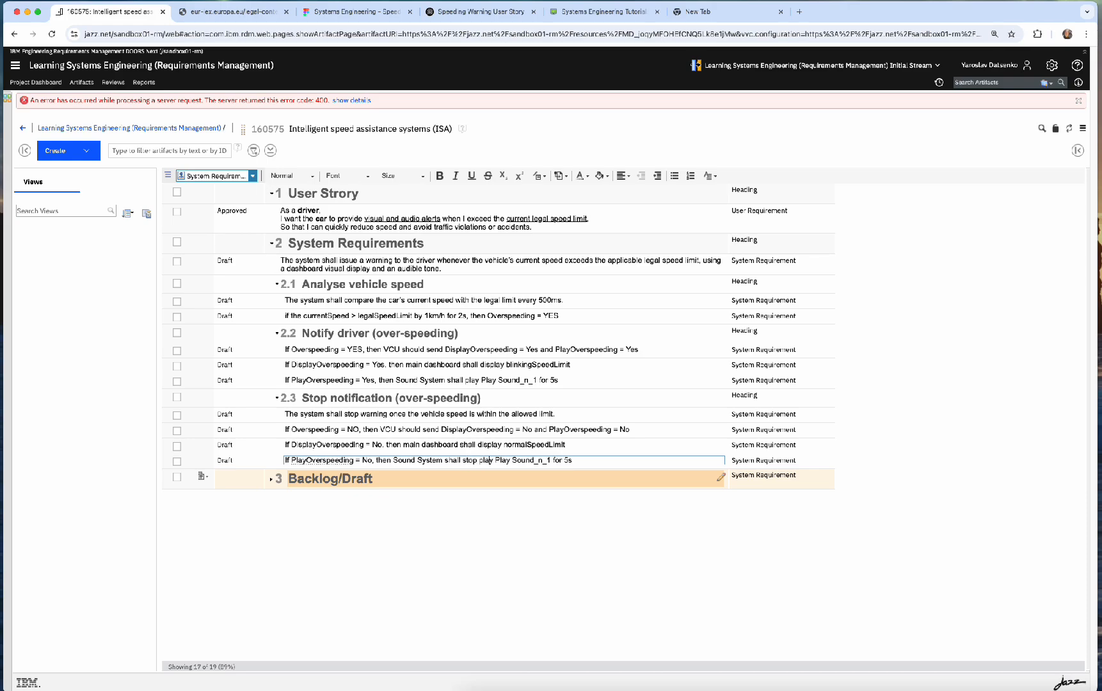
key("Right")
key("Right")
key("Right")
key("Right")
type("ing")
left_click_drag(584, 461, 562, 461)
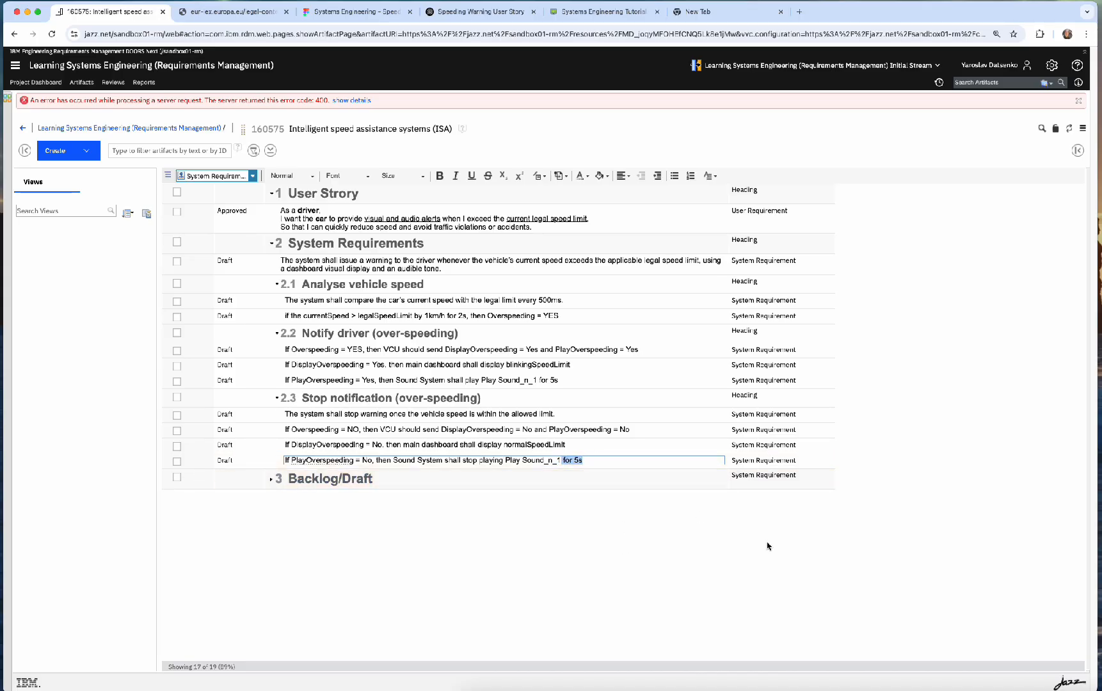
key("BackSpace")
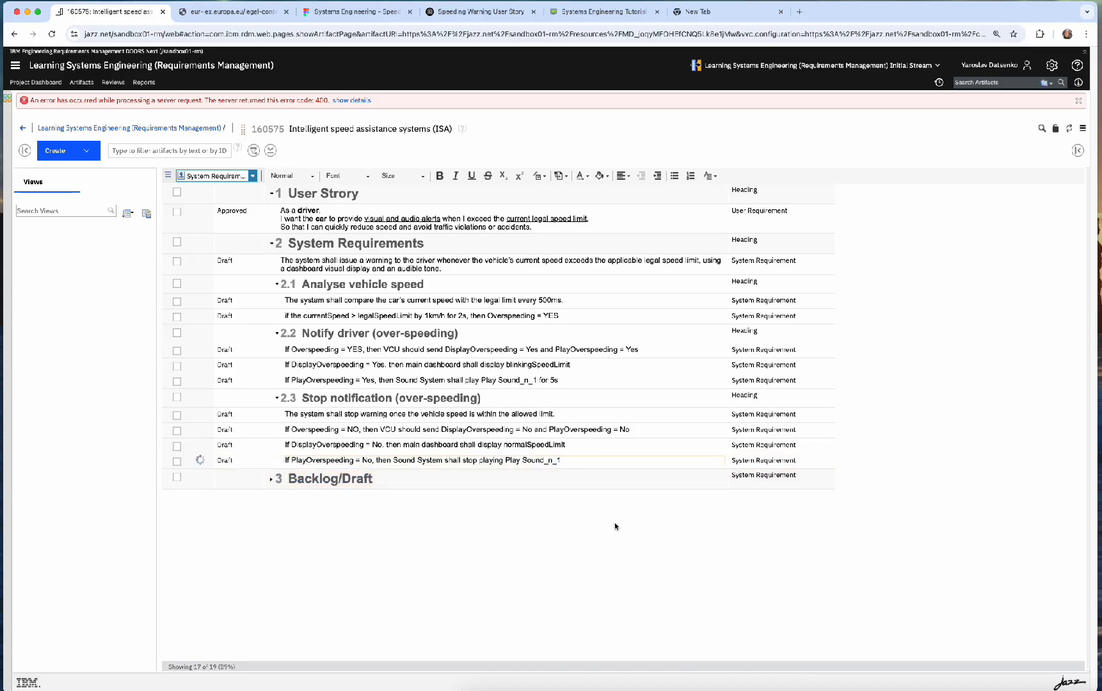
Step: Switch to the FigJam board and relabel the Sound System output arrow of the stop branch "Stop Playing Sound #1"
key("ctrl+Tab")
key("ctrl+Tab")
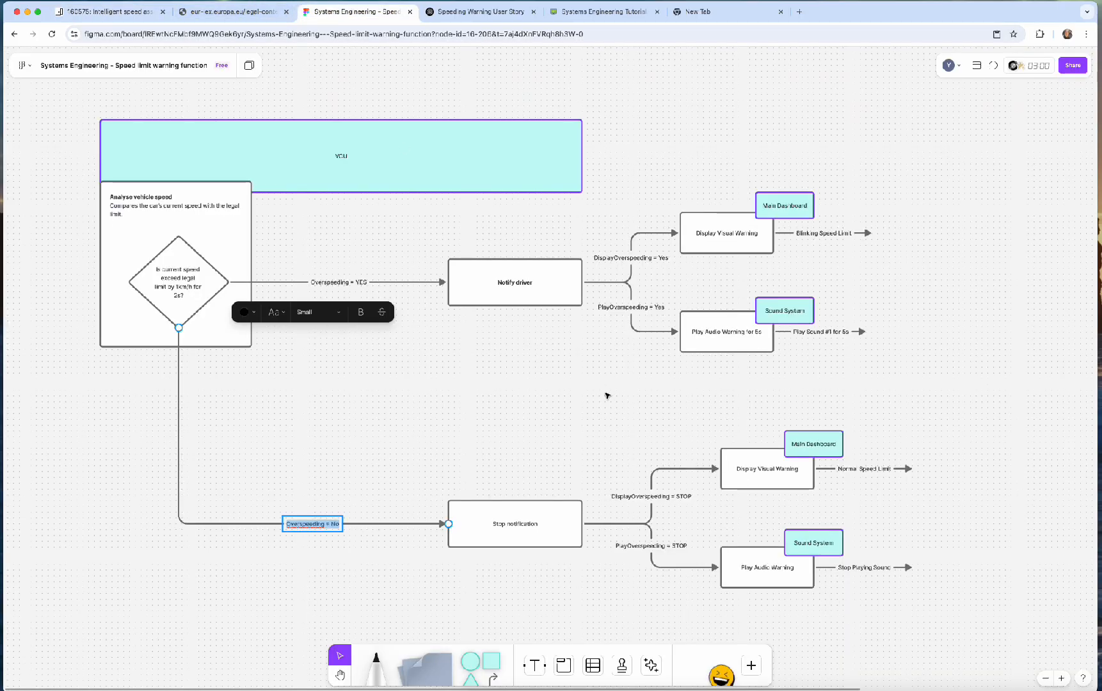
double_click(888, 567)
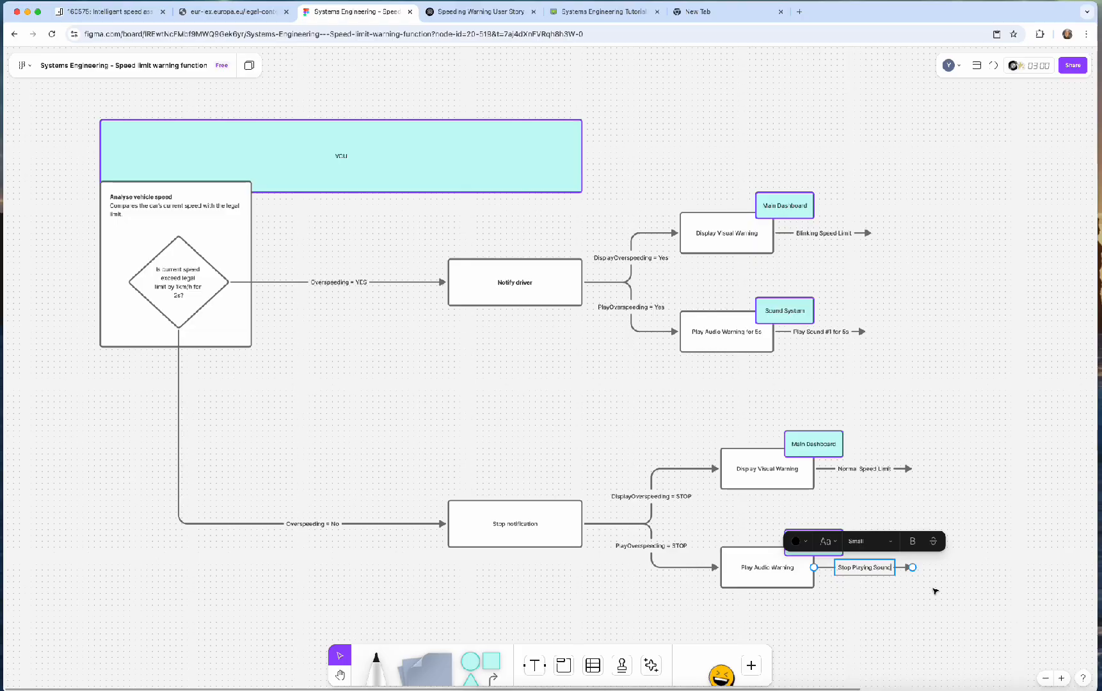
type("#1")
left_click(959, 434)
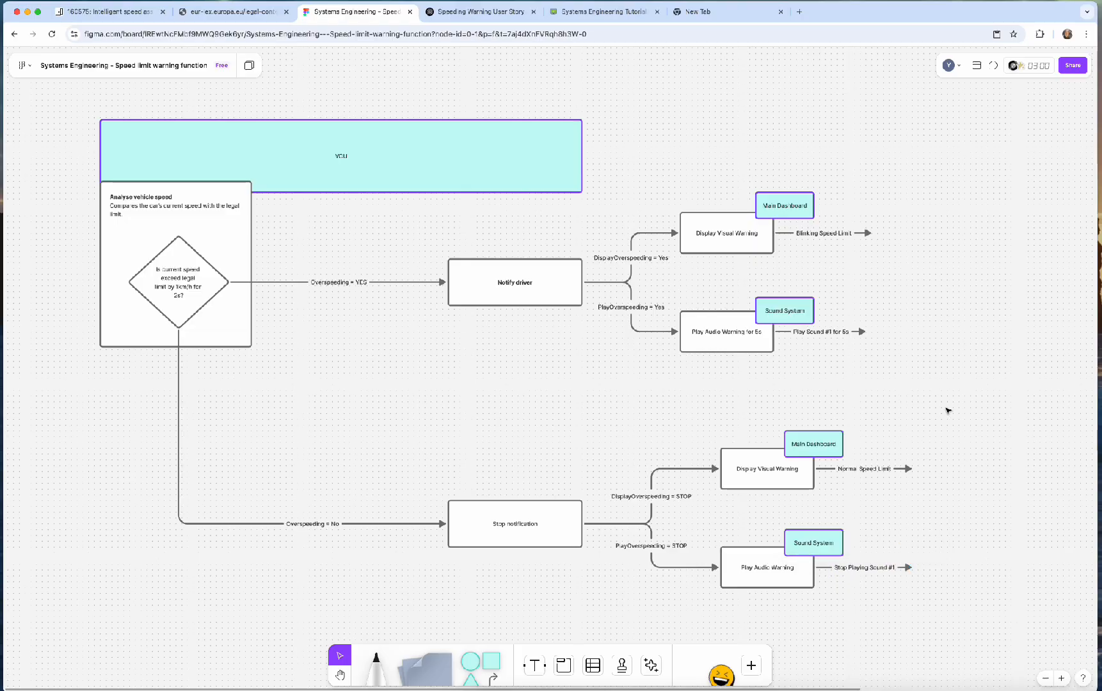
Step: Move the VCU box up clear of the Analyse vehicle speed box and make the Stop notification text bold
scroll(953, 435, "up", 1)
left_click_drag(497, 197, 492, 171)
left_click(546, 239)
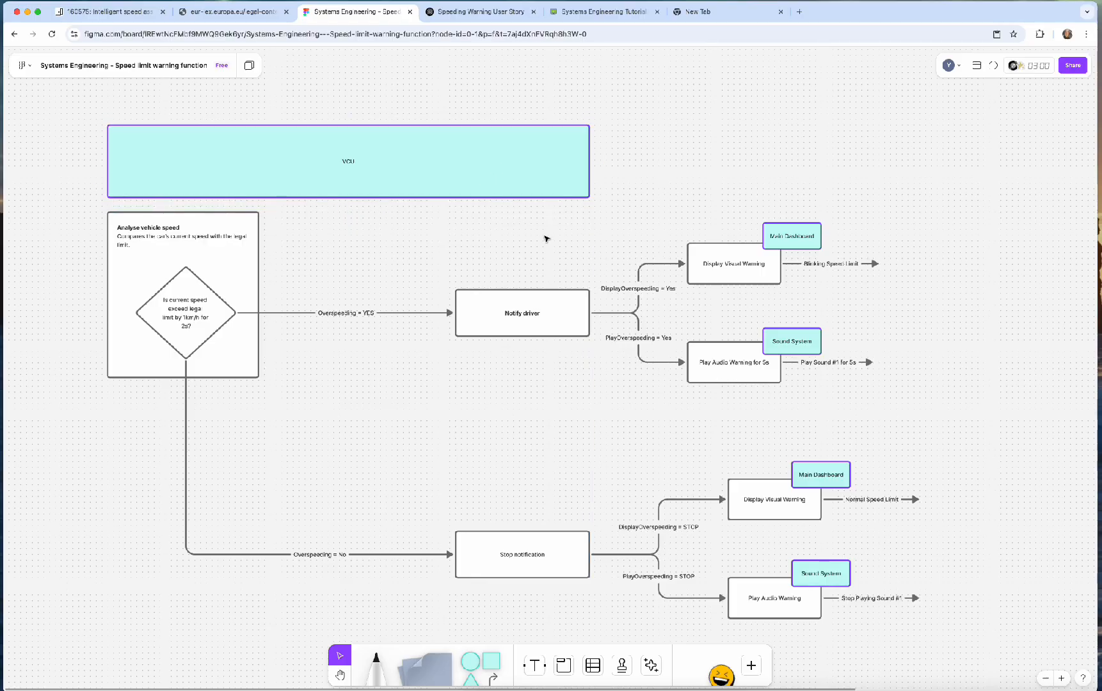
double_click(529, 556)
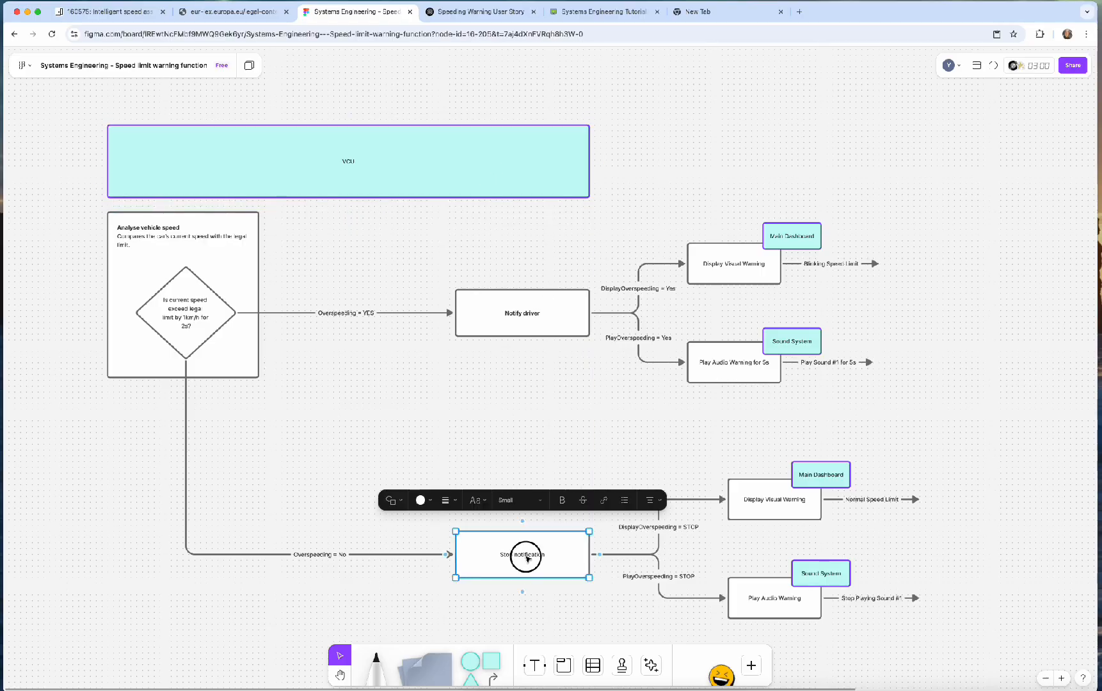
left_click(562, 449)
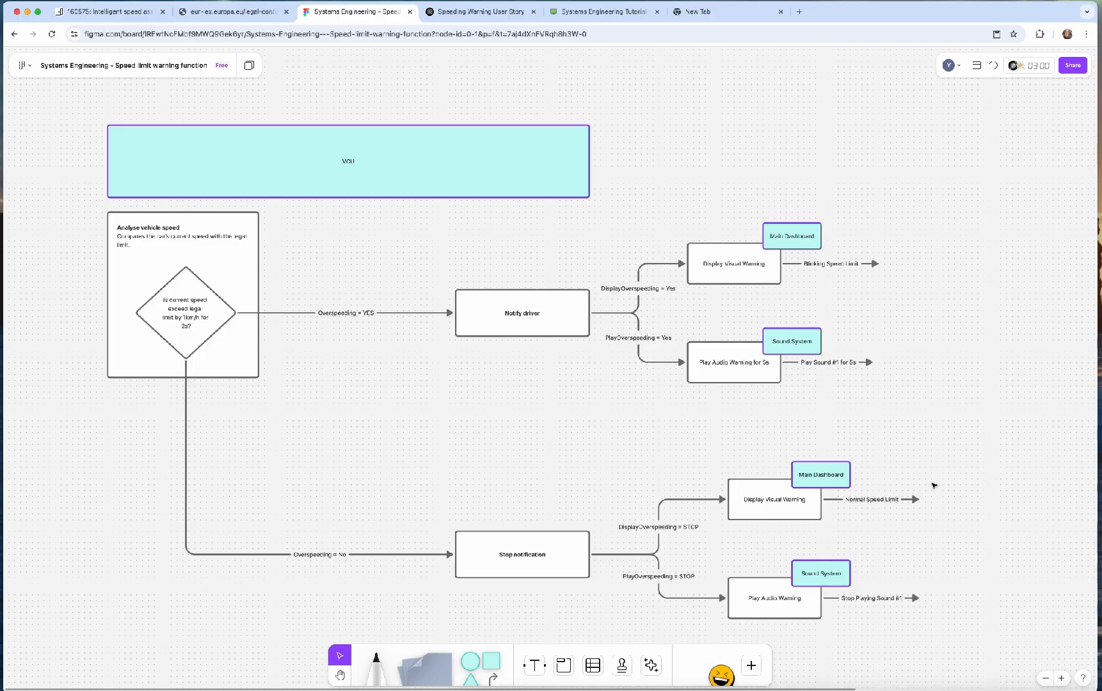
Step: Switch between DOORS Next and the FigJam board to compare the flow with the system requirements, especially the two in section 2.1
left_click(135, 15)
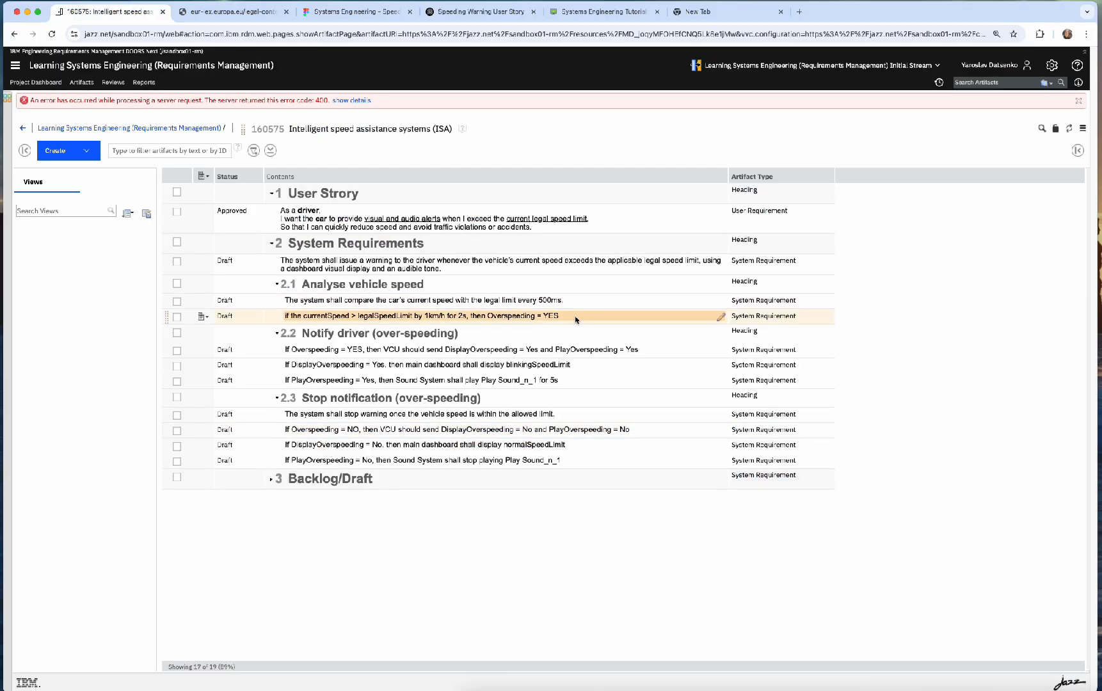
left_click(235, 14)
left_click(331, 15)
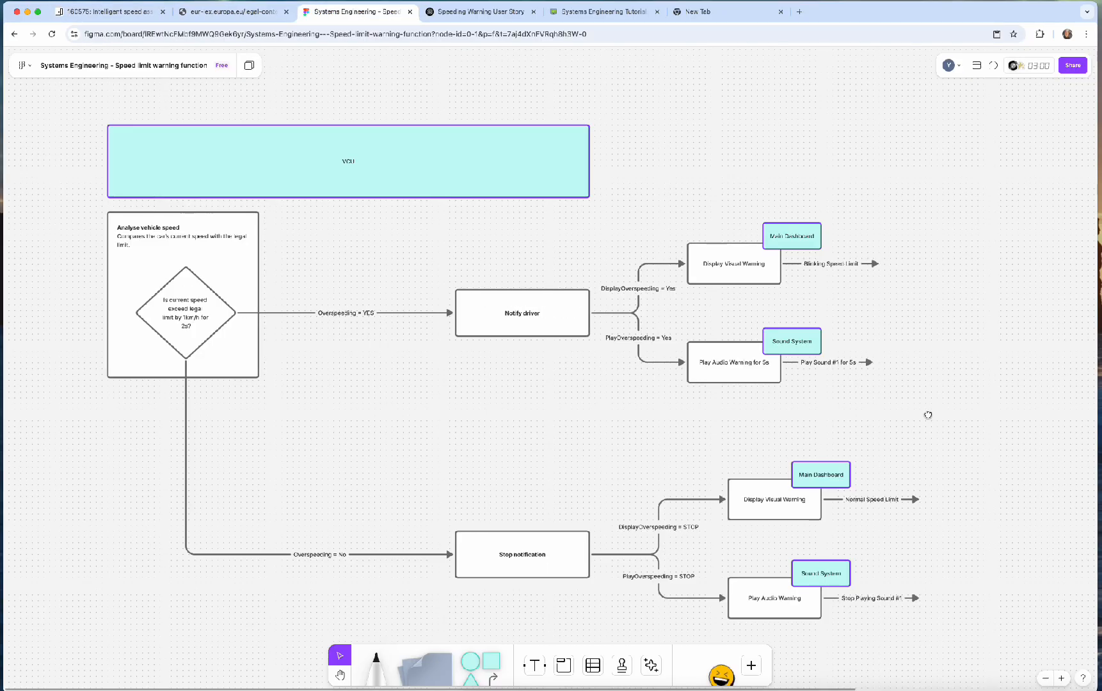
left_click_drag(930, 416, 930, 391)
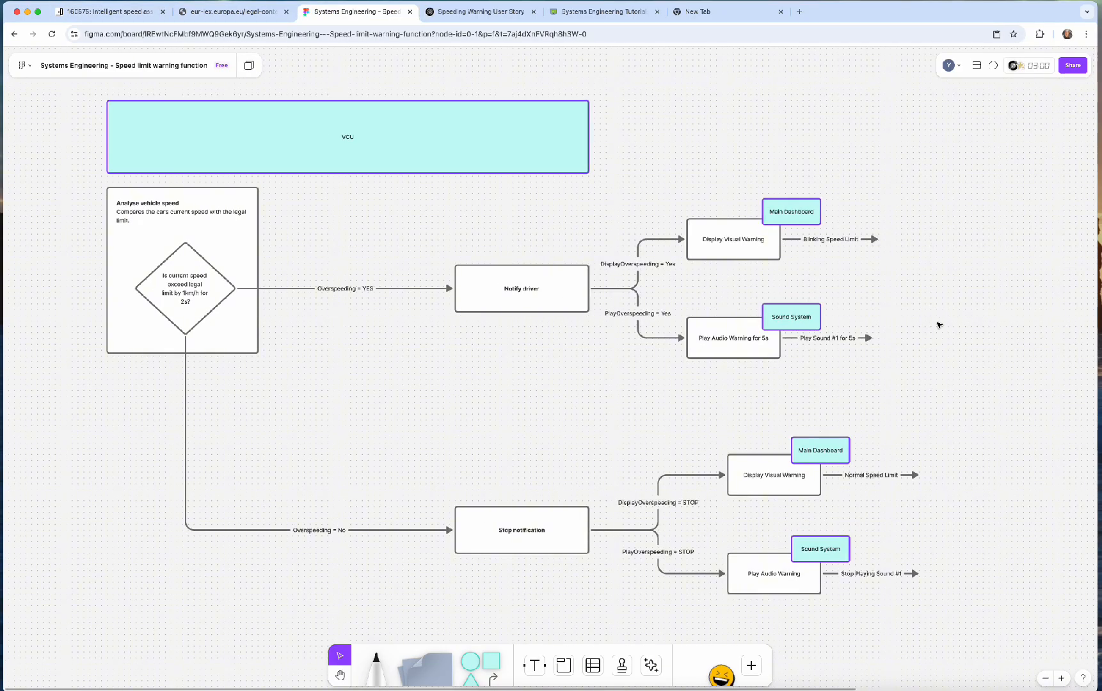
left_click(109, 12)
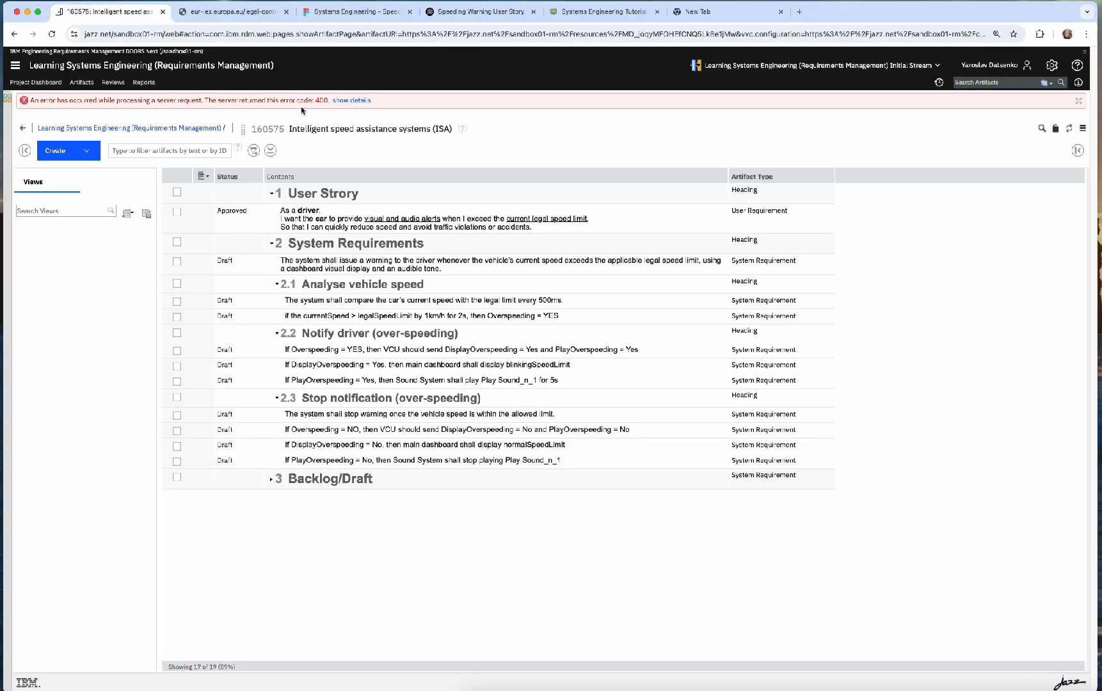
left_click(333, 16)
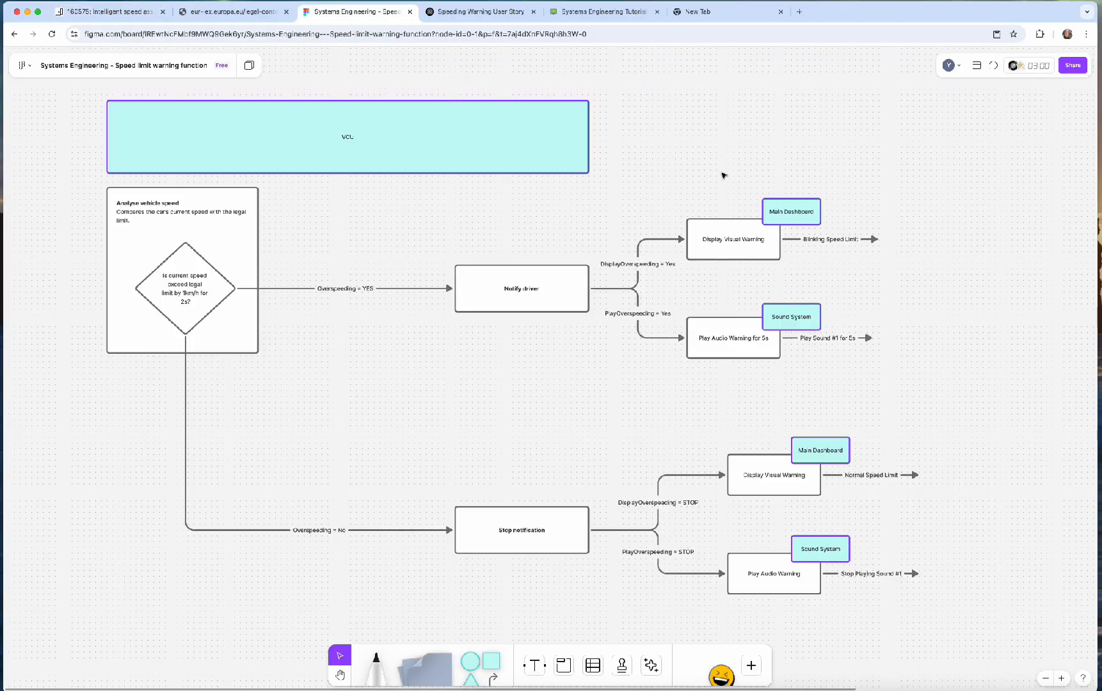
scroll(724, 176, "down", 2)
left_click_drag(725, 161, 741, 201)
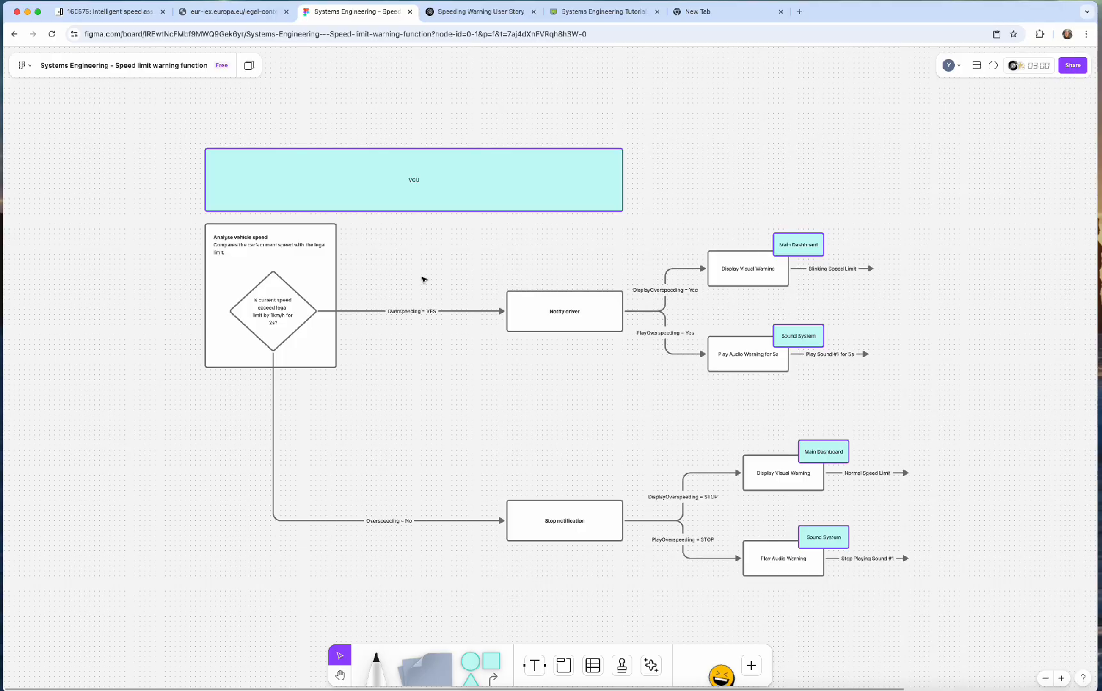
left_click(128, 12)
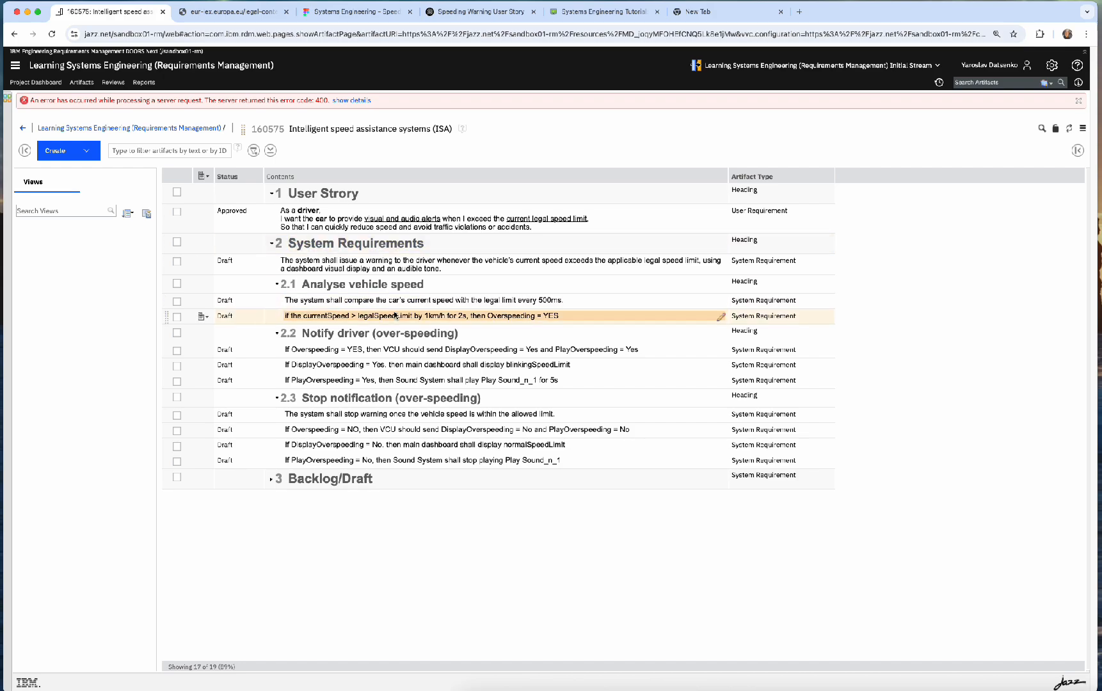
left_click(603, 300)
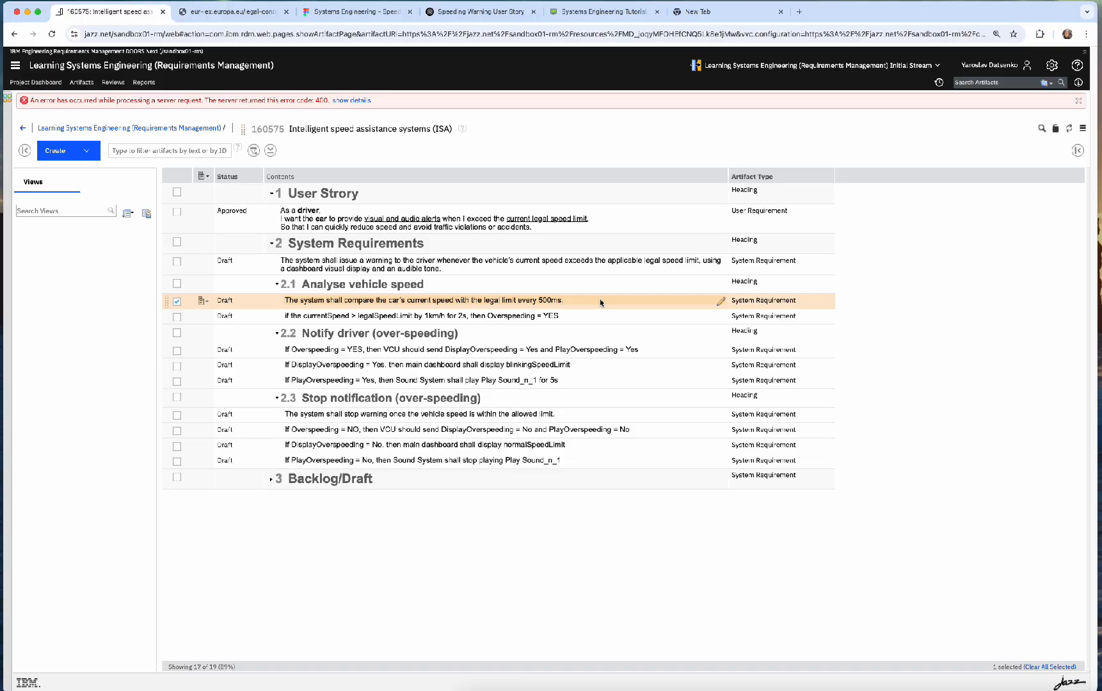
left_click(177, 316)
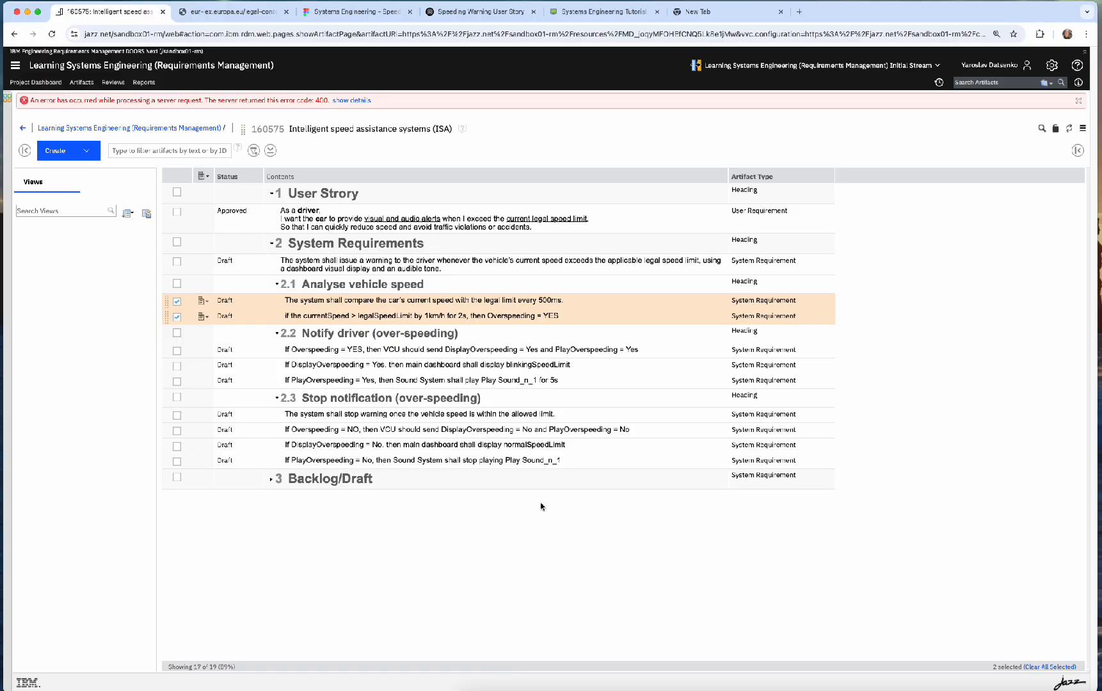
left_click(177, 301)
left_click(177, 316)
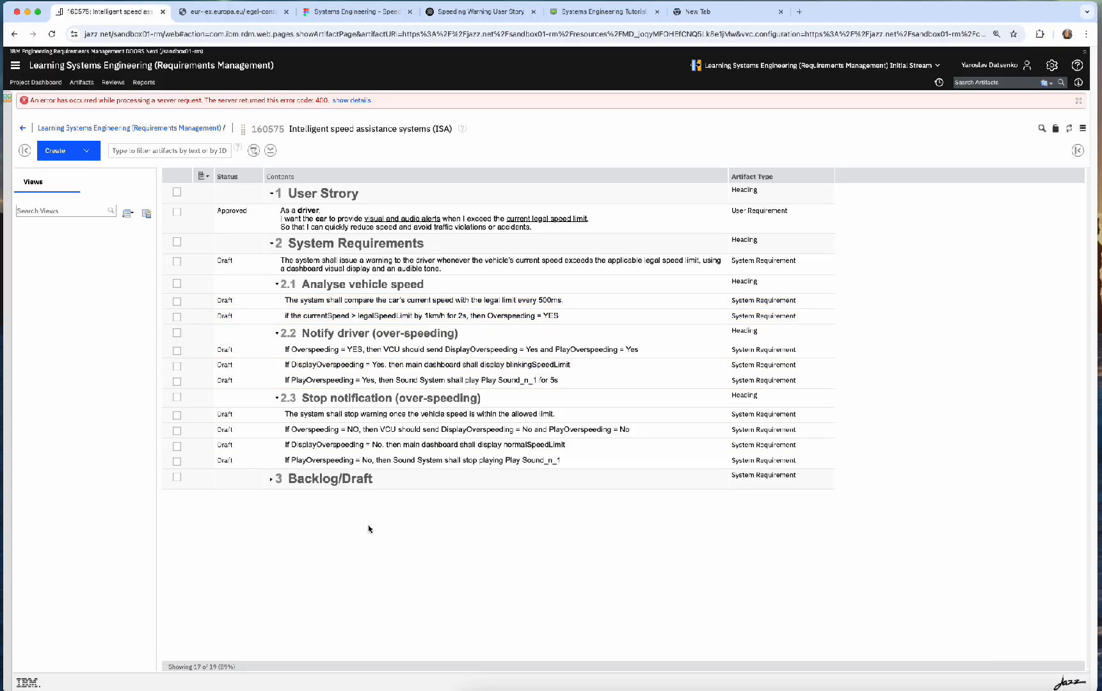
Step: Return to the FigJam board and examine the VCU box and the subsystem outputs of the notify and stop notification branches
left_click(386, 13)
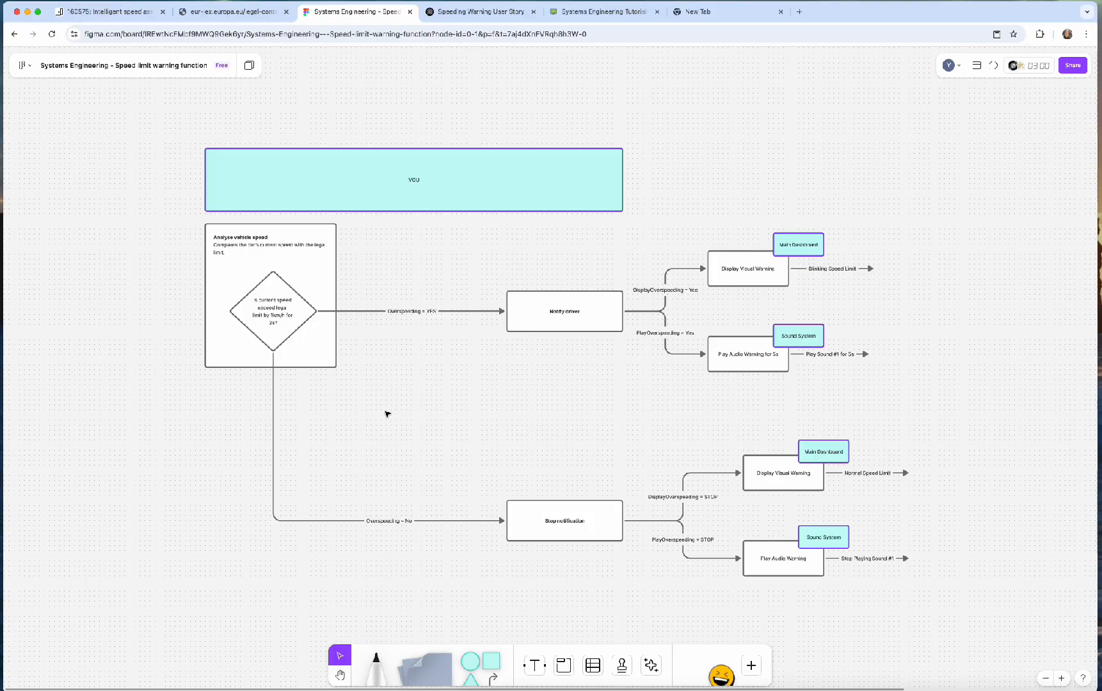
left_click(416, 180)
left_click_drag(422, 251, 464, 237)
left_click(569, 248)
left_click_drag(946, 201, 640, 342)
left_click(972, 341)
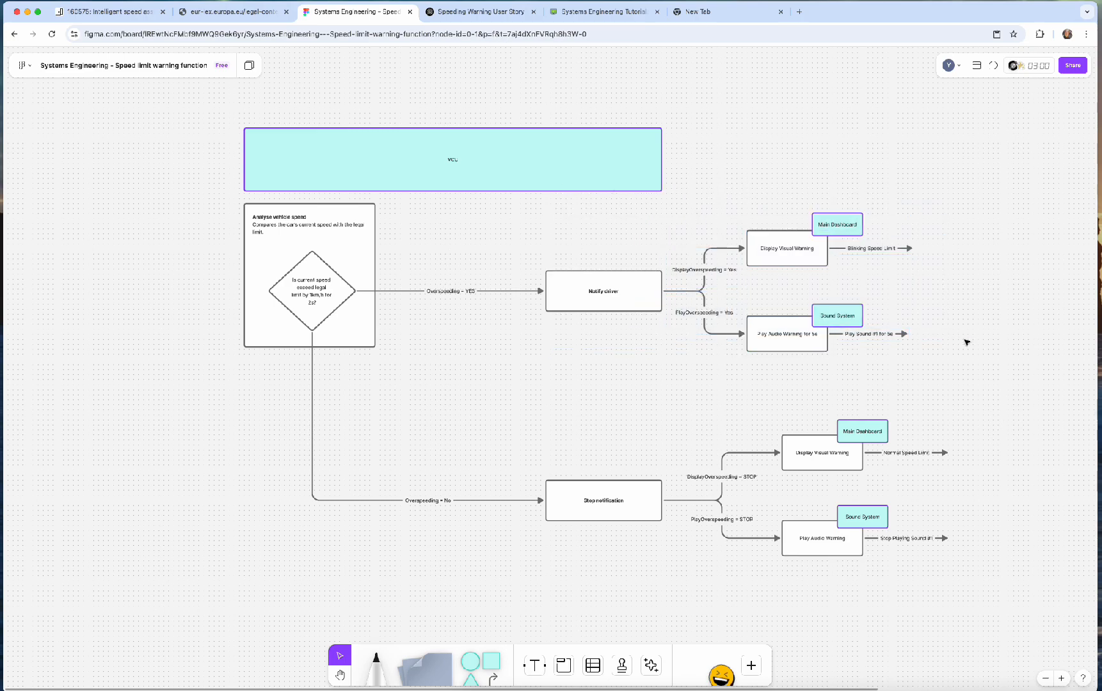
left_click_drag(990, 408, 549, 561)
left_click(598, 584)
Step: Back in DOORS Next, expand the Backlog/Draft section and review its custom alert threshold and GPS map data requirements
left_click(107, 13)
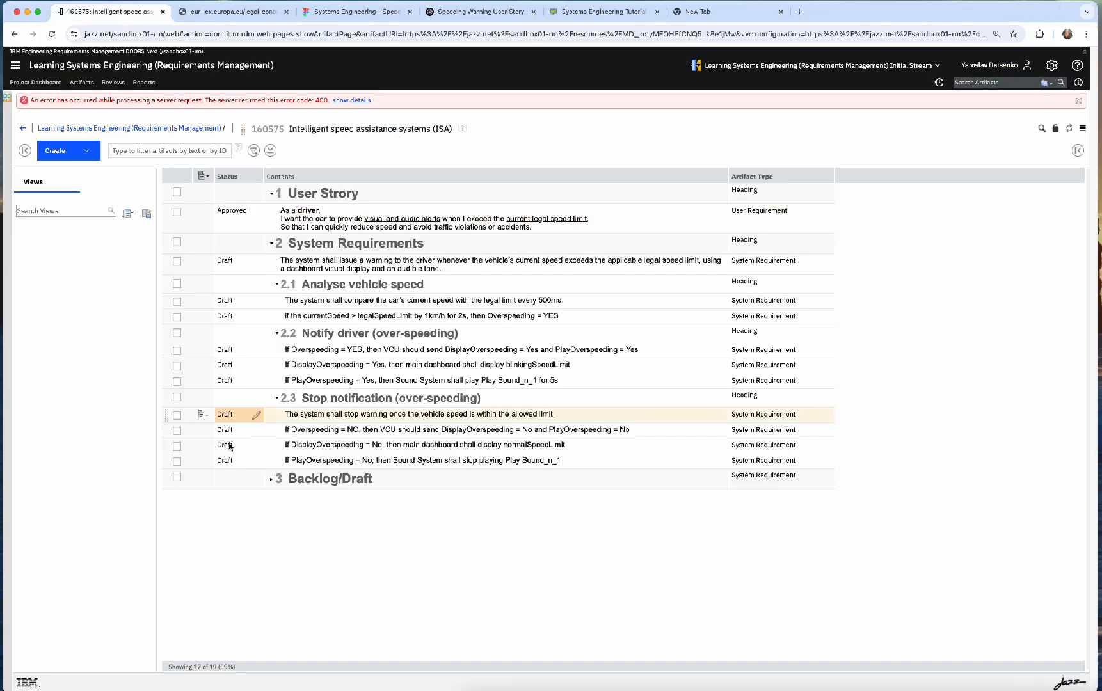
left_click(271, 480)
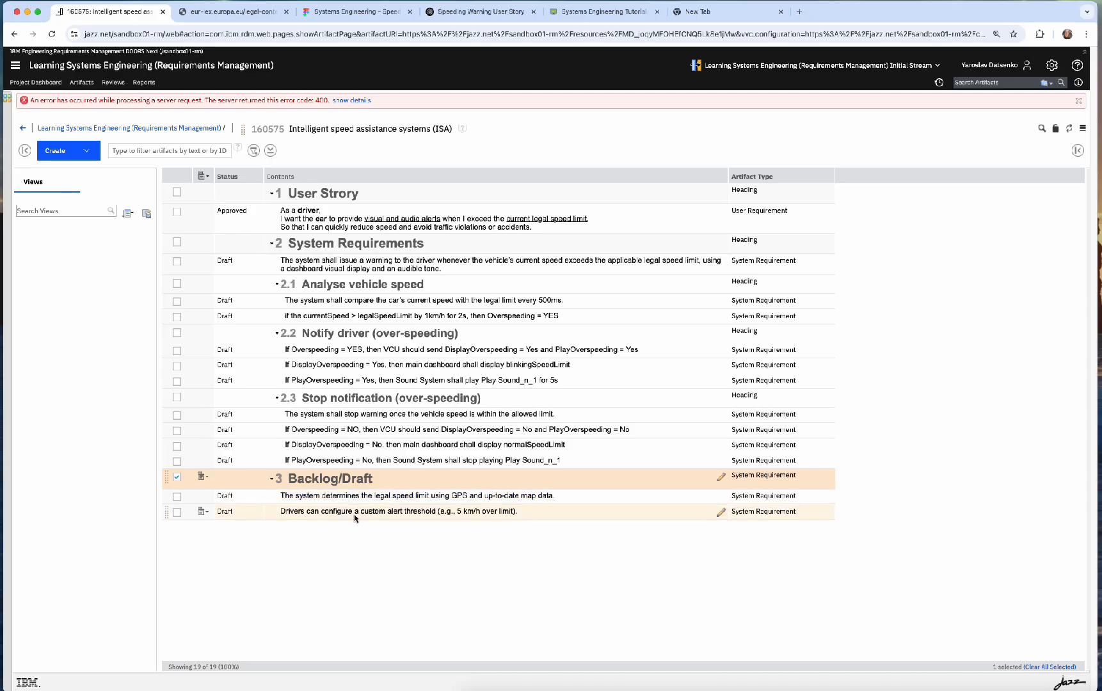
left_click(354, 519)
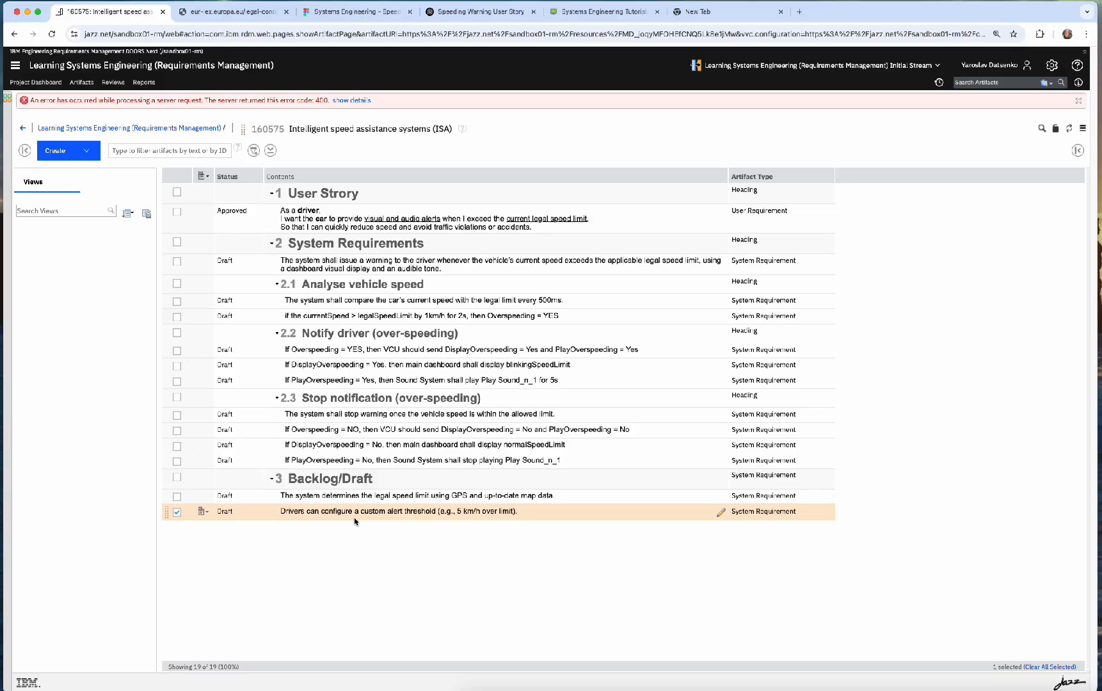
left_click(302, 500)
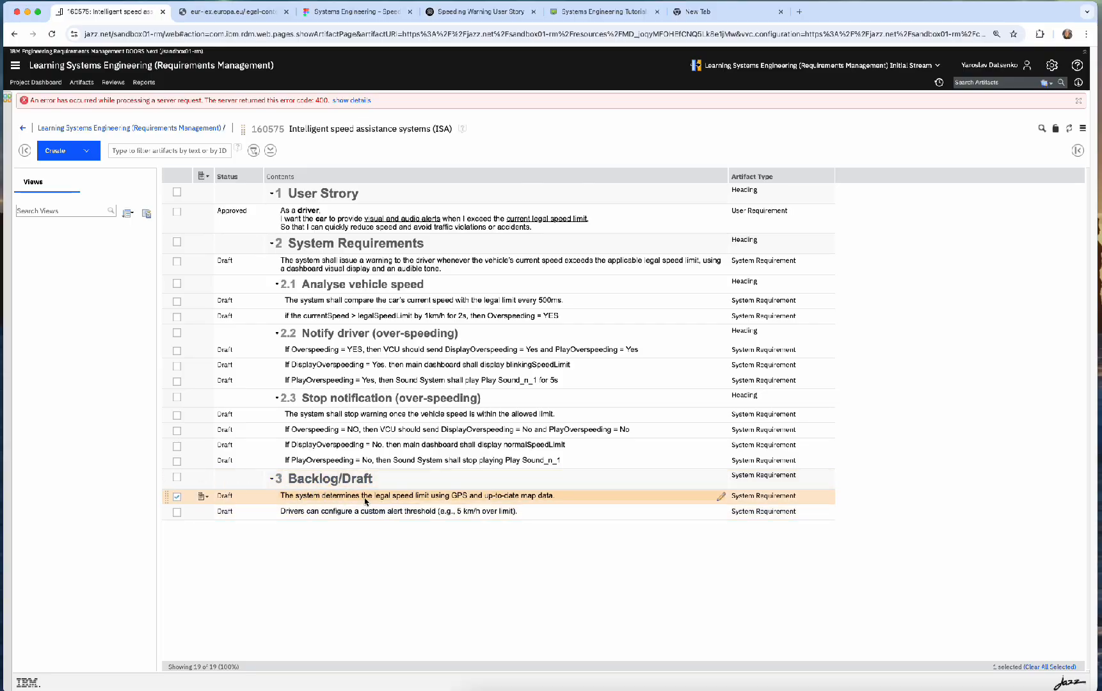
Step: Collapse the Backlog/Draft section and review the VCU and Main Dashboard boxes in the FigJam flow before returning to the DOORS Next requirements
left_click(272, 479)
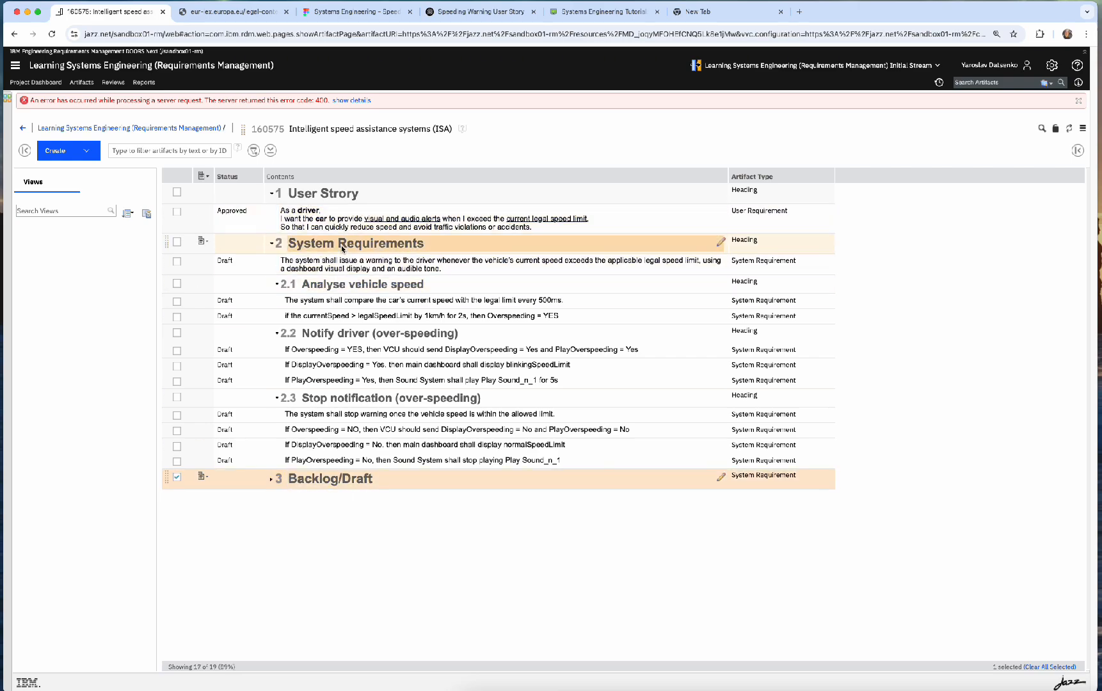
left_click(371, 17)
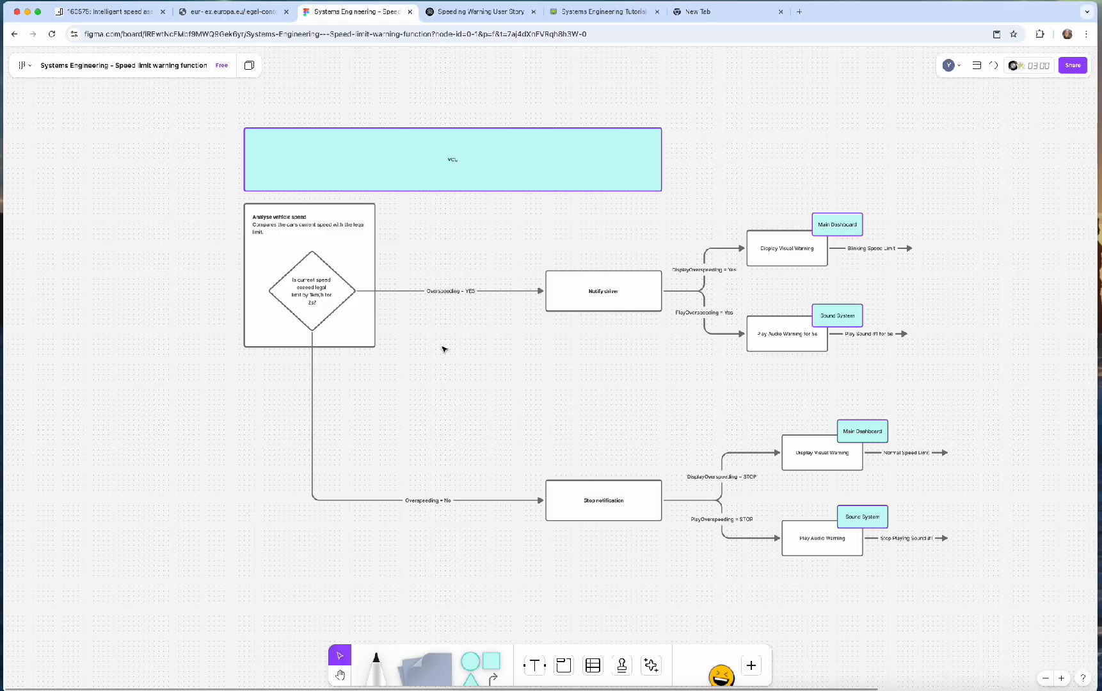
left_click_drag(445, 349, 477, 370)
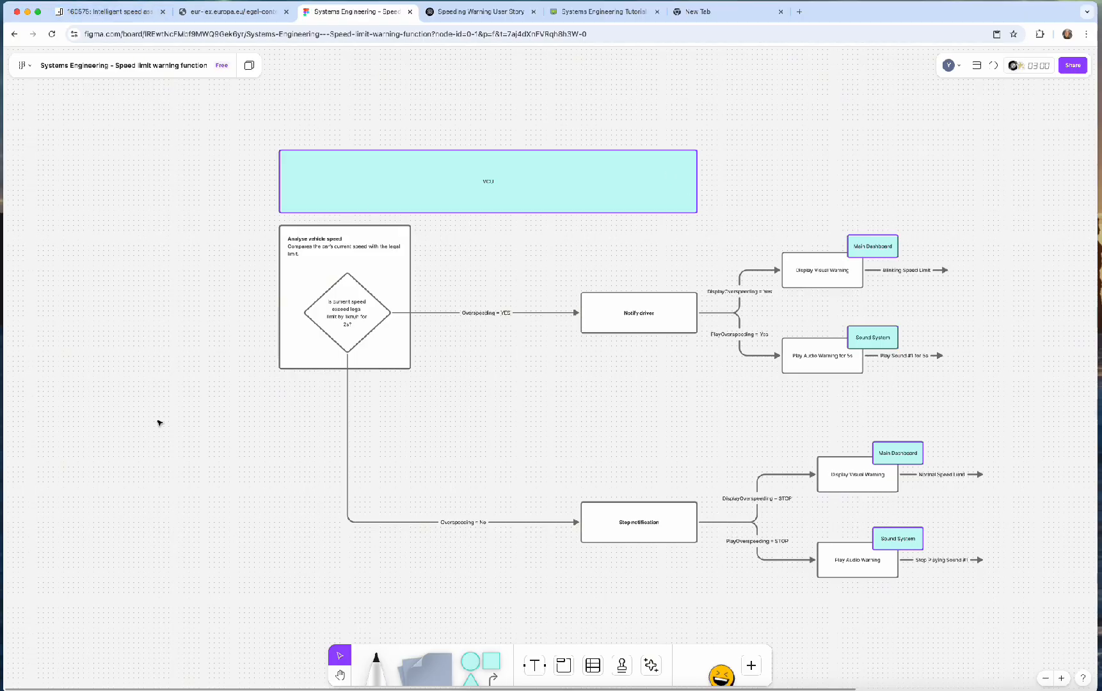
left_click(566, 182)
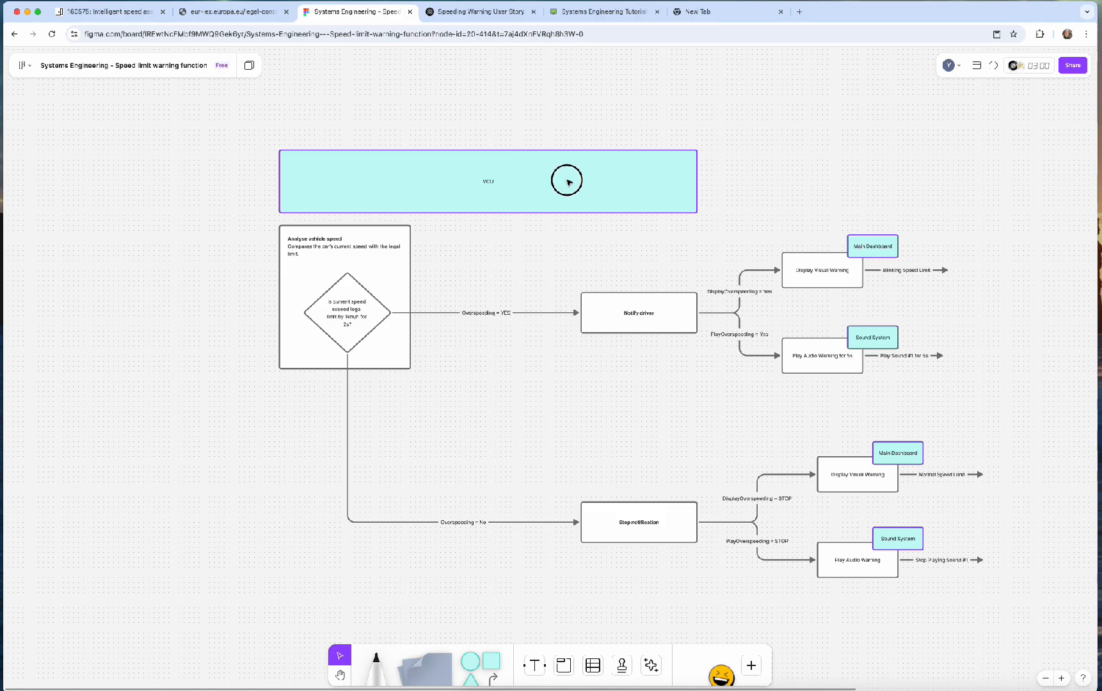
left_click(890, 248)
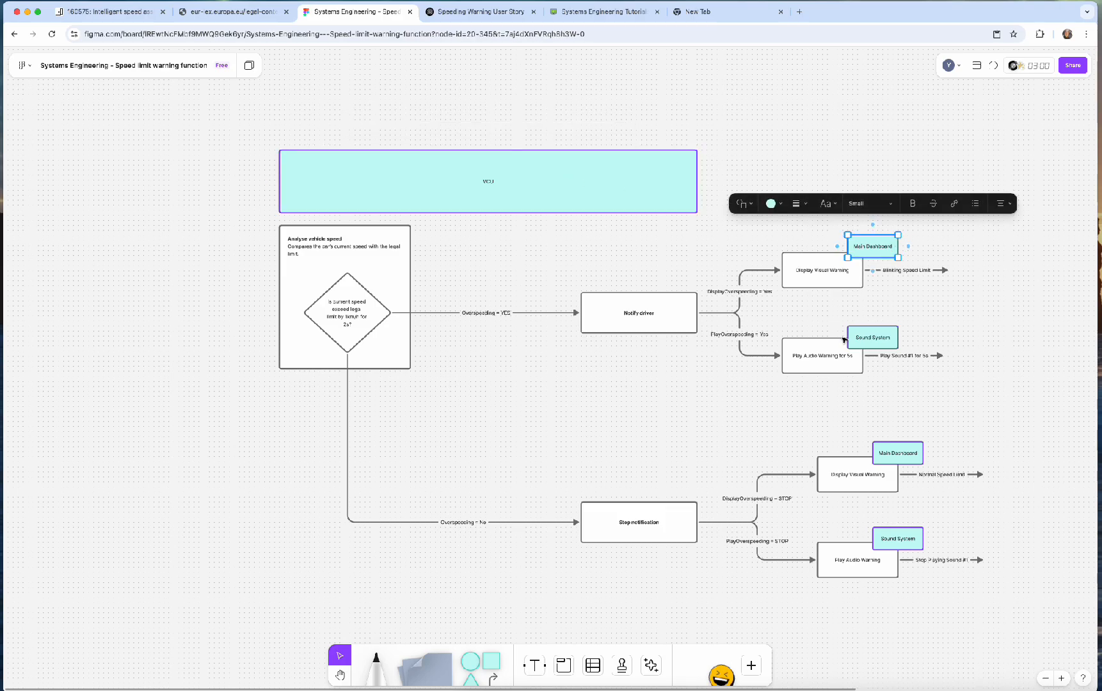
left_click(942, 323)
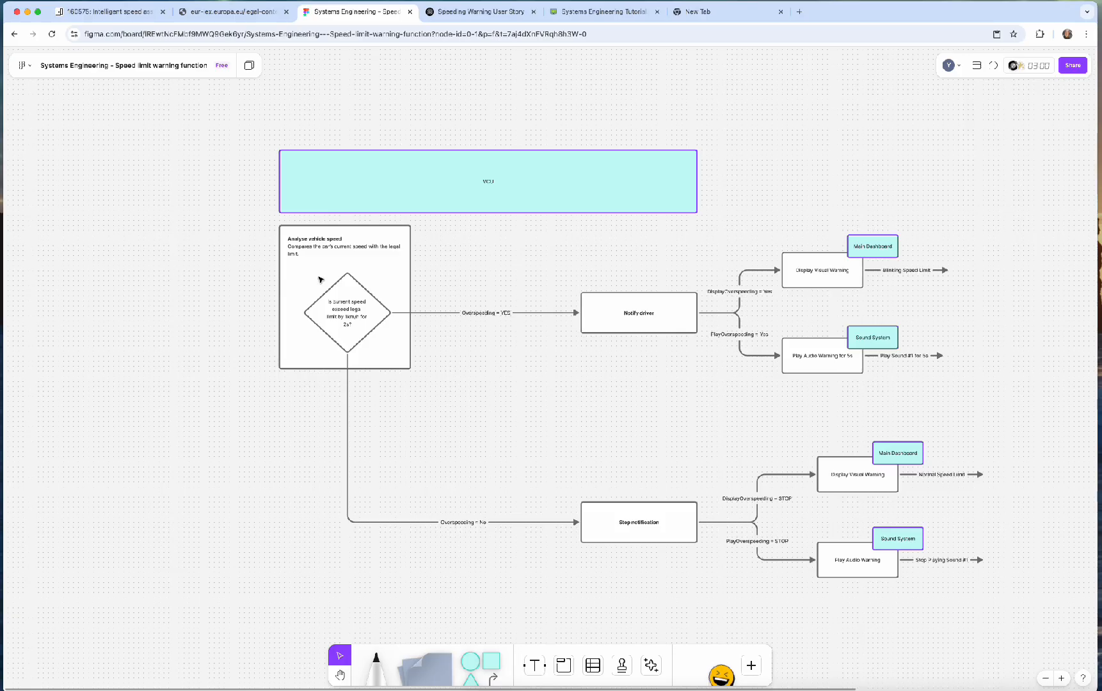
left_click(110, 11)
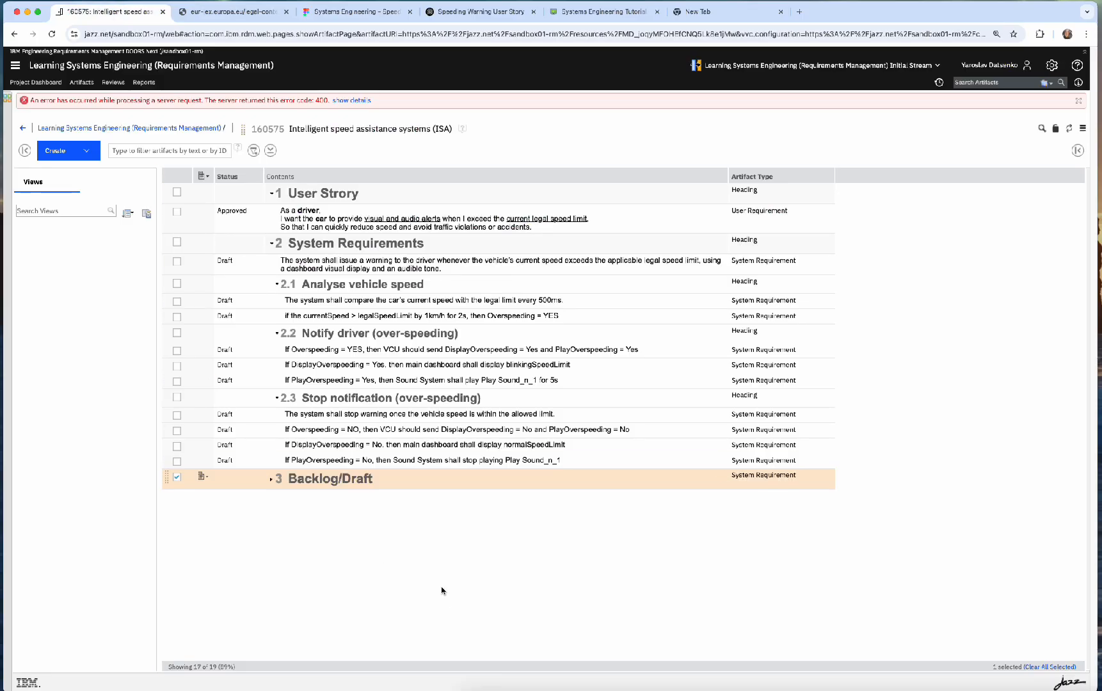